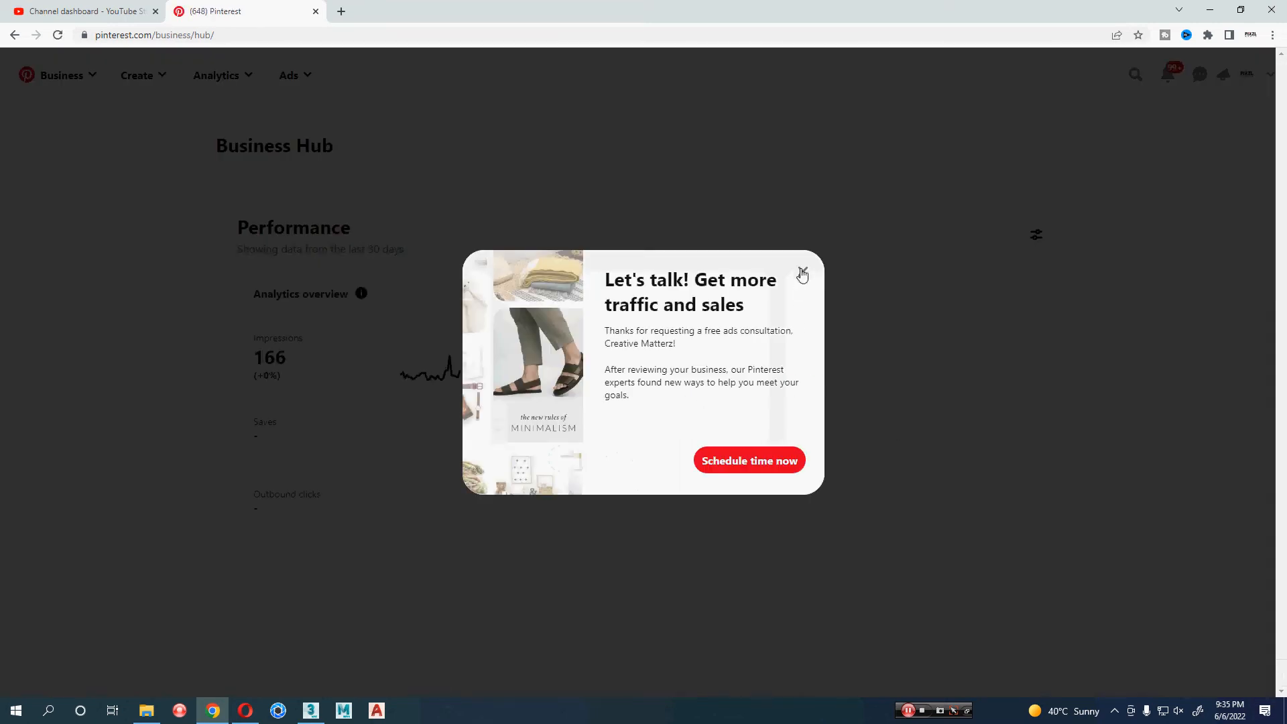
- Dismiss the ads consultation offer, search Pinterest for "villa exterior render" and browse the resulting pins
{"action": "left_click", "coordinate": [803, 270]}
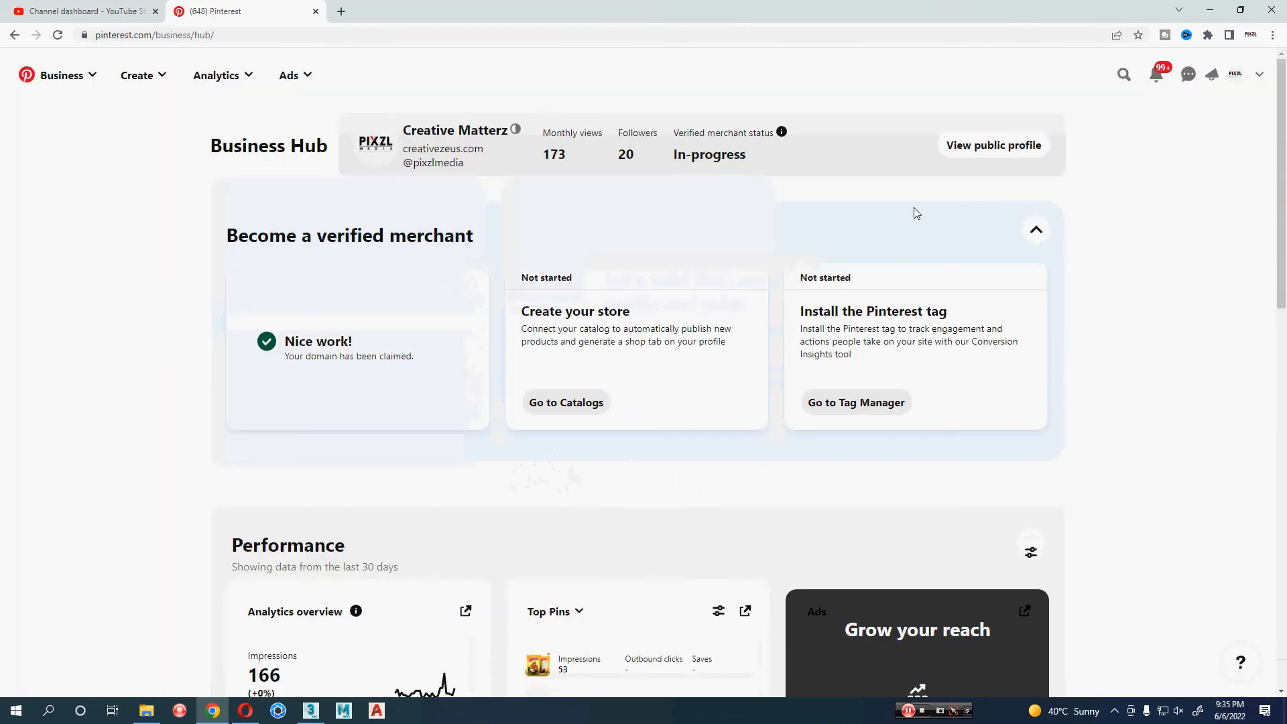
{"action": "left_click", "coordinate": [1134, 74]}
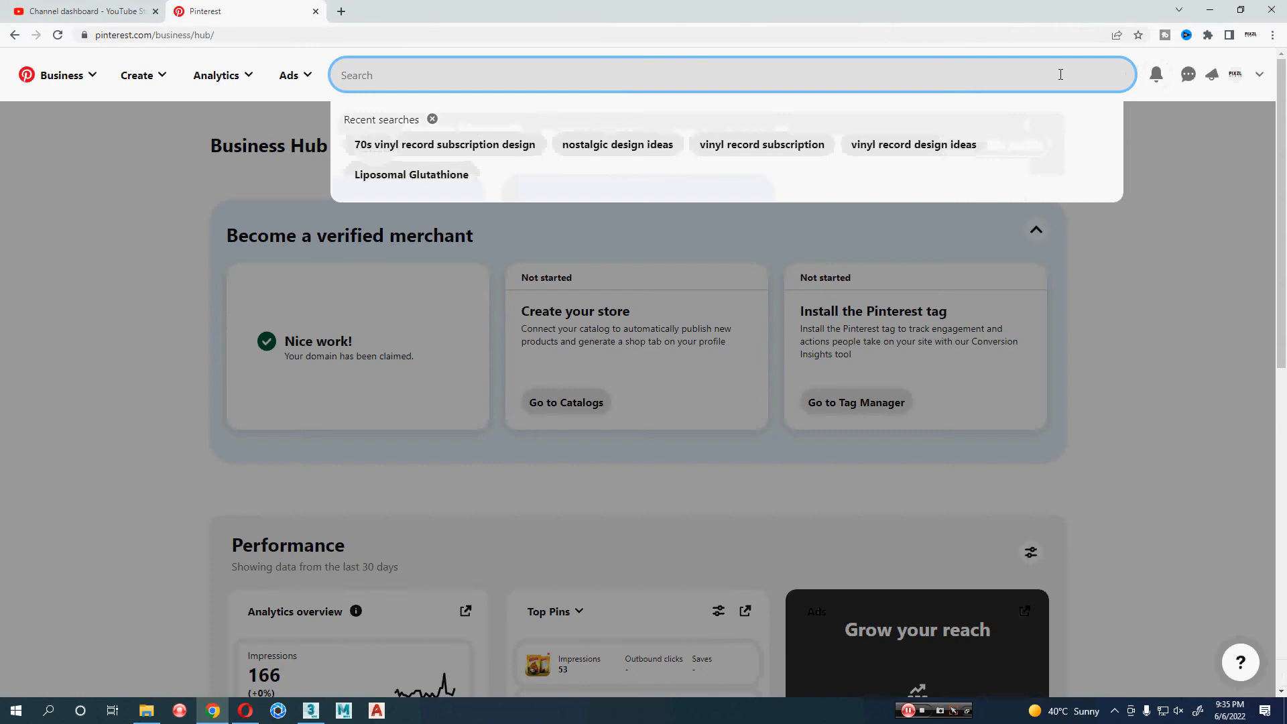
{"action": "type", "text": "v"}
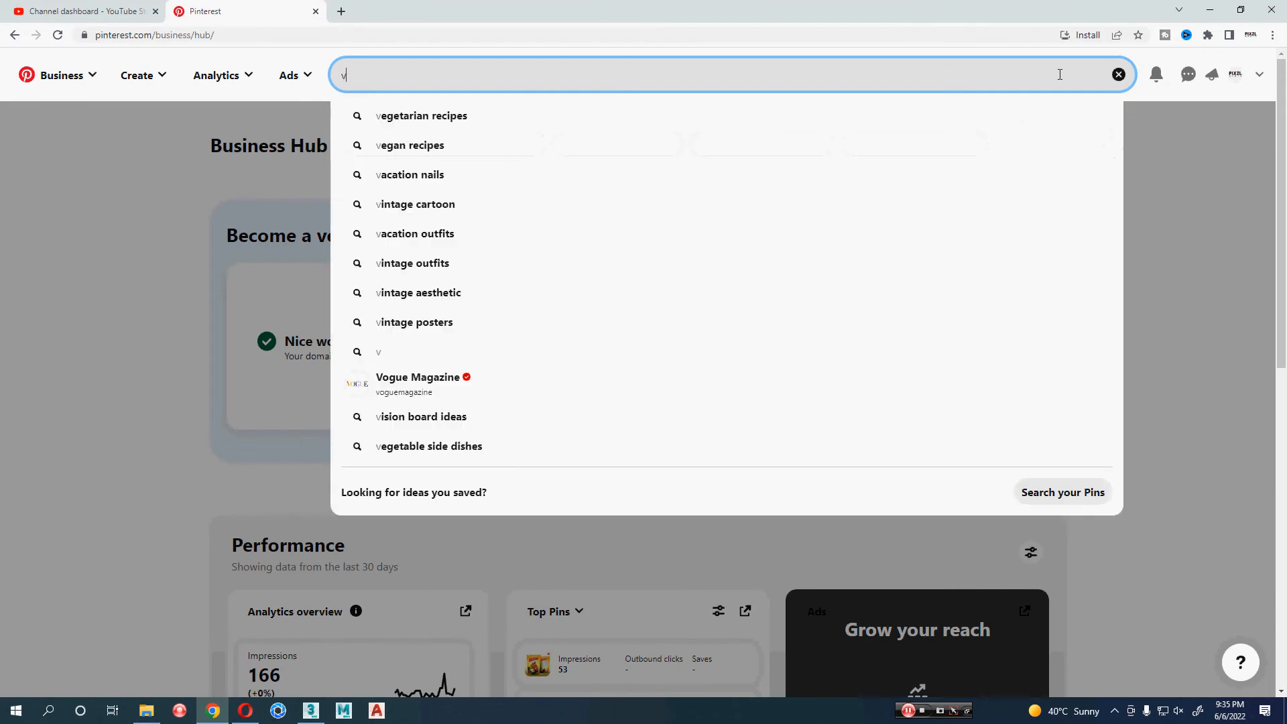
{"action": "type", "text": "illa exter"}
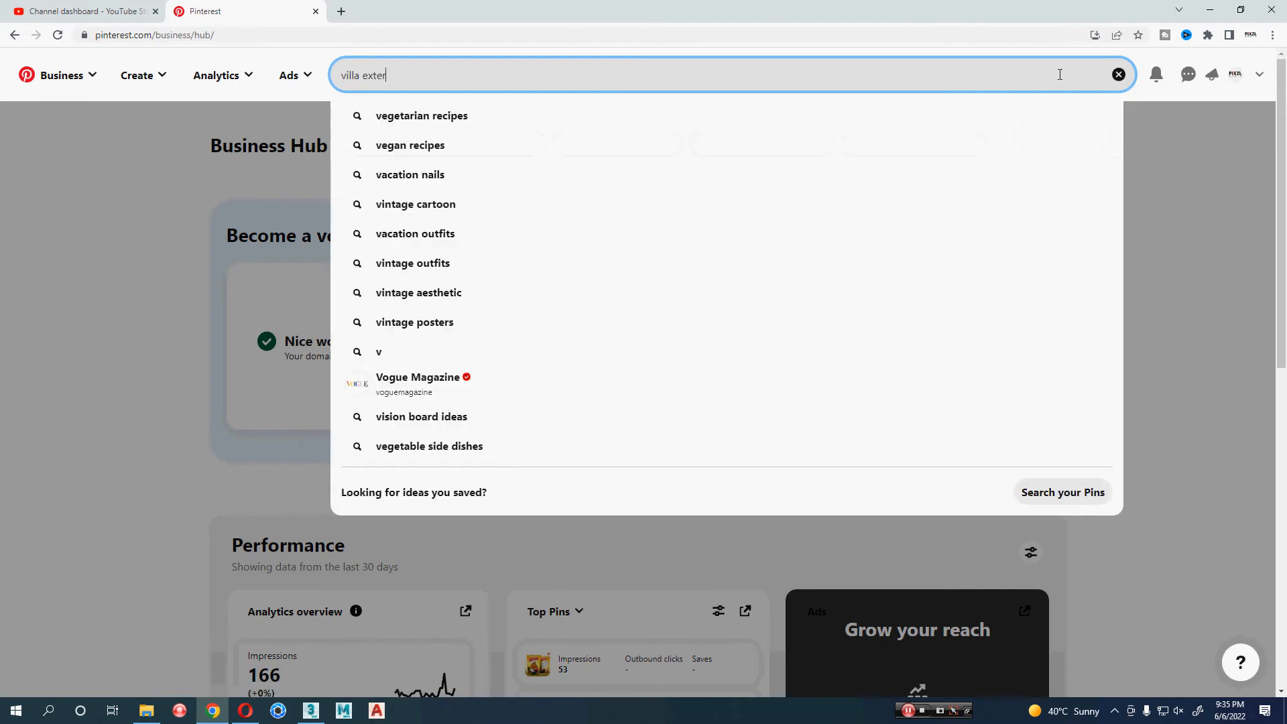
{"action": "type", "text": "ior render"}
{"action": "key", "text": "Return"}
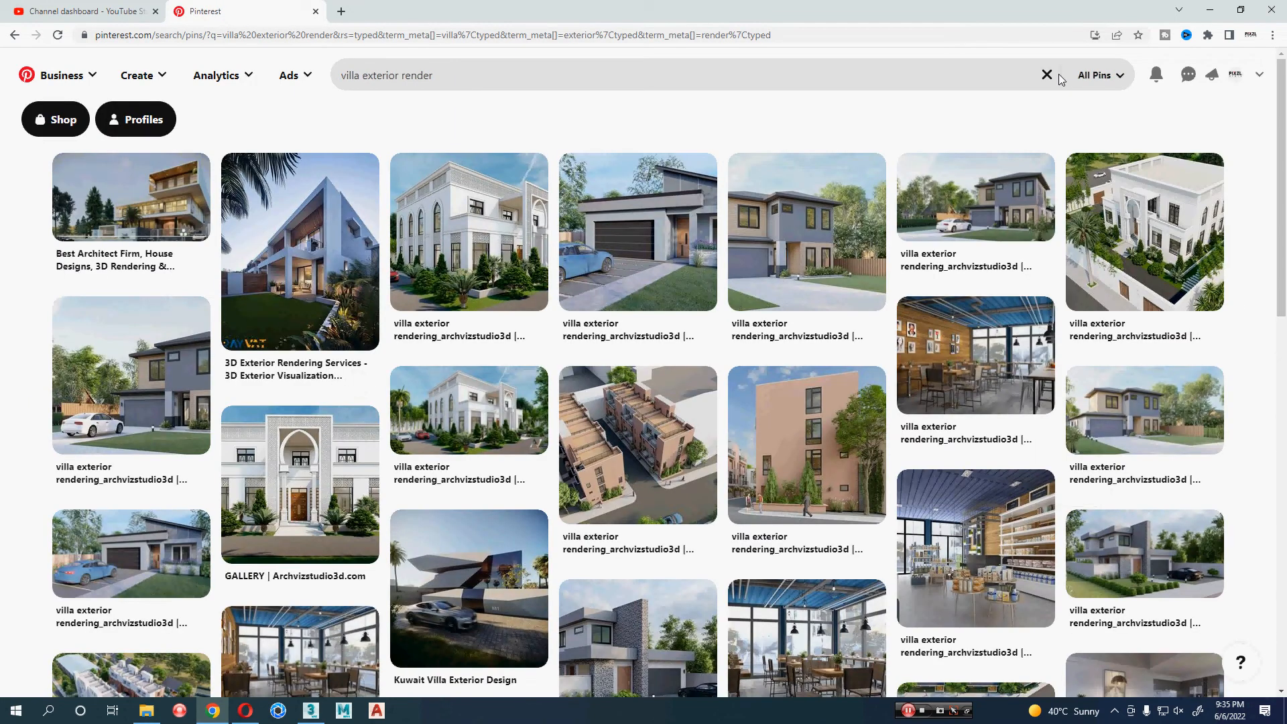
{"action": "scroll", "coordinate": [2, 286], "scroll_direction": "down", "scroll_amount": 3}
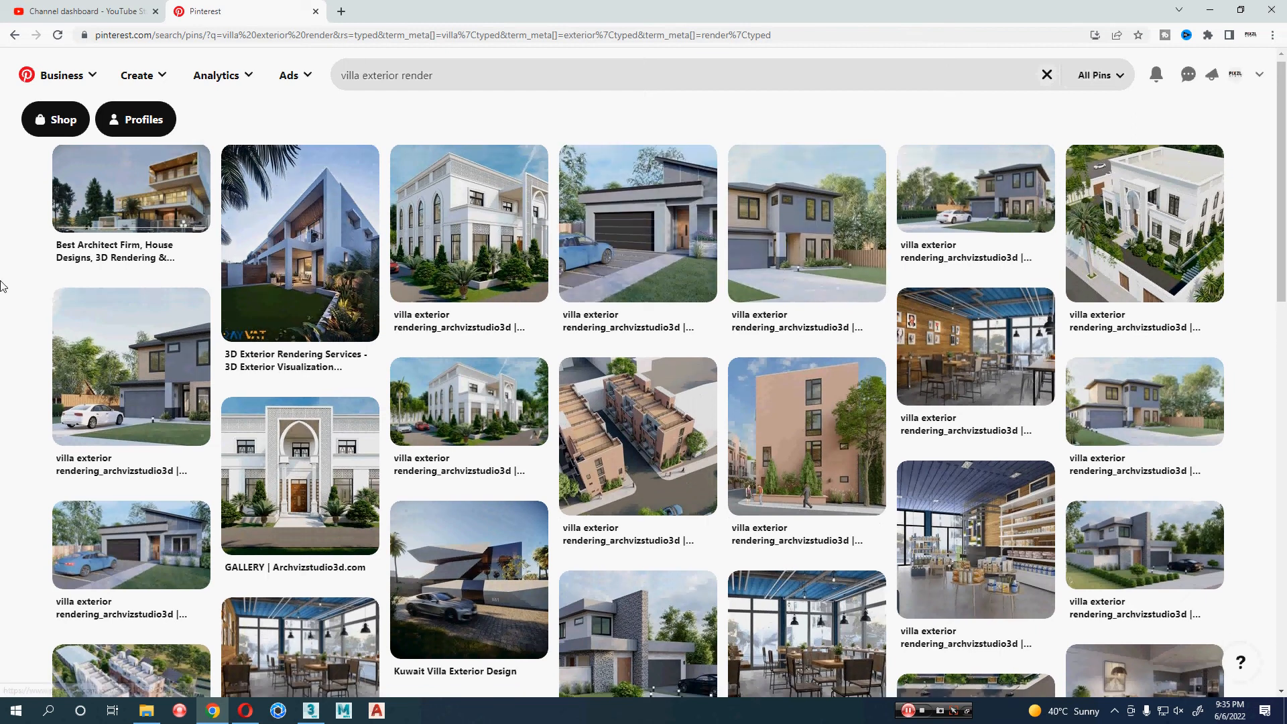
{"action": "scroll", "coordinate": [2, 286], "scroll_direction": "down", "scroll_amount": 4}
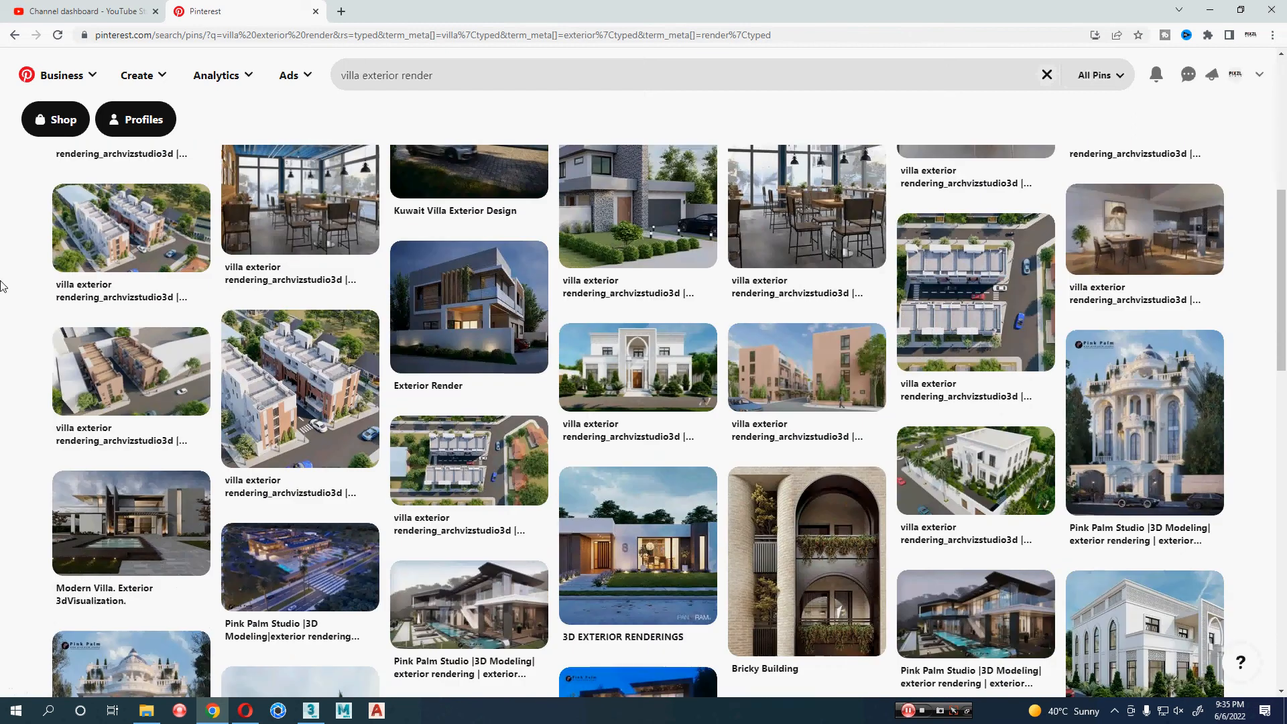
{"action": "scroll", "coordinate": [2, 286], "scroll_direction": "up", "scroll_amount": 1}
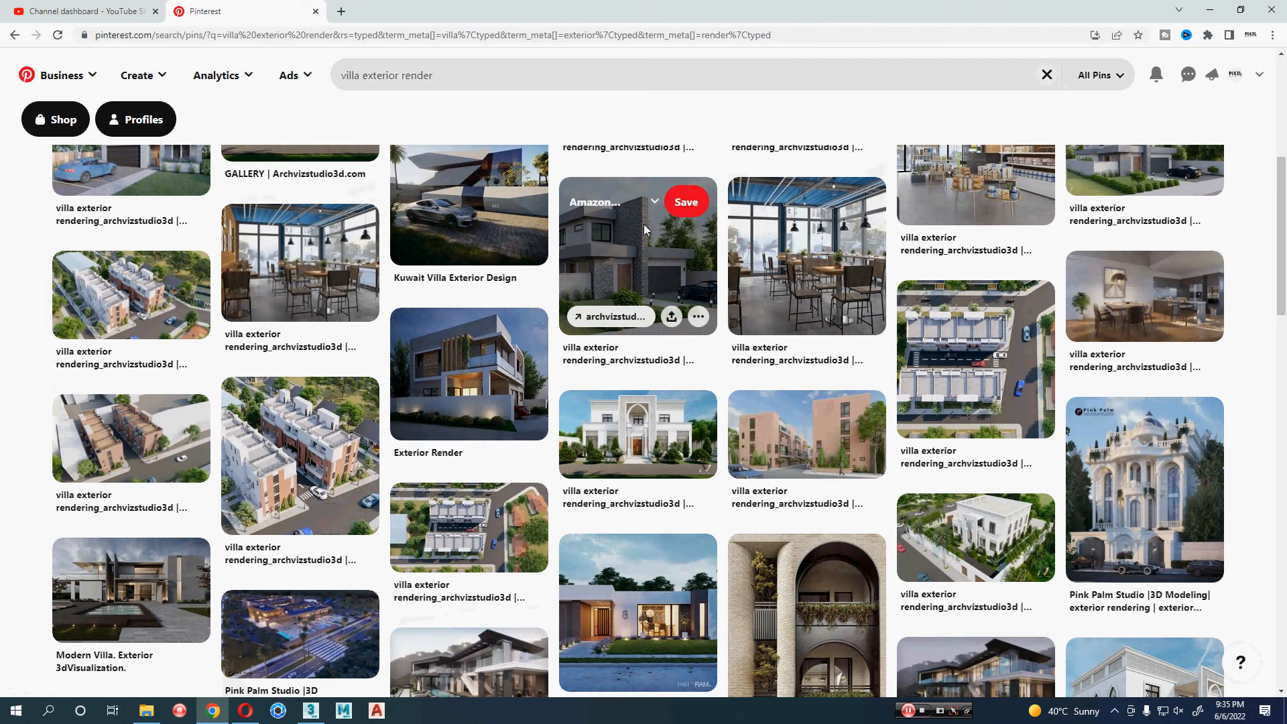
- Switch to 3ds Max and show the whole house plan in the Top view
{"action": "key", "text": "alt+Tab"}
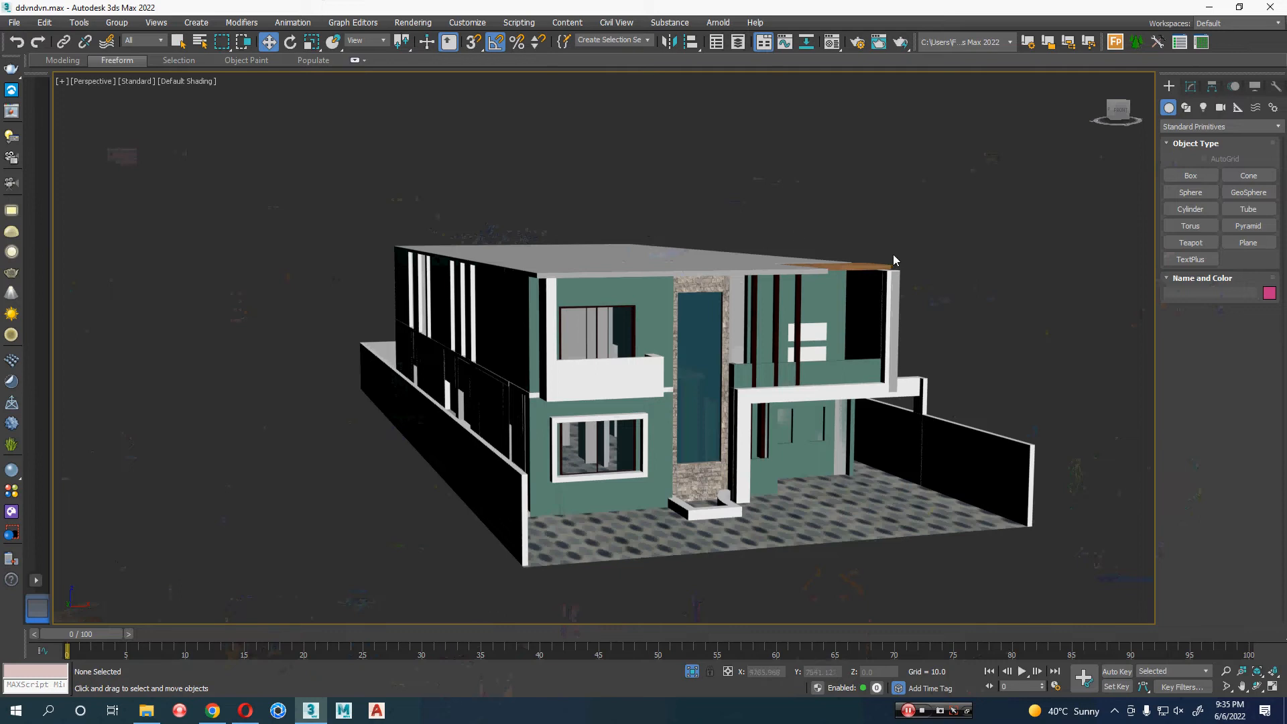
{"action": "key", "text": "t"}
{"action": "scroll", "coordinate": [727, 422], "scroll_direction": "down", "scroll_amount": 3}
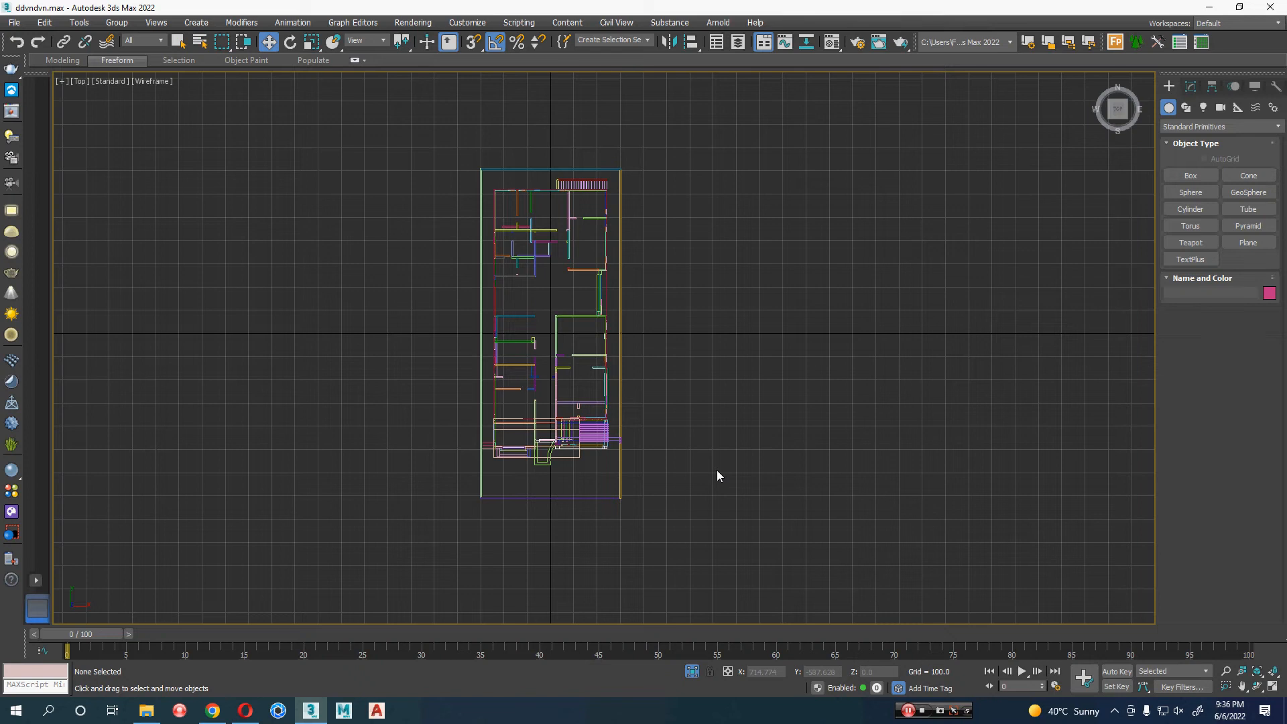
{"action": "left_click", "coordinate": [1190, 176]}
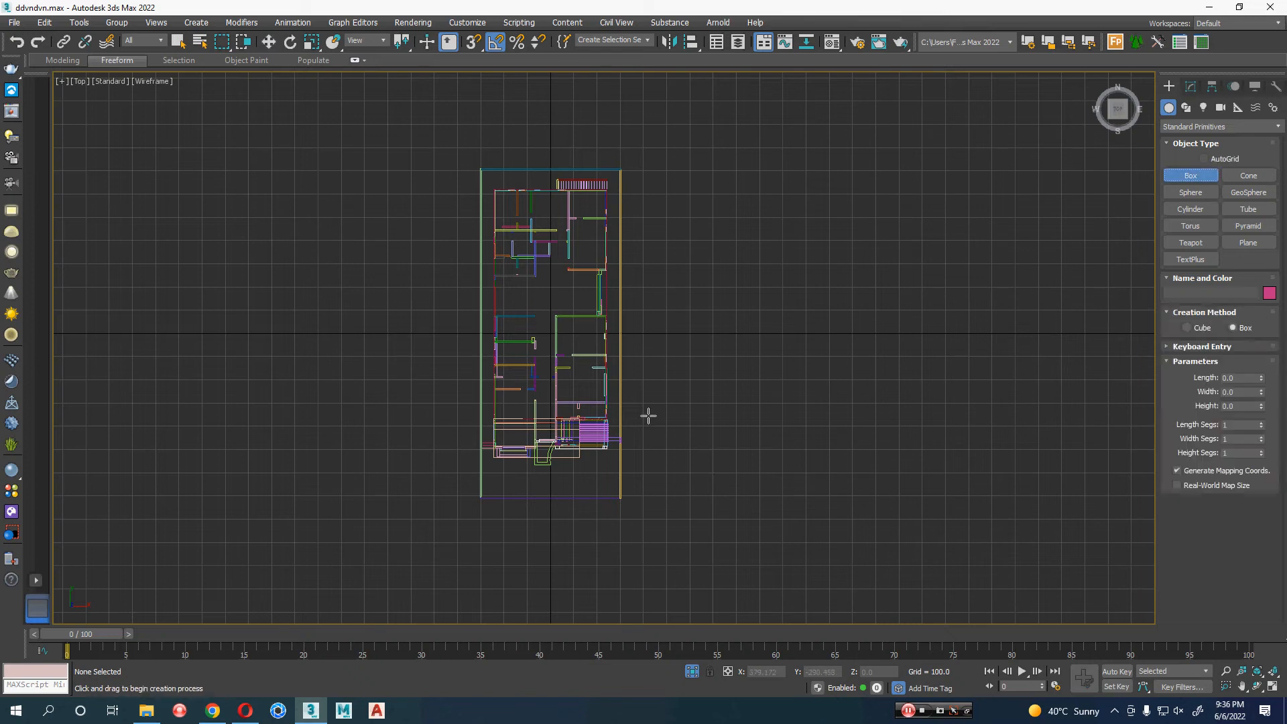
{"action": "left_click_drag", "start_coordinate": [633, 499], "coordinate": [813, 263]}
{"action": "key", "text": "w"}
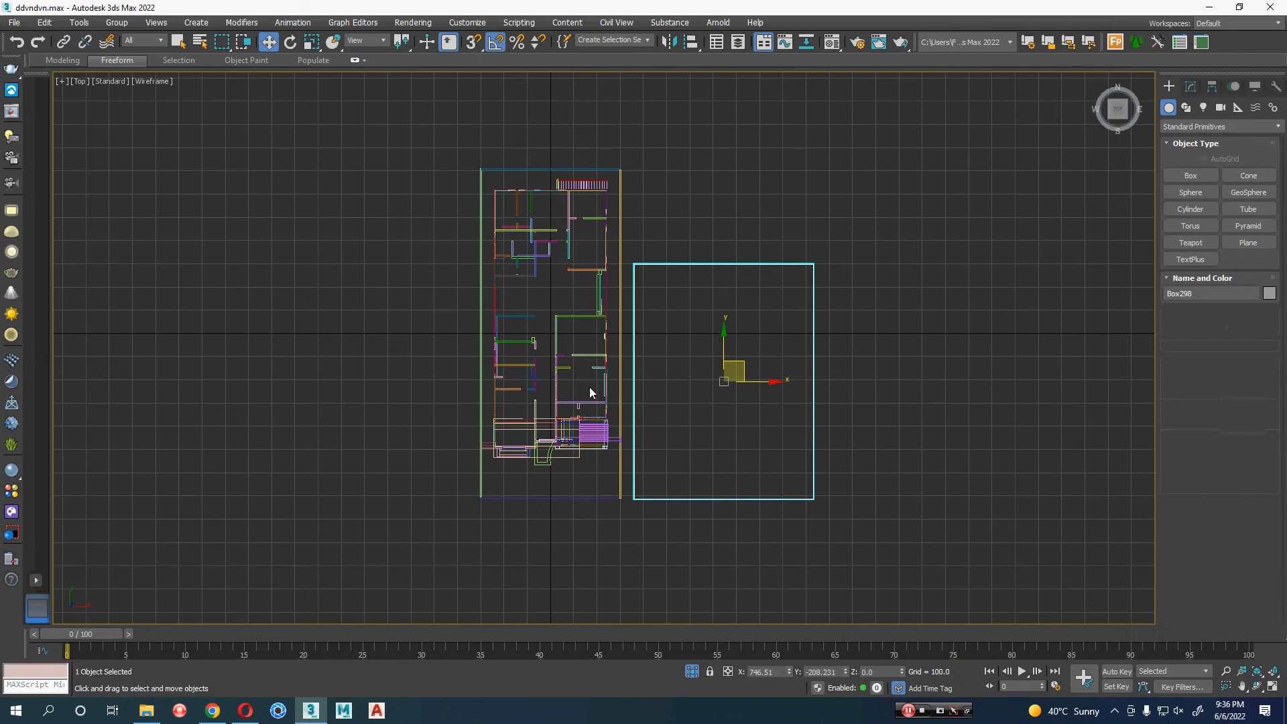
{"action": "key", "text": "Delete"}
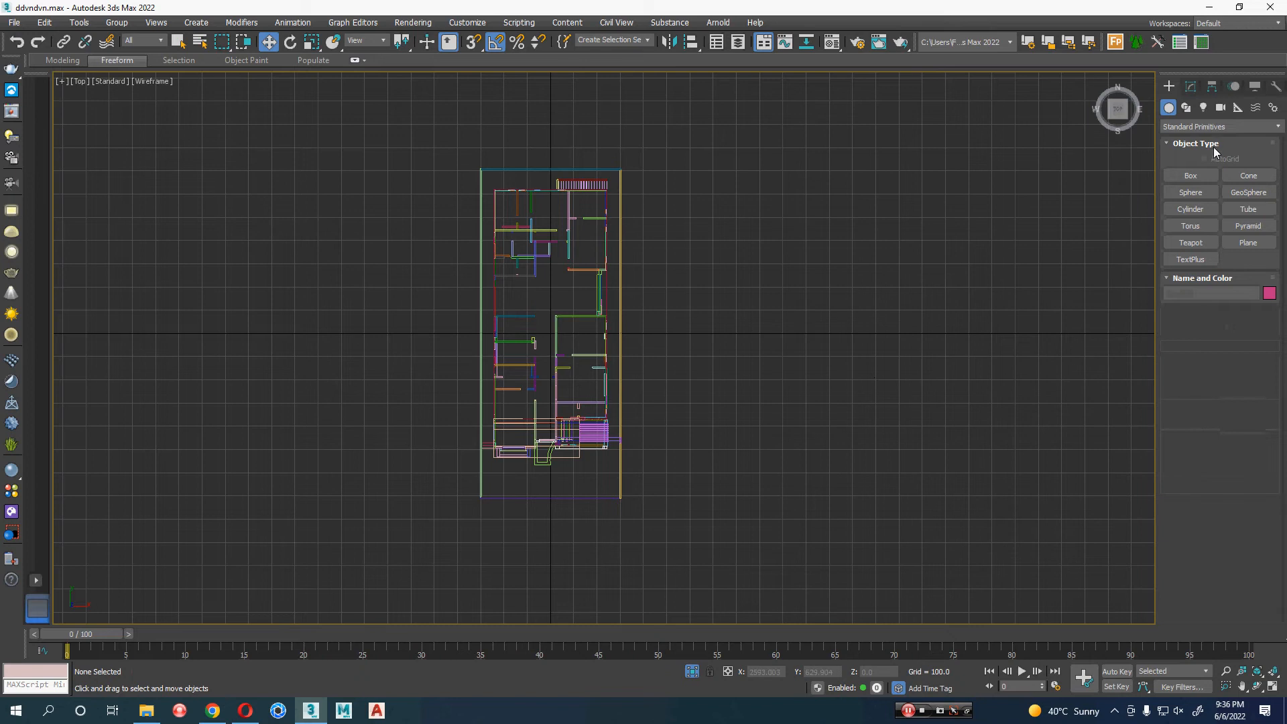
- Choose the V-Ray camera category and activate the VRayPhysicalCamera creation tool
{"action": "left_click", "coordinate": [1205, 108]}
{"action": "left_click", "coordinate": [1220, 108]}
{"action": "left_click", "coordinate": [1218, 126]}
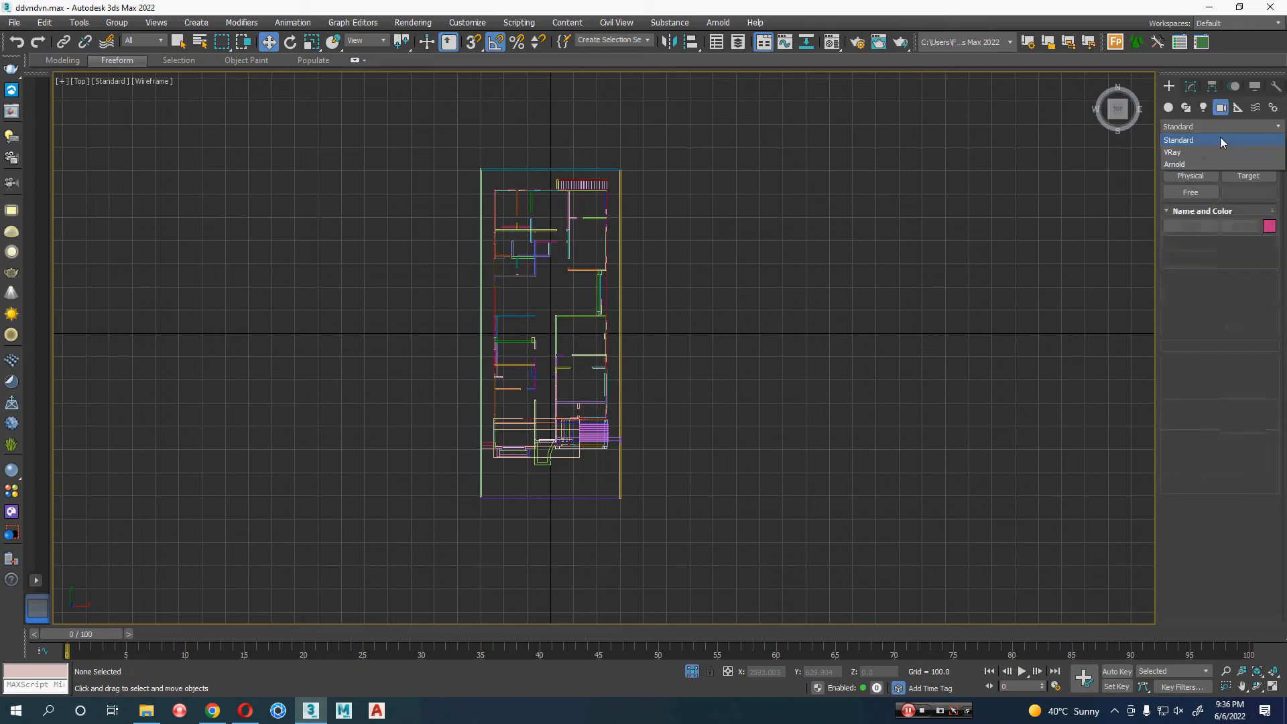
{"action": "left_click", "coordinate": [1216, 150]}
{"action": "left_click", "coordinate": [1238, 176]}
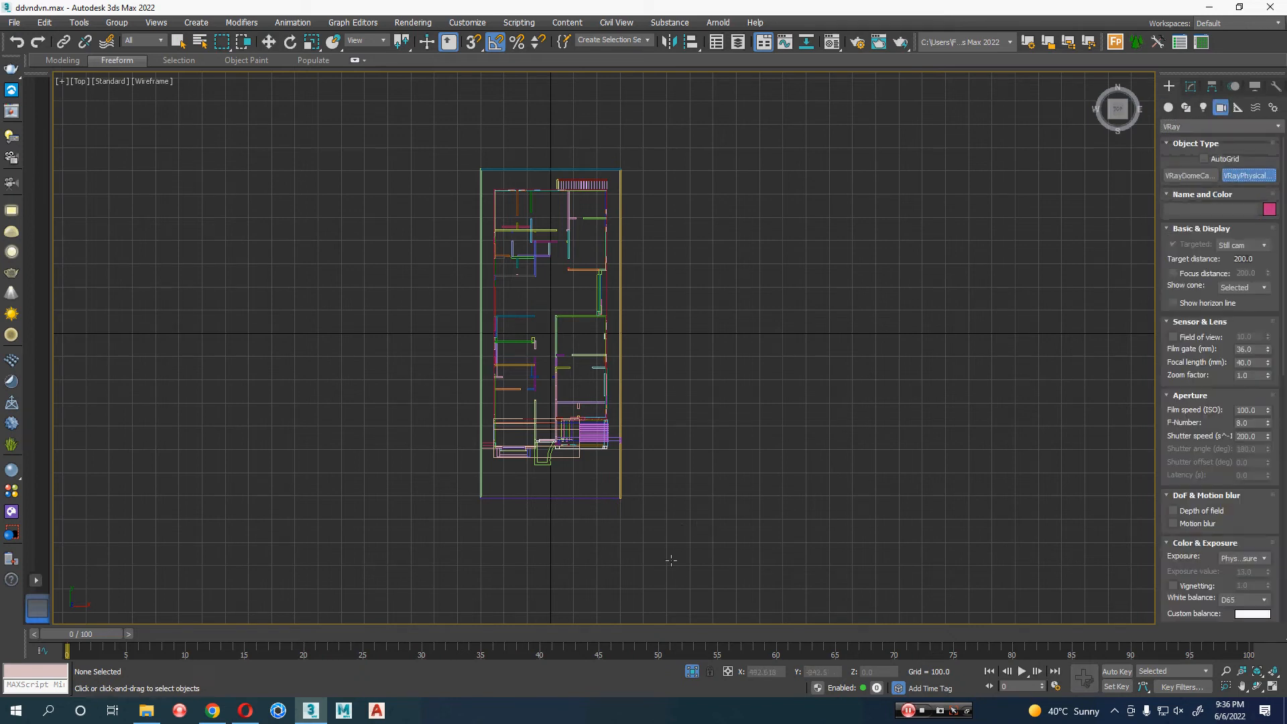
- Switch to Chrome and open the "Best Architect Firm, House Designs" villa pin in a new tab as a composition reference
{"action": "key", "text": "alt+Tab"}
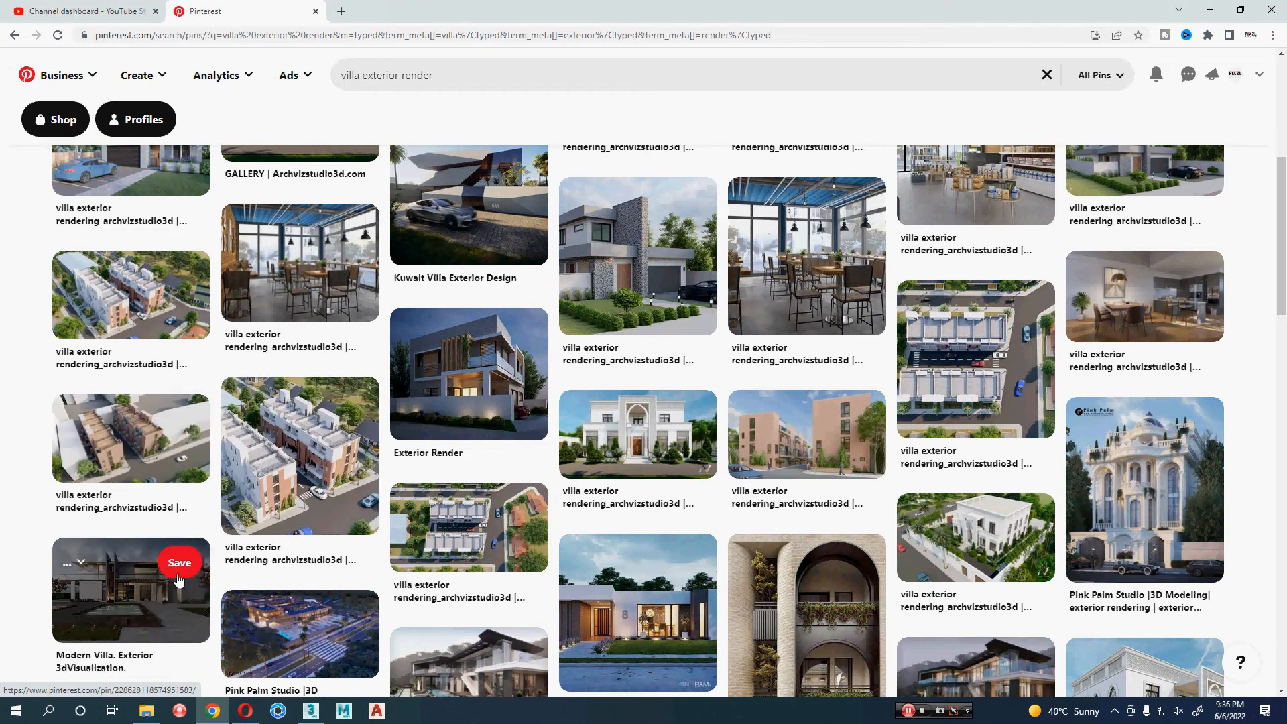
{"action": "scroll", "coordinate": [125, 614], "scroll_direction": "up", "scroll_amount": 3}
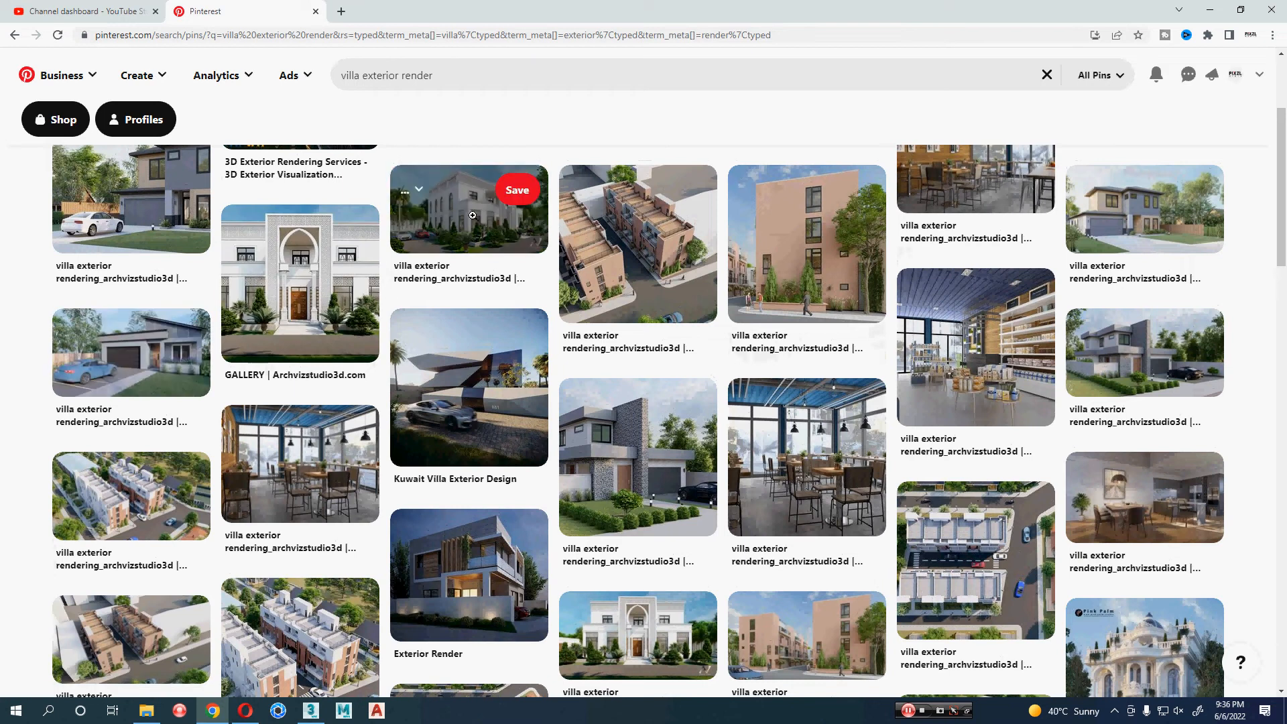
{"action": "scroll", "coordinate": [464, 212], "scroll_direction": "up", "scroll_amount": 3}
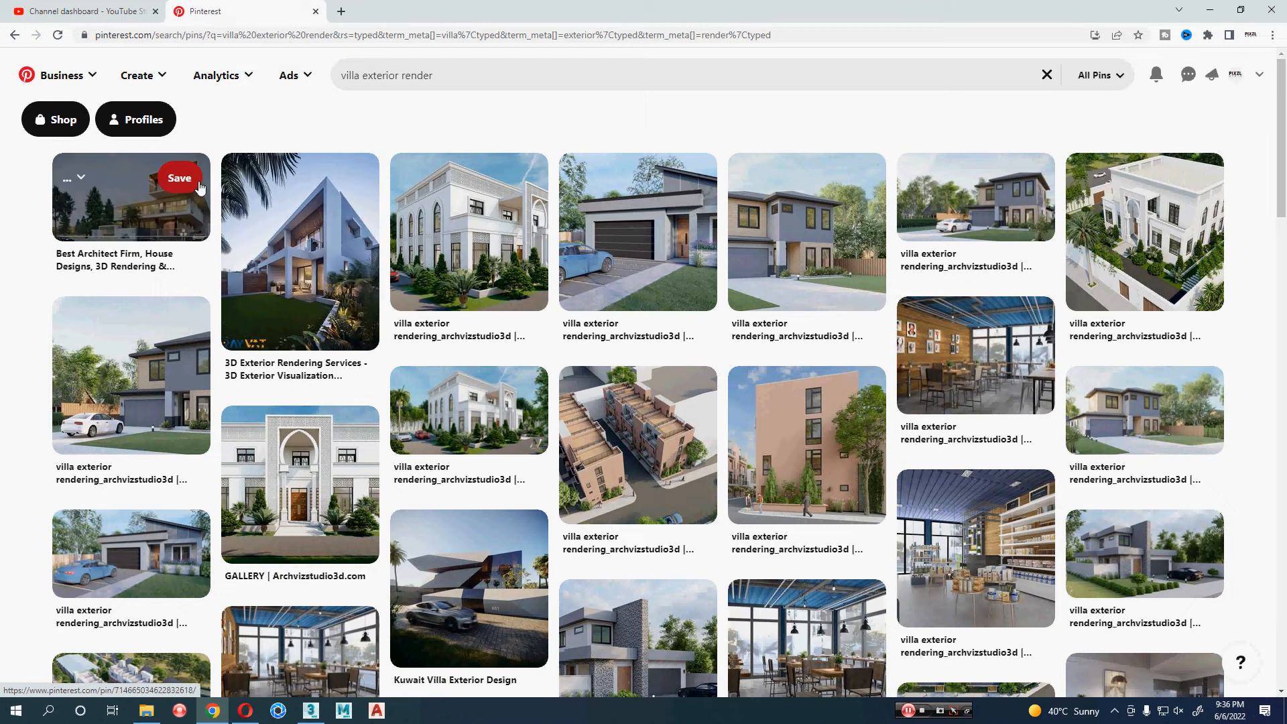
{"action": "middle_click", "coordinate": [123, 209]}
{"action": "left_click", "coordinate": [439, 6]}
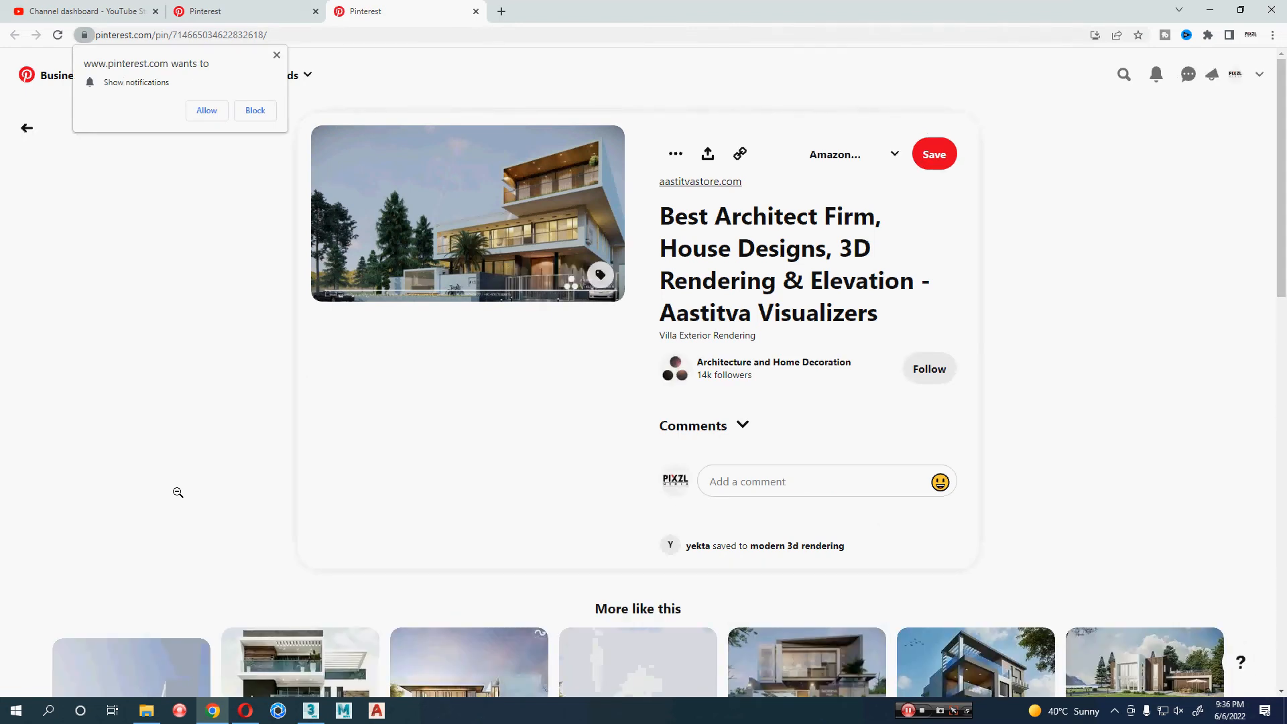
- Switch to 3ds Max, place a V-Ray physical camera diagonally in front of the house aimed at its middle, and look through it
{"action": "key", "text": "alt+Tab"}
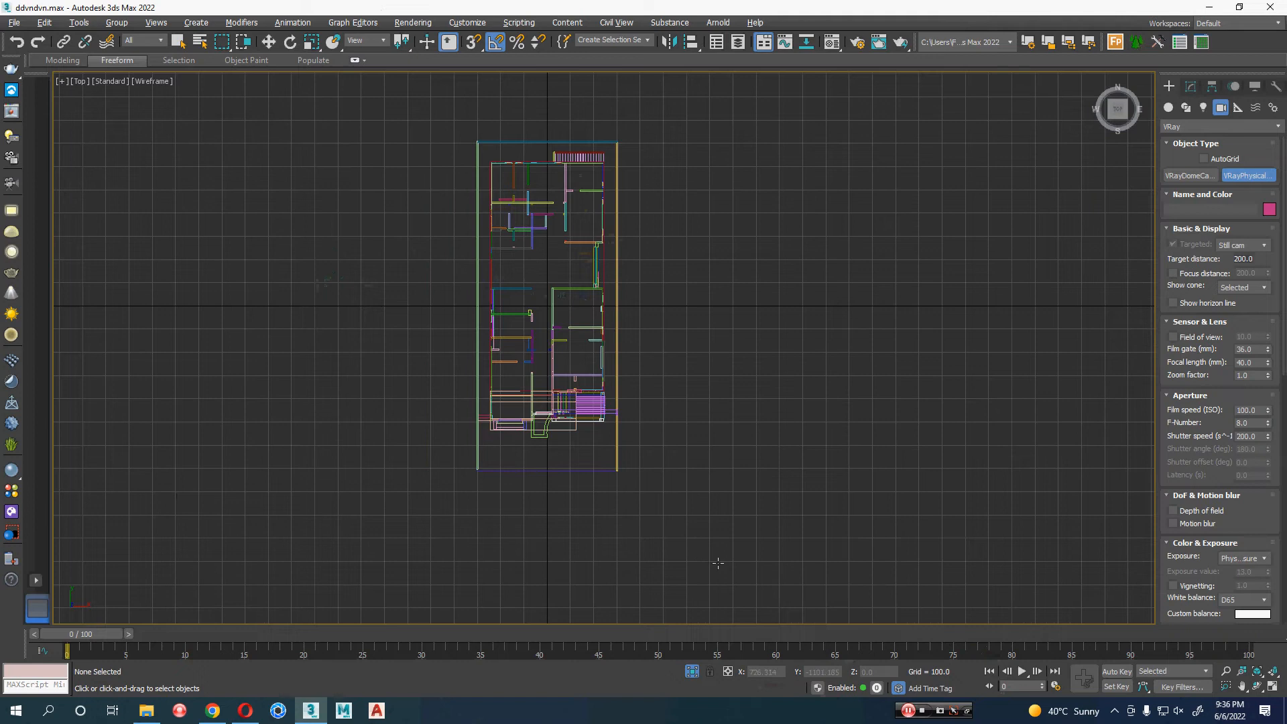
{"action": "middle_click_drag", "start_coordinate": [718, 563], "coordinate": [661, 528]}
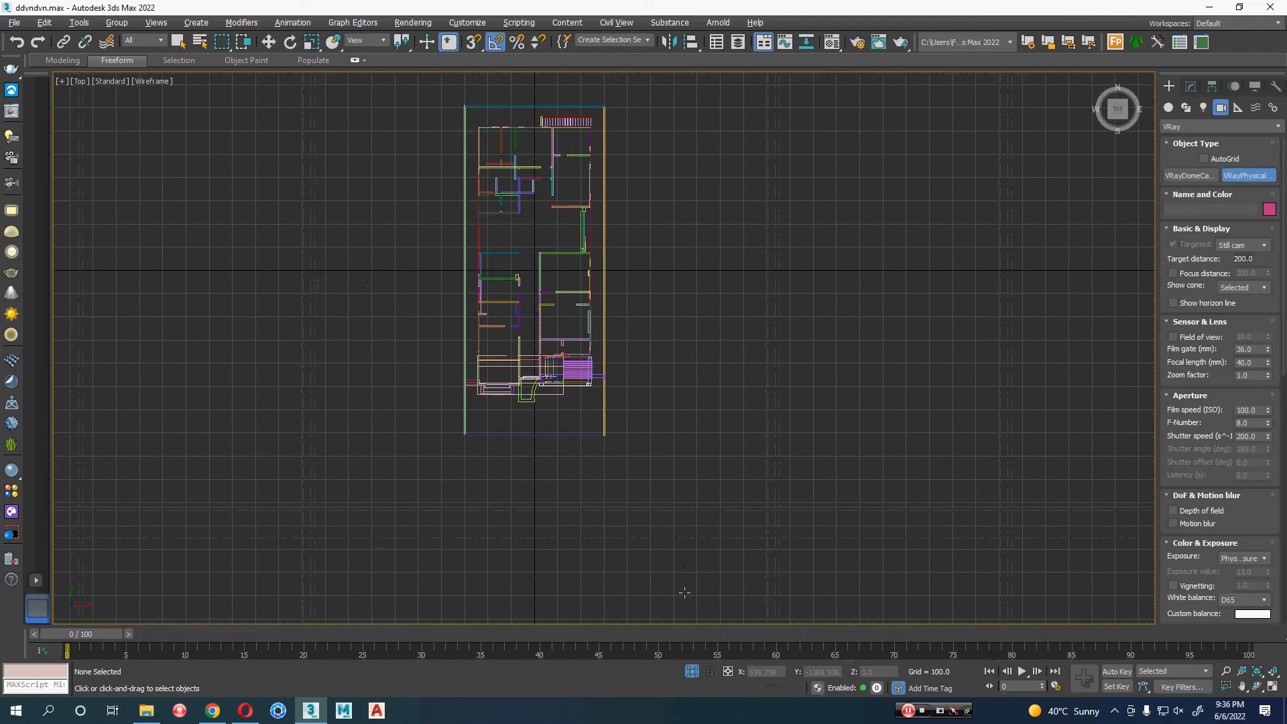
{"action": "left_click_drag", "start_coordinate": [684, 593], "coordinate": [540, 232]}
{"action": "right_click", "coordinate": [630, 280]}
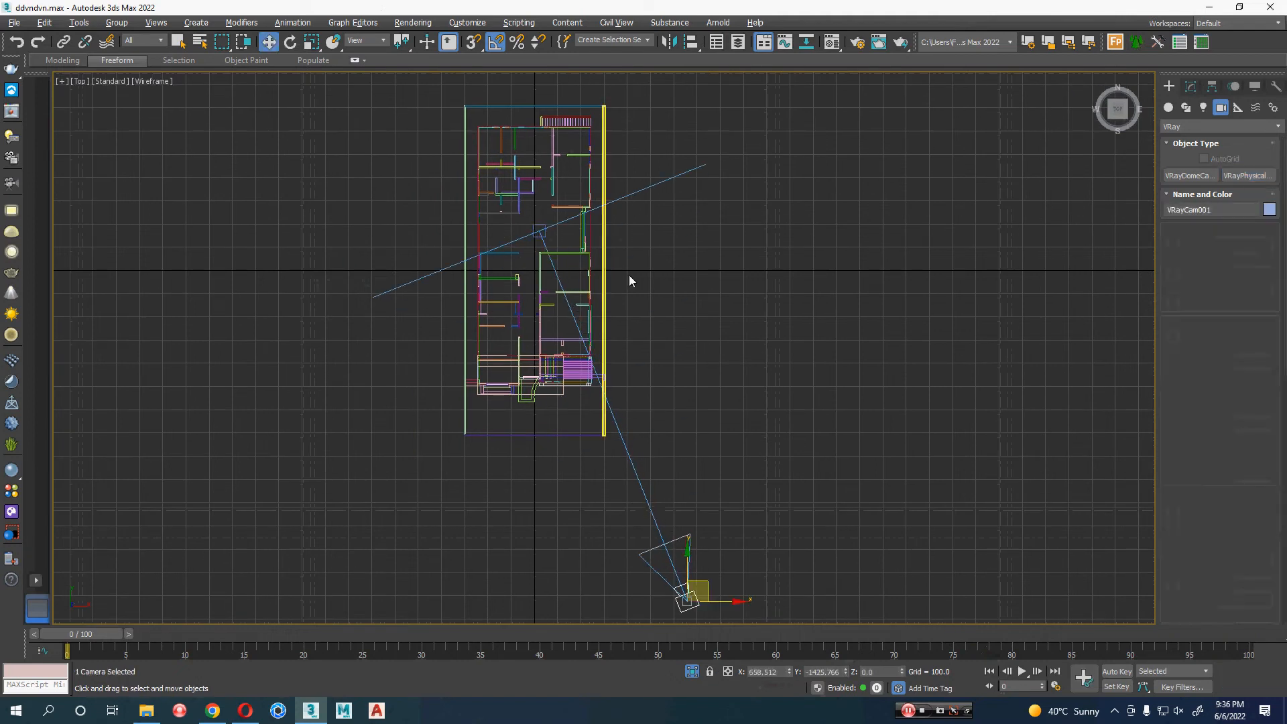
{"action": "key", "text": "c"}
- Frame the shaded front facade by shifting and orbiting the camera, and hide the grid in its view
{"action": "mouse_move", "coordinate": [659, 242]}
{"action": "middle_mouse_down"}
{"action": "mouse_move", "coordinate": [776, 359]}
{"action": "mouse_move", "coordinate": [945, 484]}
{"action": "middle_mouse_up"}
{"action": "key", "text": "F3"}
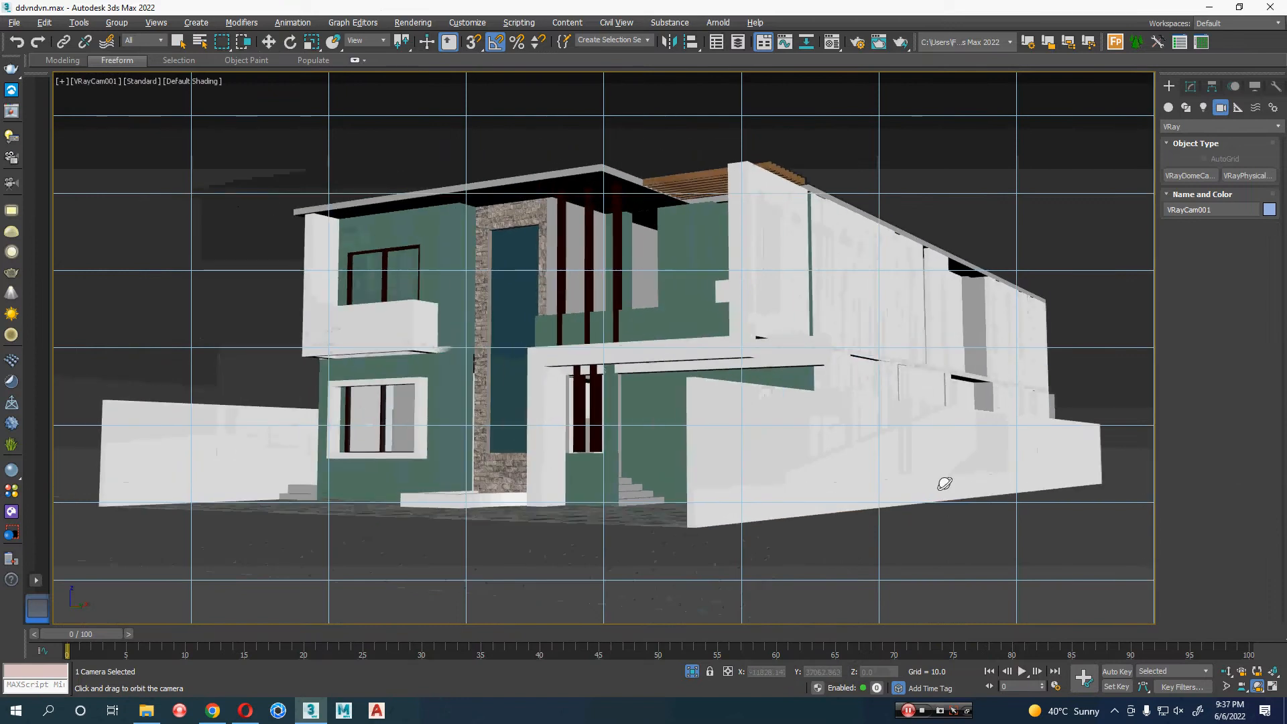
{"action": "middle_click_drag", "start_coordinate": [1092, 568], "coordinate": [1001, 552], "text": "alt"}
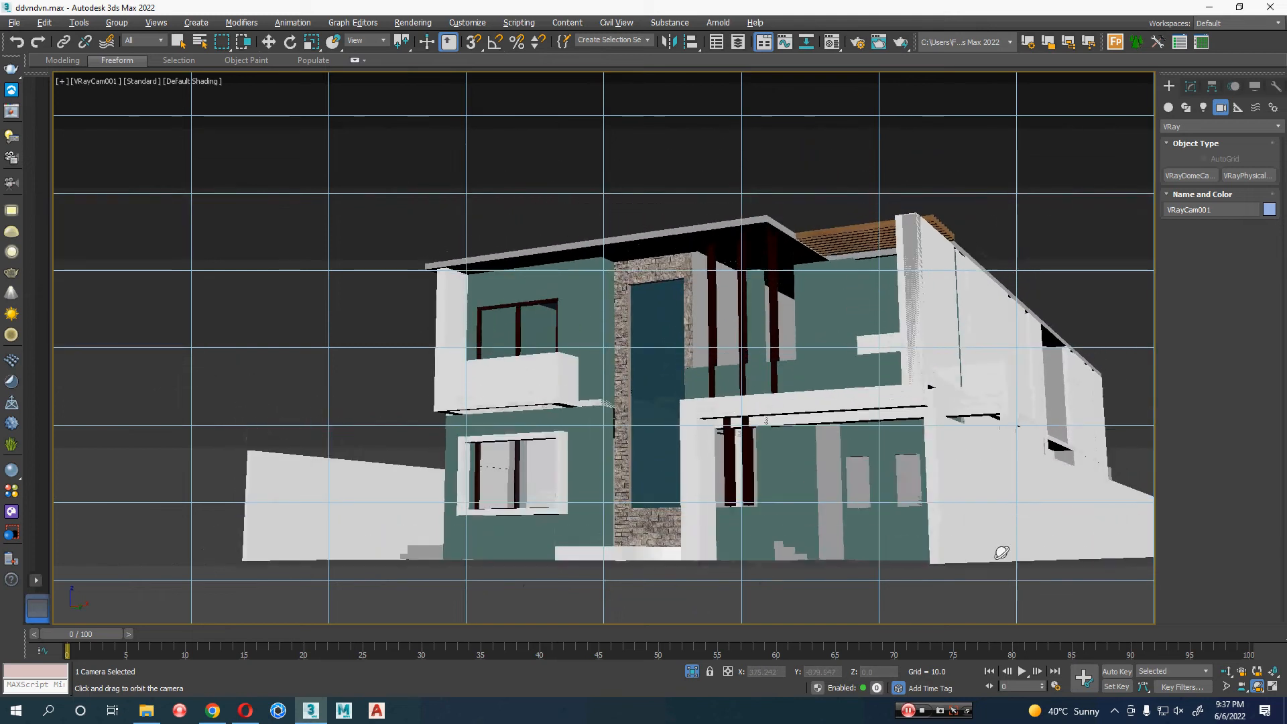
{"action": "key", "text": "w"}
{"action": "left_click", "coordinate": [271, 307]}
{"action": "key", "text": "g"}
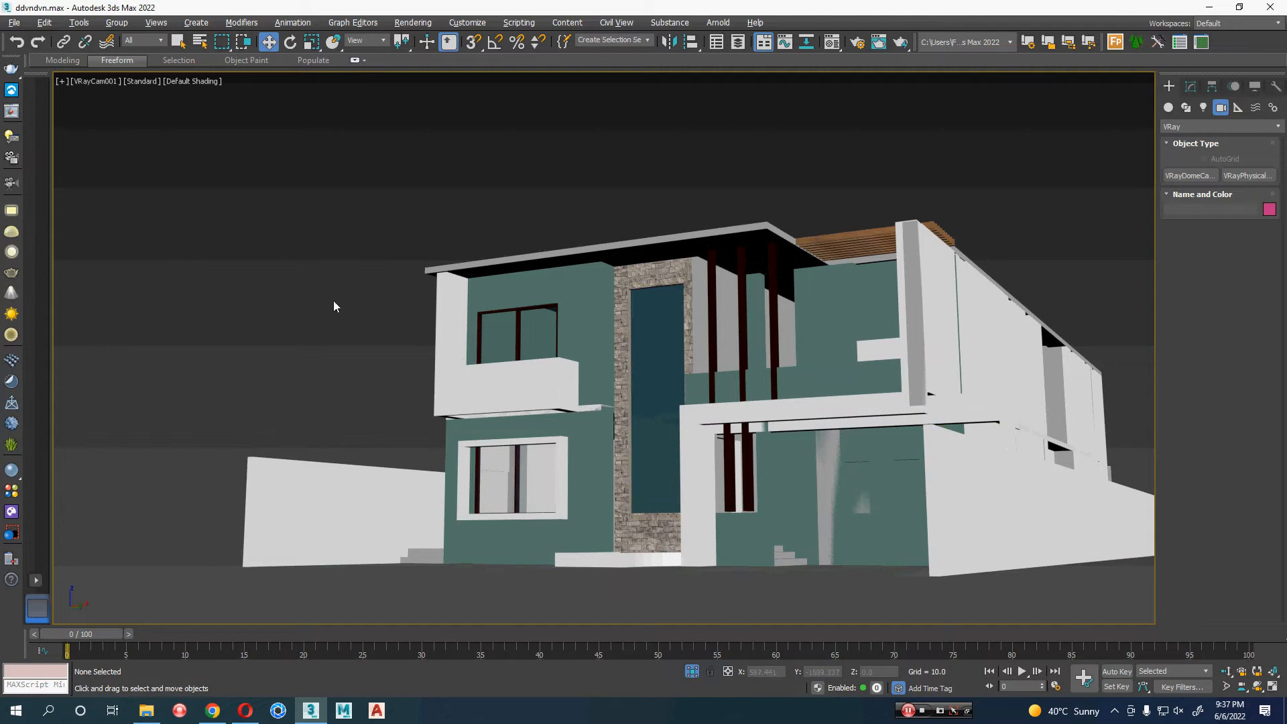
- Dolly the camera back from the house and reframe it with more sky above the roof
{"action": "left_click", "coordinate": [1226, 671]}
{"action": "left_click_drag", "start_coordinate": [898, 399], "coordinate": [898, 411]}
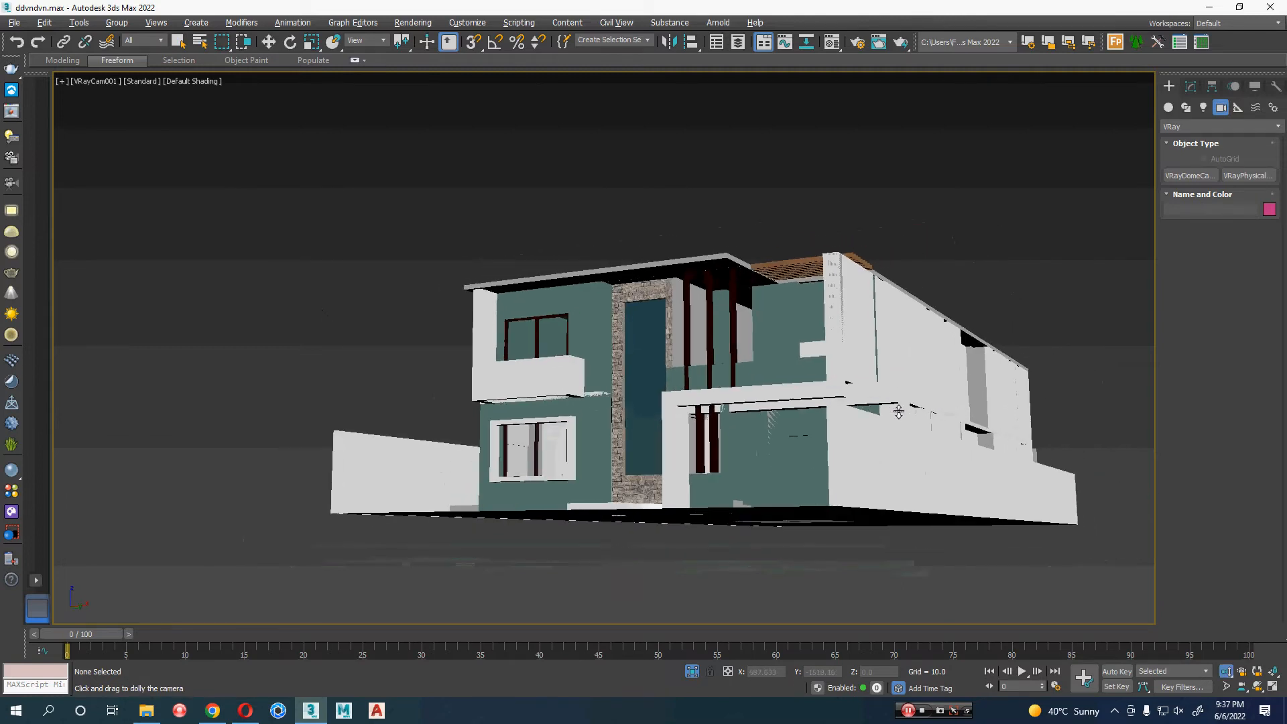
{"action": "middle_click_drag", "start_coordinate": [898, 412], "coordinate": [928, 459]}
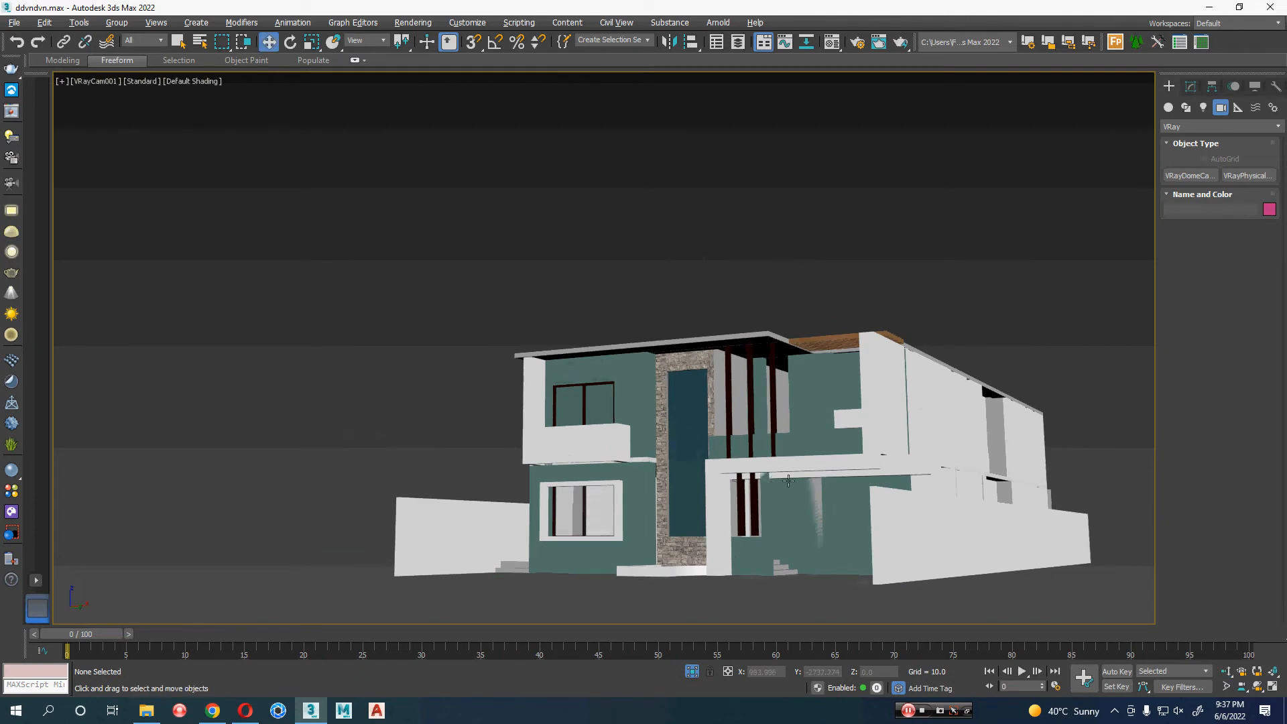
{"action": "mouse_move", "coordinate": [790, 481]}
{"action": "middle_mouse_down"}
{"action": "mouse_move", "coordinate": [653, 487]}
{"action": "mouse_move", "coordinate": [744, 482]}
{"action": "mouse_move", "coordinate": [563, 462]}
{"action": "mouse_move", "coordinate": [576, 486]}
{"action": "mouse_move", "coordinate": [649, 494]}
{"action": "mouse_move", "coordinate": [783, 443]}
{"action": "mouse_move", "coordinate": [771, 469]}
{"action": "middle_mouse_up"}
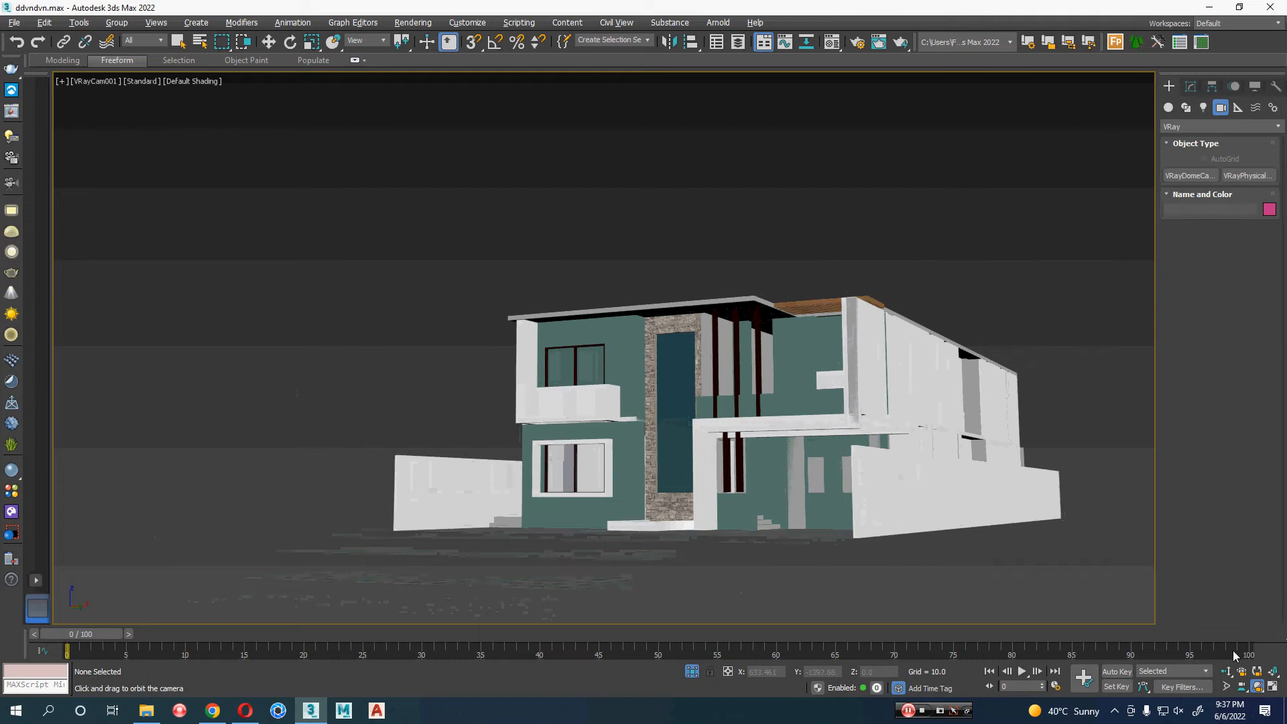
- Adjust the camera's perspective and shift the framing so the house sits slightly lower in the shot
{"action": "left_click", "coordinate": [1243, 673]}
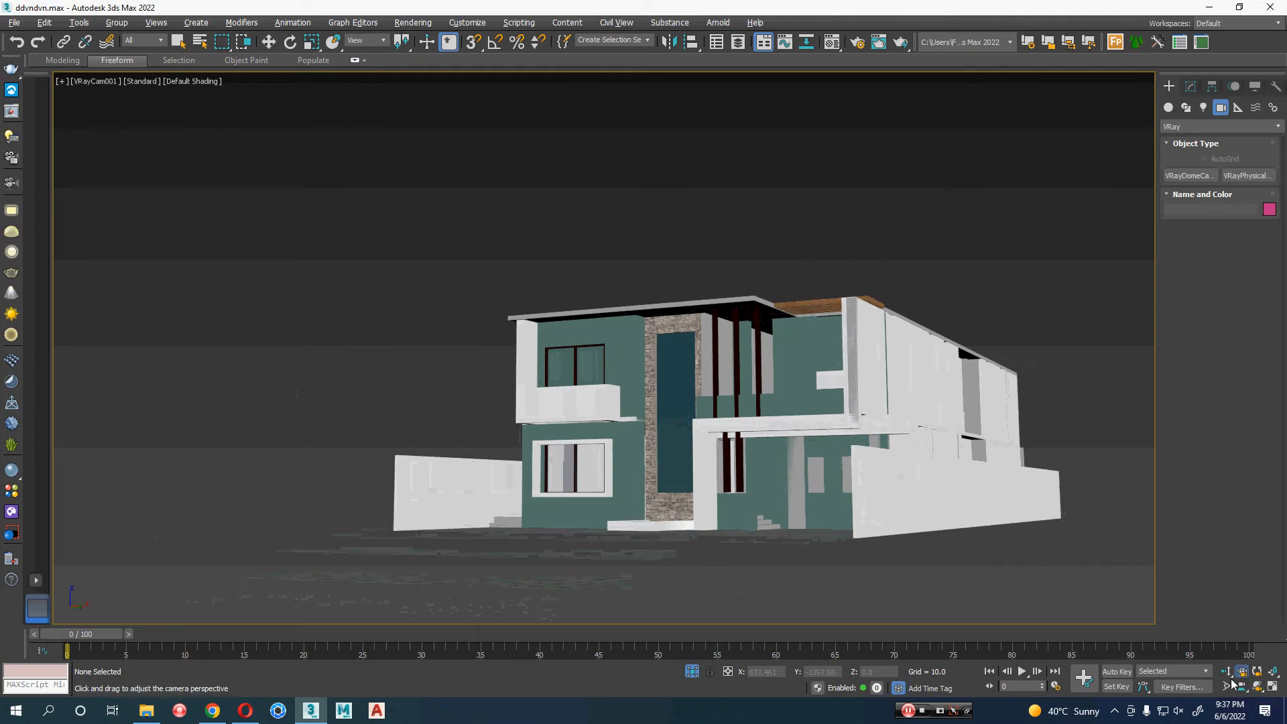
{"action": "left_click_drag", "start_coordinate": [920, 529], "coordinate": [974, 221]}
{"action": "left_click_drag", "start_coordinate": [1030, 543], "coordinate": [1034, 548]}
{"action": "right_click", "coordinate": [1034, 548]}
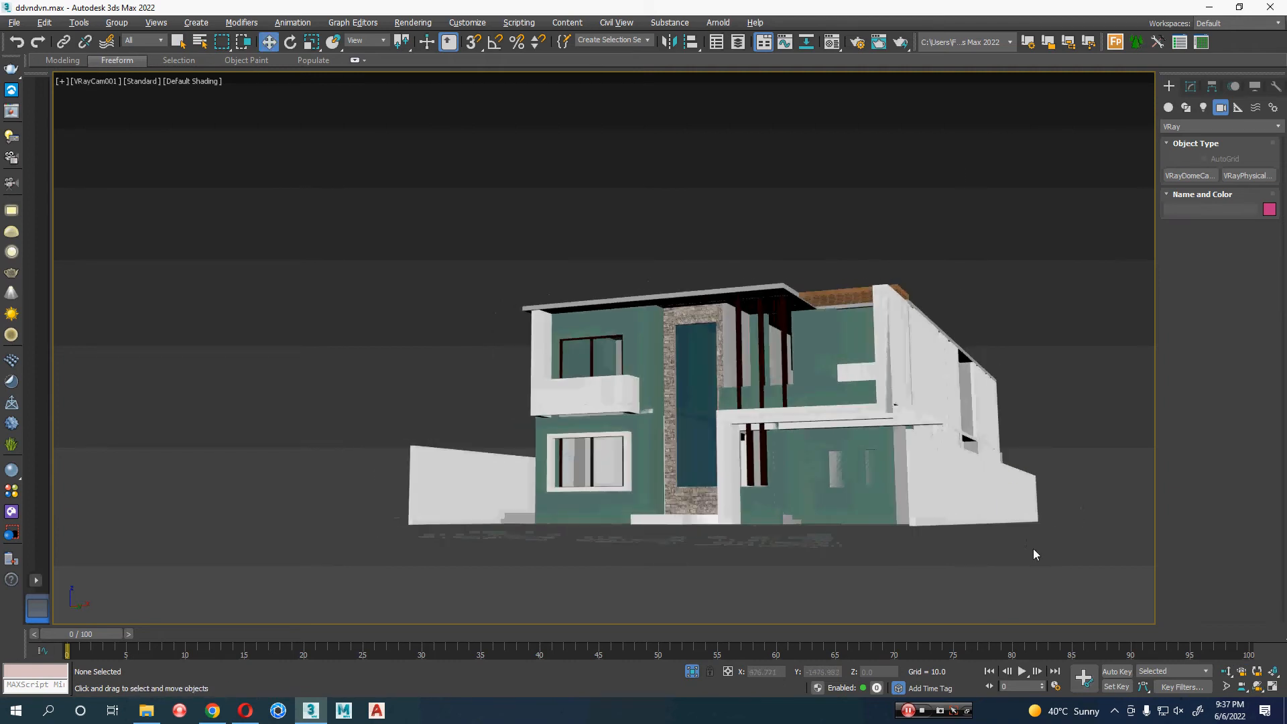
{"action": "middle_click_drag", "start_coordinate": [1032, 548], "coordinate": [1035, 560]}
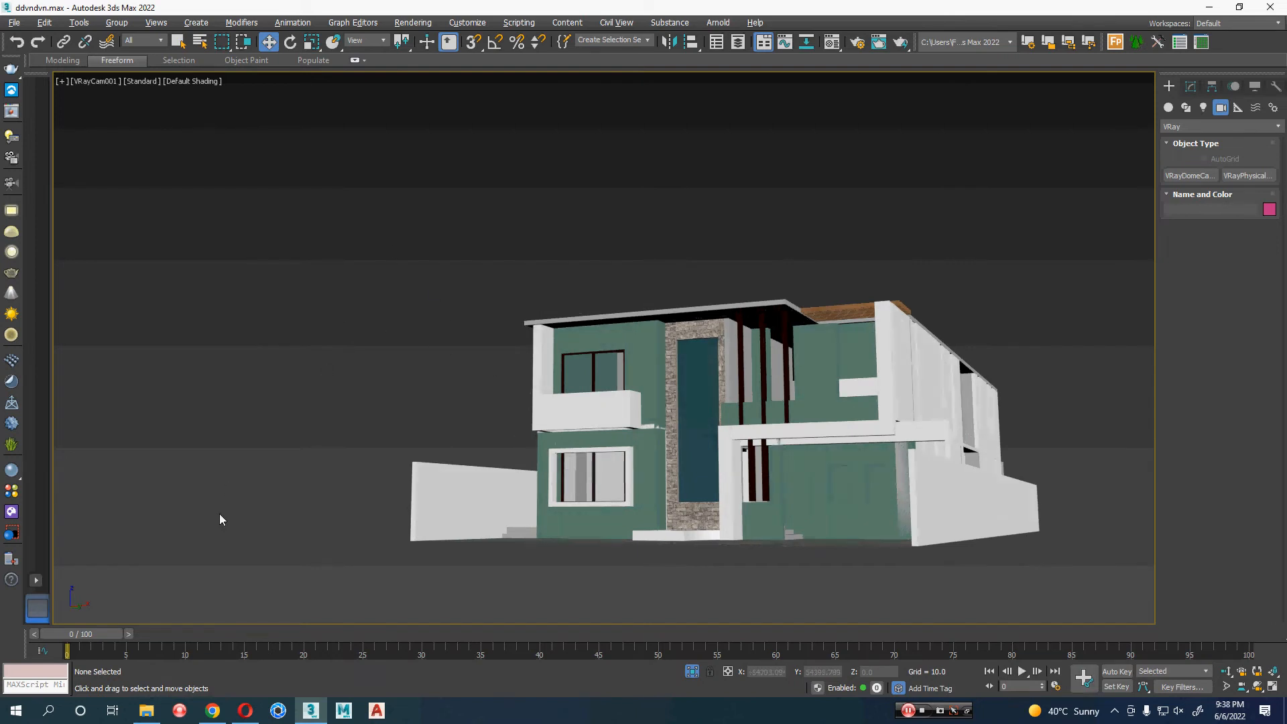
- Switch to Chrome, open the "2019 - NINHHOA HOUSE" pin and browse the similar house renders below it
{"action": "key", "text": "alt+Tab"}
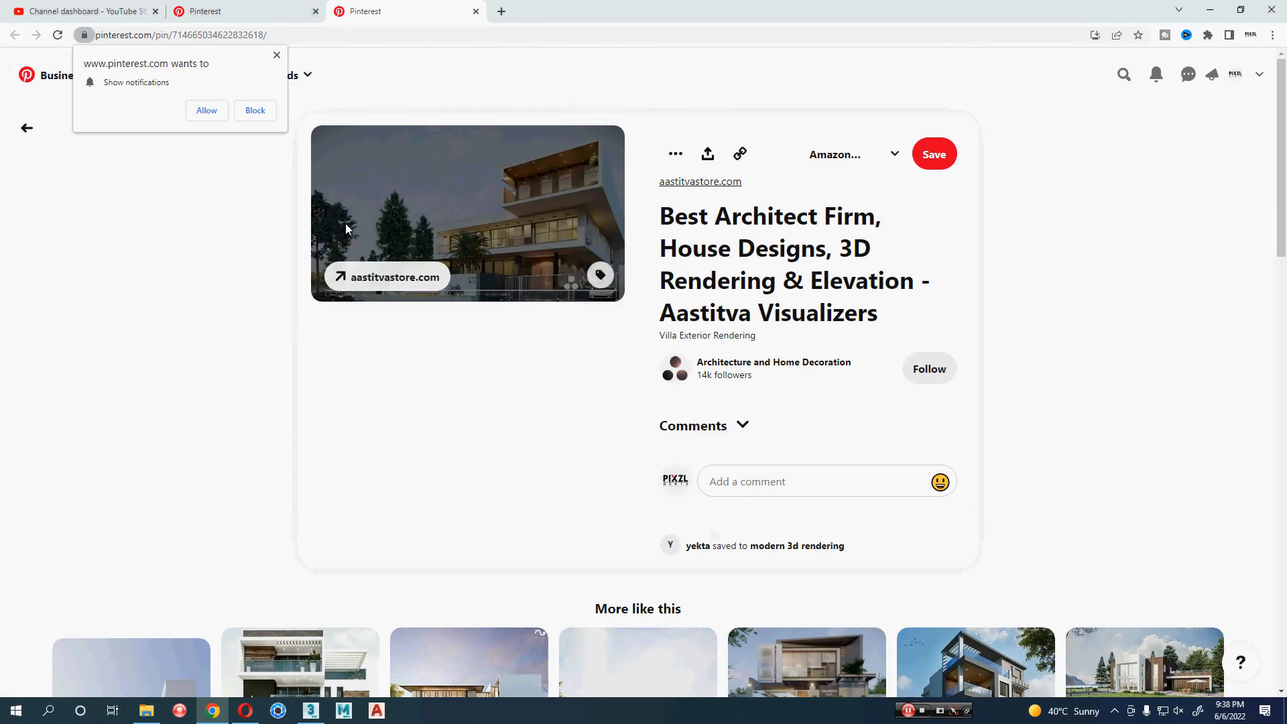
{"action": "scroll", "coordinate": [149, 407], "scroll_direction": "down", "scroll_amount": 4}
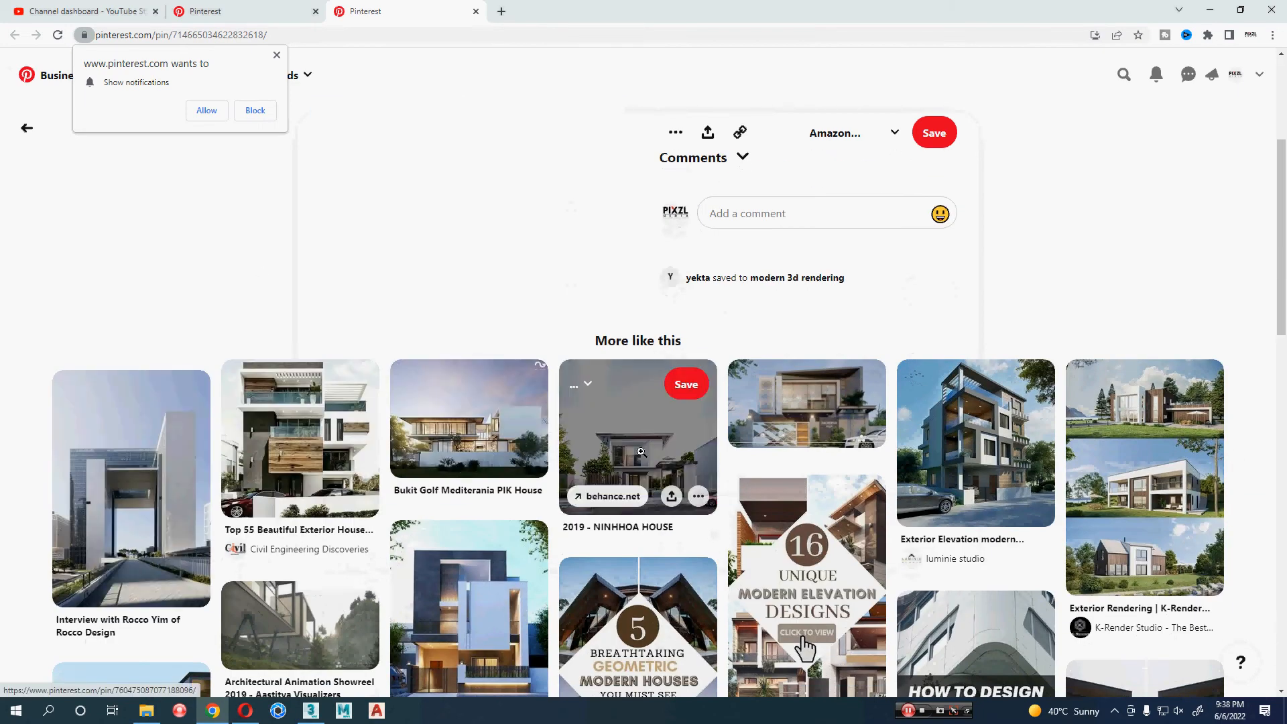
{"action": "left_click", "coordinate": [642, 452]}
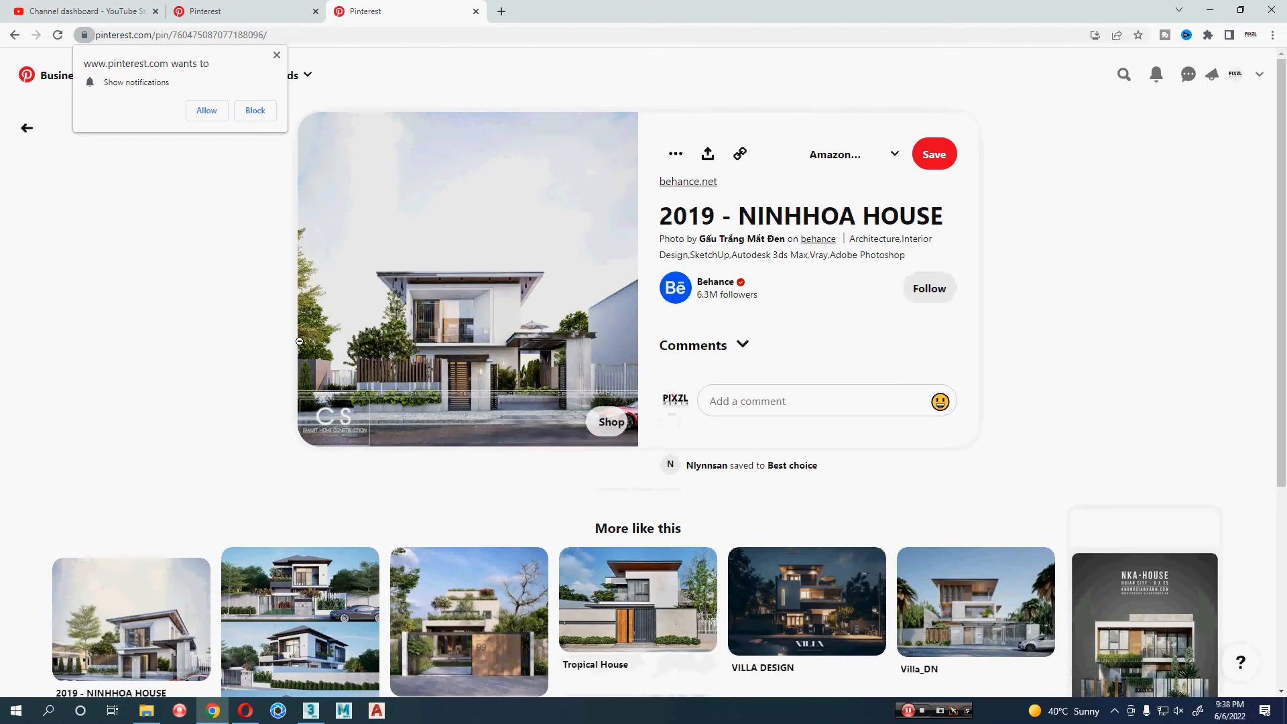
{"action": "scroll", "coordinate": [403, 469], "scroll_direction": "down", "scroll_amount": 2}
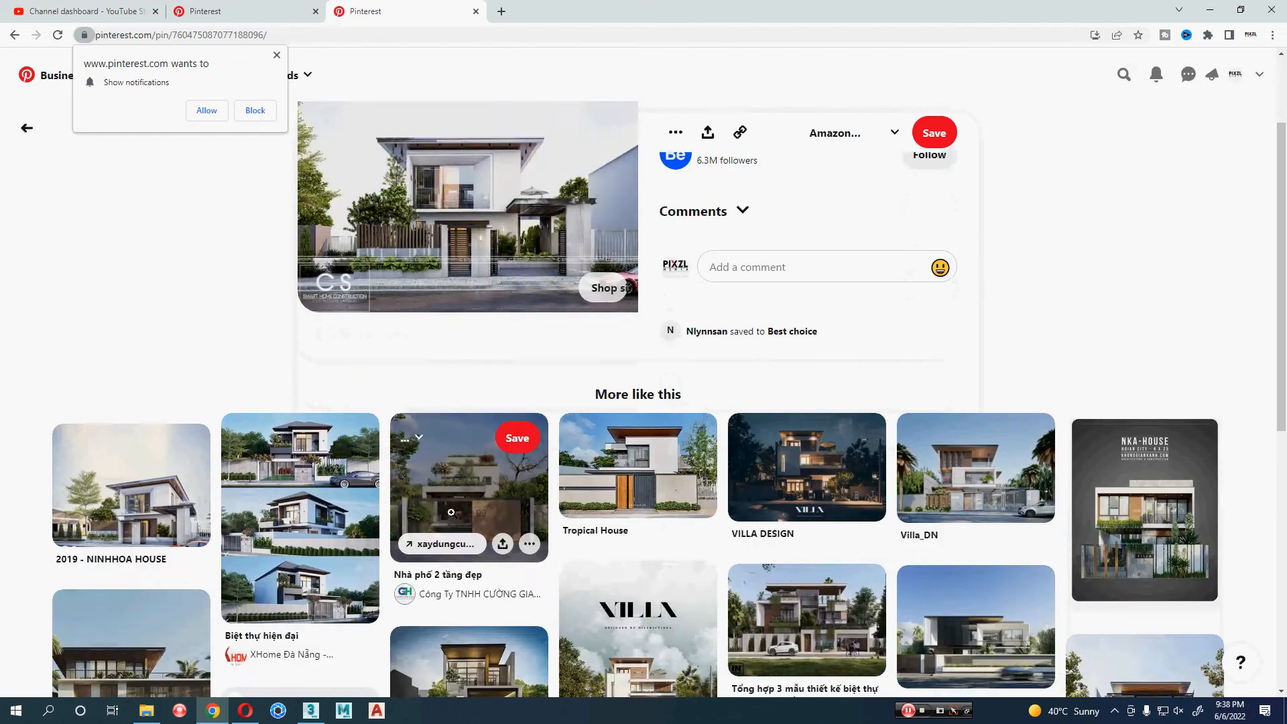
- Open the "Nhà phố 2 tầng đẹp" pin, browse its related house renders and open the "Ciasem House" pin
{"action": "left_click", "coordinate": [452, 518]}
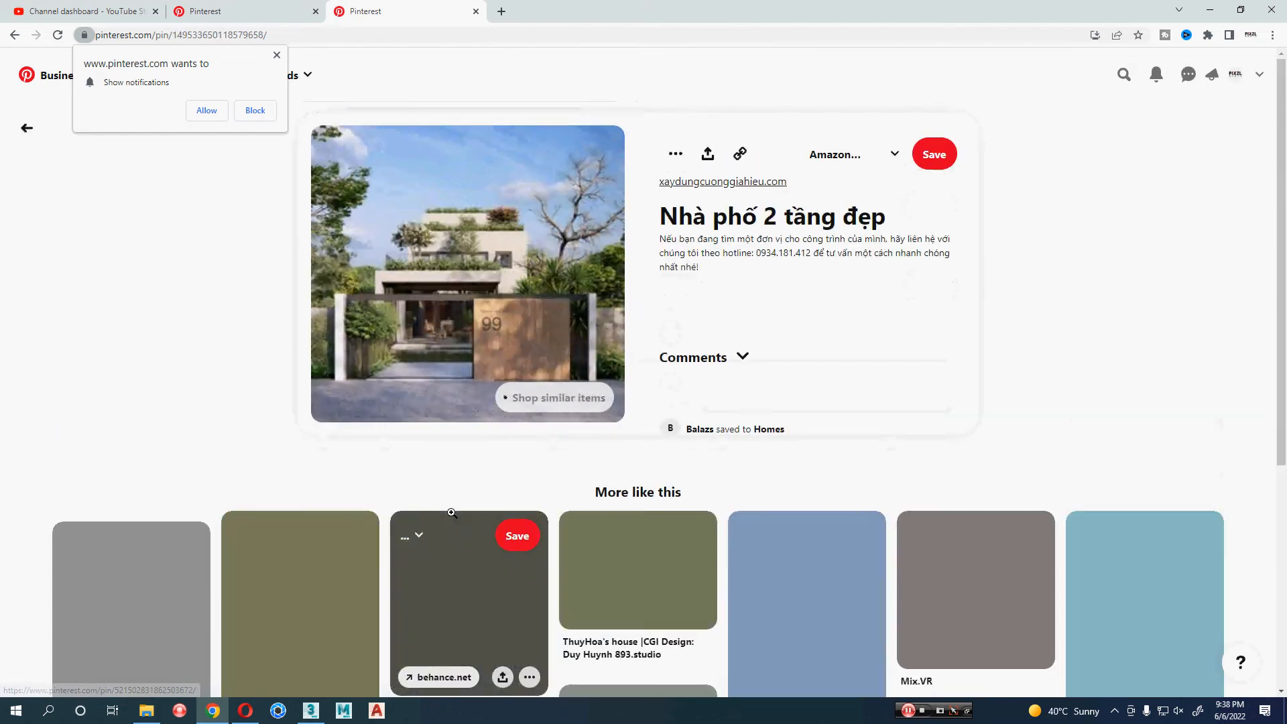
{"action": "scroll", "coordinate": [60, 369], "scroll_direction": "down", "scroll_amount": 2}
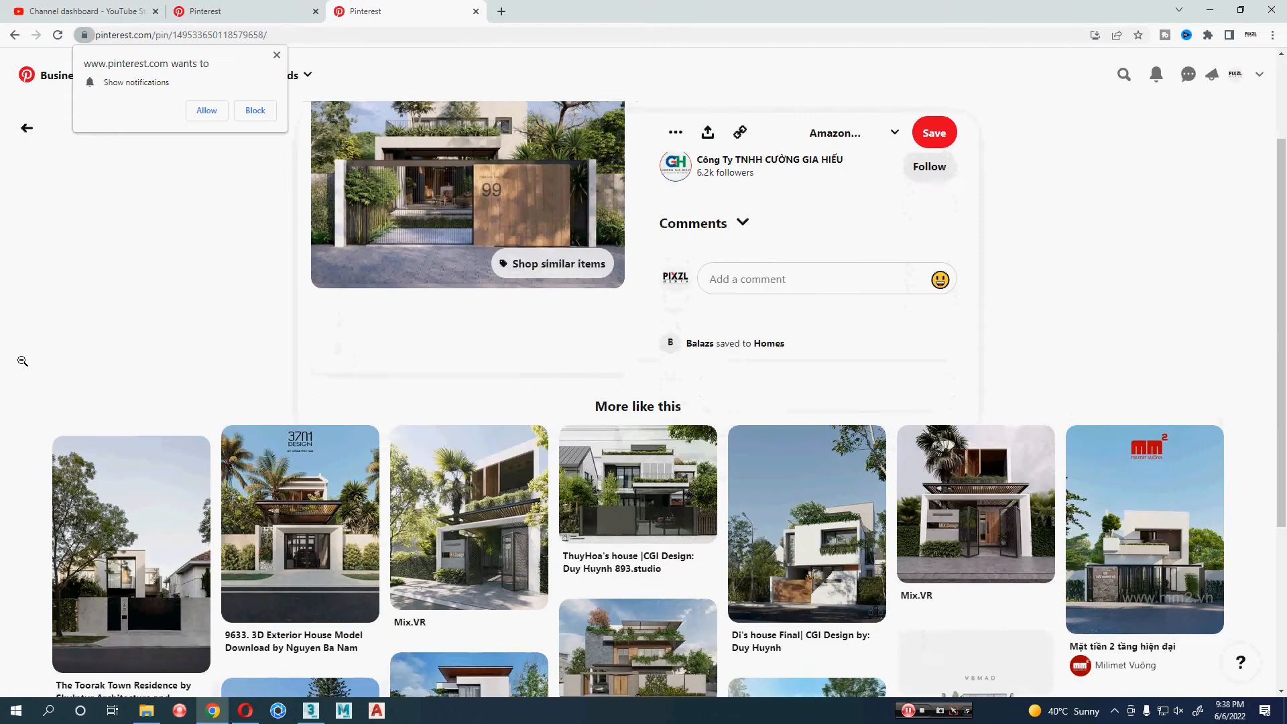
{"action": "scroll", "coordinate": [23, 364], "scroll_direction": "down", "scroll_amount": 4}
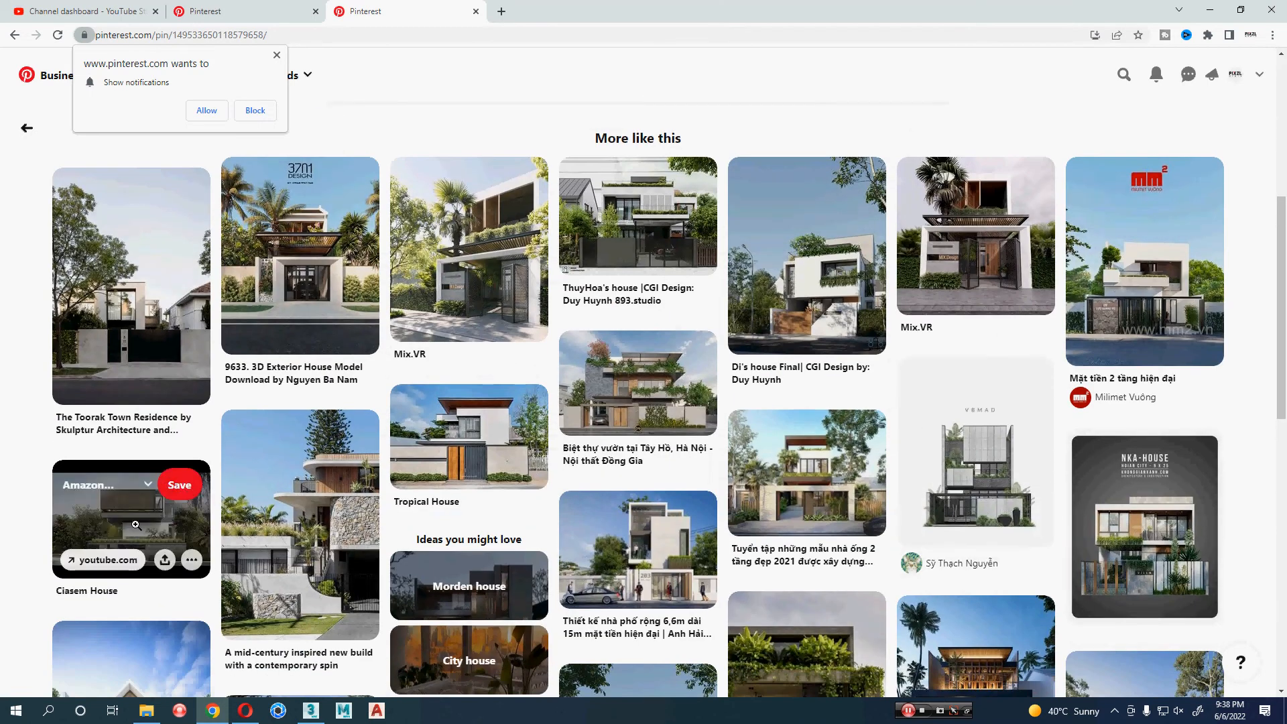
{"action": "left_click", "coordinate": [159, 504]}
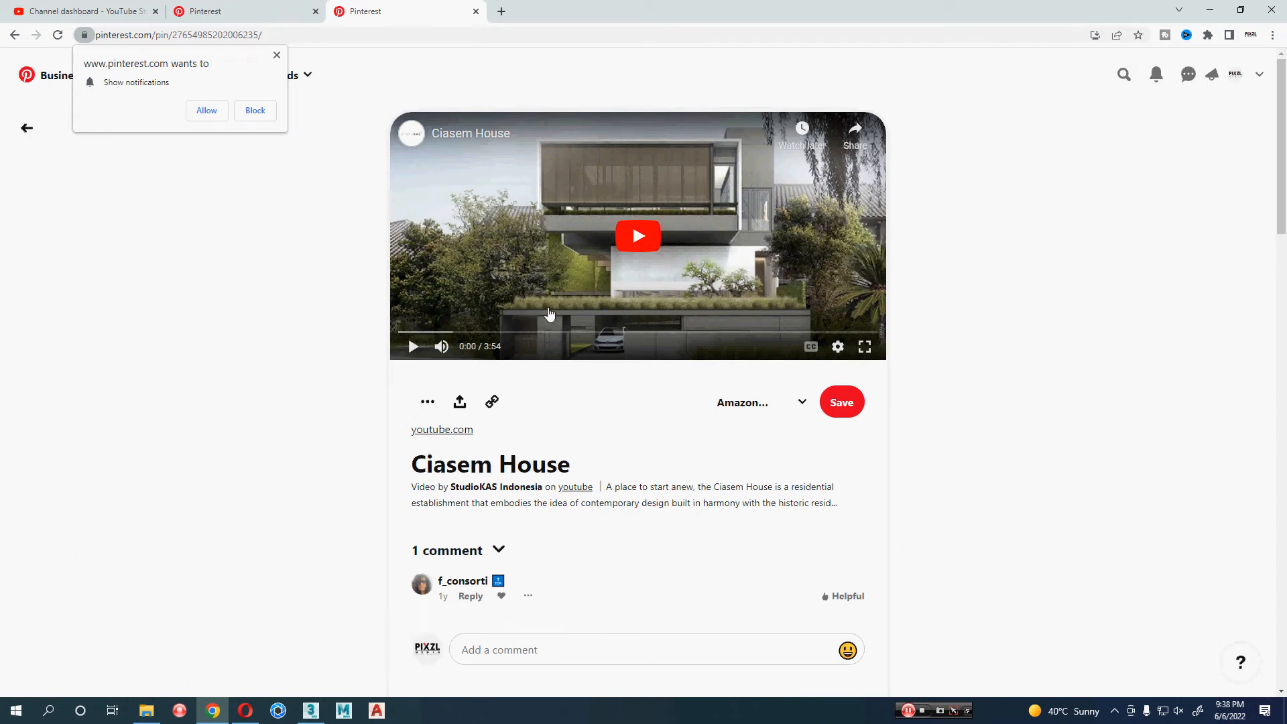
- Compare the Ciasem House reference in Chrome with the camera view in 3ds Max, ending in 3ds Max
{"action": "key", "text": "alt+Tab"}
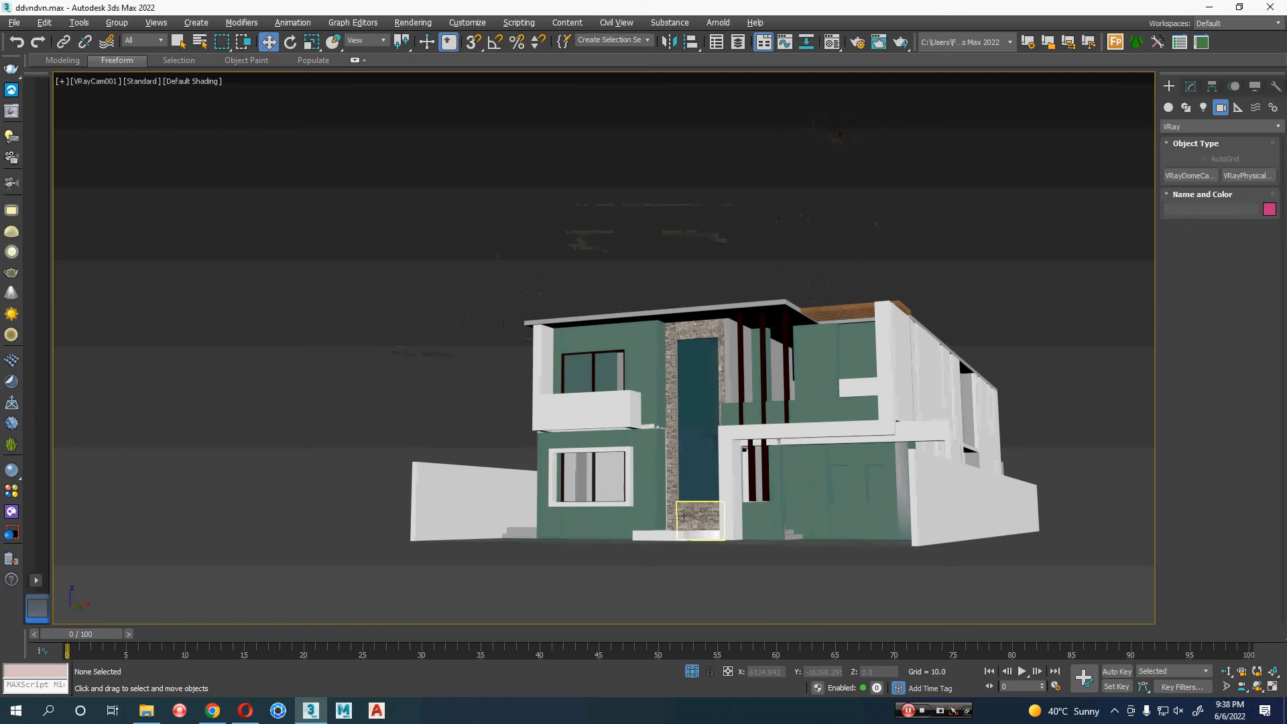
{"action": "key", "text": "alt+Tab"}
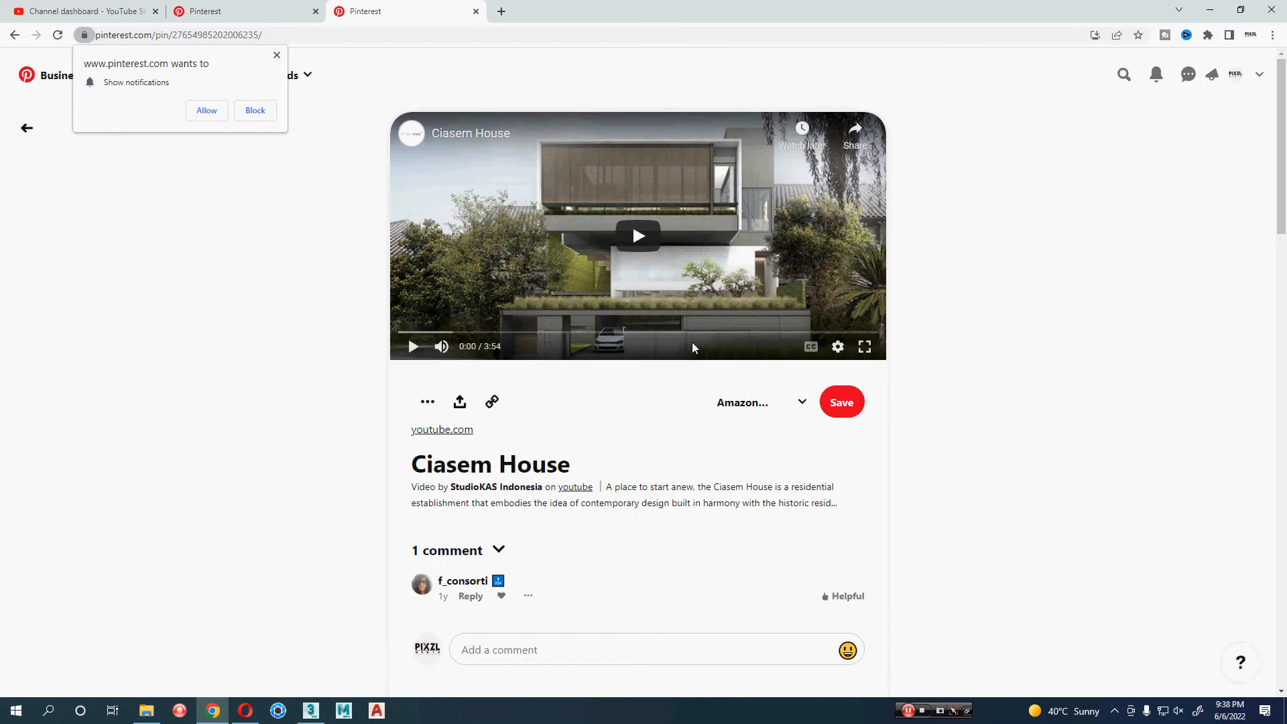
{"action": "key", "text": "alt+Tab"}
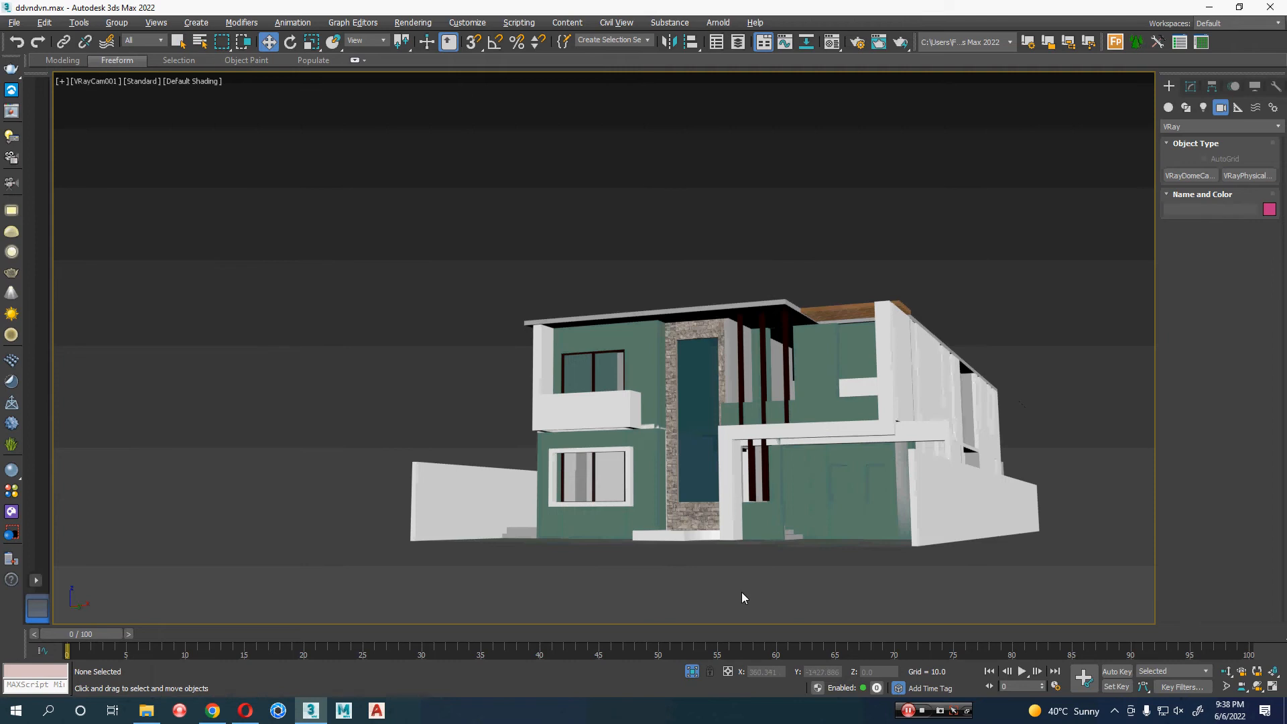
- Leave the camera view for a perspective view and delete the V-Ray camera in front of the house
{"action": "key", "text": "p"}
{"action": "scroll", "coordinate": [742, 592], "scroll_direction": "down", "scroll_amount": 6}
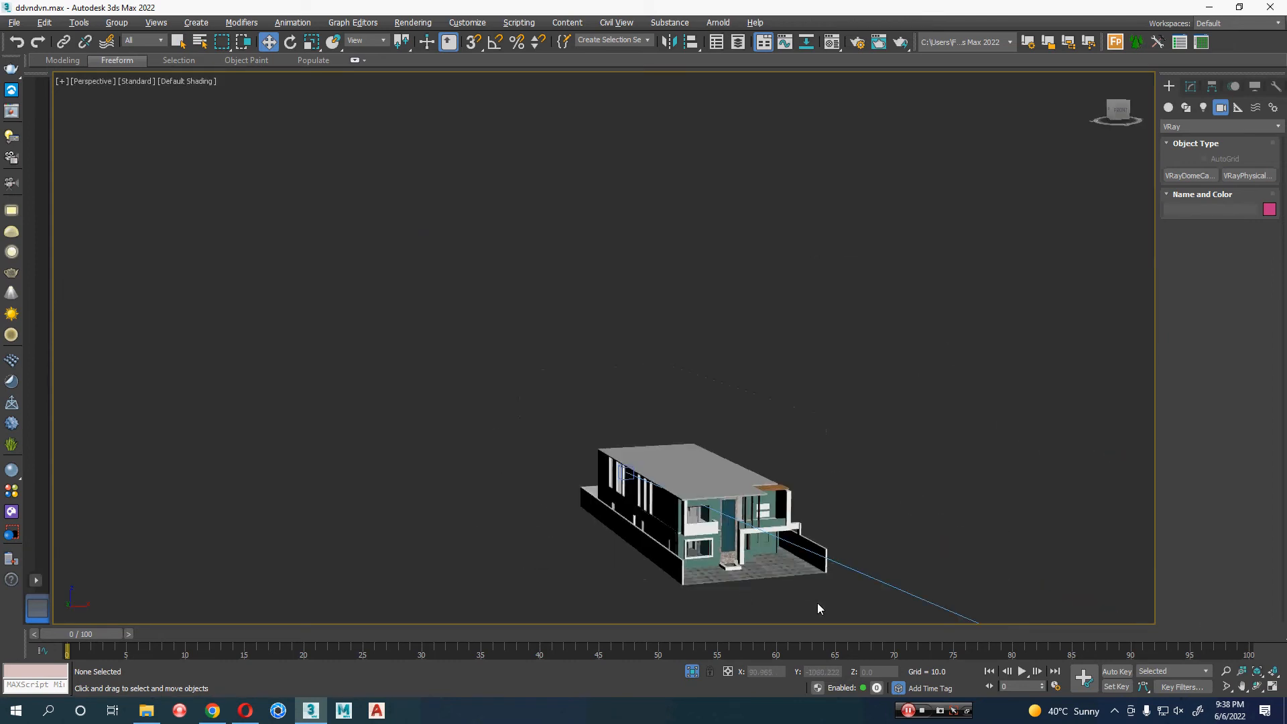
{"action": "middle_click_drag", "start_coordinate": [818, 602], "coordinate": [772, 428]}
{"action": "left_click", "coordinate": [734, 444]}
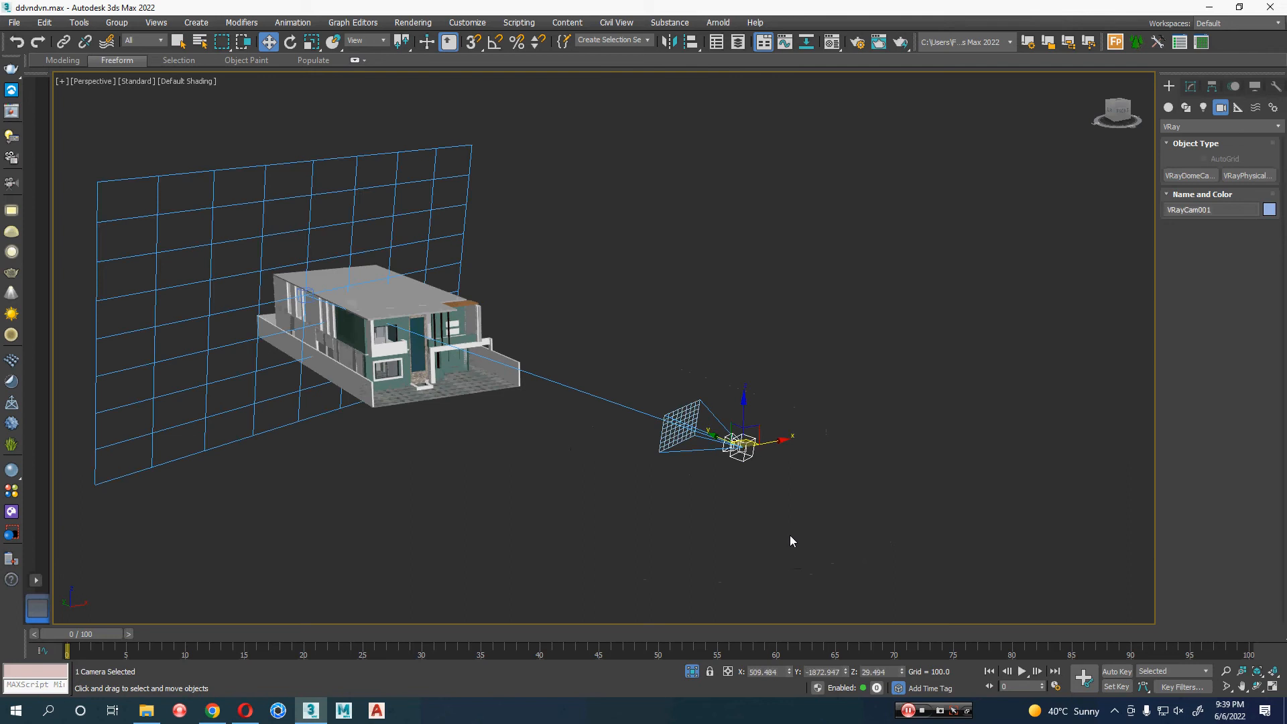
{"action": "key", "text": "Delete"}
- Set the viewport background to the customized user interface solid color in the Viewport Configuration
{"action": "middle_click_drag", "start_coordinate": [790, 541], "coordinate": [630, 529], "text": "alt"}
{"action": "scroll", "coordinate": [634, 526], "scroll_direction": "up", "scroll_amount": 5}
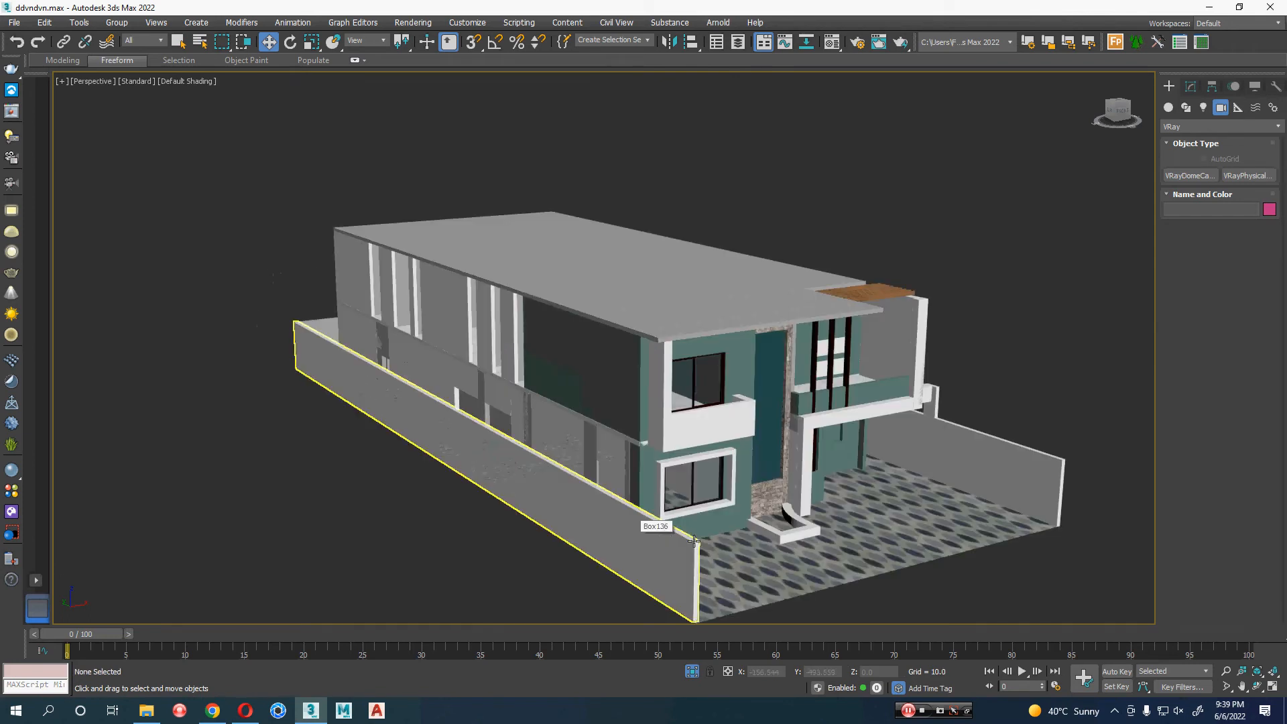
{"action": "key", "text": "alt+b"}
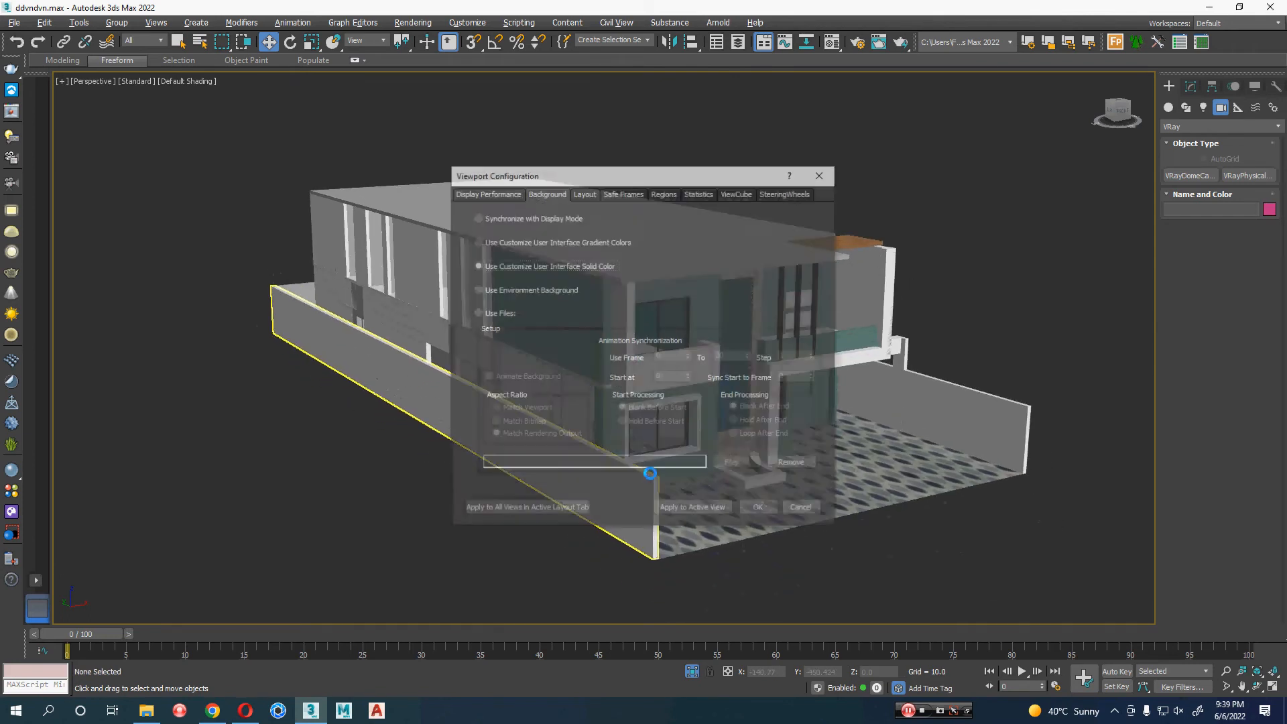
{"action": "left_click", "coordinate": [516, 265]}
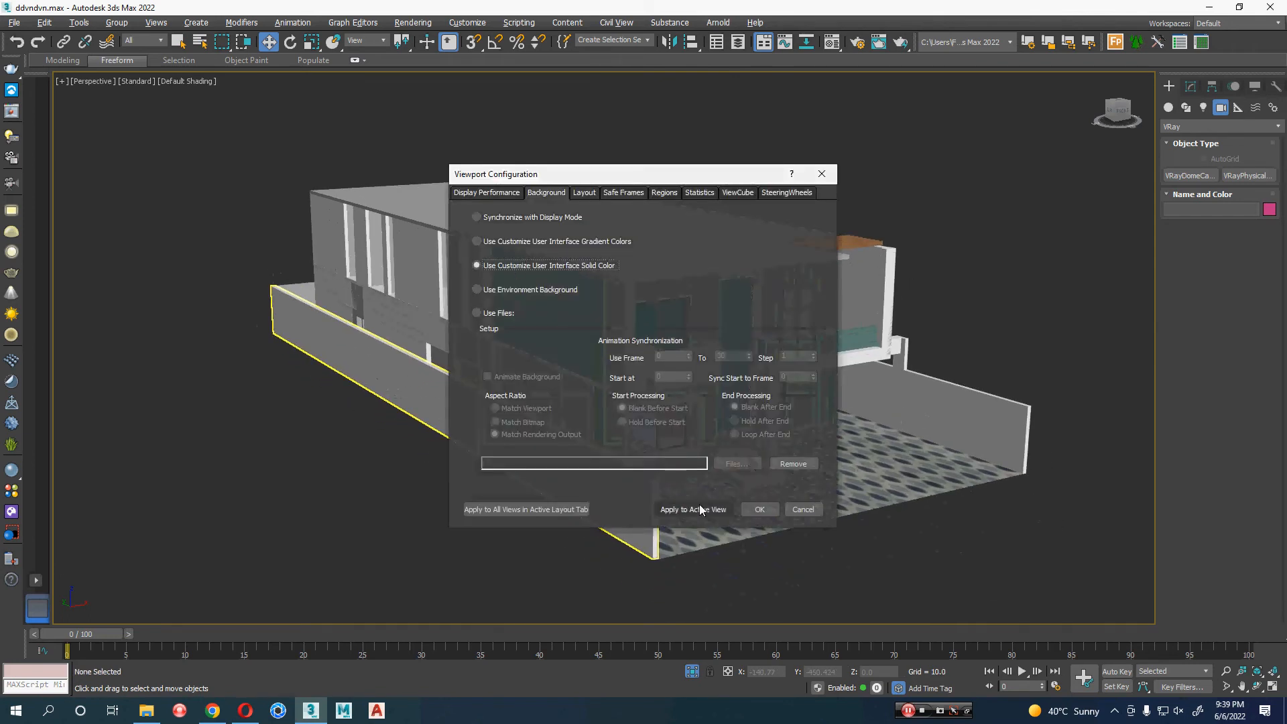
{"action": "left_click", "coordinate": [760, 509]}
{"action": "middle_click_drag", "start_coordinate": [741, 590], "coordinate": [758, 578], "text": "alt"}
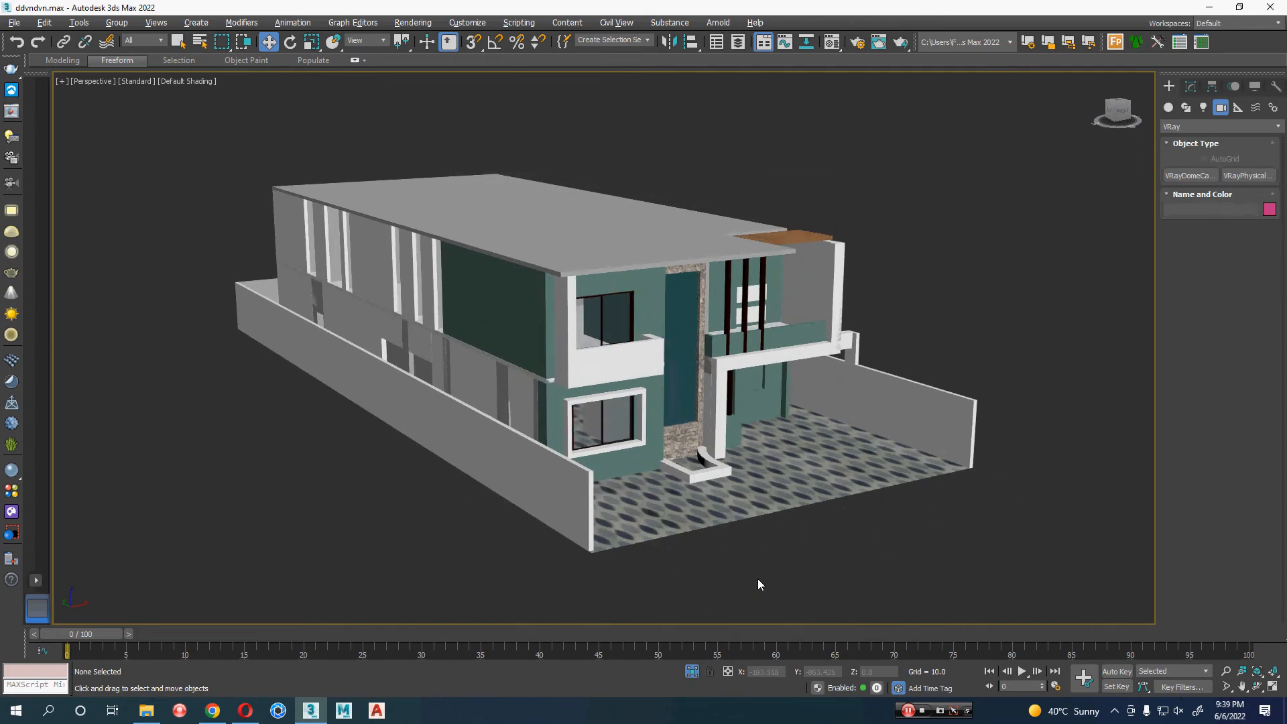
- Sample the green plaster material from the front wall into the first slot of the Material Editor
{"action": "key", "text": "ctrl+a"}
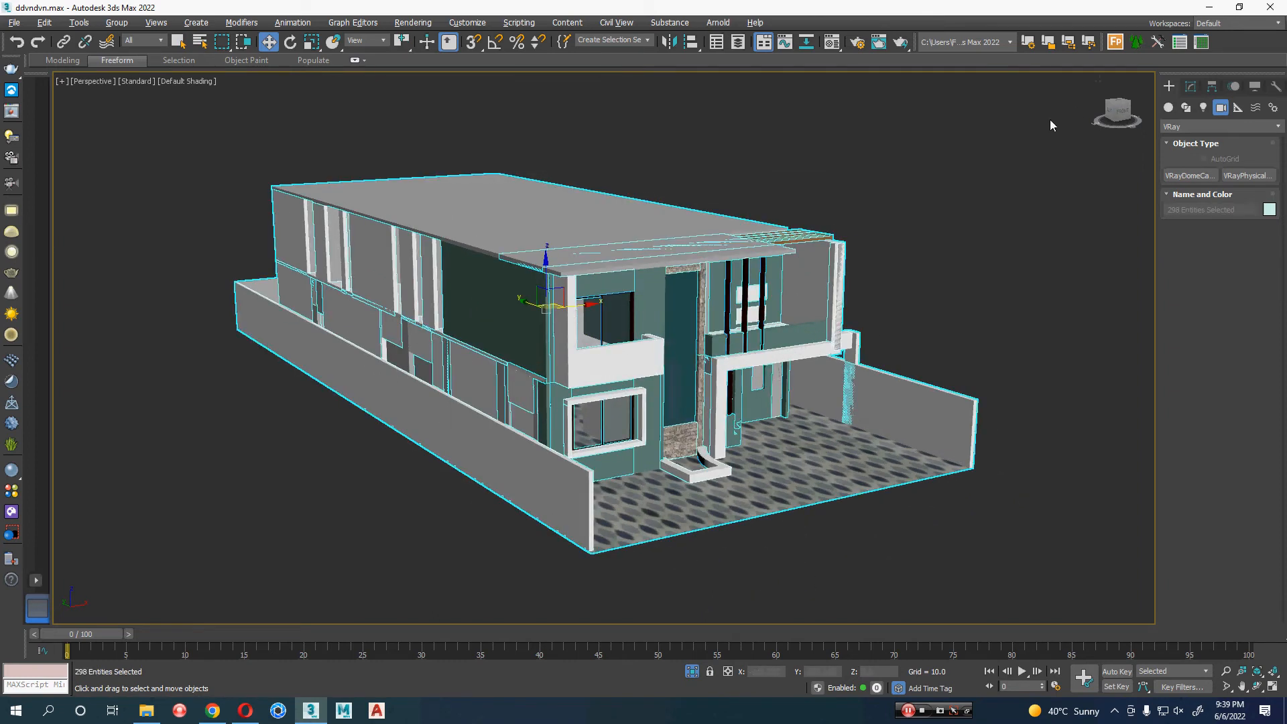
{"action": "key", "text": "m"}
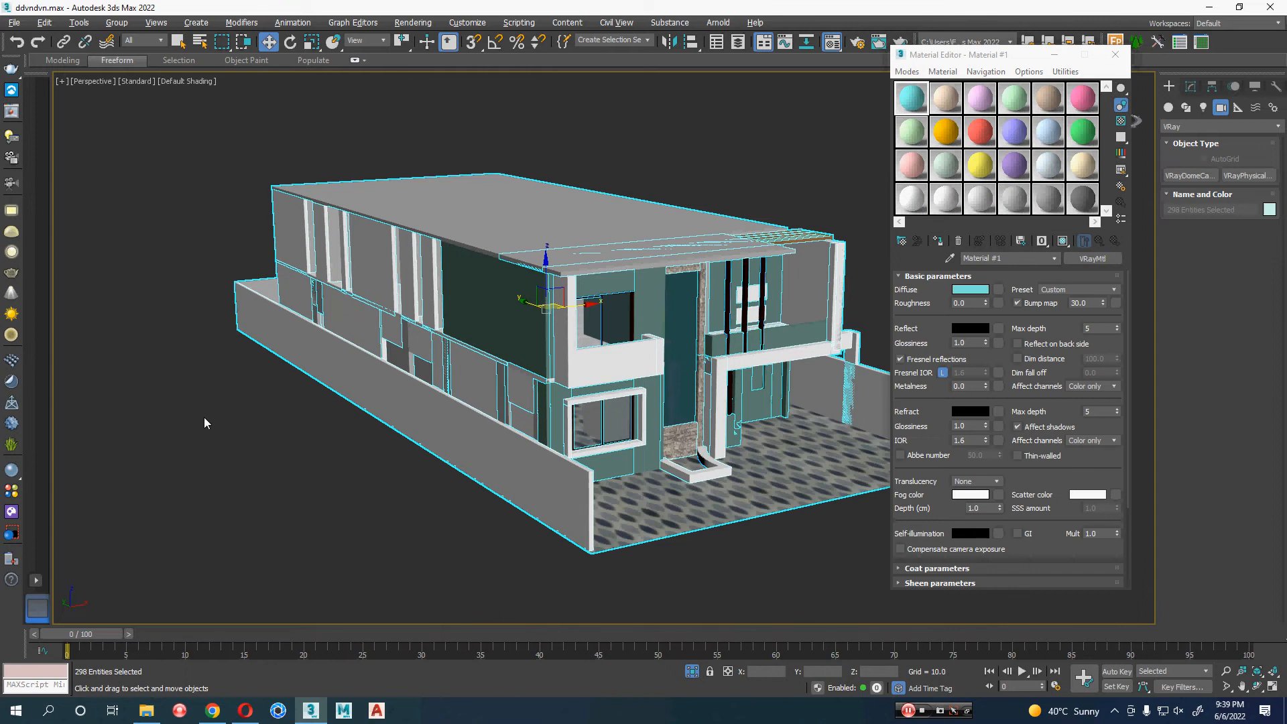
{"action": "left_click", "coordinate": [205, 418]}
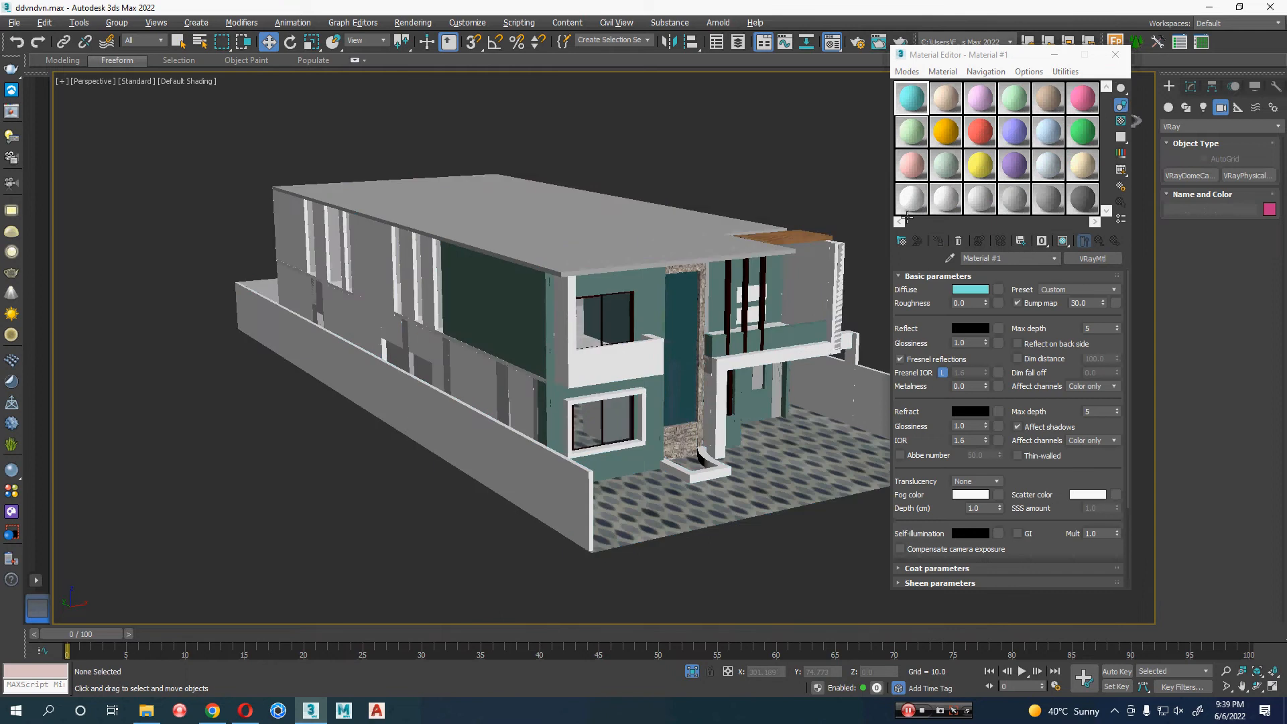
{"action": "left_click", "coordinate": [949, 258]}
{"action": "left_click", "coordinate": [620, 282]}
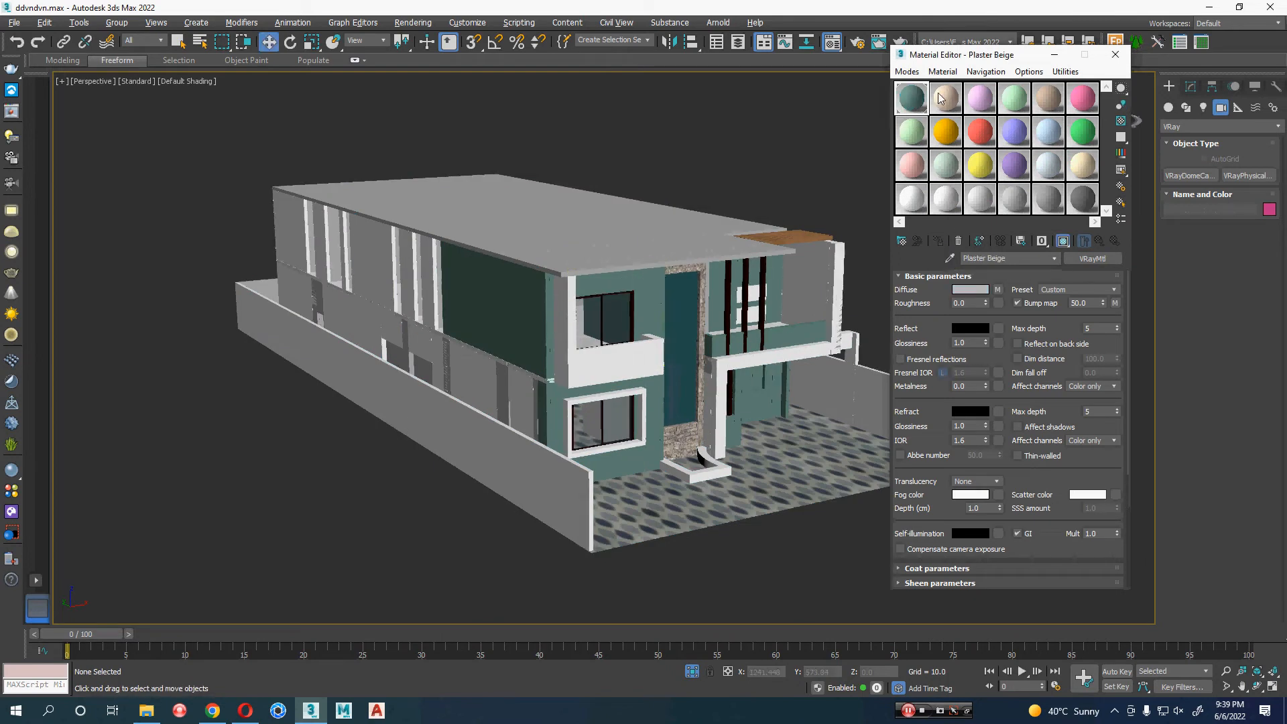
- Set the Plaster Beige diffuse color's value to 229 and its Mix map's Color #1 to near-white, value 240 with zero saturation
{"action": "left_click", "coordinate": [976, 290]}
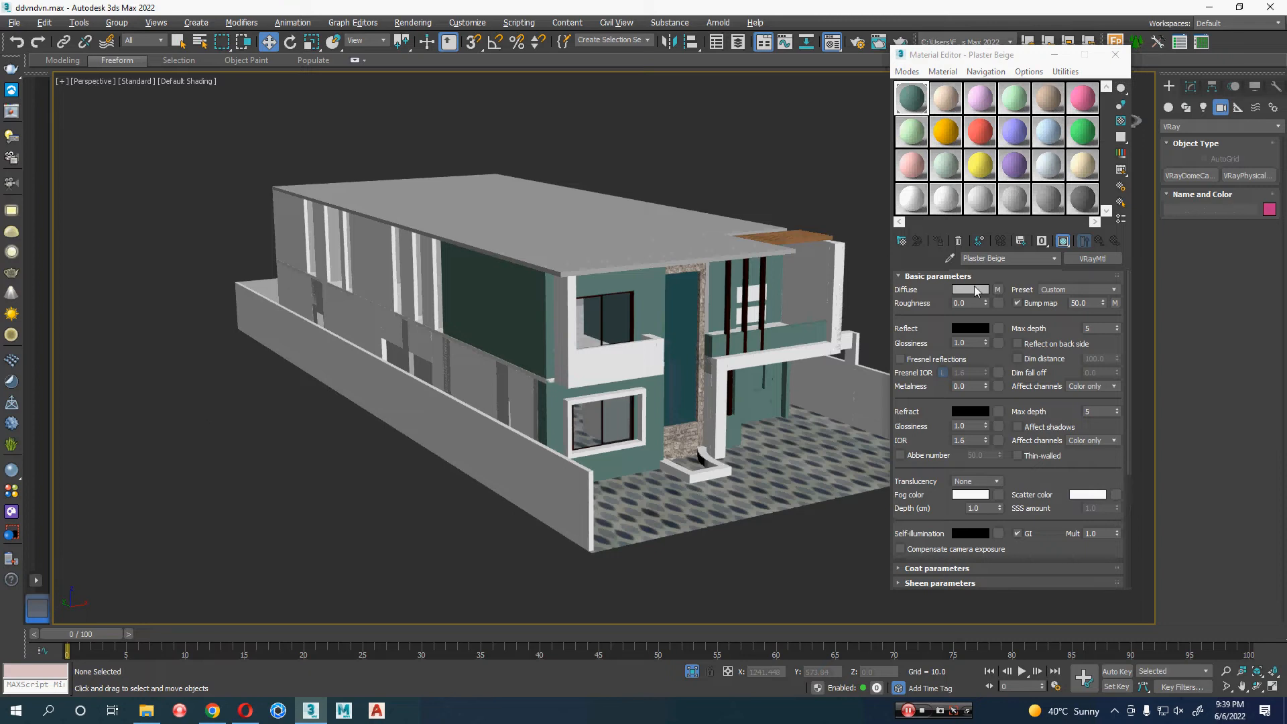
{"action": "left_click_drag", "start_coordinate": [480, 155], "coordinate": [510, 156]}
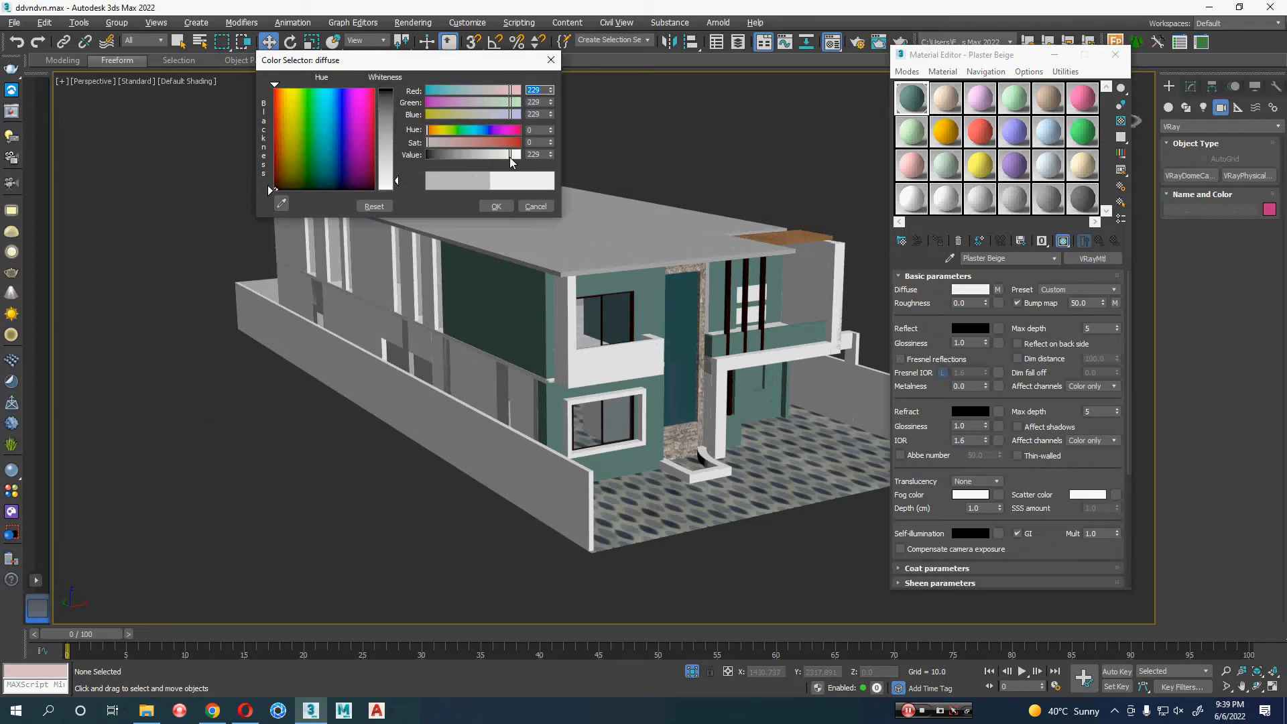
{"action": "left_click", "coordinate": [496, 206]}
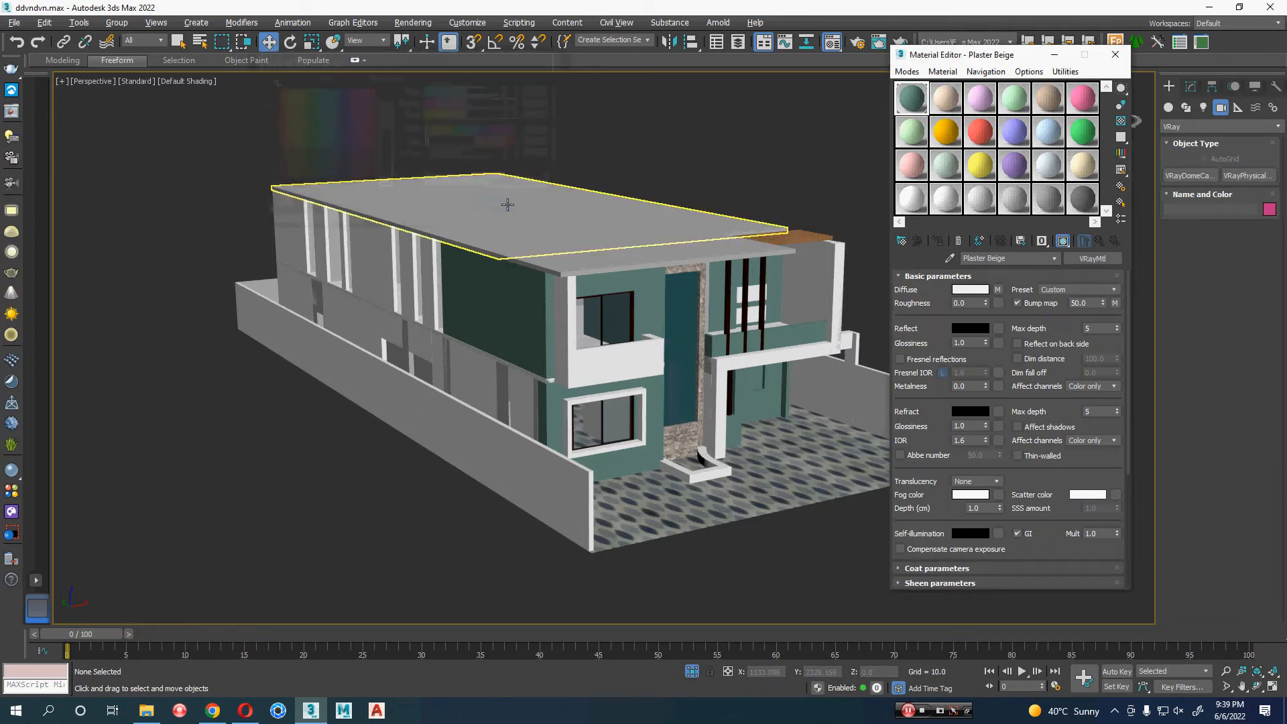
{"action": "left_click", "coordinate": [997, 290]}
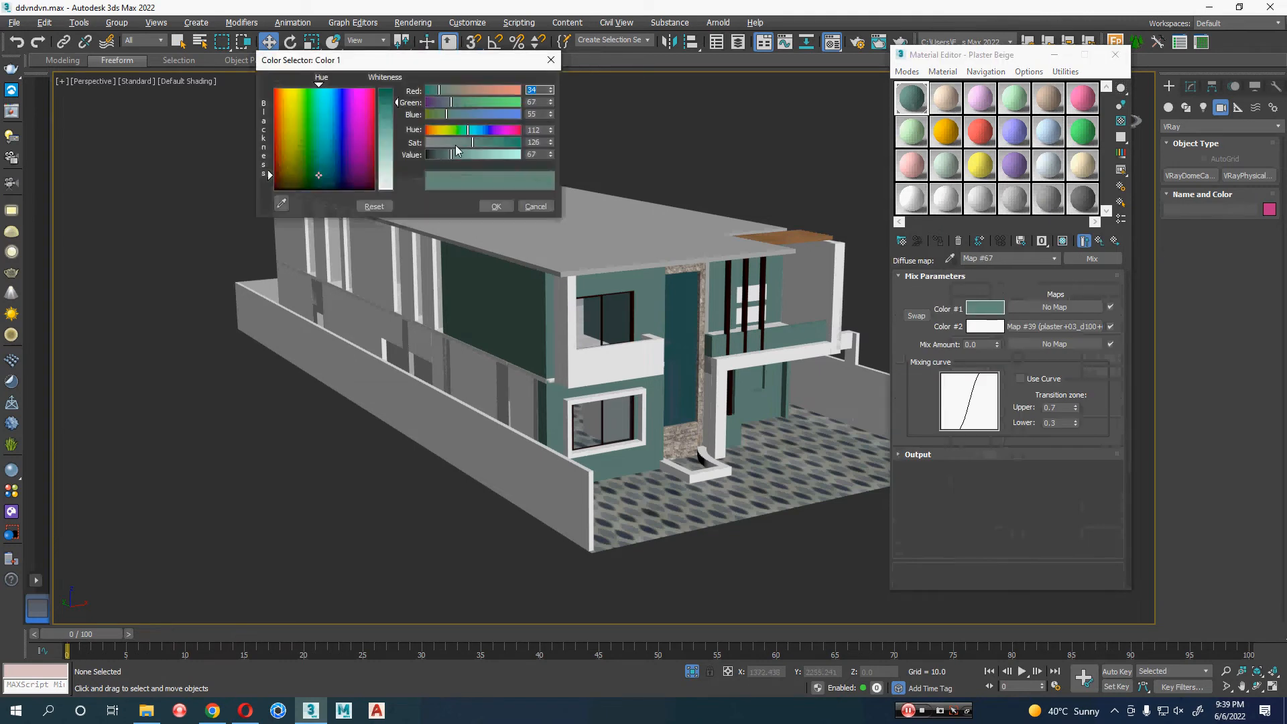
{"action": "left_click_drag", "start_coordinate": [455, 145], "coordinate": [515, 161]}
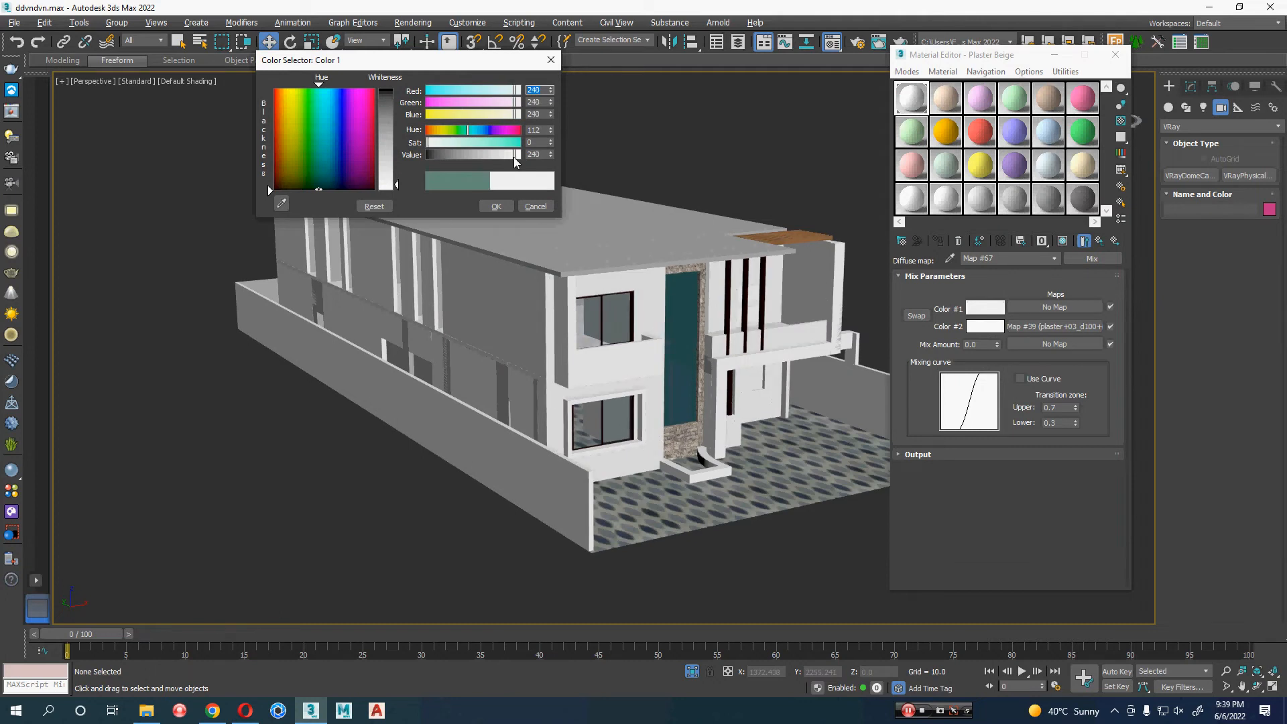
{"action": "left_click", "coordinate": [496, 205]}
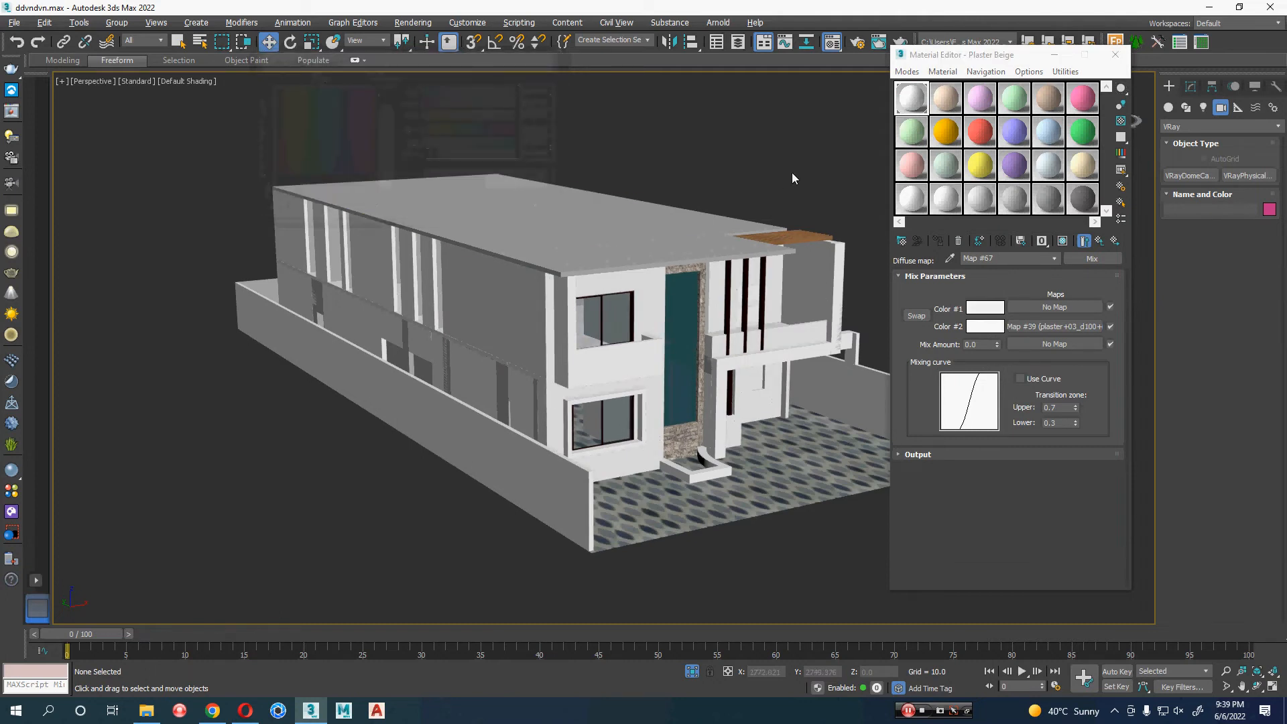
- Assign the Plaster Beige material to the patterned ground plane and return to the material's basic parameters
{"action": "middle_click_drag", "start_coordinate": [788, 571], "coordinate": [730, 564], "text": "alt"}
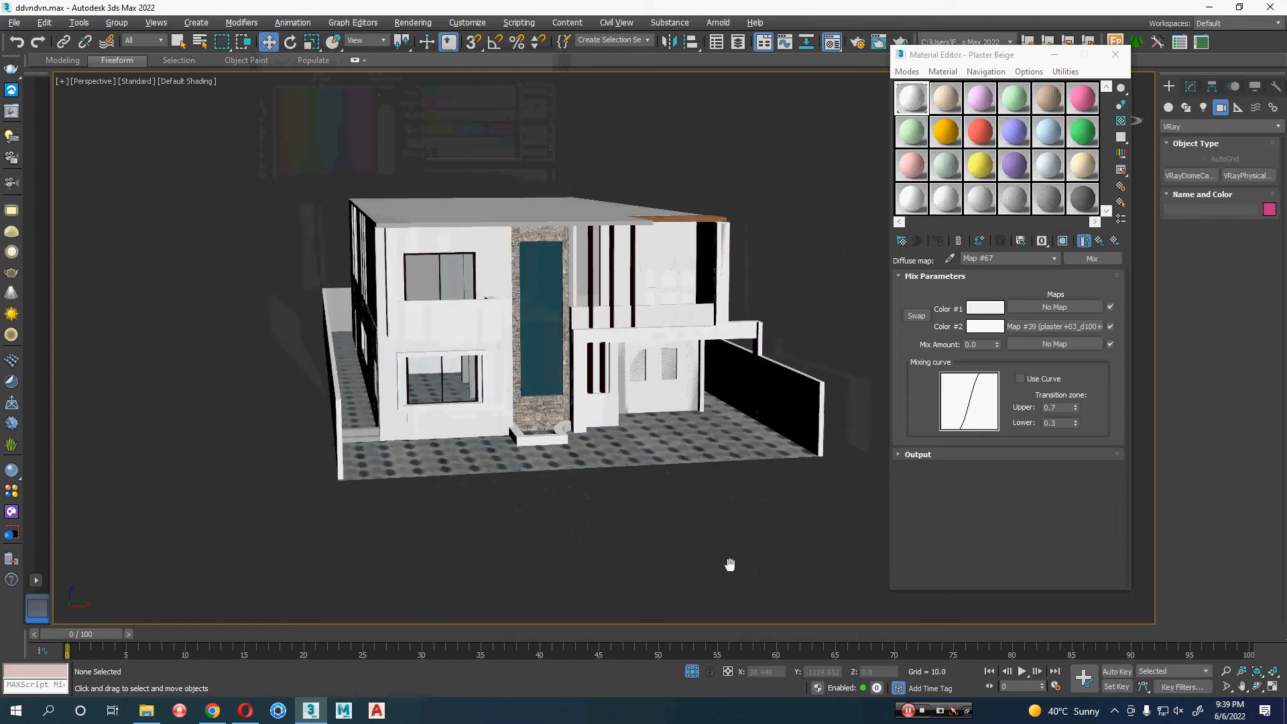
{"action": "left_click", "coordinate": [736, 455]}
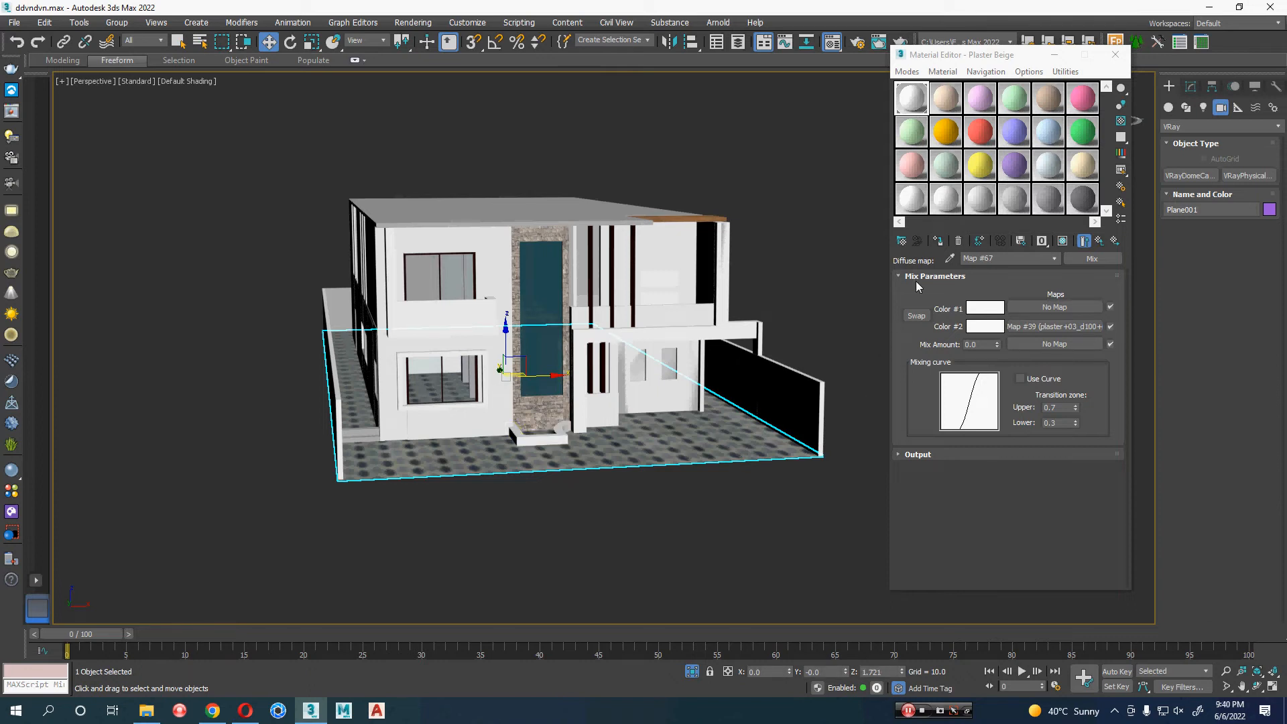
{"action": "left_click", "coordinate": [939, 241]}
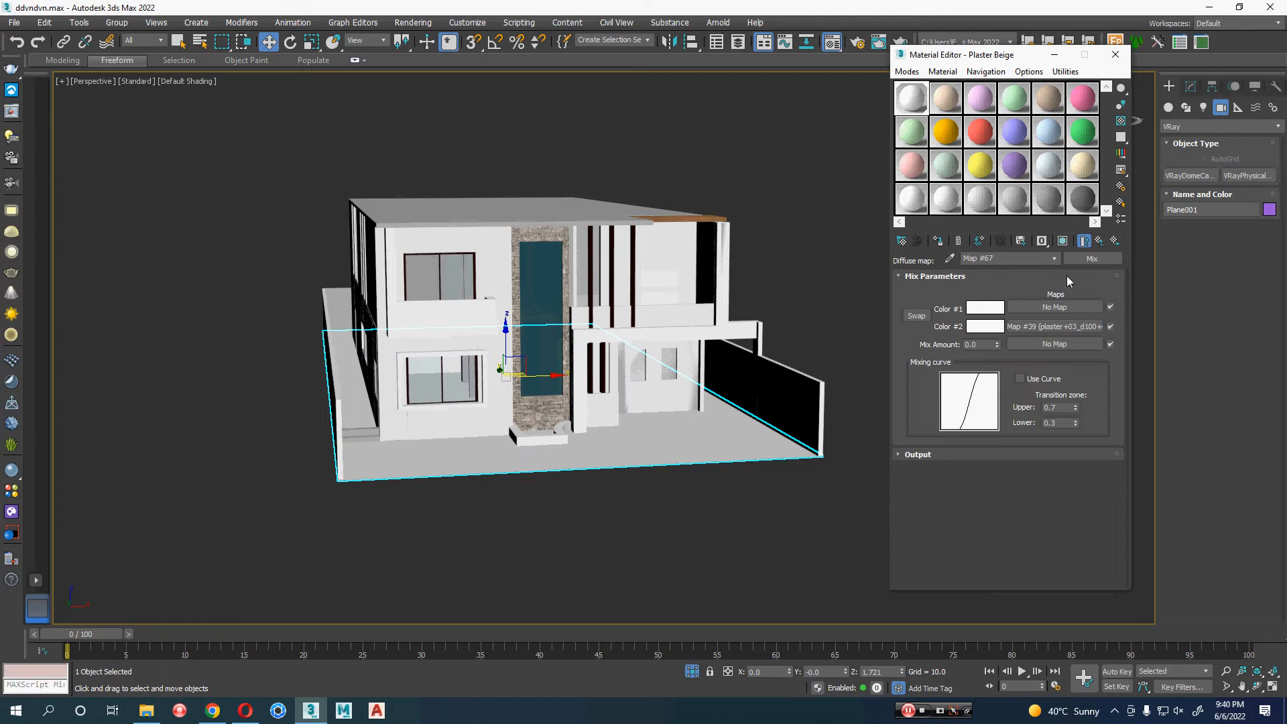
{"action": "left_click", "coordinate": [1100, 240]}
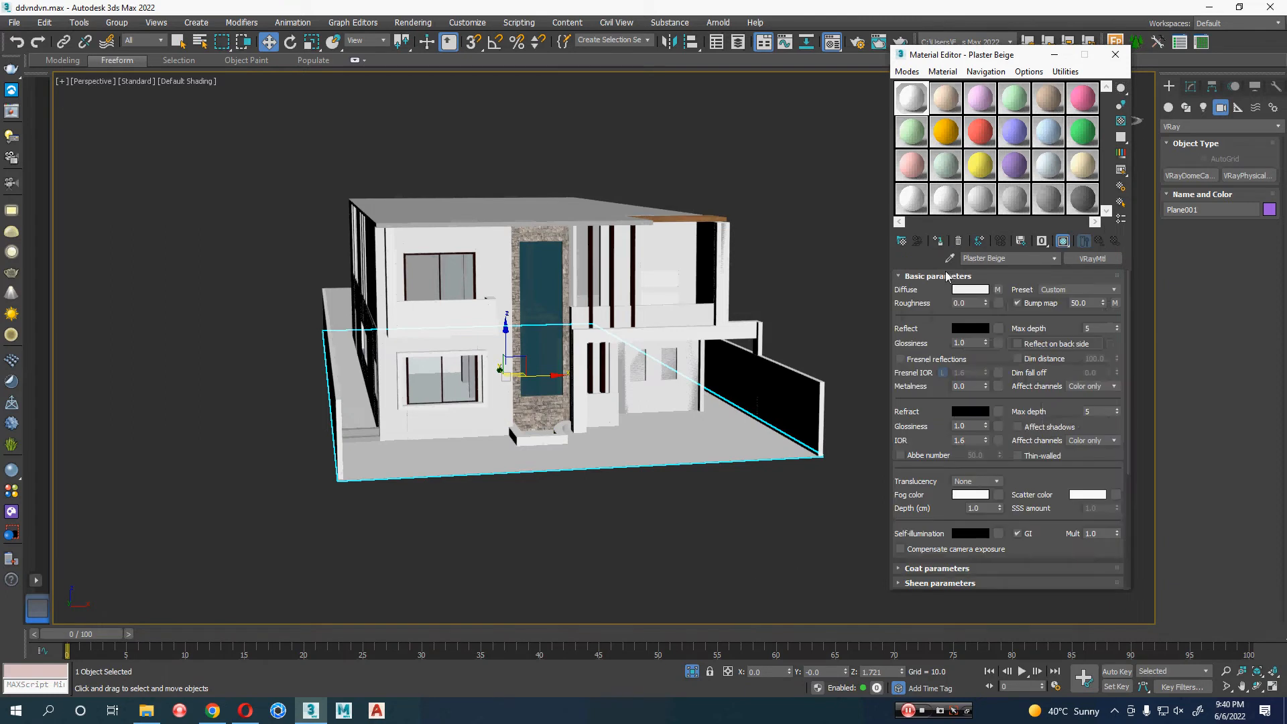
- Select all nine wooden slats of the pergola above the upper balcony
{"action": "middle_click_drag", "start_coordinate": [654, 590], "coordinate": [643, 590]}
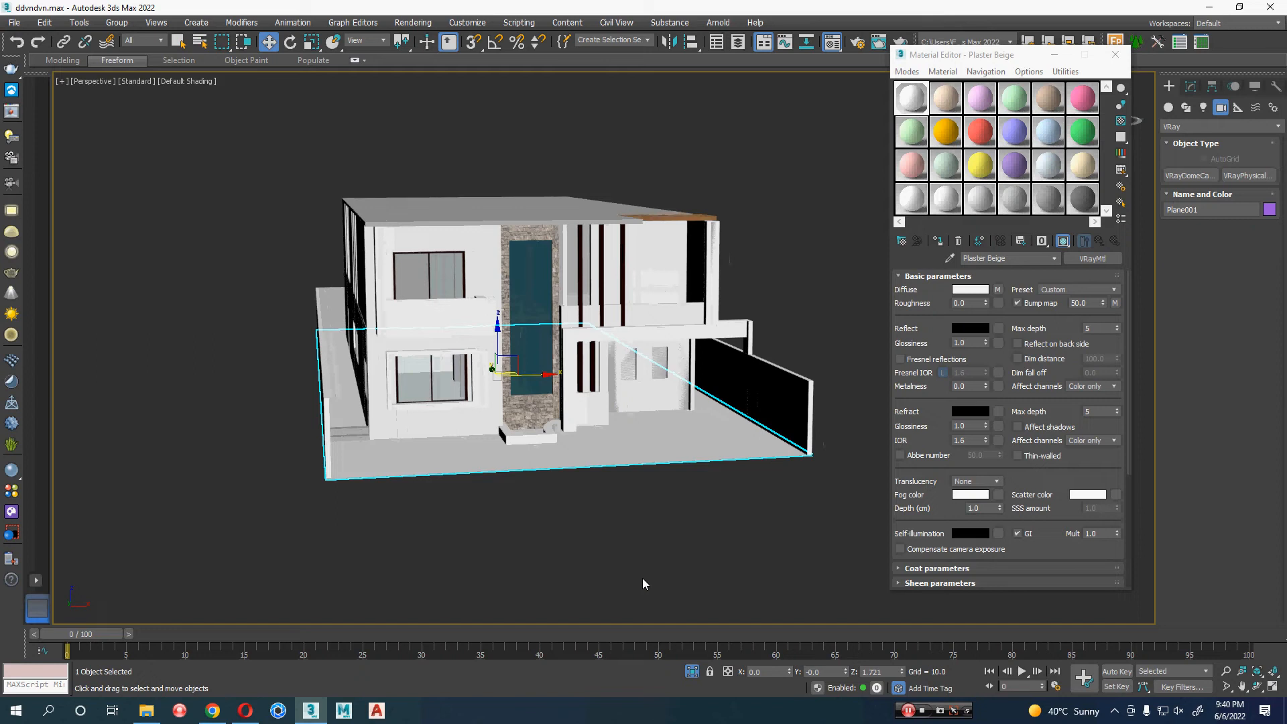
{"action": "middle_click_drag", "start_coordinate": [610, 583], "coordinate": [683, 587]}
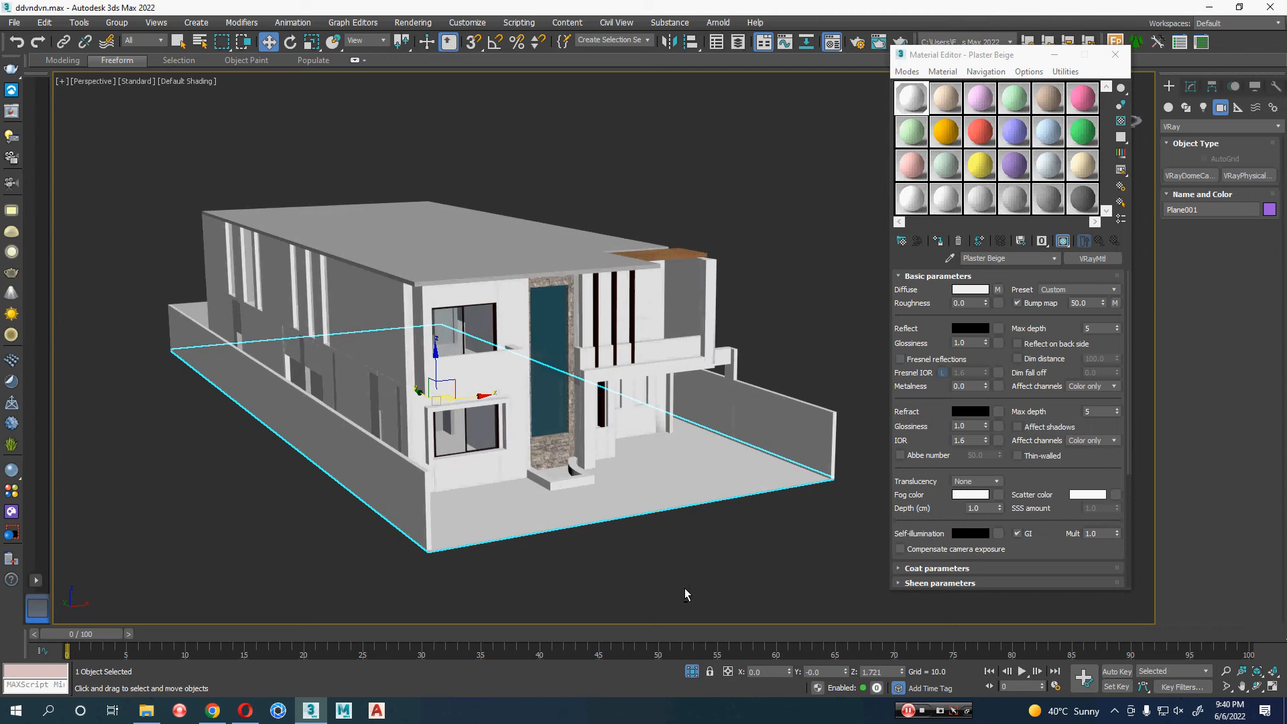
{"action": "left_click", "coordinate": [671, 254]}
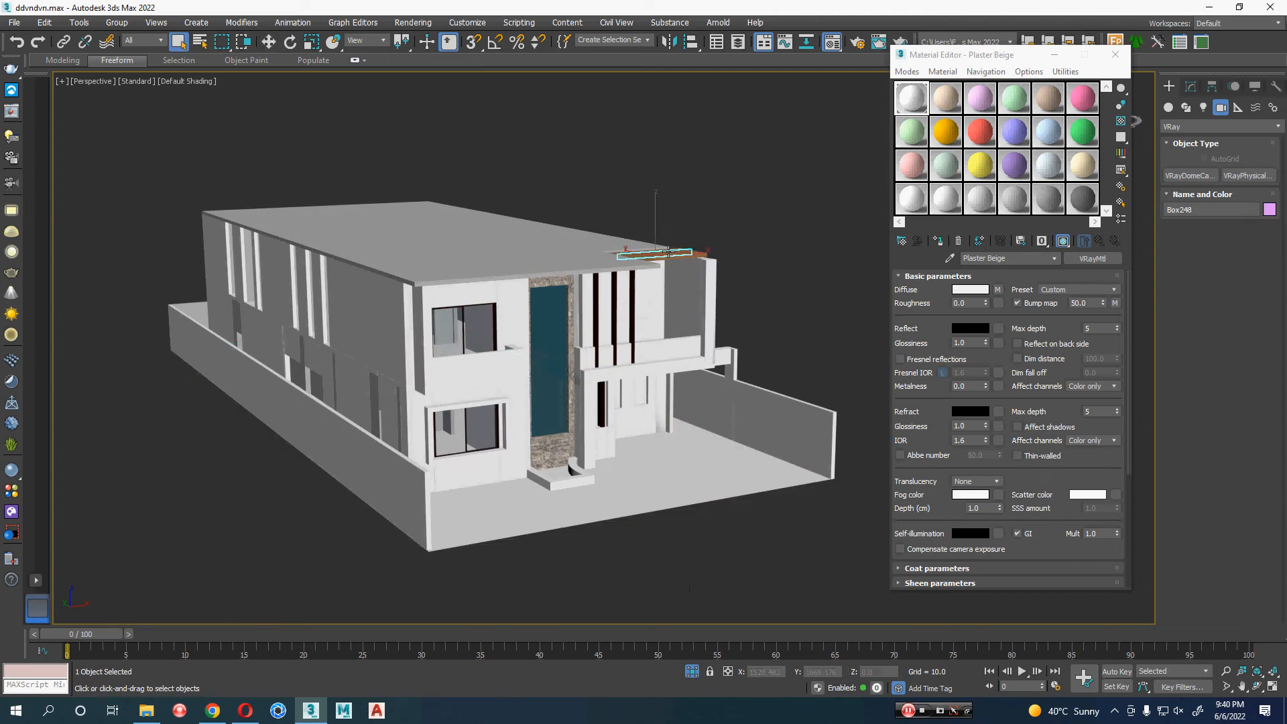
{"action": "key", "text": "q"}
{"action": "key", "text": "z"}
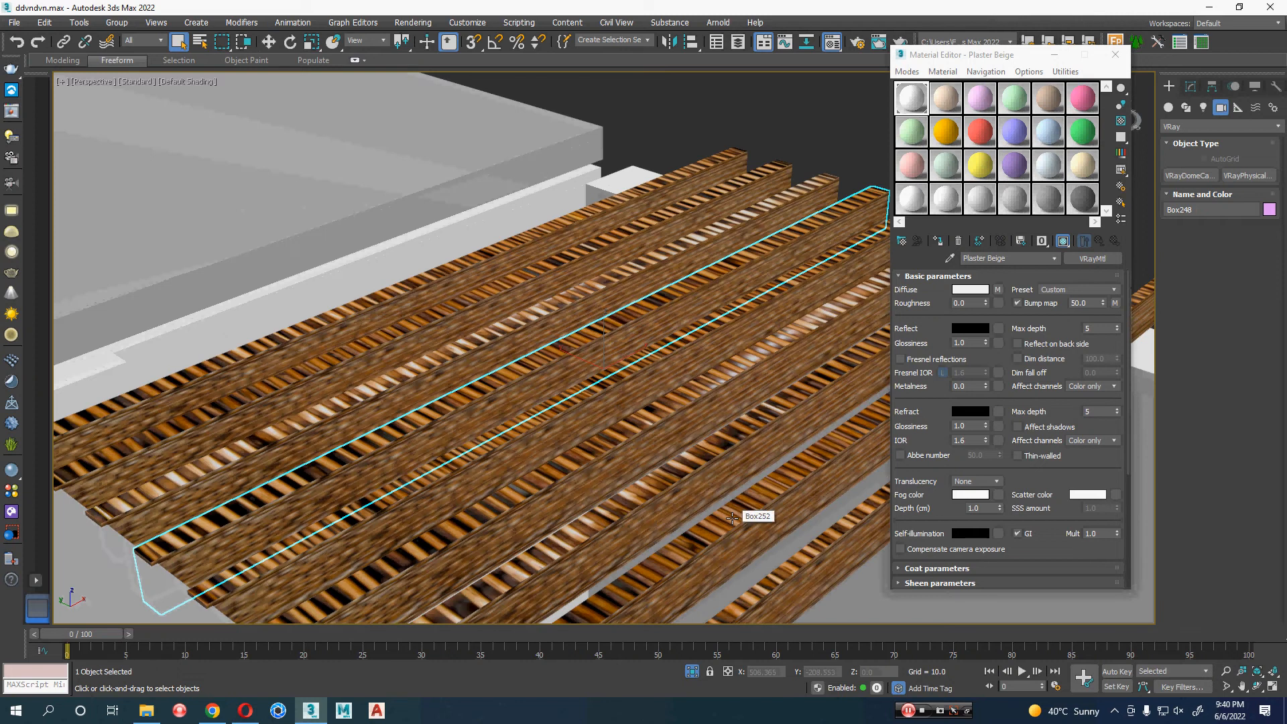
{"action": "left_click", "coordinate": [372, 319]}
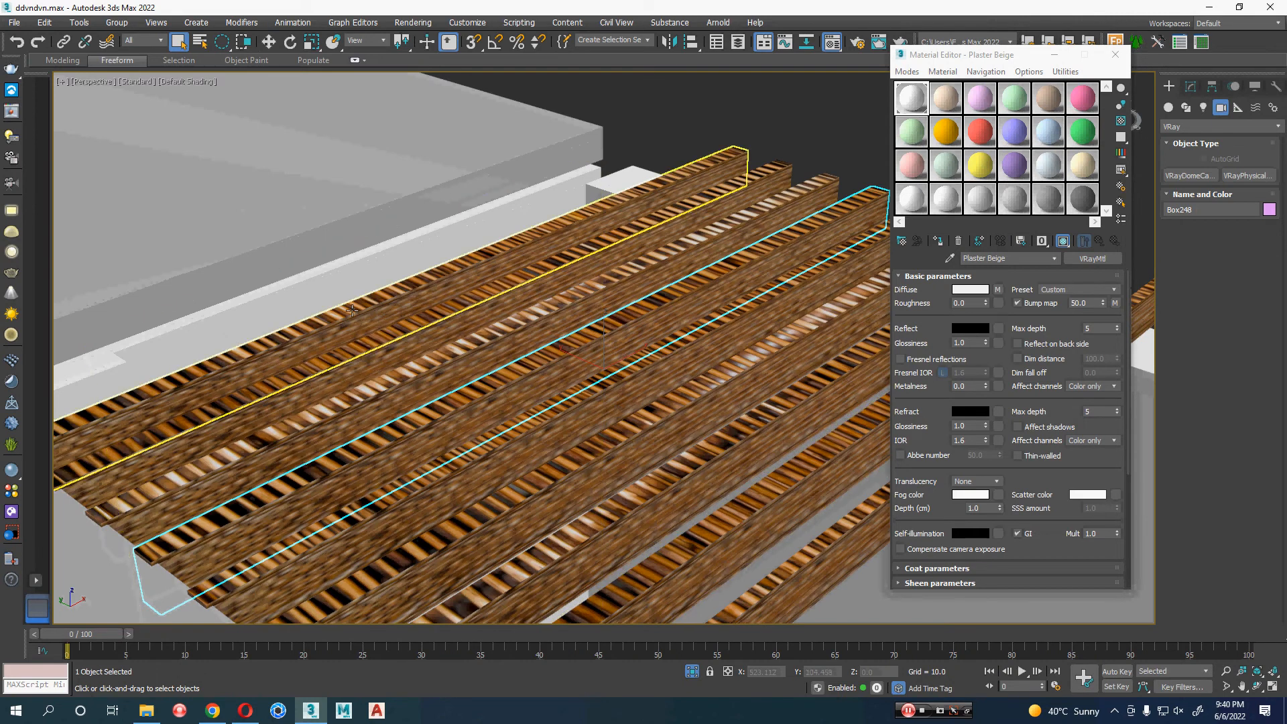
{"action": "middle_click_drag", "start_coordinate": [353, 457], "coordinate": [282, 574], "text": "alt"}
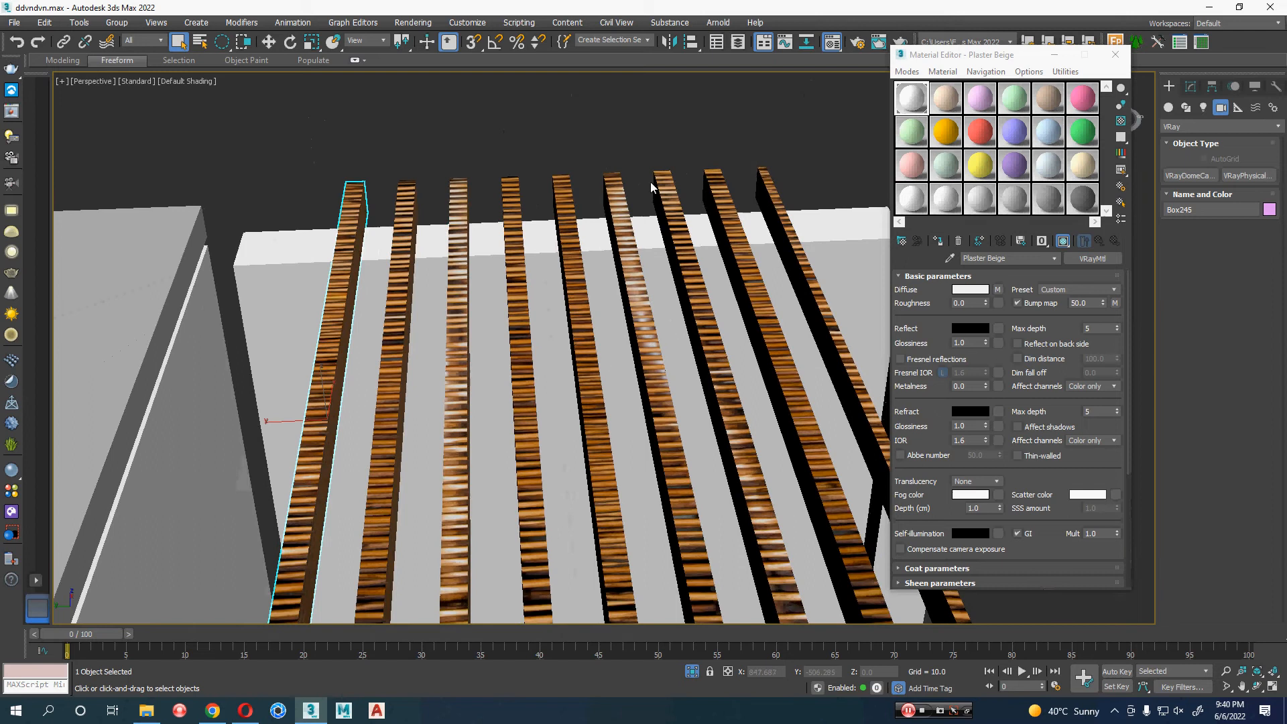
{"action": "left_click", "coordinate": [759, 175]}
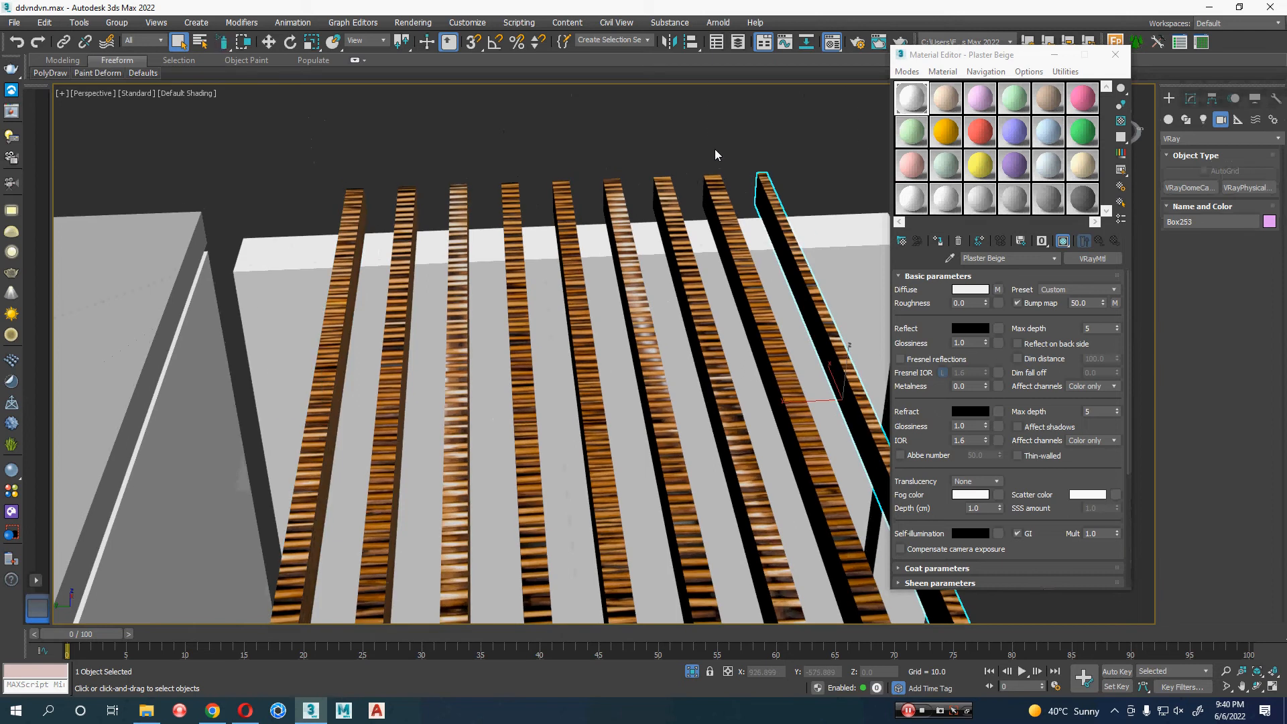
{"action": "left_click_drag", "start_coordinate": [737, 137], "coordinate": [323, 197]}
{"action": "key", "text": "w"}
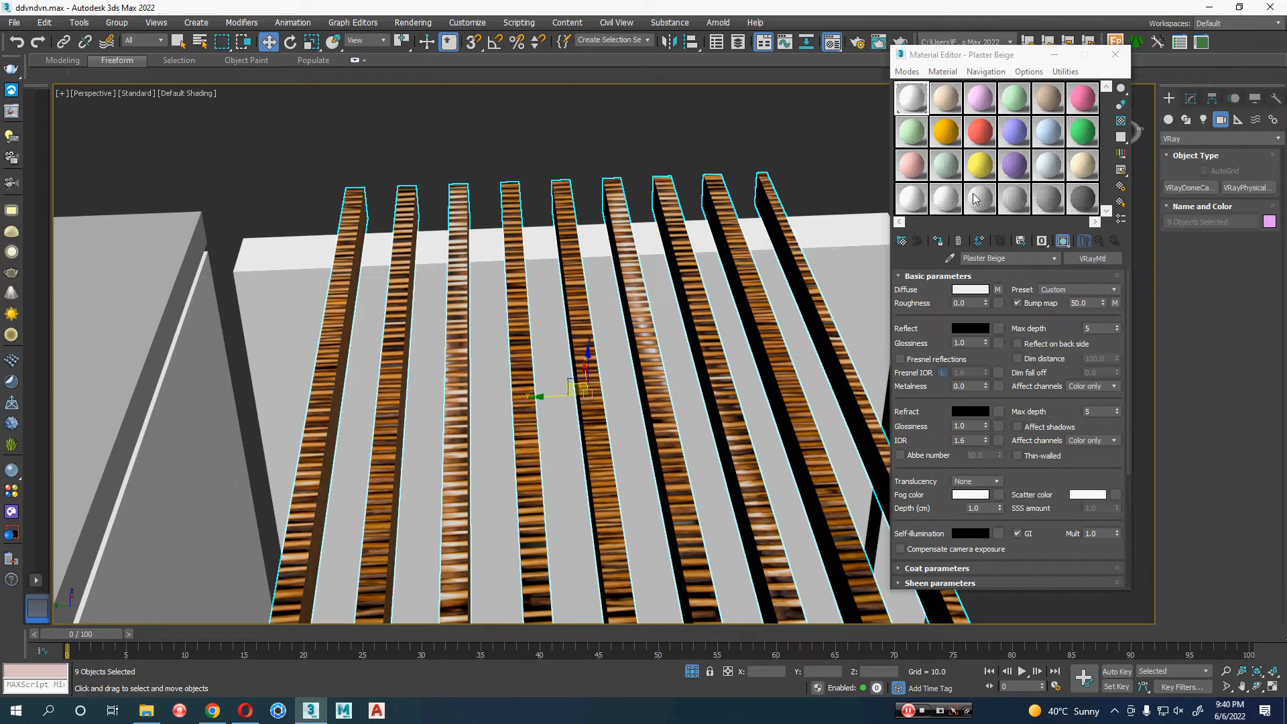
- Sample the riprap orange material from the slats into the second Material Editor slot and clear its diffuse map
{"action": "left_click", "coordinate": [946, 98]}
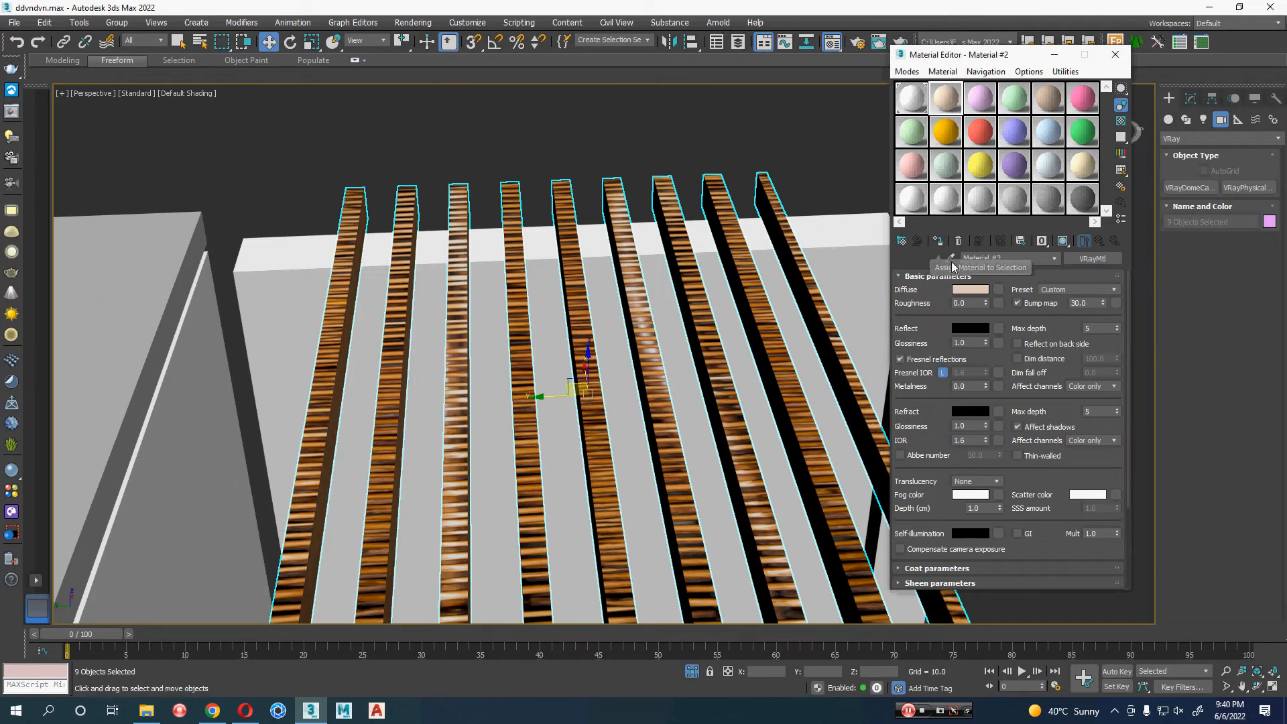
{"action": "left_click", "coordinate": [952, 259]}
{"action": "left_click", "coordinate": [774, 187]}
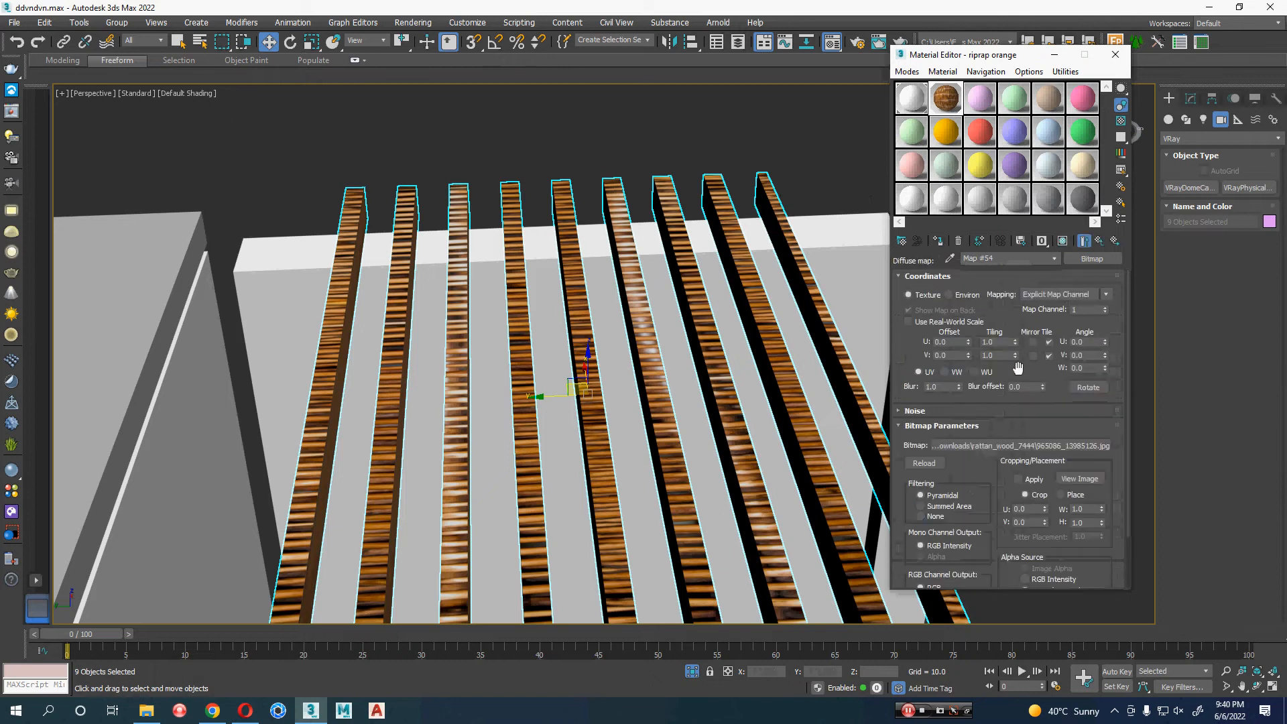
{"action": "left_click", "coordinate": [1100, 241]}
{"action": "right_click", "coordinate": [997, 289]}
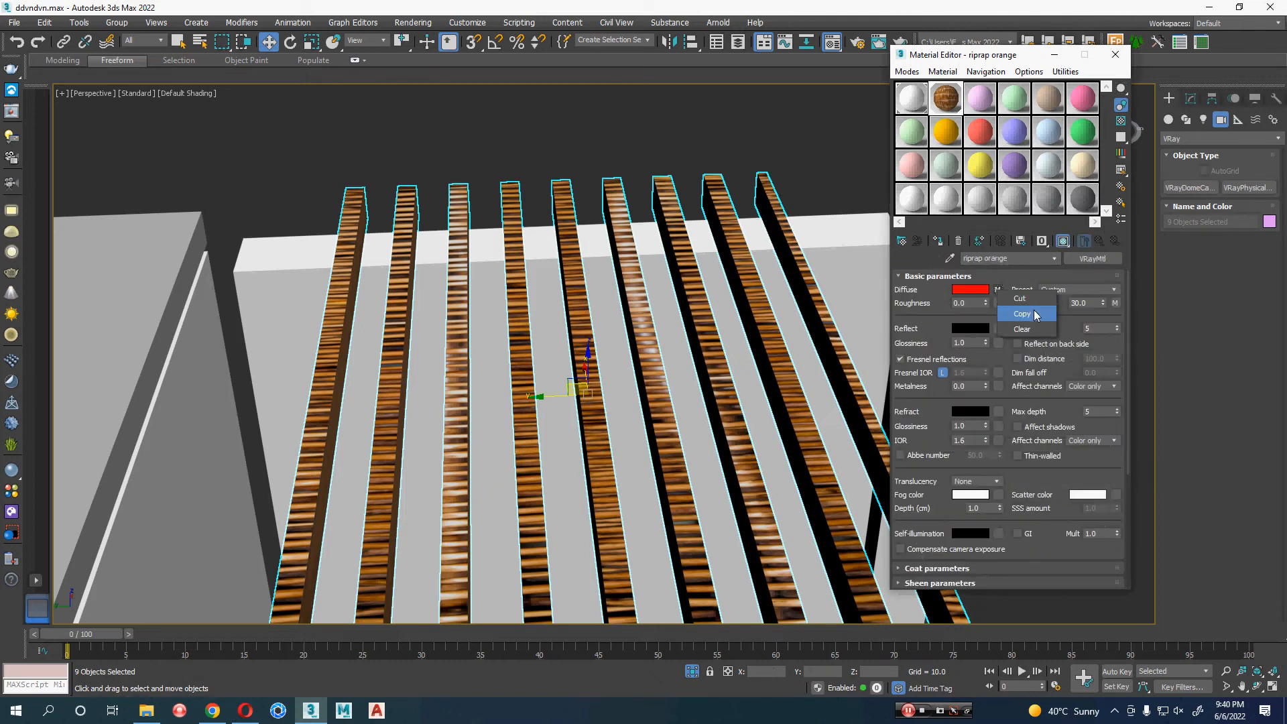
{"action": "left_click", "coordinate": [1022, 328]}
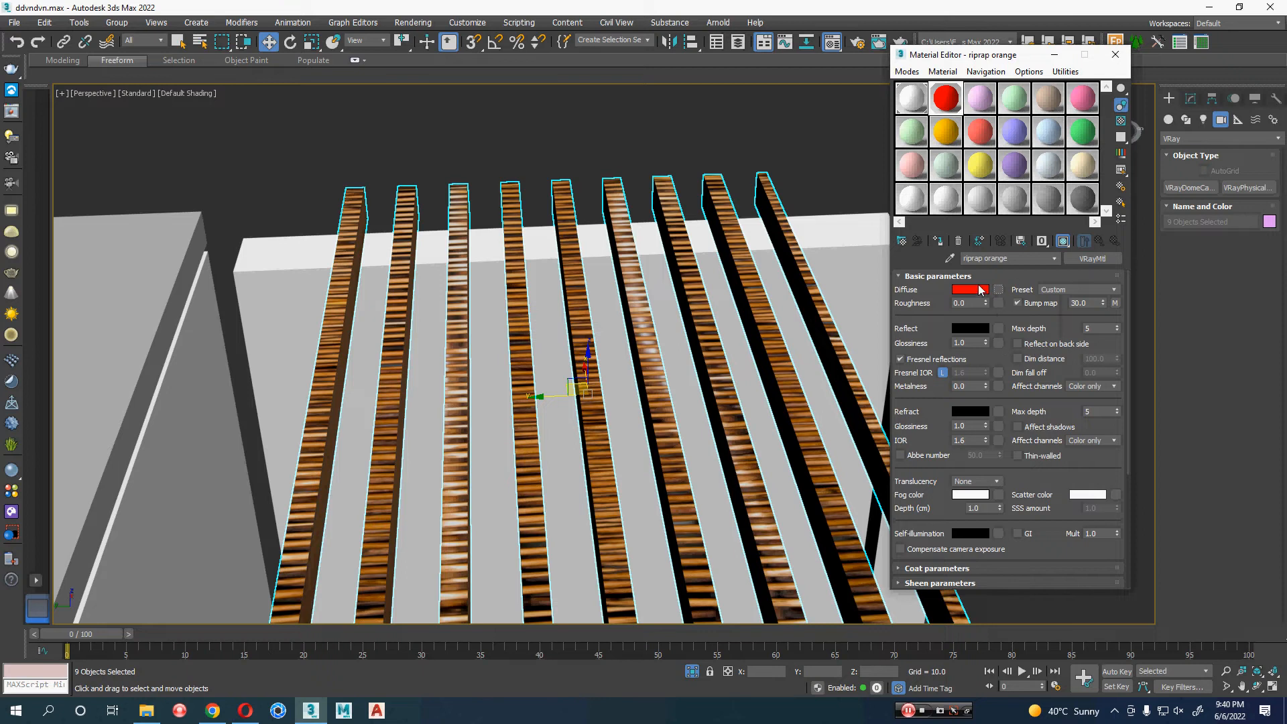
{"action": "double_click", "coordinate": [944, 101]}
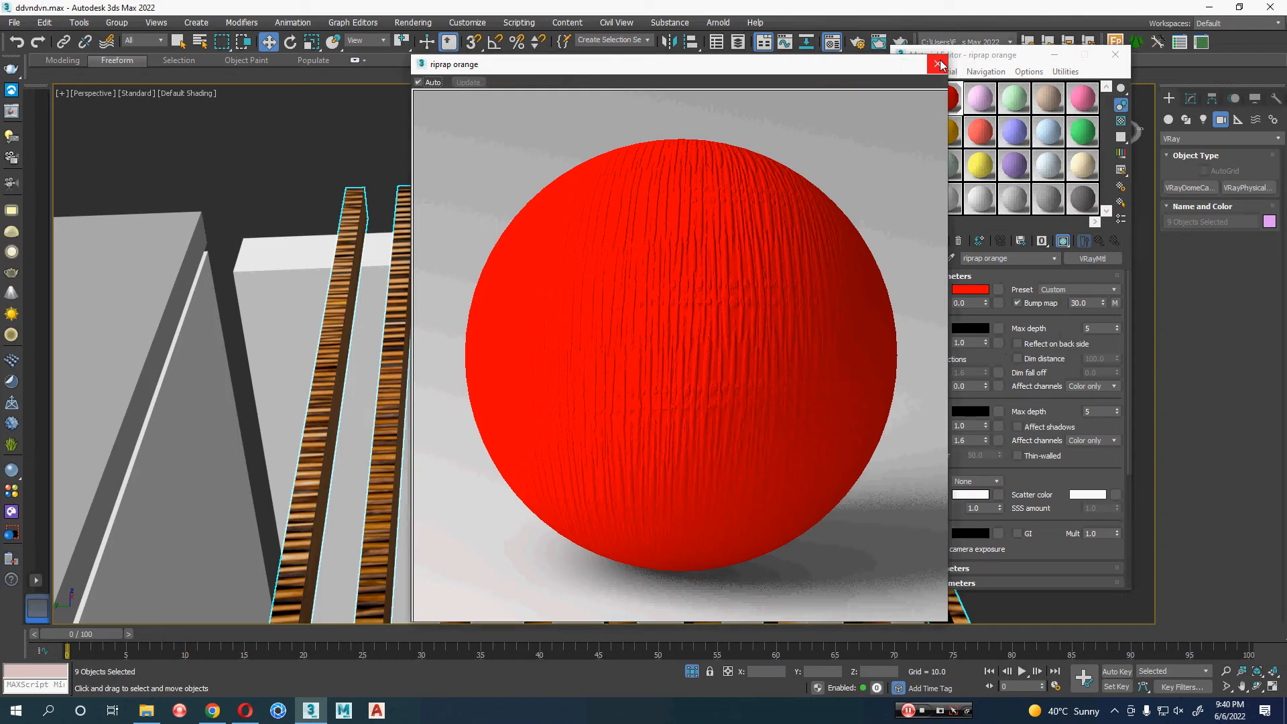
- Set the riprap orange diffuse color to near-black with RGB 7, 7, 7 and assign the material to the selected slats
{"action": "left_click", "coordinate": [970, 289]}
{"action": "left_click_drag", "start_coordinate": [521, 155], "coordinate": [429, 161]}
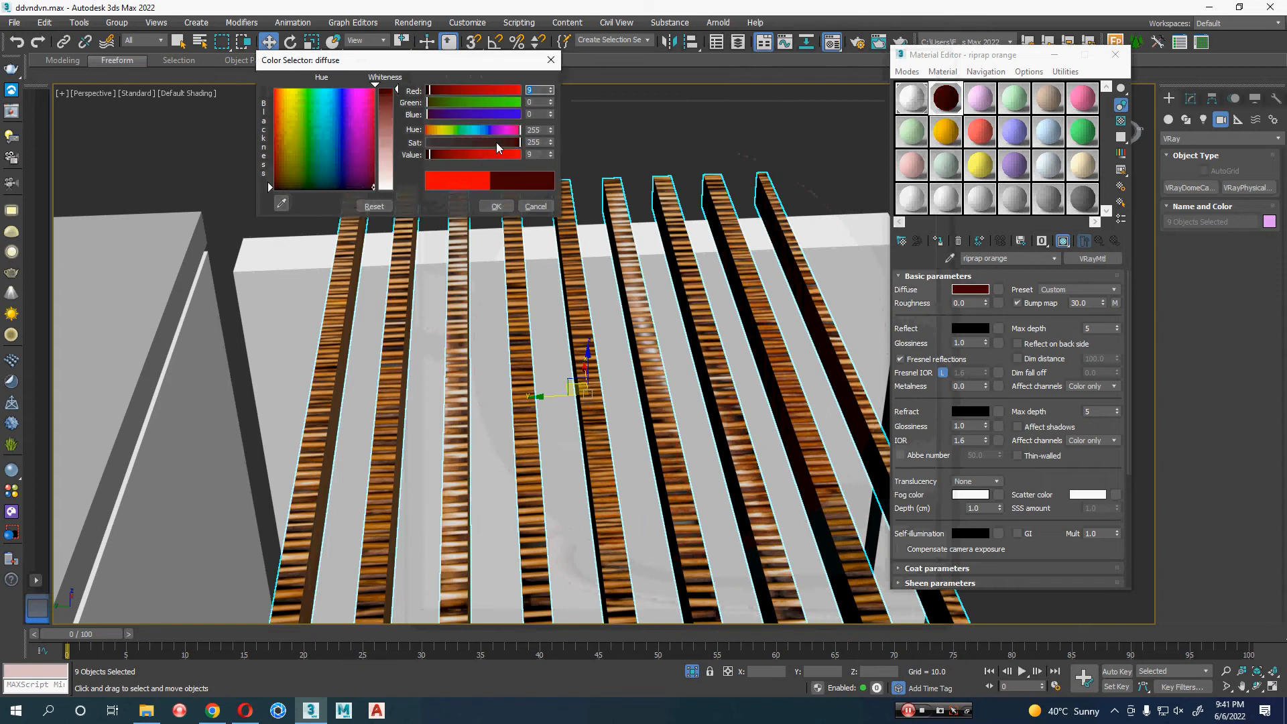
{"action": "left_click_drag", "start_coordinate": [425, 92], "coordinate": [403, 94]}
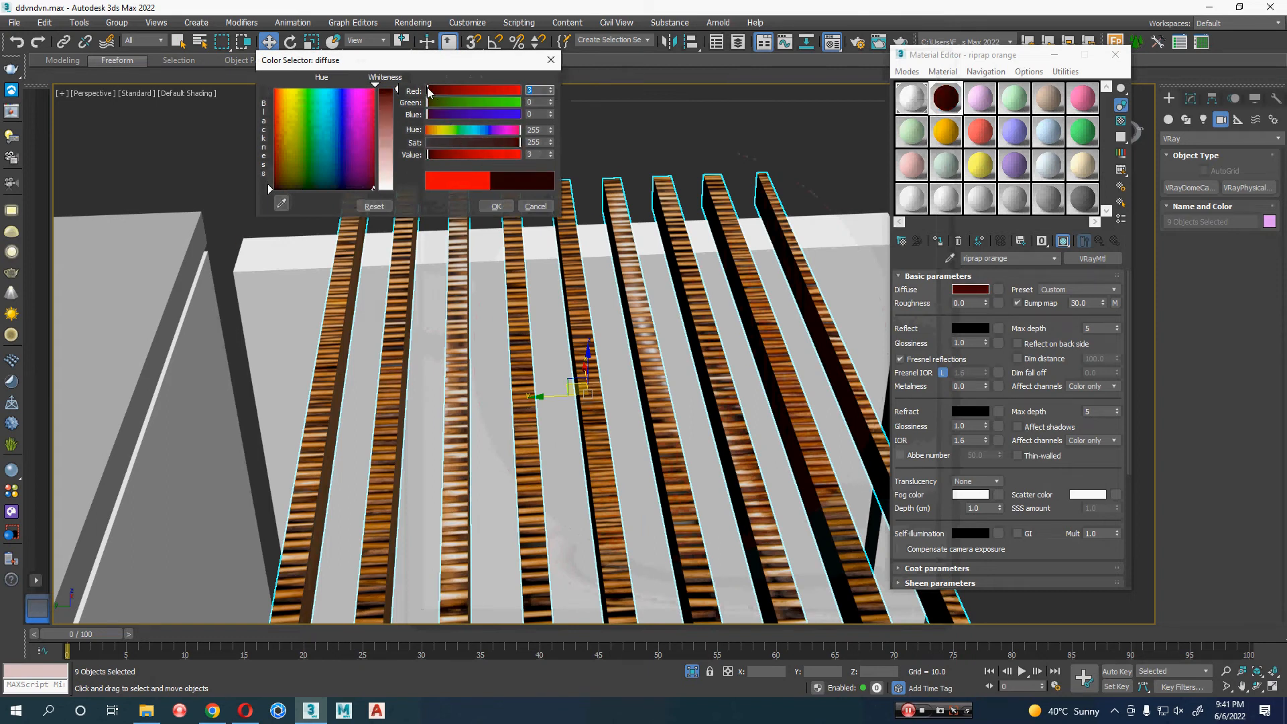
{"action": "left_click", "coordinate": [431, 155]}
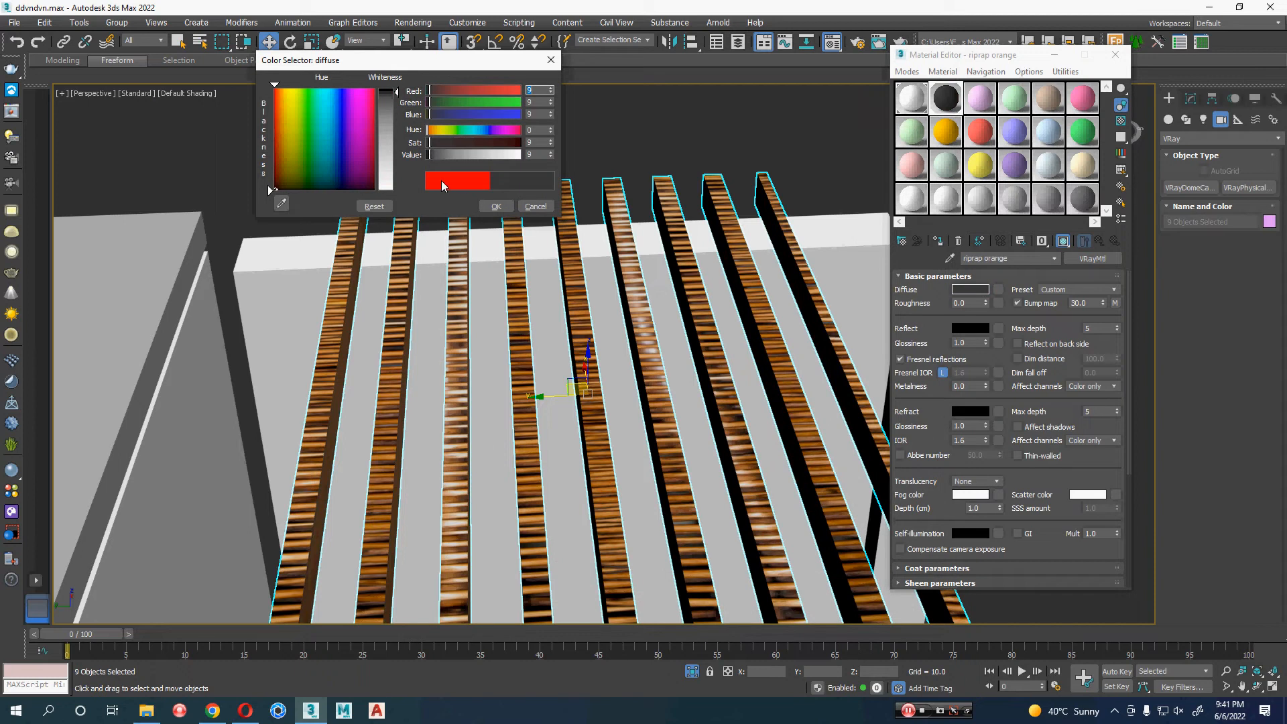
{"action": "left_click", "coordinate": [551, 157]}
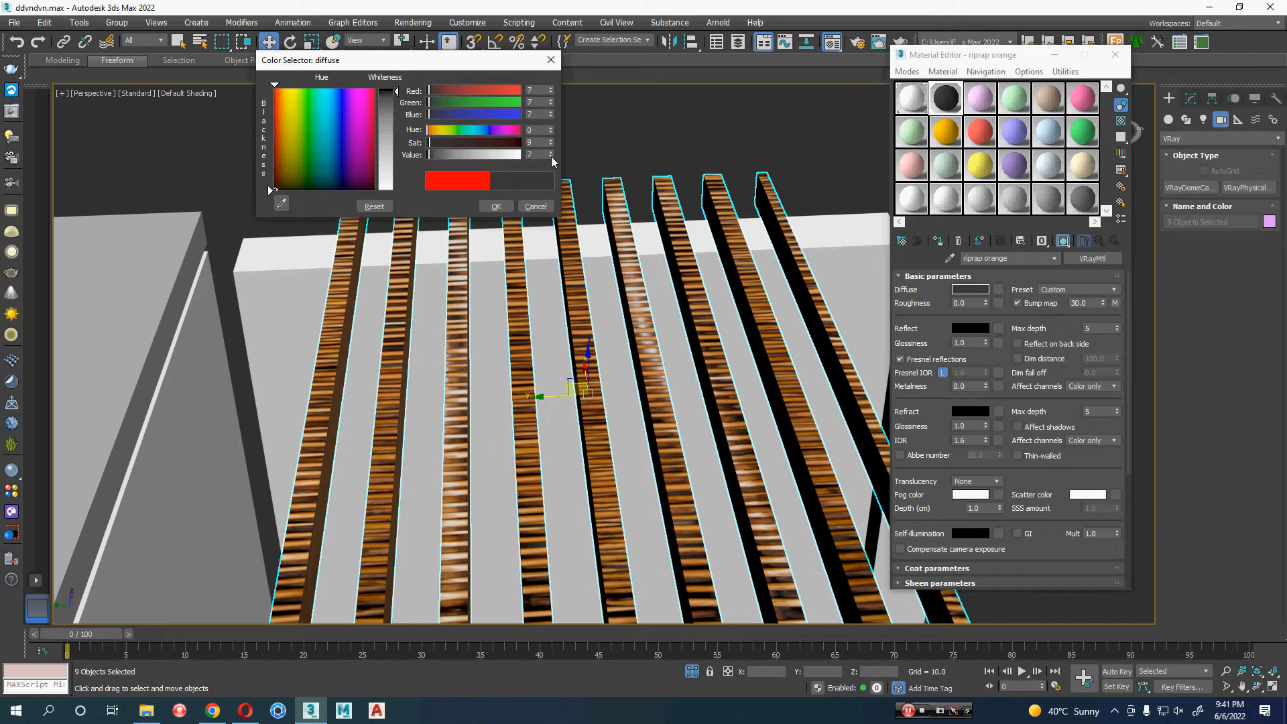
{"action": "left_click", "coordinate": [506, 204]}
{"action": "left_click", "coordinate": [938, 241]}
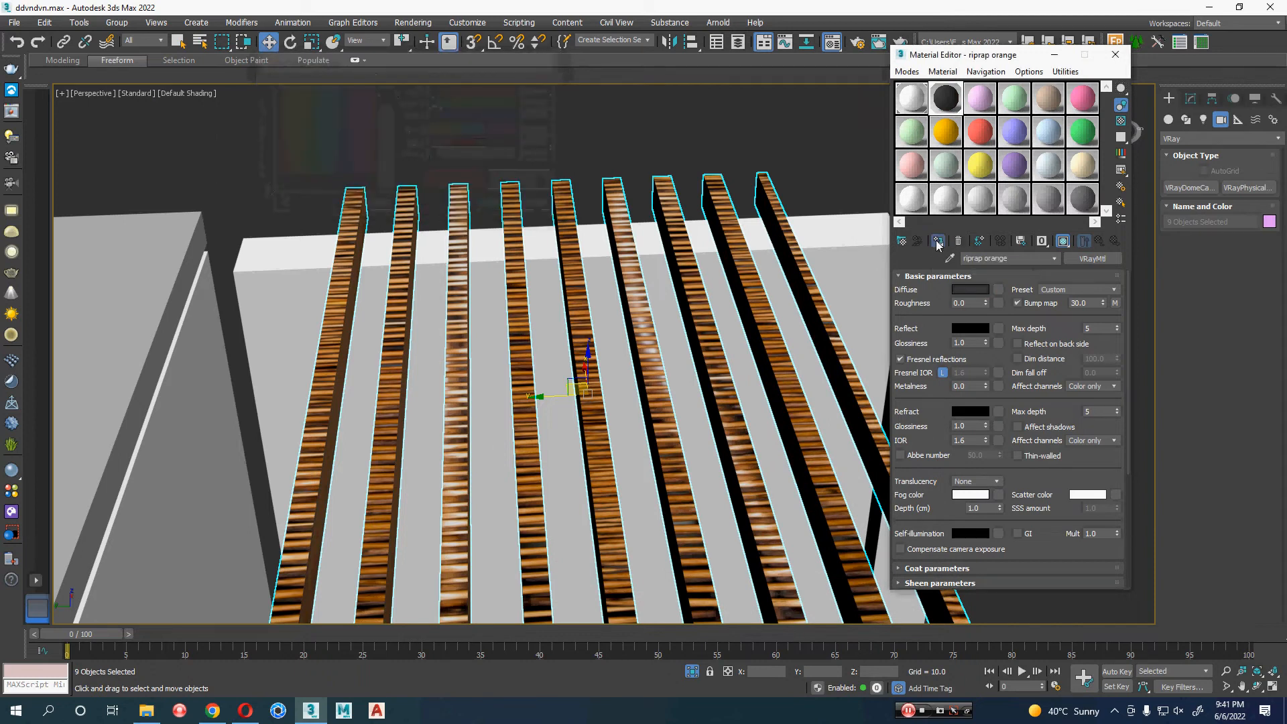
{"action": "left_click", "coordinate": [815, 175]}
- Assign the near-black riprap orange material to the upper and lower wall panels between the front windows and the stone column
{"action": "scroll", "coordinate": [754, 221], "scroll_direction": "down", "scroll_amount": 10}
{"action": "scroll", "coordinate": [754, 221], "scroll_direction": "down", "scroll_amount": 10}
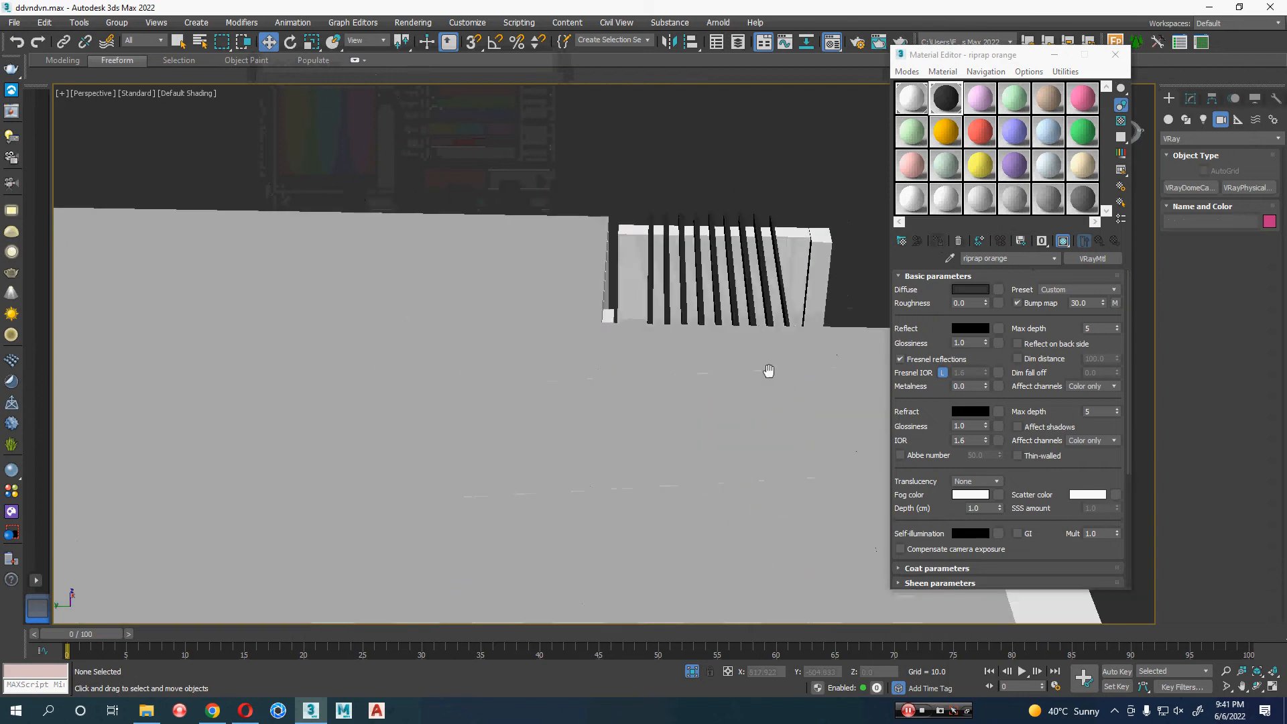
{"action": "scroll", "coordinate": [706, 419], "scroll_direction": "down", "scroll_amount": 10}
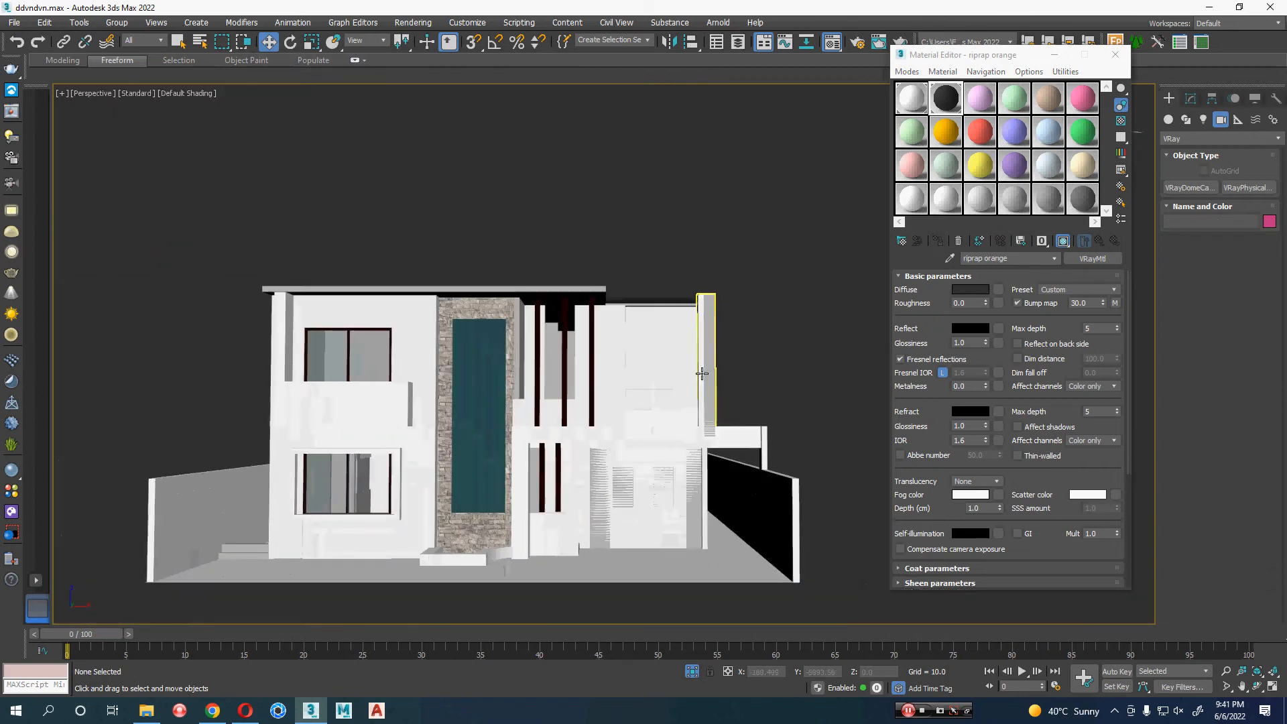
{"action": "middle_click_drag", "start_coordinate": [775, 389], "coordinate": [756, 400], "text": "alt"}
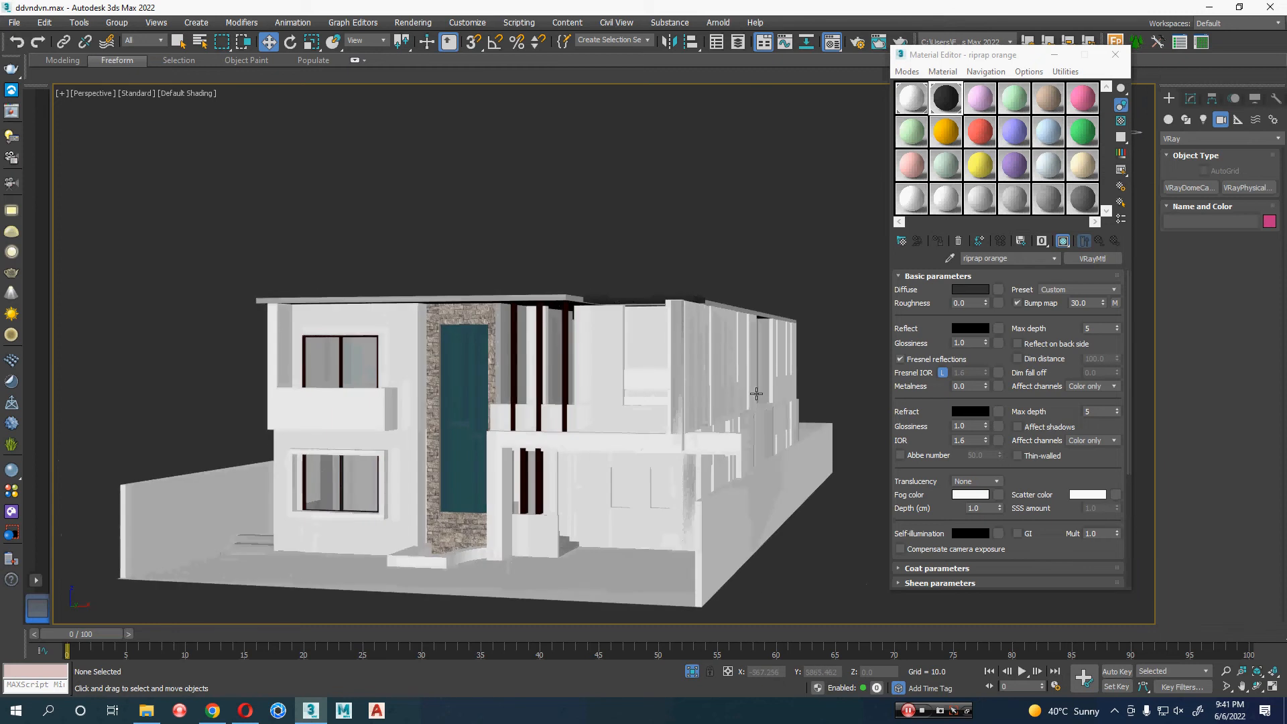
{"action": "left_click", "coordinate": [395, 361]}
{"action": "left_click", "coordinate": [406, 484], "text": "ctrl"}
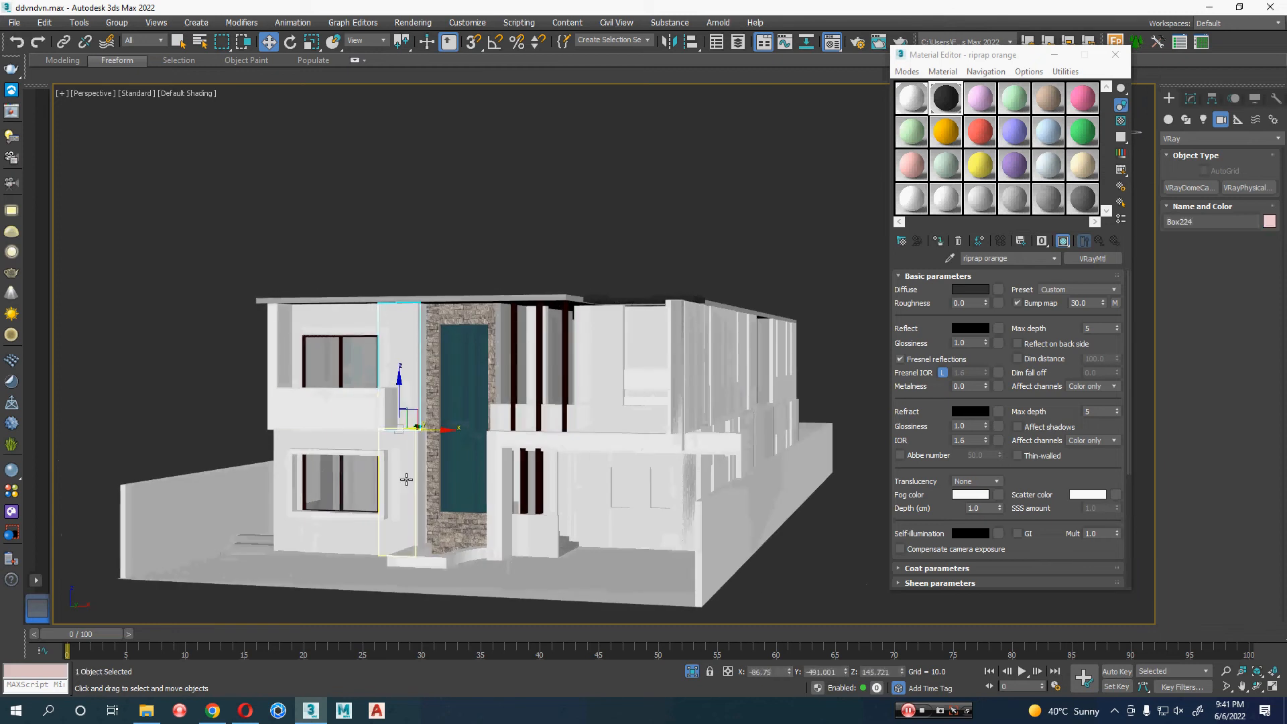
{"action": "left_click", "coordinate": [937, 241]}
{"action": "key", "text": "q"}
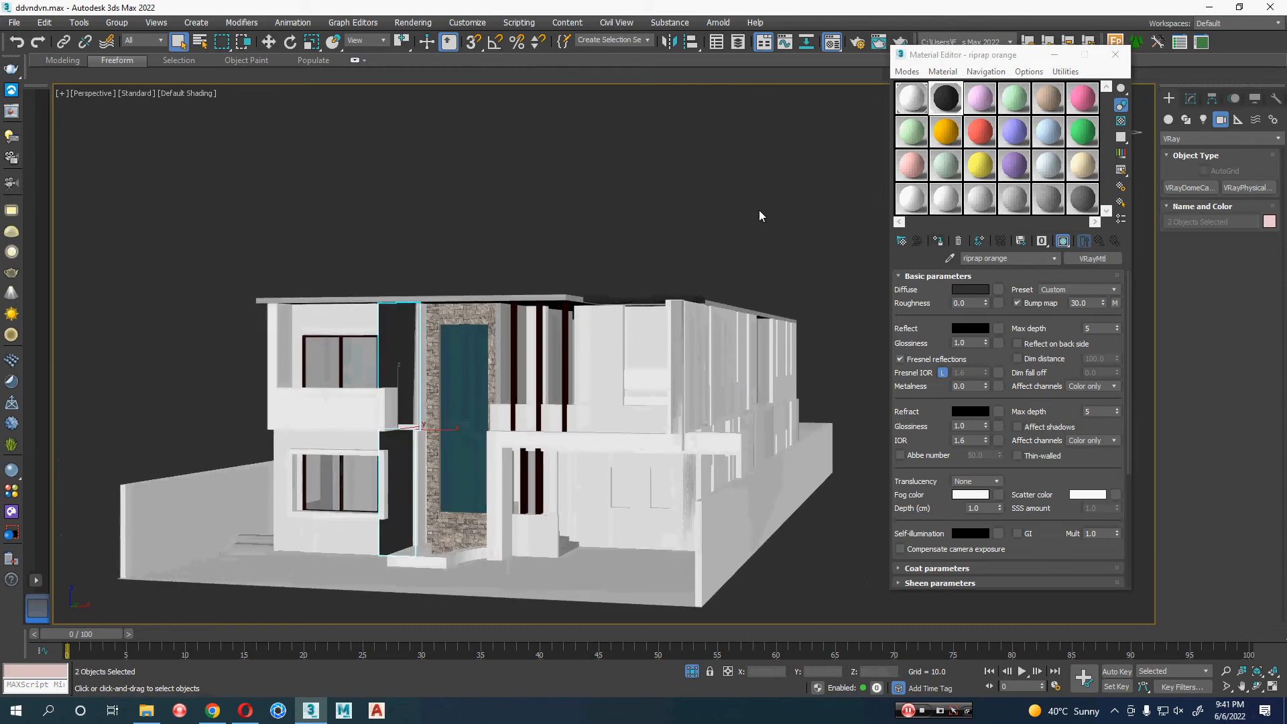
{"action": "left_click", "coordinate": [759, 210]}
- Assign the near-black riprap orange material to the stone-clad pieces framing the tall front glass panel
{"action": "middle_click_drag", "start_coordinate": [700, 365], "coordinate": [712, 383], "text": "alt"}
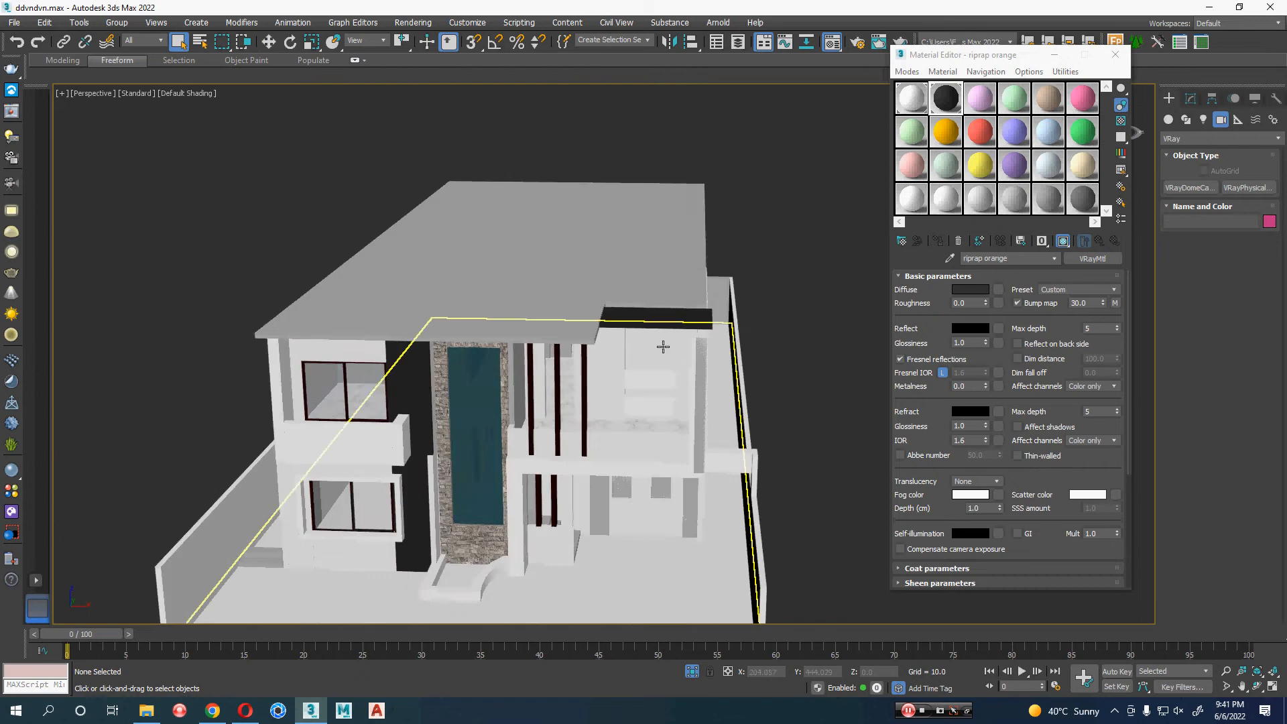
{"action": "scroll", "coordinate": [658, 342], "scroll_direction": "up", "scroll_amount": 8}
{"action": "middle_click_drag", "start_coordinate": [678, 325], "coordinate": [508, 339]}
{"action": "scroll", "coordinate": [508, 339], "scroll_direction": "down", "scroll_amount": 5}
{"action": "middle_click_drag", "start_coordinate": [382, 422], "coordinate": [513, 415], "text": "alt"}
{"action": "left_click", "coordinate": [416, 491]}
{"action": "scroll", "coordinate": [417, 489], "scroll_direction": "down", "scroll_amount": 6}
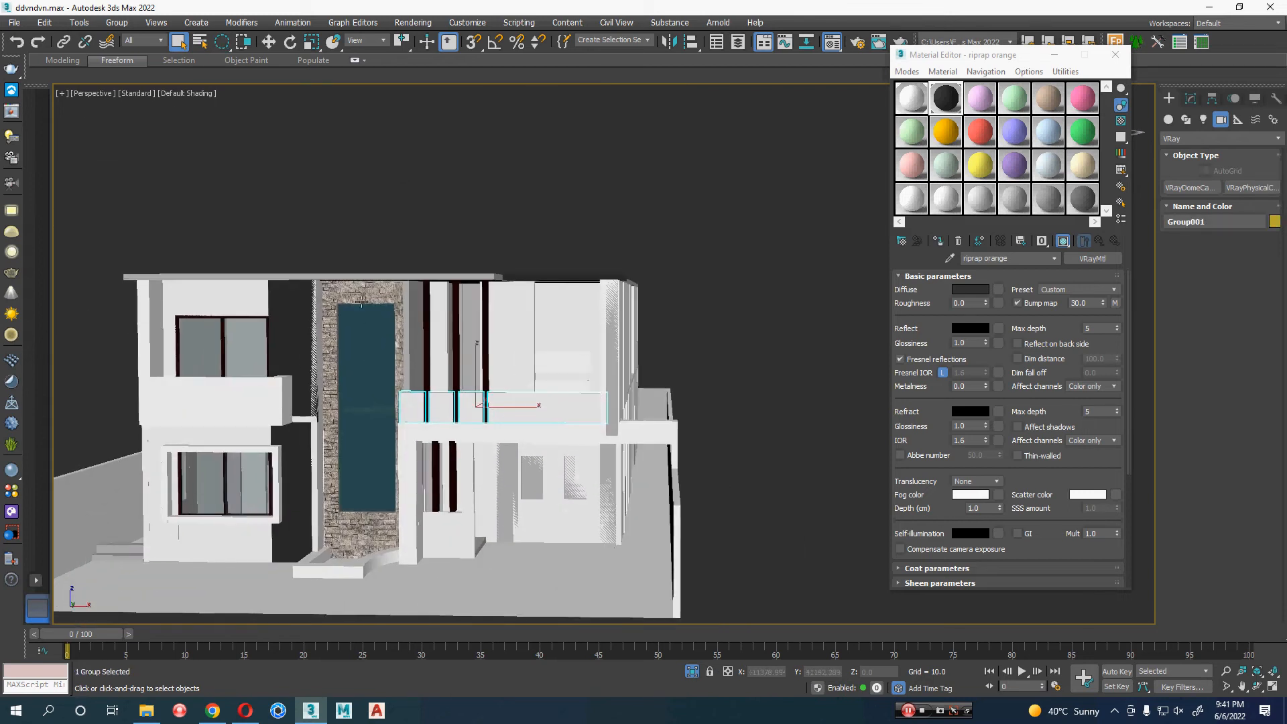
{"action": "left_click", "coordinate": [336, 407]}
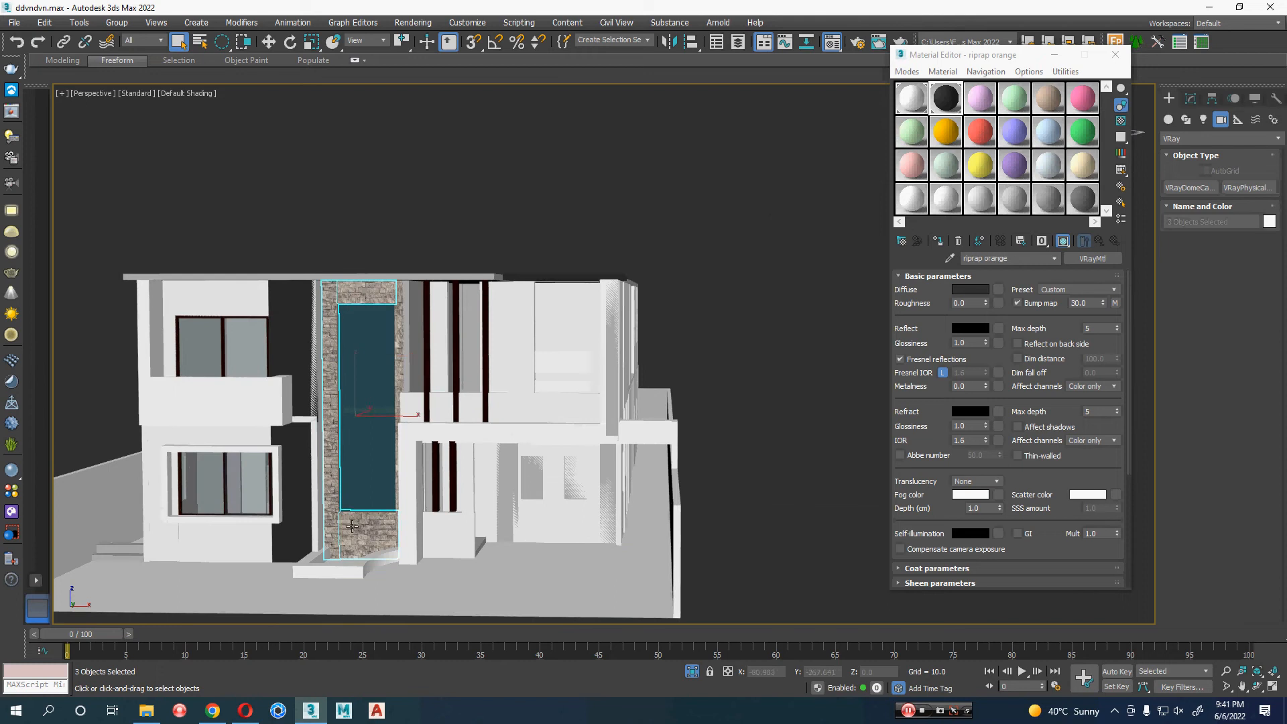
{"action": "left_click", "coordinate": [373, 540], "text": "ctrl"}
{"action": "middle_click_drag", "start_coordinate": [372, 540], "coordinate": [398, 500], "text": "alt"}
{"action": "left_click", "coordinate": [399, 500], "text": "ctrl"}
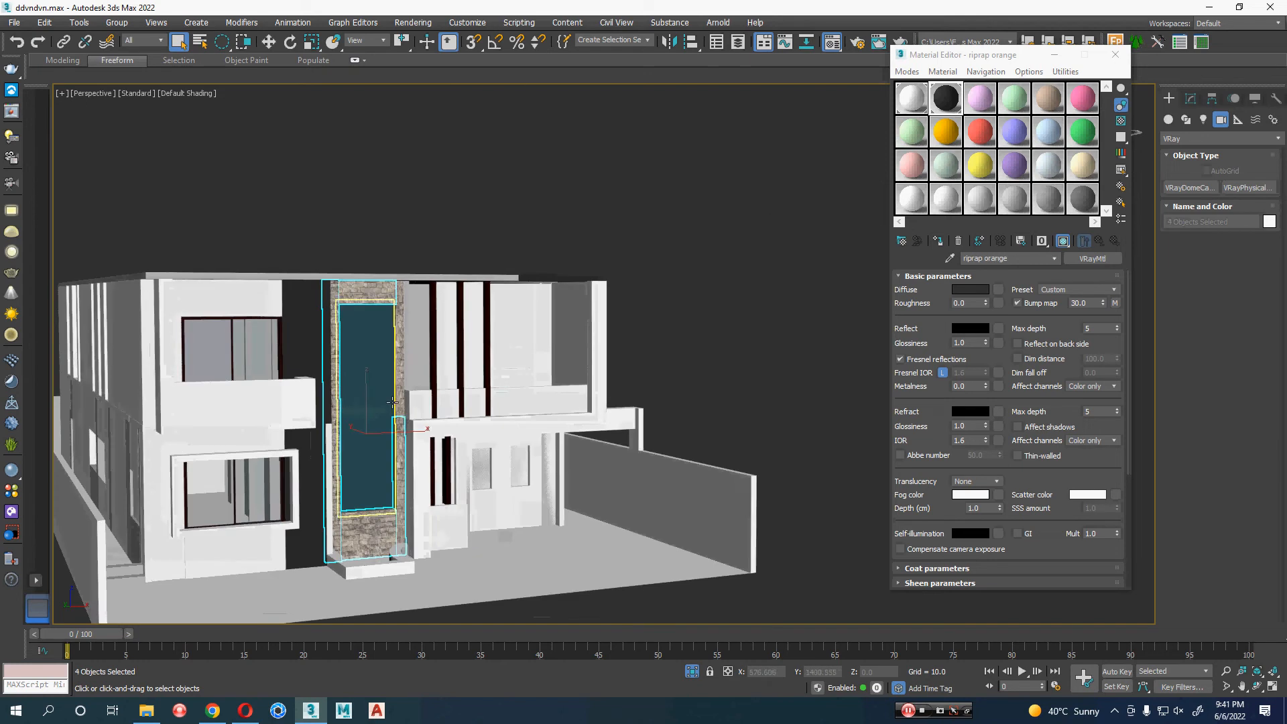
{"action": "left_click", "coordinate": [939, 241]}
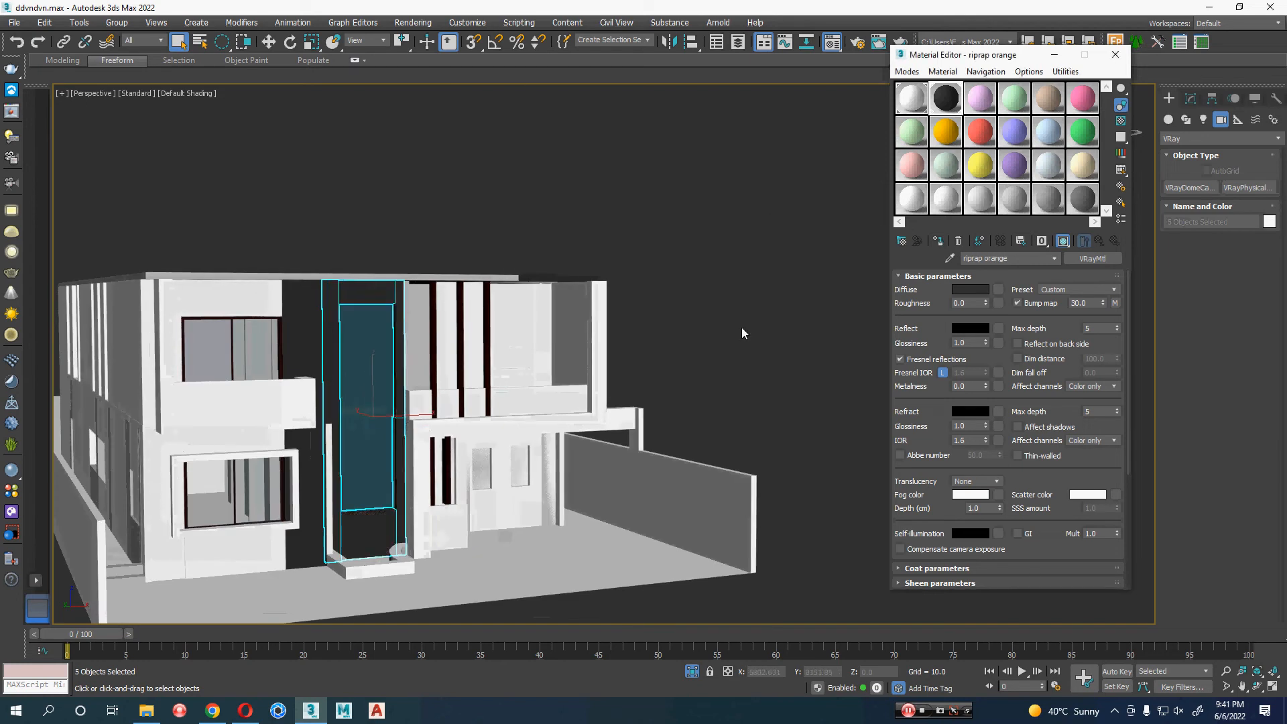
{"action": "left_click", "coordinate": [741, 327]}
- Sample the high rise glass material from the tall front glass panel into the third slot and close the Material Editor
{"action": "middle_click_drag", "start_coordinate": [754, 396], "coordinate": [726, 457], "text": "alt"}
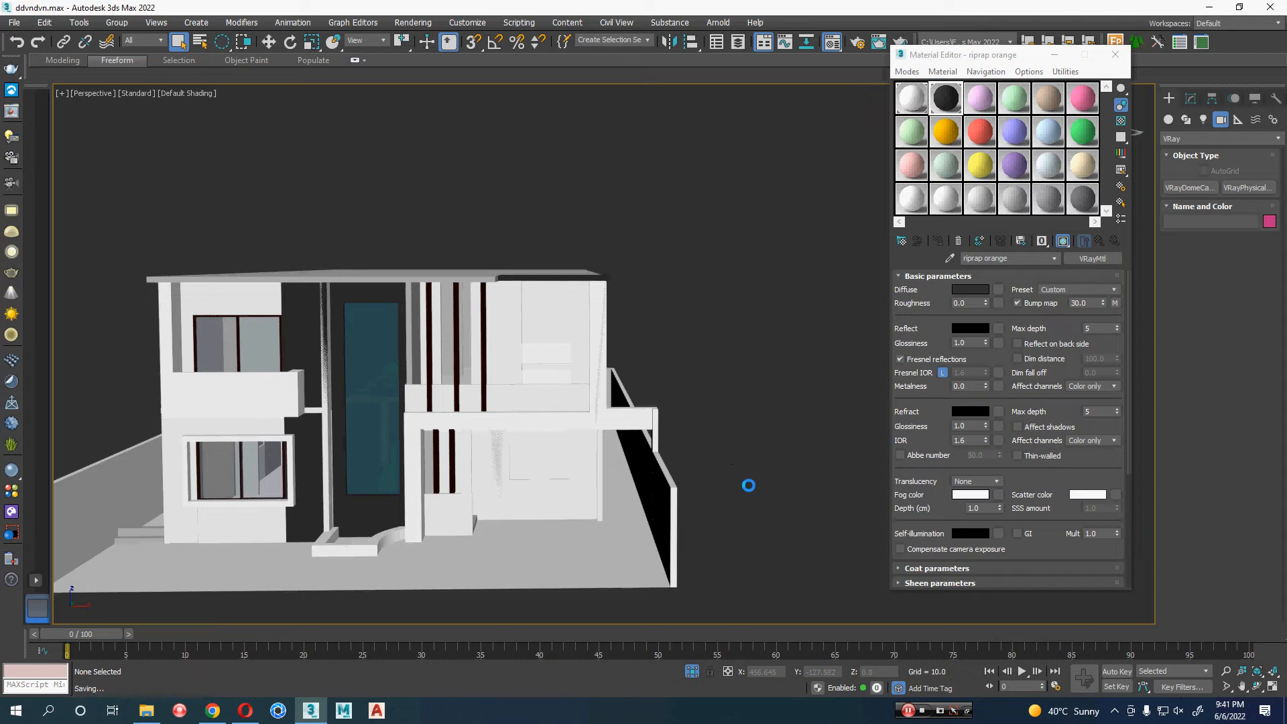
{"action": "left_click", "coordinate": [386, 344]}
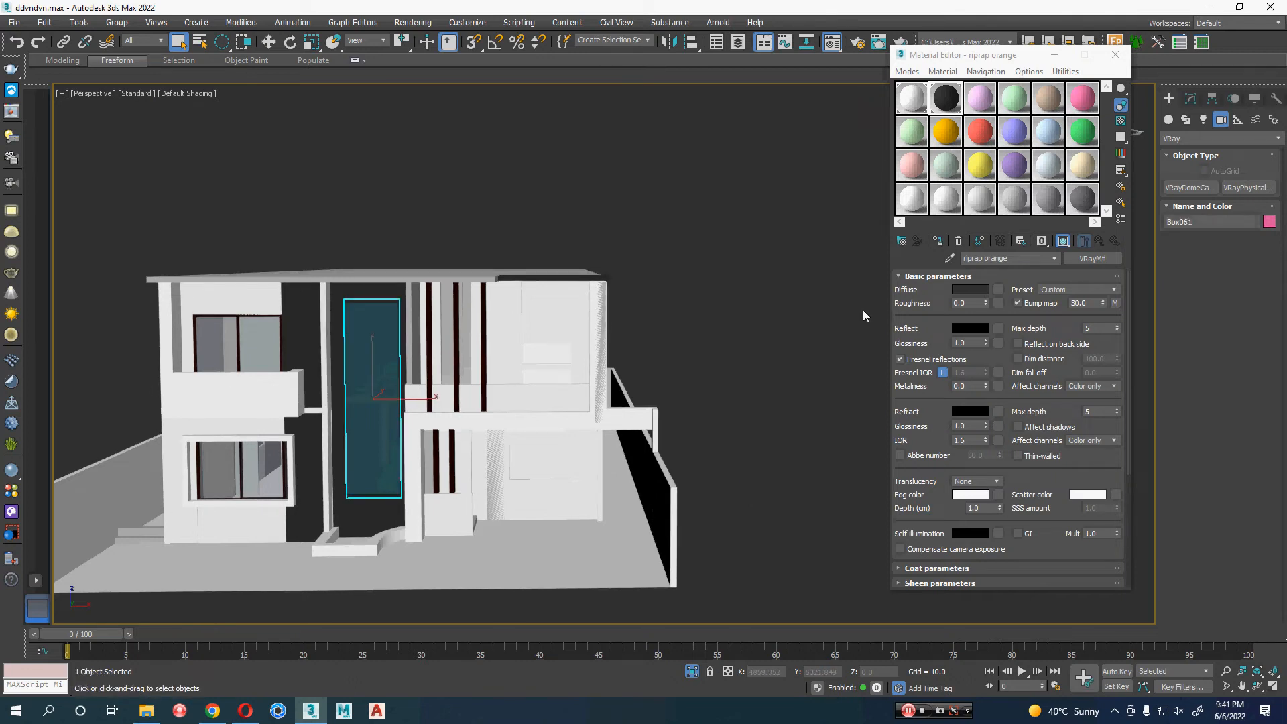
{"action": "left_click", "coordinate": [981, 104]}
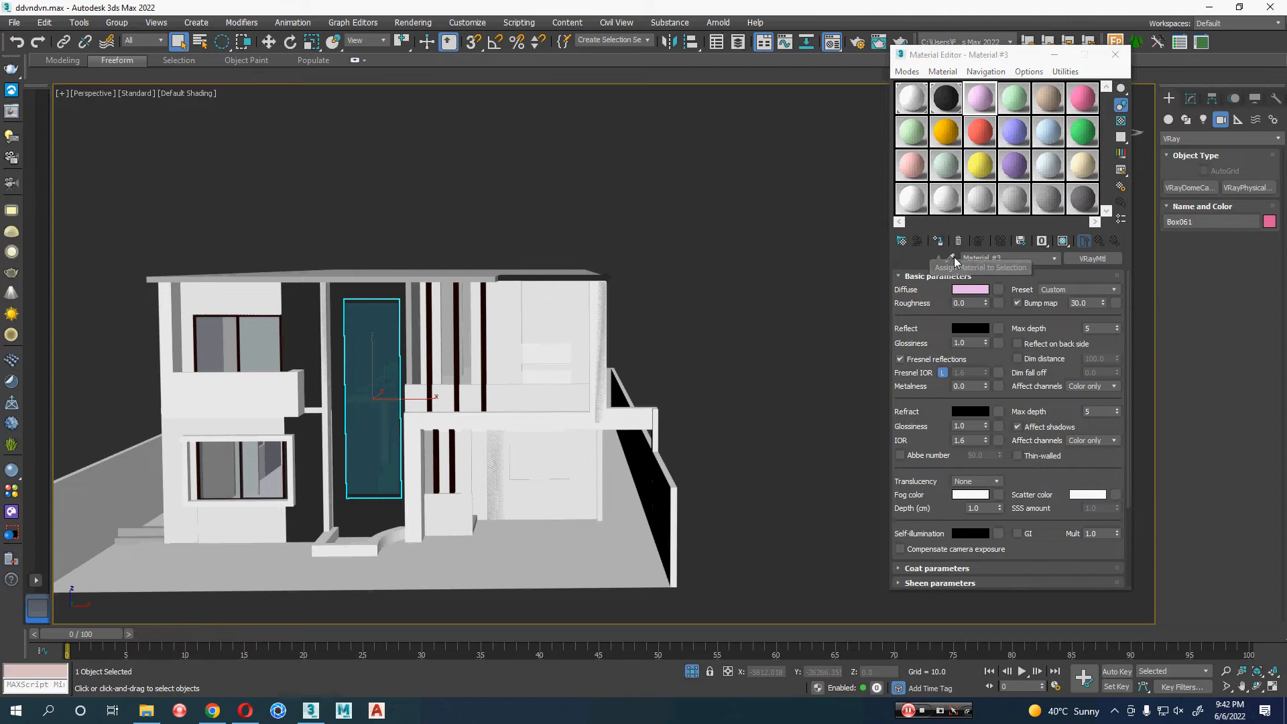
{"action": "left_click", "coordinate": [393, 335]}
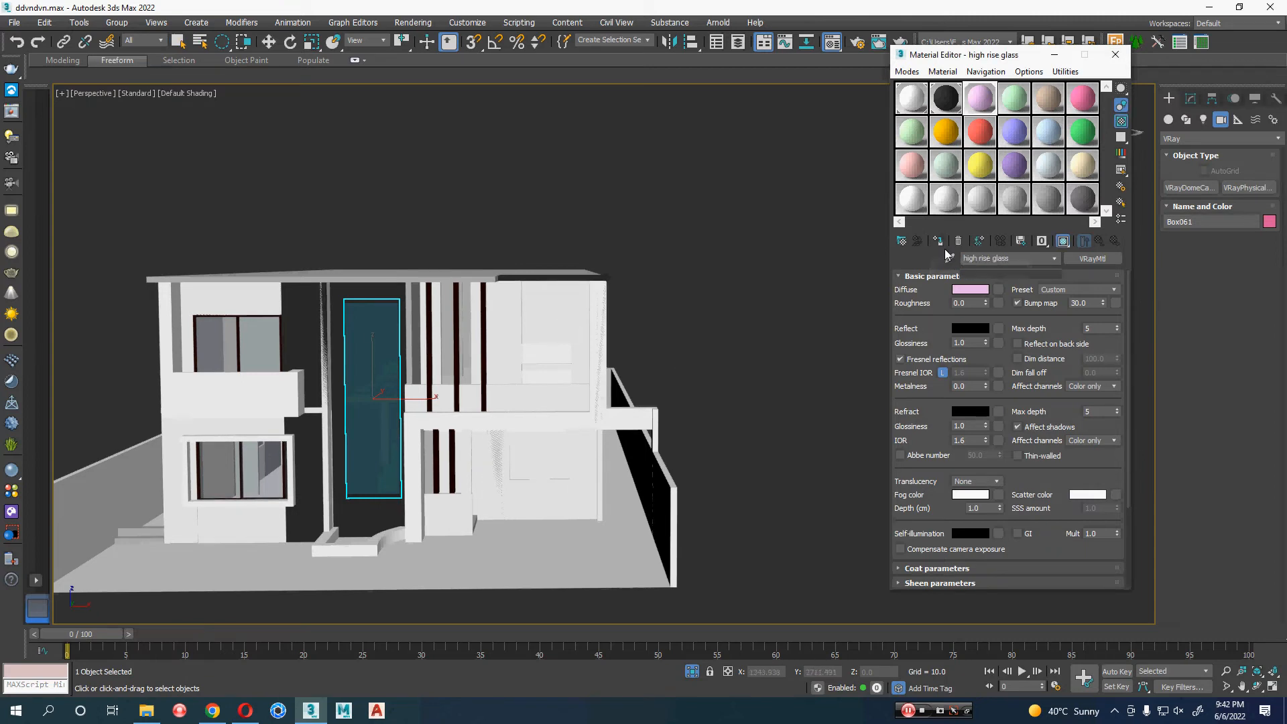
{"action": "key", "text": "w"}
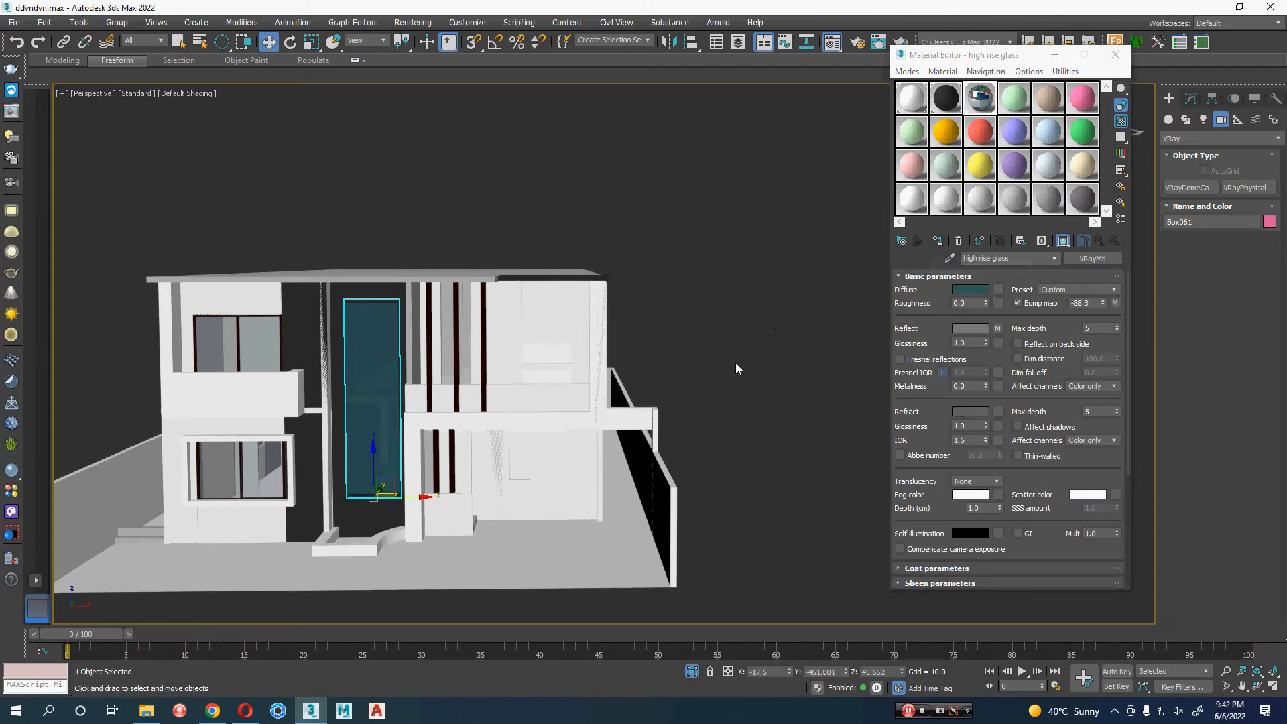
{"action": "left_click", "coordinate": [726, 368]}
{"action": "middle_click_drag", "start_coordinate": [725, 367], "coordinate": [758, 395], "text": "alt"}
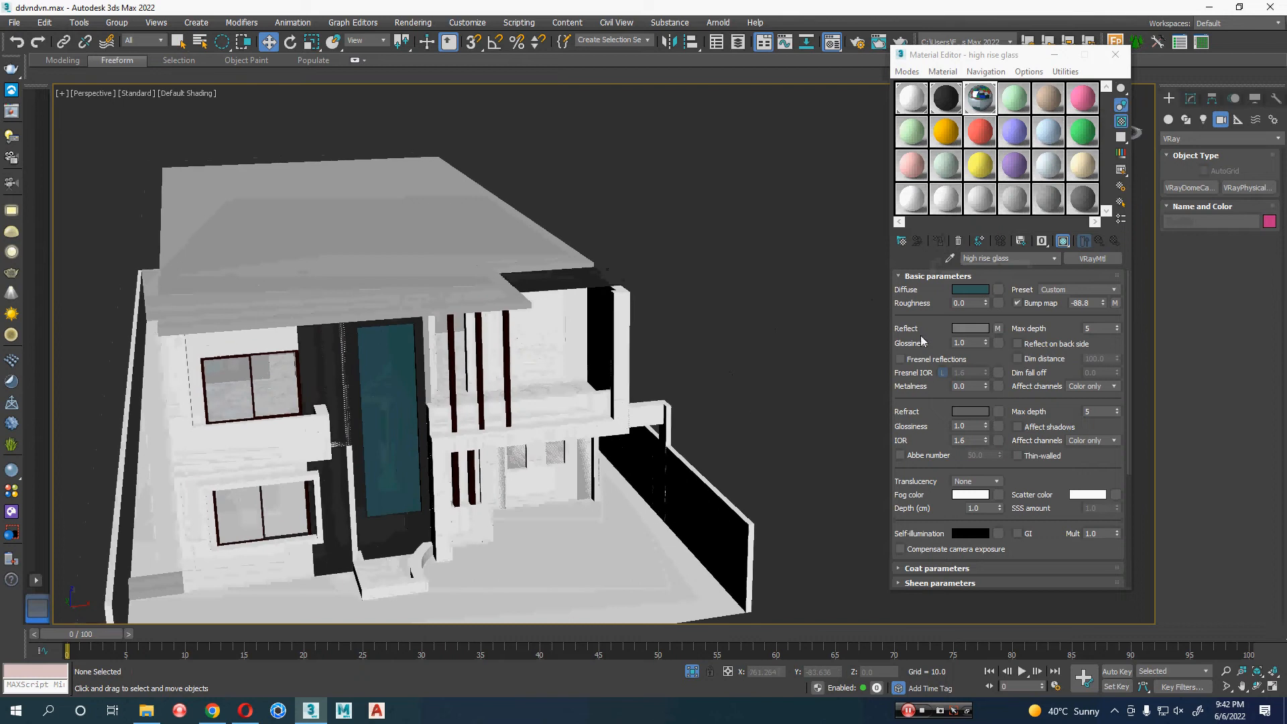
{"action": "left_click", "coordinate": [1114, 54]}
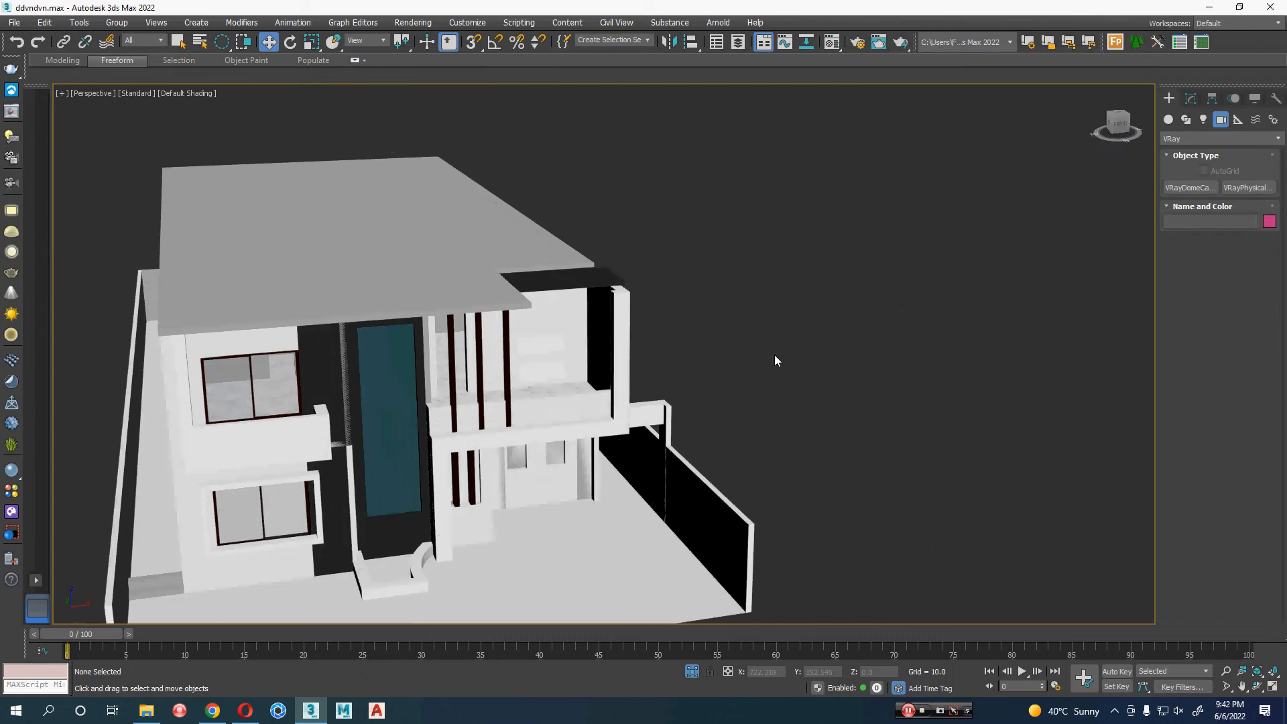
{"action": "key", "text": "q"}
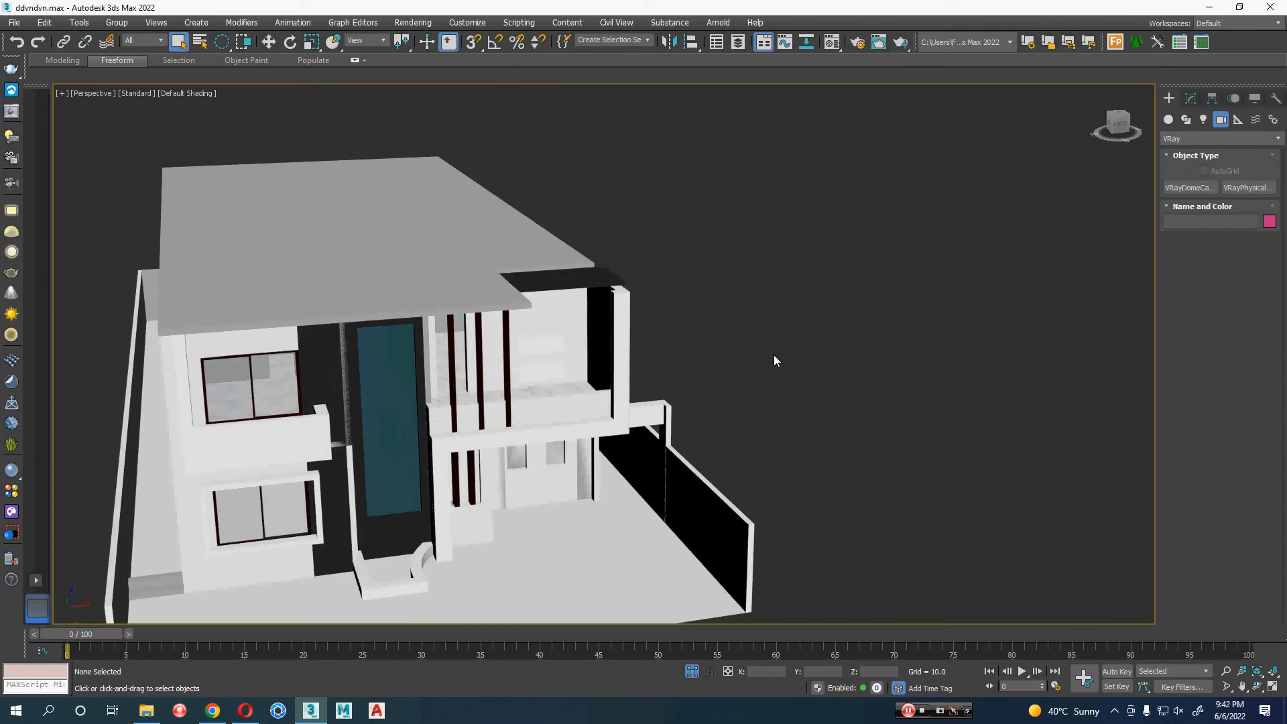
{"action": "left_click", "coordinate": [395, 307]}
{"action": "left_click", "coordinate": [463, 252], "text": "ctrl"}
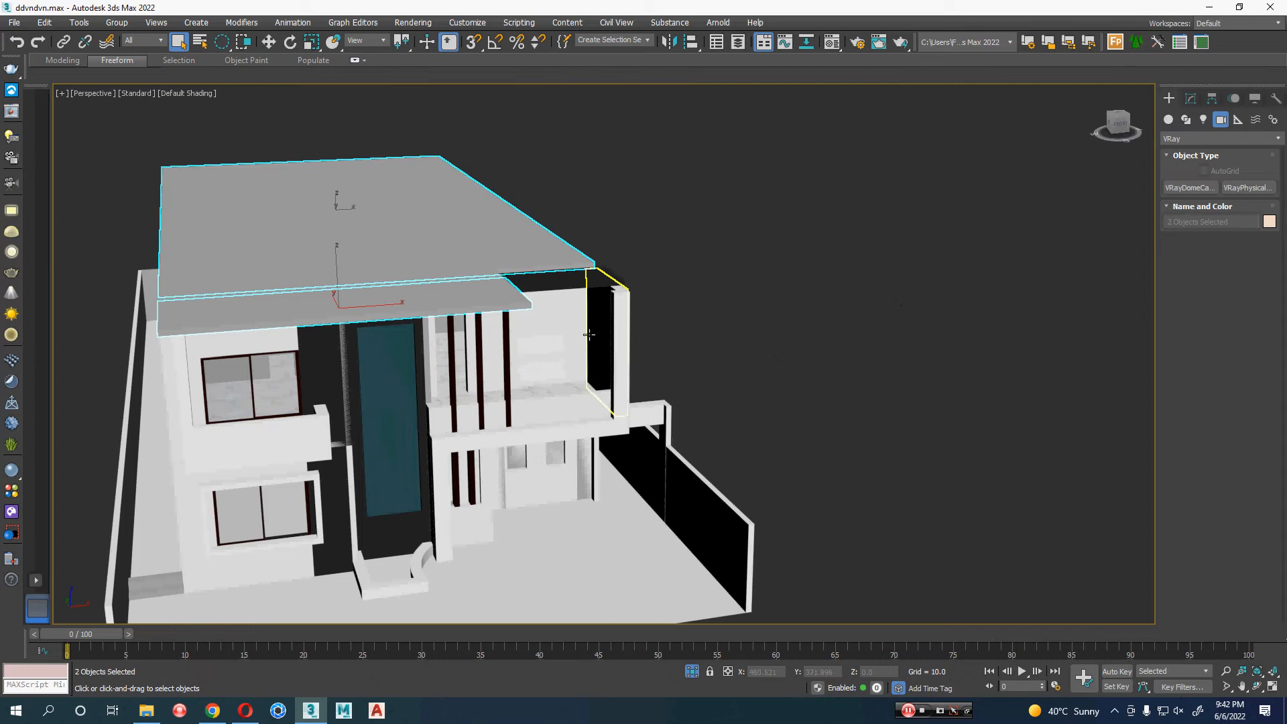
{"action": "right_click", "coordinate": [445, 212]}
{"action": "left_click", "coordinate": [532, 160]}
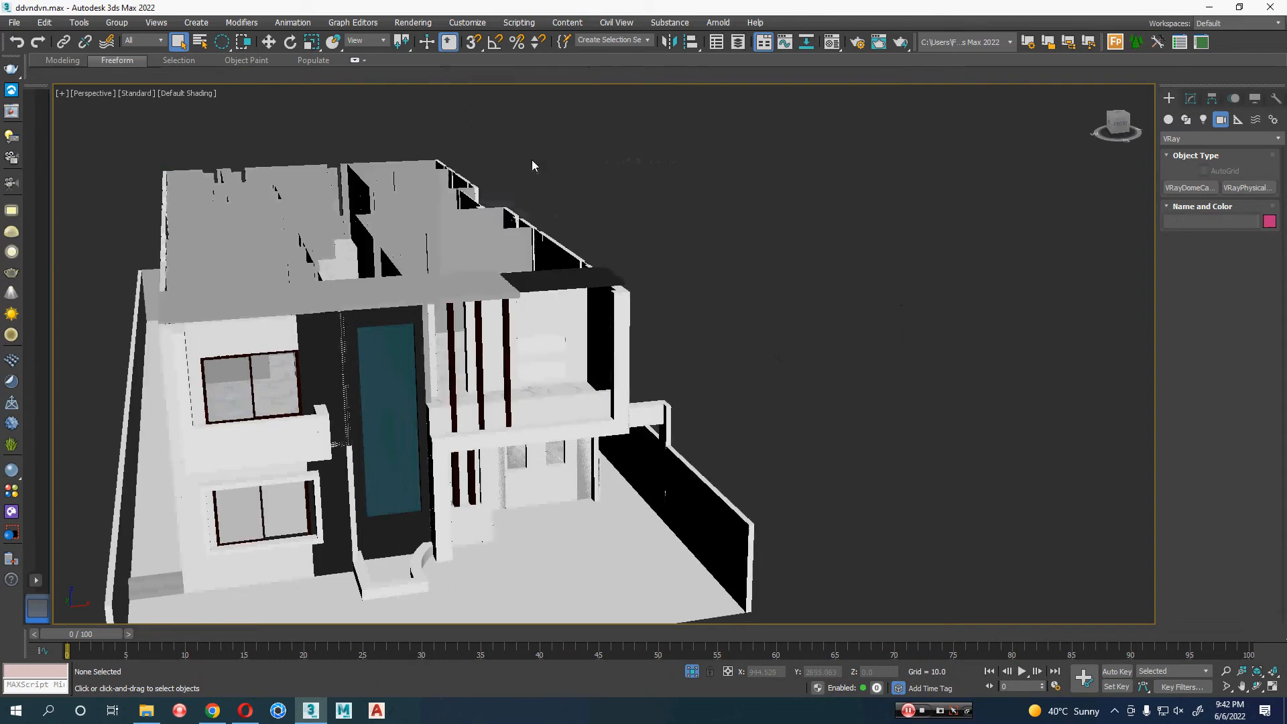
{"action": "left_click", "coordinate": [423, 303]}
{"action": "right_click", "coordinate": [423, 303]}
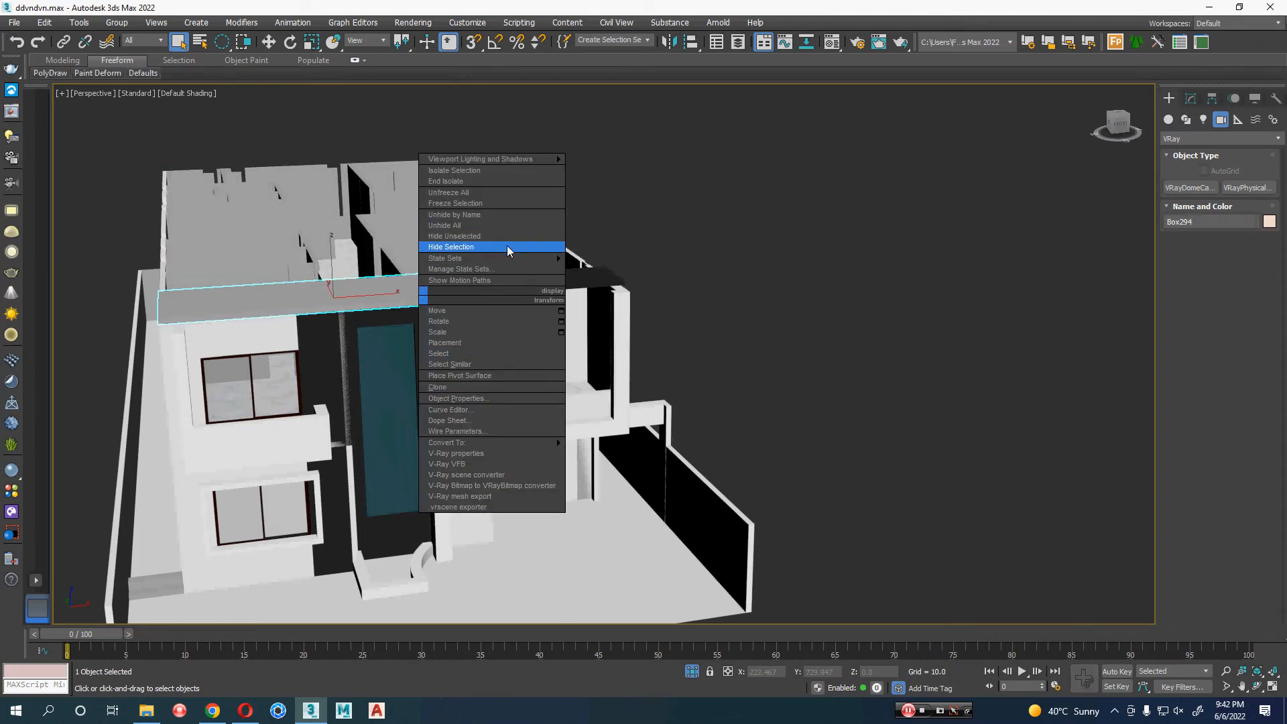
{"action": "left_click", "coordinate": [505, 227]}
- Assign the white Plaster Beige material to every object in the villa scene
{"action": "left_click", "coordinate": [814, 260]}
{"action": "key", "text": "ctrl+a"}
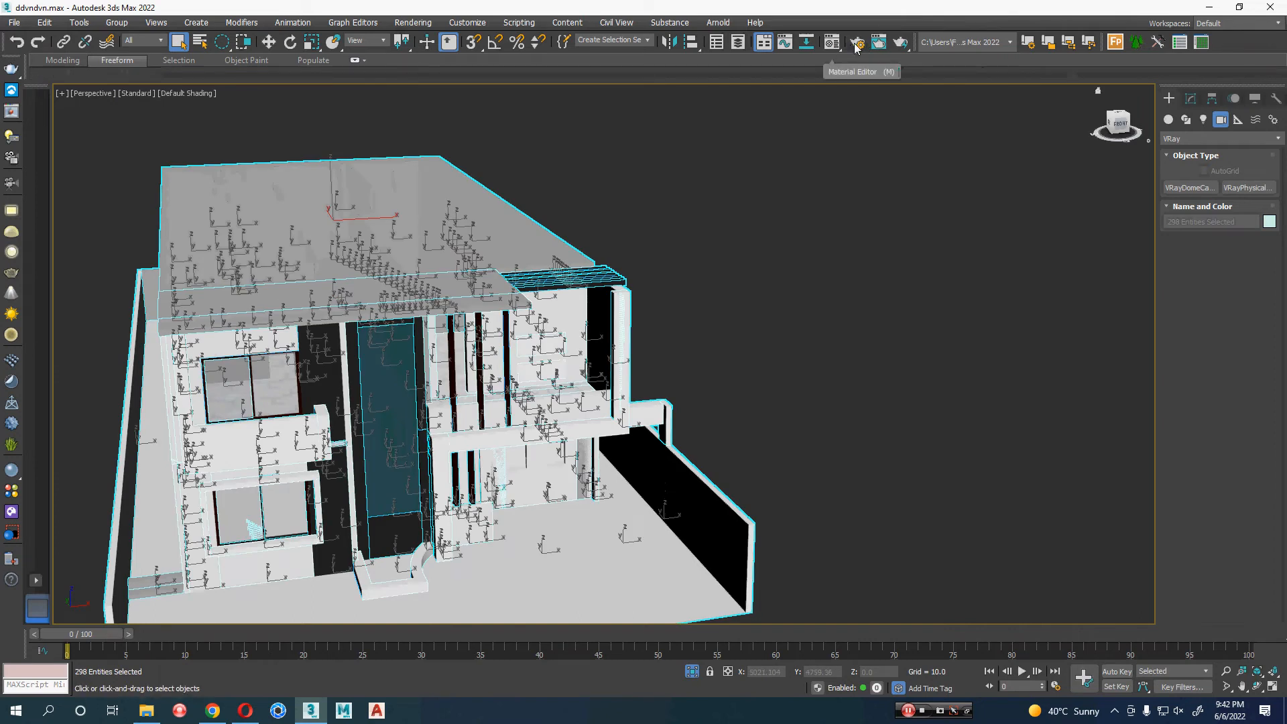
{"action": "key", "text": "m"}
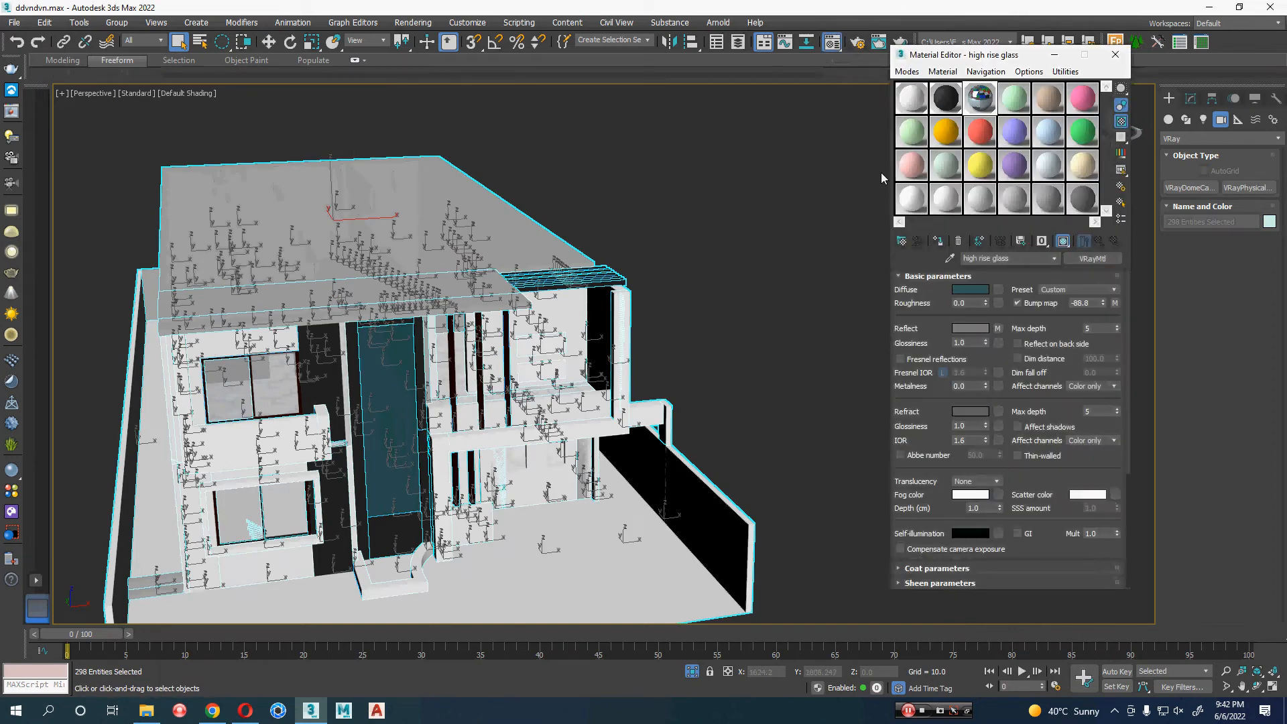
{"action": "left_click", "coordinate": [911, 100]}
{"action": "left_click", "coordinate": [938, 241]}
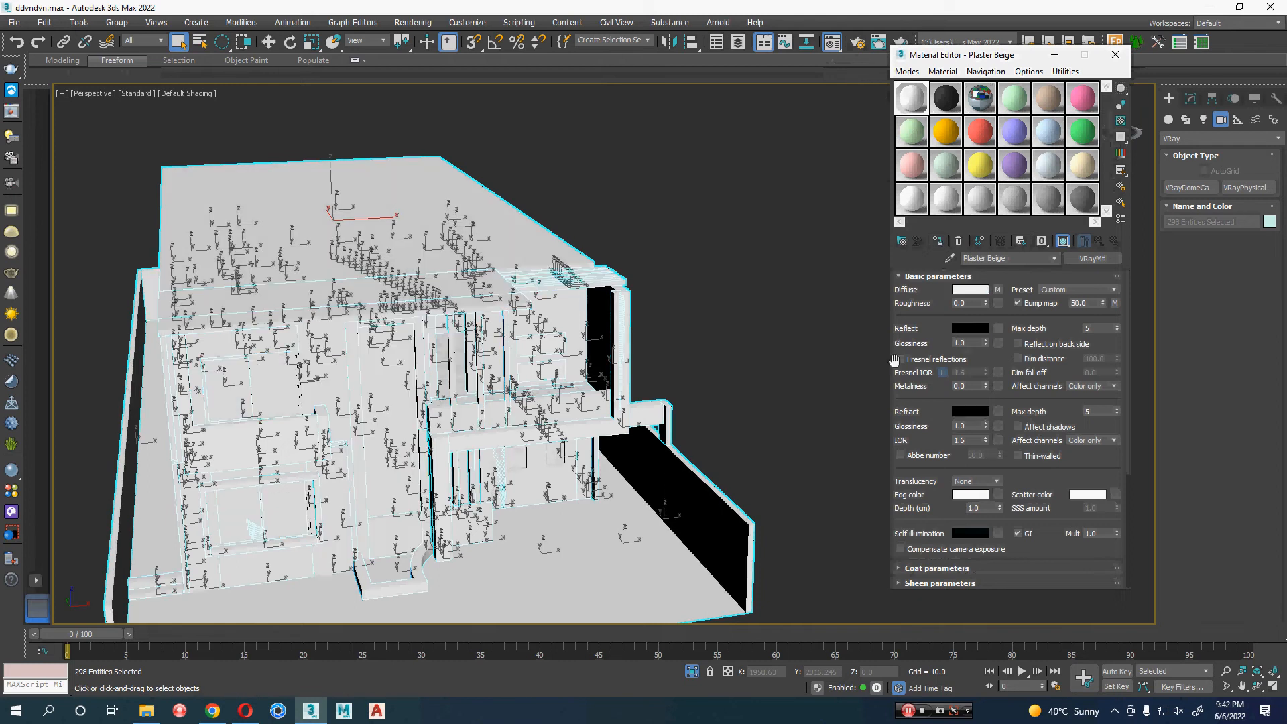
{"action": "left_click", "coordinate": [778, 353]}
- Turn on edged faces display and set the object color of all scene objects to black
{"action": "key", "text": "F4"}
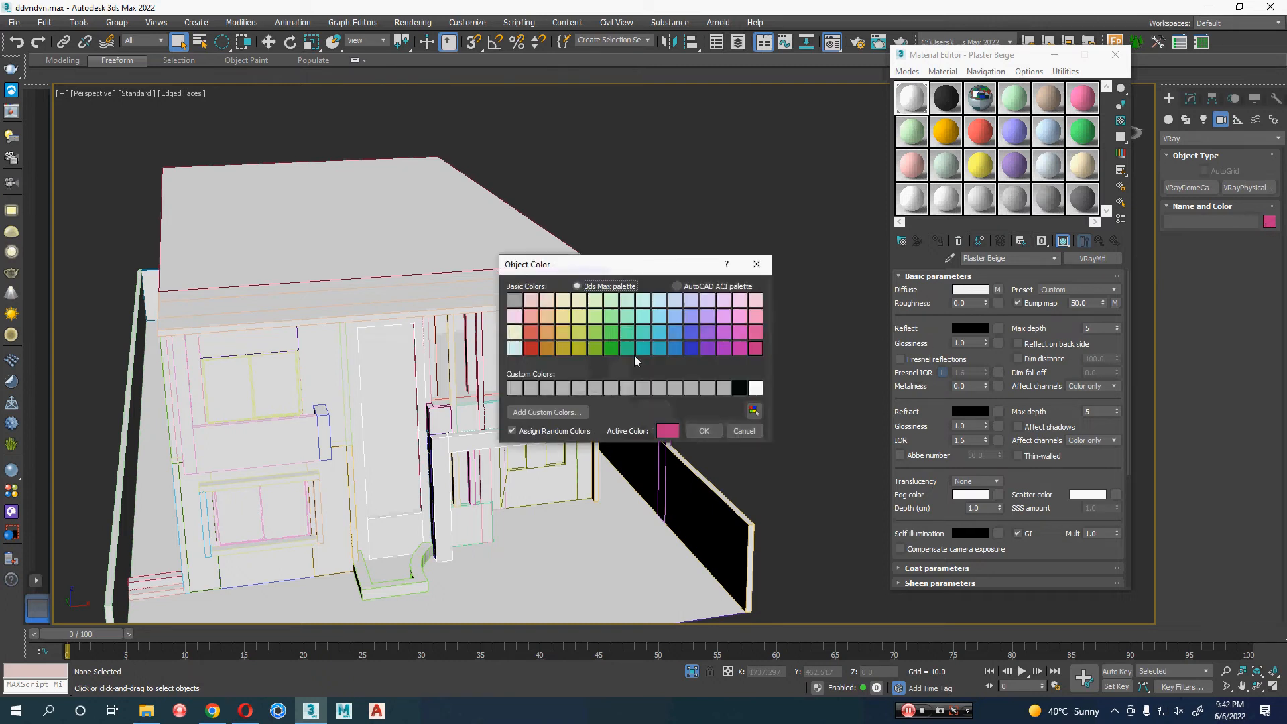
{"action": "left_click", "coordinate": [708, 429]}
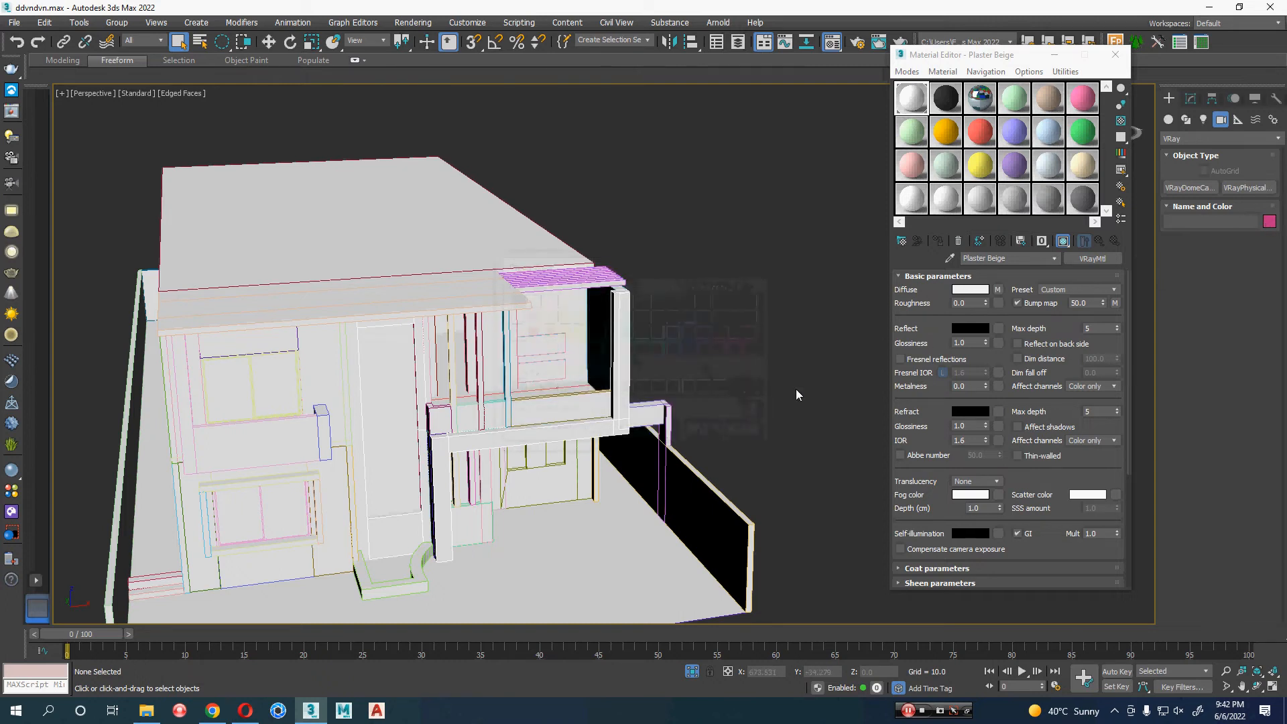
{"action": "key", "text": "ctrl+a"}
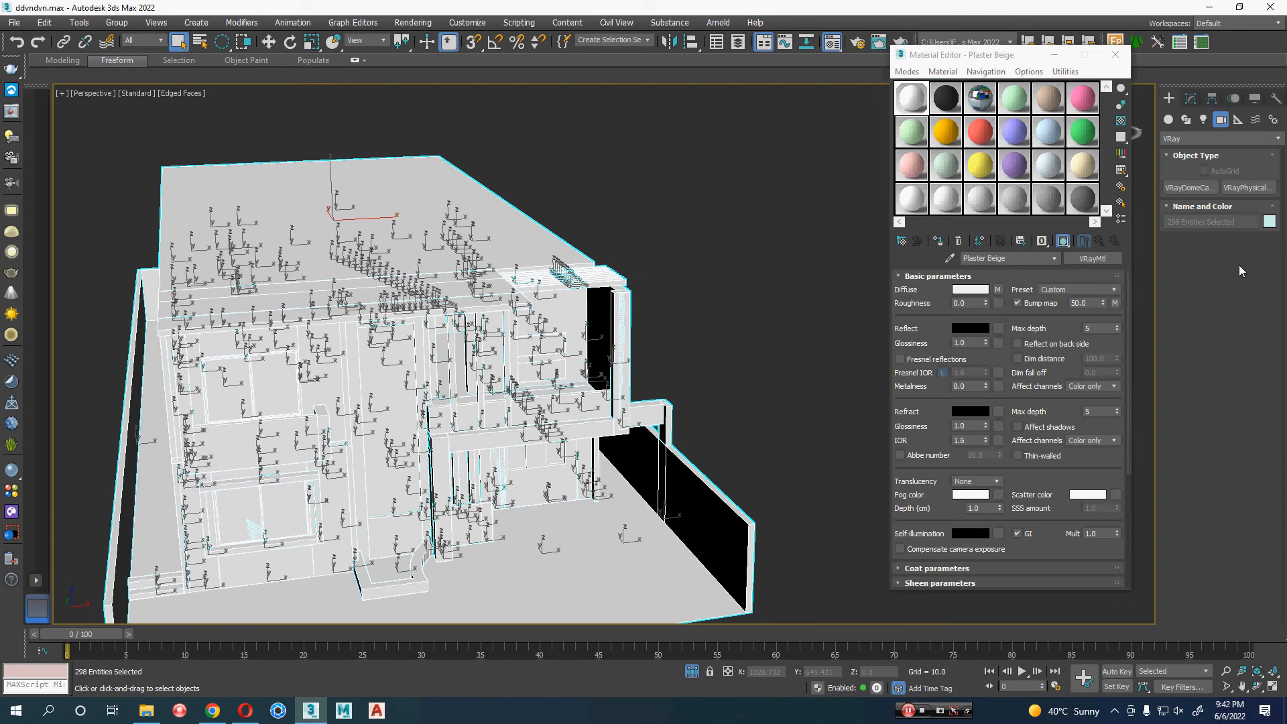
{"action": "left_click", "coordinate": [1269, 221]}
{"action": "left_click", "coordinate": [711, 429]}
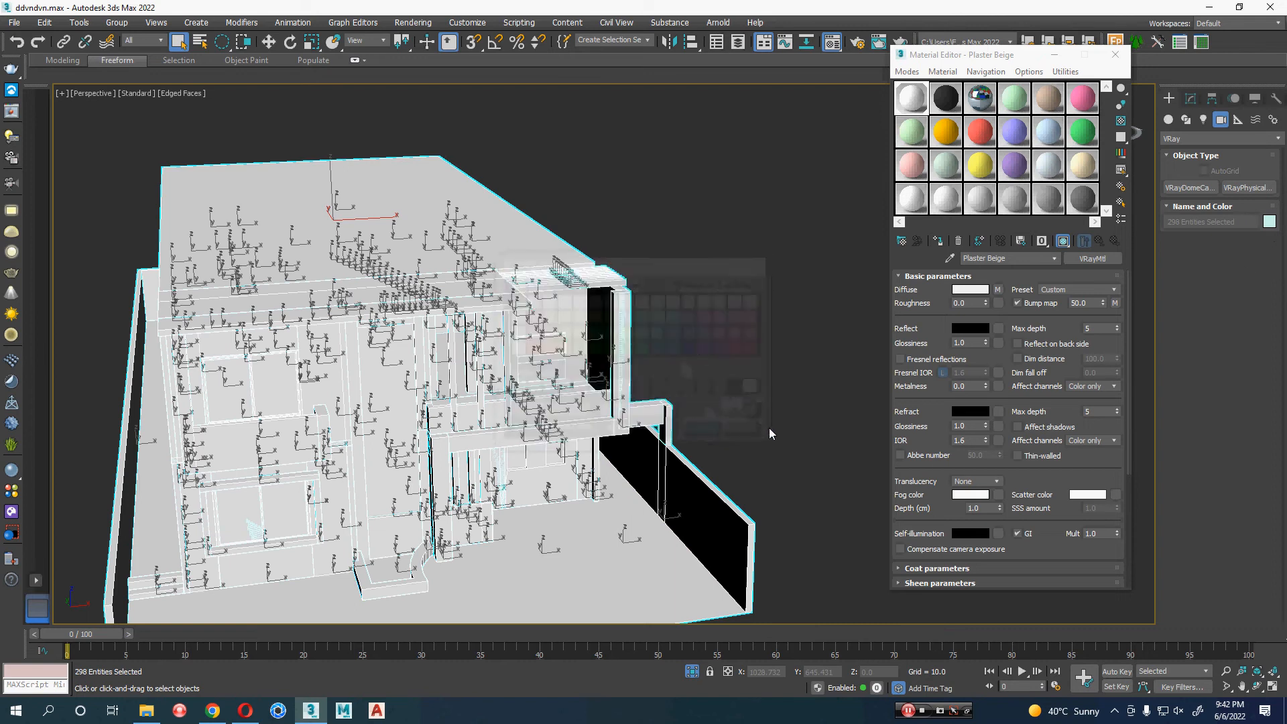
{"action": "left_click", "coordinate": [769, 429]}
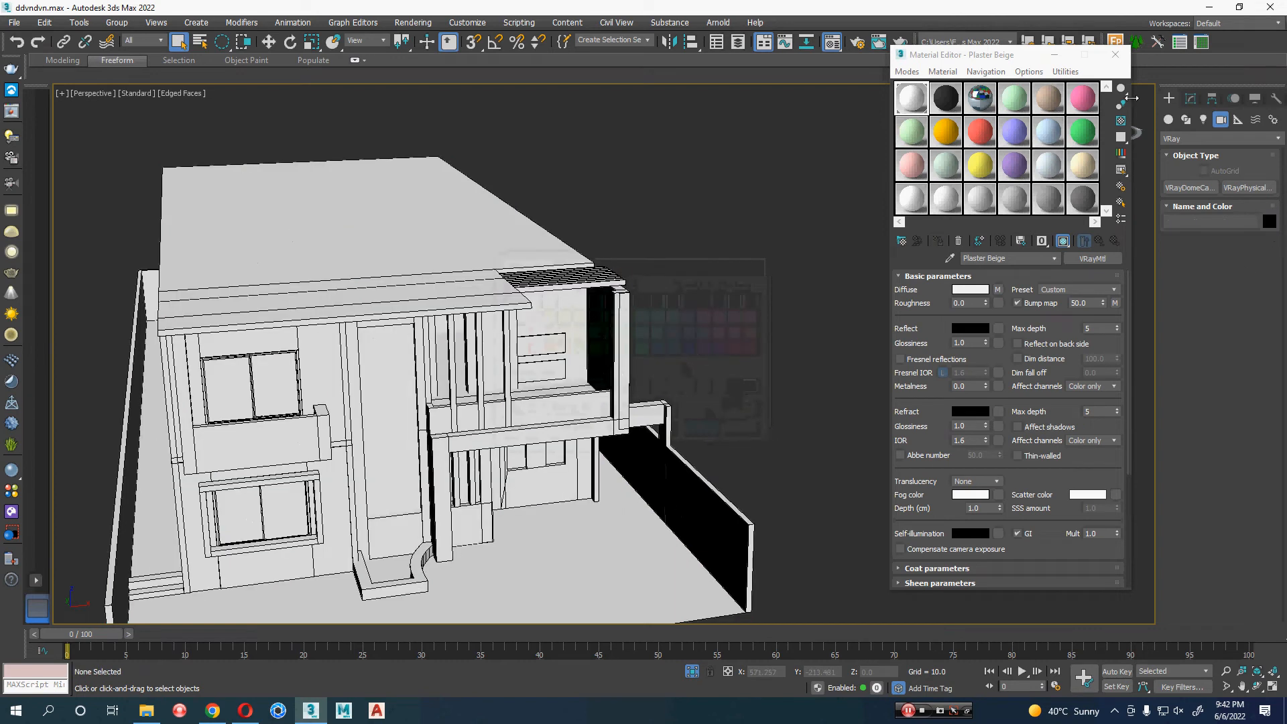
- Reset the Material Editor slots and close the Material Editor
{"action": "left_click", "coordinate": [1058, 73]}
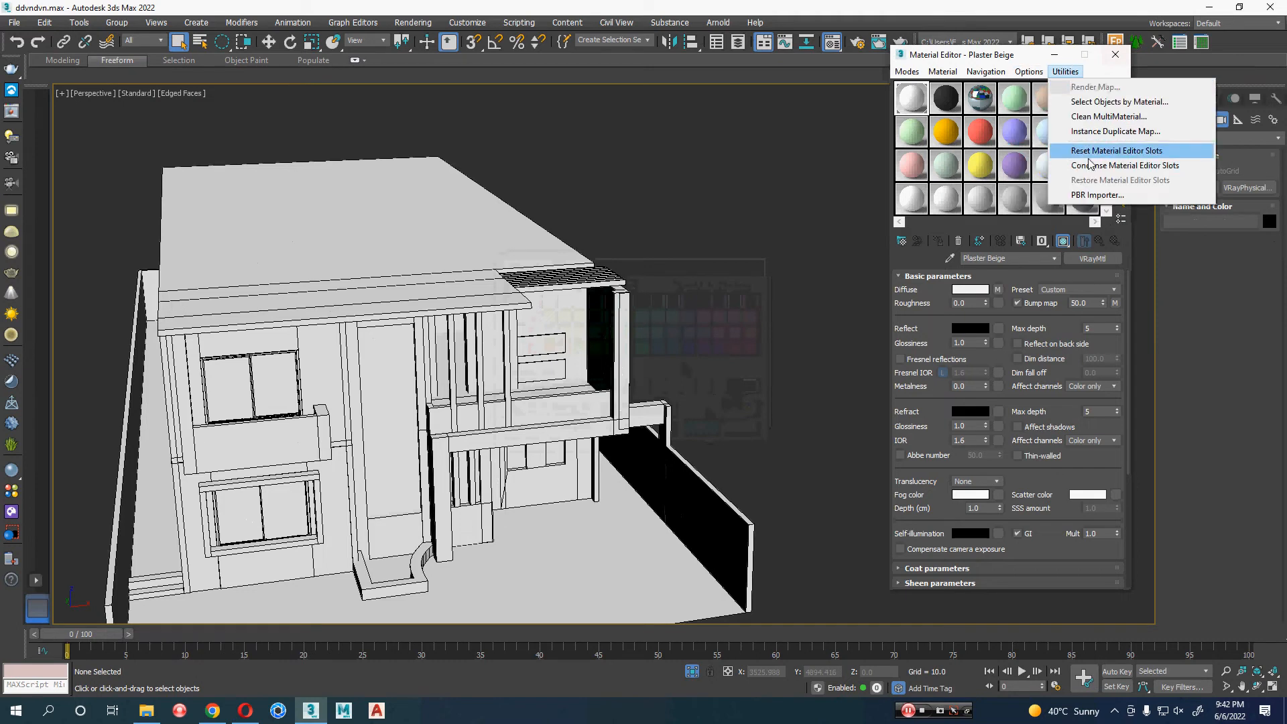
{"action": "left_click", "coordinate": [1116, 150]}
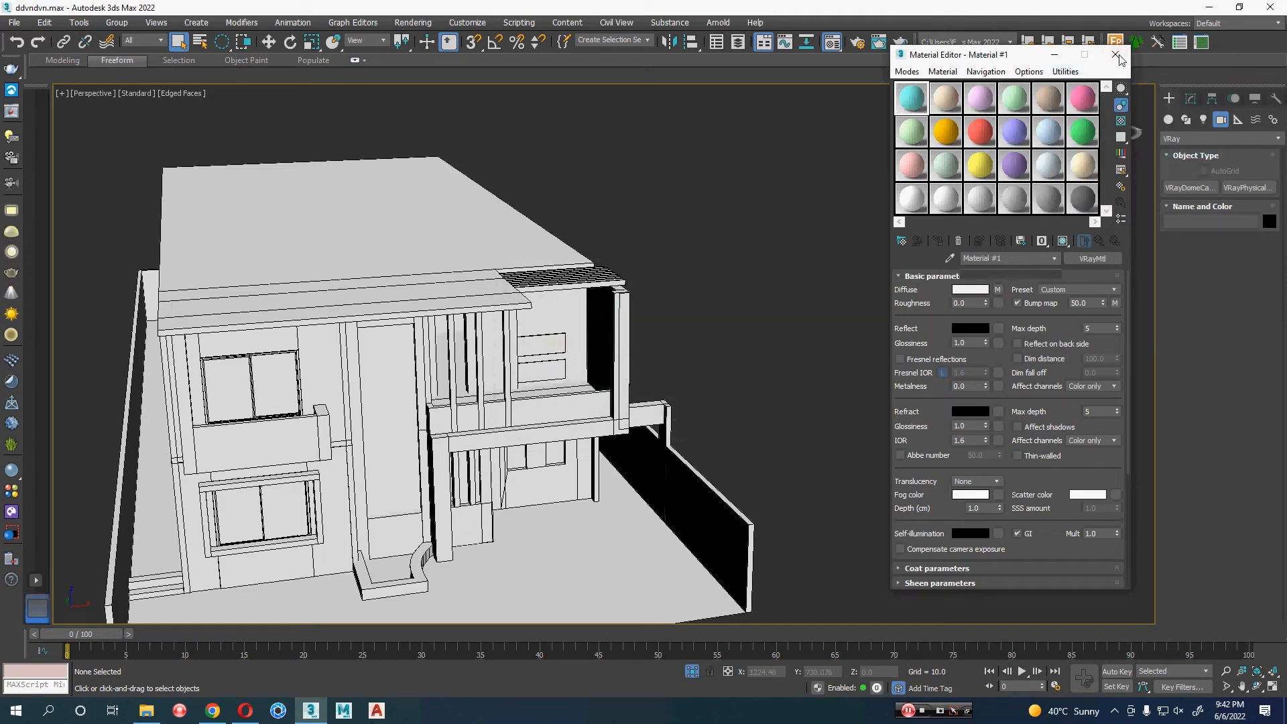
{"action": "key", "text": "m"}
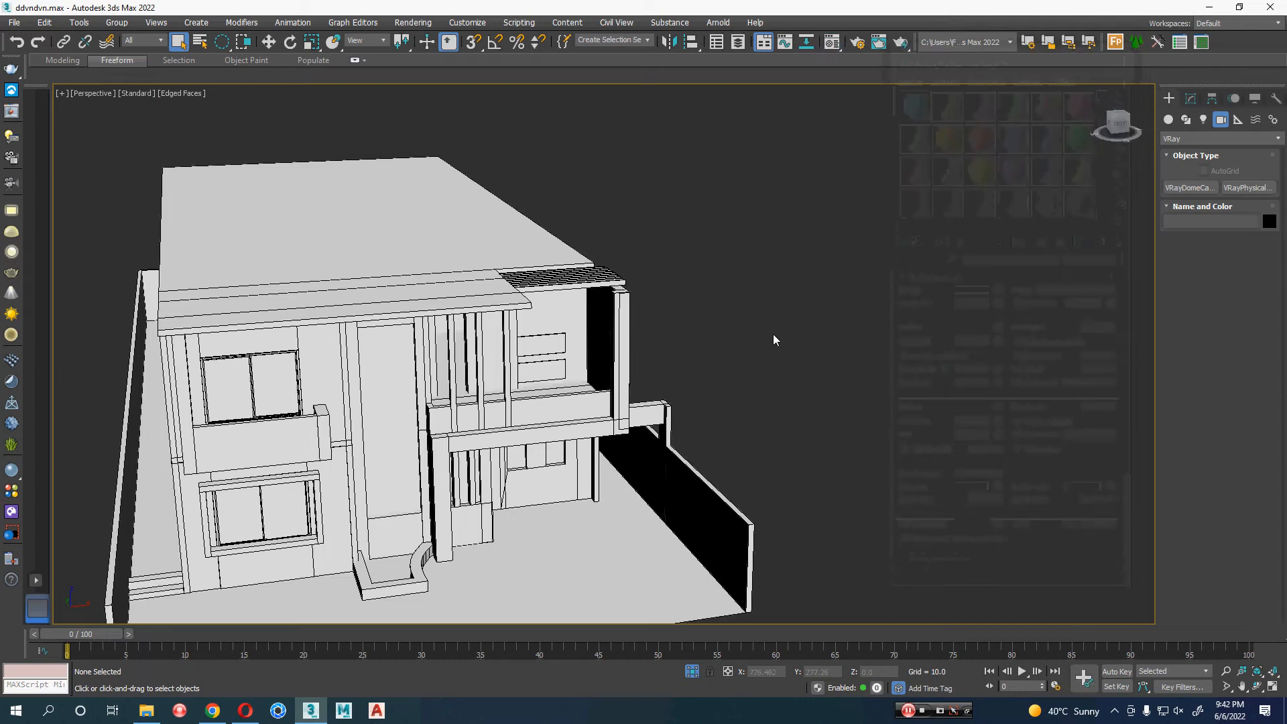
- Hide the large roof slab and the two front roof slabs to expose the upper floor walls
{"action": "middle_click_drag", "start_coordinate": [774, 334], "coordinate": [842, 426]}
{"action": "scroll", "coordinate": [786, 334], "scroll_direction": "up", "scroll_amount": 3}
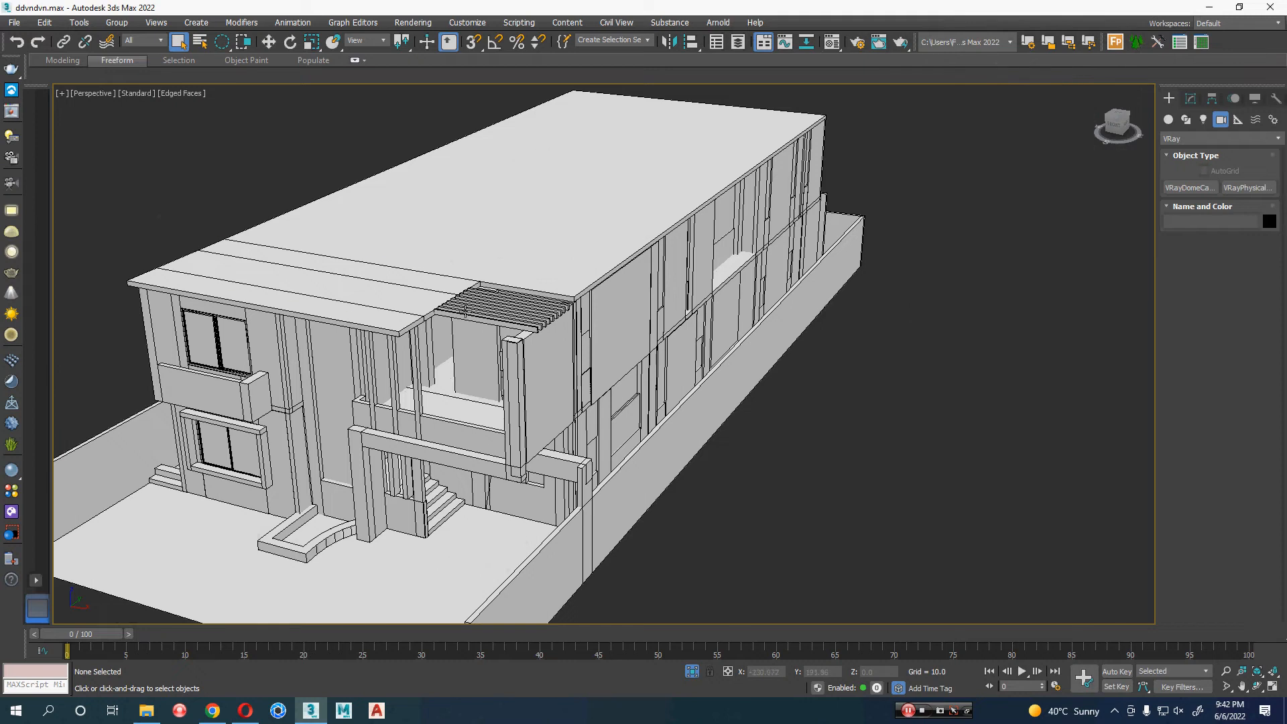
{"action": "left_click", "coordinate": [380, 324]}
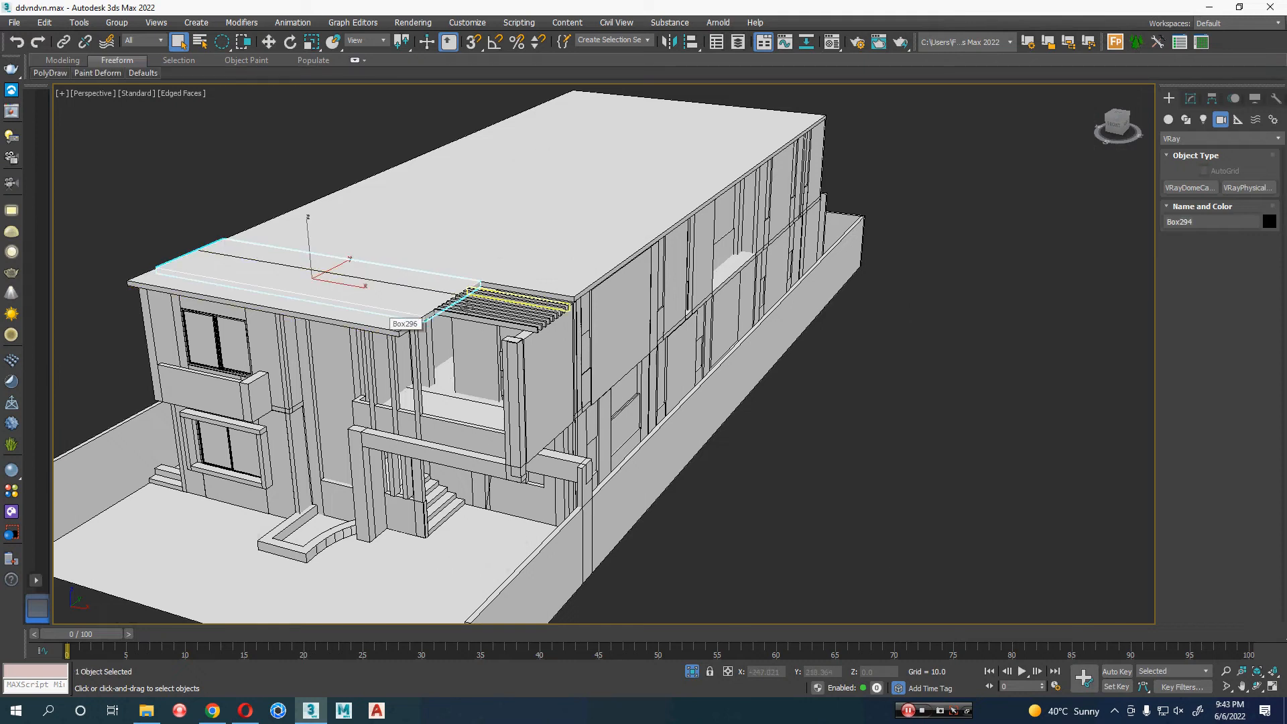
{"action": "left_click", "coordinate": [413, 315], "text": "ctrl"}
{"action": "left_click", "coordinate": [587, 257], "text": "ctrl"}
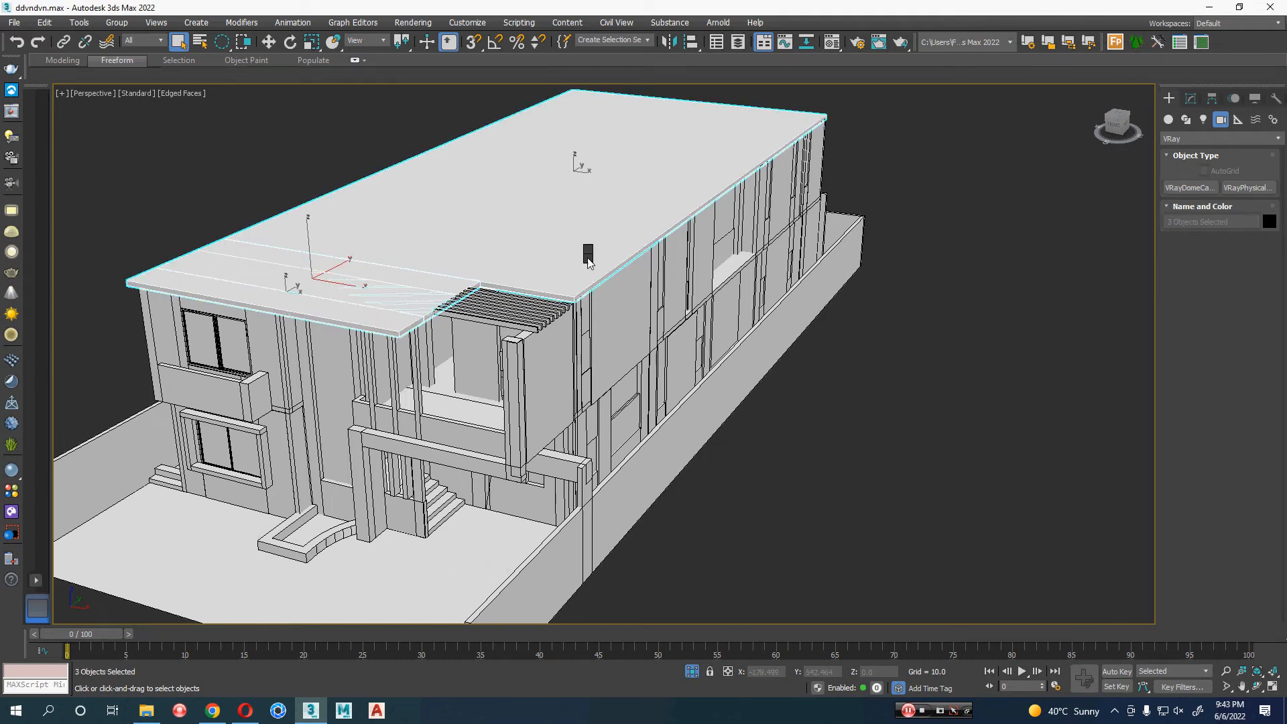
{"action": "right_click", "coordinate": [588, 252]}
{"action": "left_click", "coordinate": [661, 206]}
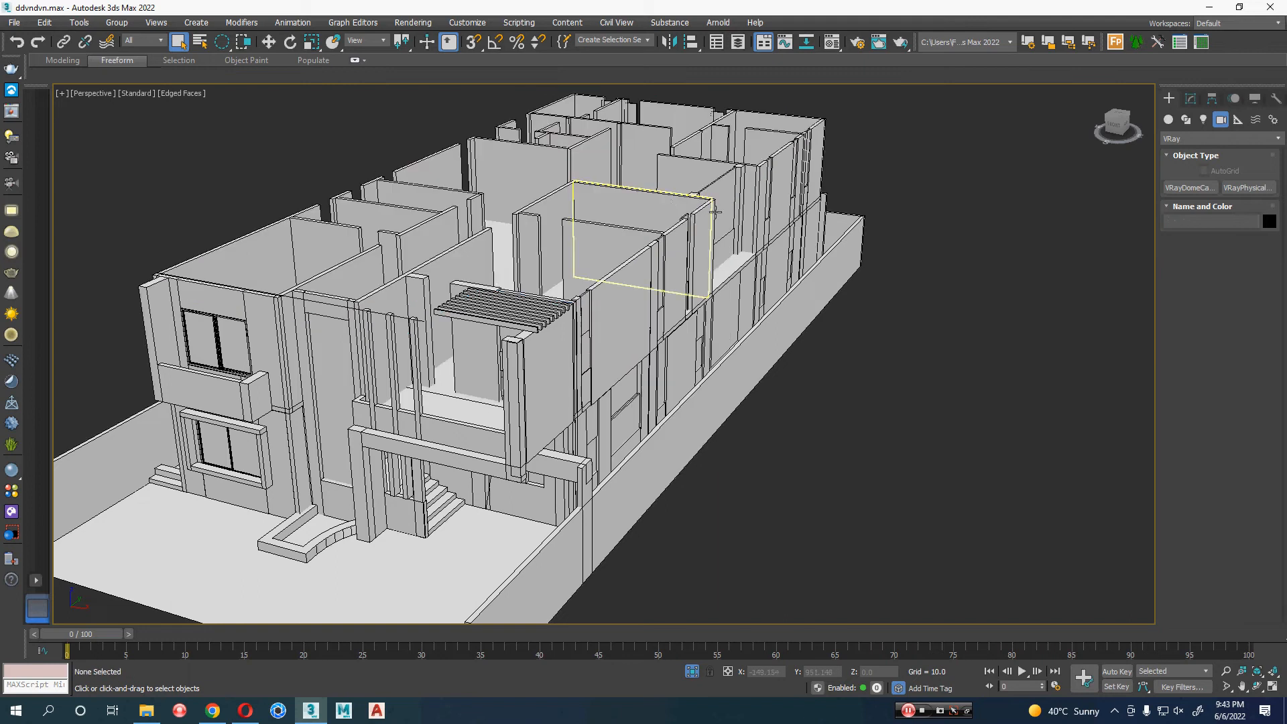
- Delete the box pieces filling the narrow opening in the upper side wall beside the pergola
{"action": "middle_click_drag", "start_coordinate": [658, 447], "coordinate": [699, 479], "text": "alt"}
{"action": "middle_click_drag", "start_coordinate": [585, 433], "coordinate": [552, 436]}
{"action": "left_click", "coordinate": [624, 511]}
{"action": "left_click", "coordinate": [541, 409]}
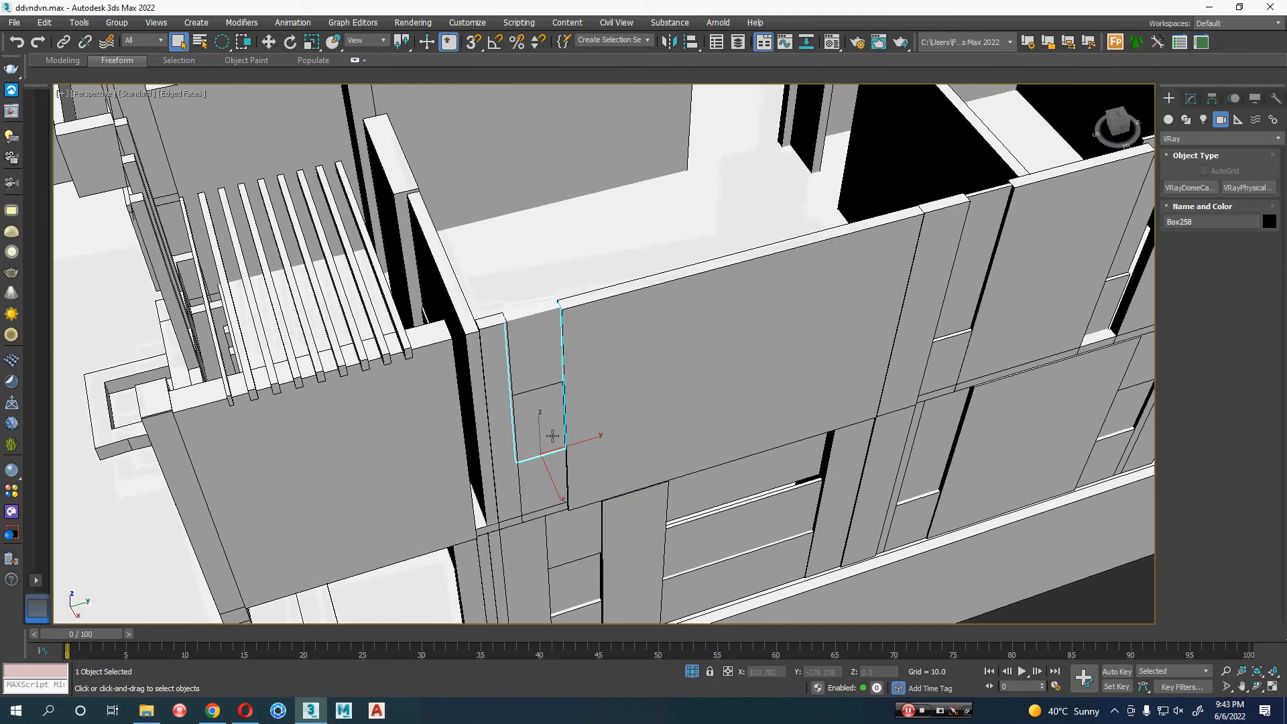
{"action": "left_click", "coordinate": [551, 470], "text": "ctrl"}
{"action": "key", "text": "Delete"}
{"action": "left_click", "coordinate": [556, 433]}
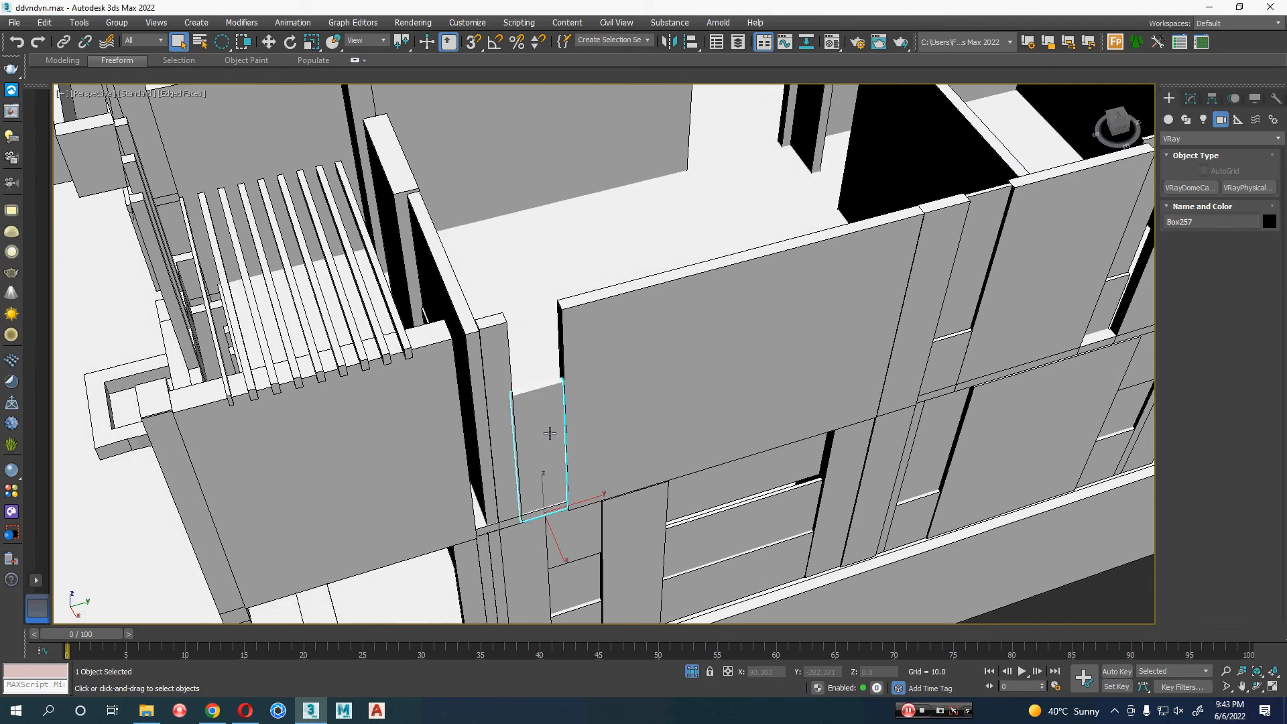
{"action": "key", "text": "Delete"}
- Isolate the upper side wall panel beside the cleared opening together with the neighboring wall pieces and the floor slab
{"action": "left_click", "coordinate": [690, 444]}
{"action": "key", "text": "w"}
{"action": "middle_click_drag", "start_coordinate": [738, 462], "coordinate": [522, 473], "text": "alt"}
{"action": "left_click", "coordinate": [515, 474], "text": "ctrl"}
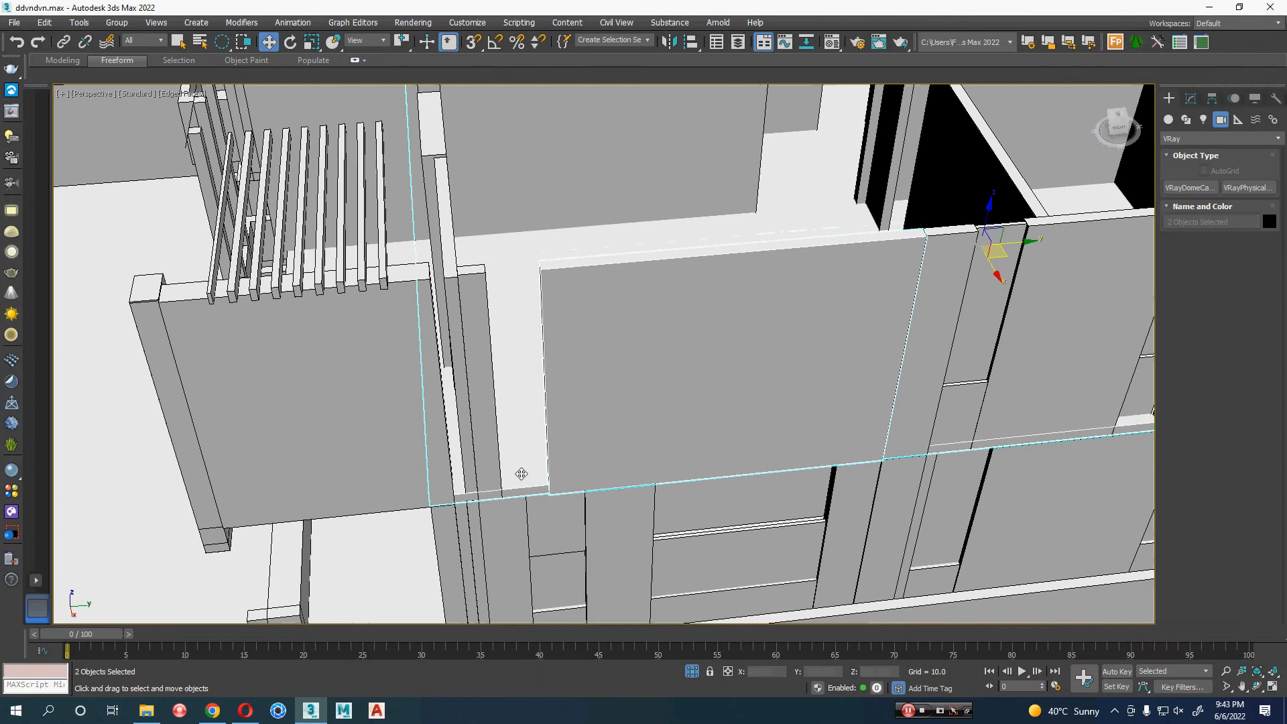
{"action": "left_click", "coordinate": [928, 402], "text": "ctrl"}
{"action": "left_click", "coordinate": [486, 353], "text": "ctrl"}
{"action": "key", "text": "z"}
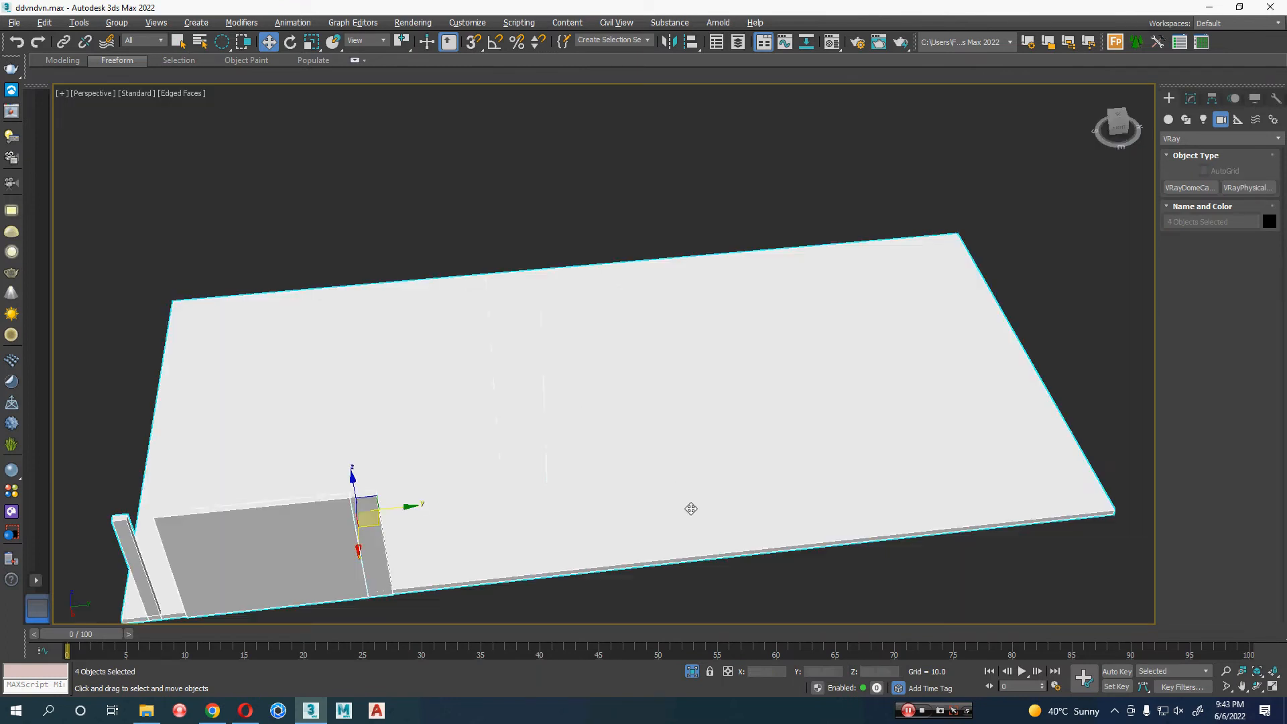
{"action": "middle_click_drag", "start_coordinate": [689, 509], "coordinate": [617, 402], "text": "alt"}
- Show the isolated pieces in a wireframe Top view and change the selection region to rectangular
{"action": "key", "text": "t"}
{"action": "key", "text": "F3"}
{"action": "scroll", "coordinate": [740, 492], "scroll_direction": "up", "scroll_amount": 5}
{"action": "left_click", "coordinate": [621, 397]}
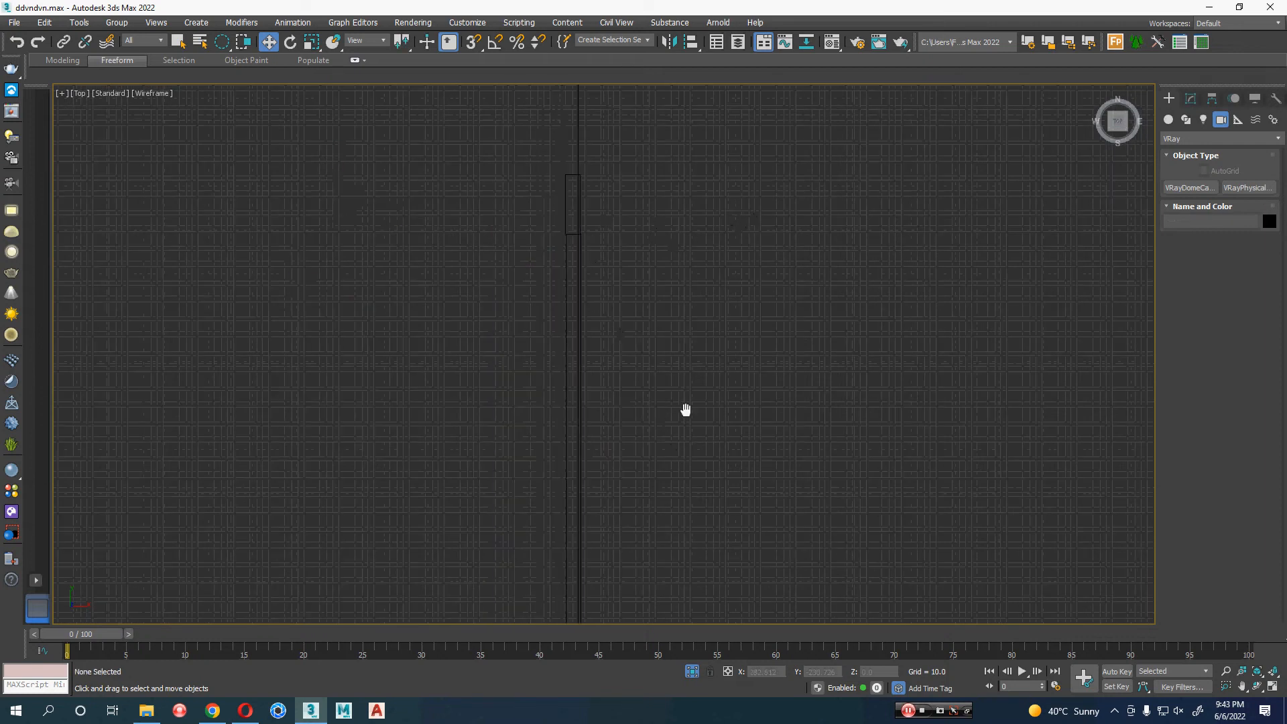
{"action": "mouse_move", "coordinate": [541, 134]}
{"action": "left_mouse_down"}
{"action": "mouse_move", "coordinate": [601, 406]}
{"action": "mouse_move", "coordinate": [587, 255]}
{"action": "mouse_move", "coordinate": [558, 150]}
{"action": "left_mouse_up"}
{"action": "left_click_drag", "start_coordinate": [223, 47], "coordinate": [223, 64]}
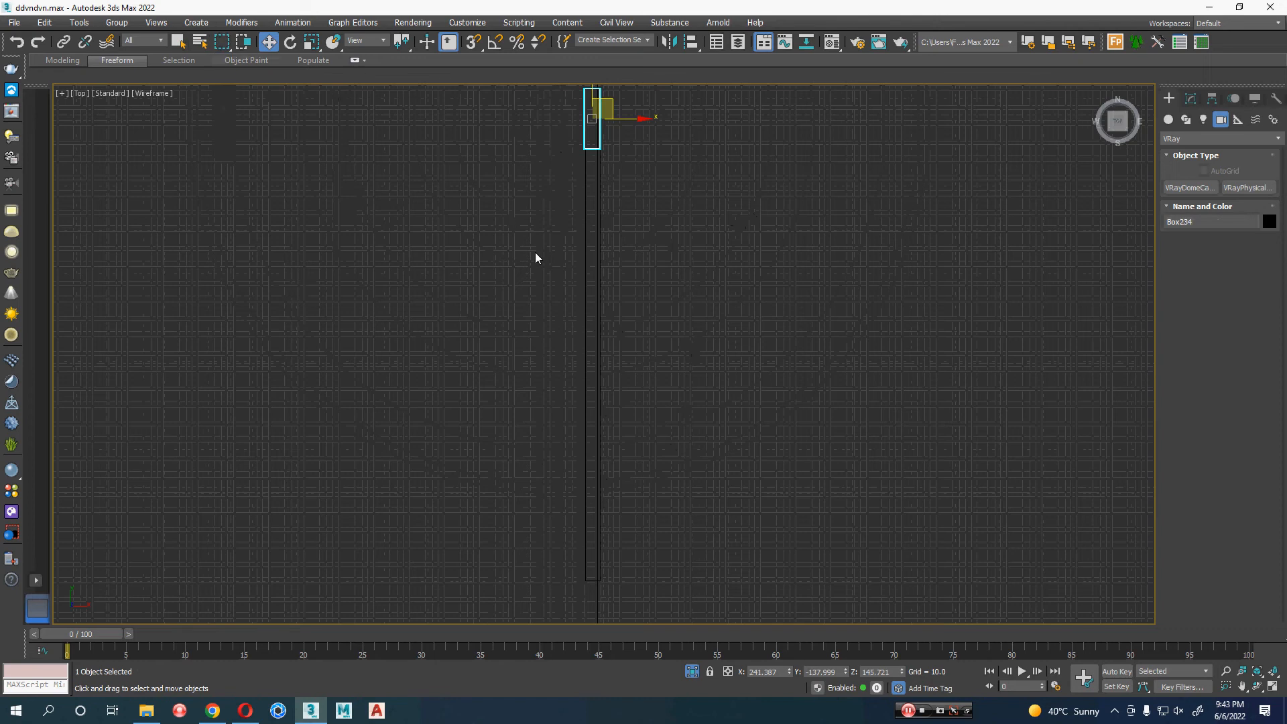
{"action": "left_click", "coordinate": [534, 242]}
- Move the long wall panel and its adjoining short wall piece together along X toward the floor slab's outer edge
{"action": "left_click_drag", "start_coordinate": [507, 126], "coordinate": [574, 501]}
{"action": "scroll", "coordinate": [613, 264], "scroll_direction": "up", "scroll_amount": 5}
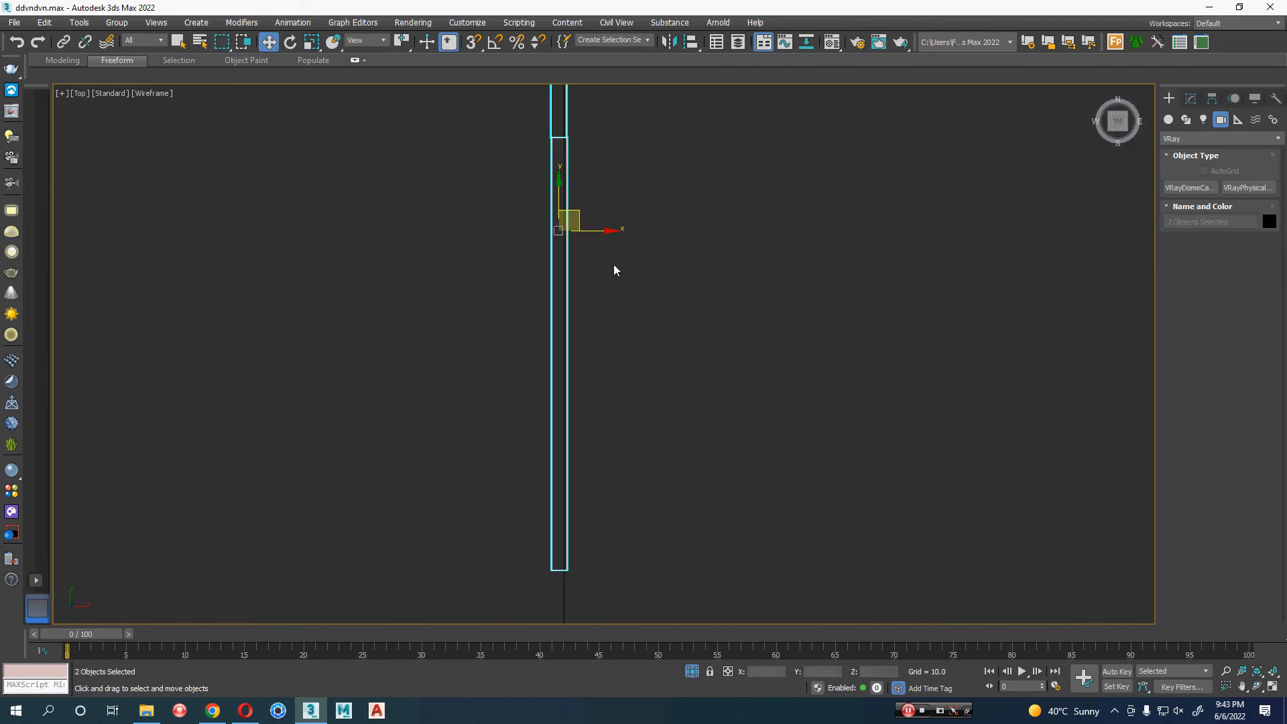
{"action": "scroll", "coordinate": [624, 412], "scroll_direction": "down", "scroll_amount": 1}
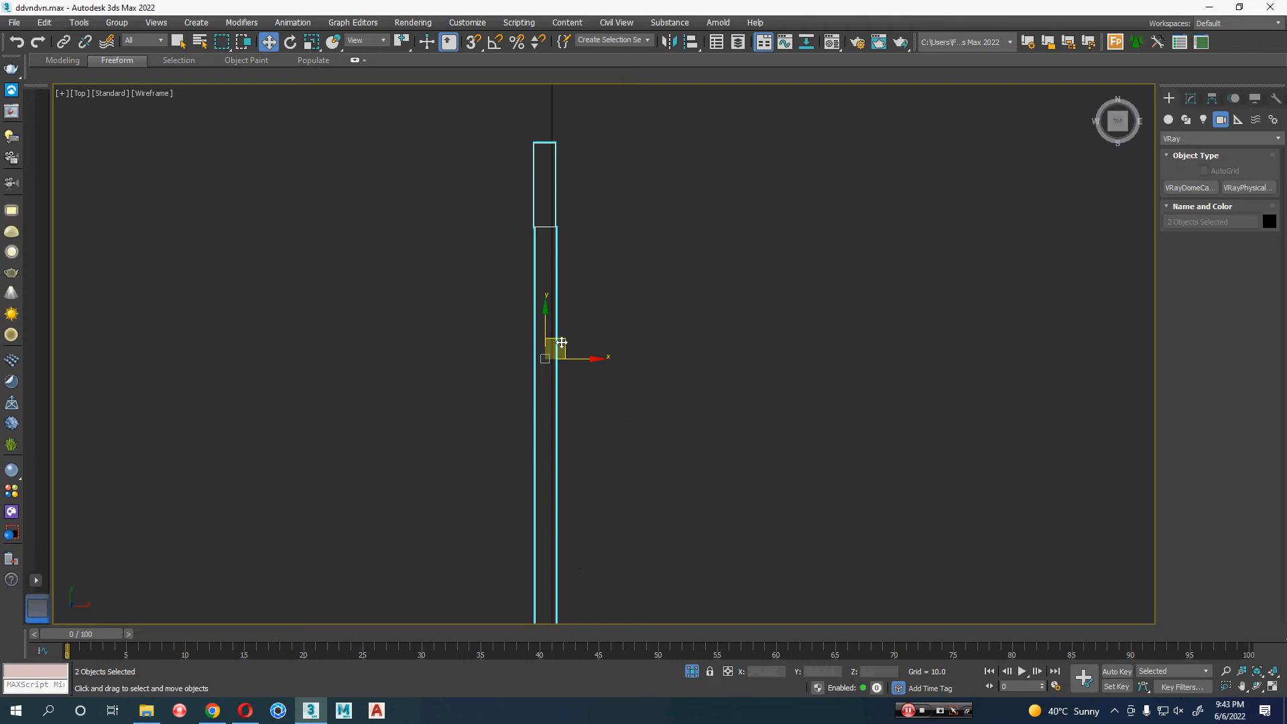
{"action": "scroll", "coordinate": [560, 343], "scroll_direction": "up", "scroll_amount": 5}
{"action": "left_click_drag", "start_coordinate": [512, 437], "coordinate": [488, 435]}
- Move the short wall piece slightly along X to line up with the long wall panel
{"action": "middle_click_drag", "start_coordinate": [580, 127], "coordinate": [587, 474]}
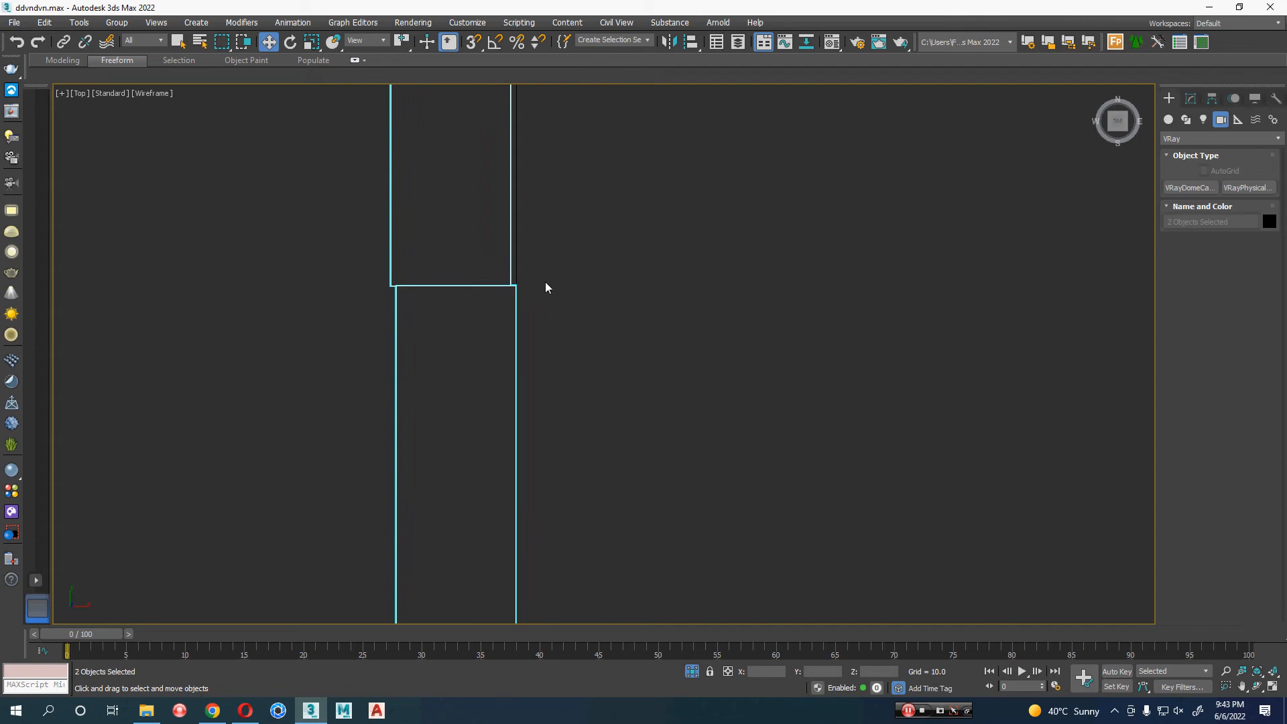
{"action": "middle_click_drag", "start_coordinate": [545, 282], "coordinate": [548, 509]}
{"action": "left_click_drag", "start_coordinate": [396, 317], "coordinate": [397, 315]}
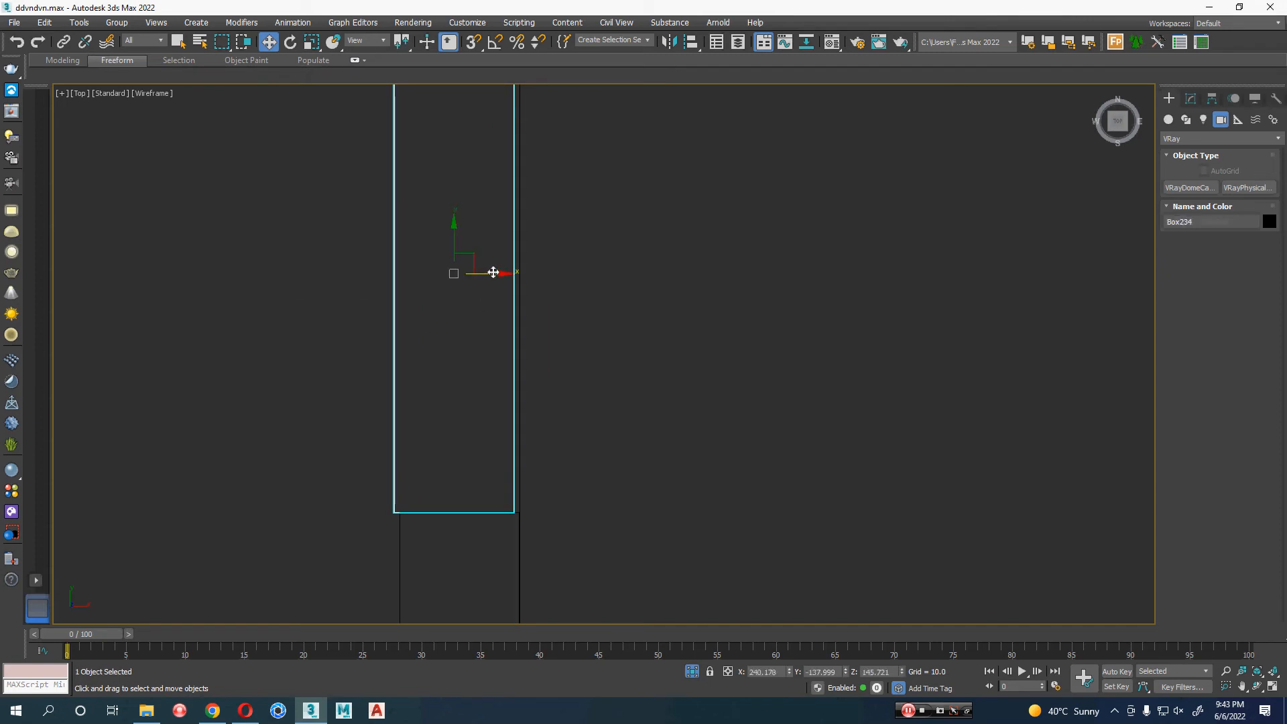
{"action": "left_click_drag", "start_coordinate": [494, 272], "coordinate": [500, 272]}
{"action": "left_click", "coordinate": [630, 348]}
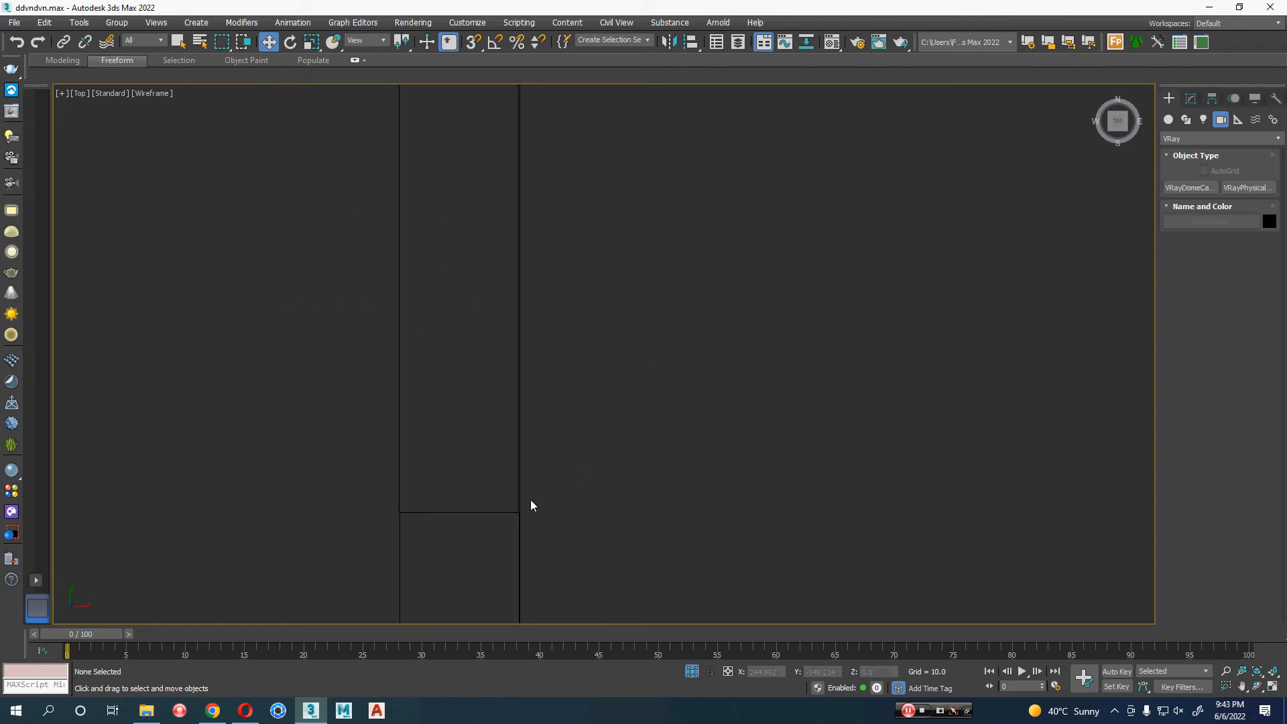
- Fine-tune the short wall piece's X position to sit flush with the floor slab's outer edge
{"action": "scroll", "coordinate": [529, 505], "scroll_direction": "up", "scroll_amount": 8}
{"action": "middle_click_drag", "start_coordinate": [528, 505], "coordinate": [610, 382]}
{"action": "left_click_drag", "start_coordinate": [297, 335], "coordinate": [63, 363]}
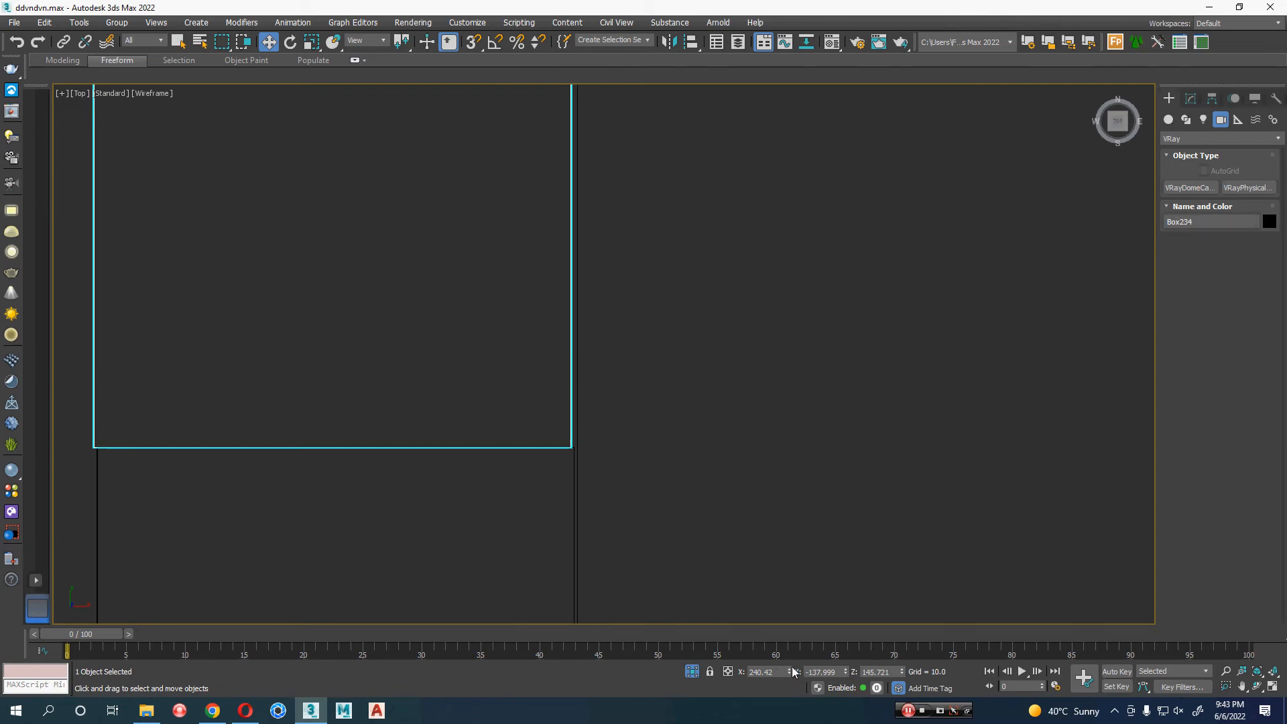
{"action": "left_click_drag", "start_coordinate": [793, 672], "coordinate": [791, 671]}
{"action": "left_click", "coordinate": [216, 486]}
- Set the long wall panel's X position to 240.495 to align it with the short wall piece
{"action": "left_click", "coordinate": [96, 475]}
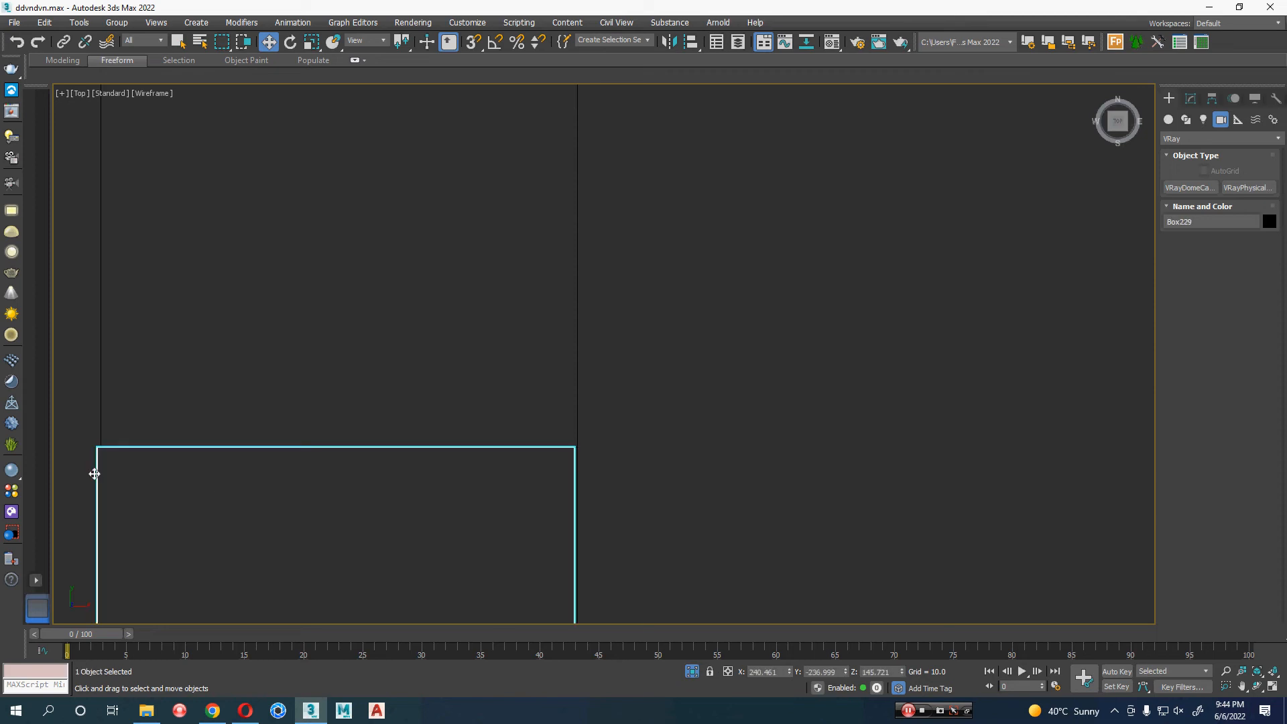
{"action": "left_click_drag", "start_coordinate": [788, 673], "coordinate": [788, 672]}
{"action": "left_click", "coordinate": [770, 509]}
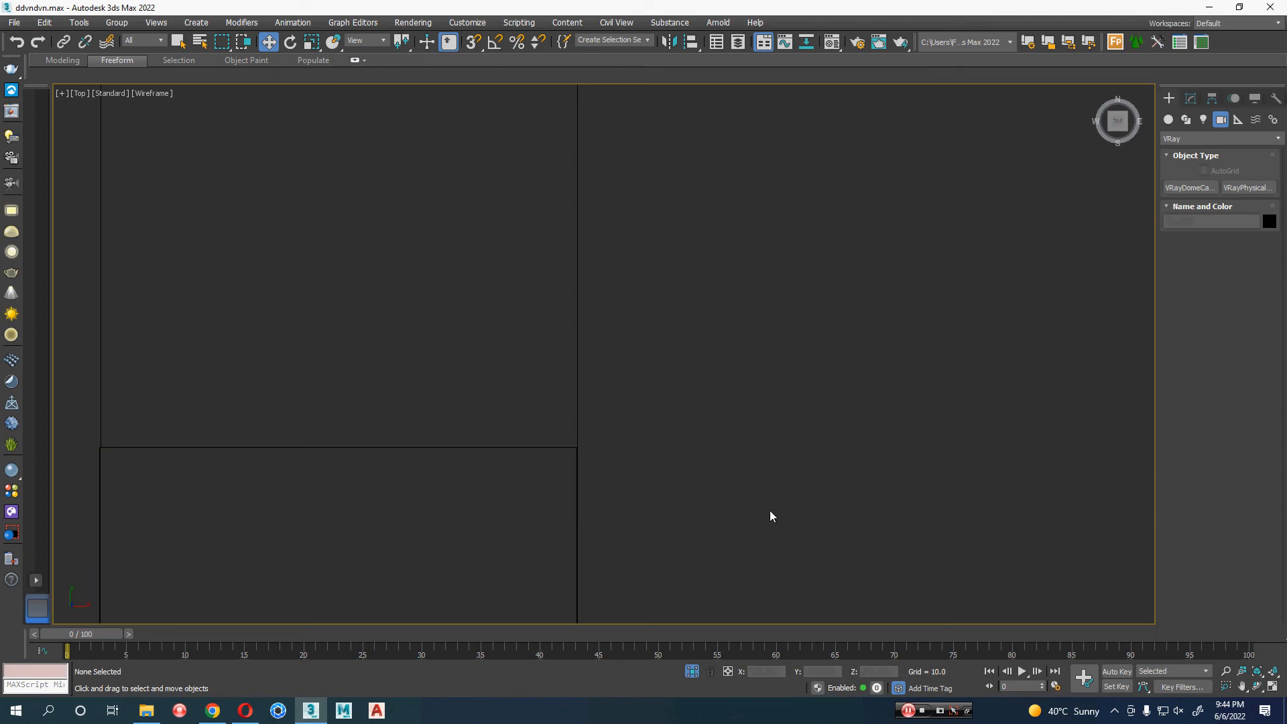
{"action": "left_click_drag", "start_coordinate": [59, 478], "coordinate": [104, 515]}
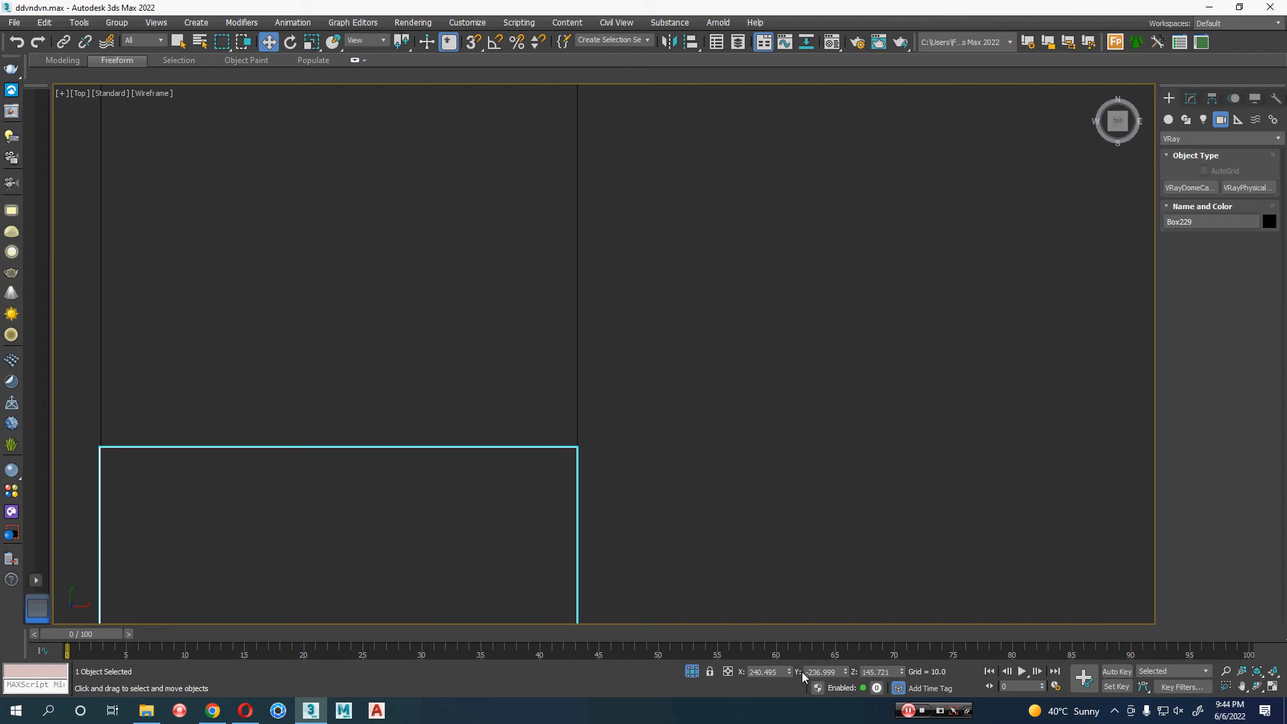
{"action": "left_click", "coordinate": [752, 523]}
{"action": "scroll", "coordinate": [752, 525], "scroll_direction": "down", "scroll_amount": 10}
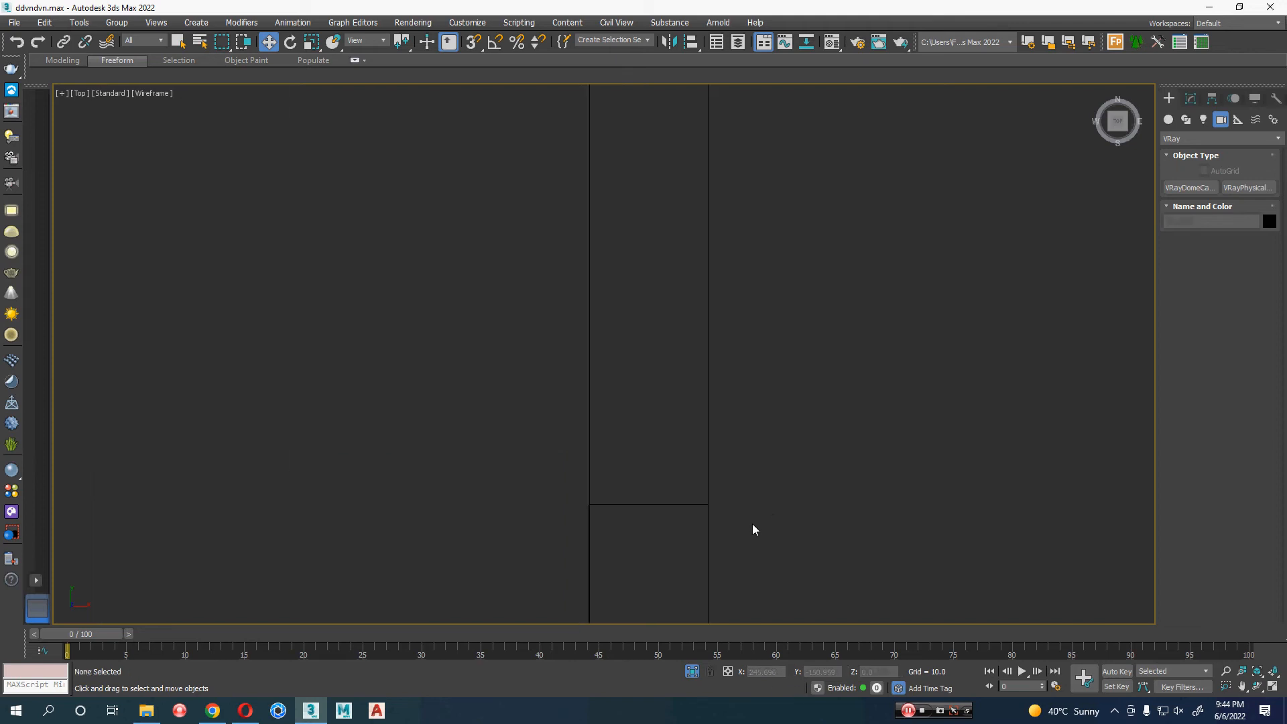
- Move the wall panel between the two end pieces about 13.2 units along negative Y, with edged faces displayed
{"action": "scroll", "coordinate": [752, 524], "scroll_direction": "down", "scroll_amount": 3}
{"action": "middle_click_drag", "start_coordinate": [752, 524], "coordinate": [646, 291]}
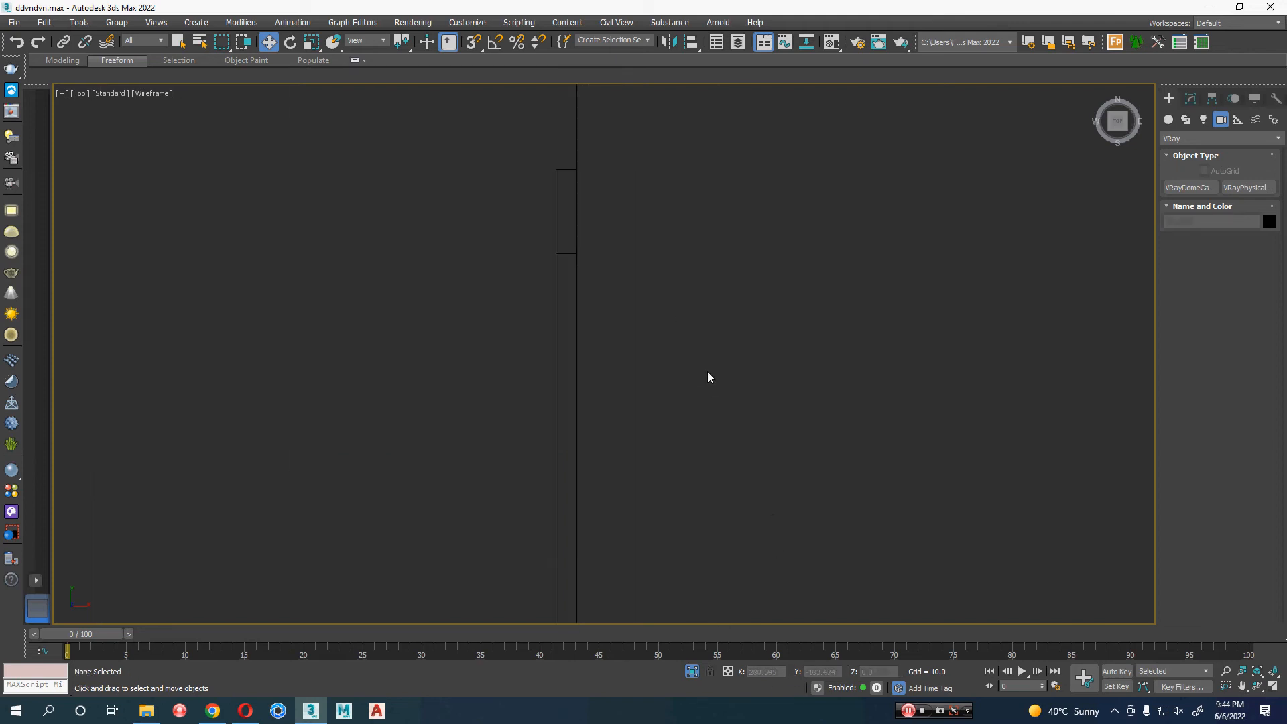
{"action": "key", "text": "p"}
{"action": "scroll", "coordinate": [704, 376], "scroll_direction": "down", "scroll_amount": 3}
{"action": "mouse_move", "coordinate": [726, 408]}
{"action": "middle_mouse_down", "text": "alt"}
{"action": "mouse_move", "coordinate": [734, 445]}
{"action": "mouse_move", "coordinate": [670, 497]}
{"action": "middle_mouse_up", "text": "alt"}
{"action": "left_click", "coordinate": [719, 441]}
{"action": "key", "text": "z"}
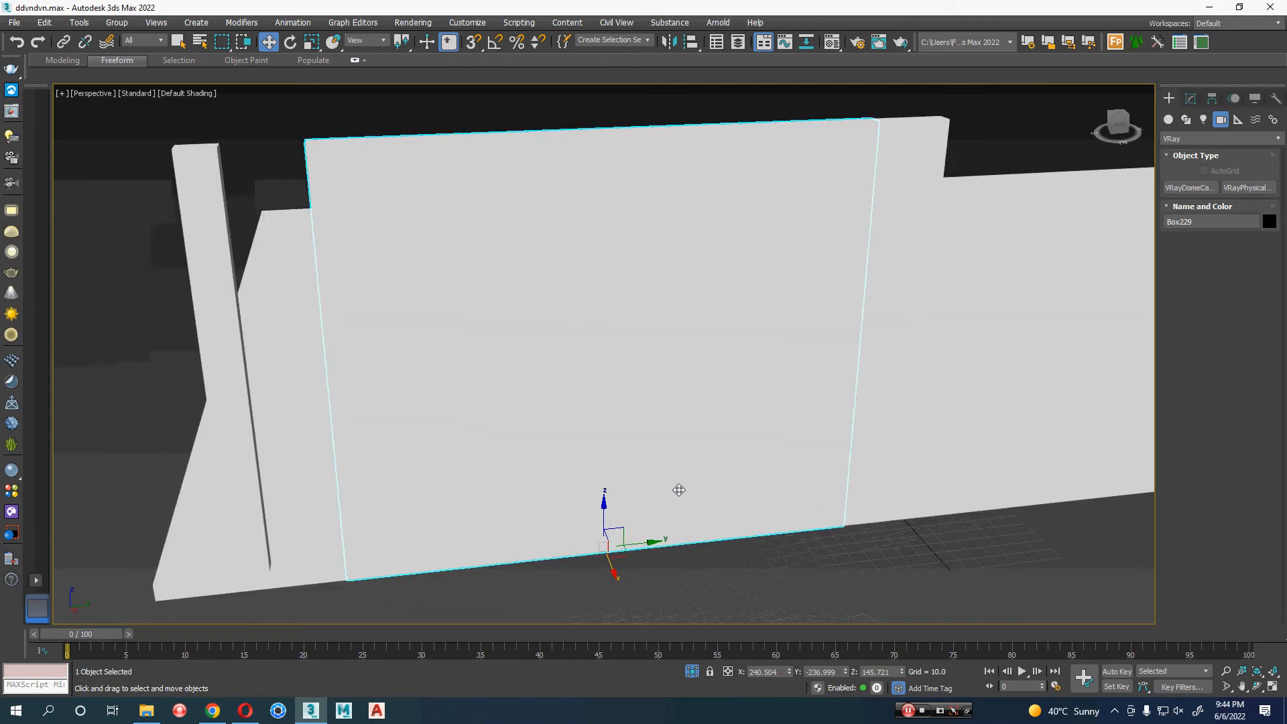
{"action": "key", "text": "F4"}
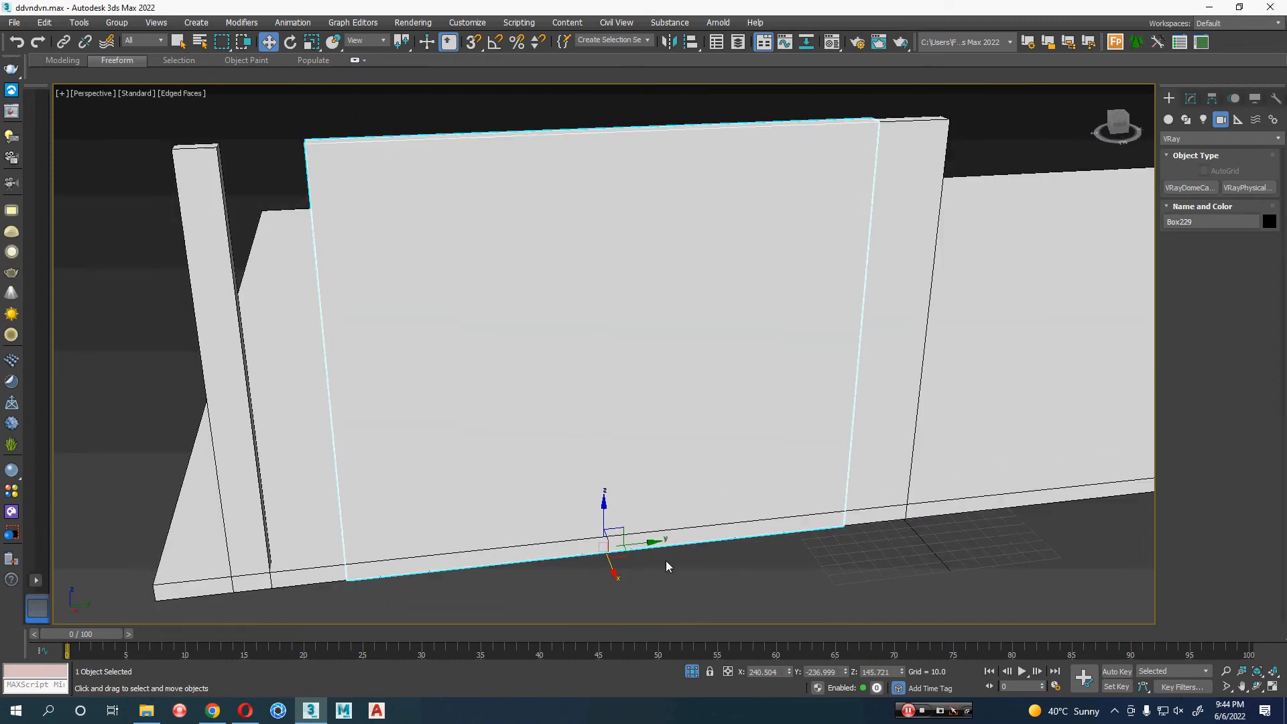
{"action": "left_click_drag", "start_coordinate": [644, 541], "coordinate": [606, 545]}
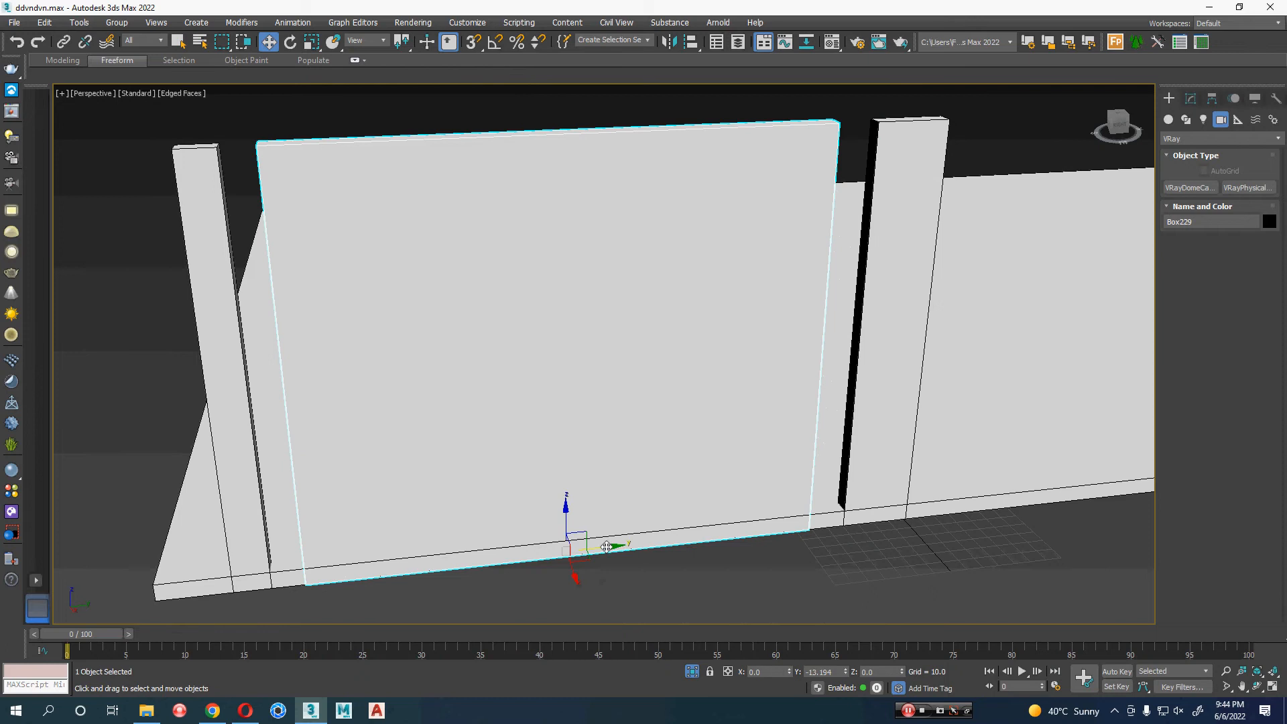
- Widen the wall panel to 198.028 and set its Y position to -249.332 so it fills the gap between the end pieces
{"action": "left_click", "coordinate": [1190, 98]}
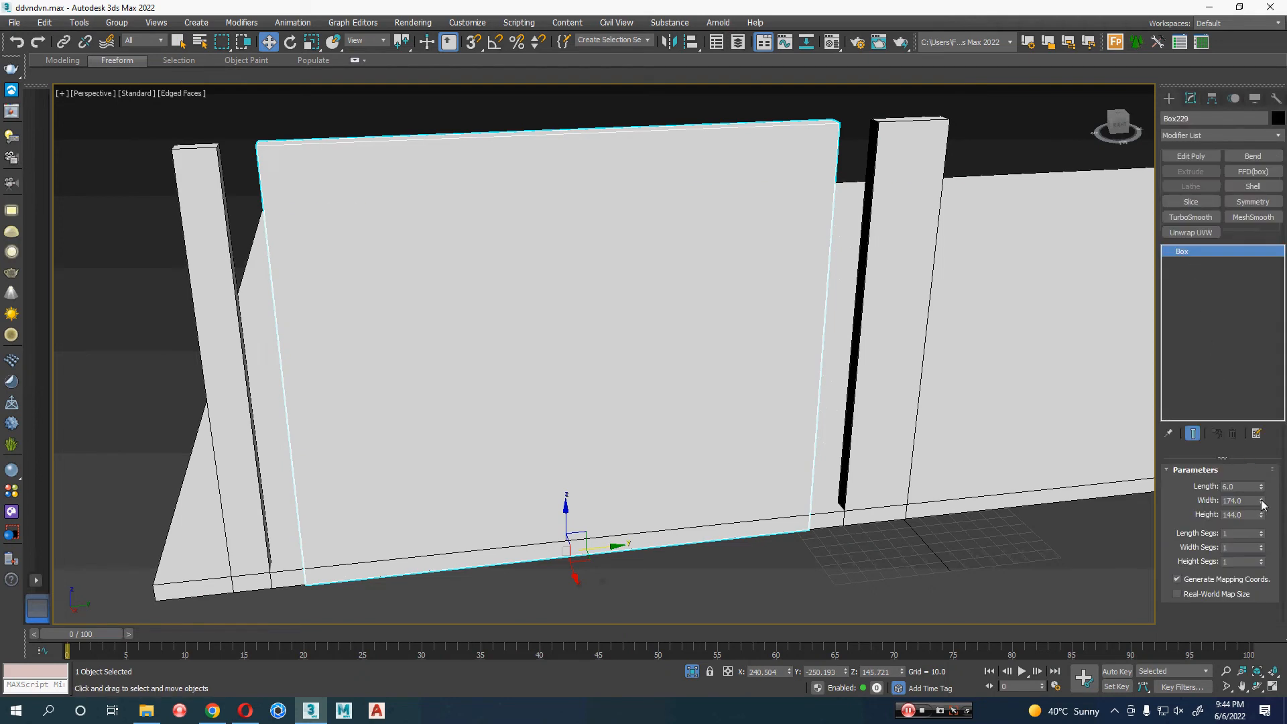
{"action": "left_click_drag", "start_coordinate": [1262, 504], "coordinate": [1263, 504]}
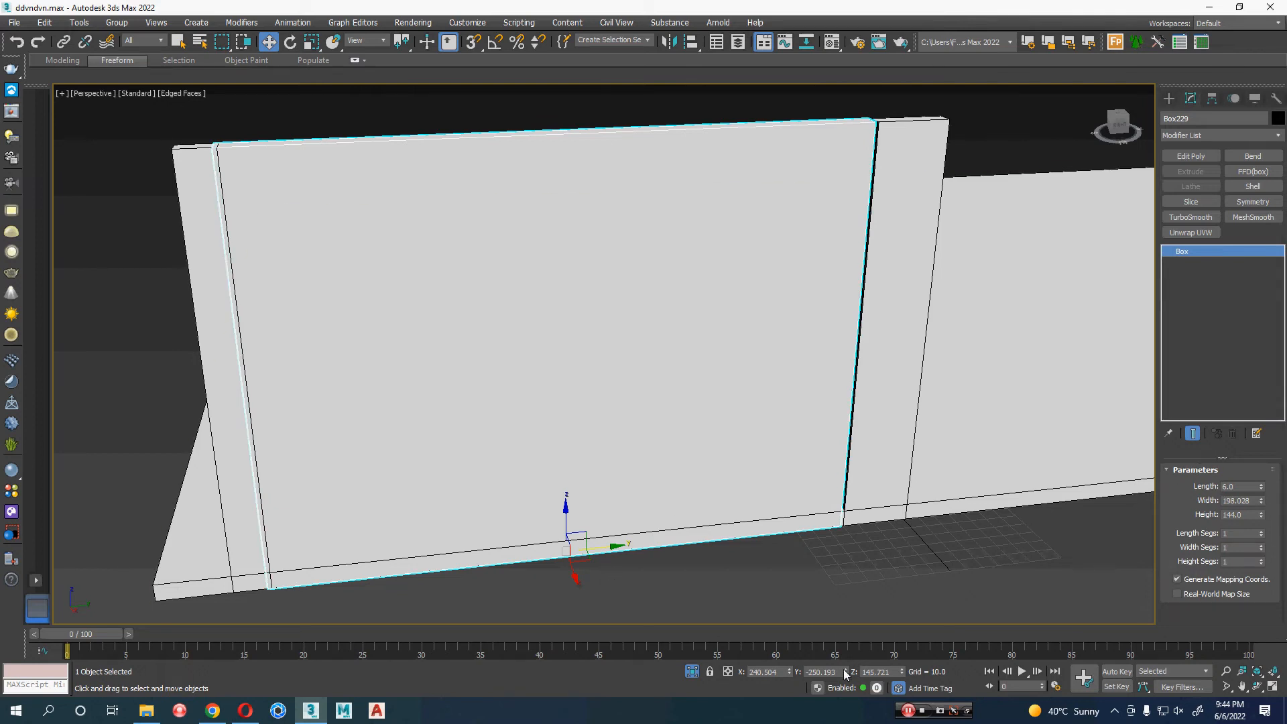
{"action": "left_click_drag", "start_coordinate": [846, 674], "coordinate": [846, 673]}
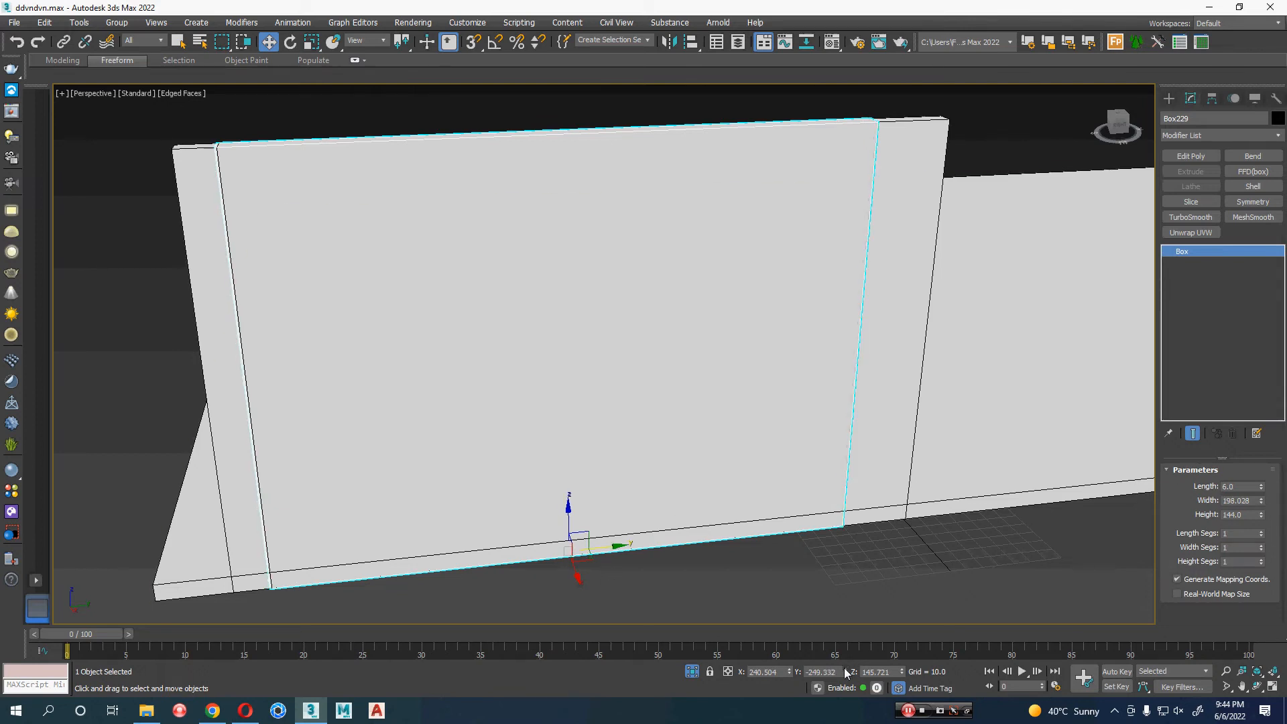
- Raise the wall panel and its two end pieces together by about 6.34 units to rest on top of the floor slab
{"action": "scroll", "coordinate": [722, 504], "scroll_direction": "down", "scroll_amount": 4}
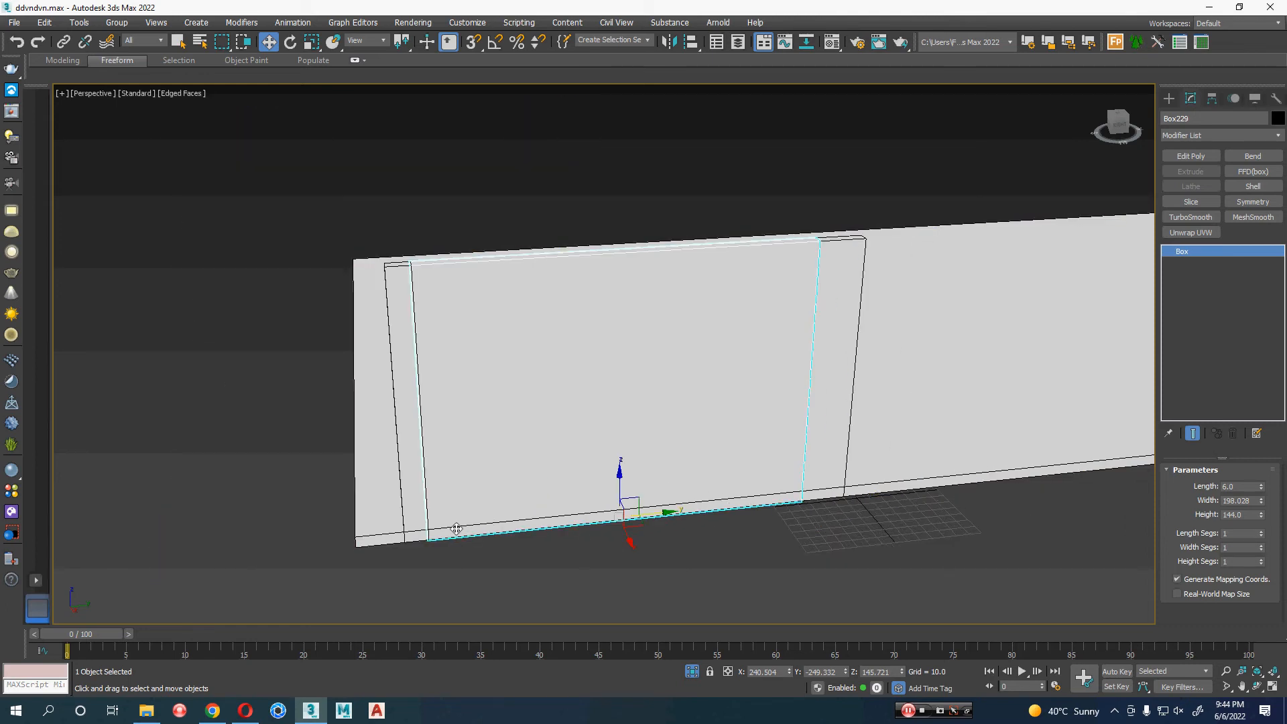
{"action": "middle_click_drag", "start_coordinate": [503, 561], "coordinate": [559, 555], "text": "alt"}
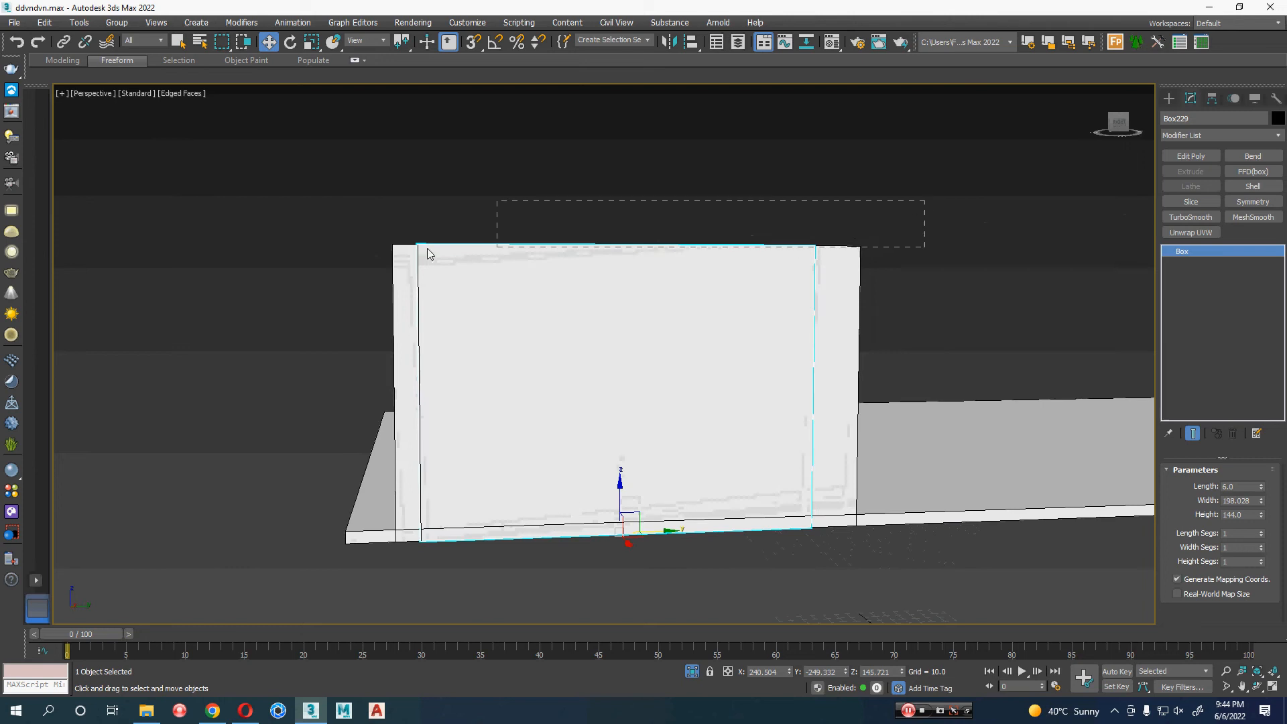
{"action": "left_click_drag", "start_coordinate": [428, 253], "coordinate": [427, 256]}
{"action": "key", "text": "f"}
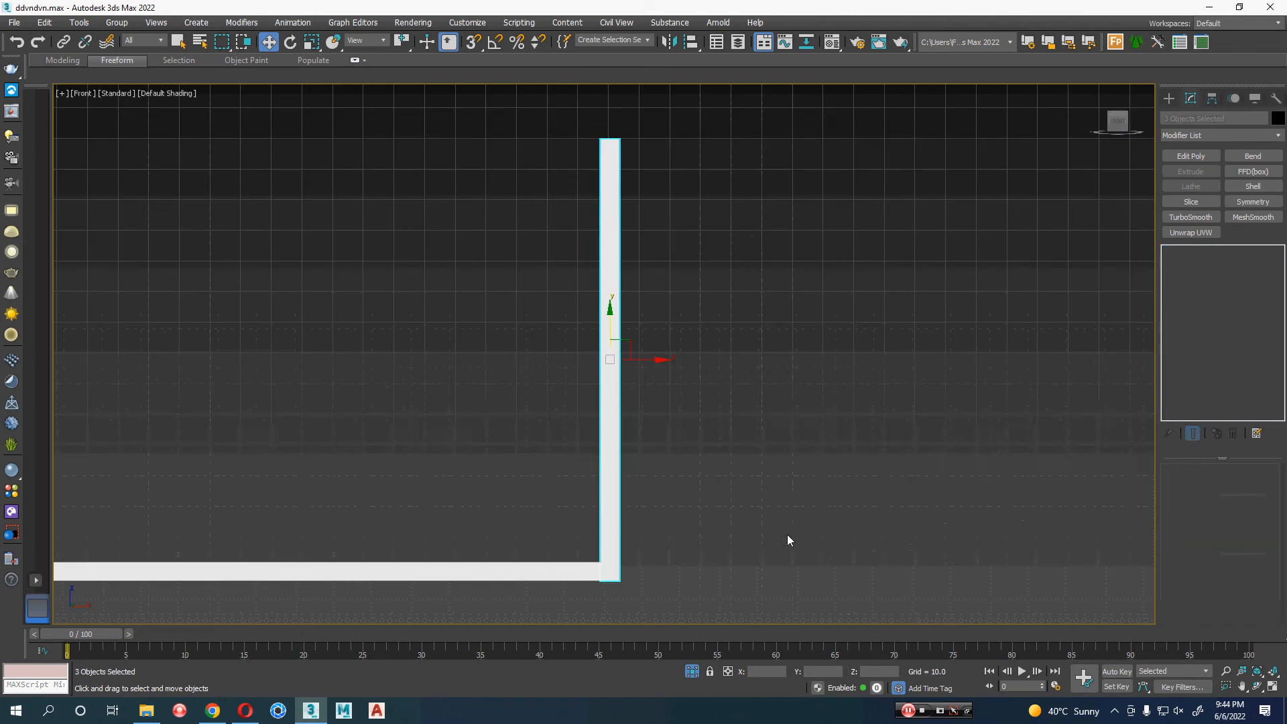
{"action": "key", "text": "F3"}
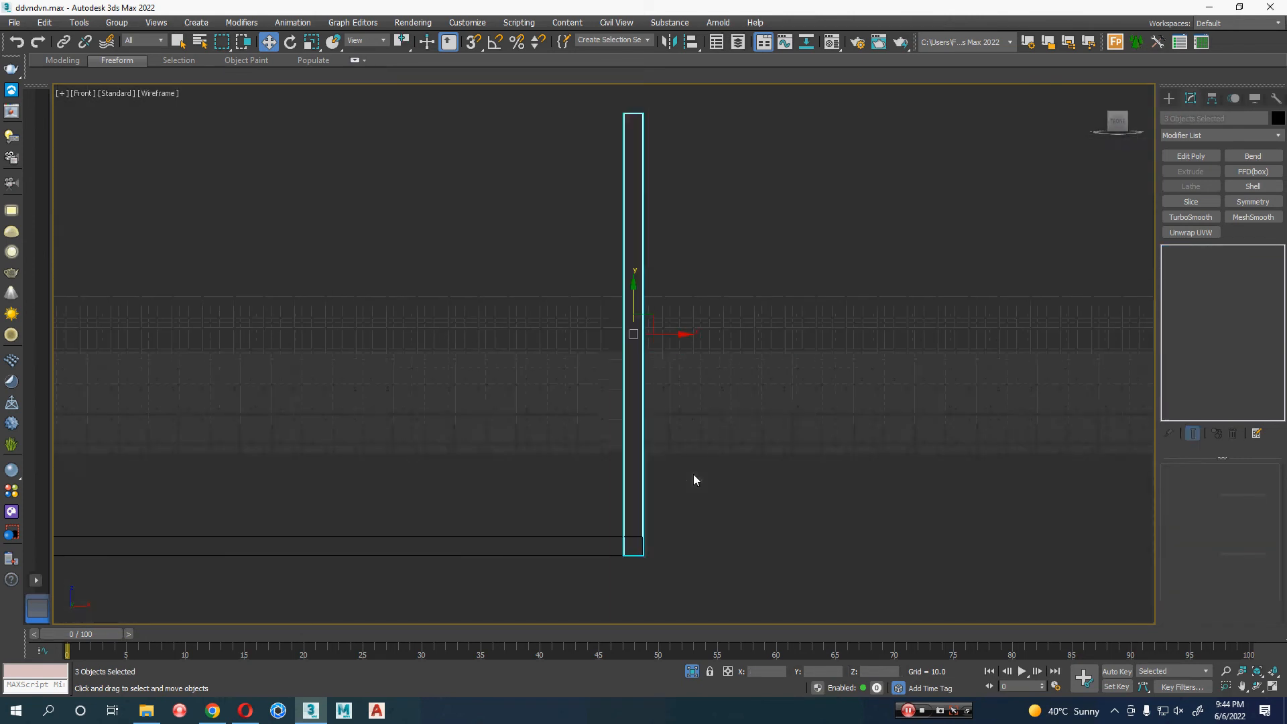
{"action": "left_click_drag", "start_coordinate": [633, 296], "coordinate": [632, 276]}
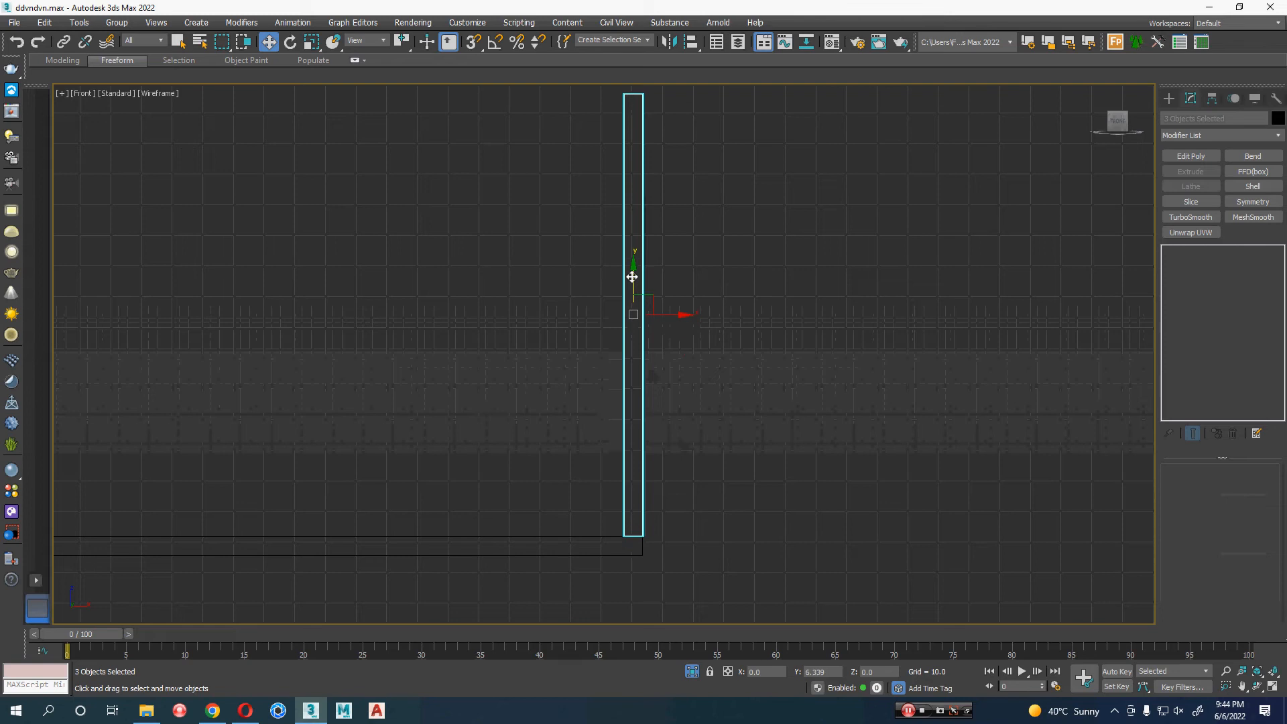
{"action": "key", "text": "p"}
{"action": "scroll", "coordinate": [762, 429], "scroll_direction": "down", "scroll_amount": 3}
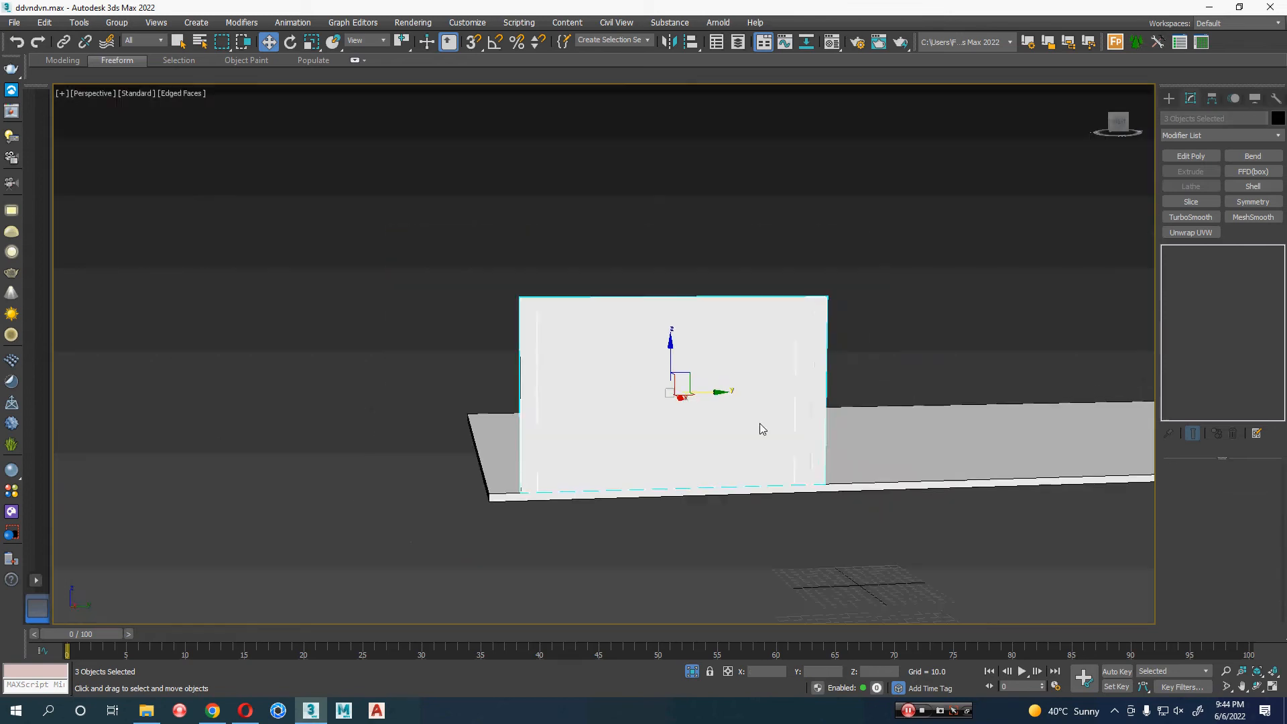
{"action": "left_click", "coordinate": [802, 543]}
- Add an Edit Poly modifier to the middle wall panel and select its two large opposite faces
{"action": "scroll", "coordinate": [560, 474], "scroll_direction": "up", "scroll_amount": 3}
{"action": "middle_click_drag", "start_coordinate": [560, 474], "coordinate": [551, 568], "text": "alt"}
{"action": "left_click", "coordinate": [491, 394]}
{"action": "scroll", "coordinate": [517, 403], "scroll_direction": "up", "scroll_amount": 5}
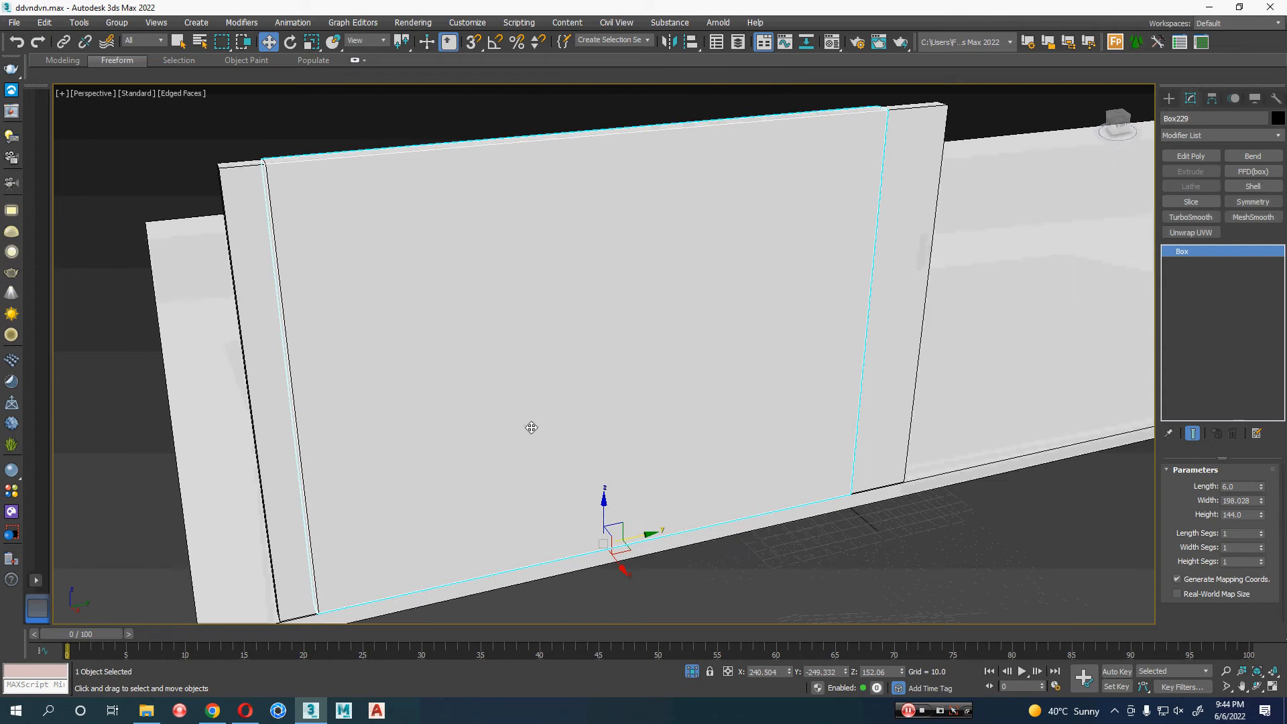
{"action": "left_click", "coordinate": [1190, 155]}
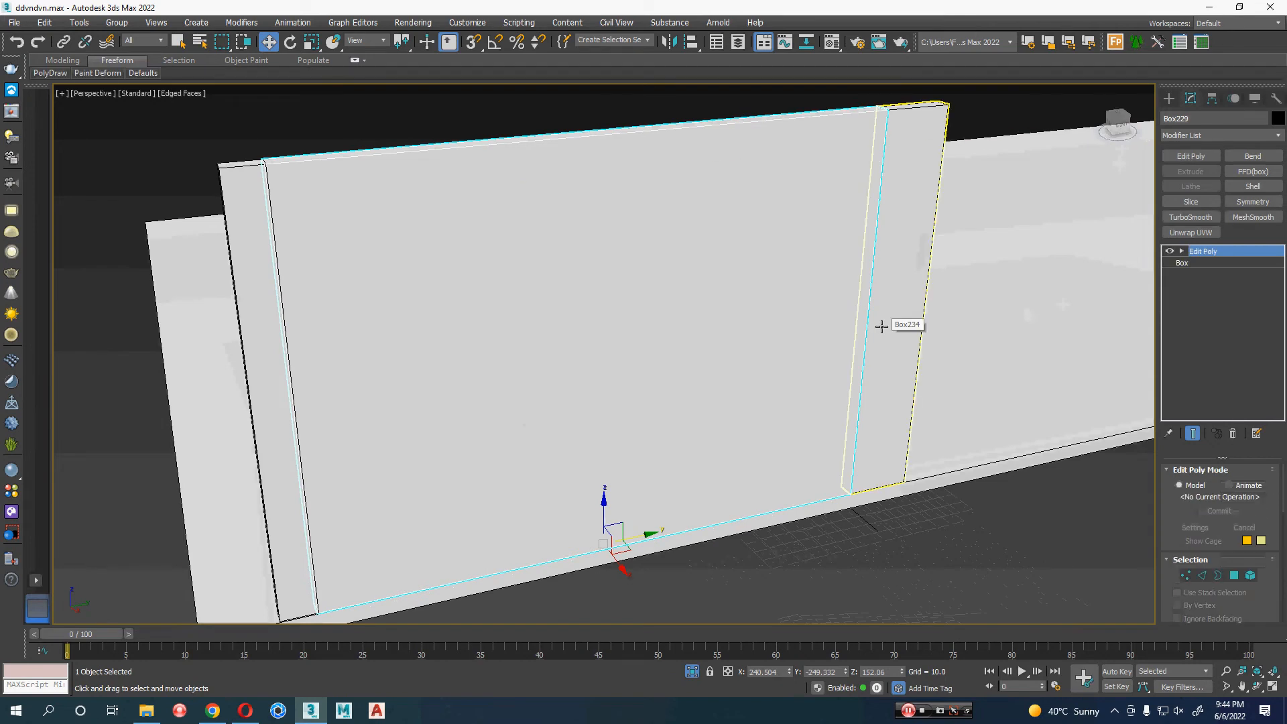
{"action": "key", "text": "4"}
{"action": "left_click", "coordinate": [586, 393]}
{"action": "middle_click_drag", "start_coordinate": [586, 393], "coordinate": [658, 359], "text": "alt"}
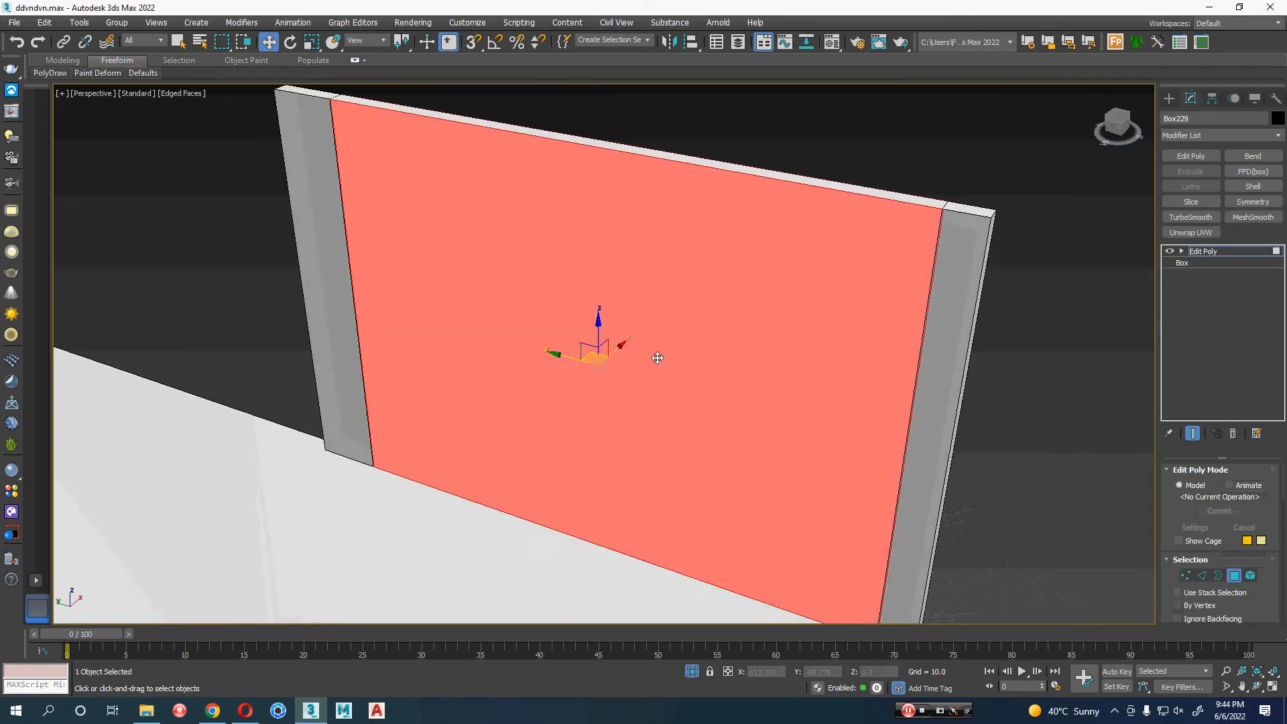
{"action": "scroll", "coordinate": [671, 420], "scroll_direction": "up", "scroll_amount": 3}
{"action": "middle_click_drag", "start_coordinate": [671, 420], "coordinate": [615, 362], "text": "alt"}
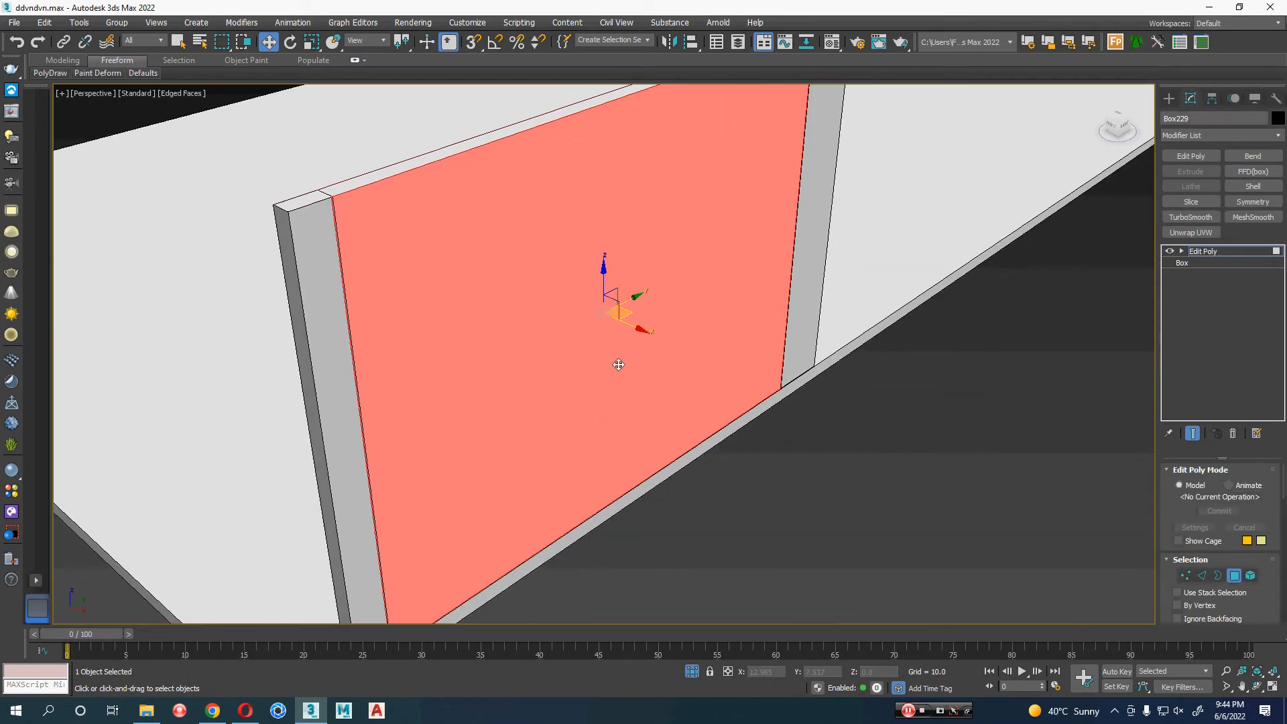
{"action": "key", "text": "F2"}
{"action": "scroll", "coordinate": [618, 365], "scroll_direction": "down", "scroll_amount": 3}
- Bevel the panel's two selected faces with height 0 and outline -4.13 to form an inner border
{"action": "right_click", "coordinate": [589, 337]}
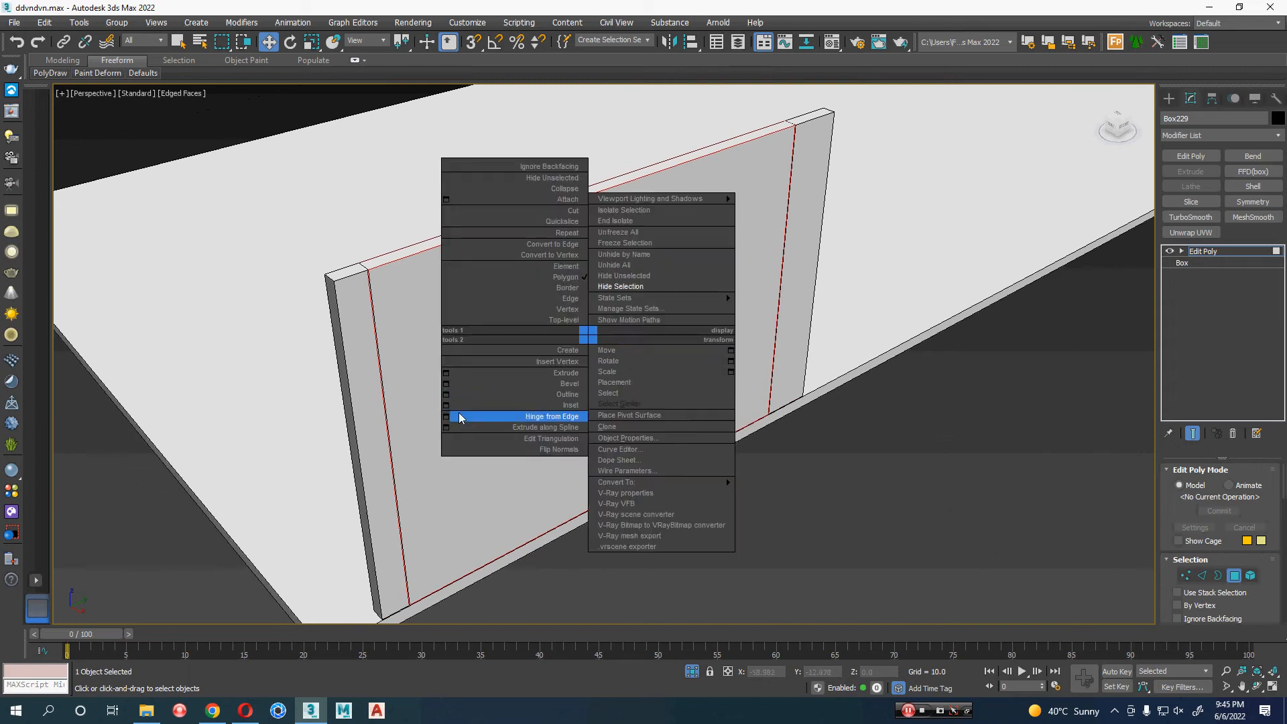
{"action": "left_click", "coordinate": [444, 394]}
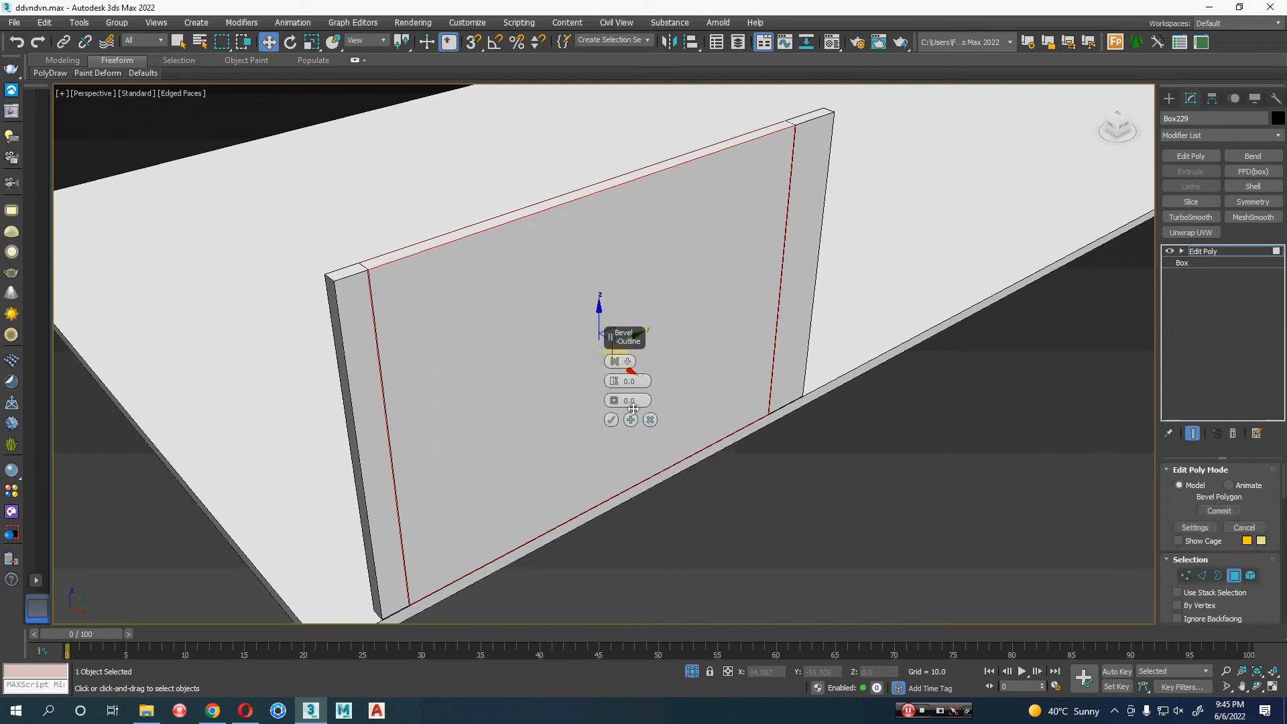
{"action": "left_click_drag", "start_coordinate": [614, 372], "coordinate": [625, 419]}
{"action": "right_click", "coordinate": [614, 381]}
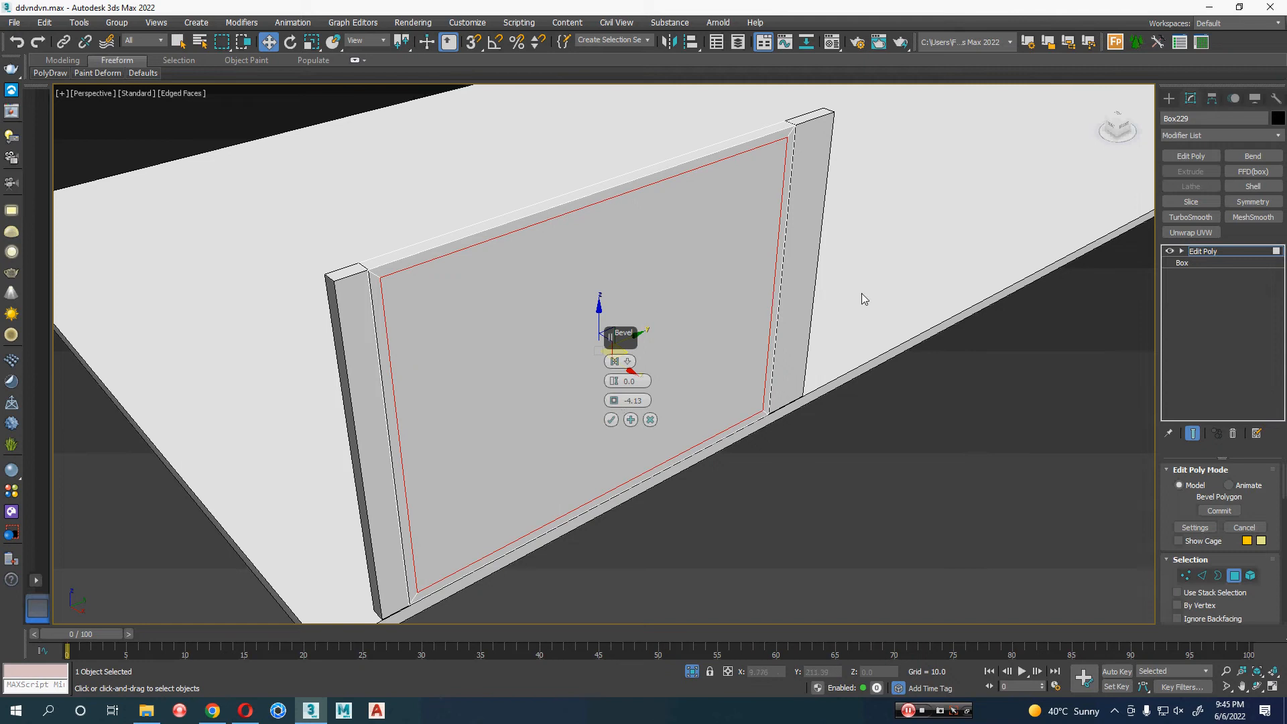
{"action": "left_click", "coordinate": [611, 420]}
- Bridge the two inset faces to cut a rectangular opening through the wall panel
{"action": "left_click", "coordinate": [558, 288]}
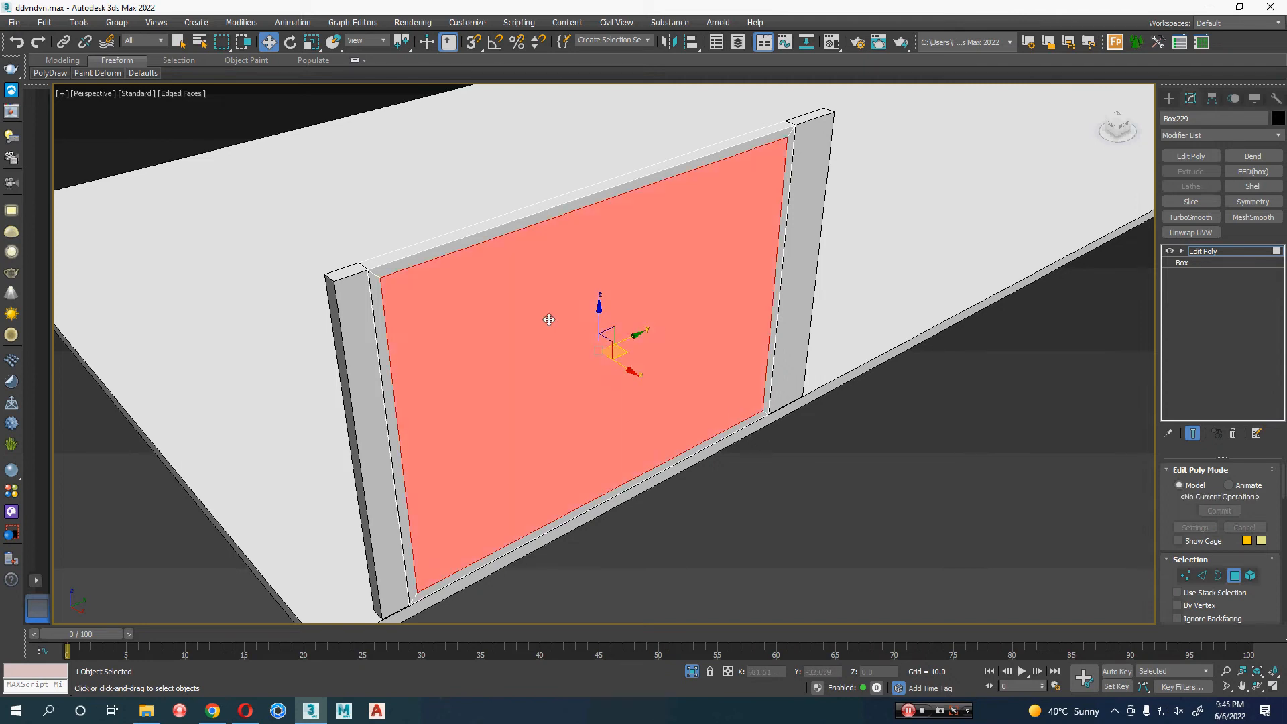
{"action": "scroll", "coordinate": [1176, 578], "scroll_direction": "down", "scroll_amount": 5}
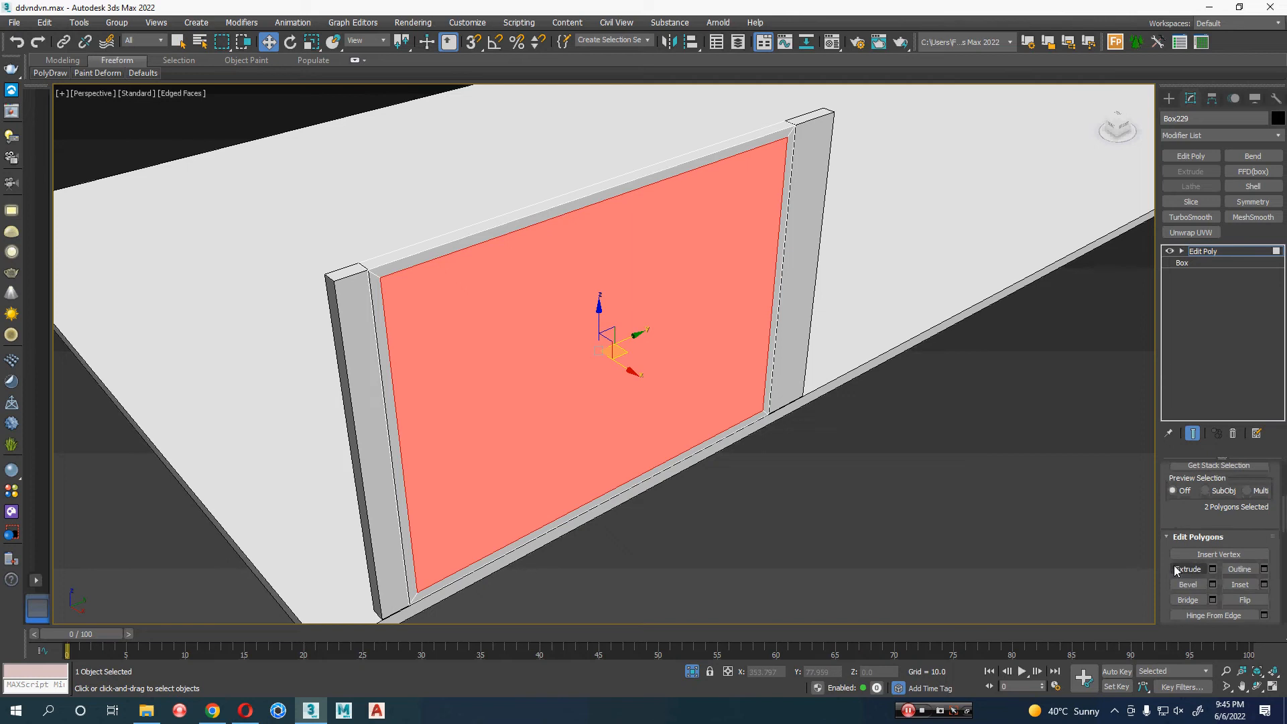
{"action": "left_click", "coordinate": [1186, 580]}
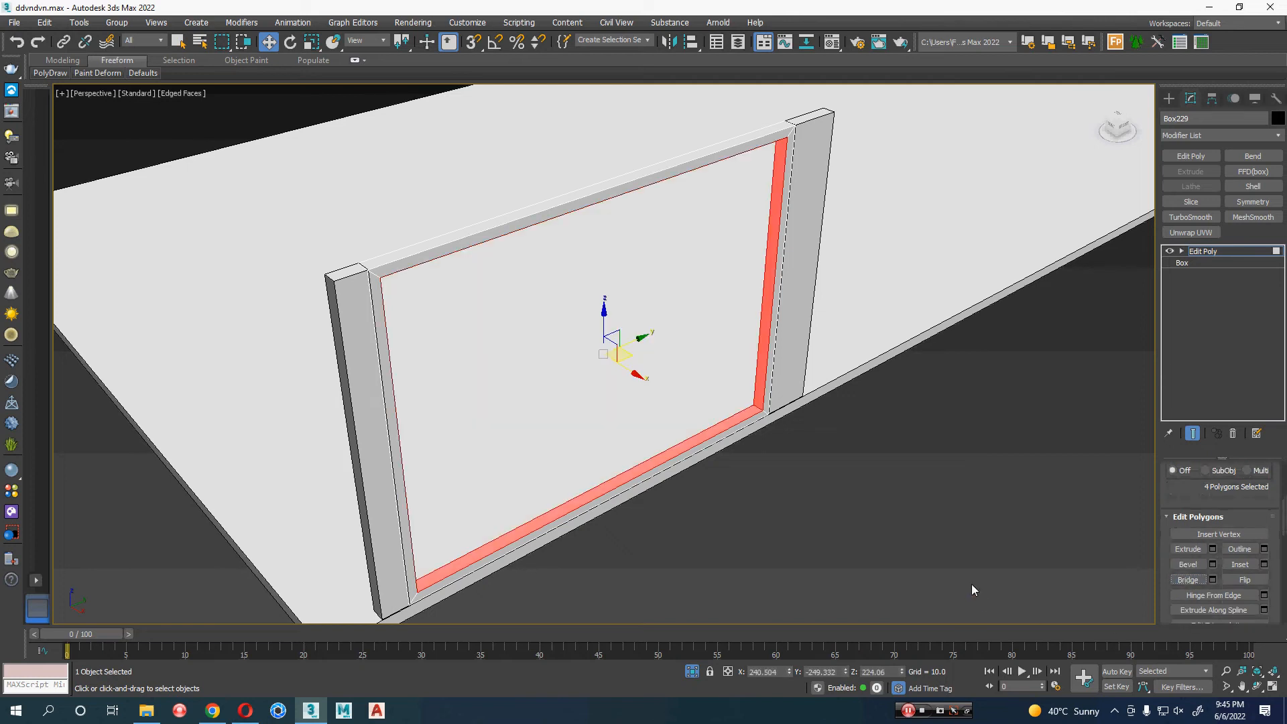
- Select the ring of four corner edges inside the opening and connect them with a loop around its inner faces
{"action": "key", "text": "2"}
{"action": "left_click", "coordinate": [752, 407]}
{"action": "scroll", "coordinate": [769, 463], "scroll_direction": "up", "scroll_amount": 6}
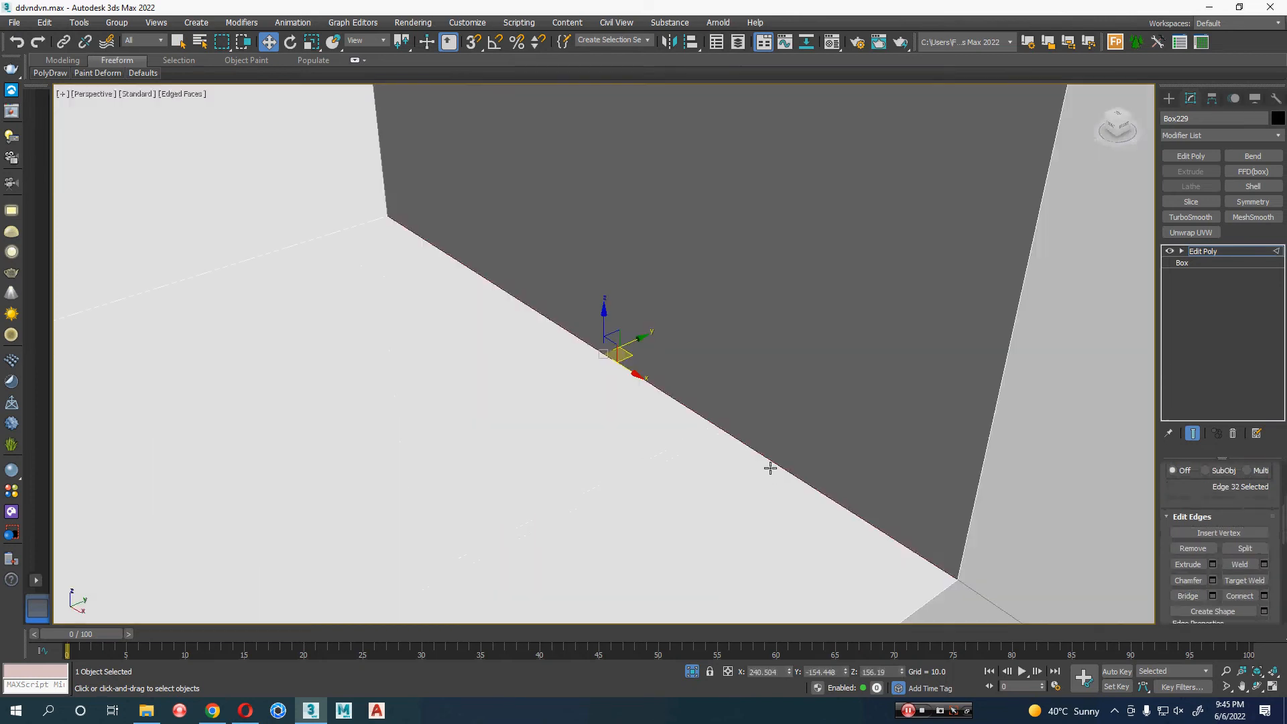
{"action": "scroll", "coordinate": [777, 445], "scroll_direction": "down", "scroll_amount": 3}
{"action": "middle_click_drag", "start_coordinate": [773, 305], "coordinate": [756, 561]}
{"action": "scroll", "coordinate": [756, 560], "scroll_direction": "down", "scroll_amount": 6}
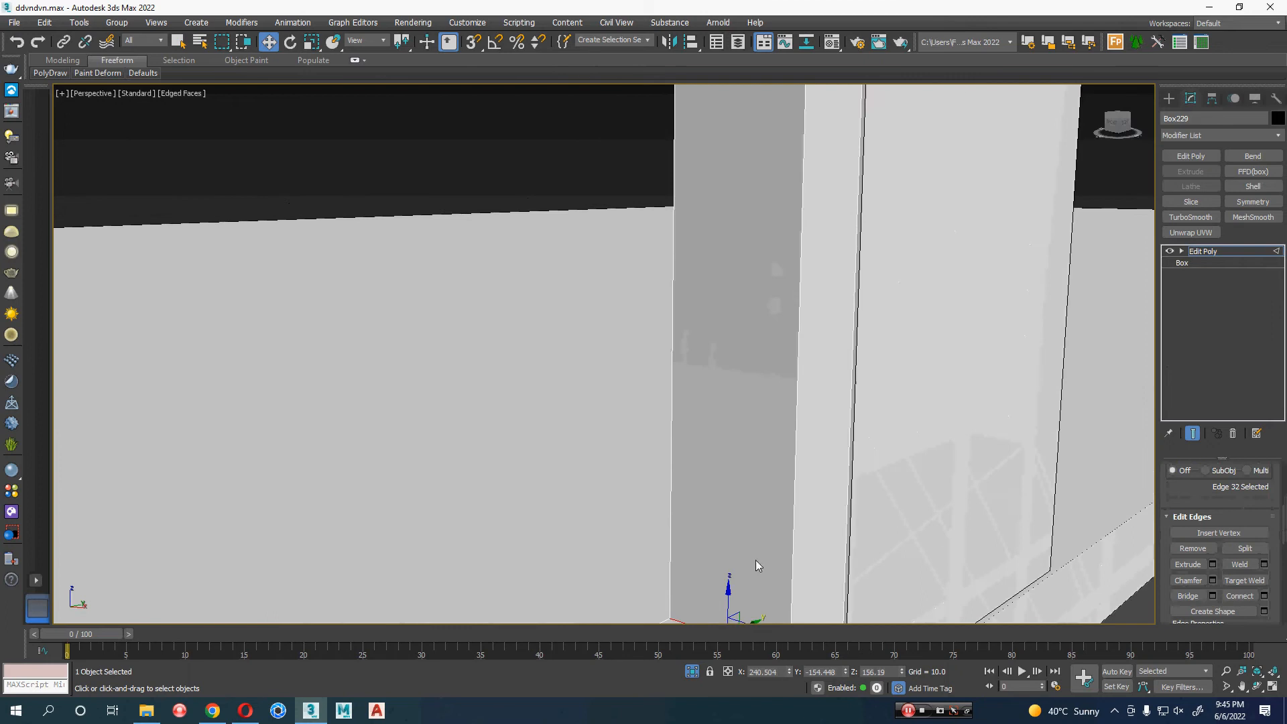
{"action": "middle_click_drag", "start_coordinate": [769, 507], "coordinate": [758, 179], "text": "alt"}
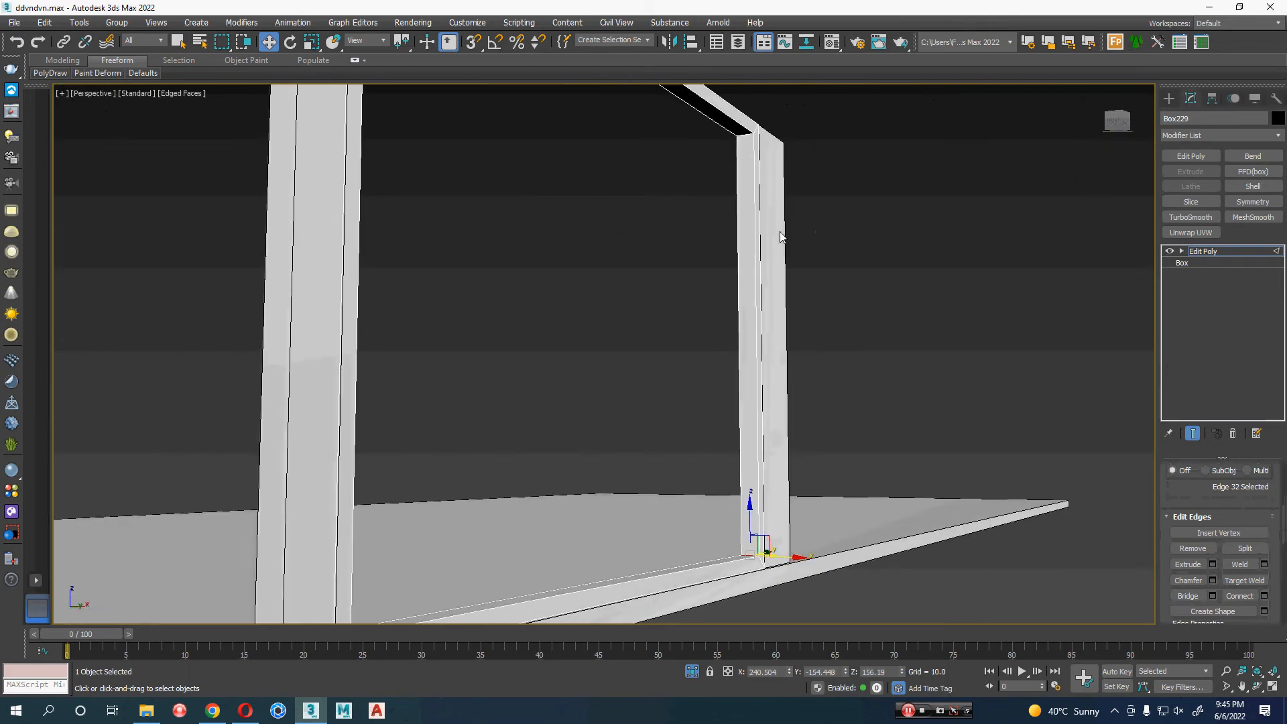
{"action": "left_click", "coordinate": [746, 135], "text": "ctrl"}
{"action": "key", "text": "alt+r"}
{"action": "middle_click_drag", "start_coordinate": [786, 342], "coordinate": [726, 414], "text": "alt"}
{"action": "right_click", "coordinate": [726, 414]}
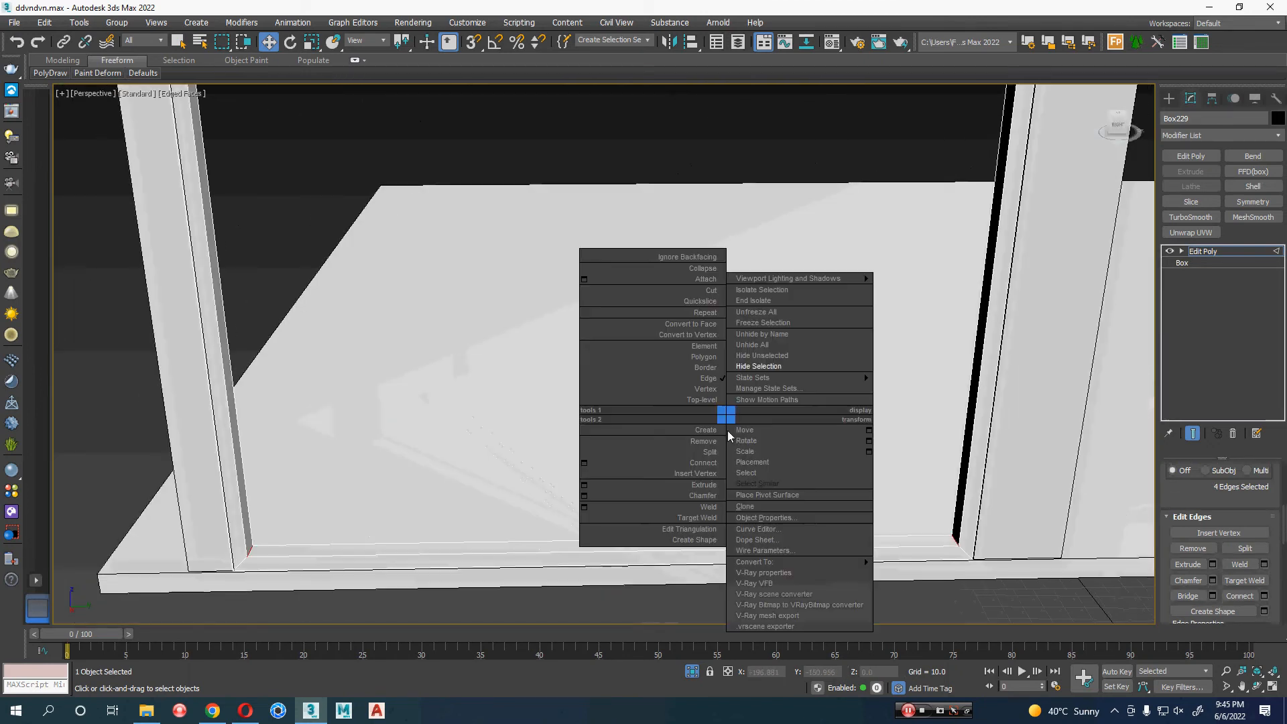
{"action": "left_click", "coordinate": [668, 462]}
{"action": "middle_click_drag", "start_coordinate": [597, 592], "coordinate": [550, 583], "text": "alt"}
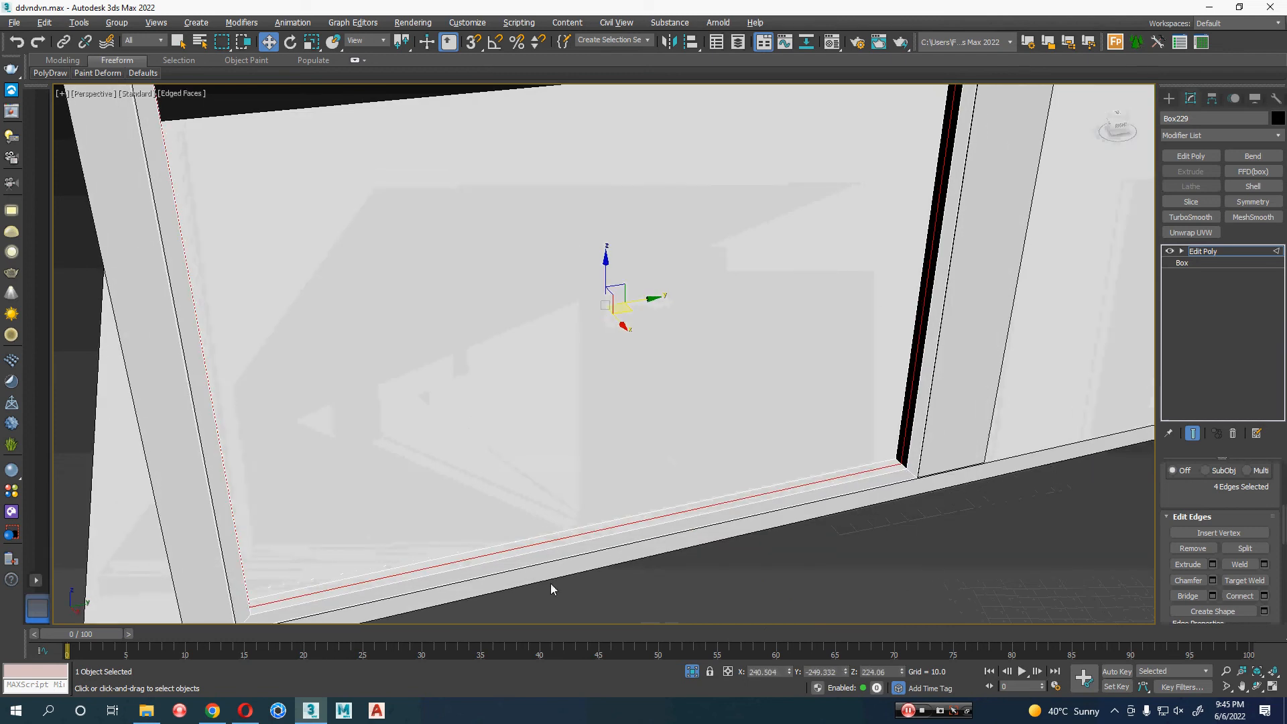
- Create a linear shape from the new edge loop inside the panel's opening
{"action": "scroll", "coordinate": [1263, 522], "scroll_direction": "down", "scroll_amount": 6}
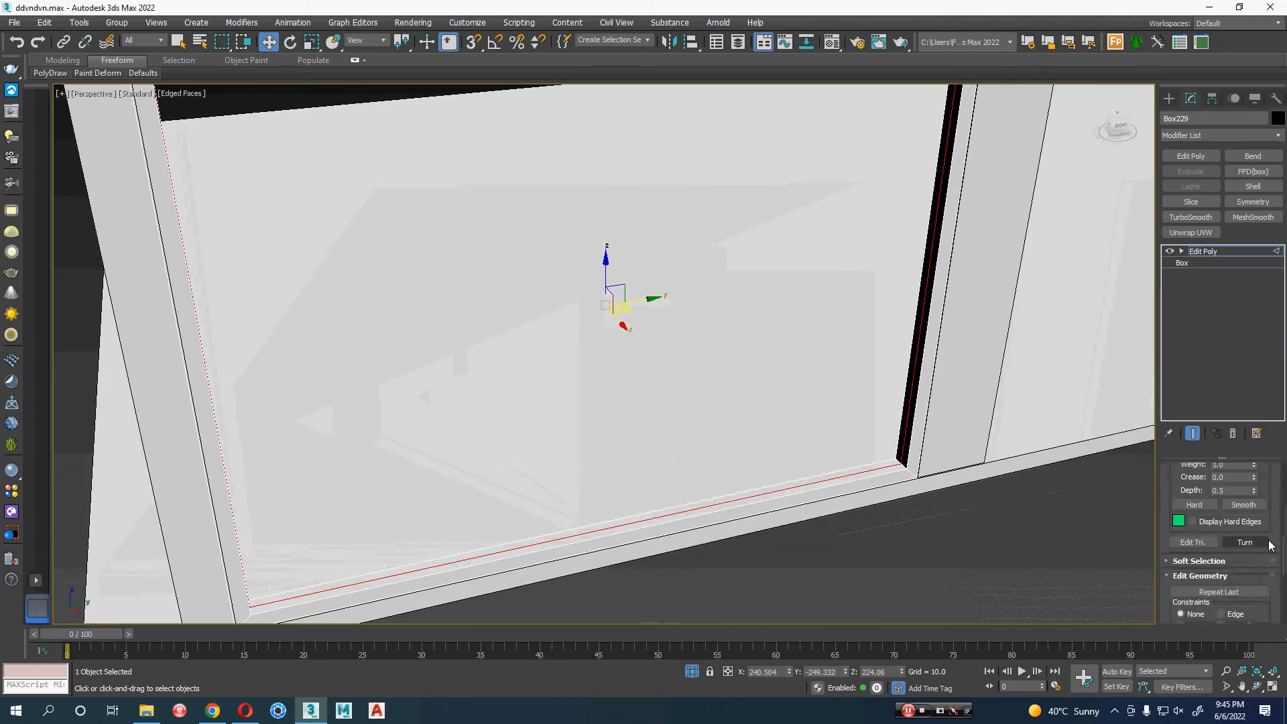
{"action": "scroll", "coordinate": [1275, 586], "scroll_direction": "up", "scroll_amount": 1}
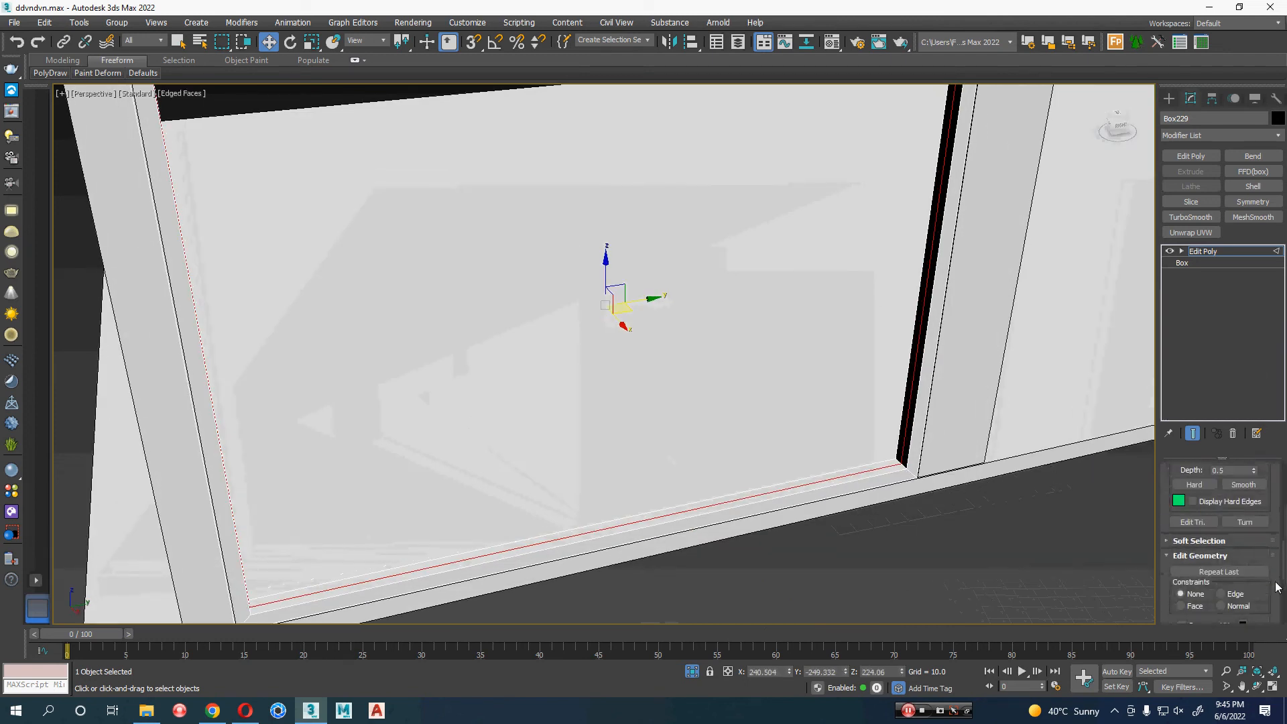
{"action": "scroll", "coordinate": [1276, 587], "scroll_direction": "down", "scroll_amount": 8}
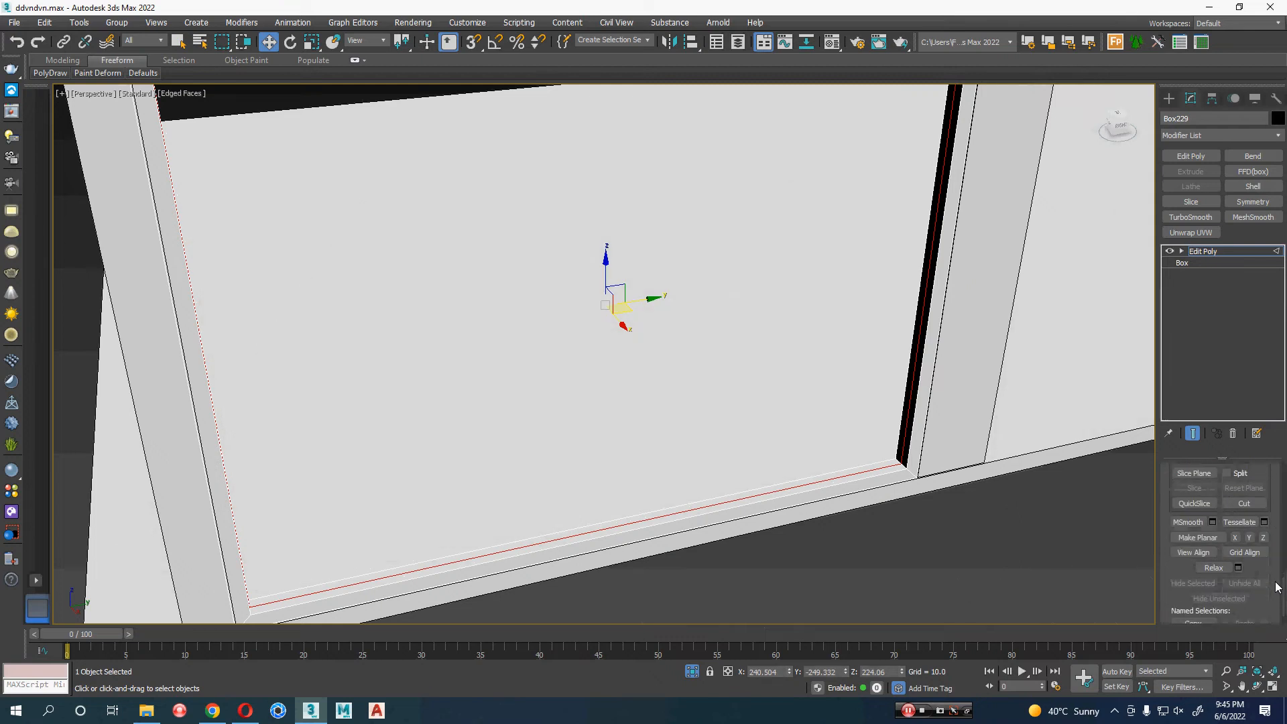
{"action": "scroll", "coordinate": [1275, 587], "scroll_direction": "up", "scroll_amount": 8}
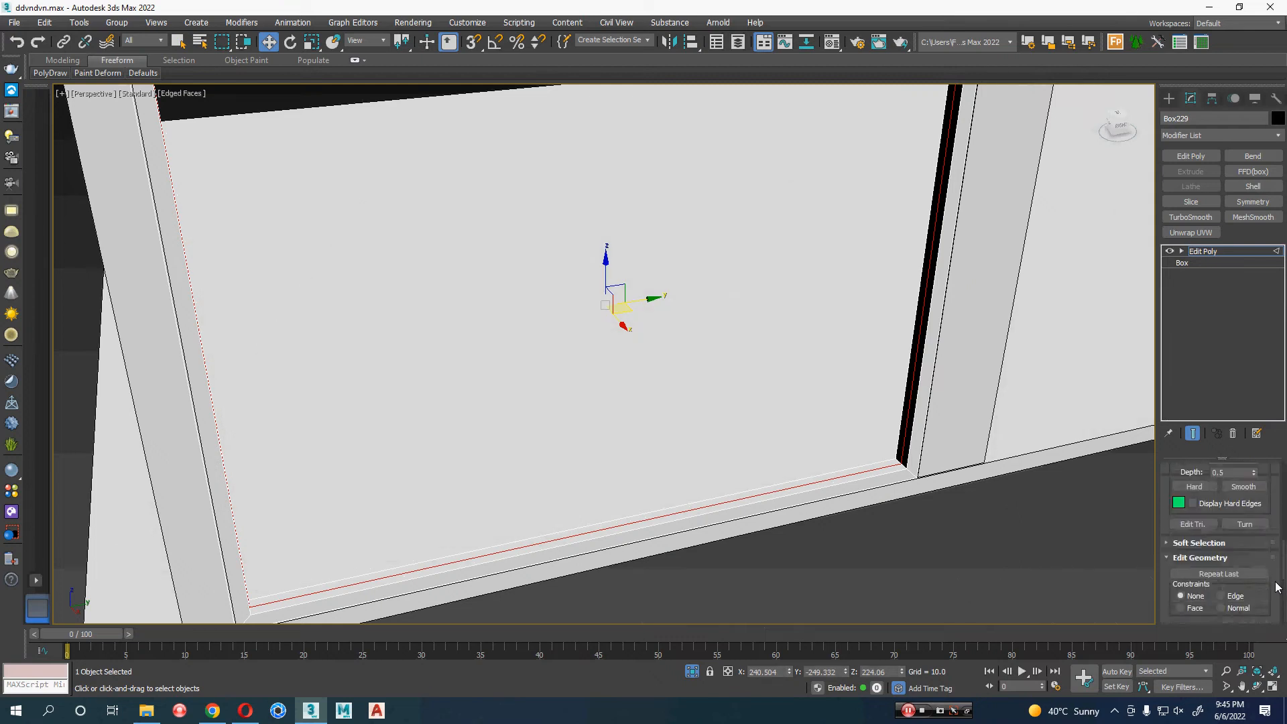
{"action": "scroll", "coordinate": [1276, 587], "scroll_direction": "up", "scroll_amount": 4}
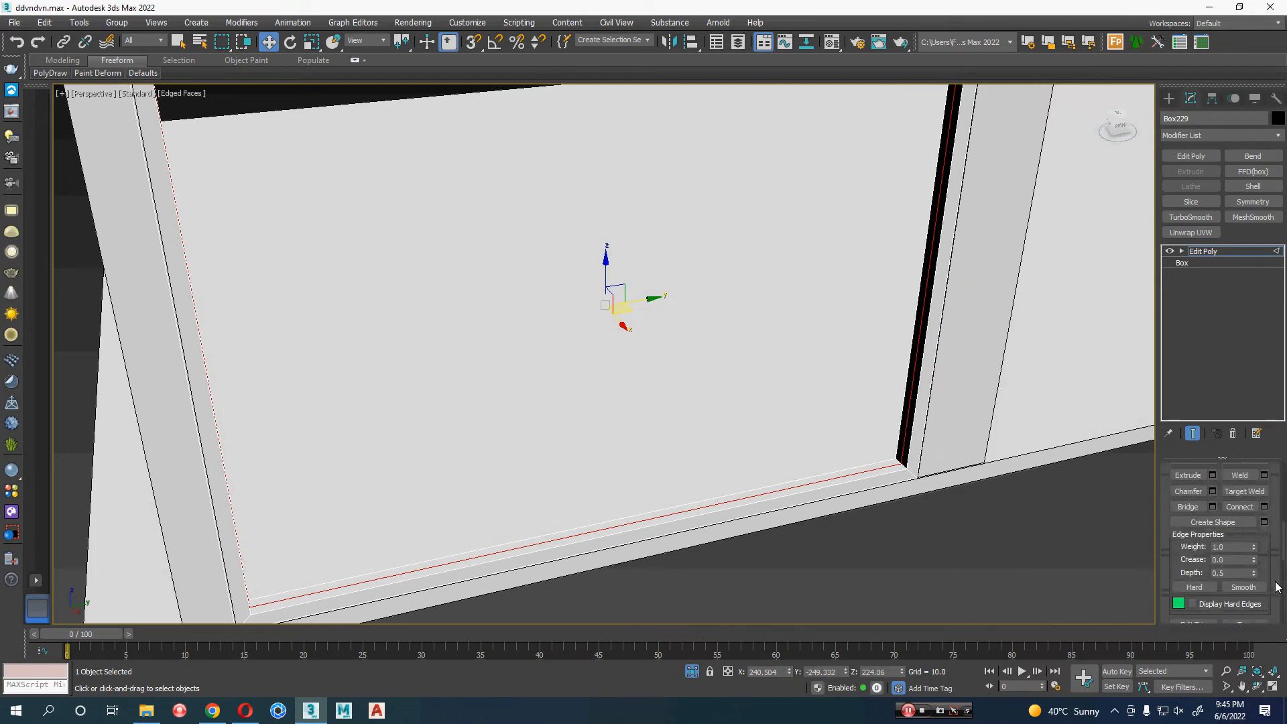
{"action": "left_click", "coordinate": [1265, 523]}
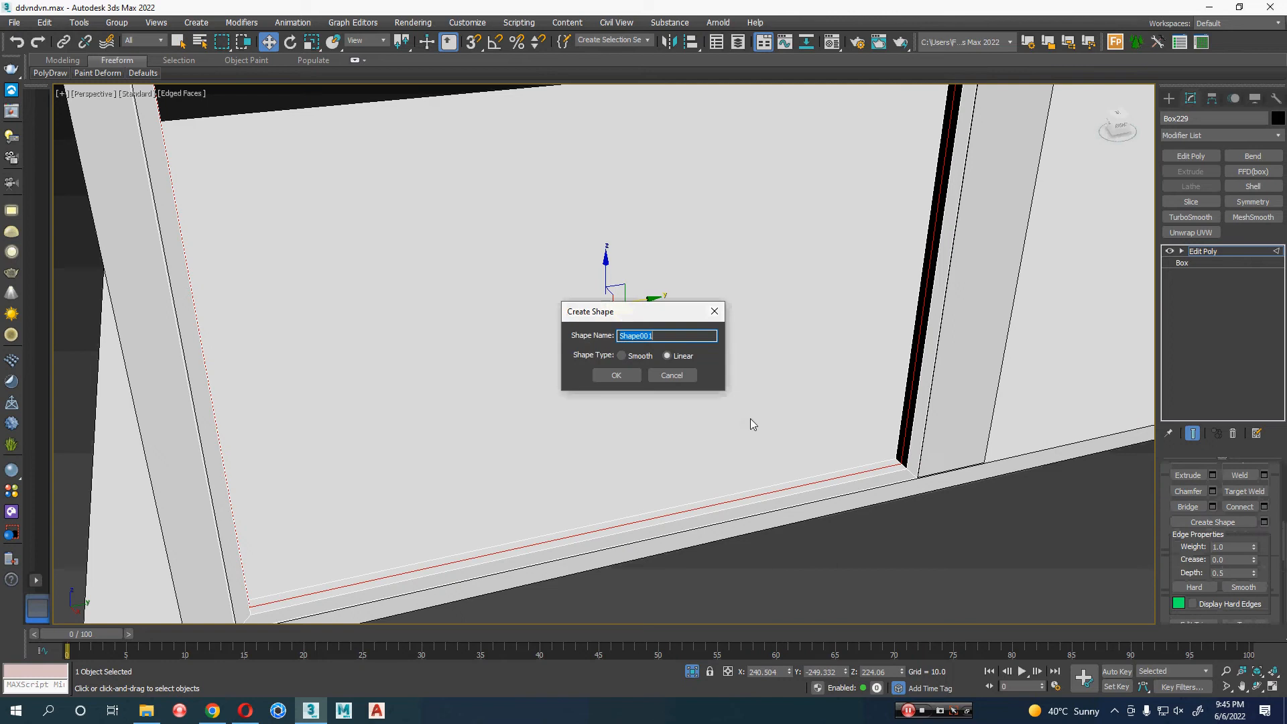
{"action": "left_click", "coordinate": [669, 356]}
{"action": "left_click", "coordinate": [616, 376]}
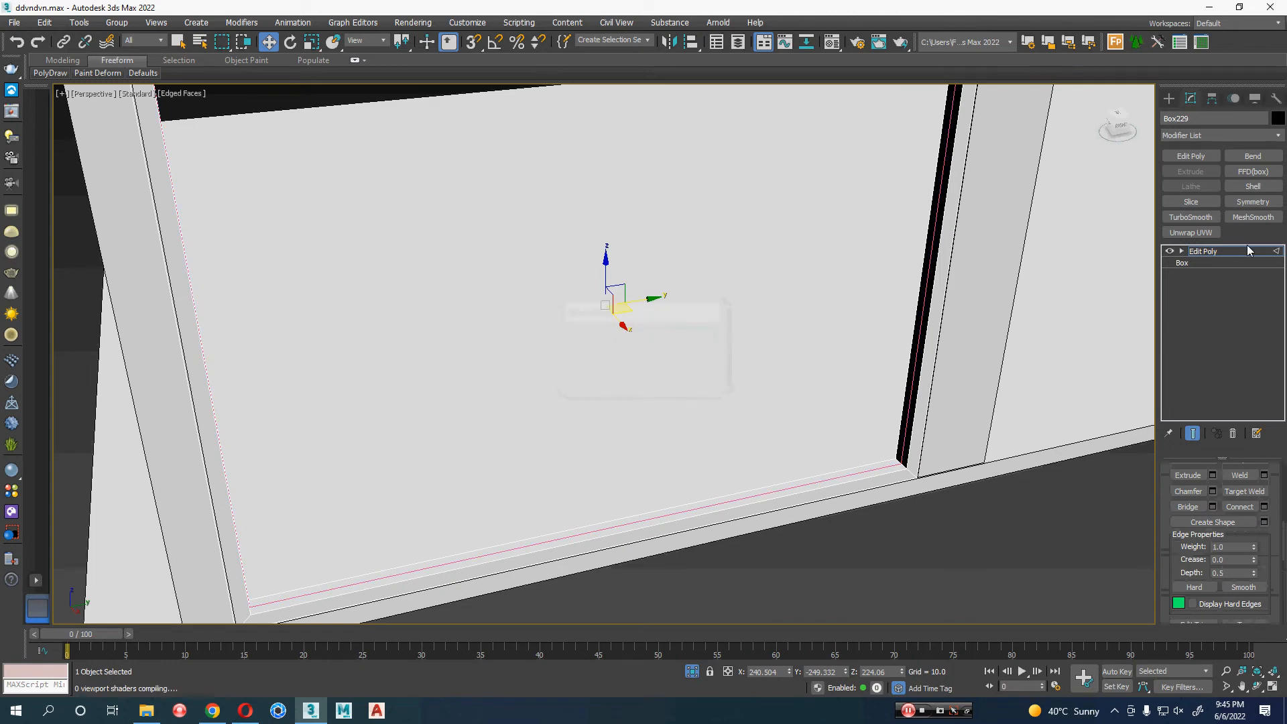
- Select the linear shape inside the panel's opening and try extruding it by an amount of 3
{"action": "left_click", "coordinate": [1248, 251]}
{"action": "left_click", "coordinate": [821, 480]}
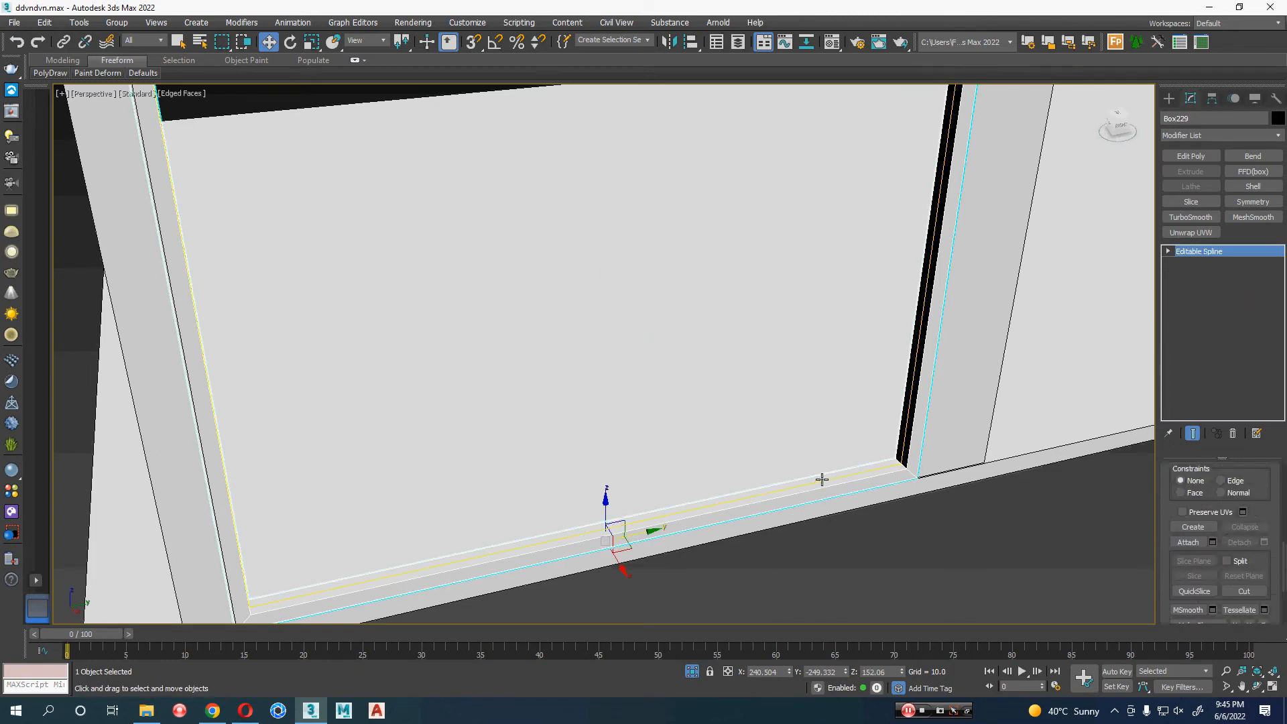
{"action": "scroll", "coordinate": [897, 529], "scroll_direction": "down", "scroll_amount": 5}
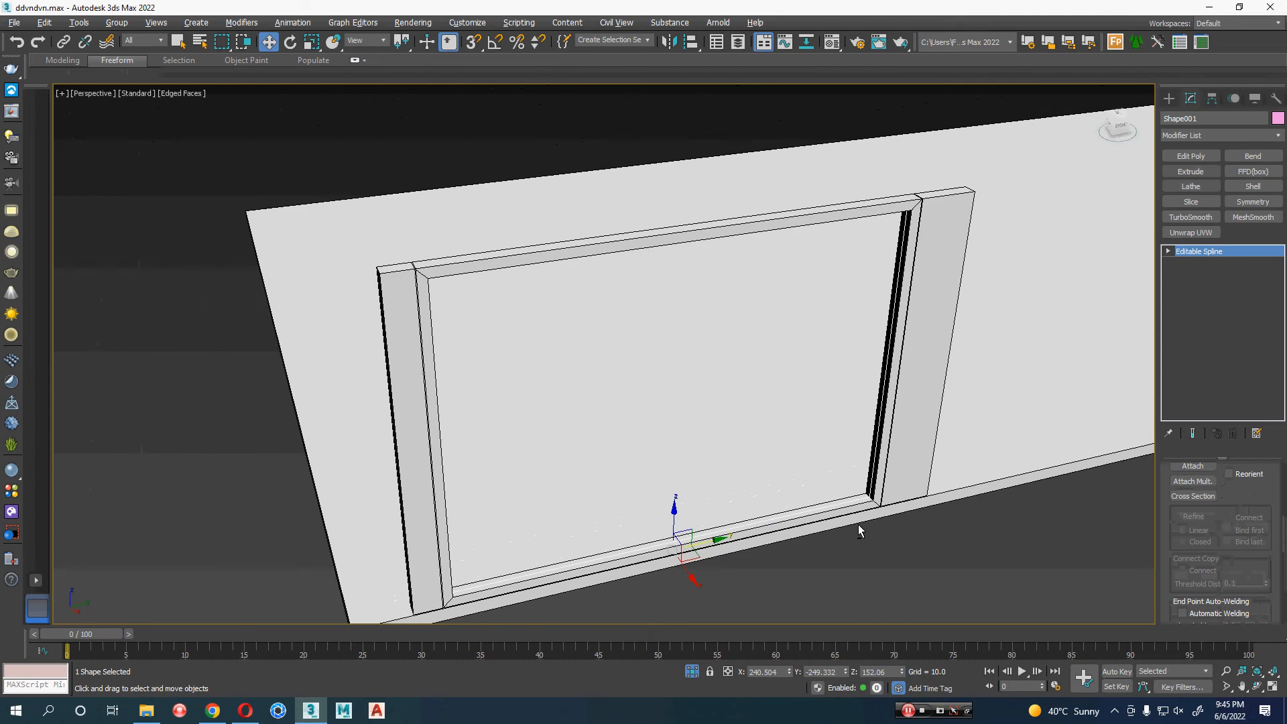
{"action": "middle_click_drag", "start_coordinate": [858, 524], "coordinate": [903, 560], "text": "alt"}
{"action": "left_click", "coordinate": [1204, 172]}
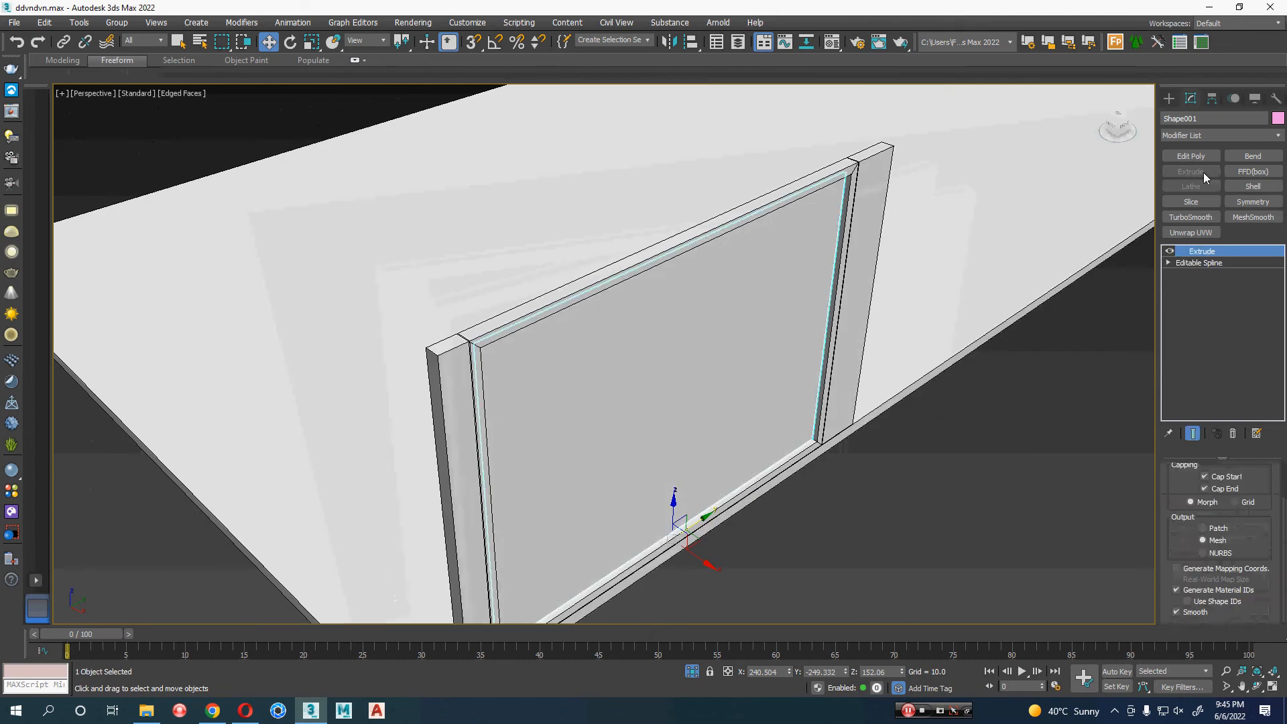
{"action": "scroll", "coordinate": [1177, 567], "scroll_direction": "up", "scroll_amount": 2}
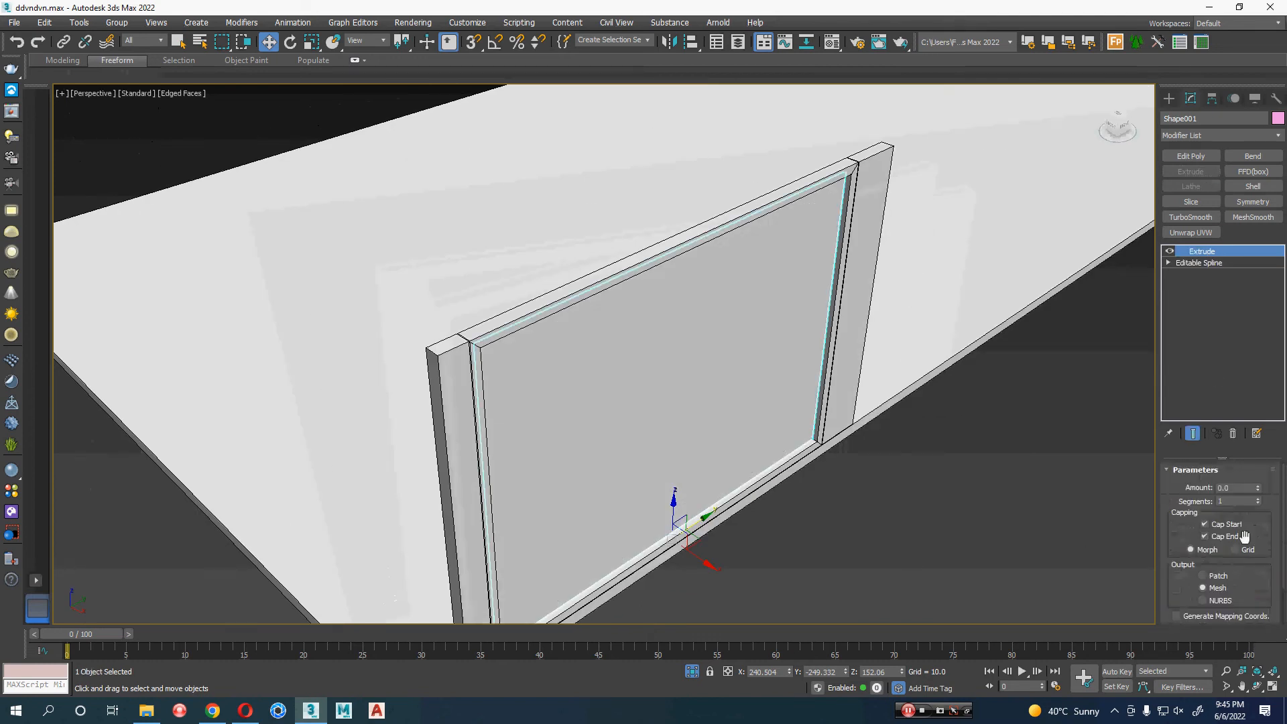
{"action": "double_click", "coordinate": [1224, 488]}
{"action": "type", "text": "3"}
{"action": "key", "text": "Return"}
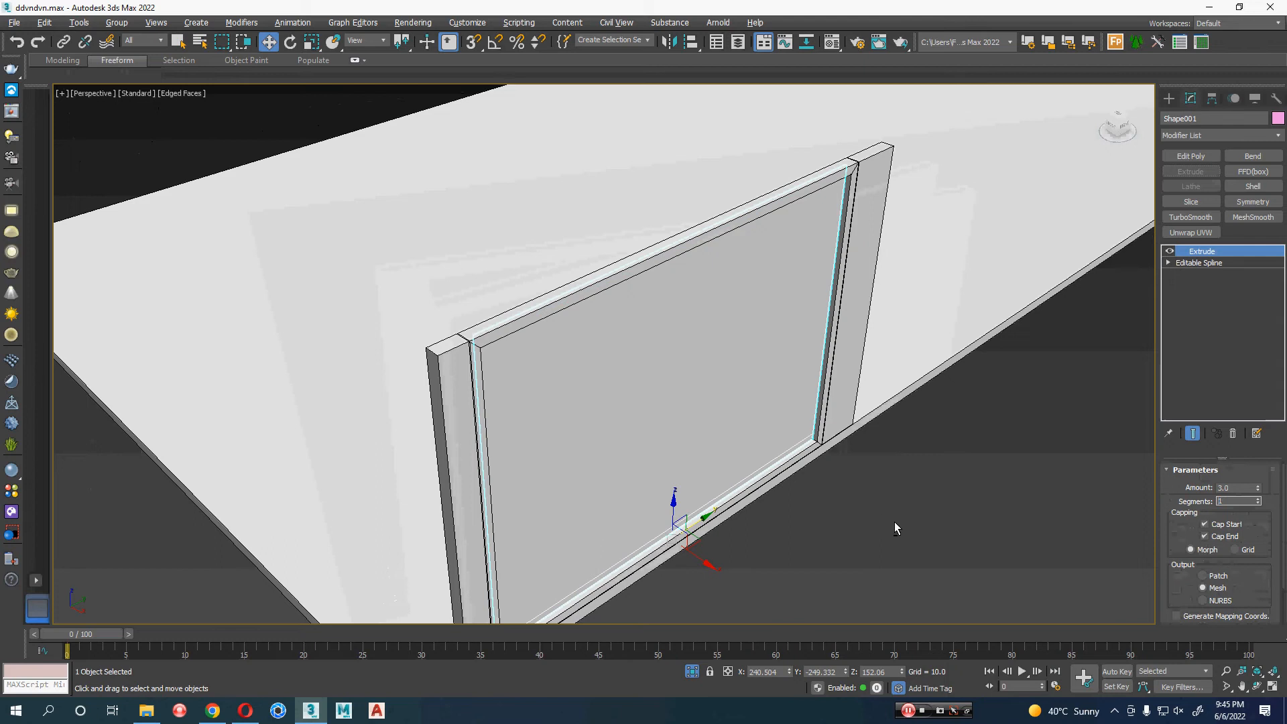
- Try an extrusion amount of 12 on the isolated outline shape and remove its Extrude modifier
{"action": "middle_click_drag", "start_coordinate": [895, 521], "coordinate": [937, 525], "text": "alt"}
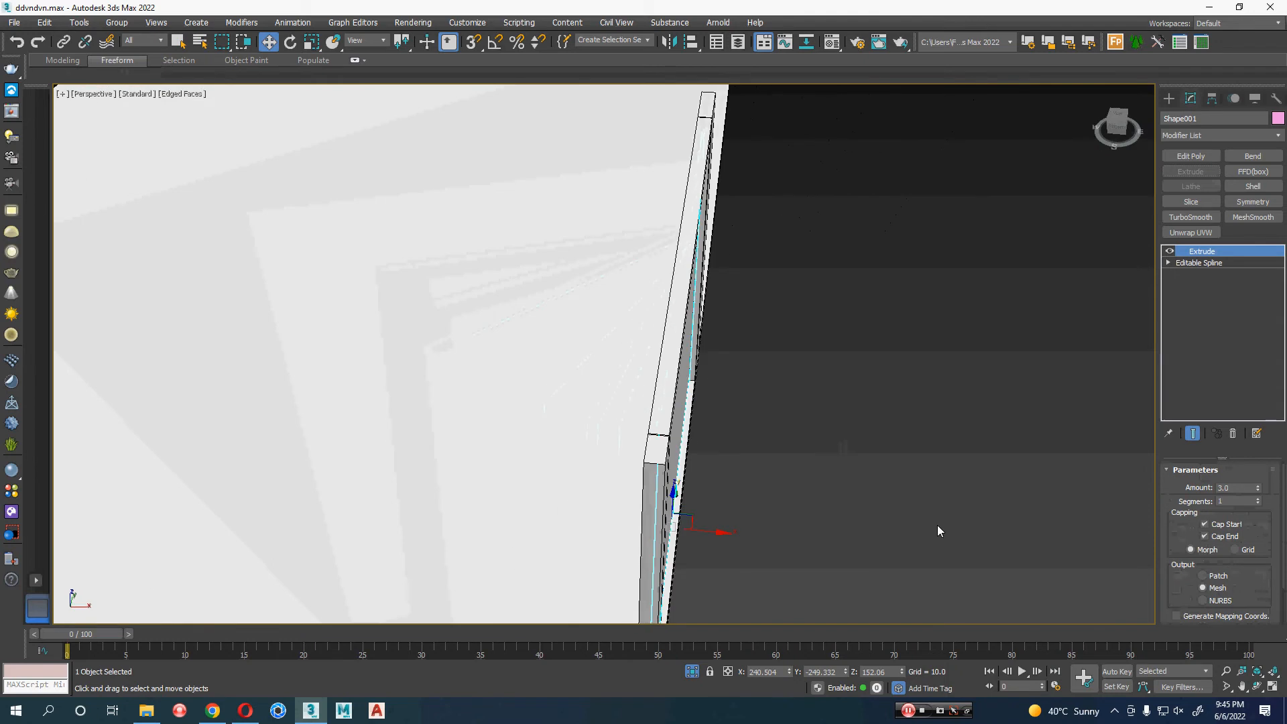
{"action": "double_click", "coordinate": [1244, 488]}
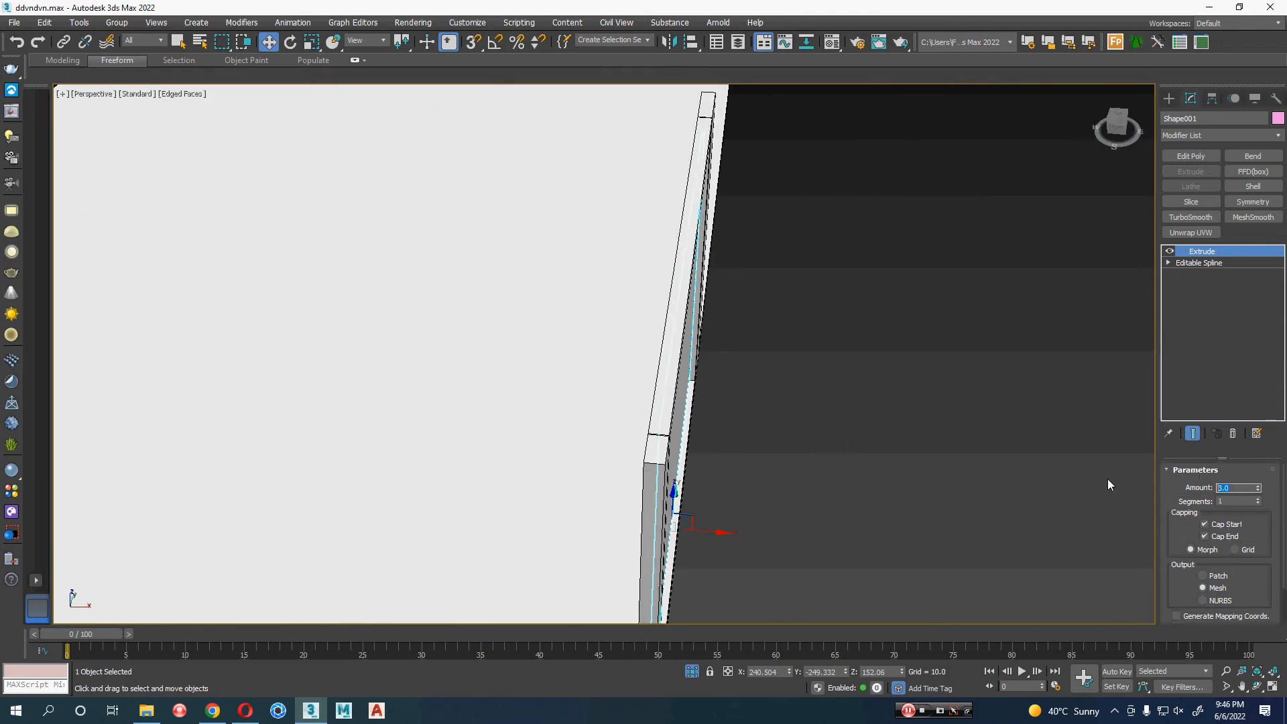
{"action": "type", "text": "12"}
{"action": "key", "text": "Tab"}
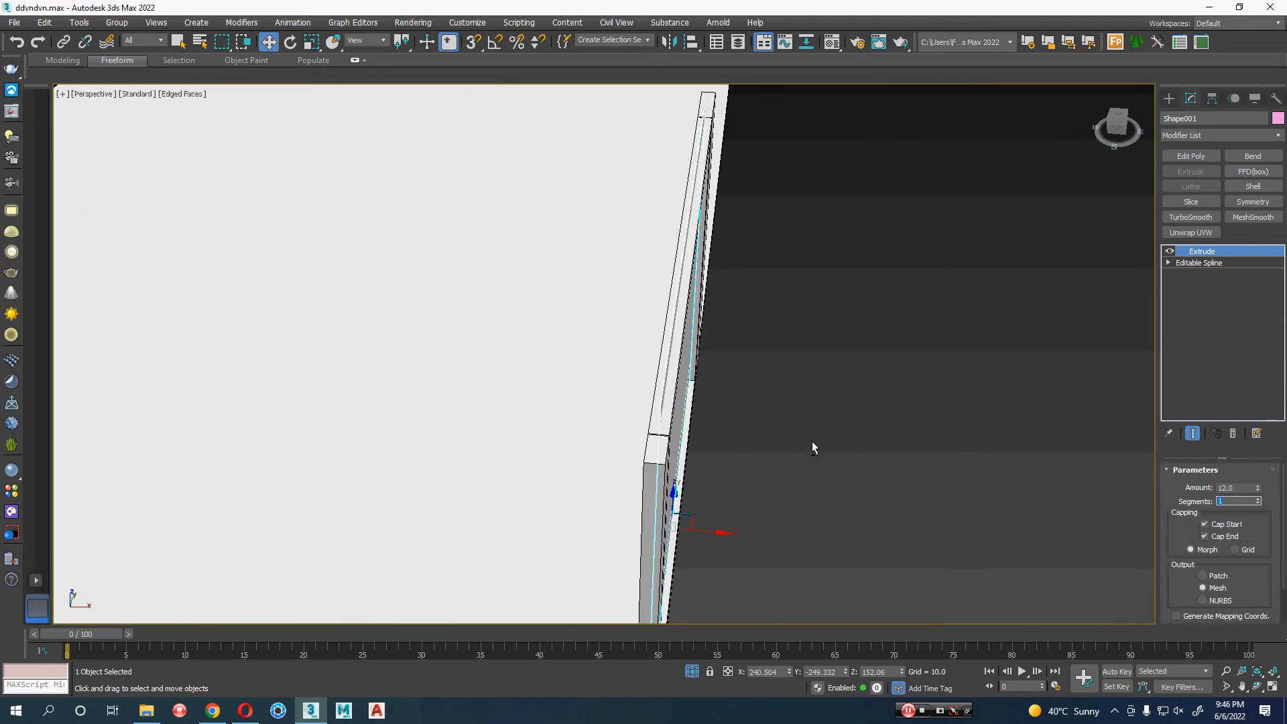
{"action": "mouse_move", "coordinate": [812, 447]}
{"action": "middle_mouse_down", "text": "alt"}
{"action": "mouse_move", "coordinate": [778, 420]}
{"action": "mouse_move", "coordinate": [830, 460]}
{"action": "mouse_move", "coordinate": [793, 441]}
{"action": "middle_mouse_up", "text": "alt"}
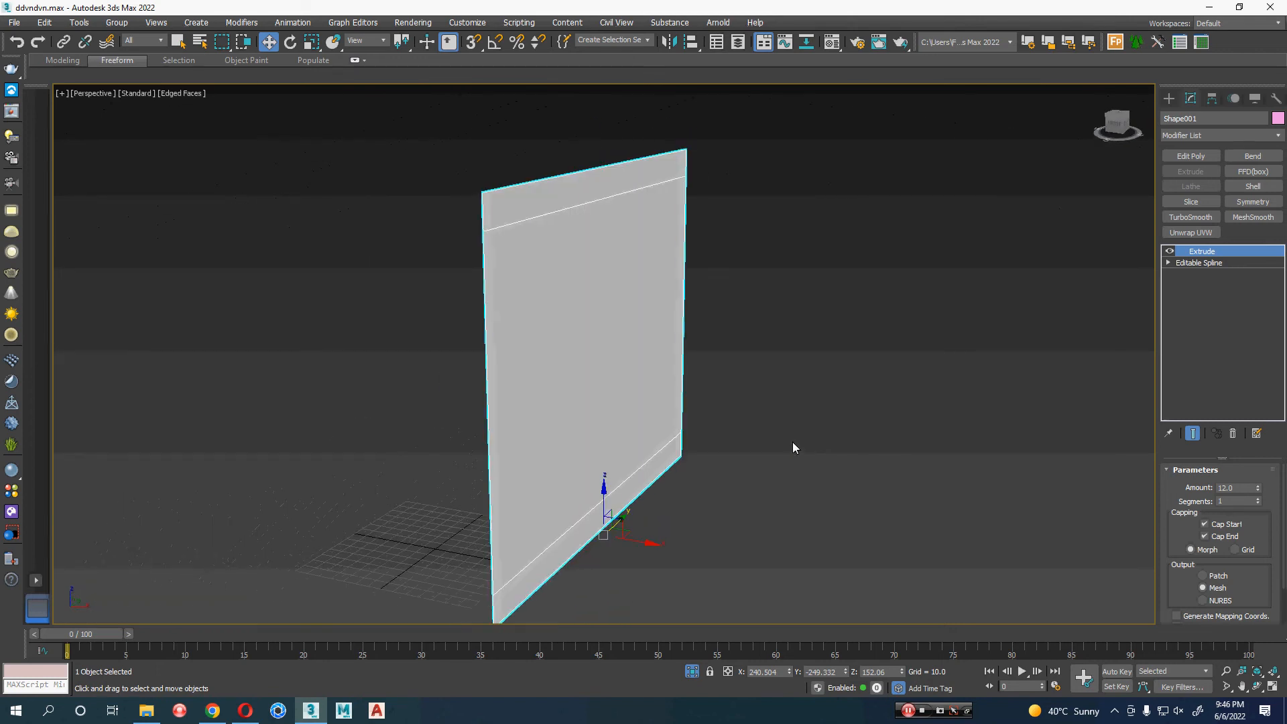
{"action": "left_click", "coordinate": [1234, 434]}
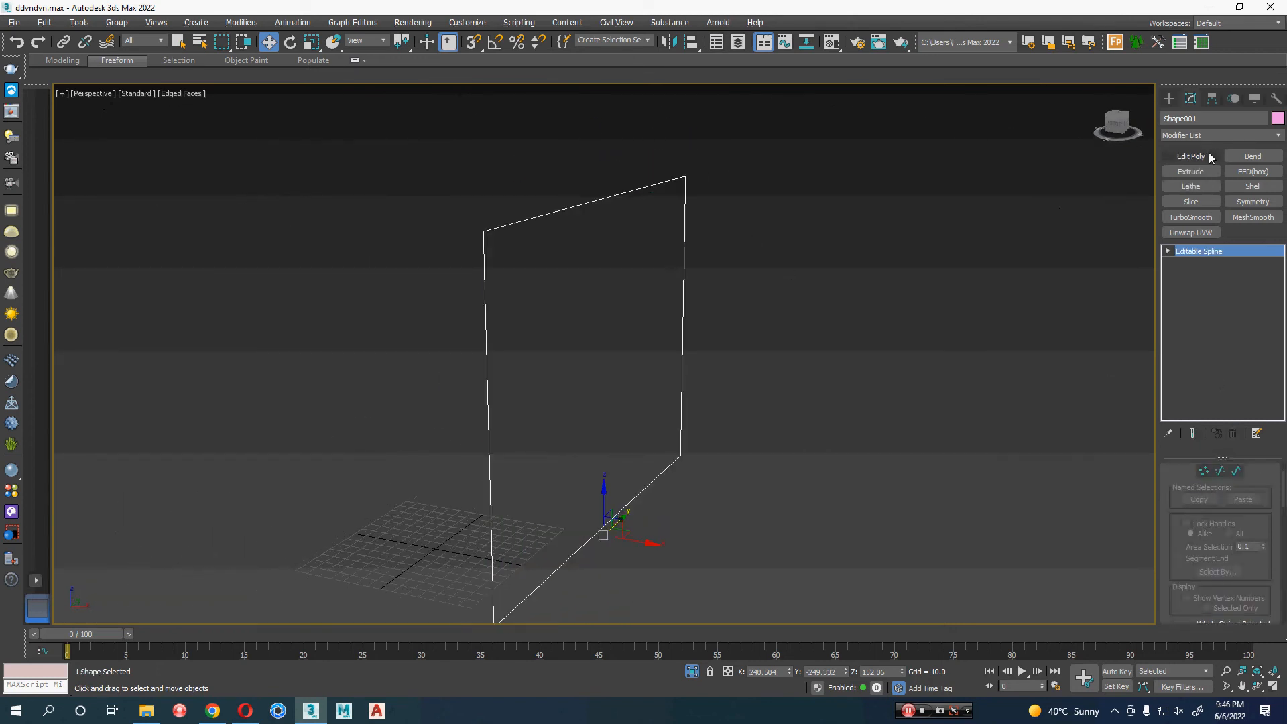
- Add Edit Poly to the outline shape and pull its face about 3 units along X to give the pane thickness
{"action": "left_click", "coordinate": [1209, 153]}
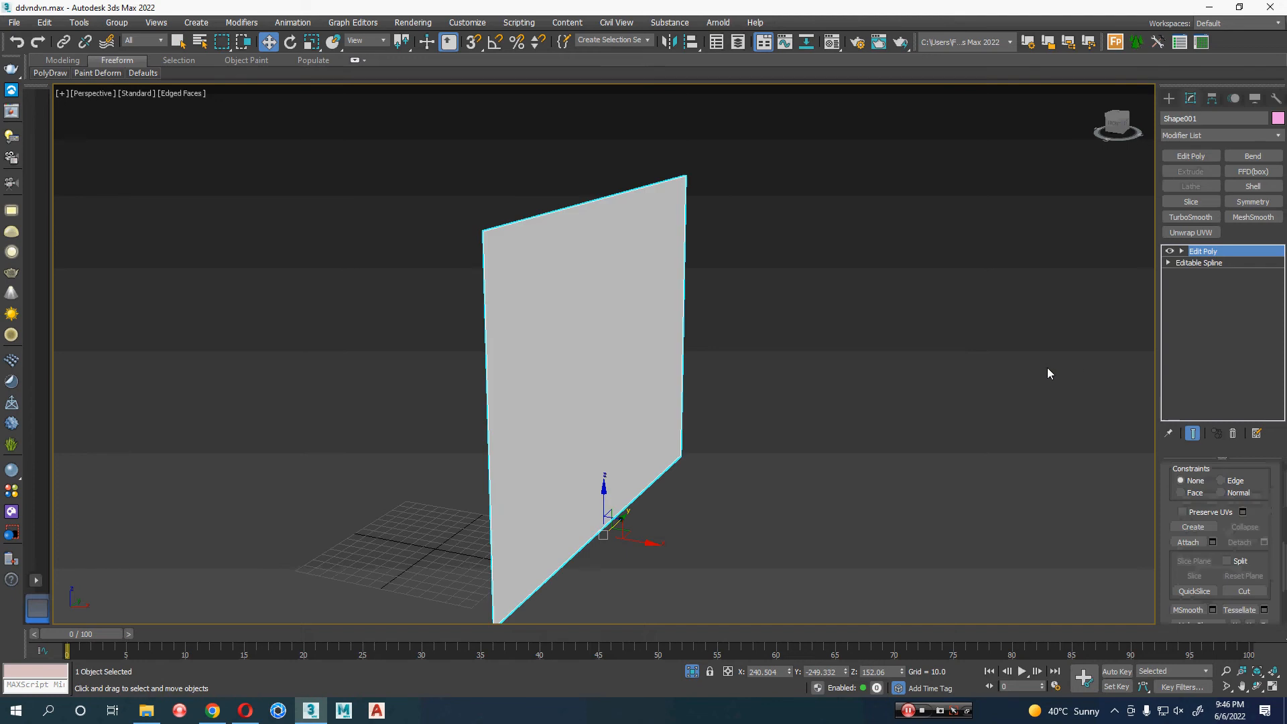
{"action": "key", "text": "4"}
{"action": "left_click", "coordinate": [669, 335]}
{"action": "middle_click_drag", "start_coordinate": [677, 443], "coordinate": [711, 467], "text": "alt"}
{"action": "left_click_drag", "start_coordinate": [650, 356], "coordinate": [657, 357]}
{"action": "key", "text": "ctrl+z"}
{"action": "key", "text": "shift+z"}
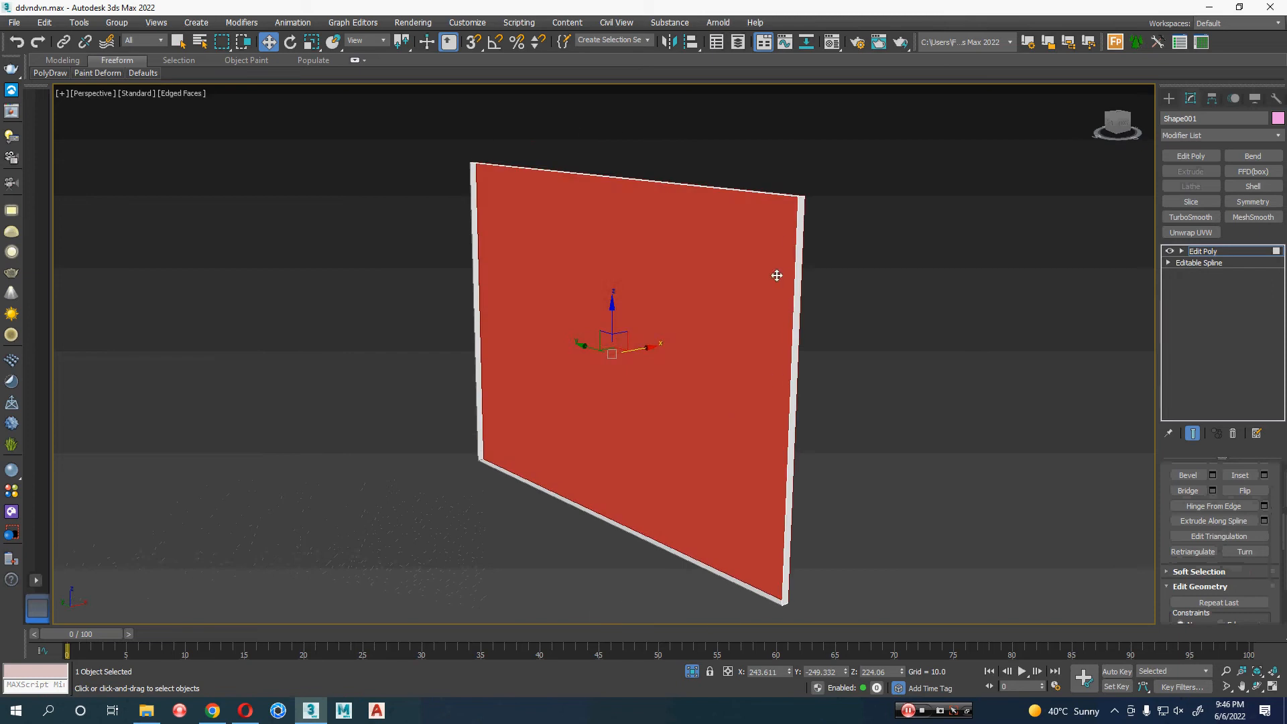
- Cap the open border on the back of the pane and exit isolation to show the whole villa
{"action": "key", "text": "2"}
{"action": "scroll", "coordinate": [1232, 545], "scroll_direction": "down", "scroll_amount": 5}
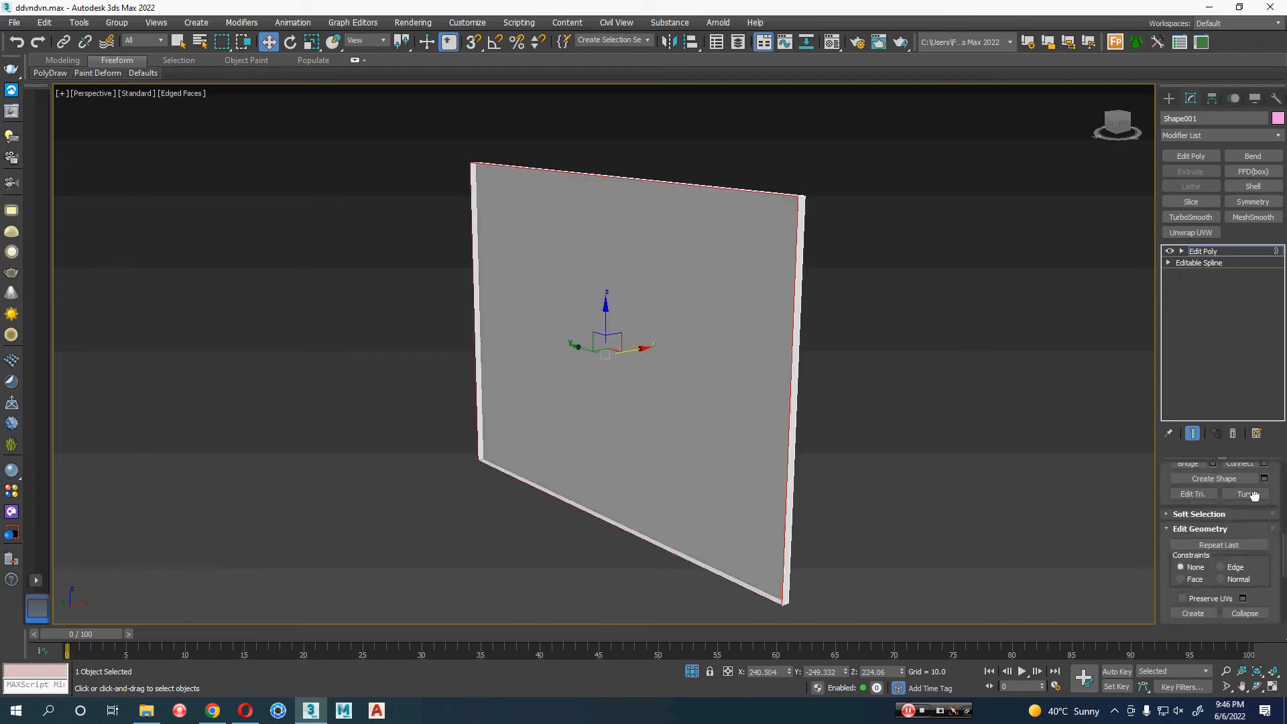
{"action": "scroll", "coordinate": [1267, 539], "scroll_direction": "down", "scroll_amount": 3}
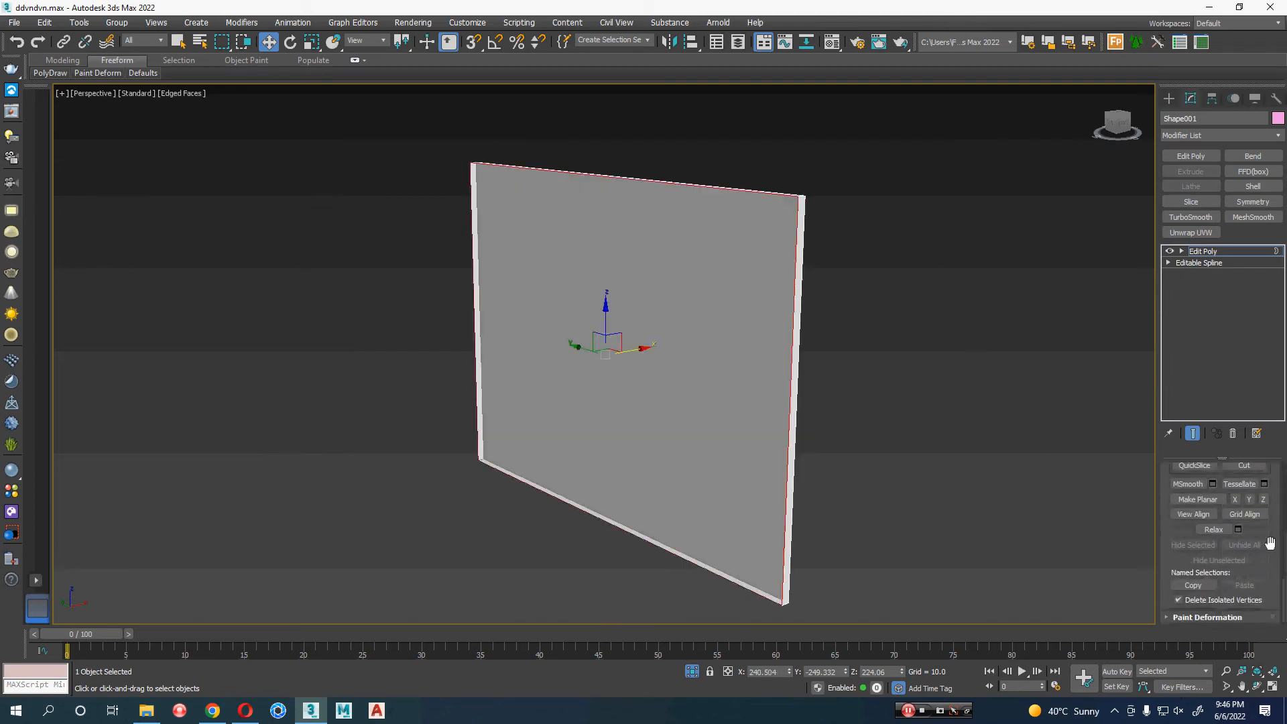
{"action": "scroll", "coordinate": [1271, 544], "scroll_direction": "up", "scroll_amount": 6}
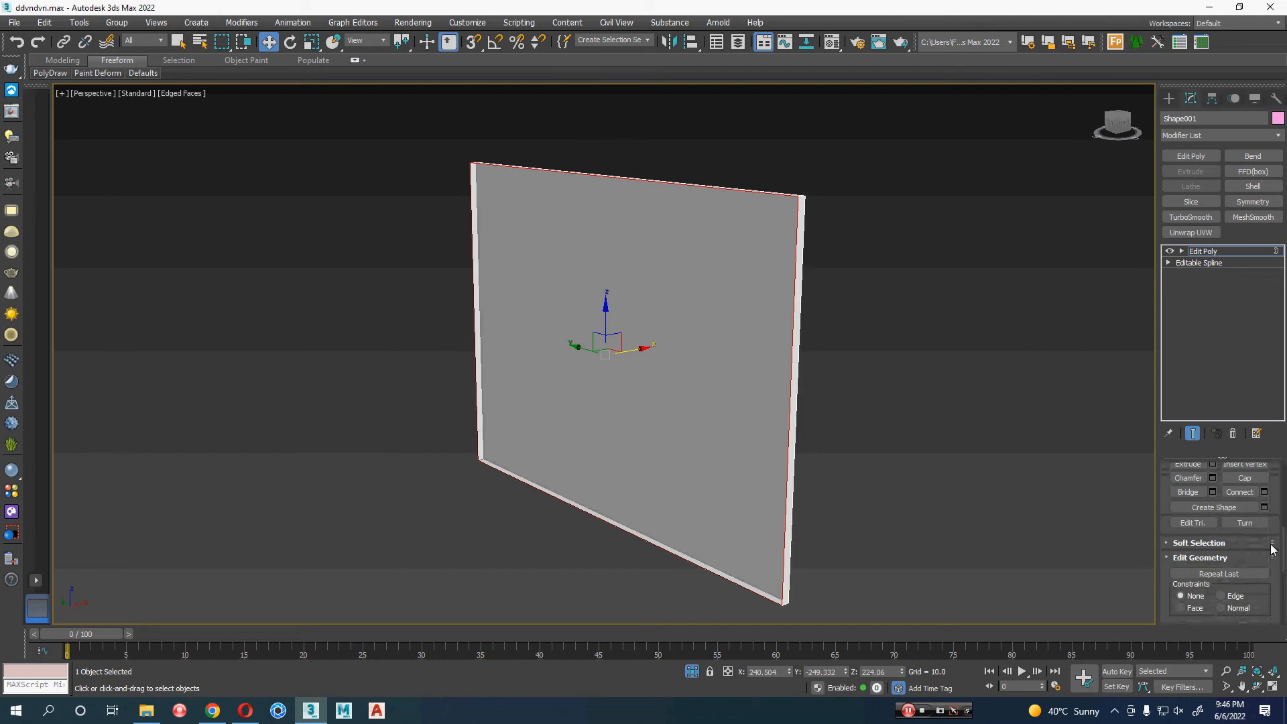
{"action": "key", "text": "3"}
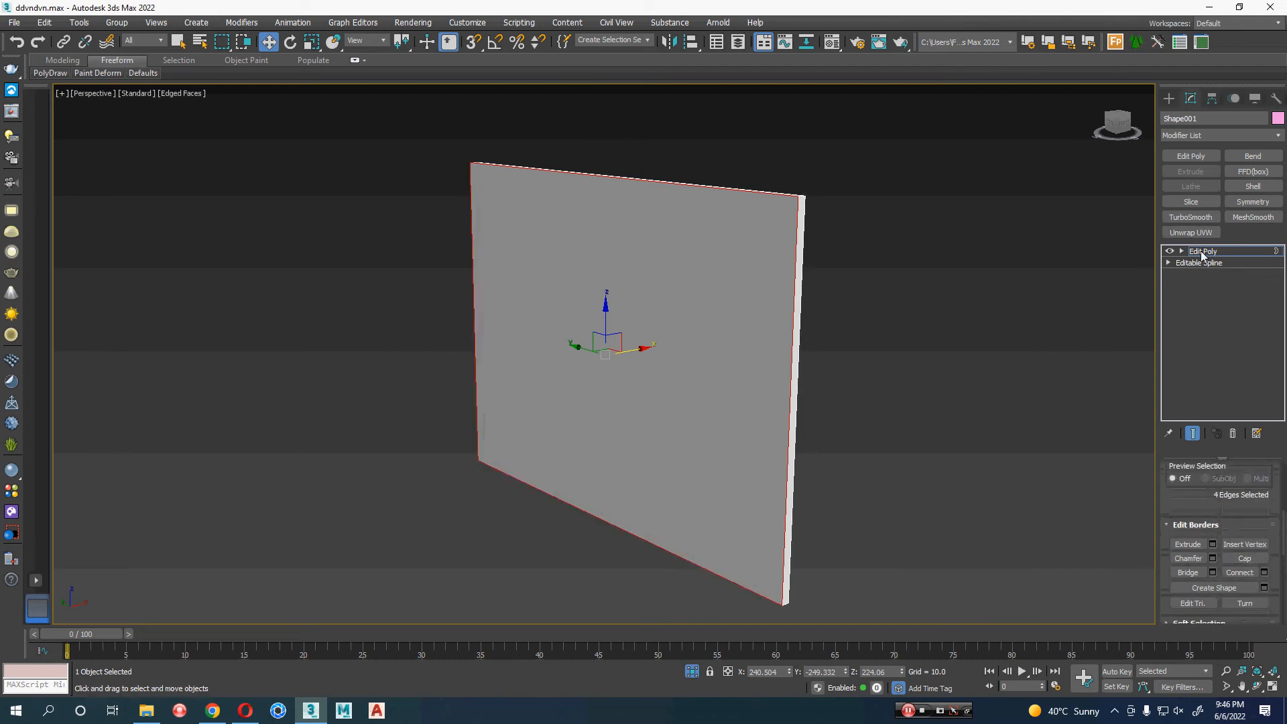
{"action": "left_click", "coordinate": [1007, 307]}
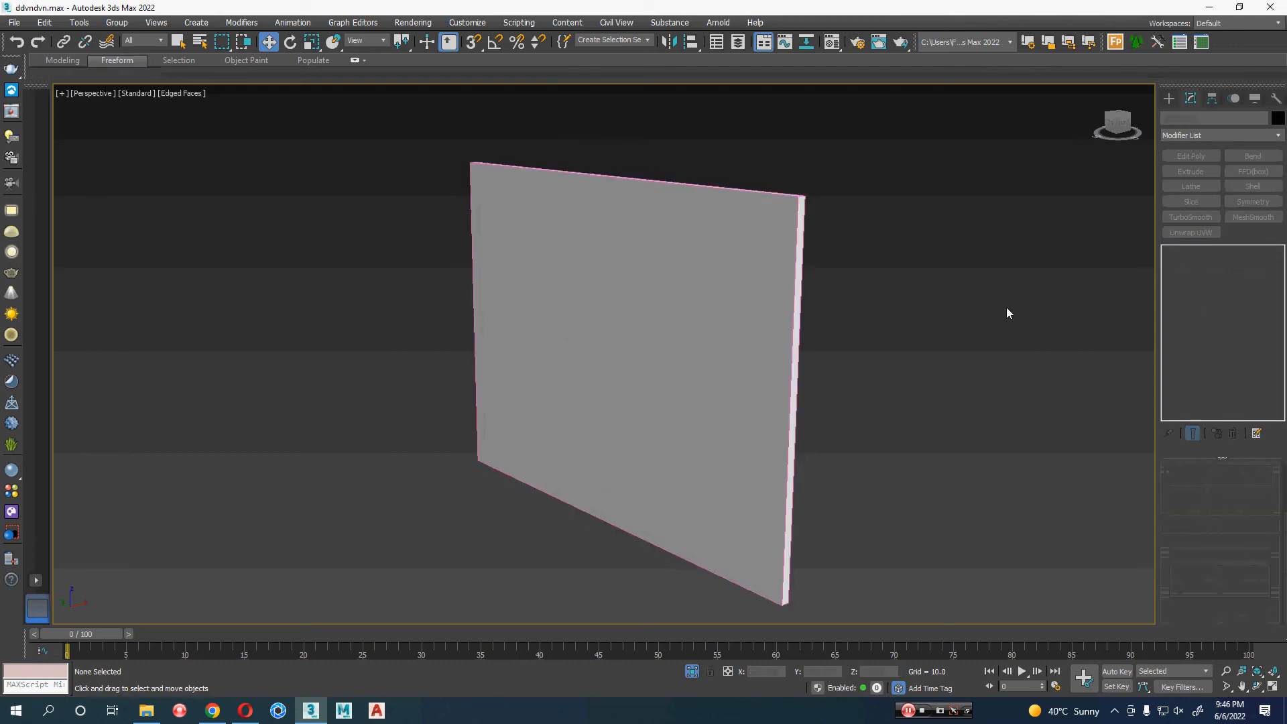
{"action": "left_click", "coordinate": [691, 671]}
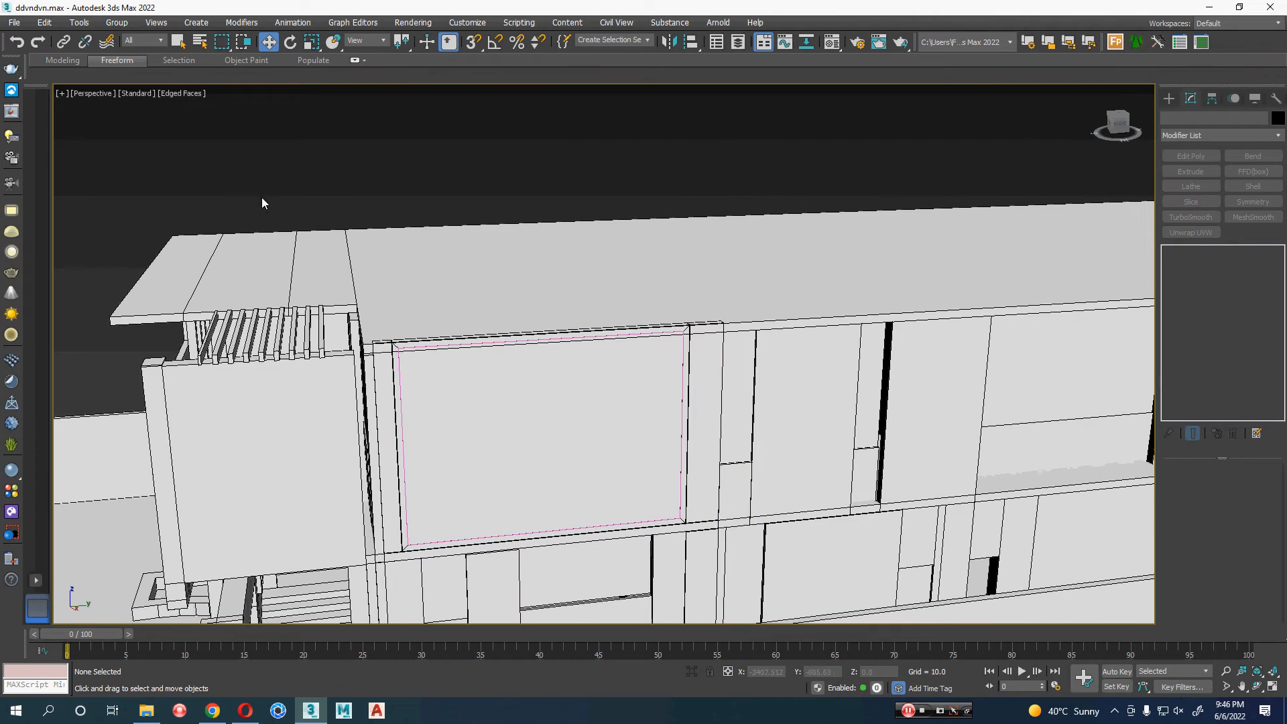
- Select every object in the scene and assign them all the same light object color
{"action": "key", "text": "ctrl+a"}
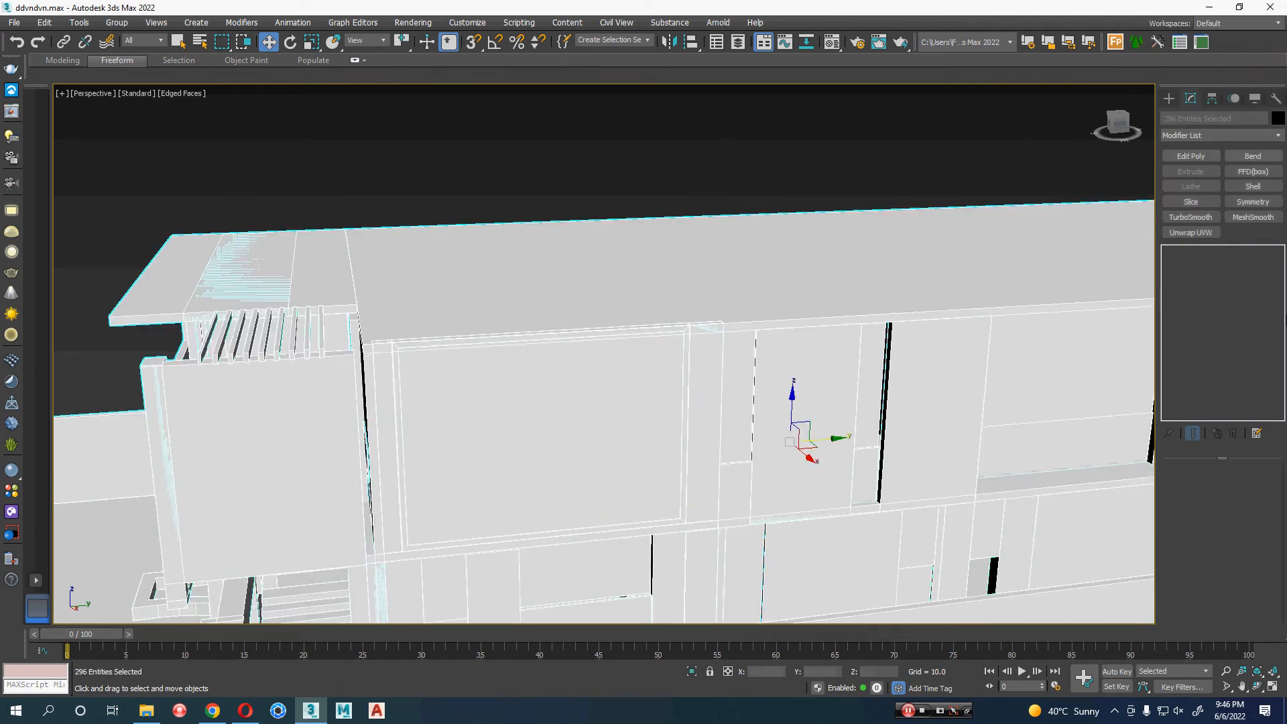
{"action": "left_click", "coordinate": [1277, 118]}
{"action": "left_click", "coordinate": [753, 386]}
{"action": "left_click", "coordinate": [704, 429]}
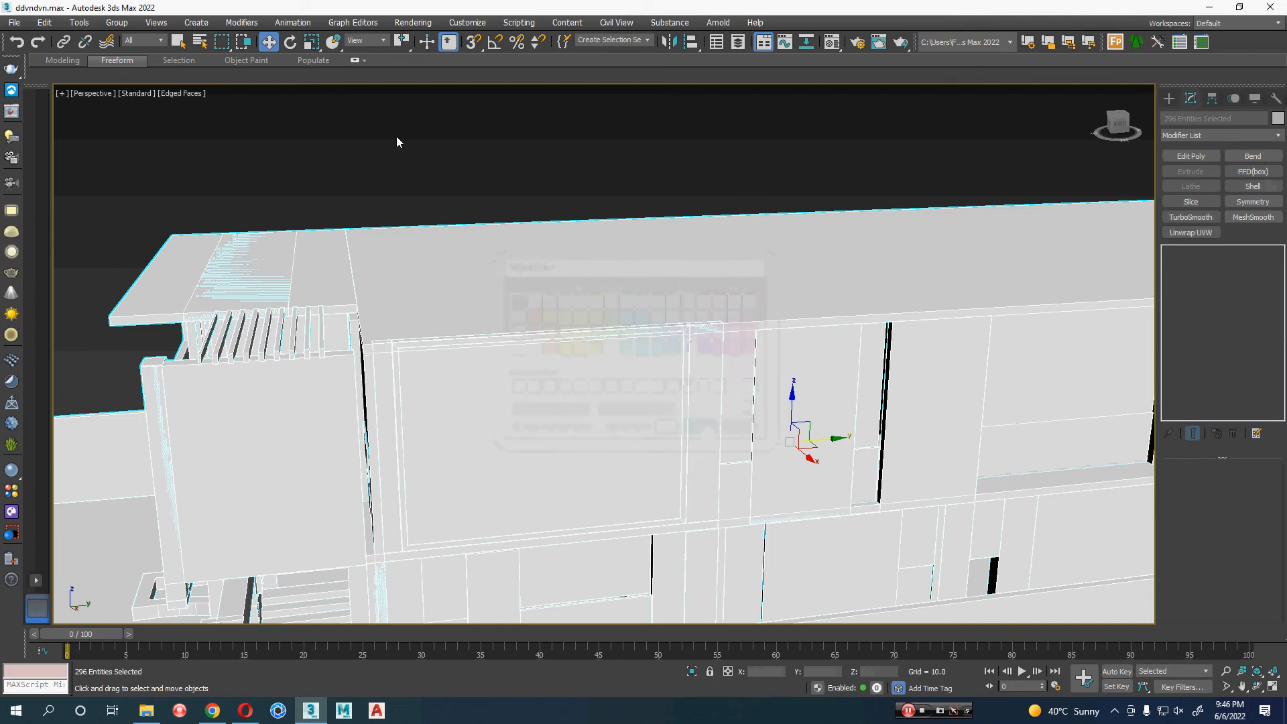
{"action": "left_click", "coordinate": [347, 119]}
- Select the three roof slabs covering the upper floor and hide them
{"action": "middle_click_drag", "start_coordinate": [331, 250], "coordinate": [347, 310], "text": "alt"}
{"action": "left_click", "coordinate": [347, 310]}
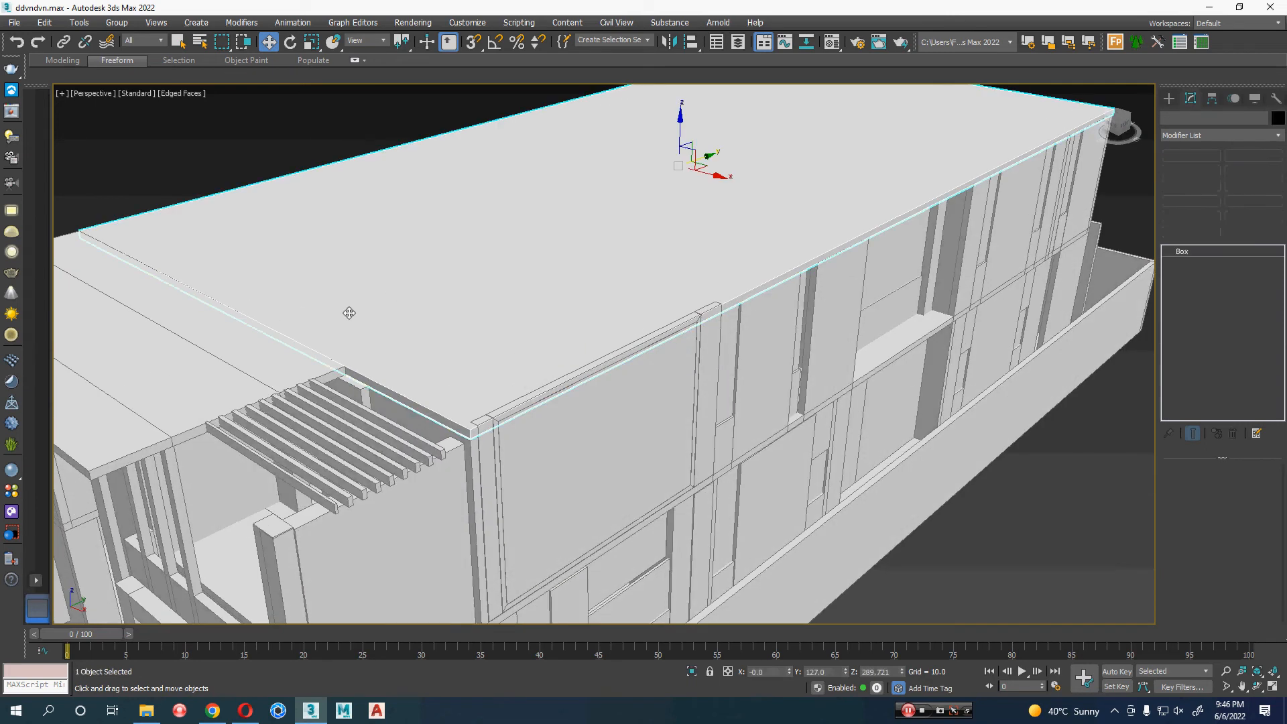
{"action": "left_click", "coordinate": [263, 362], "text": "ctrl"}
{"action": "key", "text": "q"}
{"action": "left_click", "coordinate": [111, 412], "text": "ctrl"}
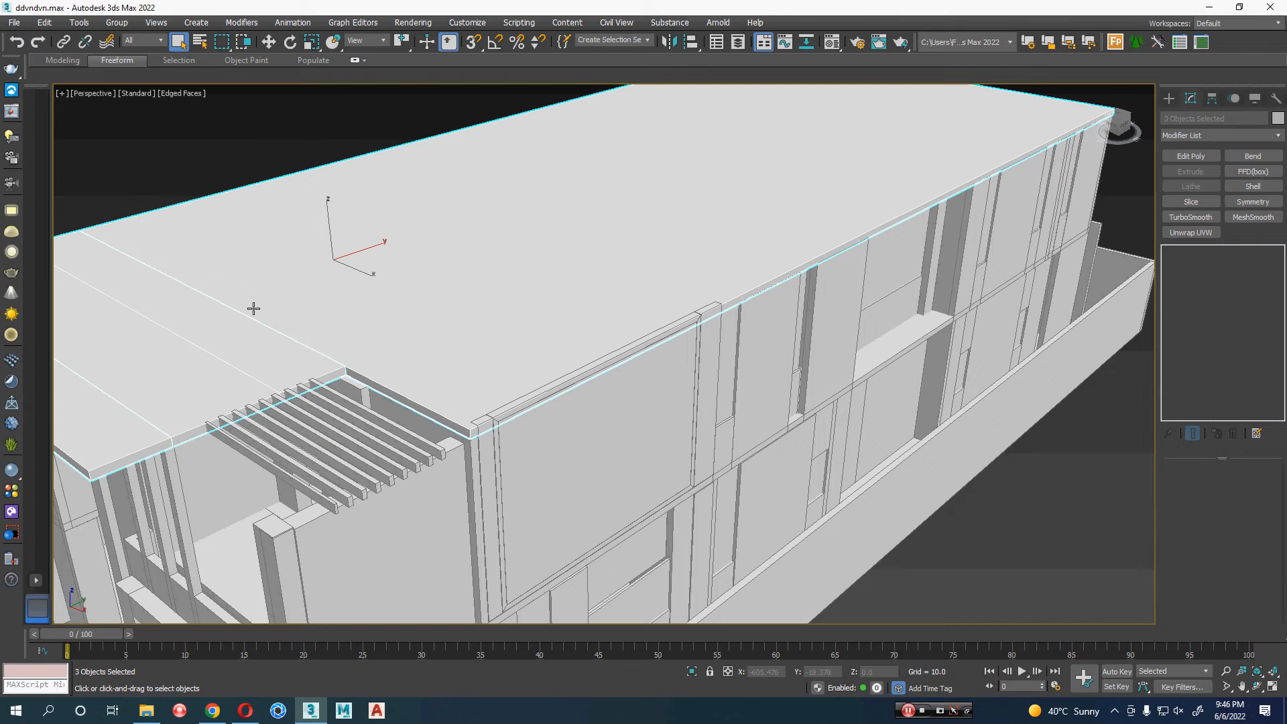
{"action": "middle_click_drag", "start_coordinate": [365, 304], "coordinate": [475, 328]}
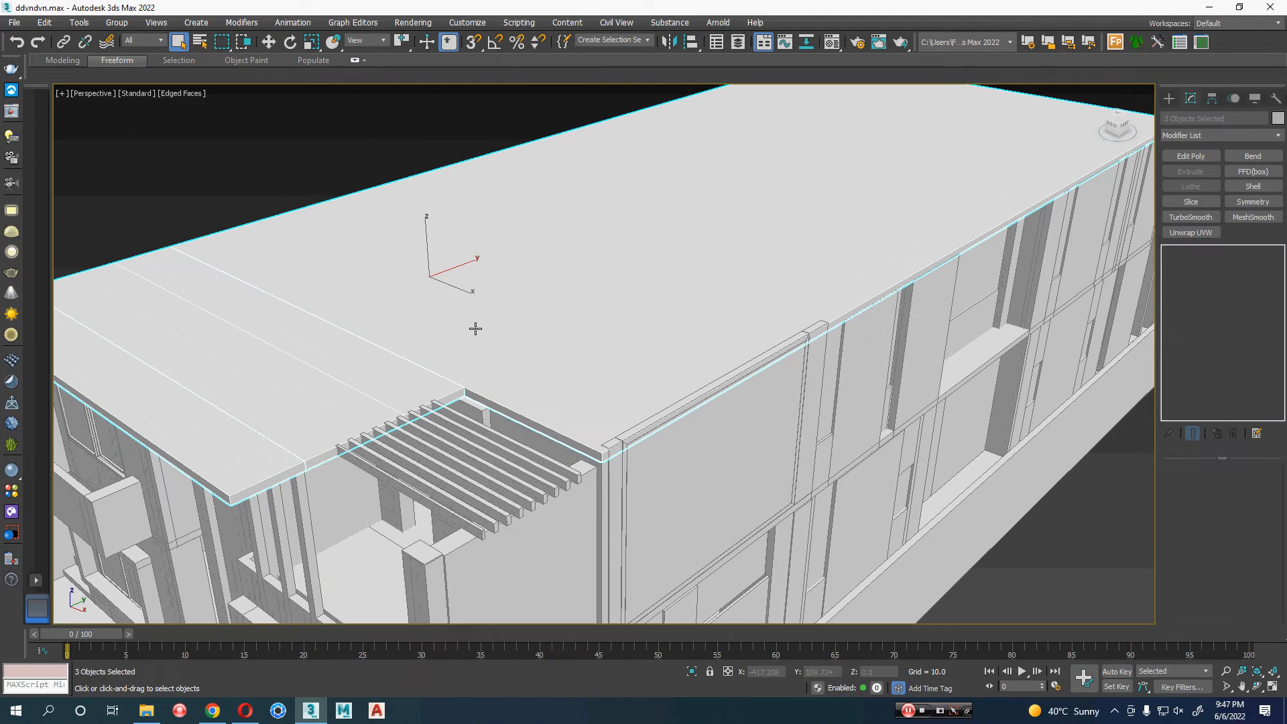
{"action": "right_click", "coordinate": [638, 251]}
{"action": "left_click", "coordinate": [710, 191]}
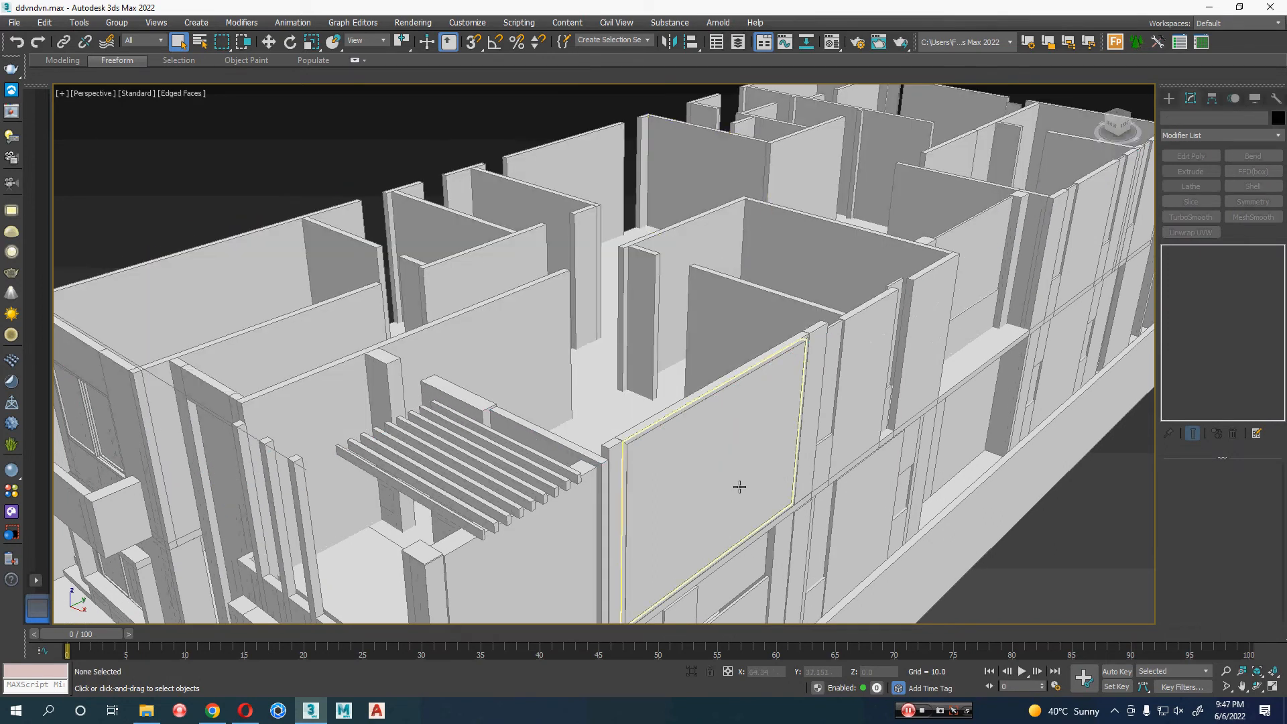
- Examine the upper-floor rooms and the wall next to the pergola from above
{"action": "middle_click_drag", "start_coordinate": [738, 486], "coordinate": [584, 477], "text": "alt"}
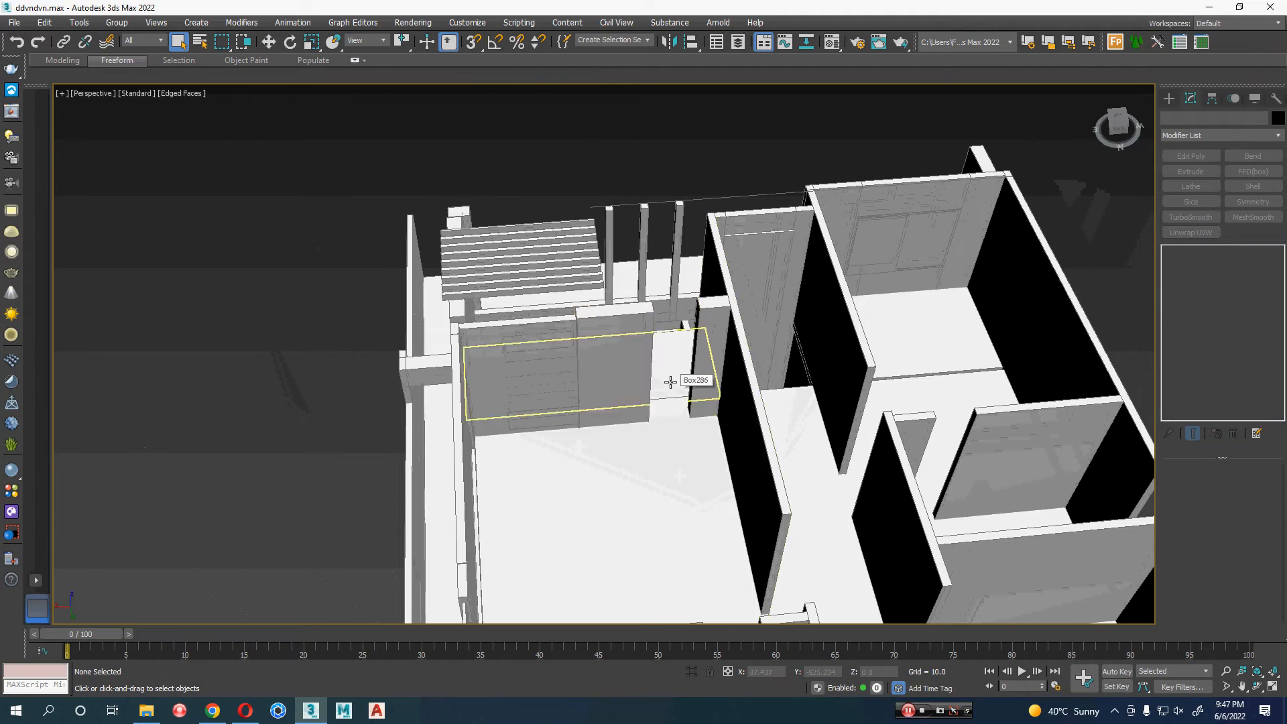
{"action": "scroll", "coordinate": [681, 379], "scroll_direction": "up", "scroll_amount": 2}
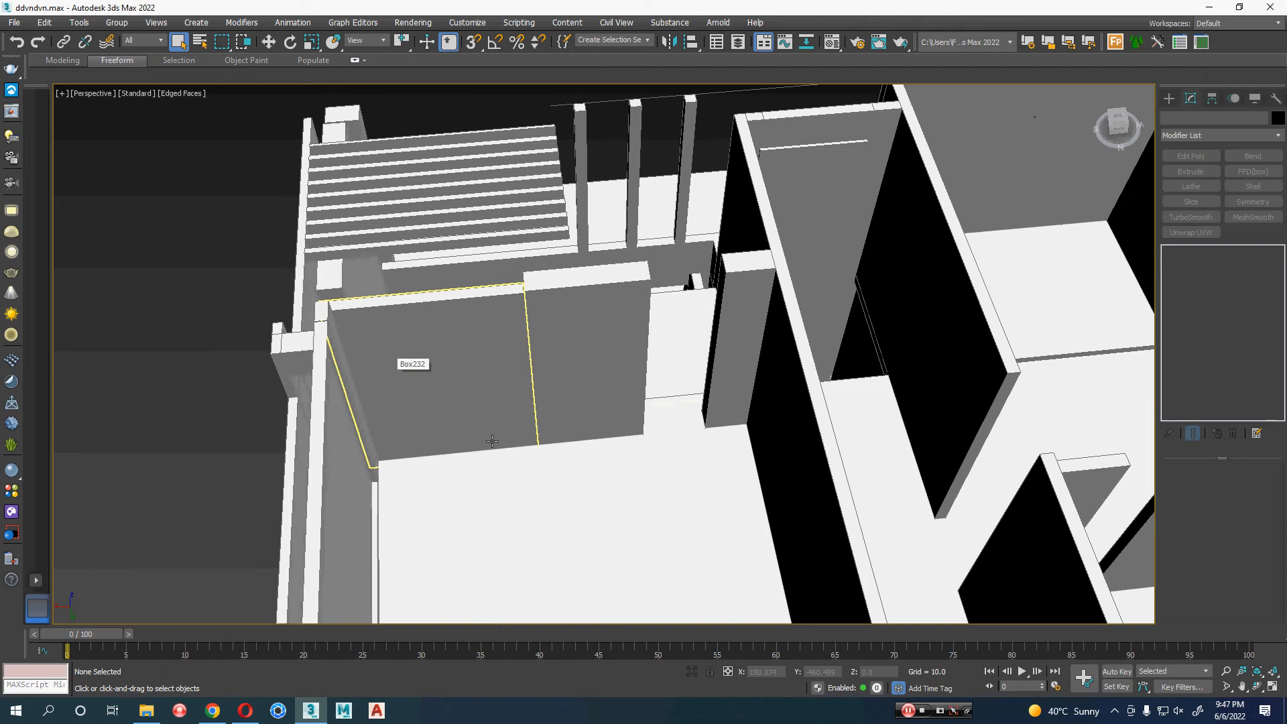
{"action": "scroll", "coordinate": [402, 365], "scroll_direction": "down", "scroll_amount": 3}
{"action": "middle_click_drag", "start_coordinate": [525, 405], "coordinate": [520, 373], "text": "alt"}
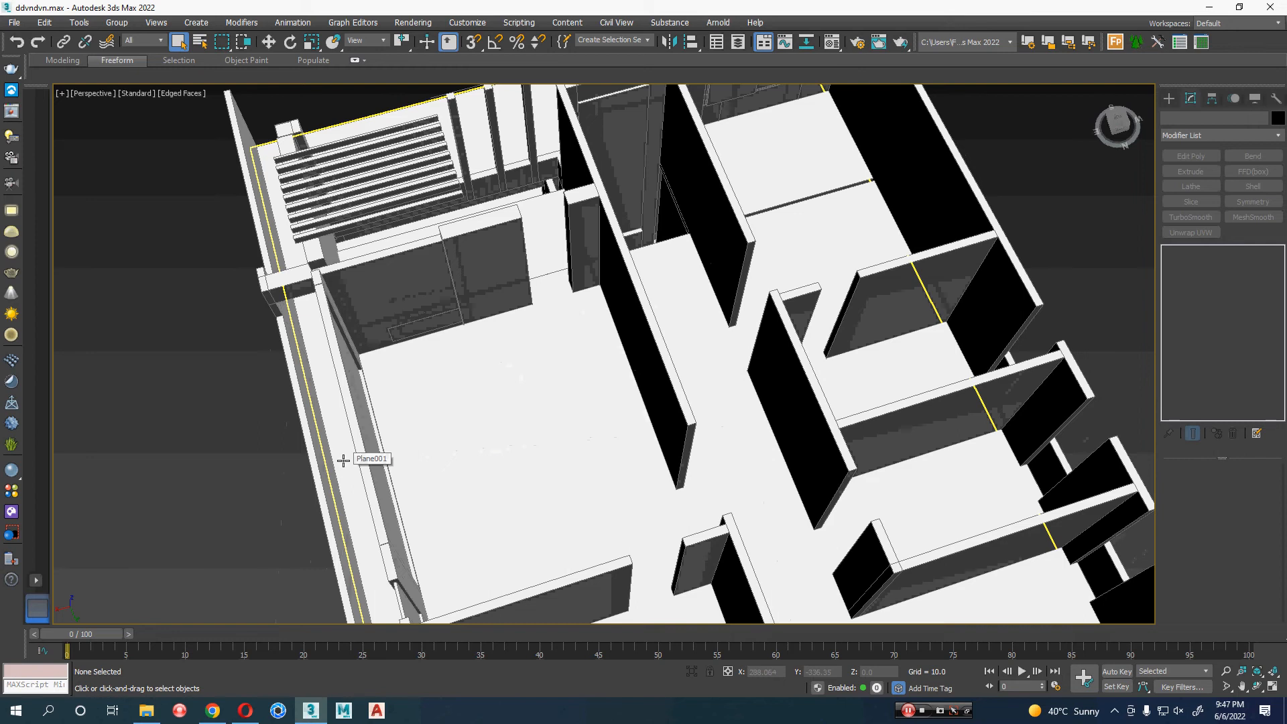
{"action": "middle_click_drag", "start_coordinate": [520, 468], "coordinate": [712, 452], "text": "alt"}
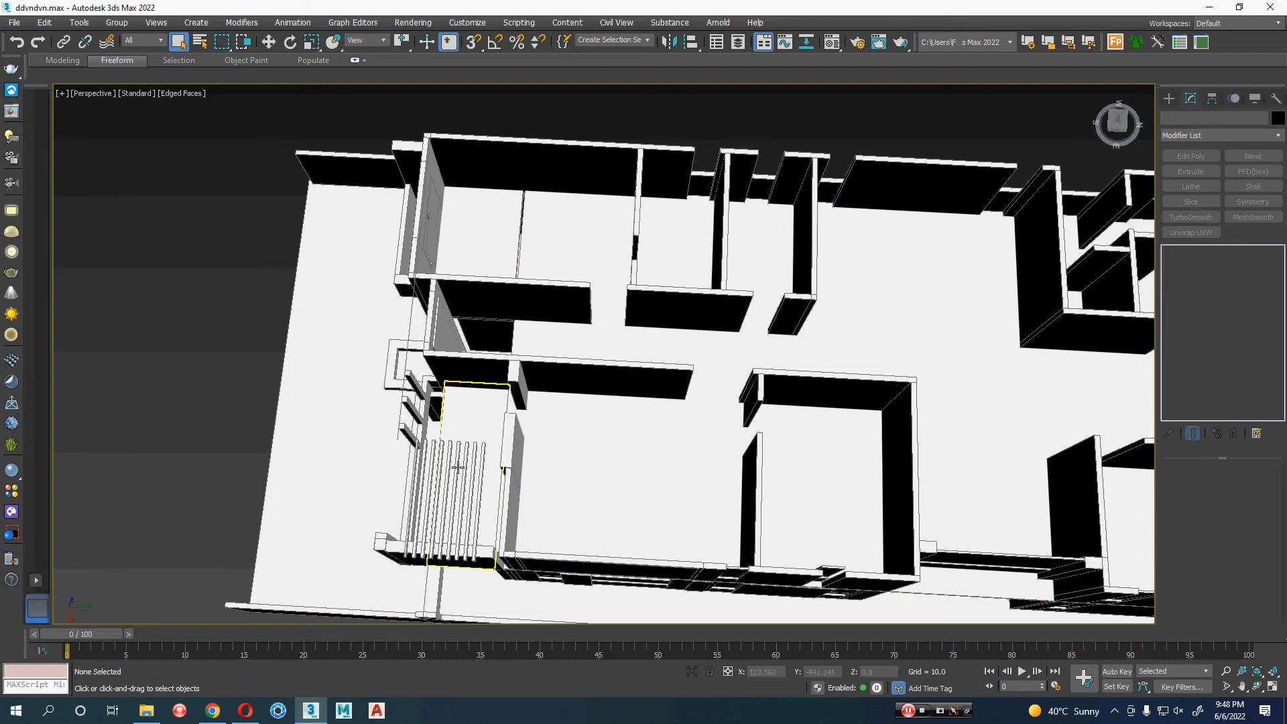
{"action": "scroll", "coordinate": [501, 478], "scroll_direction": "up", "scroll_amount": 3}
{"action": "middle_click_drag", "start_coordinate": [545, 473], "coordinate": [520, 420], "text": "alt"}
- Move the 24 by 12 column along X from the inner partition to the outer side wall beside the pergola
{"action": "key", "text": "w"}
{"action": "scroll", "coordinate": [494, 388], "scroll_direction": "up", "scroll_amount": 3}
{"action": "left_click", "coordinate": [494, 387]}
{"action": "left_click", "coordinate": [405, 421]}
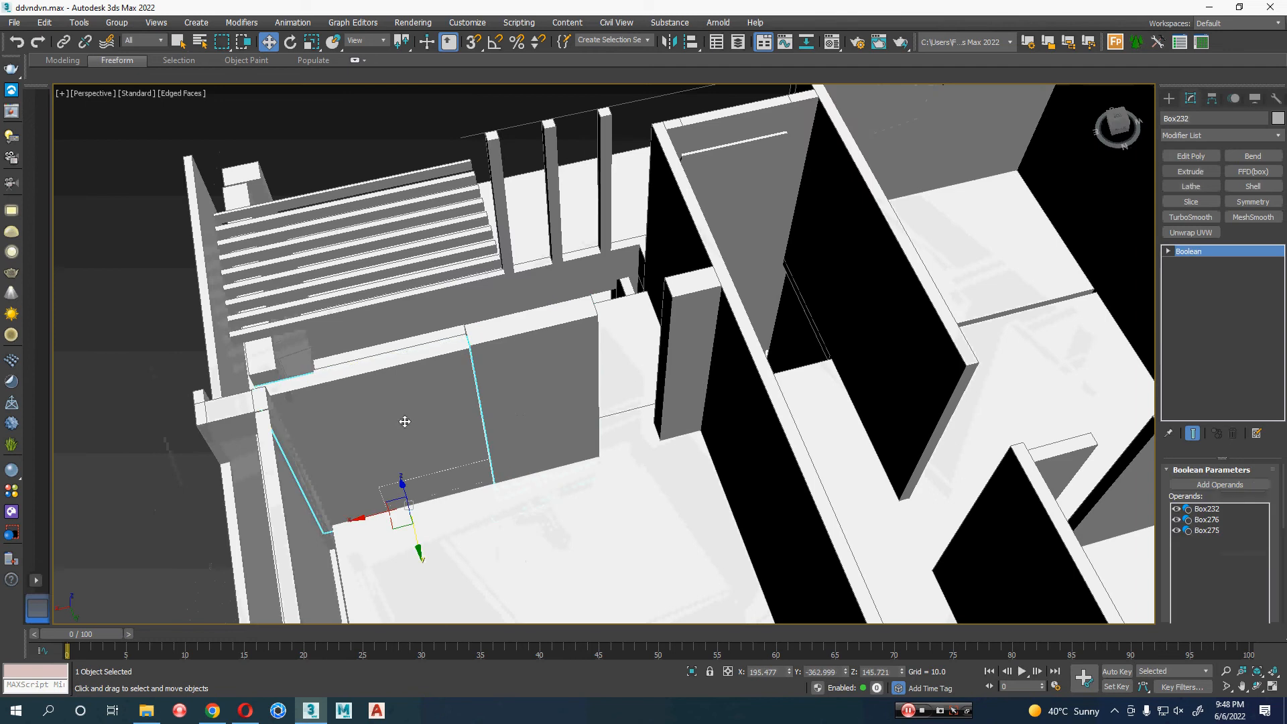
{"action": "left_click", "coordinate": [671, 383]}
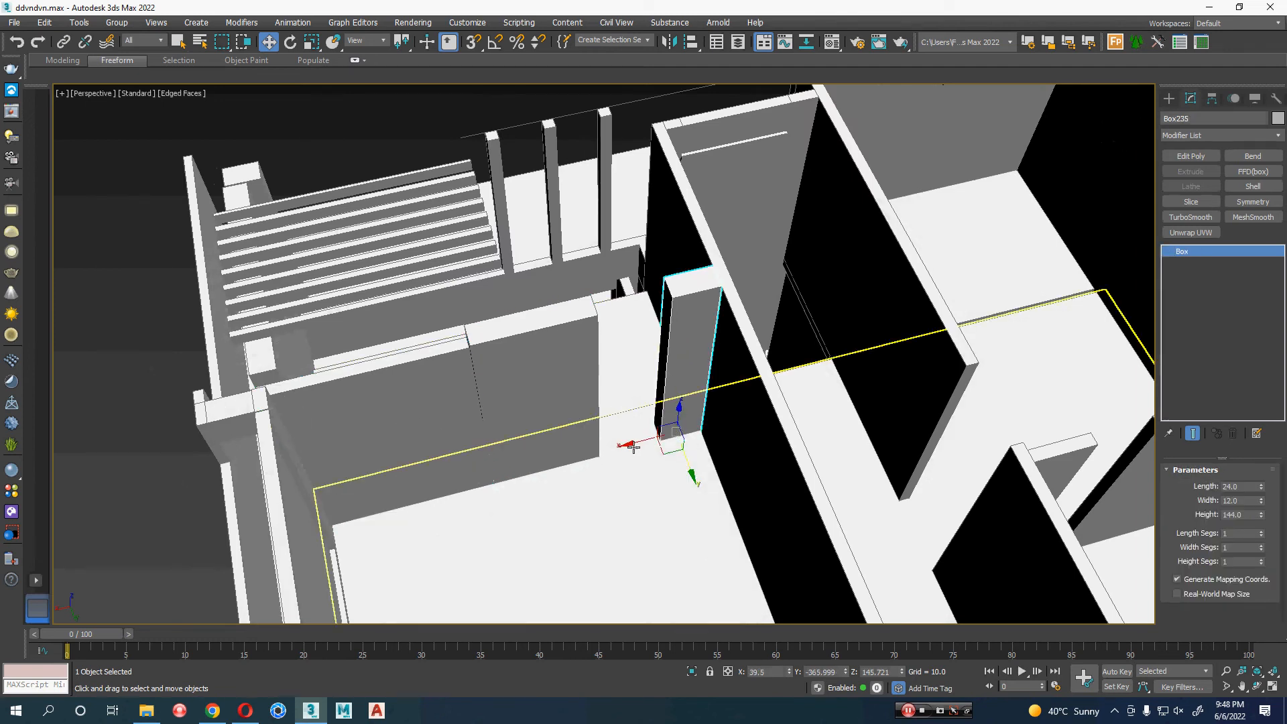
{"action": "left_click_drag", "start_coordinate": [629, 445], "coordinate": [399, 419]}
- Move the Boolean wall panel along X until it meets the inner partition
{"action": "left_click", "coordinate": [400, 419]}
{"action": "left_click_drag", "start_coordinate": [366, 517], "coordinate": [576, 465]}
{"action": "middle_click_drag", "start_coordinate": [576, 465], "coordinate": [632, 523], "text": "alt"}
- Select the two low 24-high boxes left at the foot of the pergola-side wall and delete them
{"action": "left_click", "coordinate": [460, 490]}
{"action": "left_click", "coordinate": [634, 520], "text": "ctrl"}
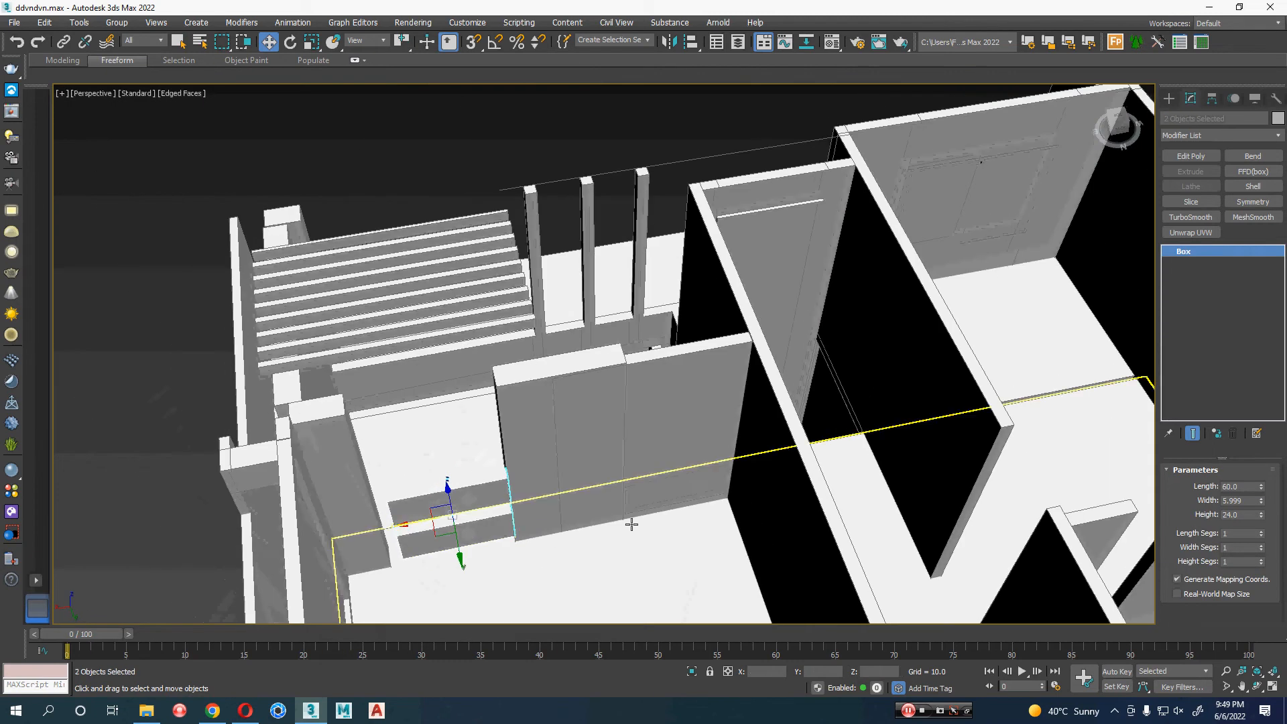
{"action": "key", "text": "ctrl+d"}
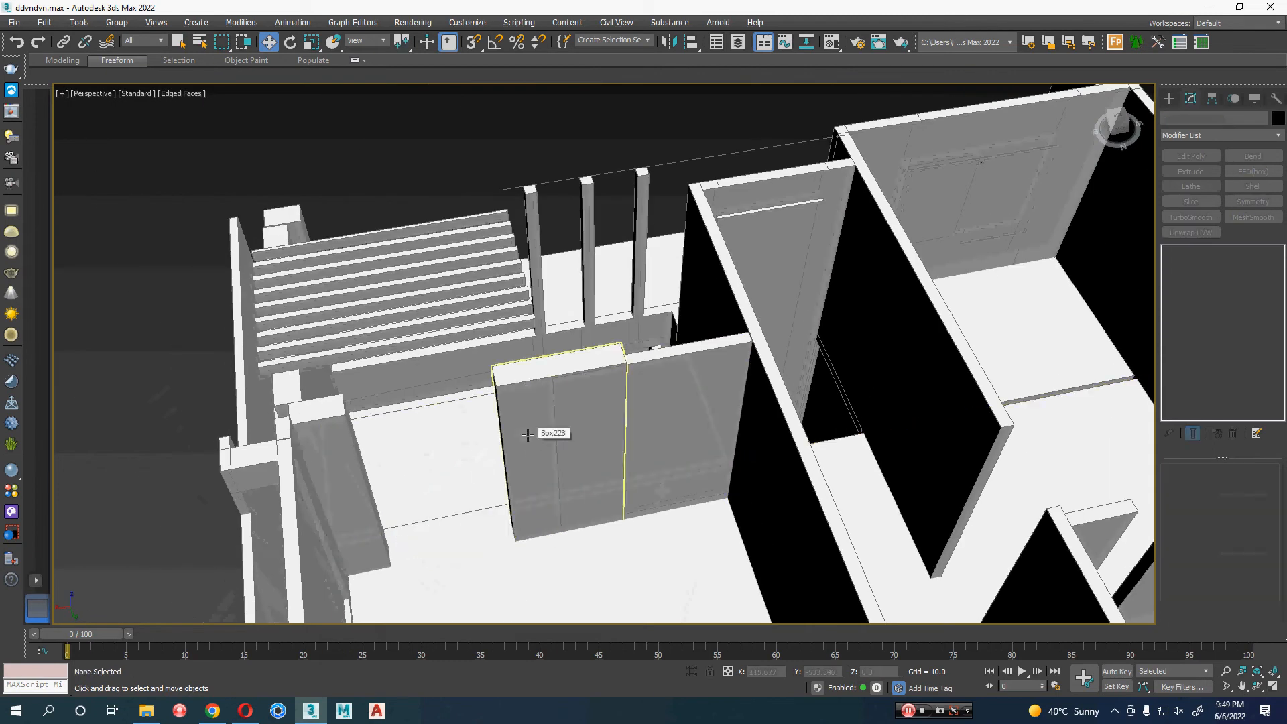
- Slide the thick wall box along X toward the column, fine-tuning it about 1.1 units in the top view to meet the neighbouring wall edge
{"action": "left_click", "coordinate": [534, 448]}
{"action": "left_click_drag", "start_coordinate": [537, 528], "coordinate": [456, 536]}
{"action": "middle_click_drag", "start_coordinate": [431, 511], "coordinate": [287, 396], "text": "alt"}
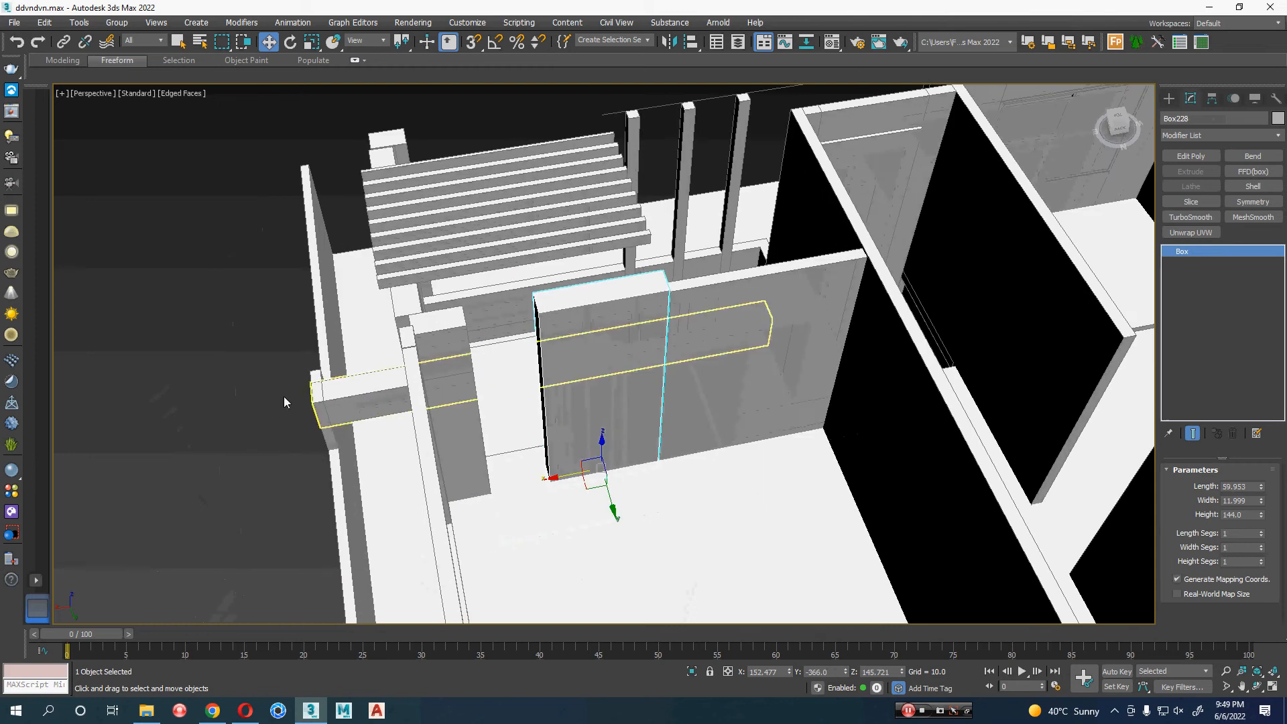
{"action": "key", "text": "t"}
{"action": "scroll", "coordinate": [494, 437], "scroll_direction": "down", "scroll_amount": 2}
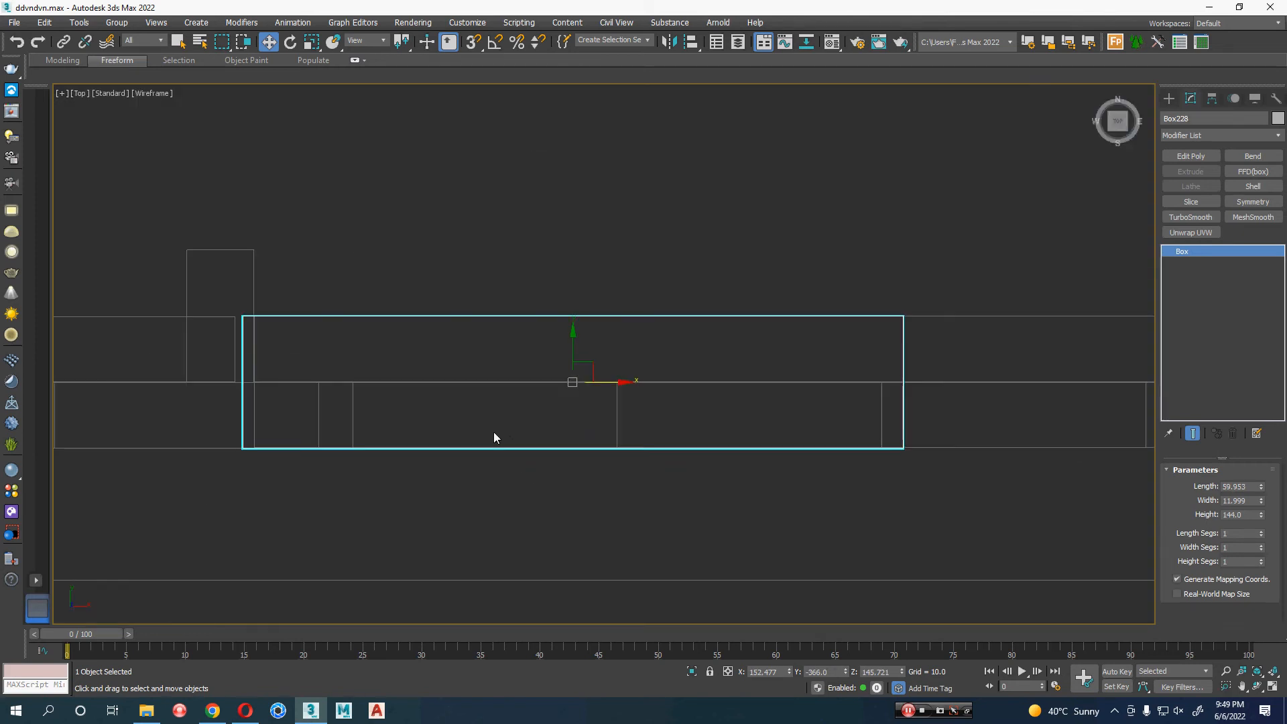
{"action": "left_click_drag", "start_coordinate": [612, 383], "coordinate": [624, 385]}
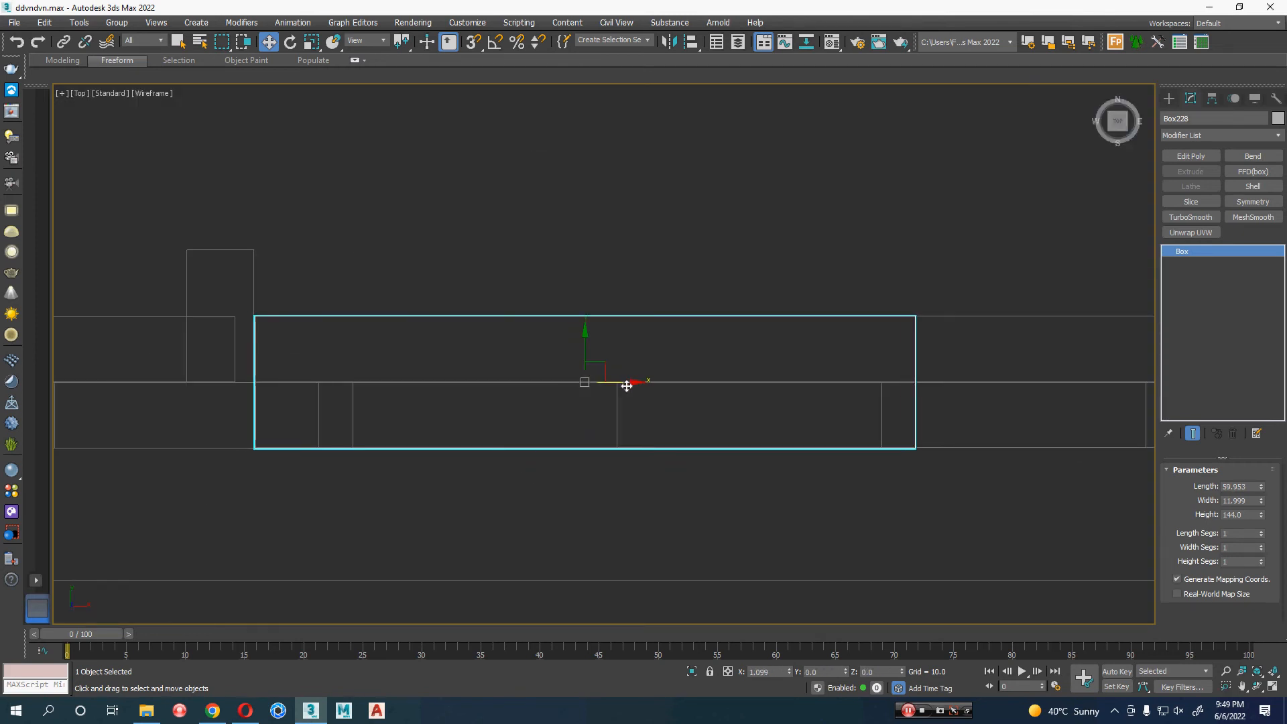
- Examine the repositioned wall boxes and column around the pergola-side opening in the perspective view
{"action": "key", "text": "p"}
{"action": "scroll", "coordinate": [619, 426], "scroll_direction": "down", "scroll_amount": 2}
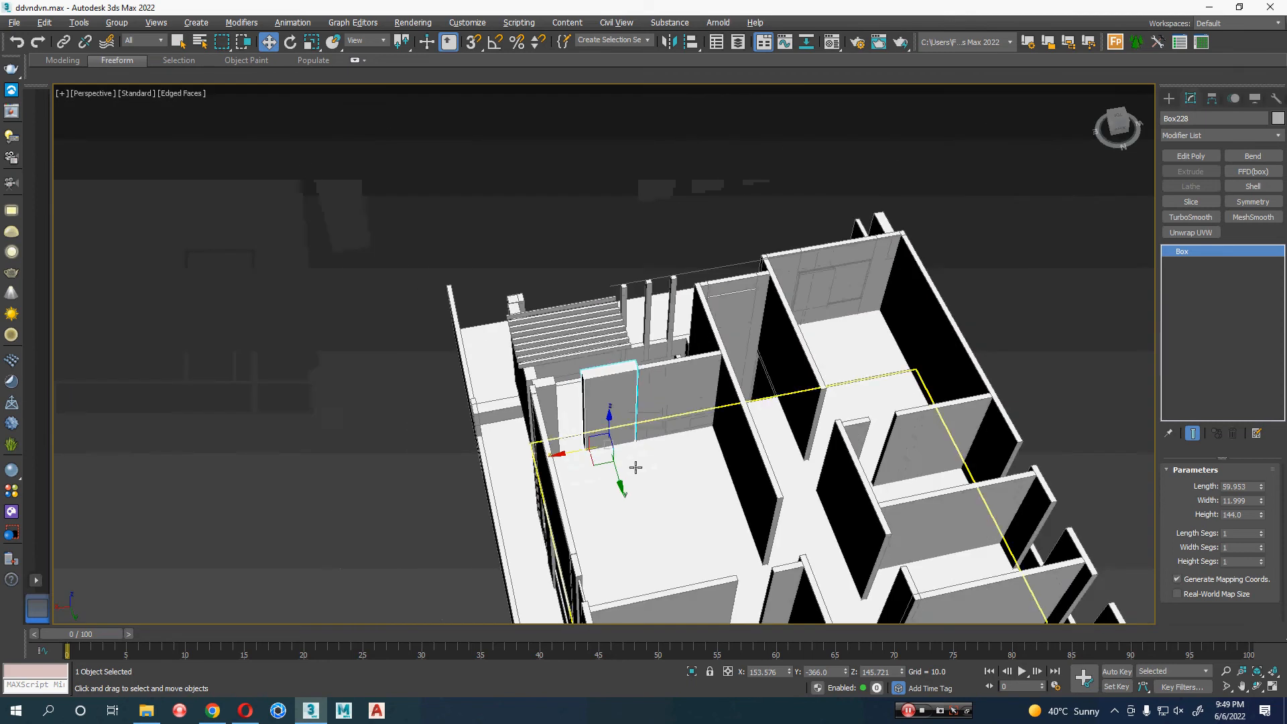
{"action": "middle_click_drag", "start_coordinate": [635, 465], "coordinate": [594, 461], "text": "alt"}
{"action": "left_click", "coordinate": [446, 453]}
{"action": "scroll", "coordinate": [515, 451], "scroll_direction": "up", "scroll_amount": 2}
{"action": "middle_click_drag", "start_coordinate": [517, 450], "coordinate": [597, 420], "text": "alt"}
{"action": "scroll", "coordinate": [593, 434], "scroll_direction": "down", "scroll_amount": 3}
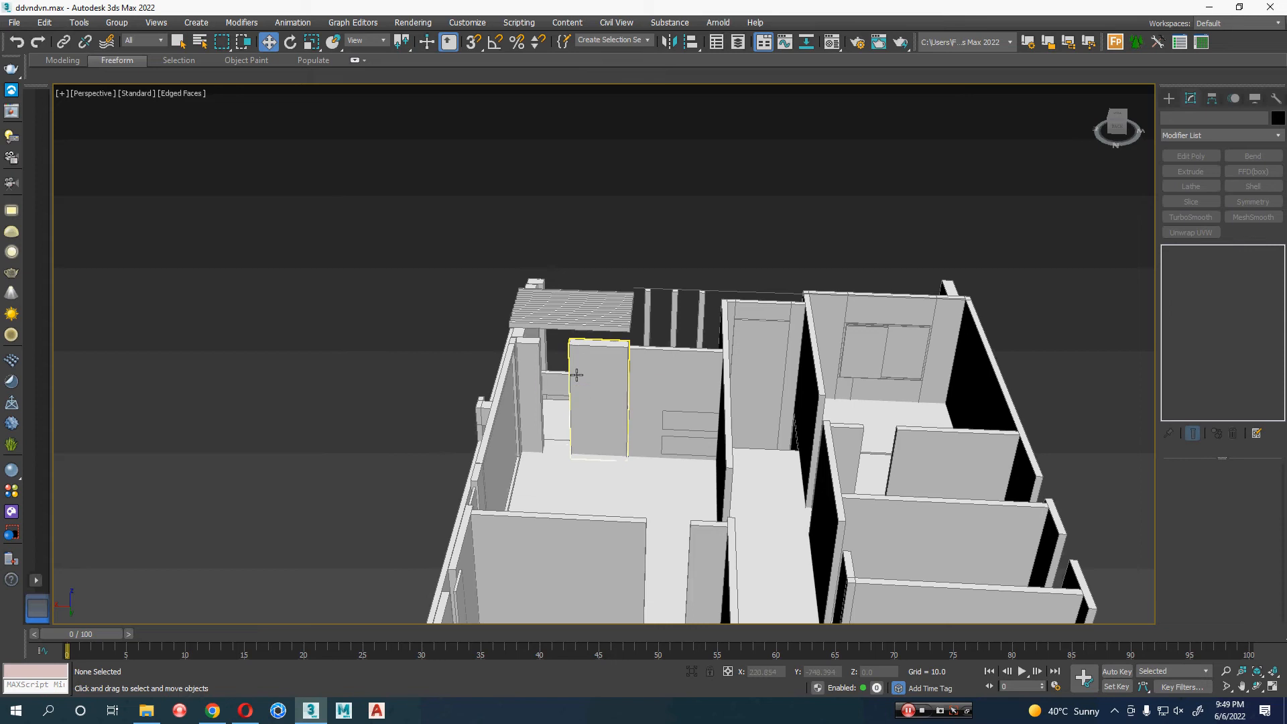
{"action": "scroll", "coordinate": [669, 373], "scroll_direction": "up", "scroll_amount": 5}
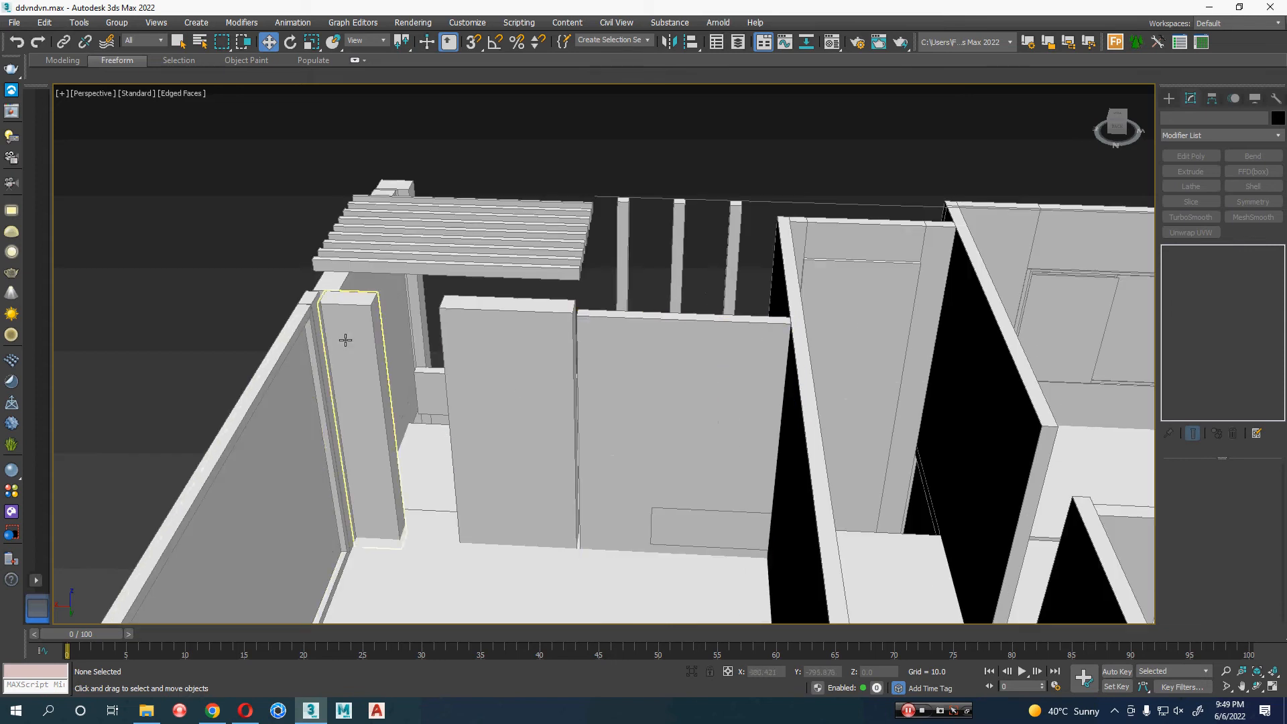
- Copy the 24 by 12 column upward along Z and shift the copy along X over the doorway gap
{"action": "left_click", "coordinate": [346, 340]}
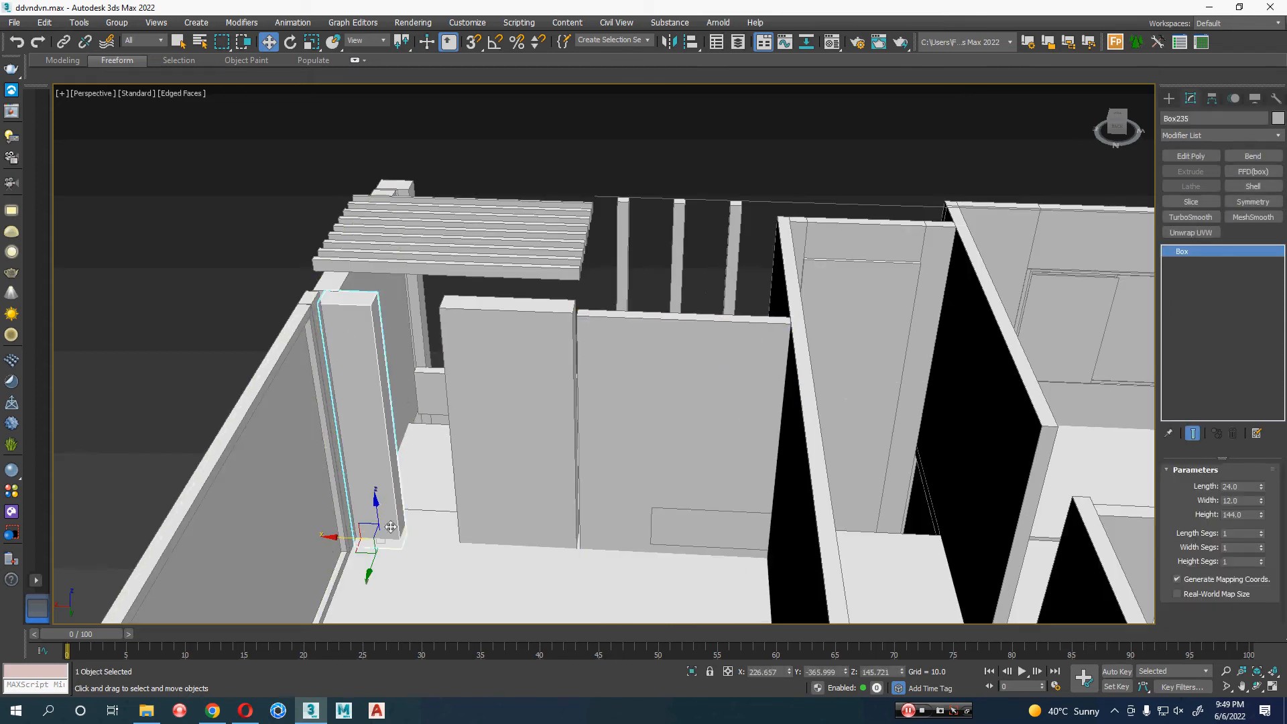
{"action": "left_click_drag", "start_coordinate": [378, 491], "coordinate": [354, 327], "text": "shift"}
{"action": "key", "text": "Return"}
{"action": "left_click_drag", "start_coordinate": [308, 370], "coordinate": [369, 372]}
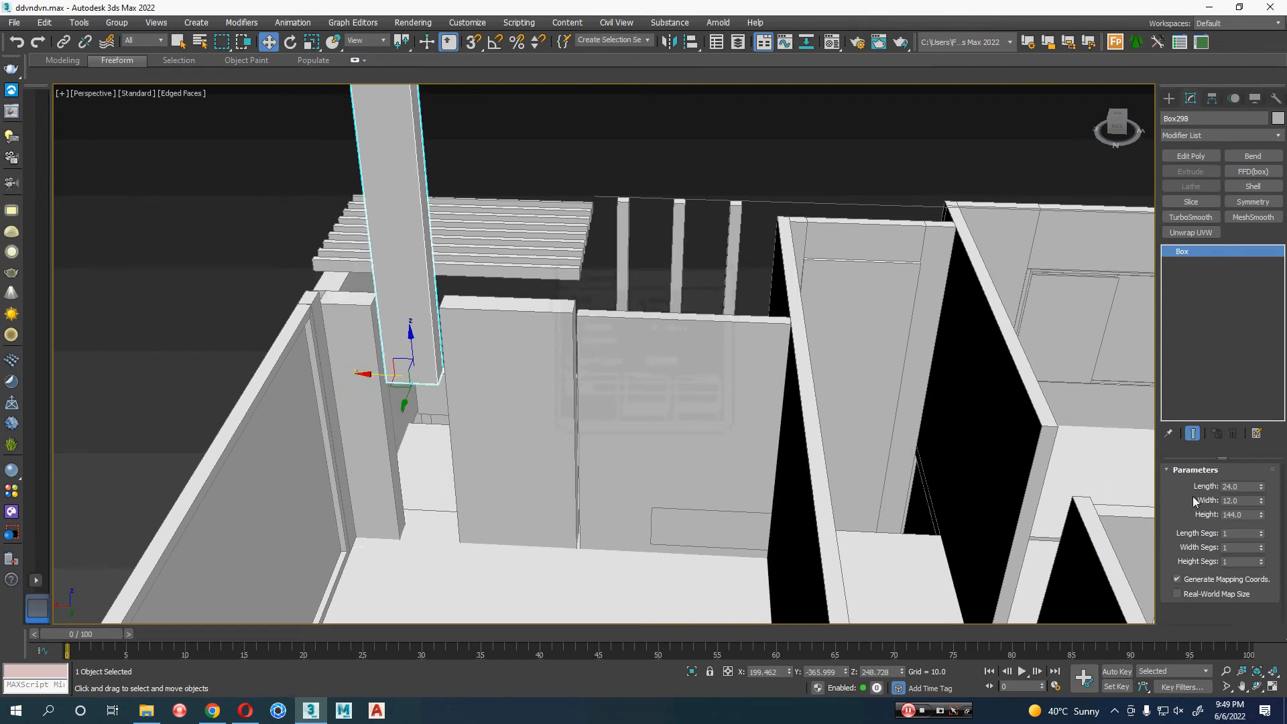
- Resize the copied box to length 31.68 and height 41.13, nudging it about 0.4 along X to fill the gap above the doorway
{"action": "left_click_drag", "start_coordinate": [1263, 520], "coordinate": [1264, 564]}
{"action": "key", "text": "z"}
{"action": "middle_click_drag", "start_coordinate": [697, 503], "coordinate": [1052, 514], "text": "alt"}
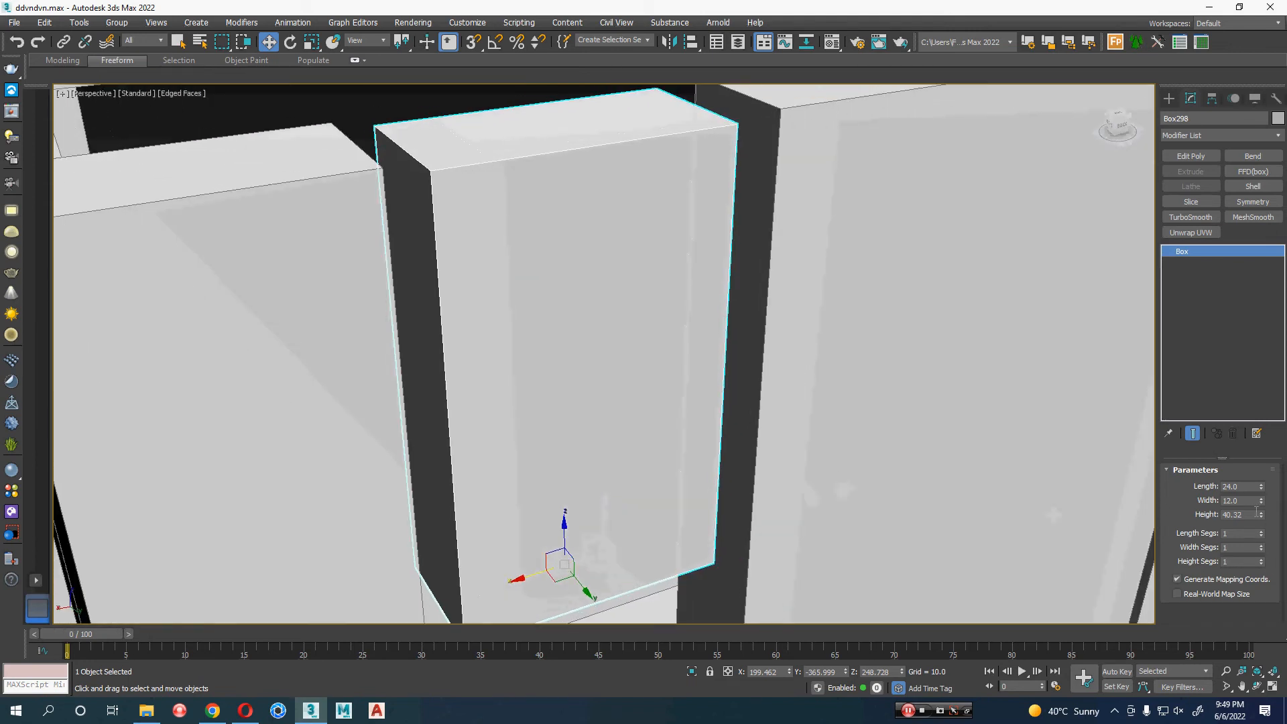
{"action": "left_click_drag", "start_coordinate": [1261, 502], "coordinate": [1266, 462]}
{"action": "key", "text": "ctrl+z"}
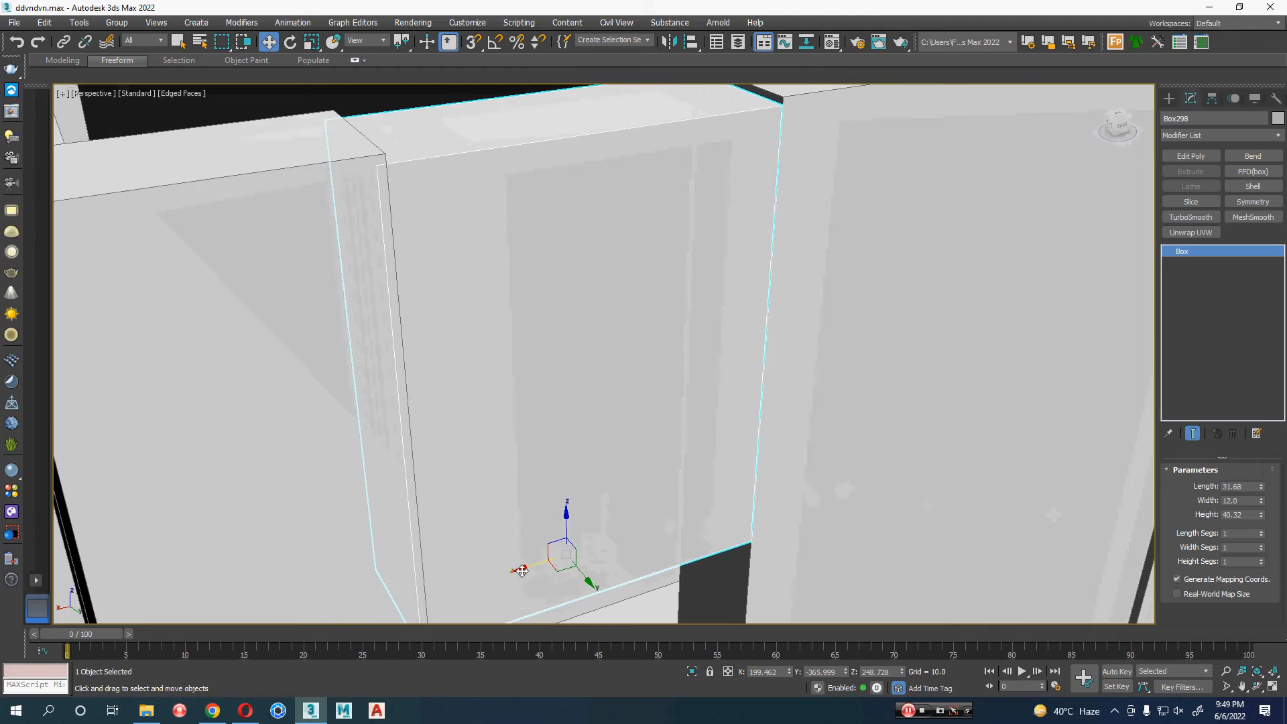
{"action": "left_click_drag", "start_coordinate": [520, 566], "coordinate": [526, 568]}
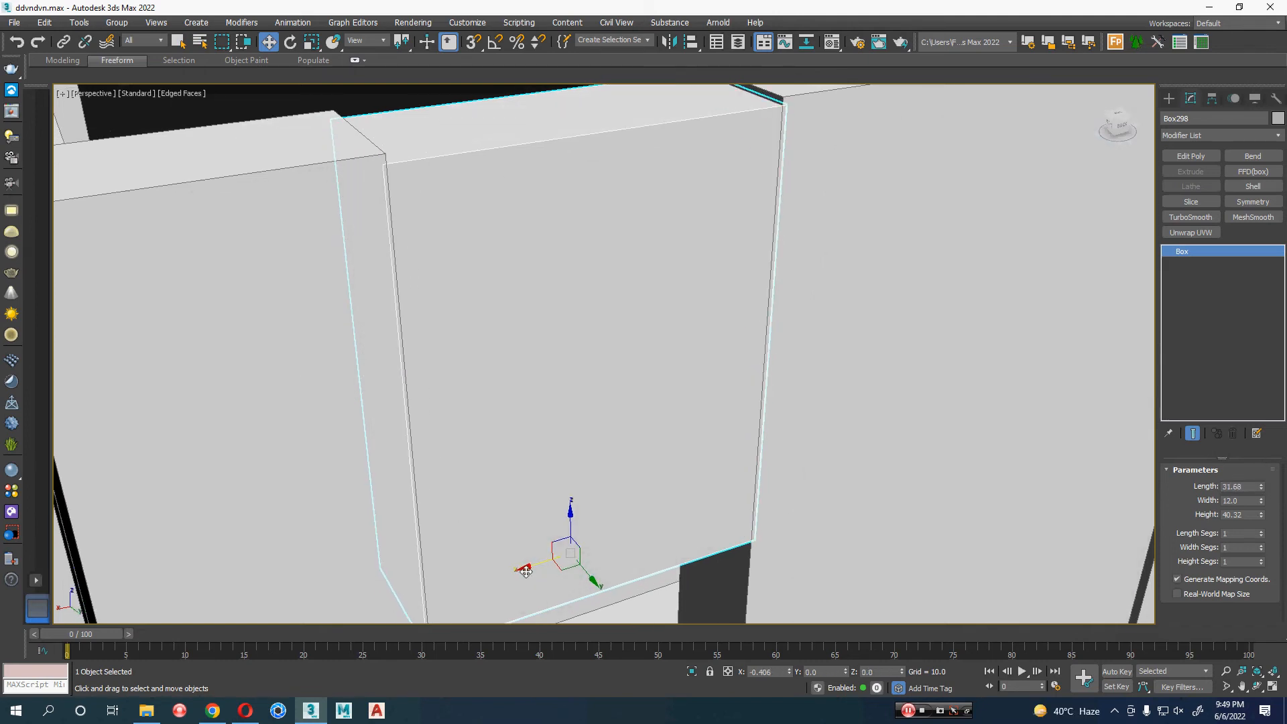
{"action": "left_click_drag", "start_coordinate": [1261, 512], "coordinate": [1262, 512]}
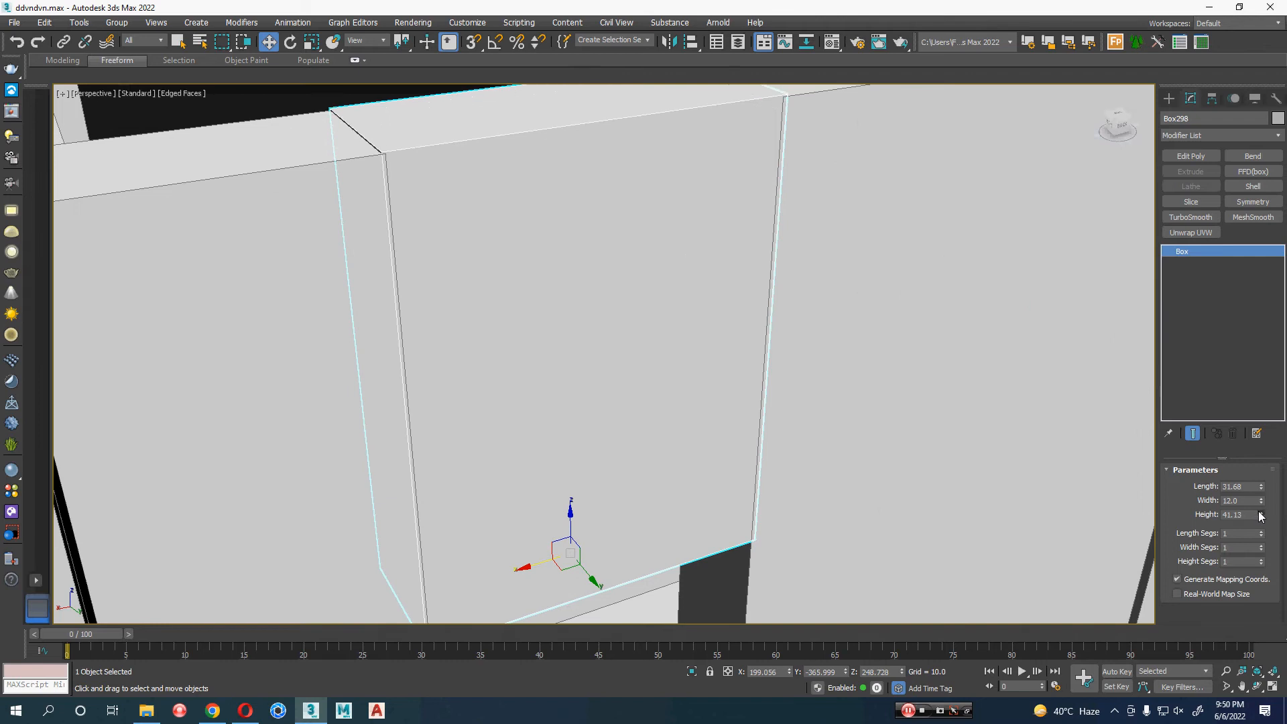
{"action": "scroll", "coordinate": [793, 500], "scroll_direction": "down", "scroll_amount": 6}
{"action": "middle_click_drag", "start_coordinate": [793, 500], "coordinate": [495, 315], "text": "alt"}
{"action": "left_click", "coordinate": [94, 192]}
{"action": "scroll", "coordinate": [620, 393], "scroll_direction": "up", "scroll_amount": 3}
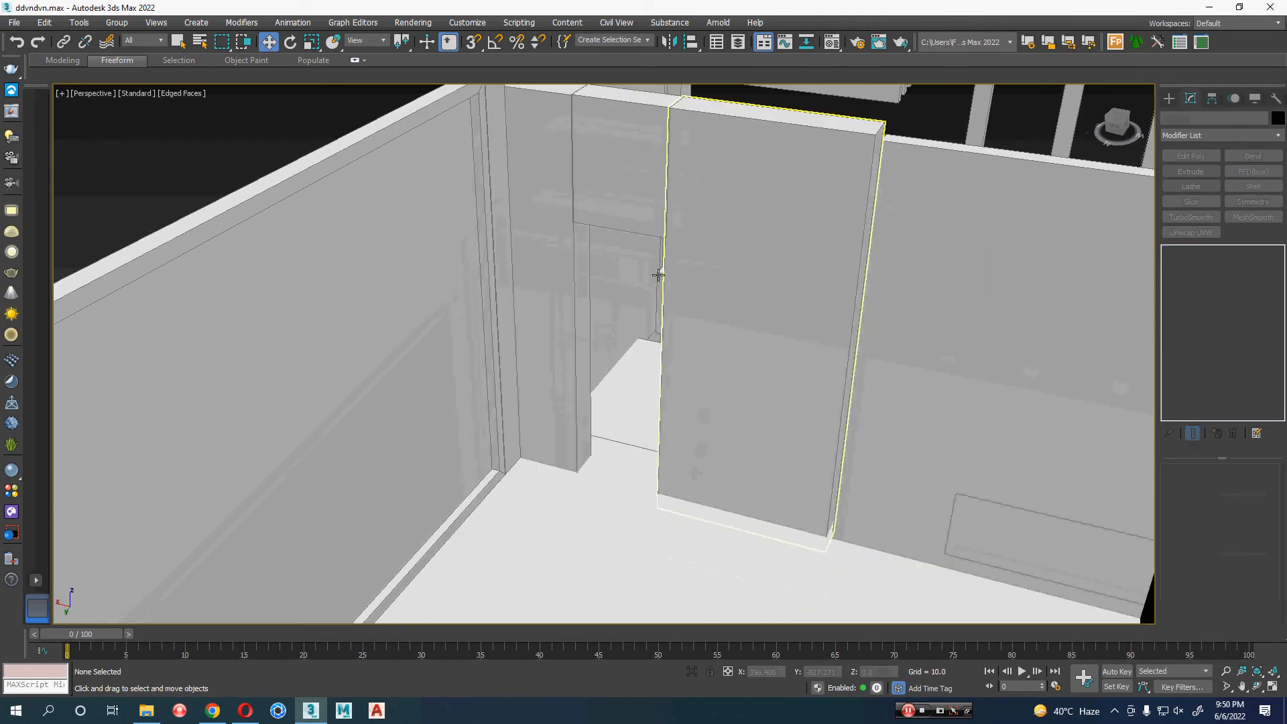
- Isolate the Boolean wall panel beside the door wall, examine its shelf-like recesses from behind, and exit isolation
{"action": "scroll", "coordinate": [642, 401], "scroll_direction": "down", "scroll_amount": 5}
{"action": "middle_click_drag", "start_coordinate": [642, 401], "coordinate": [715, 416], "text": "alt"}
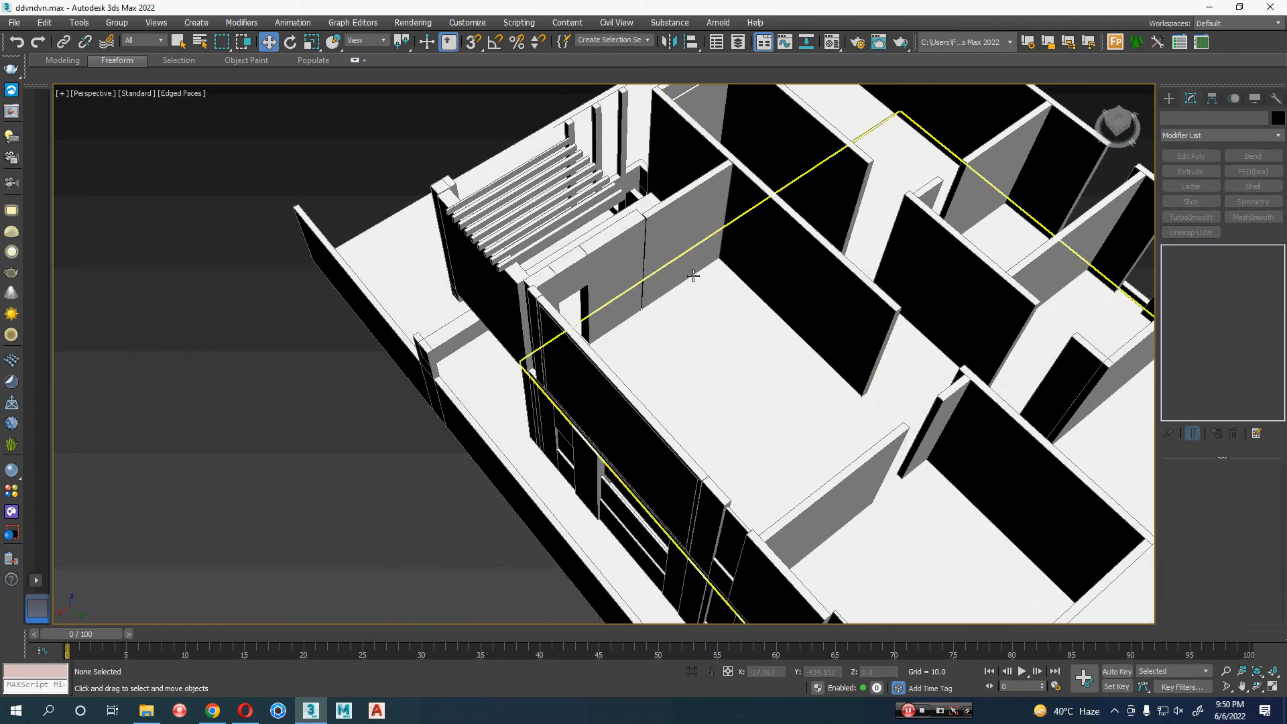
{"action": "key", "text": "F3"}
{"action": "scroll", "coordinate": [685, 270], "scroll_direction": "up", "scroll_amount": 4}
{"action": "scroll", "coordinate": [685, 269], "scroll_direction": "up", "scroll_amount": 2}
{"action": "left_click", "coordinate": [661, 255]}
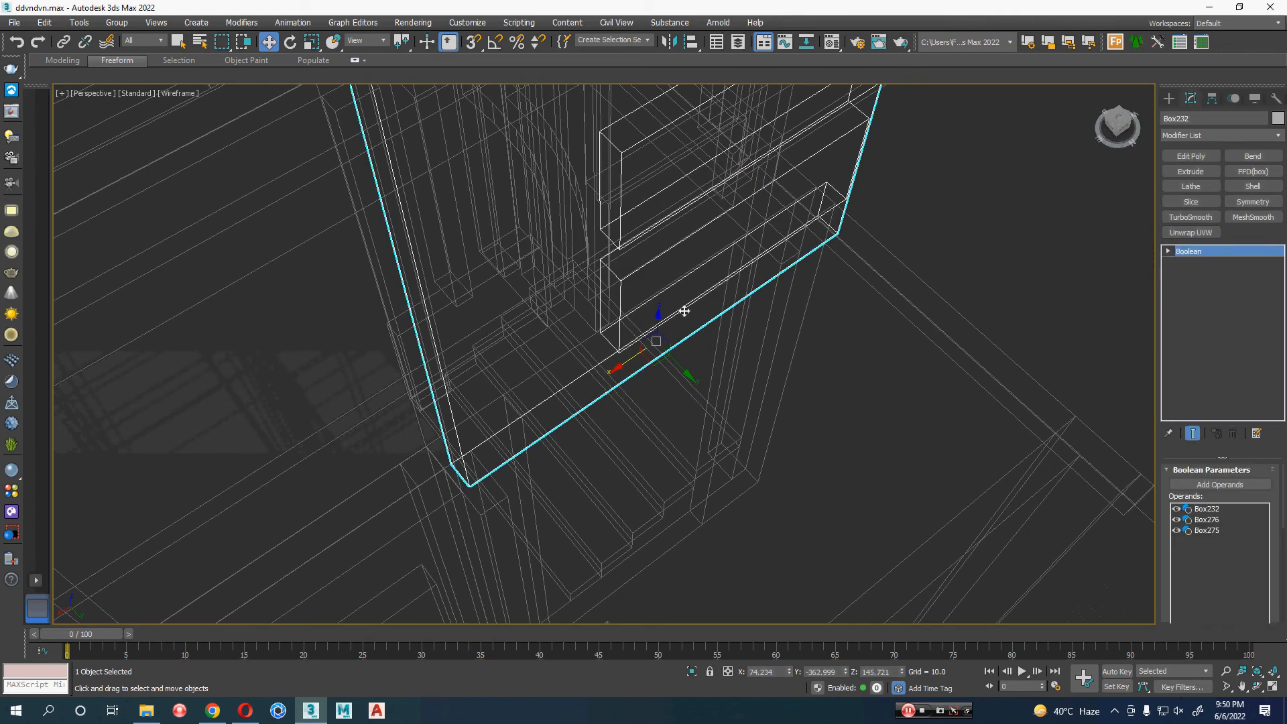
{"action": "scroll", "coordinate": [677, 305], "scroll_direction": "up", "scroll_amount": 2}
{"action": "scroll", "coordinate": [667, 299], "scroll_direction": "up", "scroll_amount": 1}
{"action": "key", "text": "F3"}
{"action": "scroll", "coordinate": [749, 307], "scroll_direction": "down", "scroll_amount": 2}
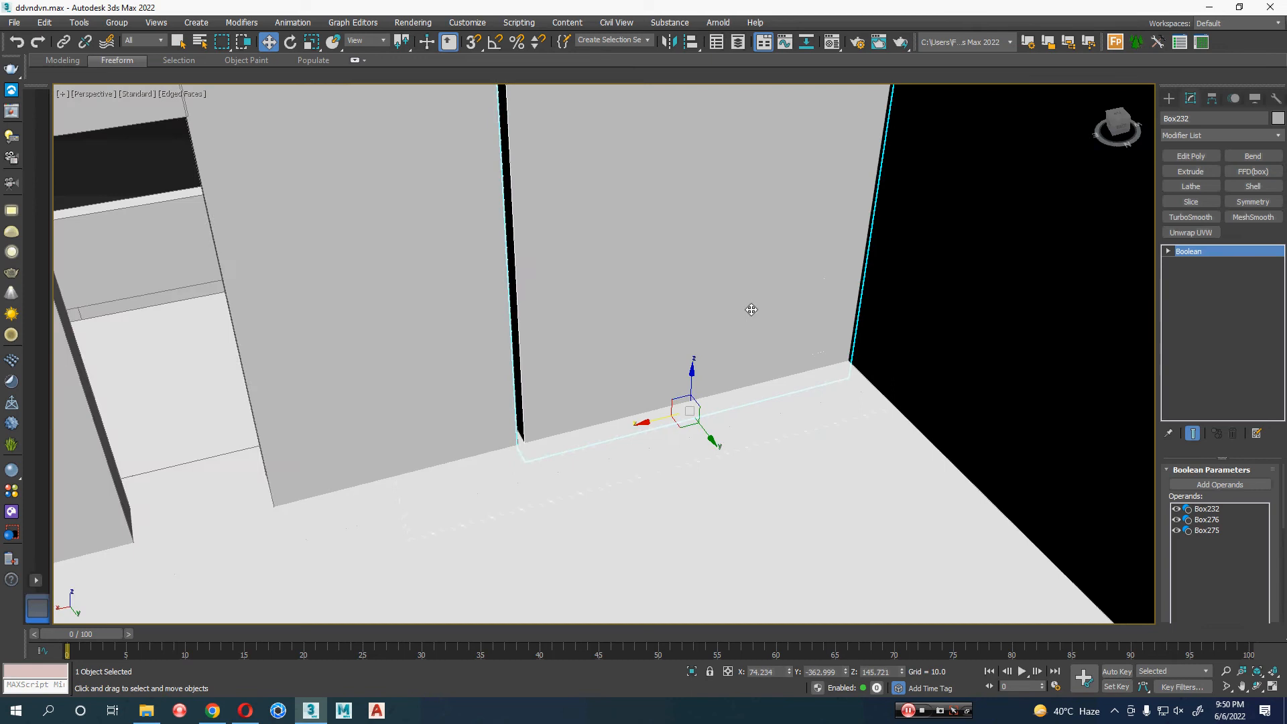
{"action": "key", "text": "alt+q"}
{"action": "middle_click_drag", "start_coordinate": [694, 382], "coordinate": [849, 374], "text": "alt"}
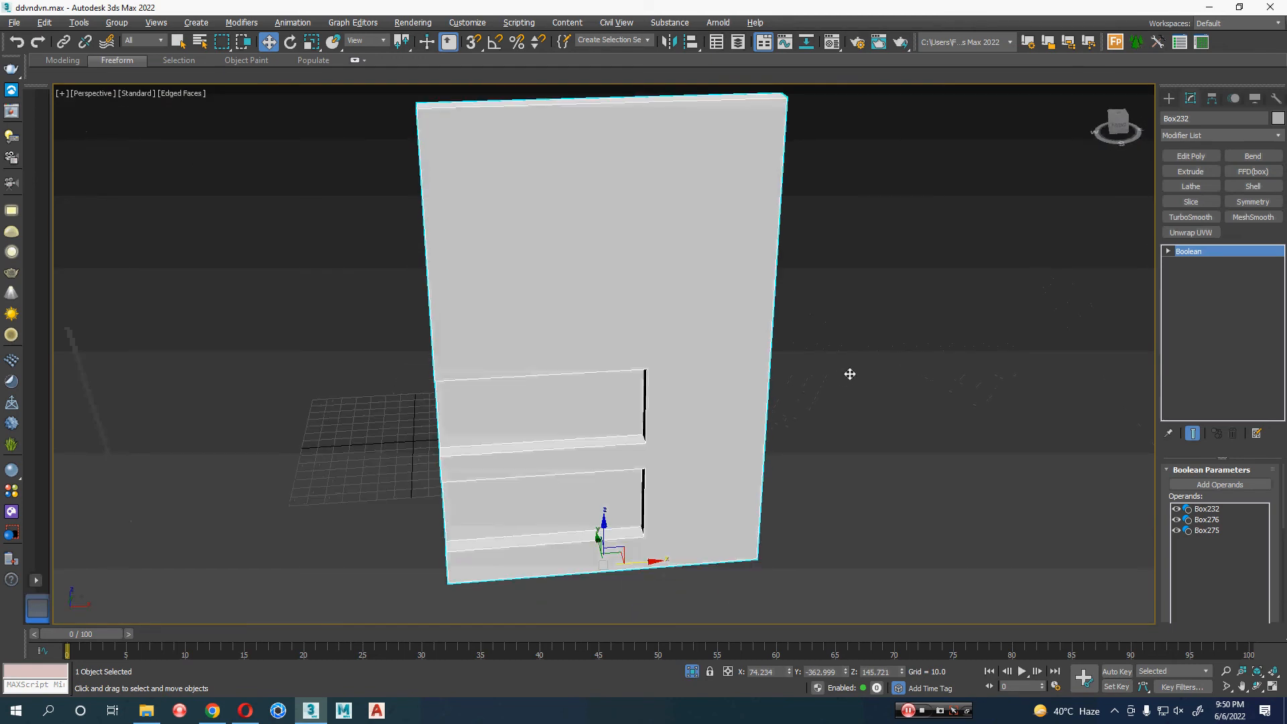
{"action": "left_click", "coordinate": [692, 671]}
- Examine the terrace, pergola and upper-floor rooms from outside and above
{"action": "scroll", "coordinate": [698, 460], "scroll_direction": "down", "scroll_amount": 5}
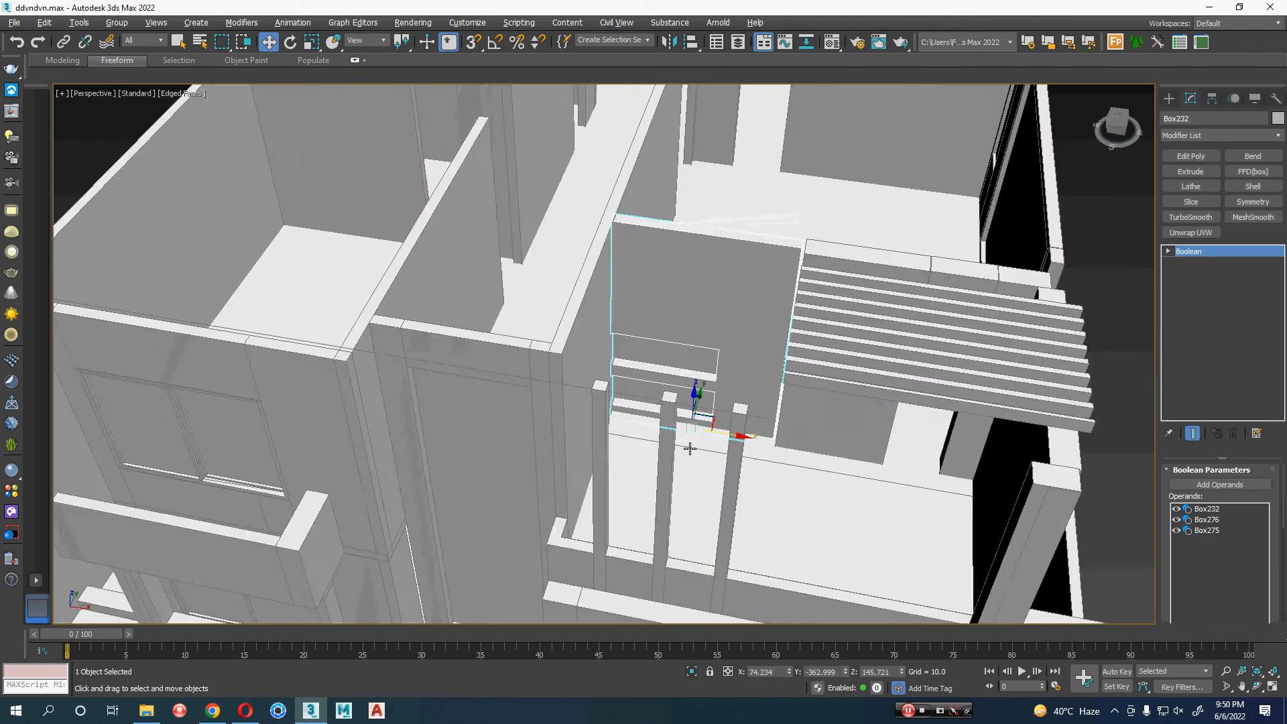
{"action": "middle_click_drag", "start_coordinate": [690, 448], "coordinate": [664, 368], "text": "alt"}
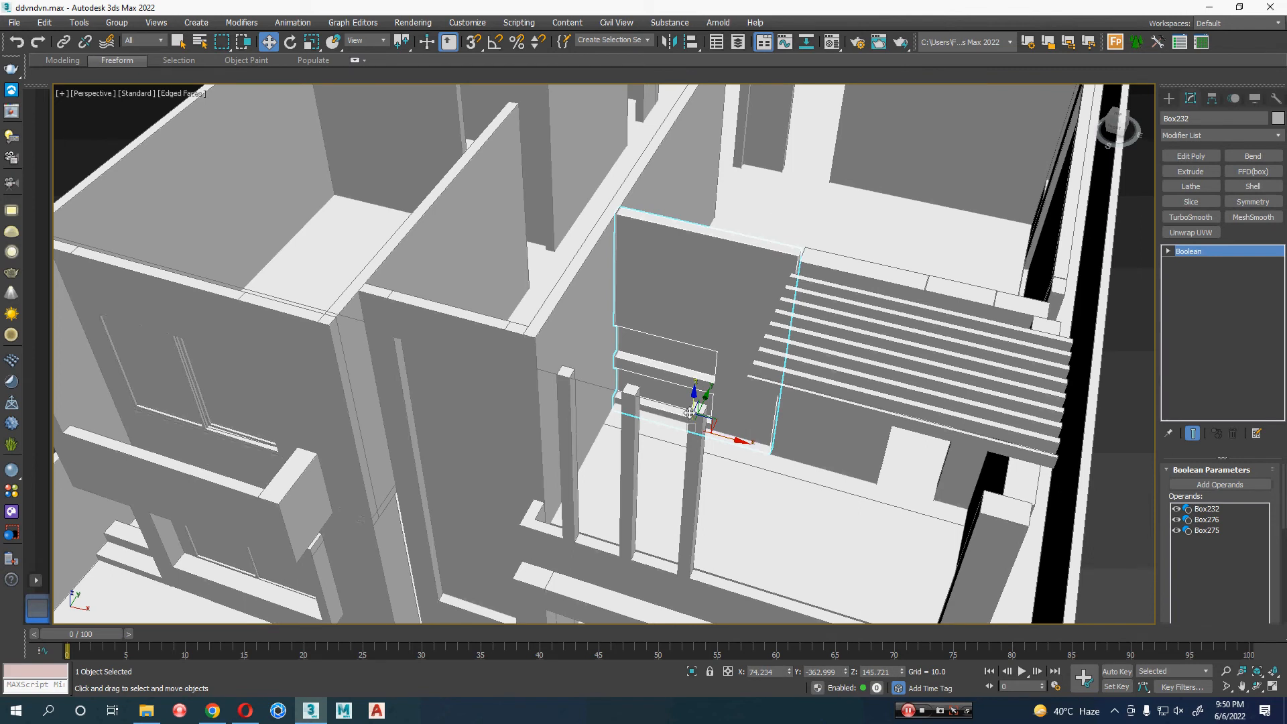
{"action": "middle_click_drag", "start_coordinate": [822, 446], "coordinate": [637, 320]}
{"action": "left_click", "coordinate": [1015, 410]}
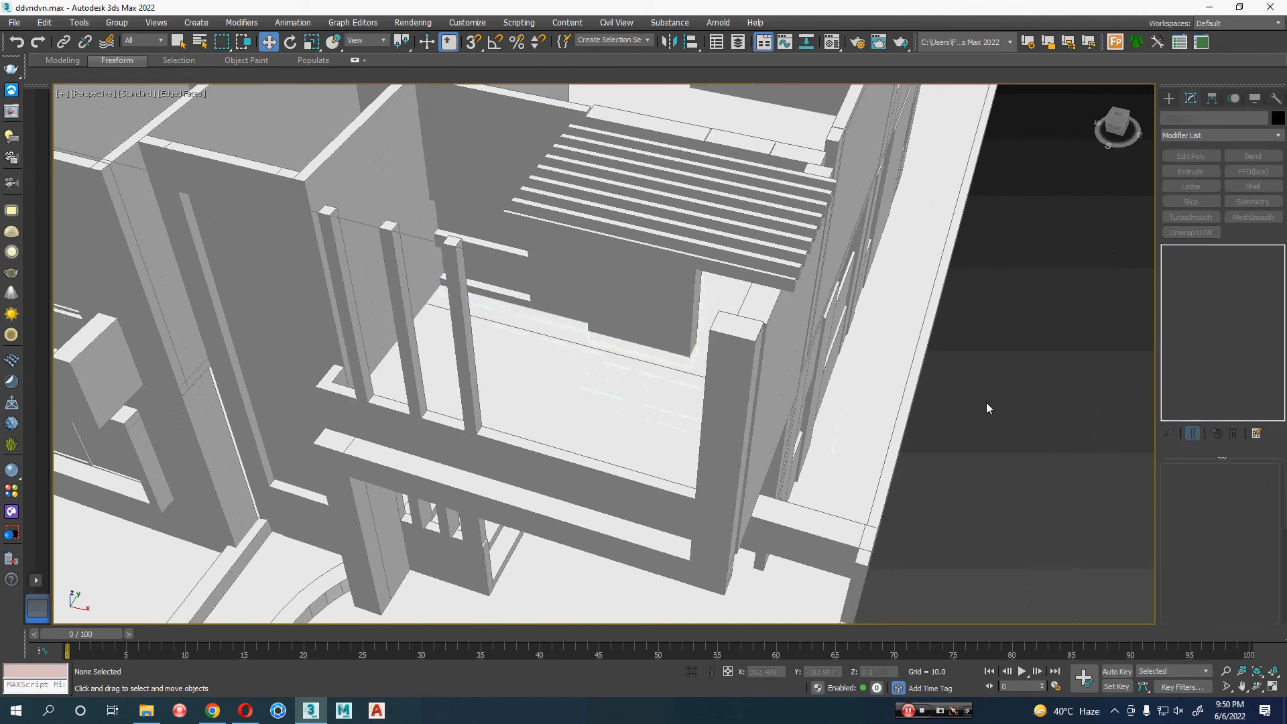
{"action": "middle_click_drag", "start_coordinate": [987, 402], "coordinate": [738, 338], "text": "alt"}
{"action": "key", "text": "z"}
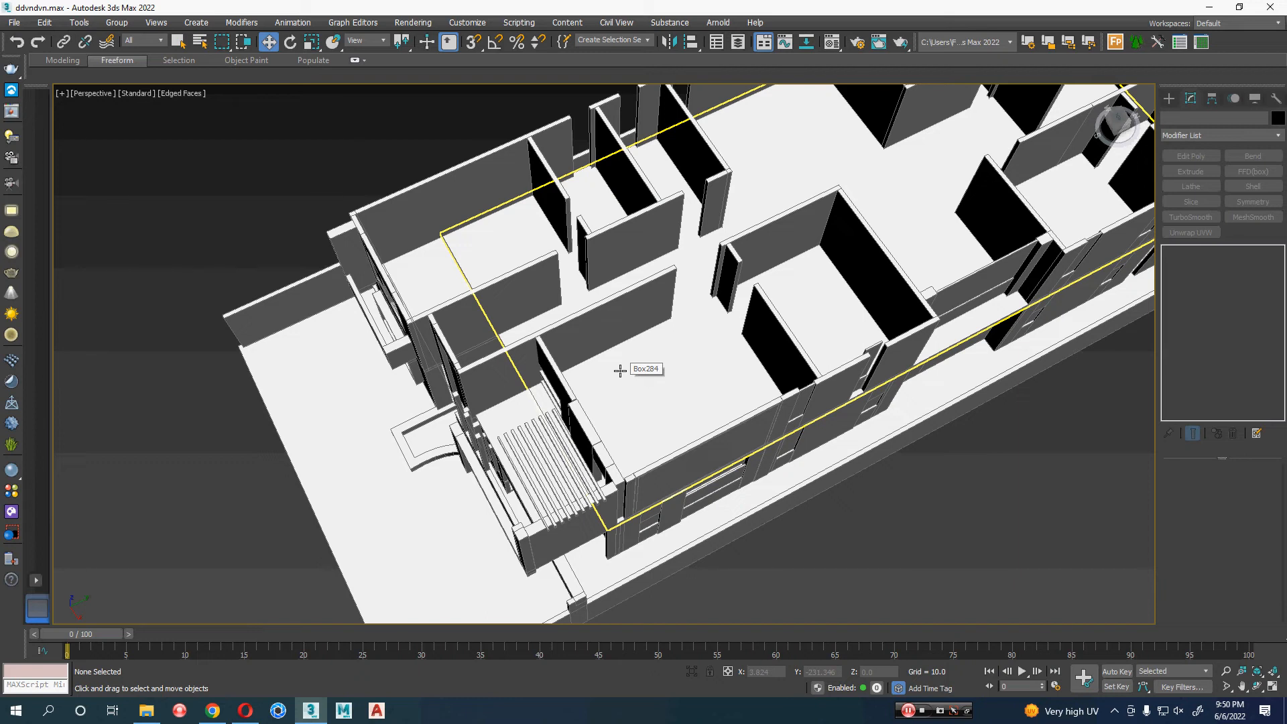
- Switch to Chrome and search Google in a new tab for "bedroom 3d model free download"
{"action": "left_click", "coordinate": [221, 710]}
{"action": "key", "text": "ctrl+t"}
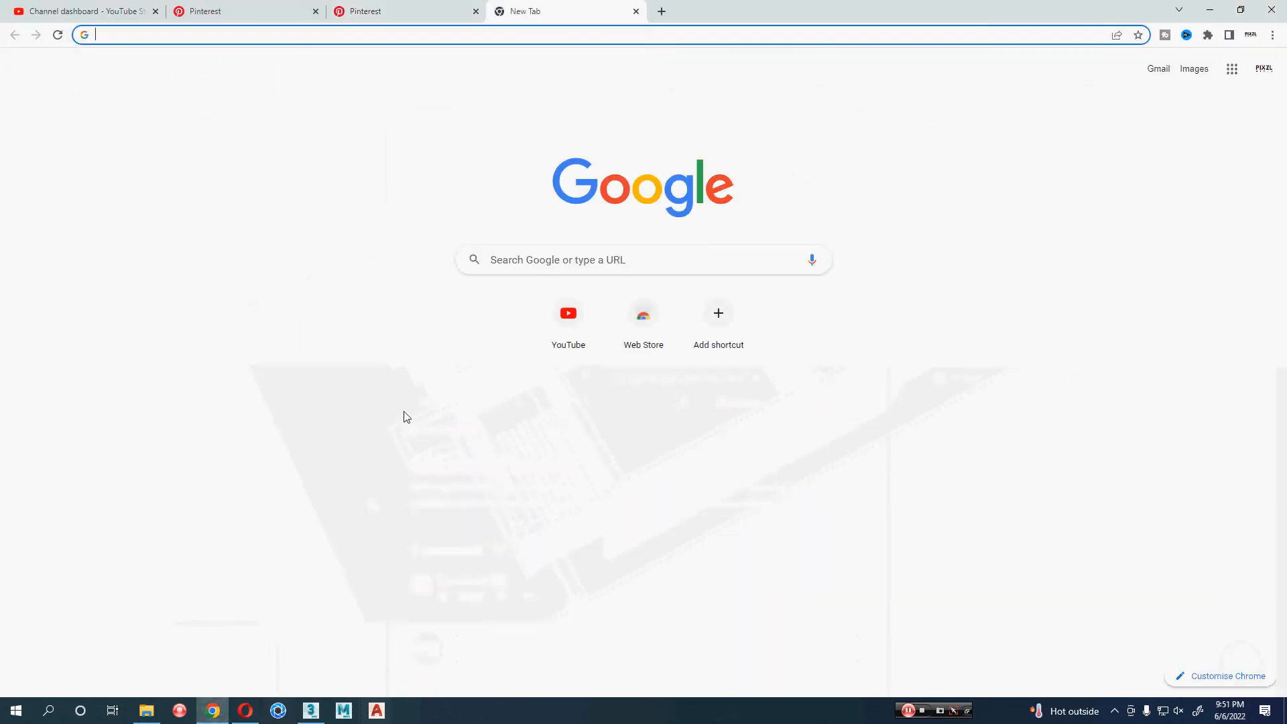
{"action": "type", "text": "bedroom"}
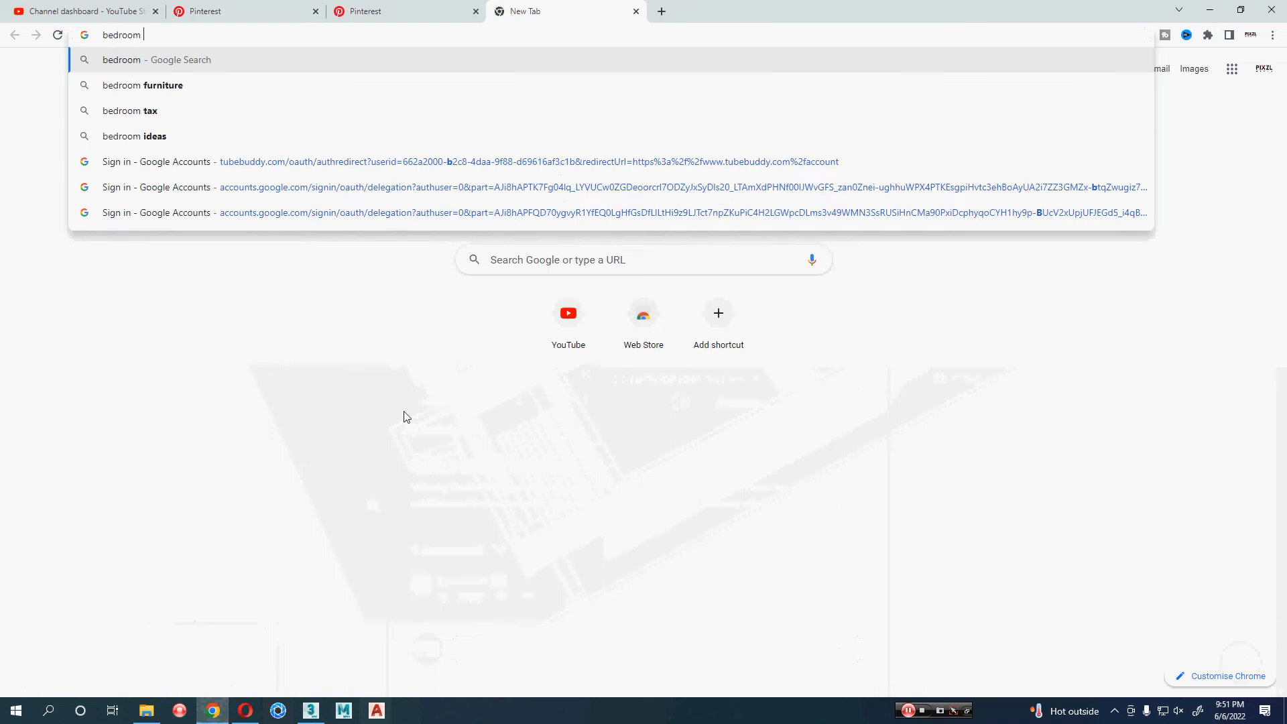
{"action": "type", "text": " 3d"}
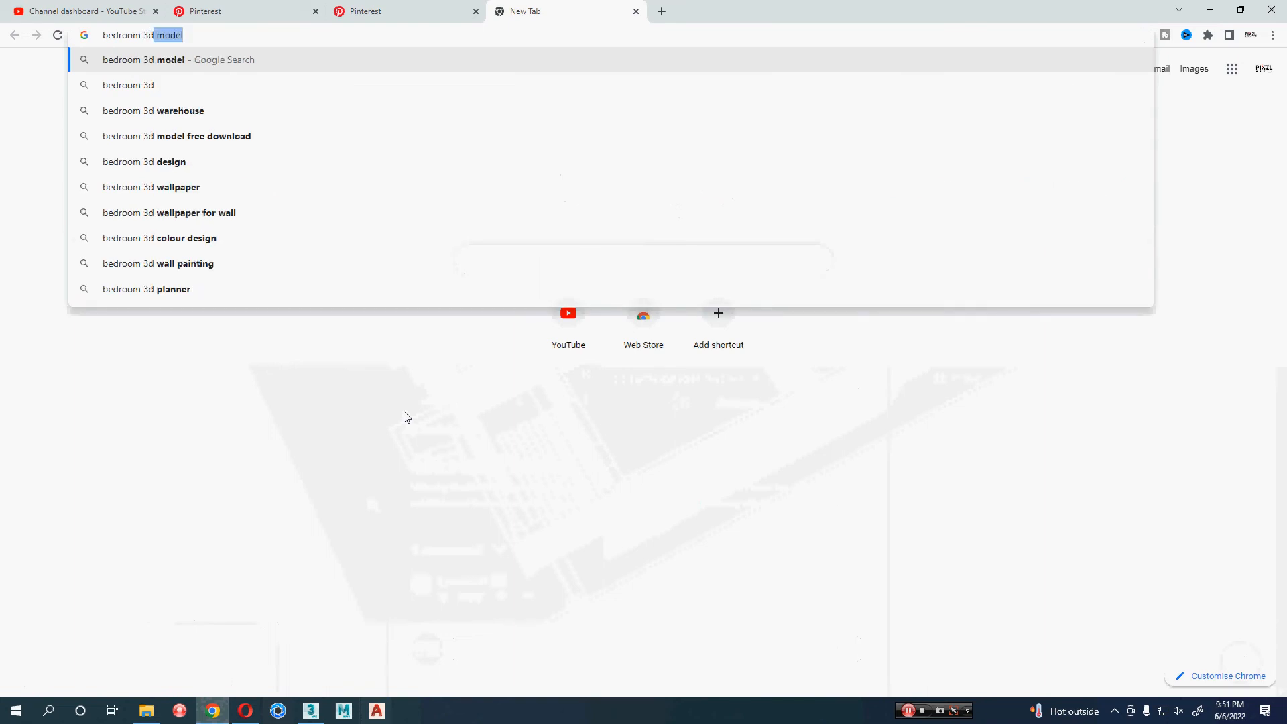
{"action": "type", "text": "model"}
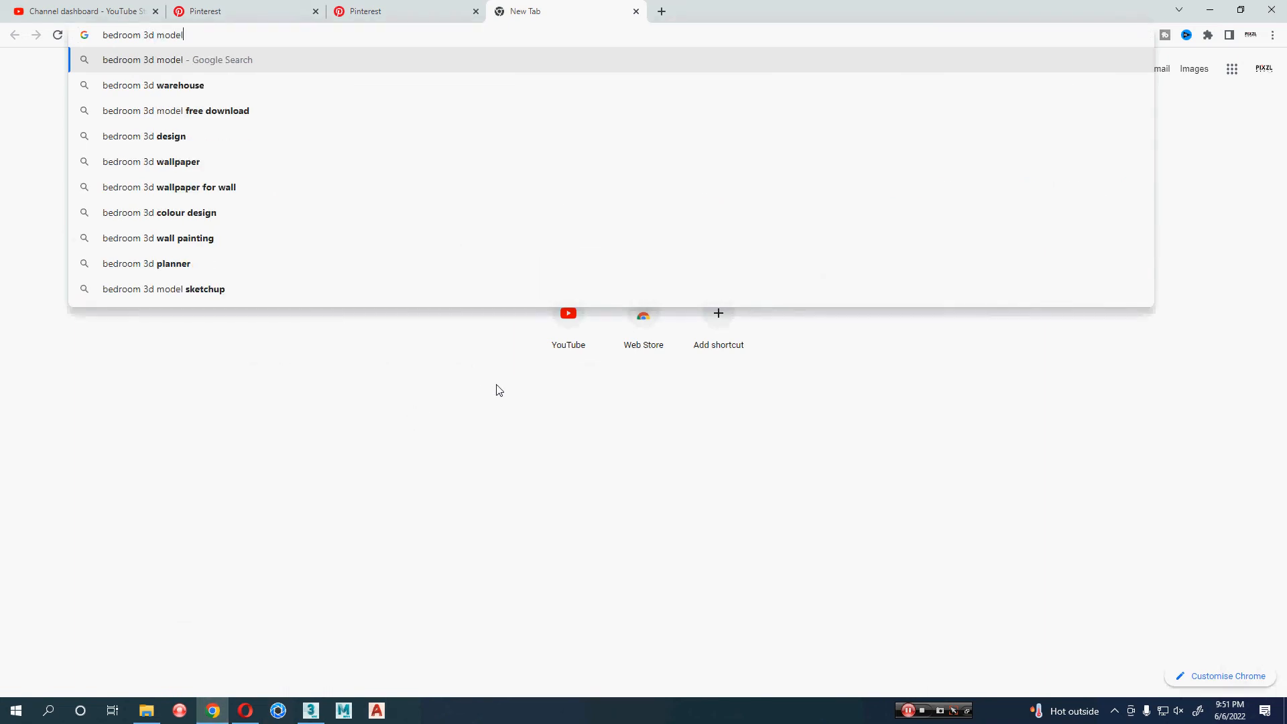
{"action": "key", "text": "Down"}
{"action": "key", "text": "Return"}
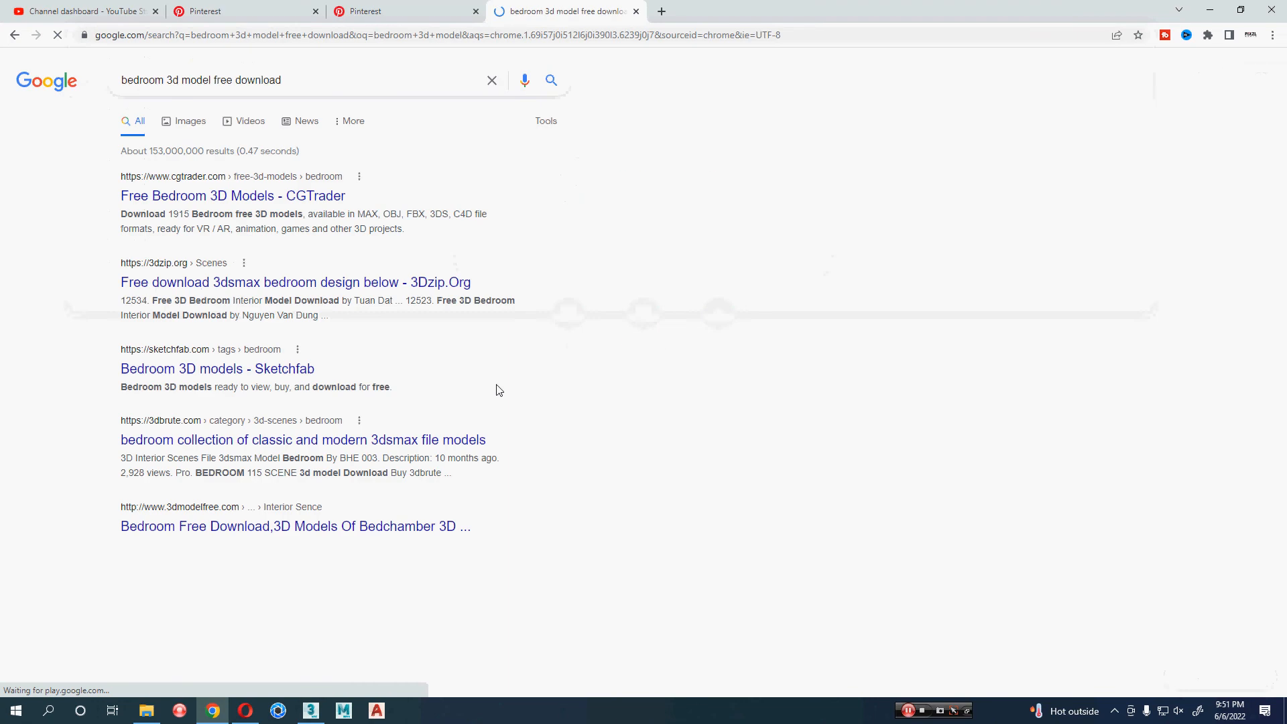
- Open the CGTrader and TurboSquid free bedroom model results in background tabs and look through the remaining results
{"action": "middle_click", "coordinate": [256, 202]}
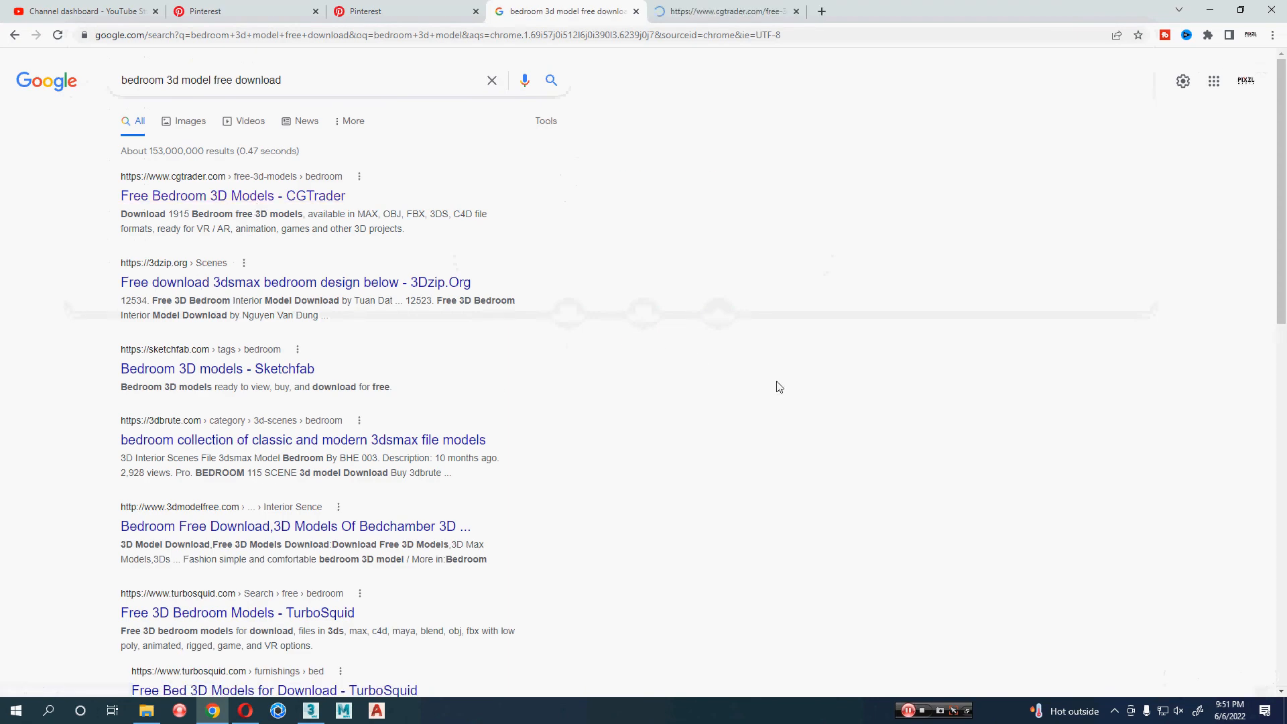
{"action": "scroll", "coordinate": [775, 385], "scroll_direction": "down", "scroll_amount": 3}
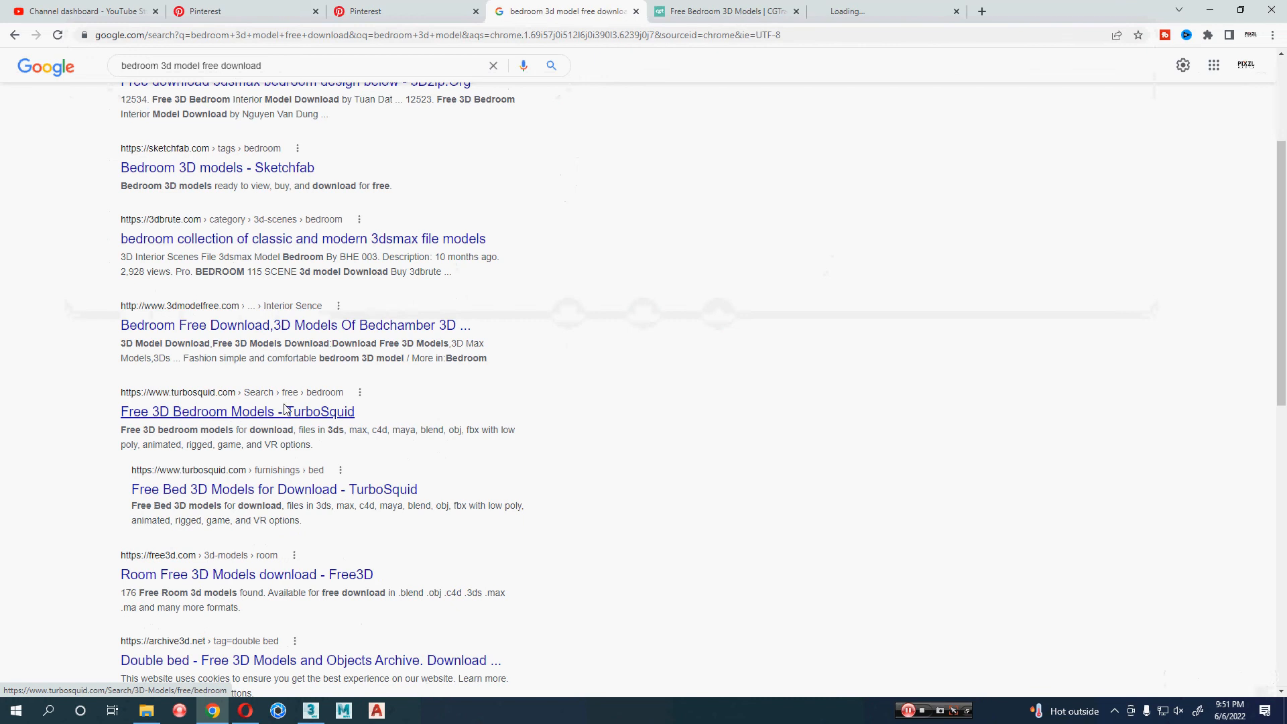
{"action": "scroll", "coordinate": [287, 411], "scroll_direction": "down", "scroll_amount": 4}
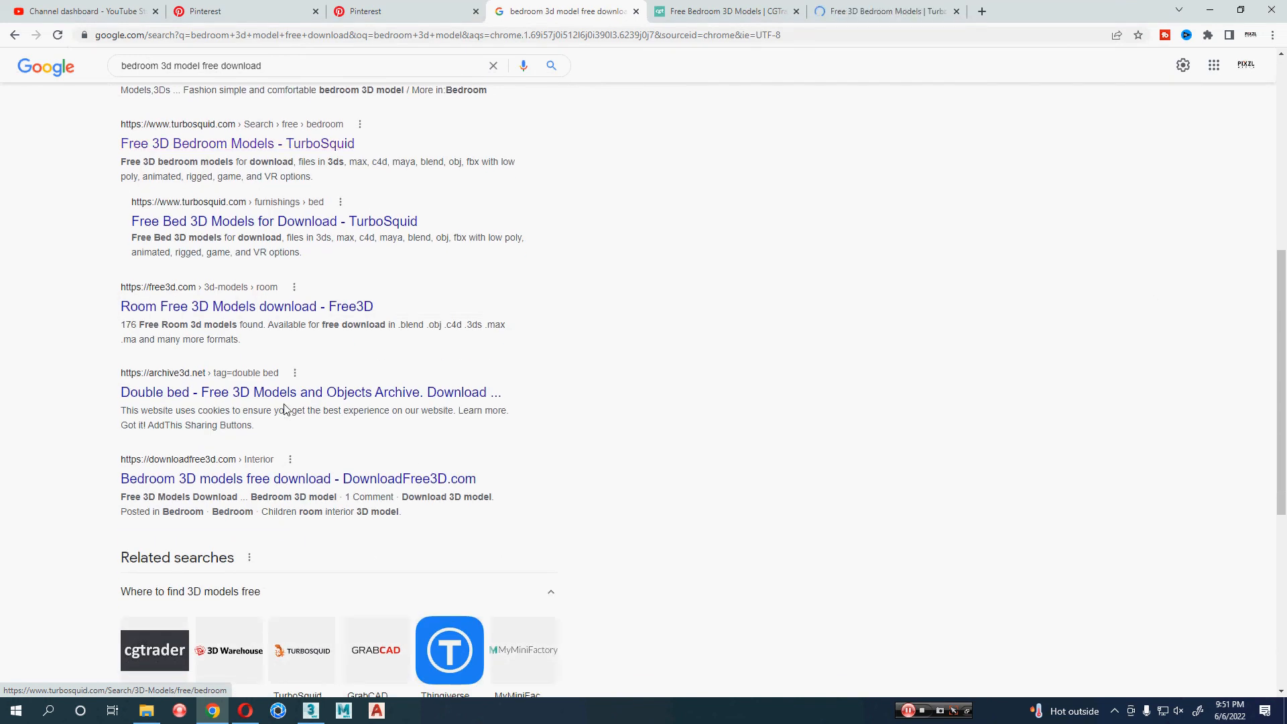
{"action": "scroll", "coordinate": [287, 411], "scroll_direction": "down", "scroll_amount": 1}
- Browse CGTrader's free bedroom models and open "master bedroom" and "Interior 005 Base Bedroom FREE SAMPLE" in background tabs
{"action": "left_click", "coordinate": [752, 10]}
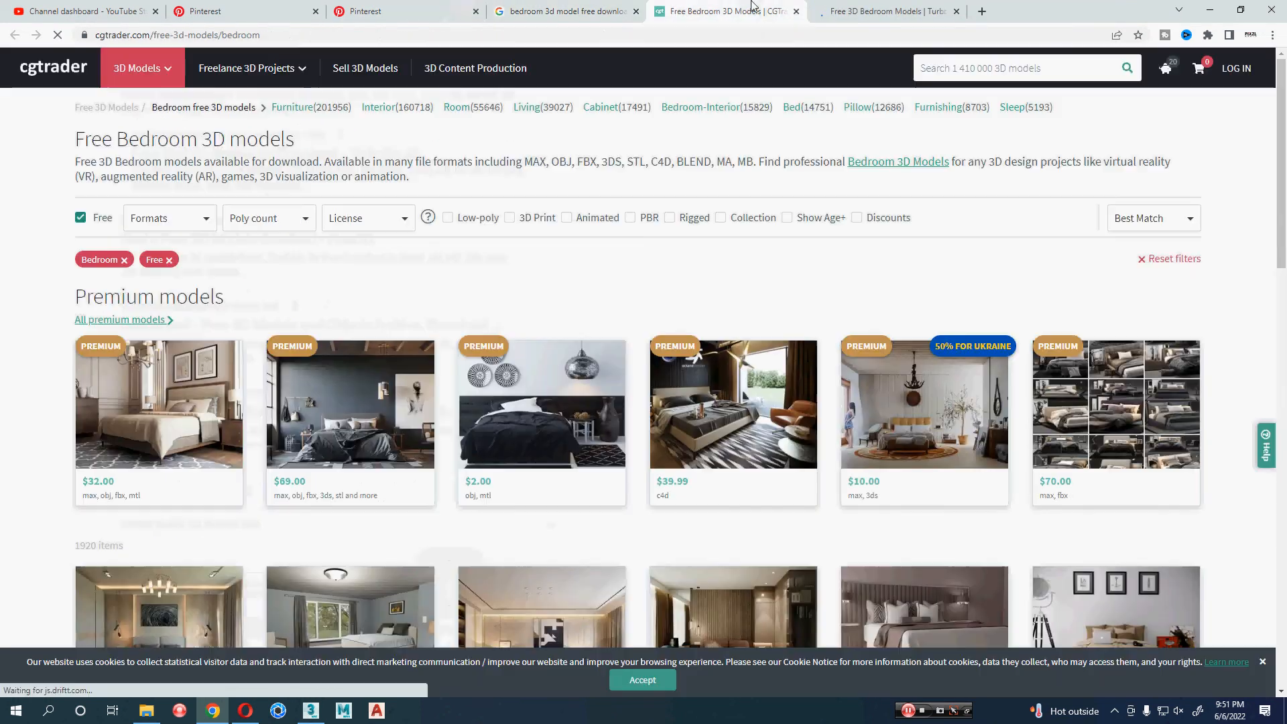
{"action": "scroll", "coordinate": [38, 468], "scroll_direction": "down", "scroll_amount": 2}
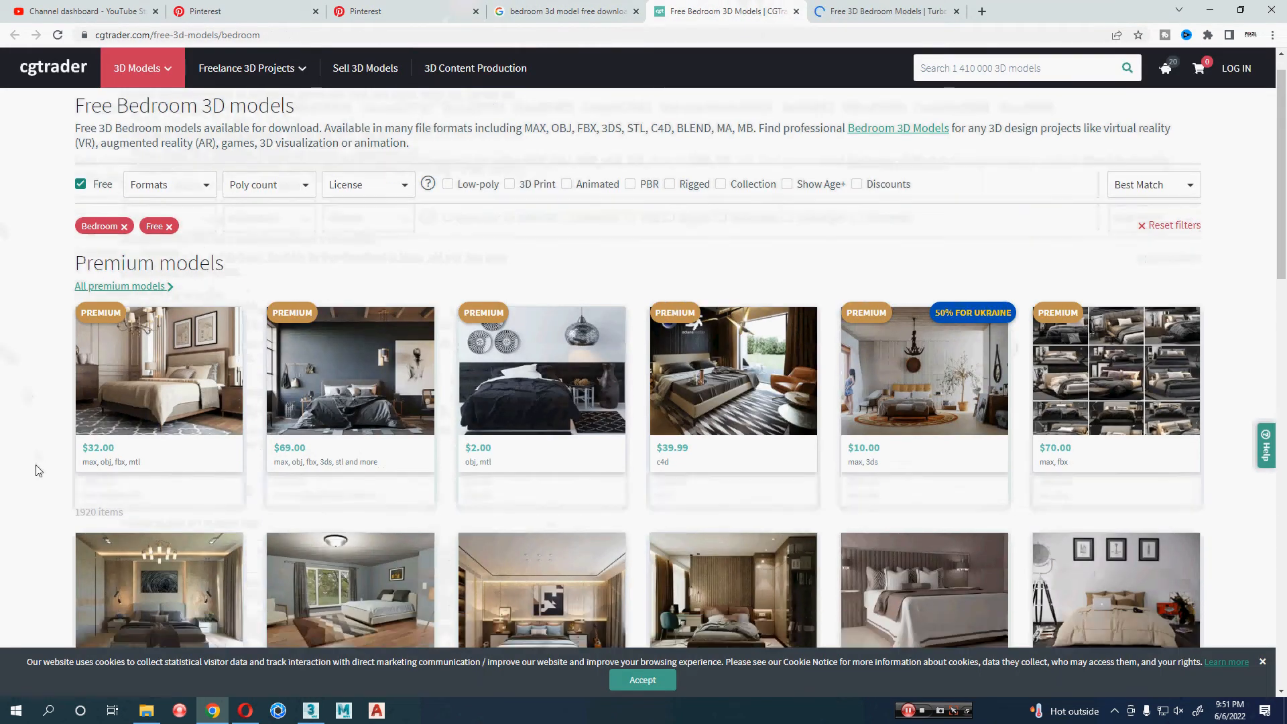
{"action": "scroll", "coordinate": [23, 467], "scroll_direction": "down", "scroll_amount": 2}
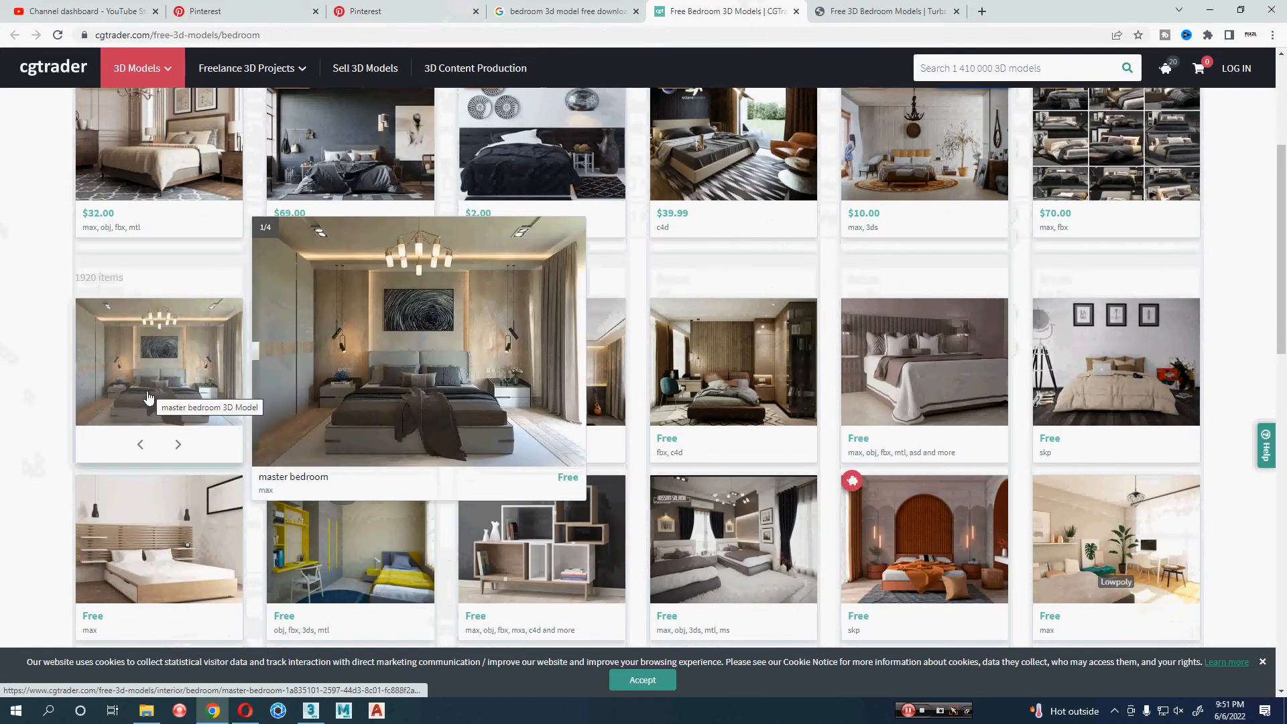
{"action": "middle_click", "coordinate": [154, 395]}
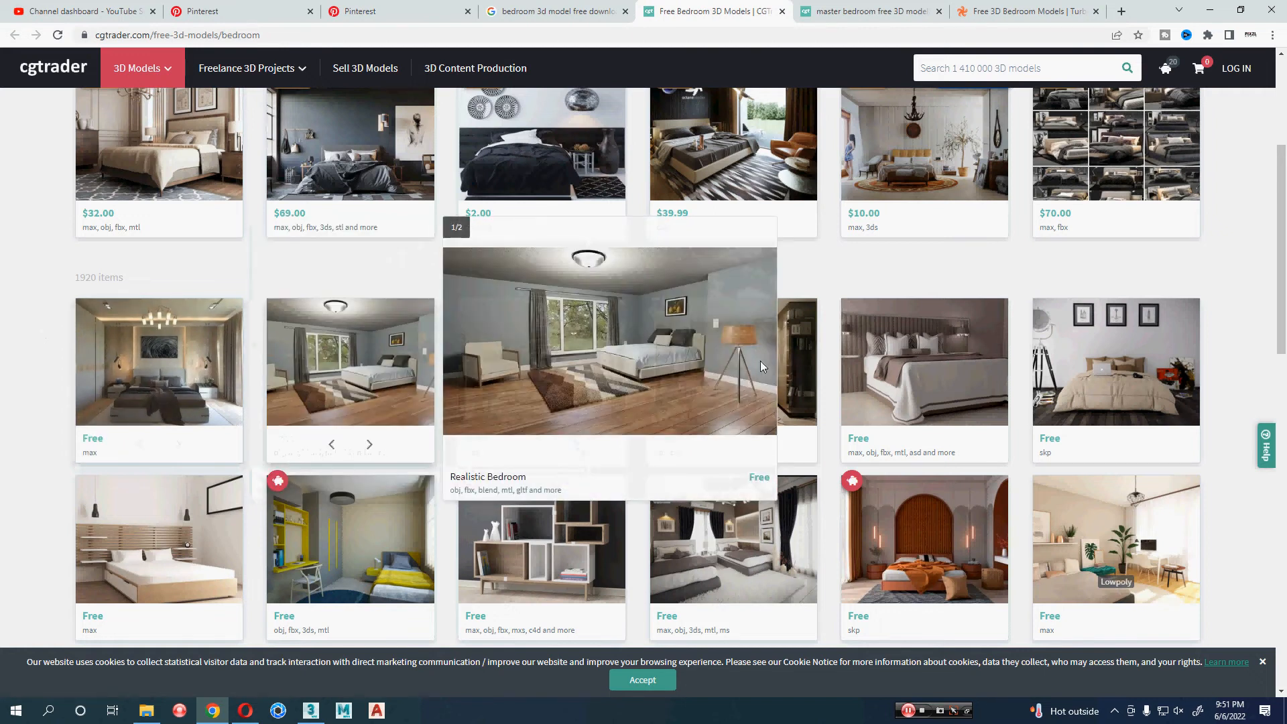
{"action": "middle_click", "coordinate": [760, 362]}
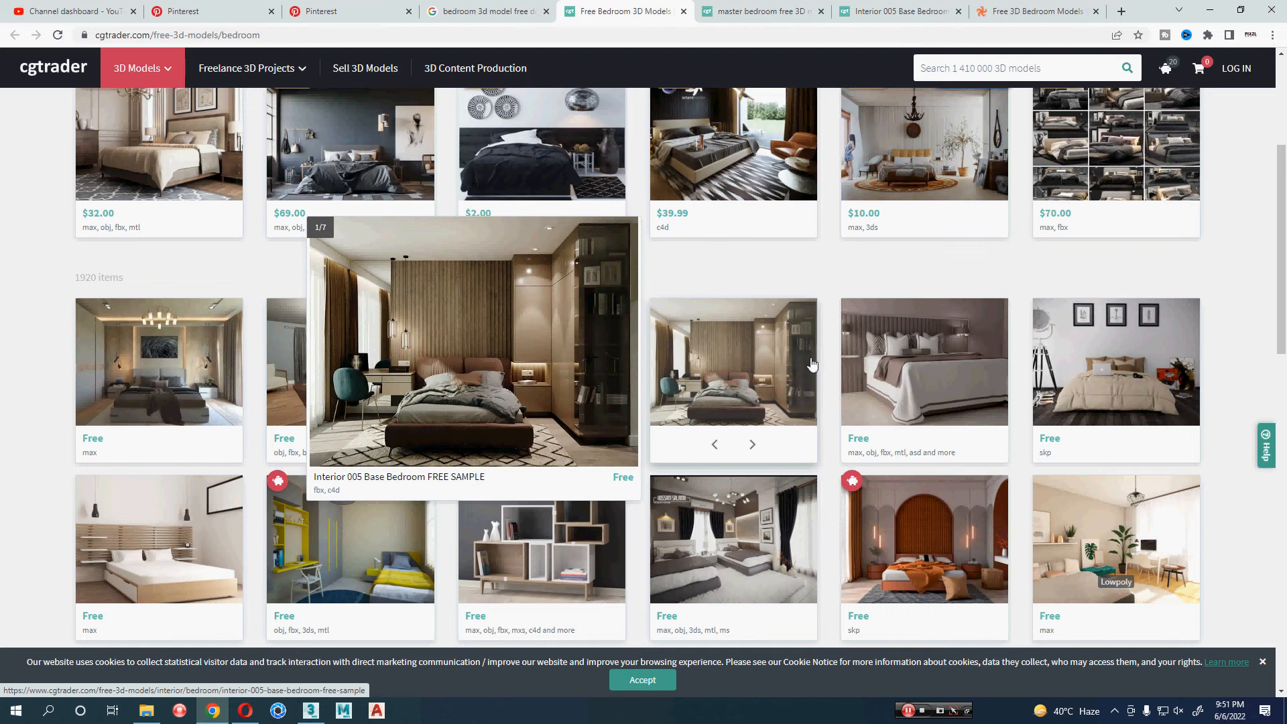
- Request the free download of the "master bedroom" model and bring up its file listing
{"action": "key", "text": "ctrl+Tab"}
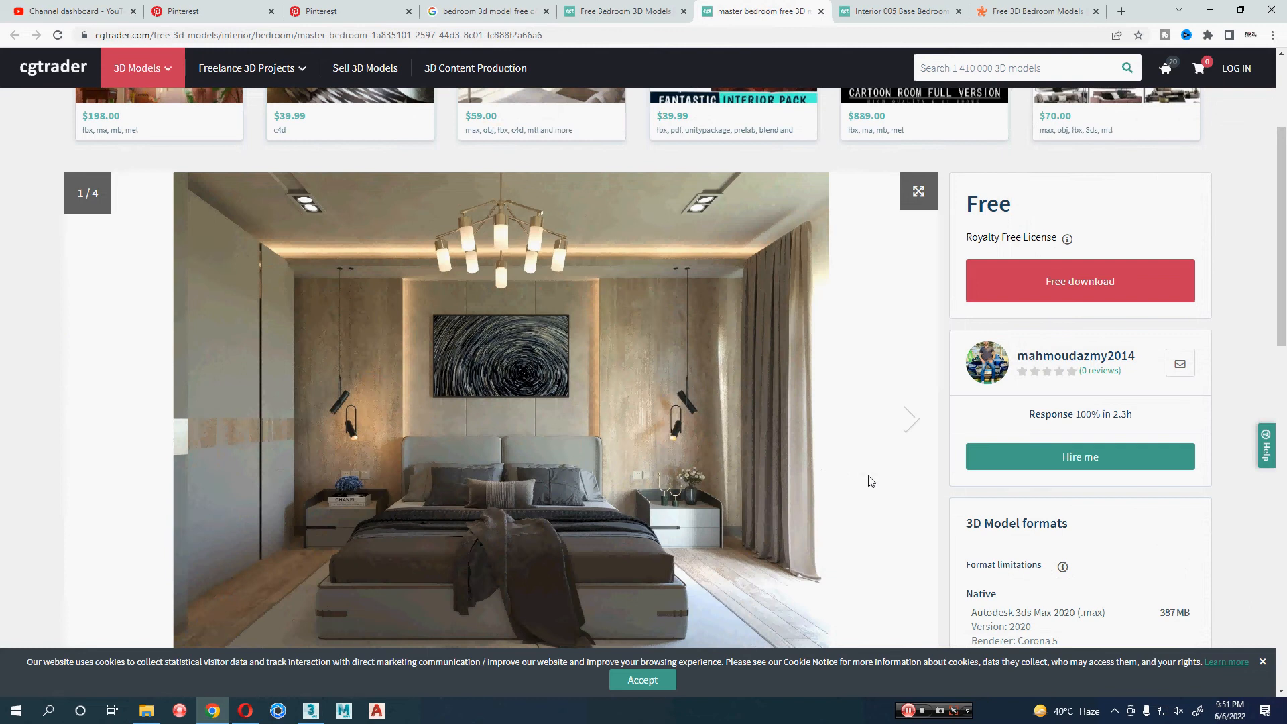
{"action": "left_click", "coordinate": [1079, 299]}
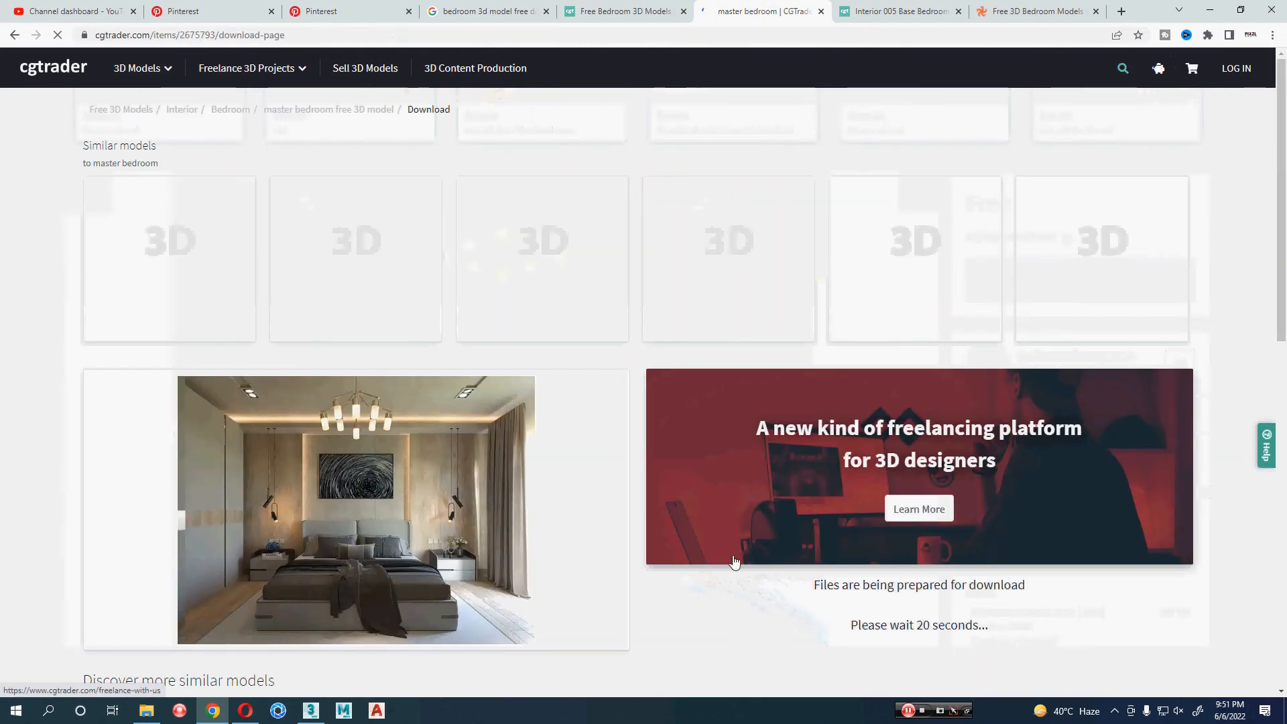
{"action": "scroll", "coordinate": [663, 560], "scroll_direction": "down", "scroll_amount": 2}
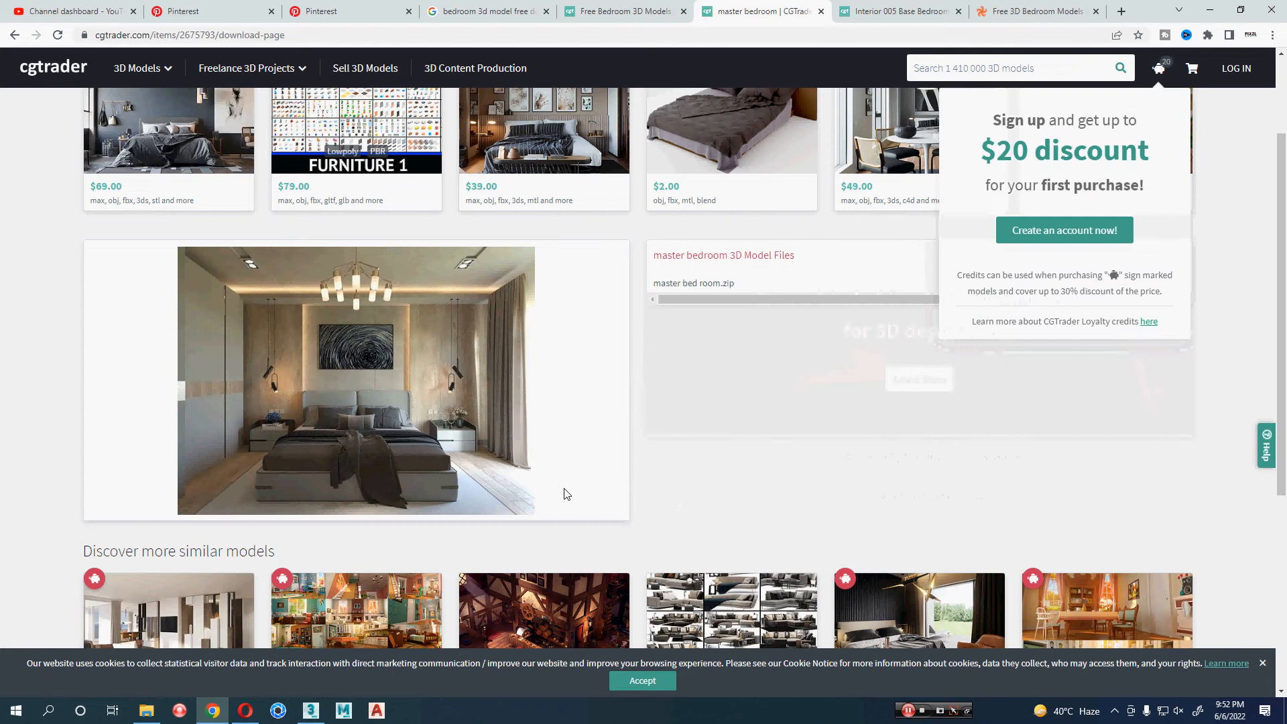
{"action": "scroll", "coordinate": [539, 467], "scroll_direction": "up", "scroll_amount": 1}
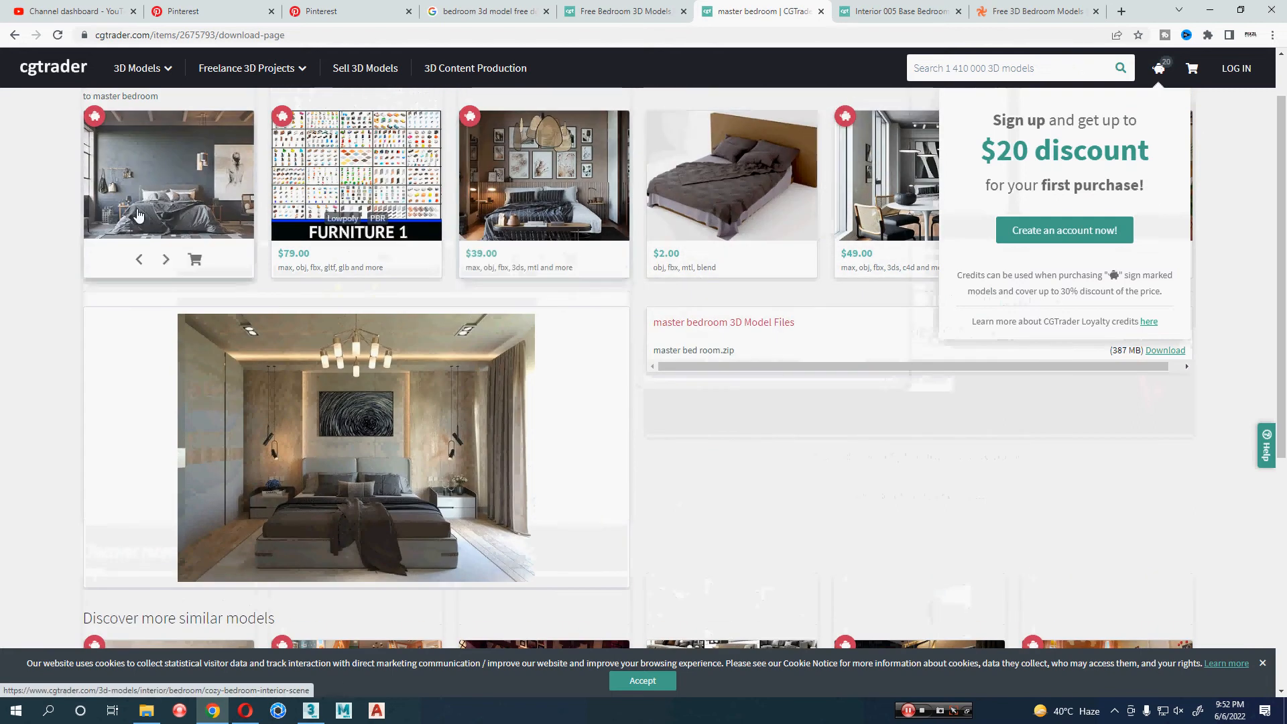
- Try to download master bed room.zip and sign in to CGTrader with the Google account
{"action": "mouse_move", "coordinate": [138, 214]}
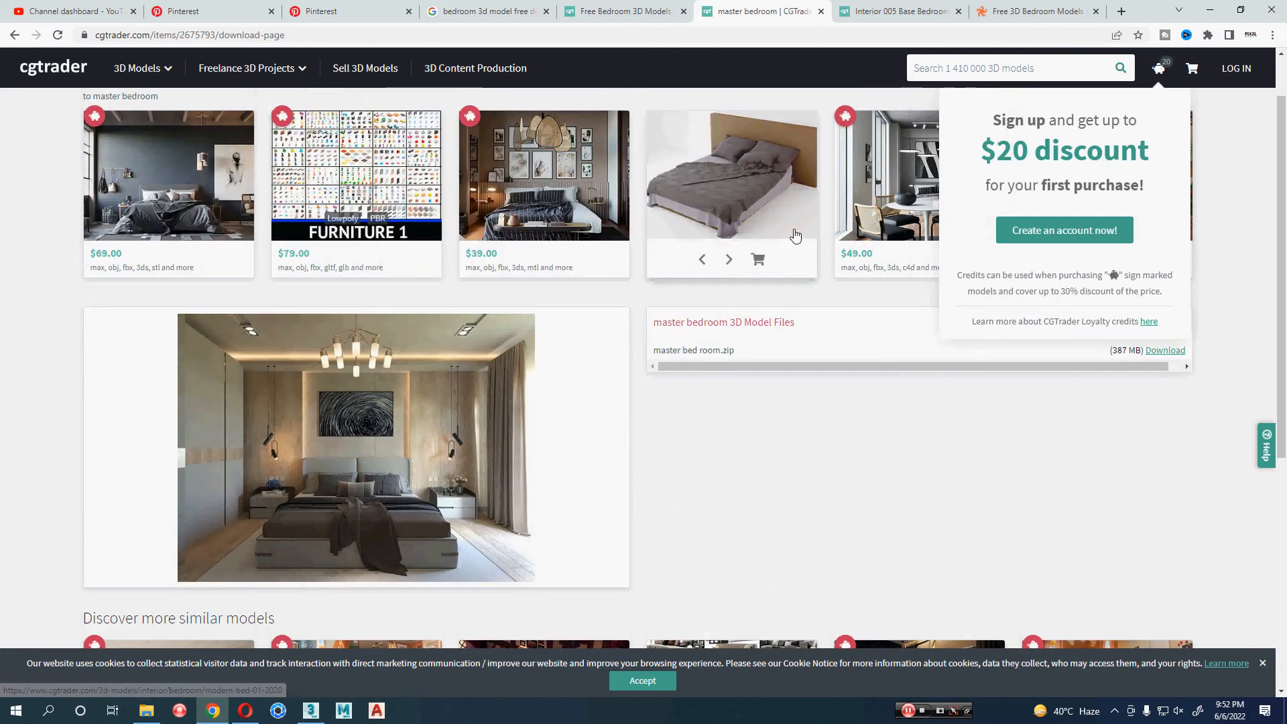
{"action": "mouse_move", "coordinate": [795, 234]}
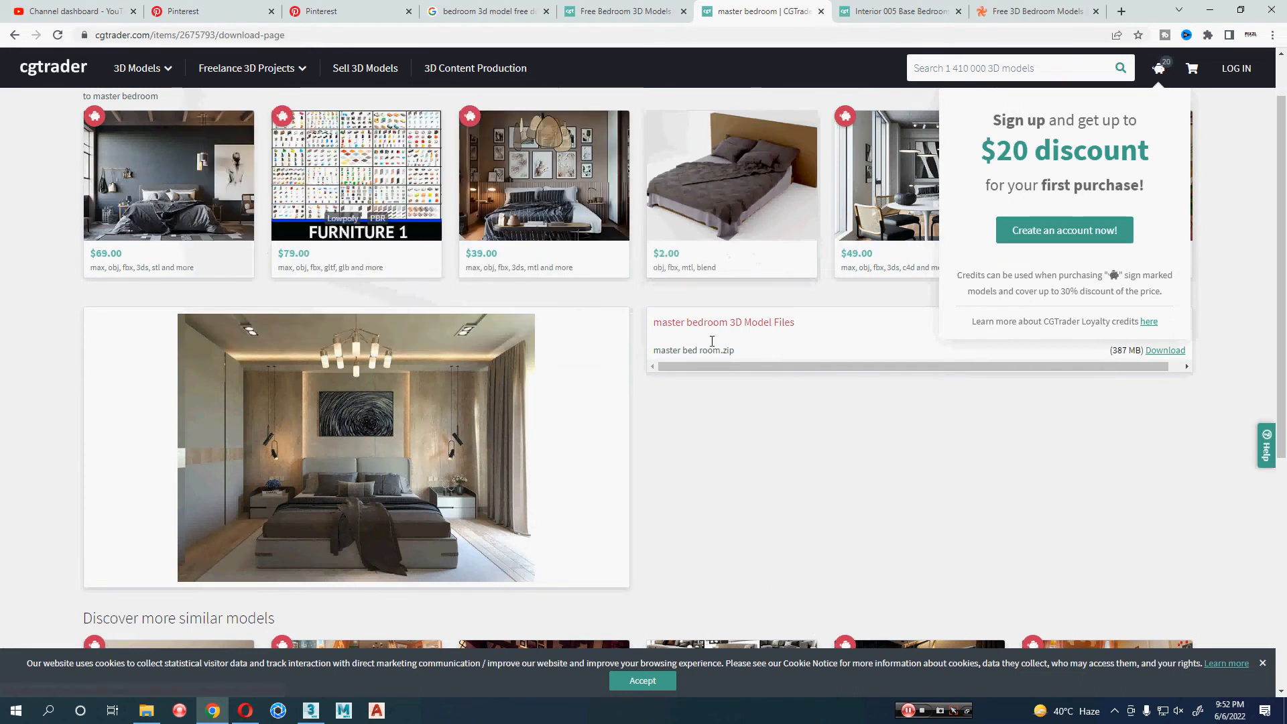
{"action": "scroll", "coordinate": [871, 490], "scroll_direction": "up", "scroll_amount": 1}
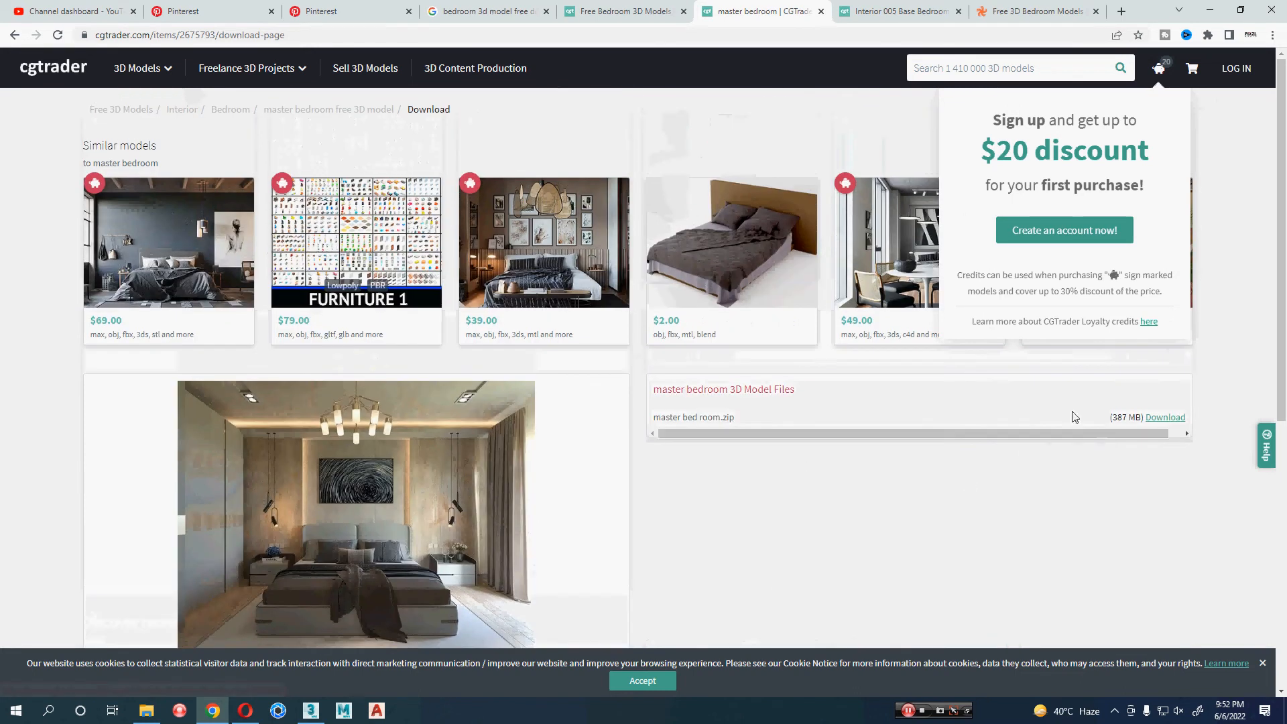
{"action": "scroll", "coordinate": [939, 417], "scroll_direction": "down", "scroll_amount": 1}
{"action": "scroll", "coordinate": [1138, 450], "scroll_direction": "up", "scroll_amount": 1}
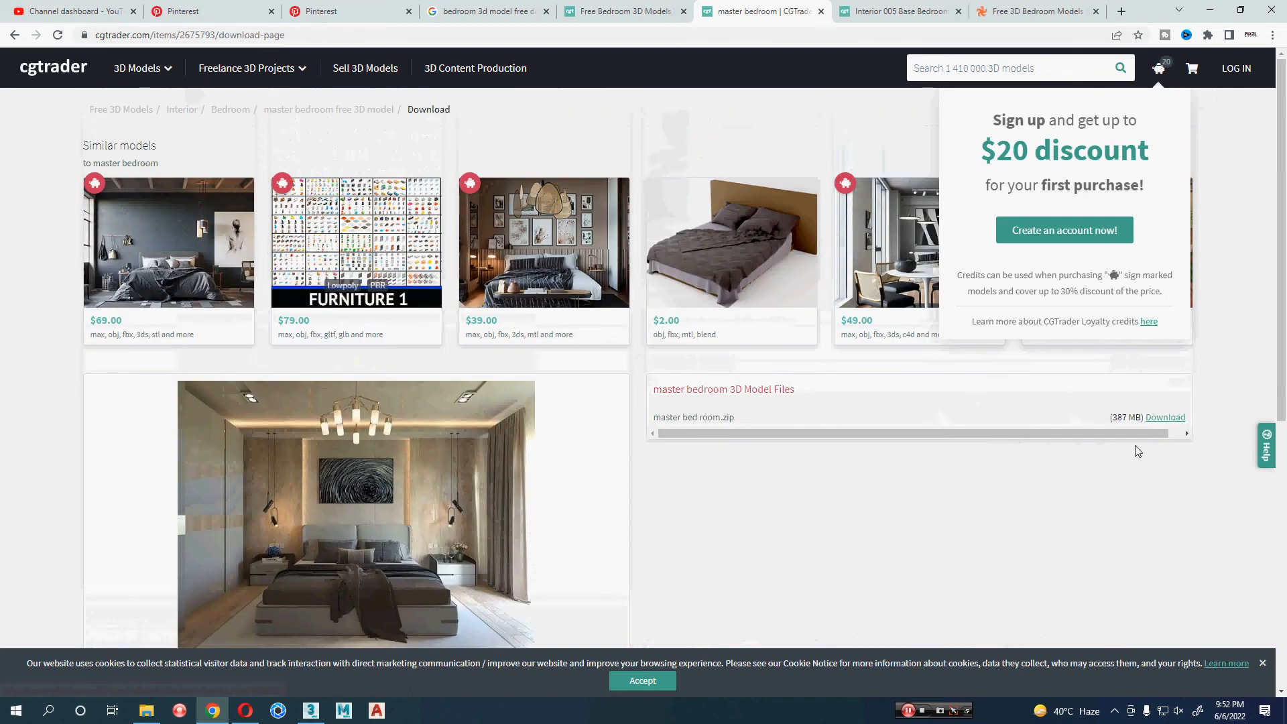
{"action": "left_click", "coordinate": [1165, 419]}
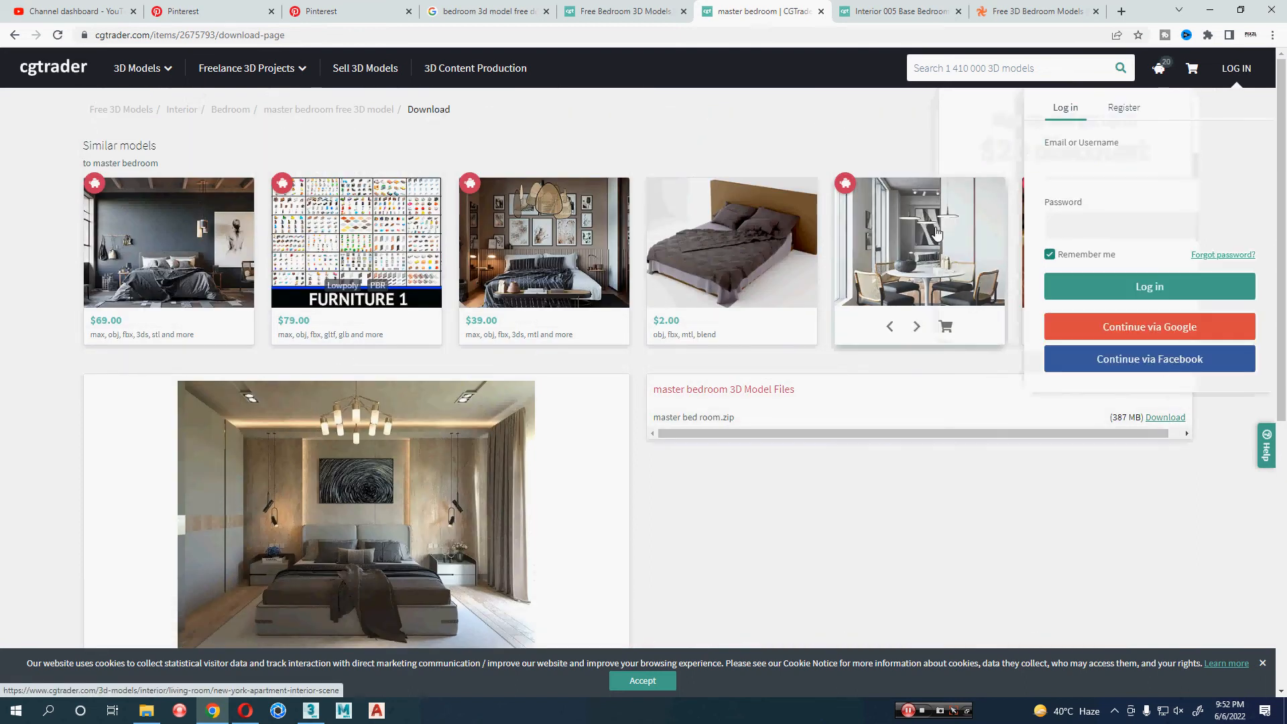
{"action": "mouse_move", "coordinate": [873, 278]}
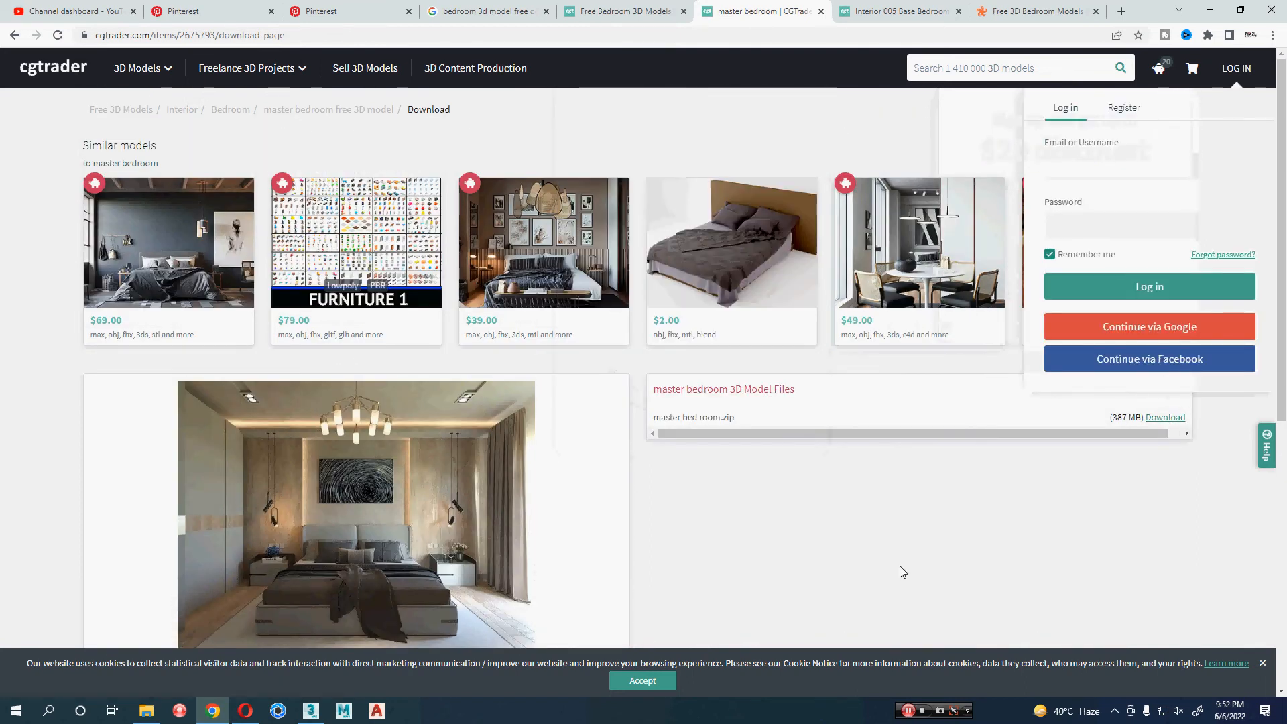
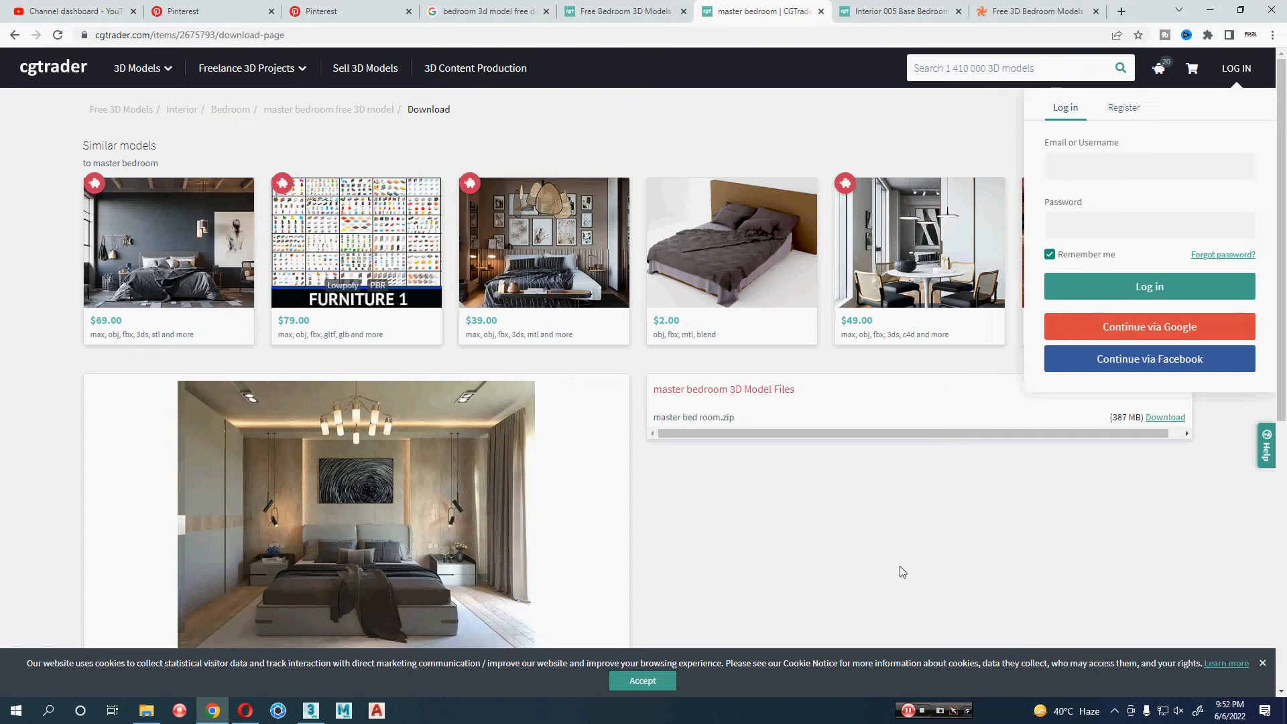
{"action": "left_click", "coordinate": [1217, 328]}
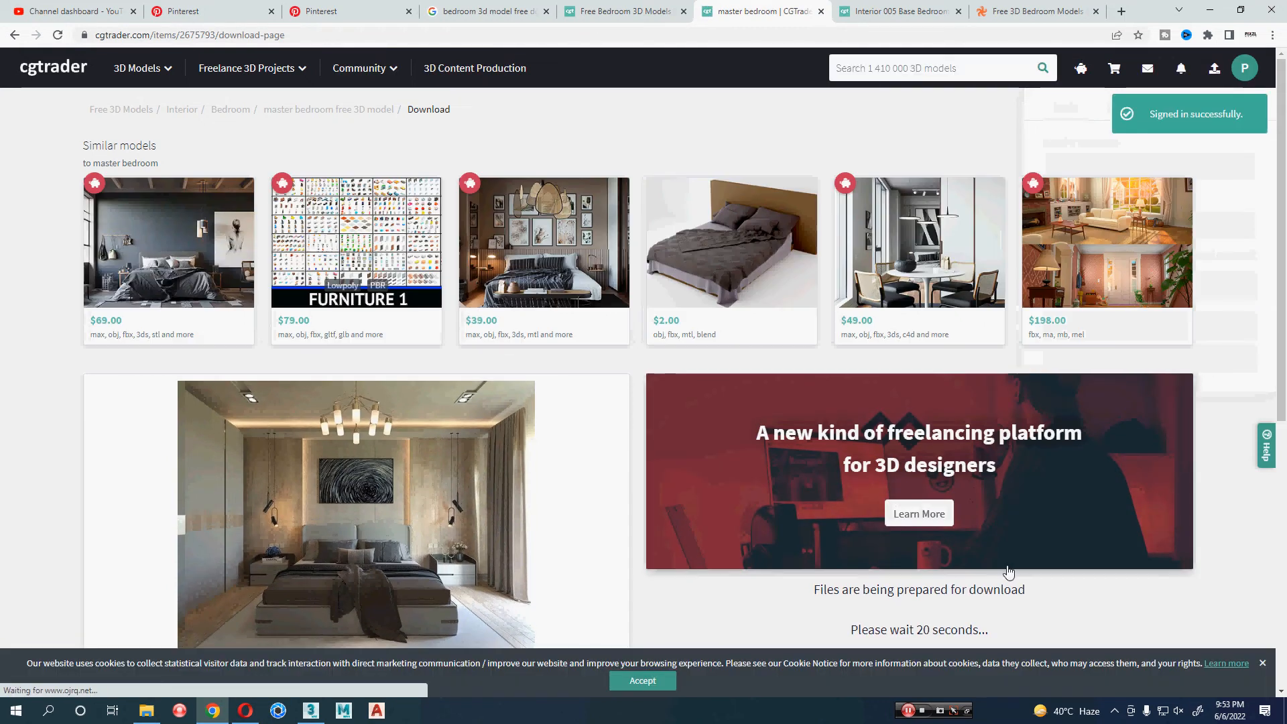
- Reload the Interior 005 Base Bedroom FREE SAMPLE page and request its free download
{"action": "scroll", "coordinate": [1009, 571], "scroll_direction": "down", "scroll_amount": 2}
{"action": "key", "text": "ctrl+Tab"}
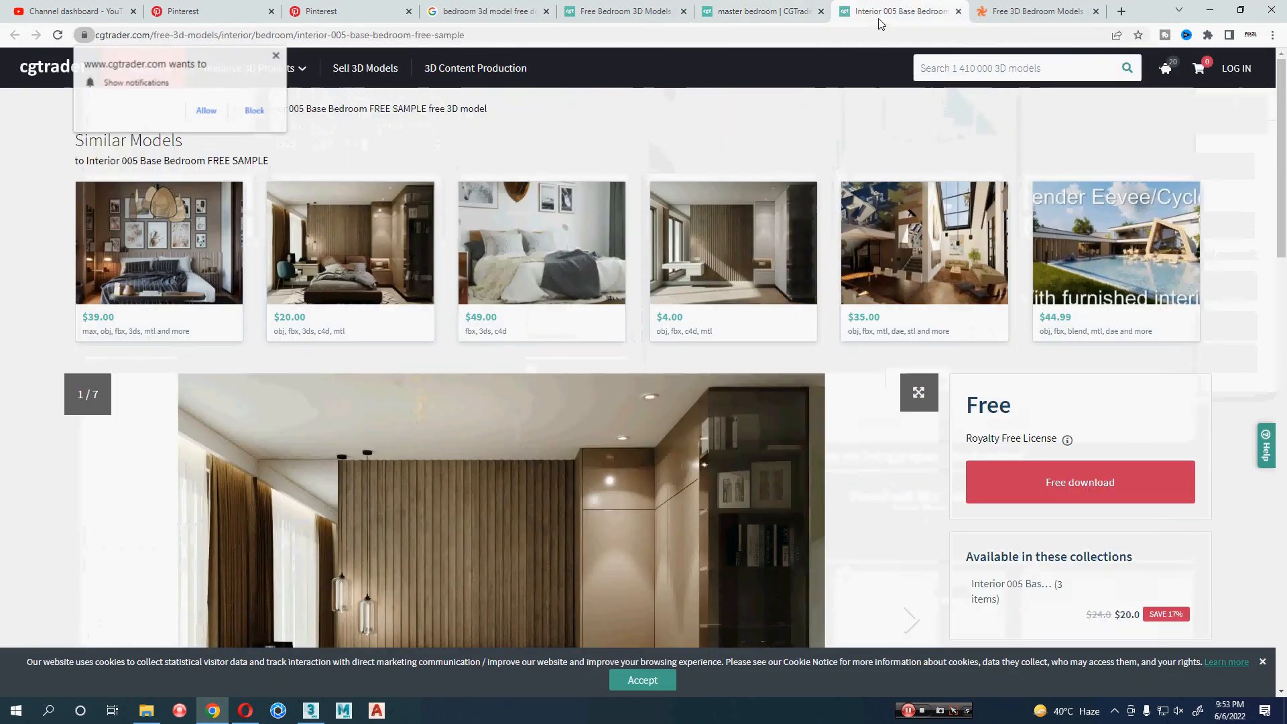
{"action": "key", "text": "F5"}
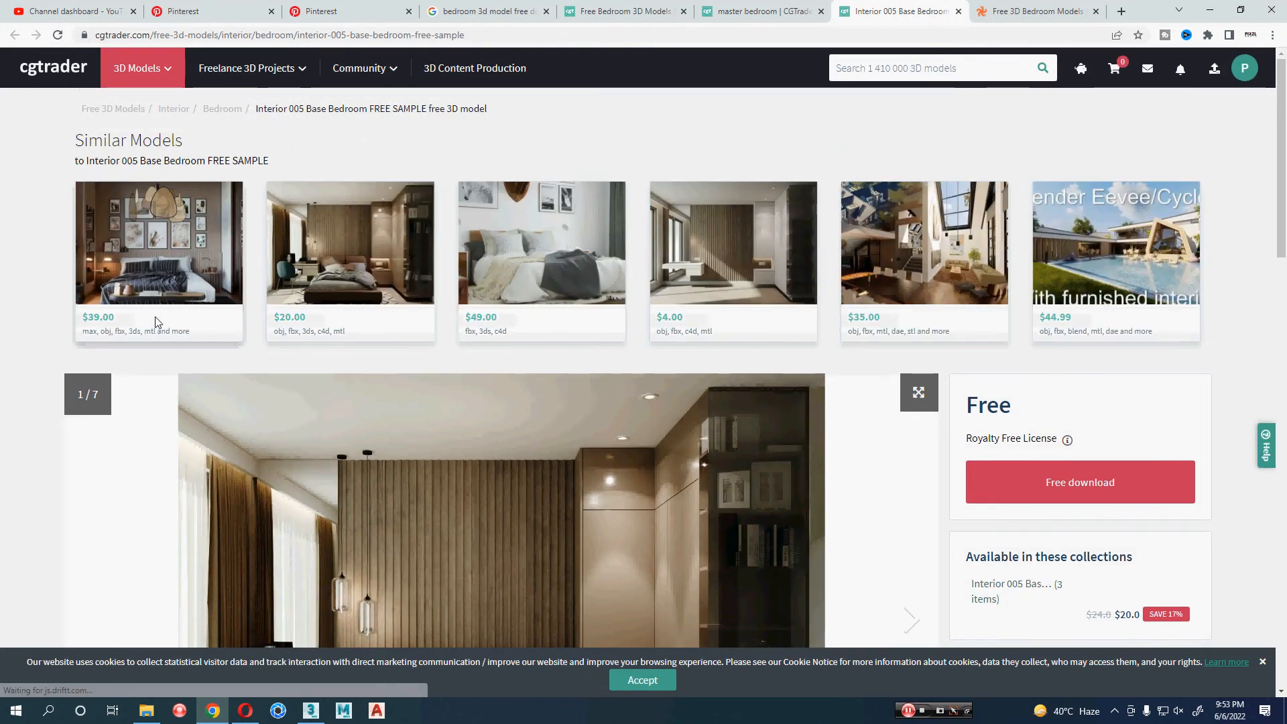
{"action": "scroll", "coordinate": [681, 266], "scroll_direction": "down", "scroll_amount": 3}
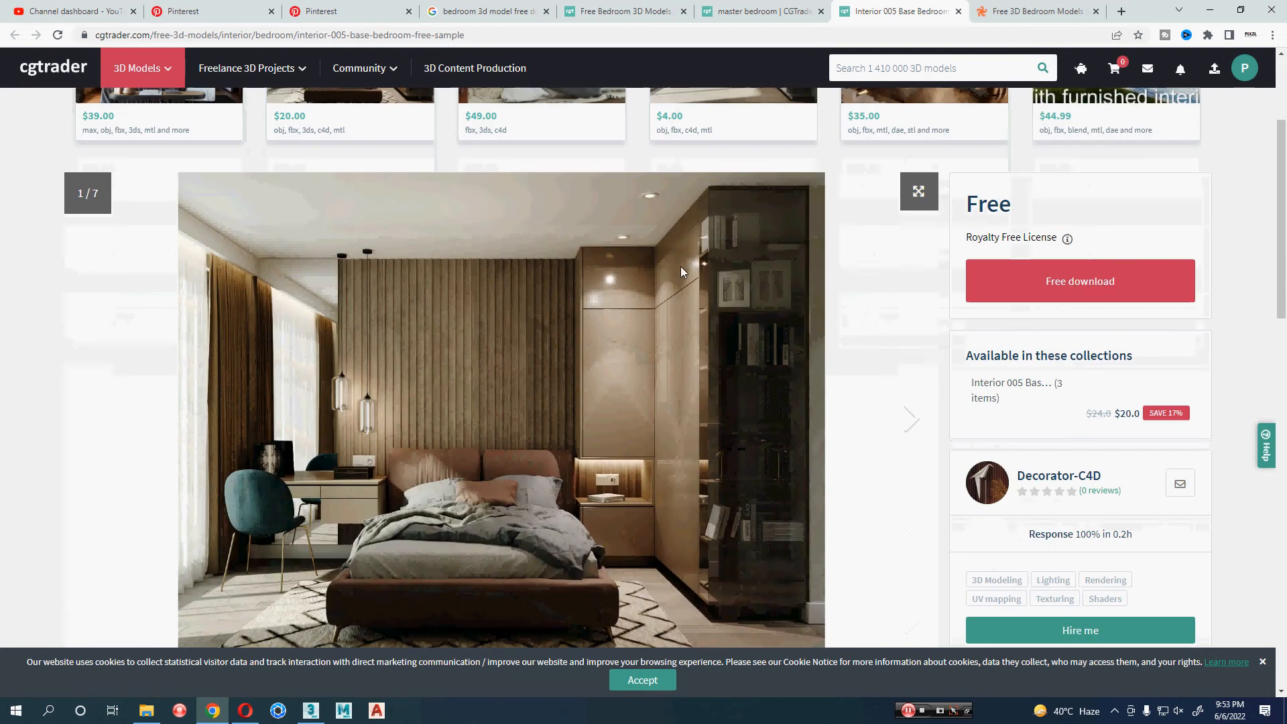
{"action": "left_click", "coordinate": [1040, 279]}
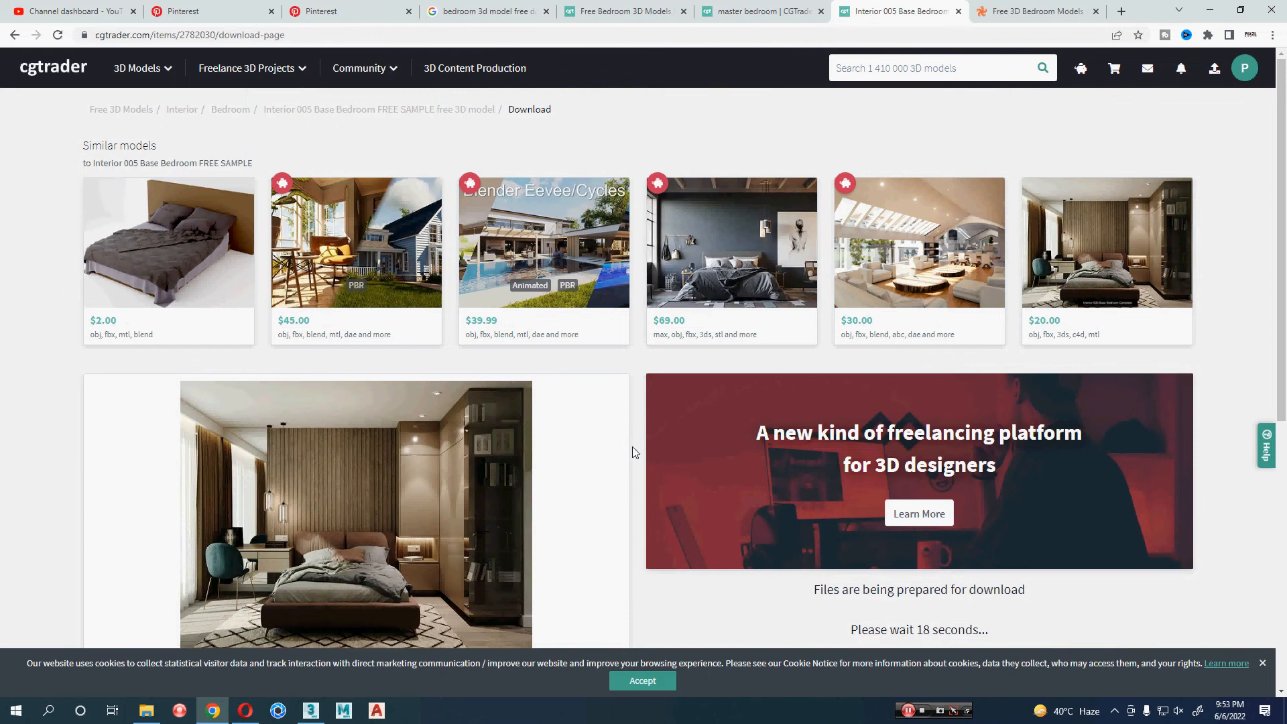
{"action": "scroll", "coordinate": [635, 453], "scroll_direction": "down", "scroll_amount": 3}
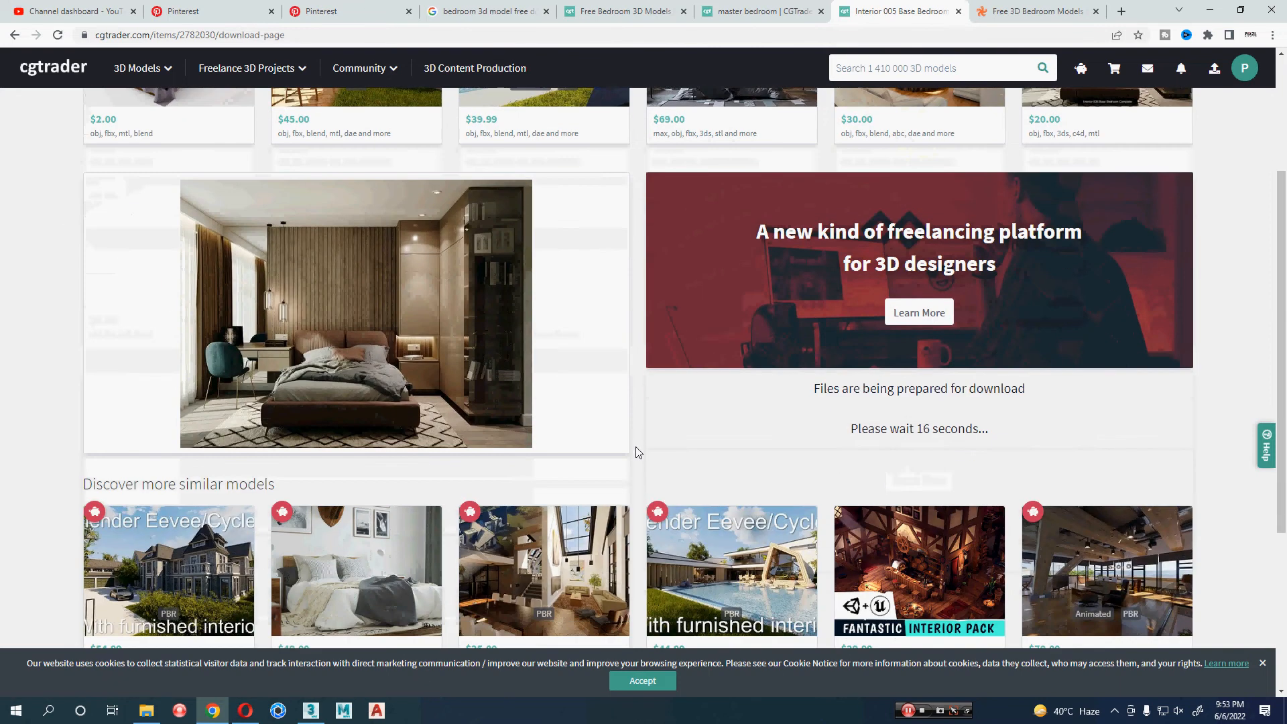
- Download master bed room.zip and Interior_005_Base_Bedroom_FREE_SAMPLE.7z from their respective download pages
{"action": "key", "text": "ctrl+shift+Tab"}
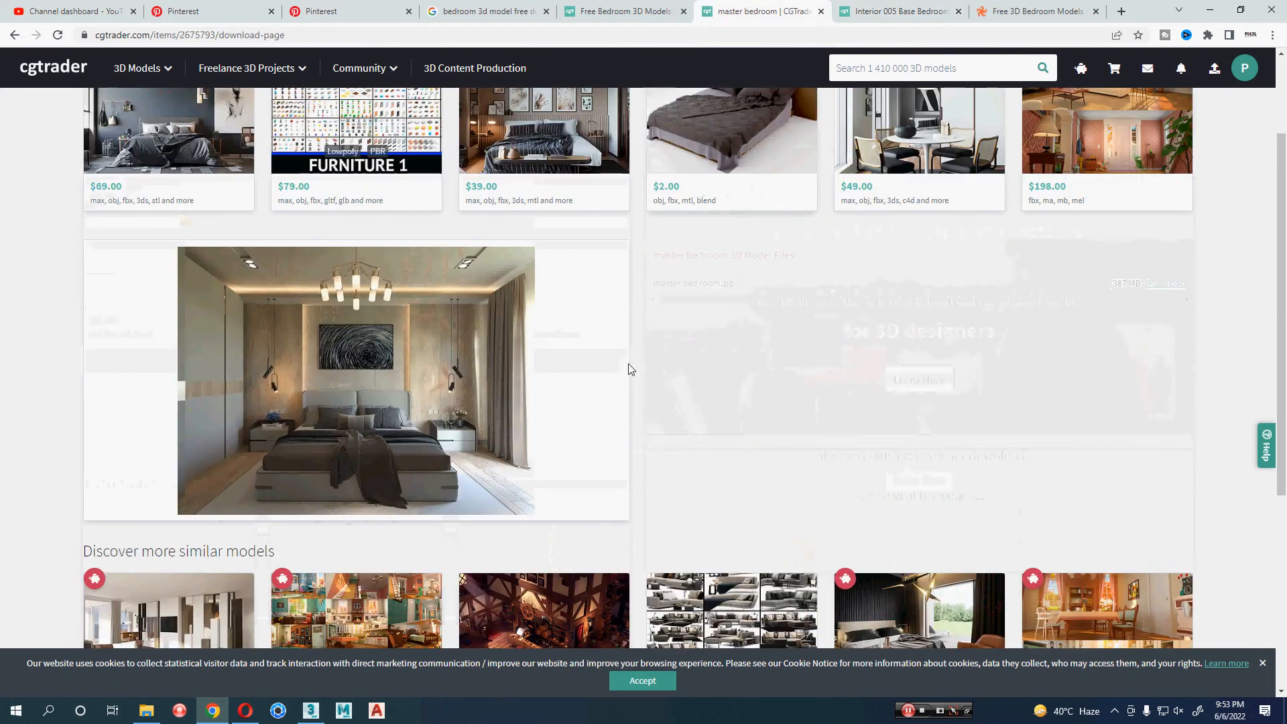
{"action": "left_click", "coordinate": [1165, 282]}
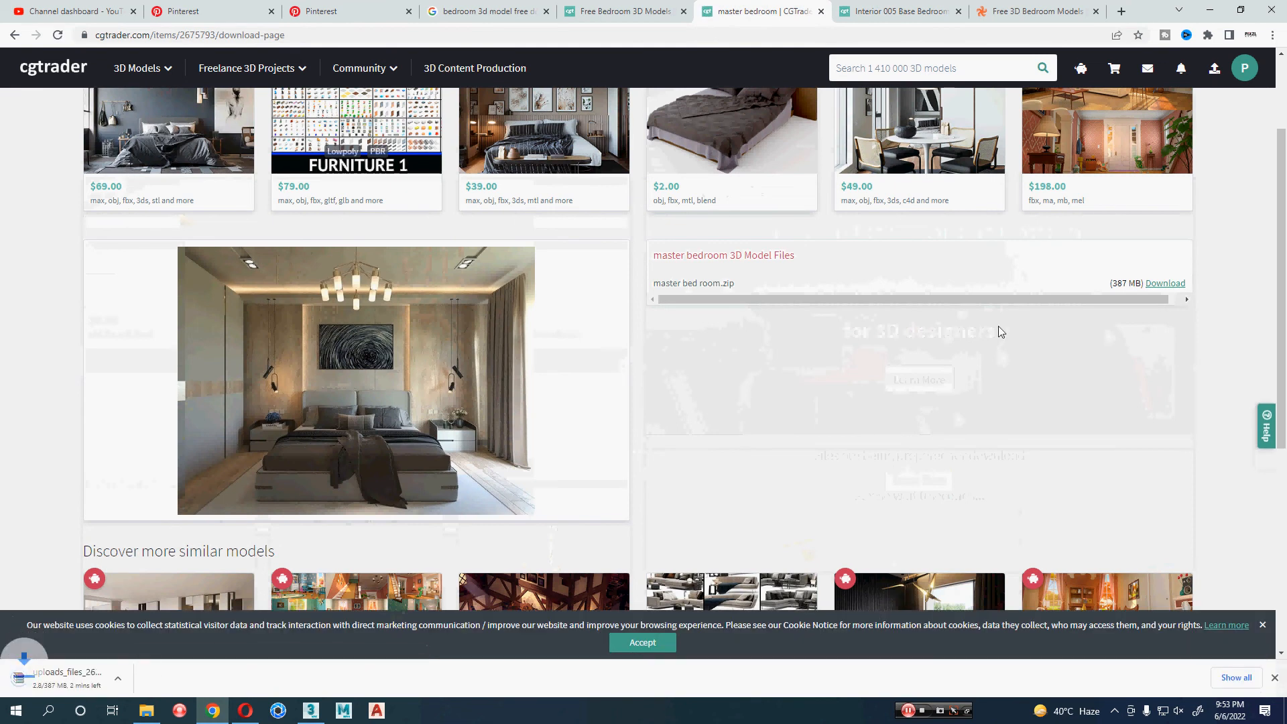
{"action": "left_click", "coordinate": [900, 11]}
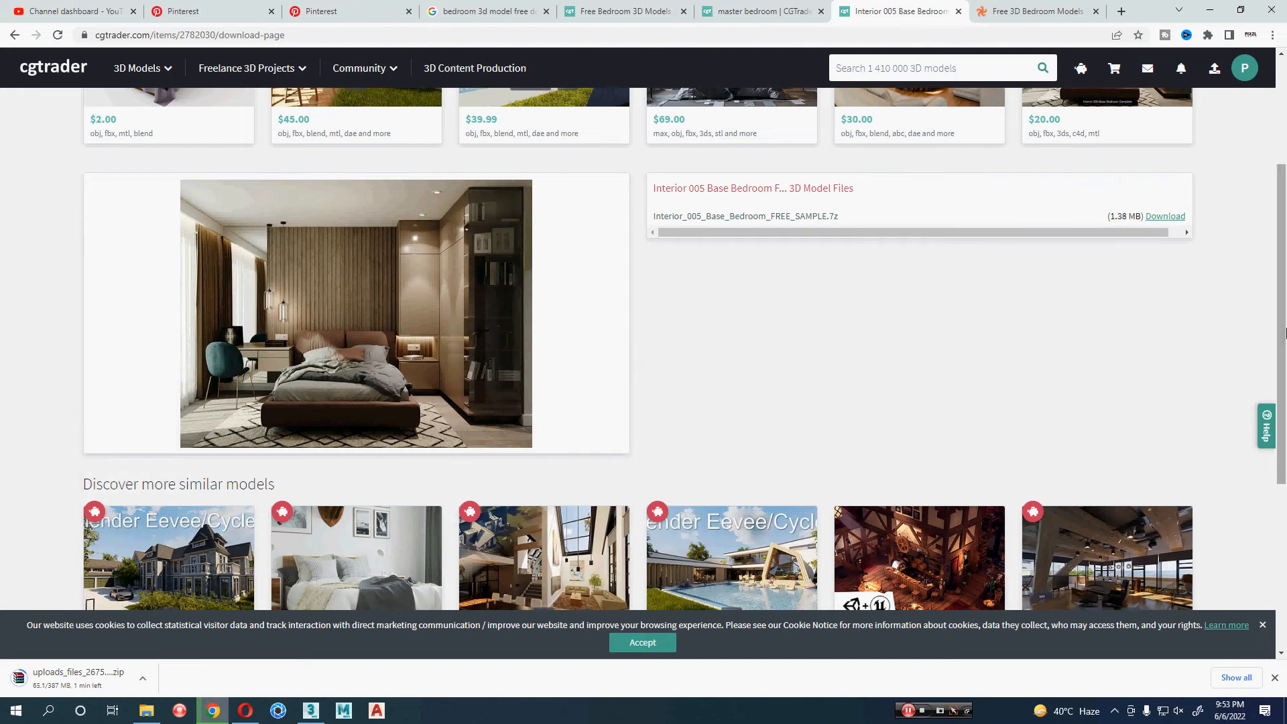
{"action": "left_click", "coordinate": [1167, 217]}
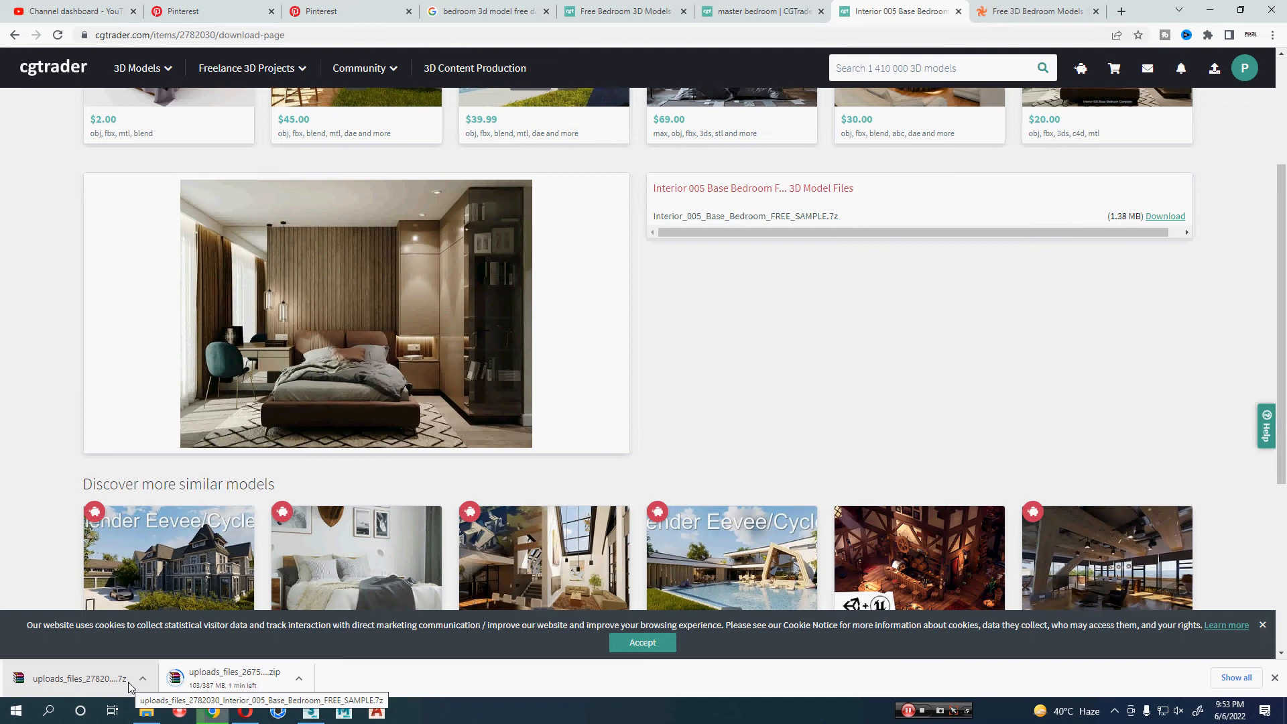
- Check the villa scene in 3ds Max briefly, return to Chrome and launch a second 3ds Max 2022 instance
{"action": "left_click", "coordinate": [306, 715]}
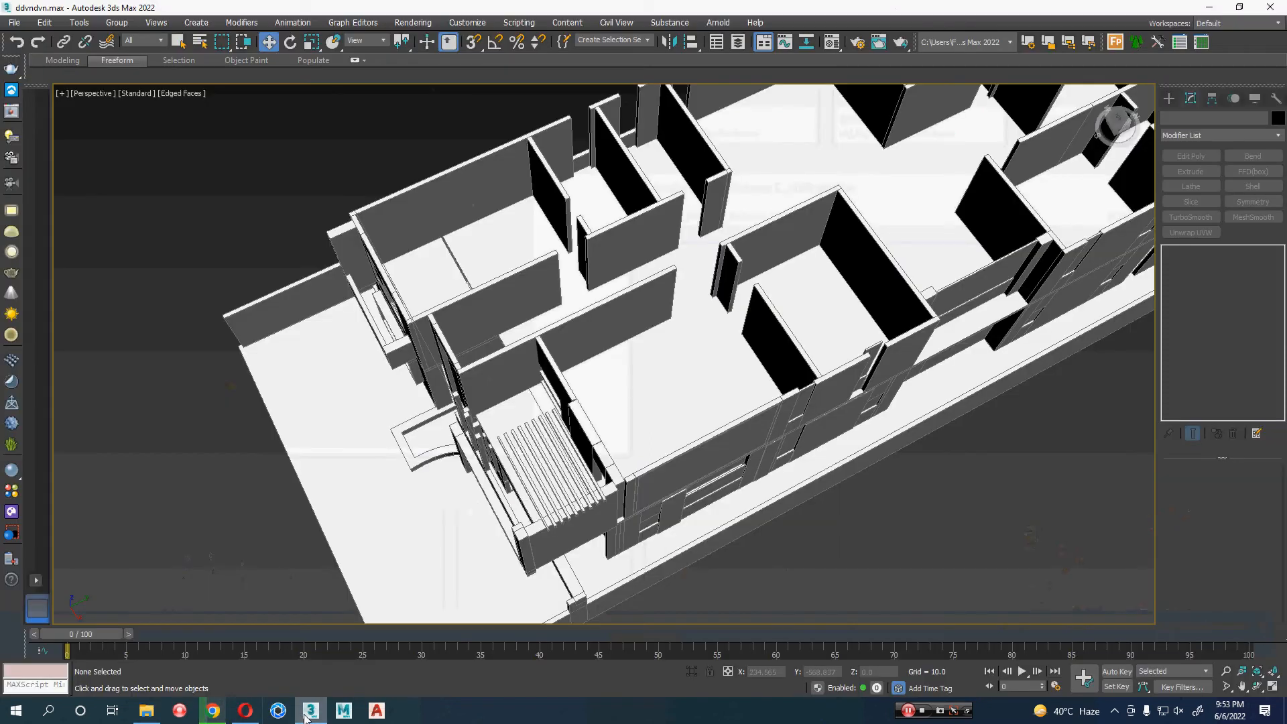
{"action": "left_click", "coordinate": [310, 712]}
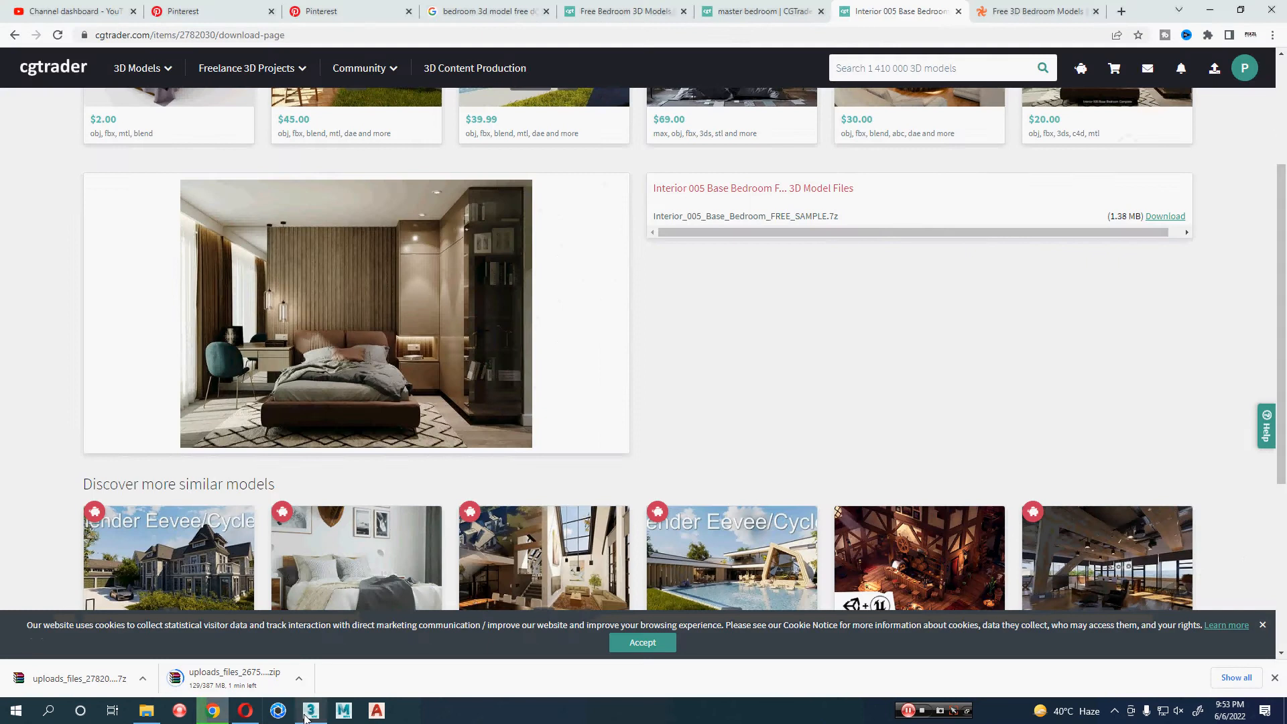
{"action": "right_click", "coordinate": [310, 712]}
{"action": "left_click", "coordinate": [303, 641]}
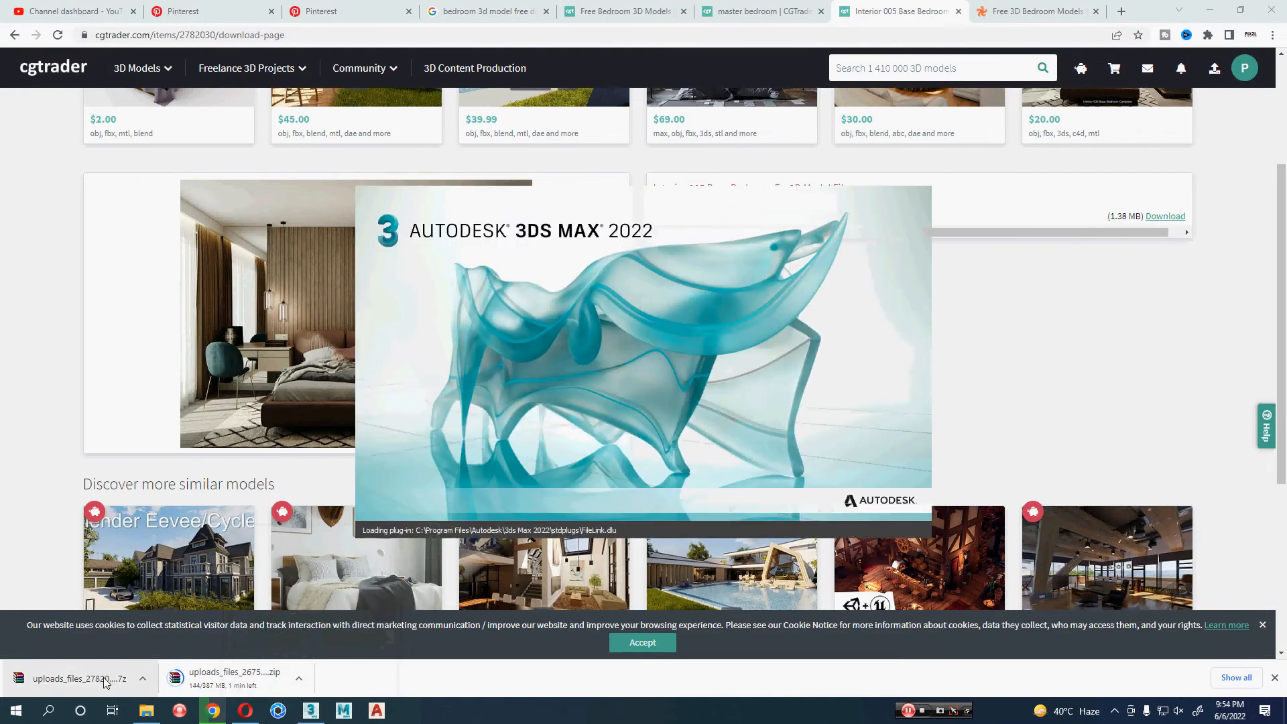
- Show the downloaded Interior 005 archive in the Downloads folder and extract it into its own folder
{"action": "left_click", "coordinate": [147, 679]}
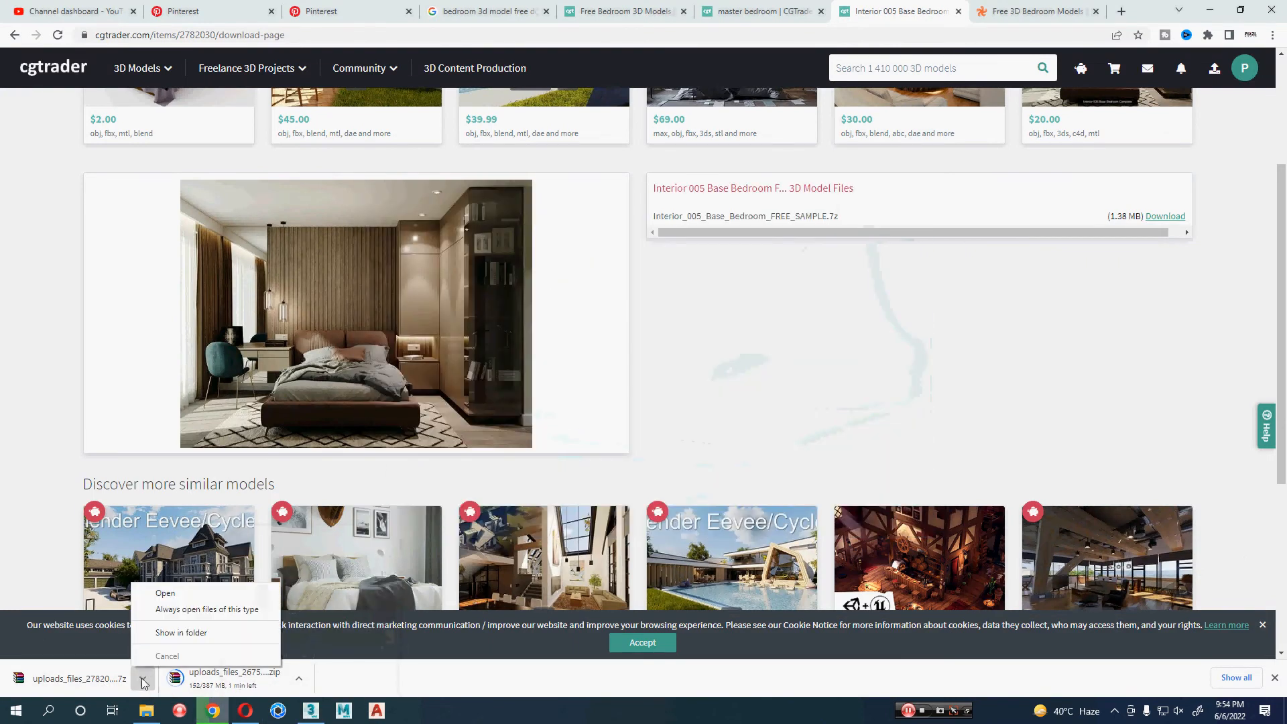
{"action": "left_click", "coordinate": [176, 636]}
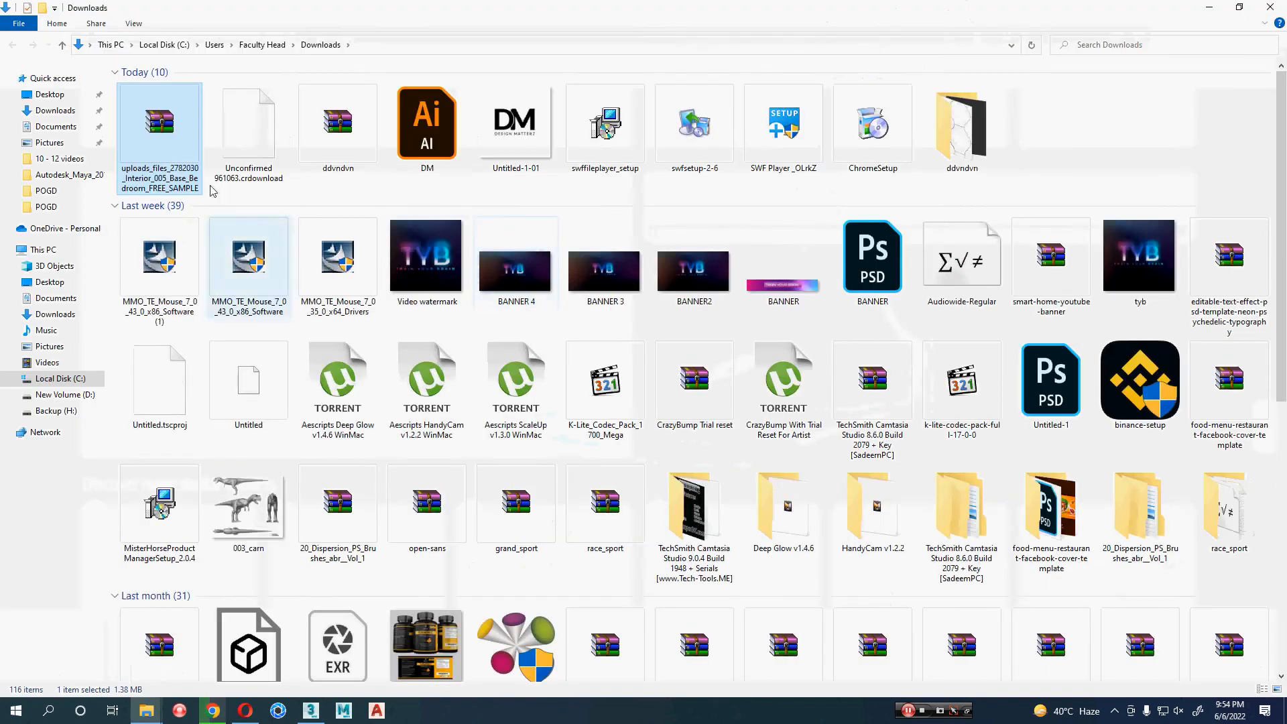
{"action": "right_click", "coordinate": [186, 142]}
{"action": "left_click", "coordinate": [218, 209]}
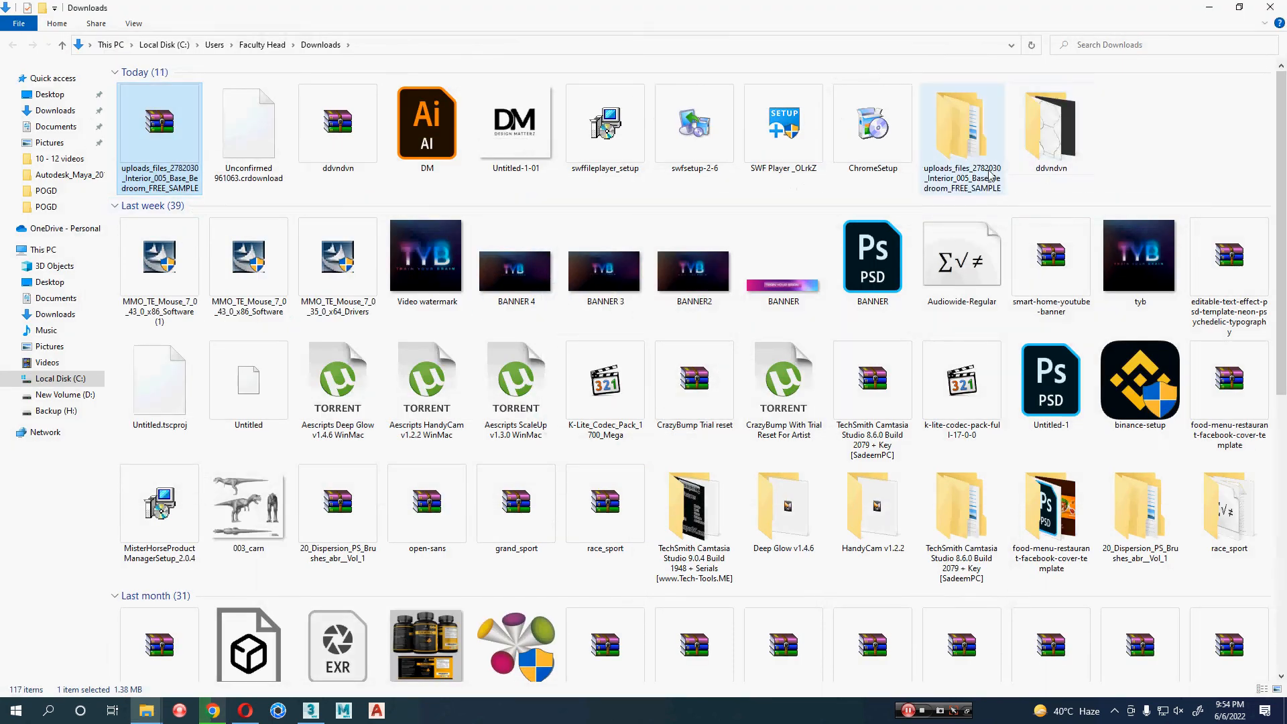
- Open the extracted Interior_005_Base_Bedroom_FREE_SAMPLE folder, widen the name column, examine the model files and their types, and return to Chrome
{"action": "double_click", "coordinate": [969, 145]}
{"action": "double_click", "coordinate": [285, 90]}
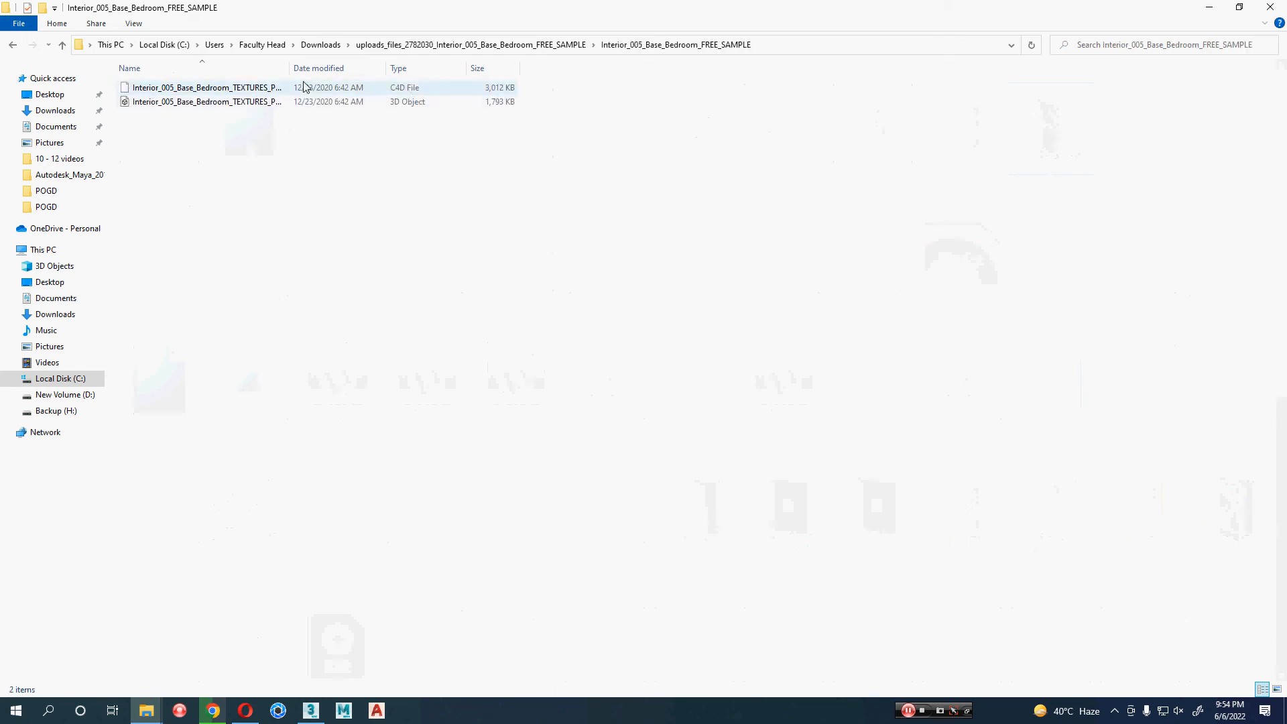
{"action": "left_click_drag", "start_coordinate": [289, 68], "coordinate": [477, 77]}
{"action": "left_click", "coordinate": [551, 92]}
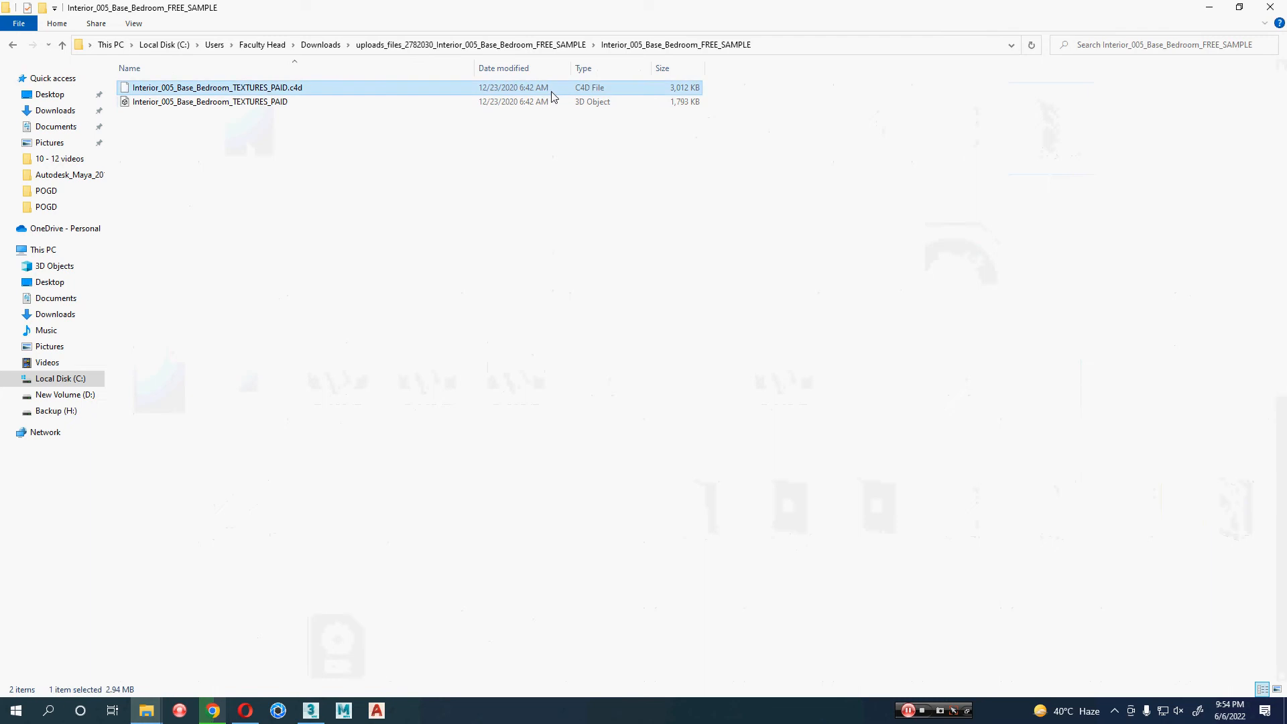
{"action": "left_click", "coordinate": [557, 108]}
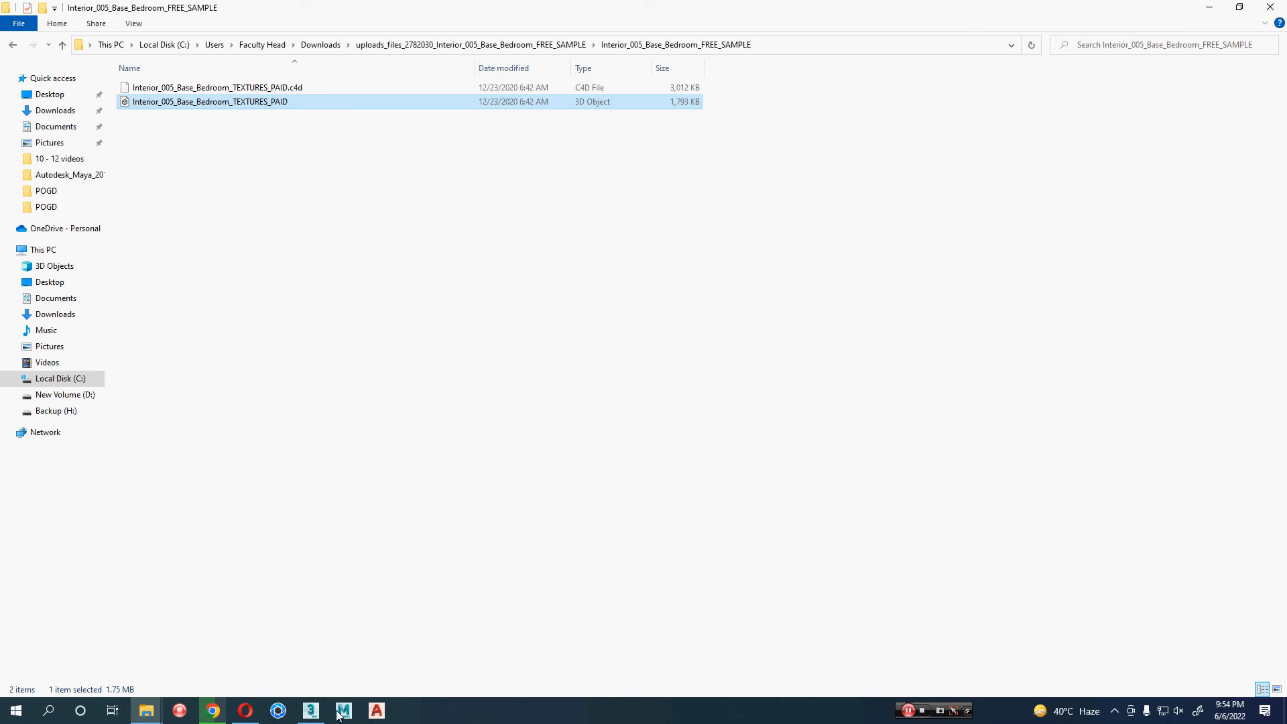
{"action": "left_click", "coordinate": [678, 460]}
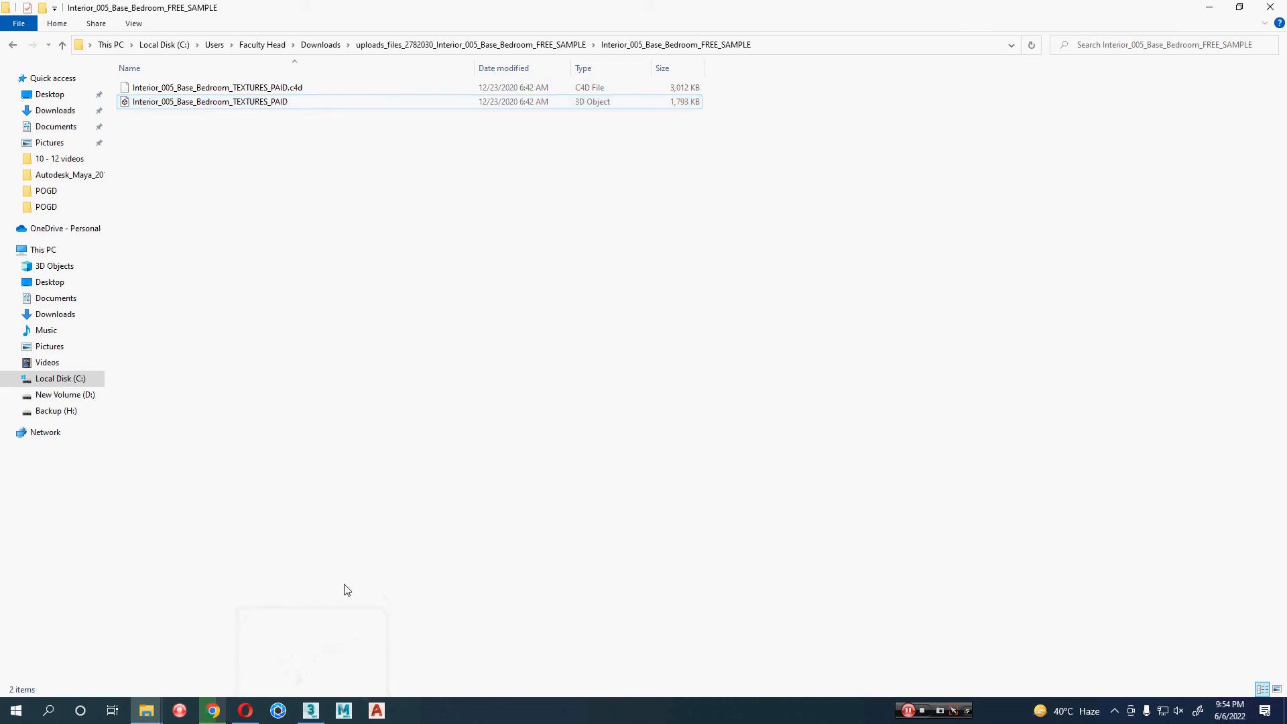
{"action": "left_click", "coordinate": [1215, 9]}
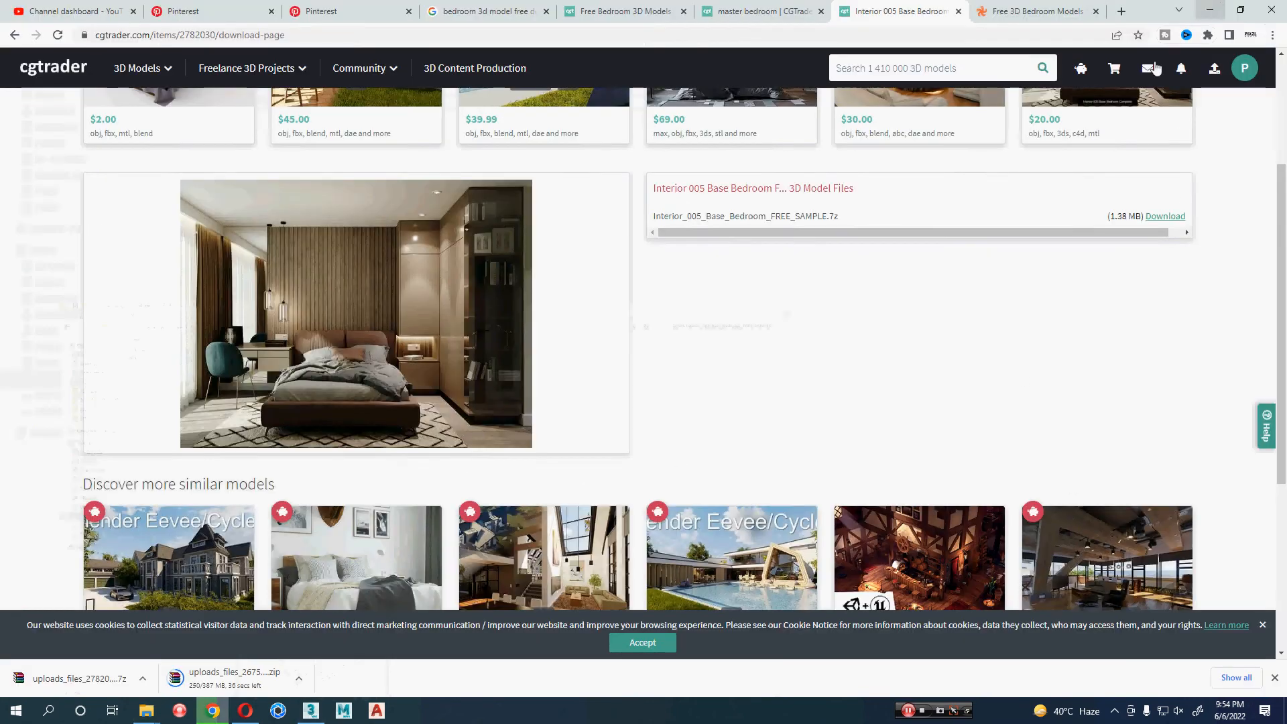
- Browse further through CGTrader's free bedroom models and open the low-poly "Interior scene" model in a background tab
{"action": "scroll", "coordinate": [714, 343], "scroll_direction": "down", "scroll_amount": 1}
{"action": "scroll", "coordinate": [715, 343], "scroll_direction": "down", "scroll_amount": 2}
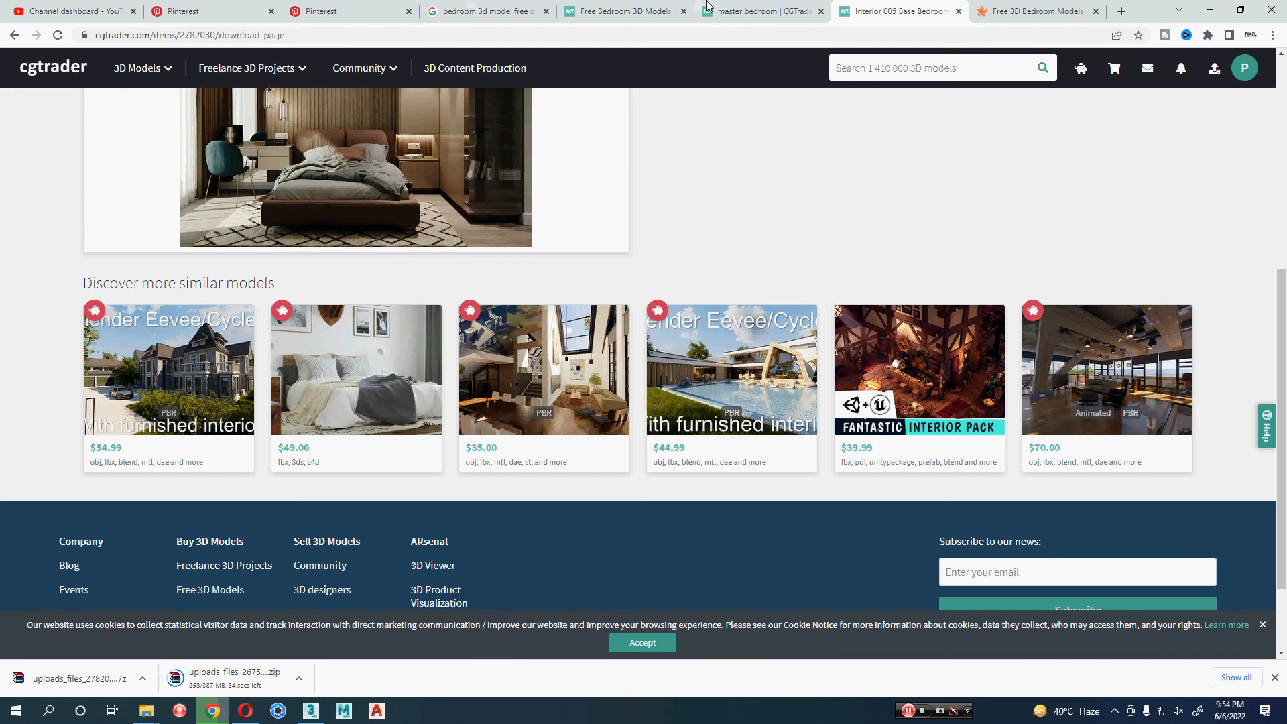
{"action": "left_click", "coordinate": [637, 11]}
{"action": "scroll", "coordinate": [38, 319], "scroll_direction": "down", "scroll_amount": 2}
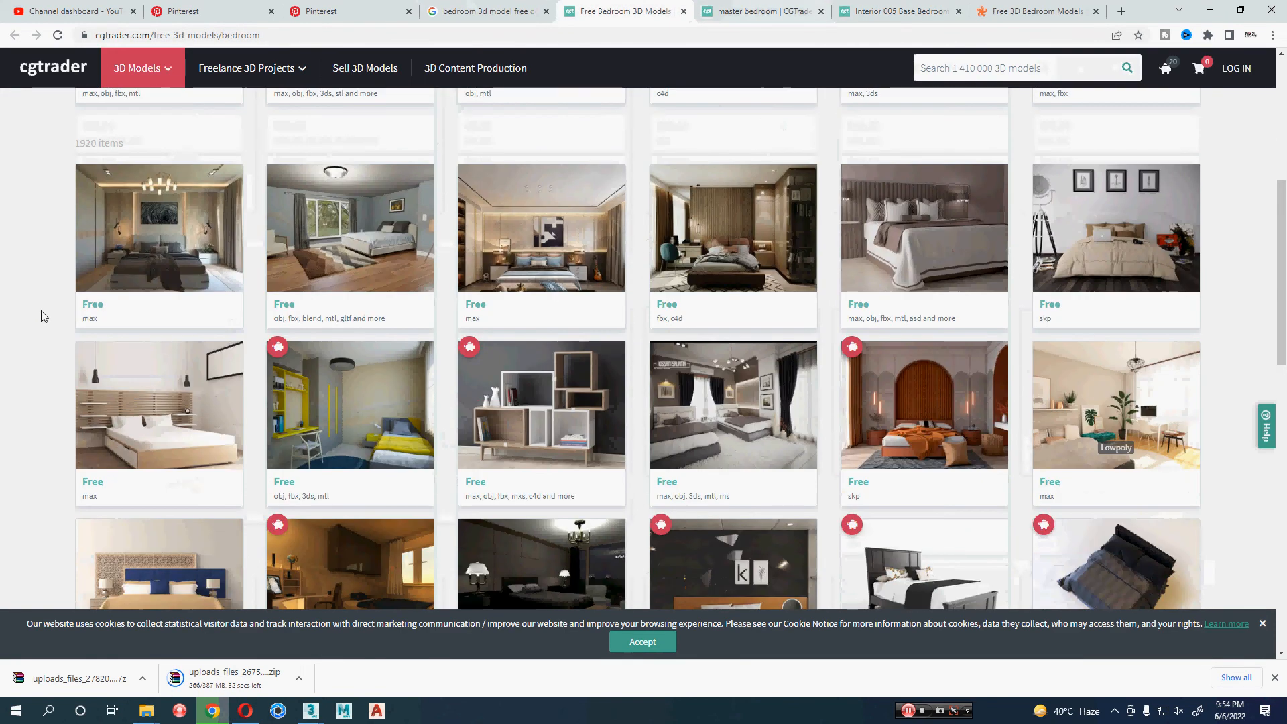
{"action": "scroll", "coordinate": [1, 360], "scroll_direction": "down", "scroll_amount": 1}
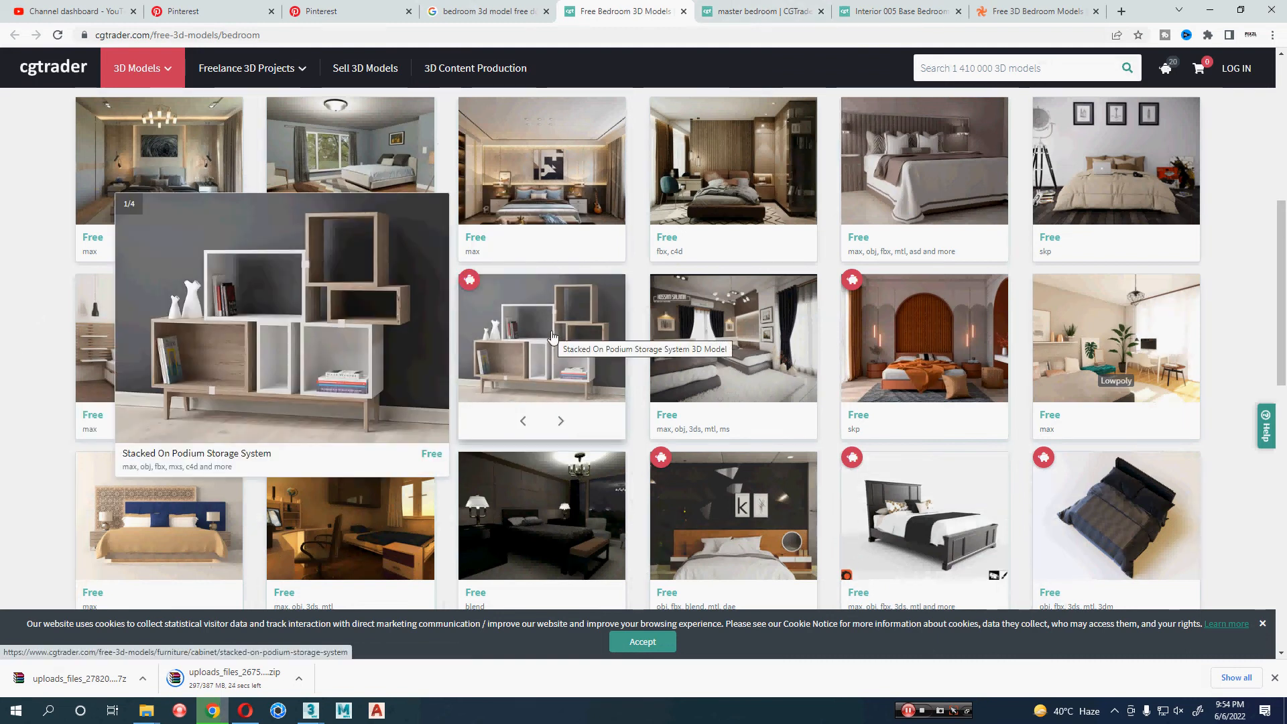
{"action": "scroll", "coordinate": [4, 432], "scroll_direction": "down", "scroll_amount": 1}
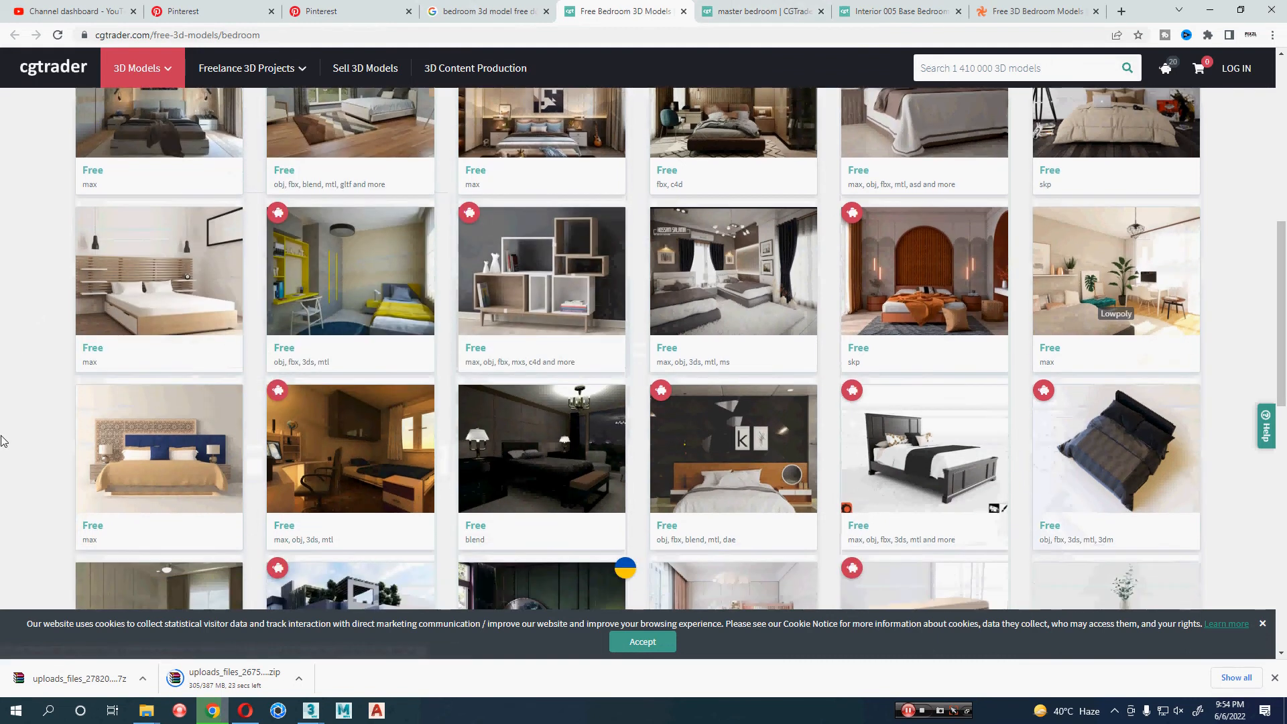
{"action": "scroll", "coordinate": [3, 440], "scroll_direction": "down", "scroll_amount": 1}
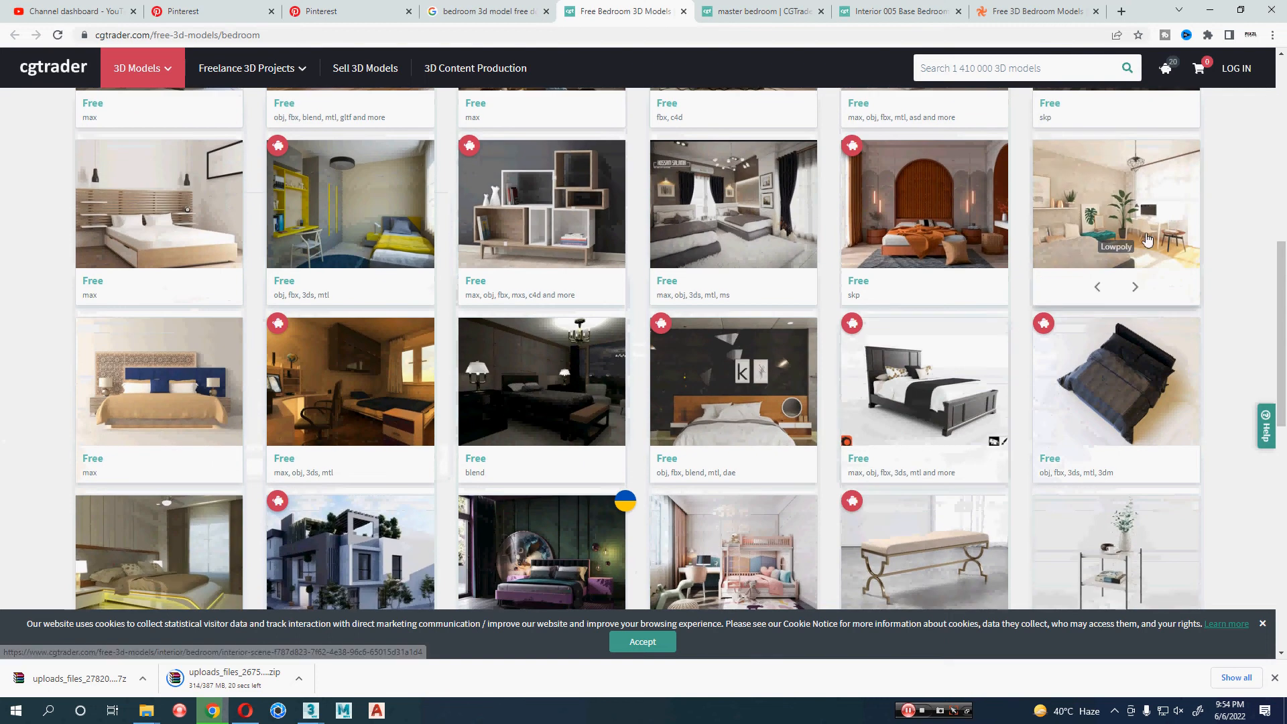
{"action": "mouse_move", "coordinate": [1148, 219]}
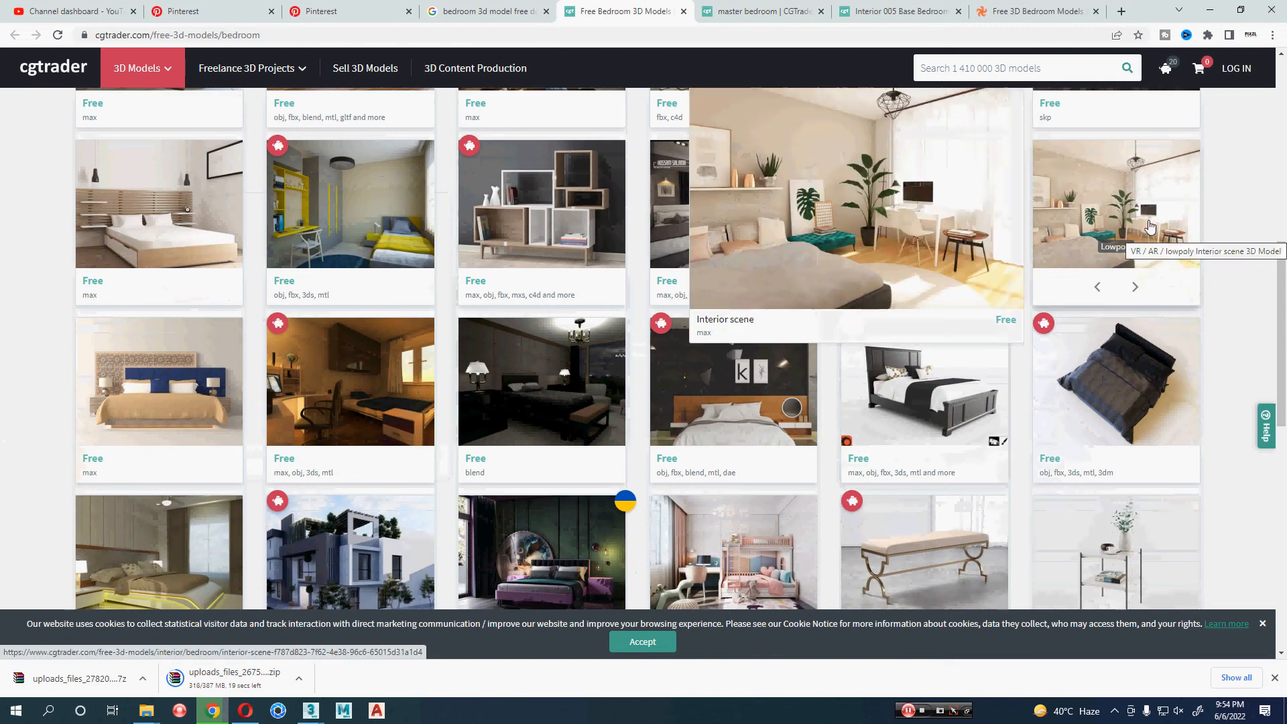
{"action": "middle_click", "coordinate": [1099, 236]}
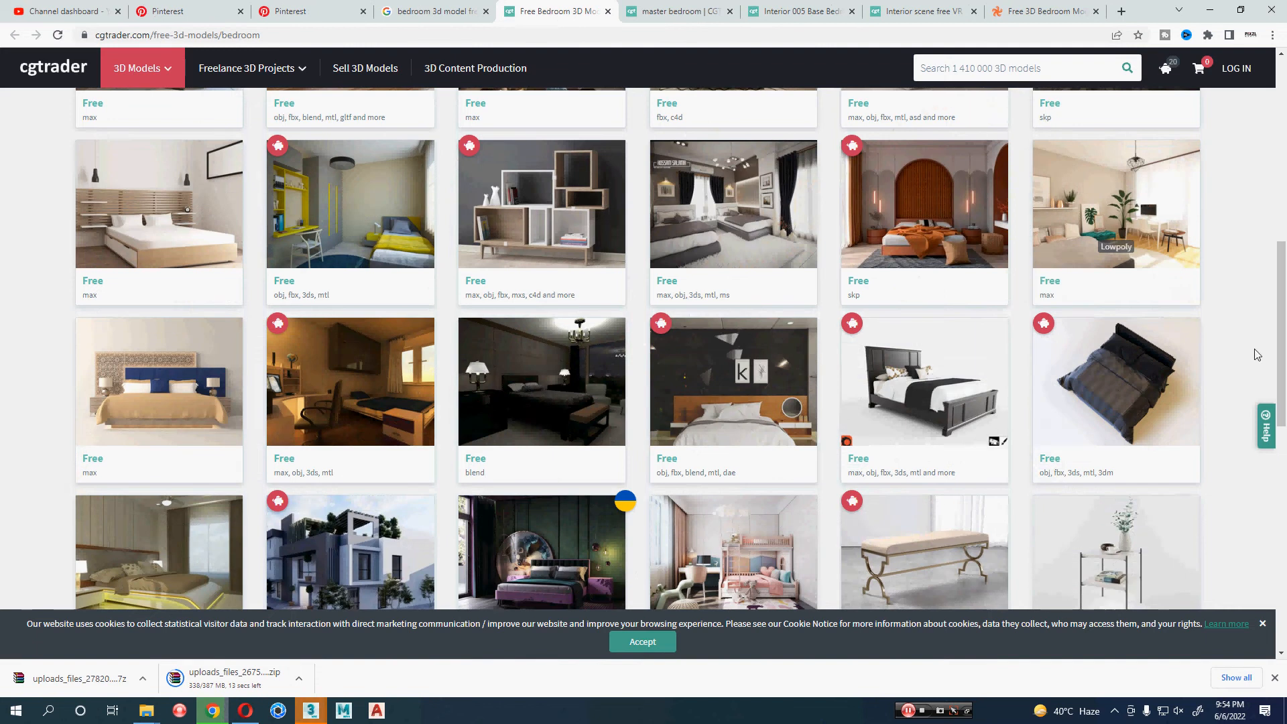
- Browse further through the free bedroom models and examine the free Interior scene model's preview and available file formats
{"action": "scroll", "coordinate": [1258, 356], "scroll_direction": "down", "scroll_amount": 1}
{"action": "scroll", "coordinate": [1257, 355], "scroll_direction": "down", "scroll_amount": 2}
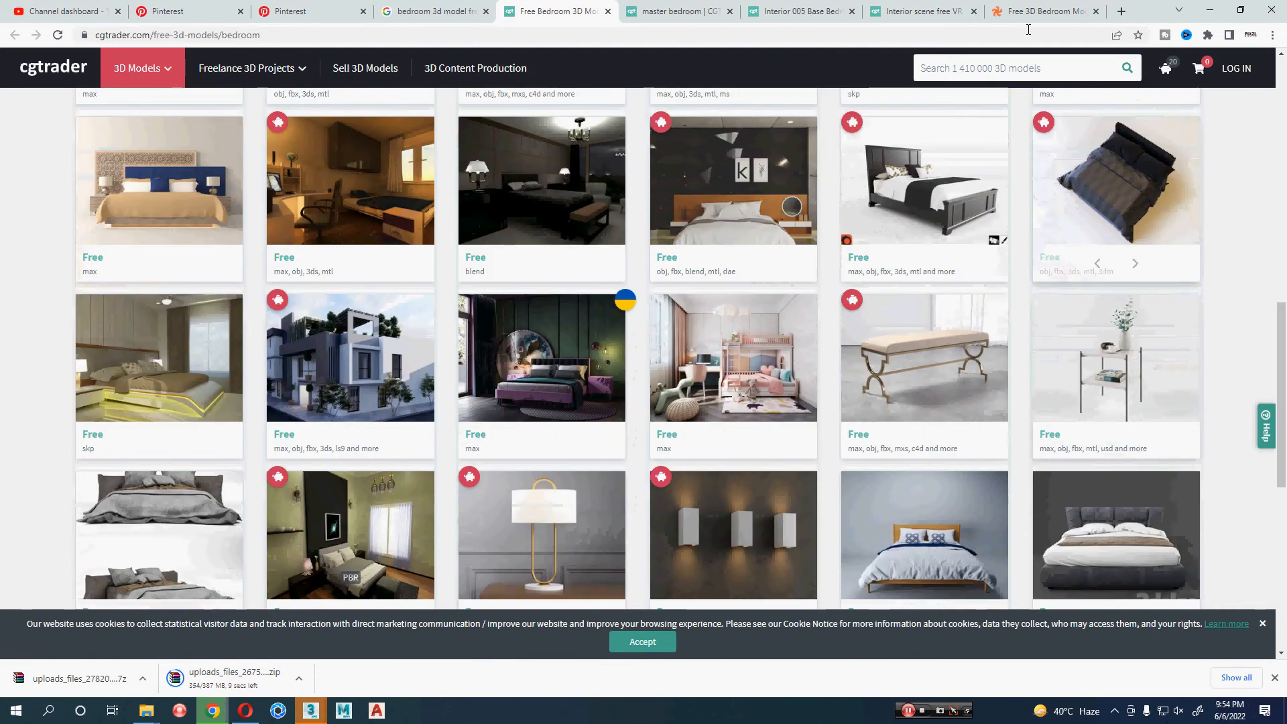
{"action": "left_click", "coordinate": [709, 6]}
{"action": "left_click", "coordinate": [804, 8]}
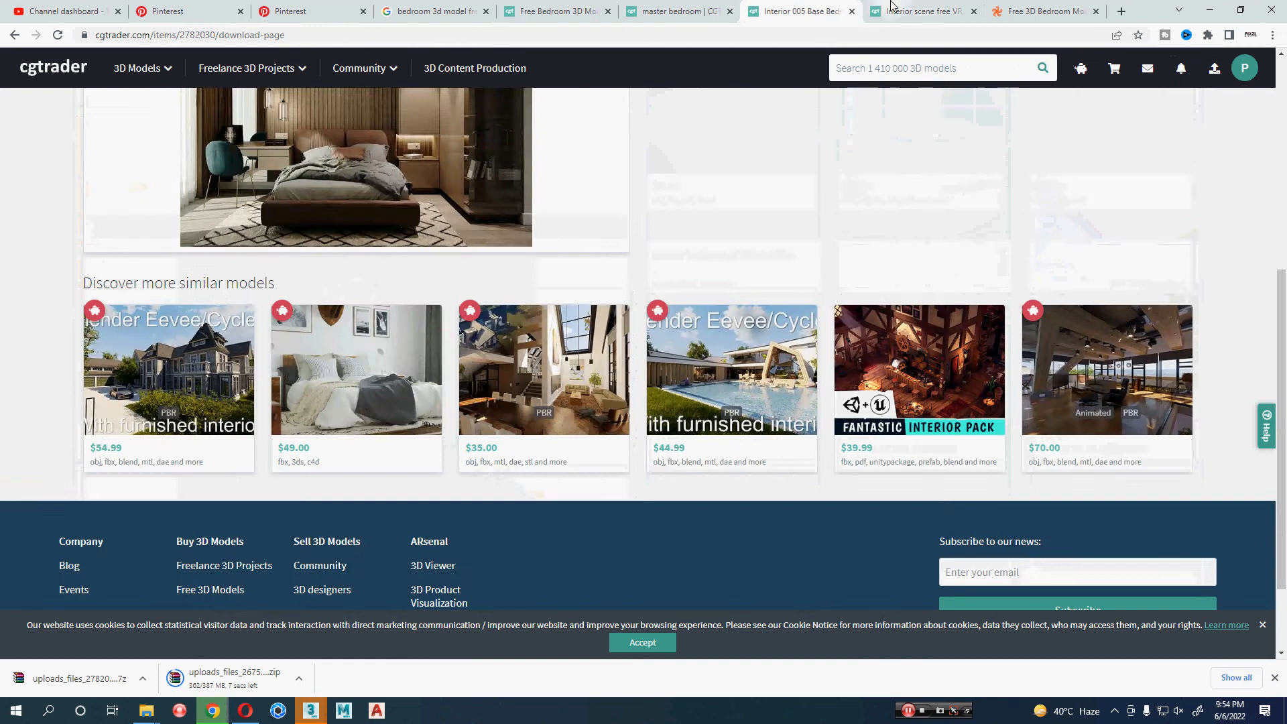
{"action": "left_click", "coordinate": [891, 9]}
{"action": "scroll", "coordinate": [667, 331], "scroll_direction": "down", "scroll_amount": 5}
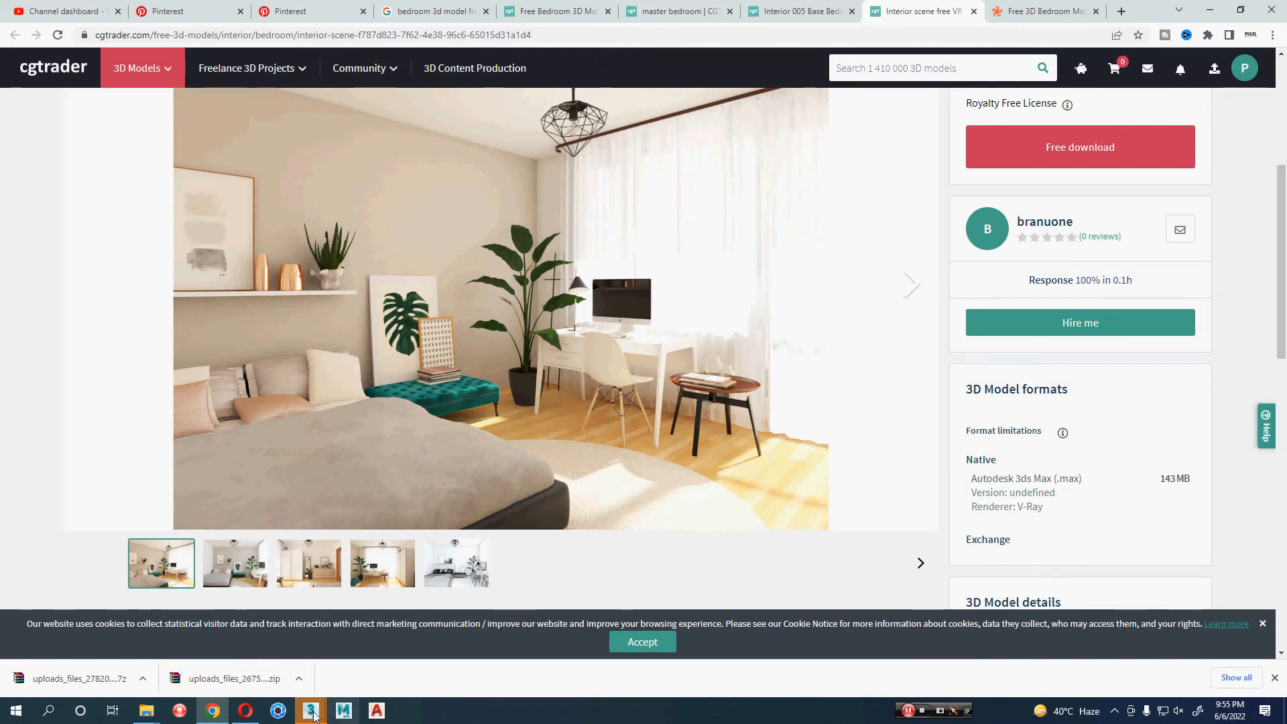
- Switch to the empty 3ds Max 2022 instance and dismiss the Security Messages window
{"action": "mouse_move", "coordinate": [310, 709]}
{"action": "left_click", "coordinate": [393, 688]}
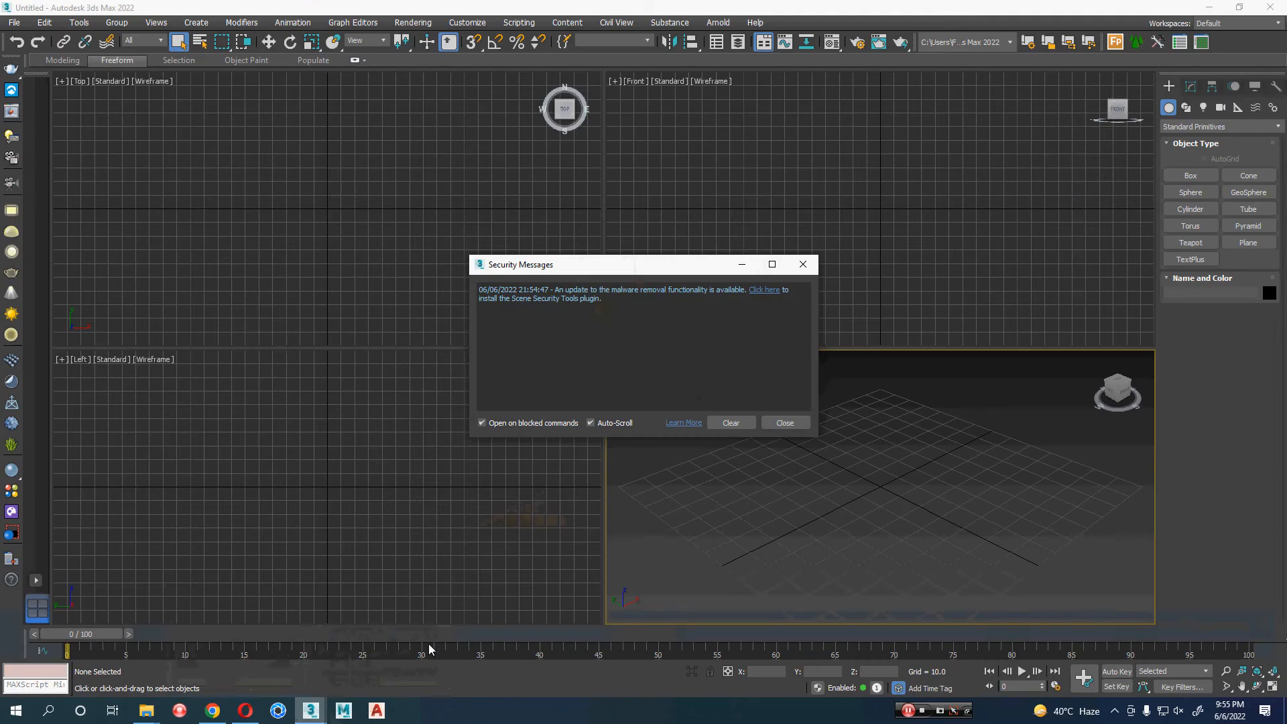
{"action": "left_click", "coordinate": [786, 423]}
- Import the 3D Object file Interior_005_Base_Bedroom_TEXTURES_PAID from its extracted folder into the empty 3ds Max scene
{"action": "key", "text": "alt+Tab"}
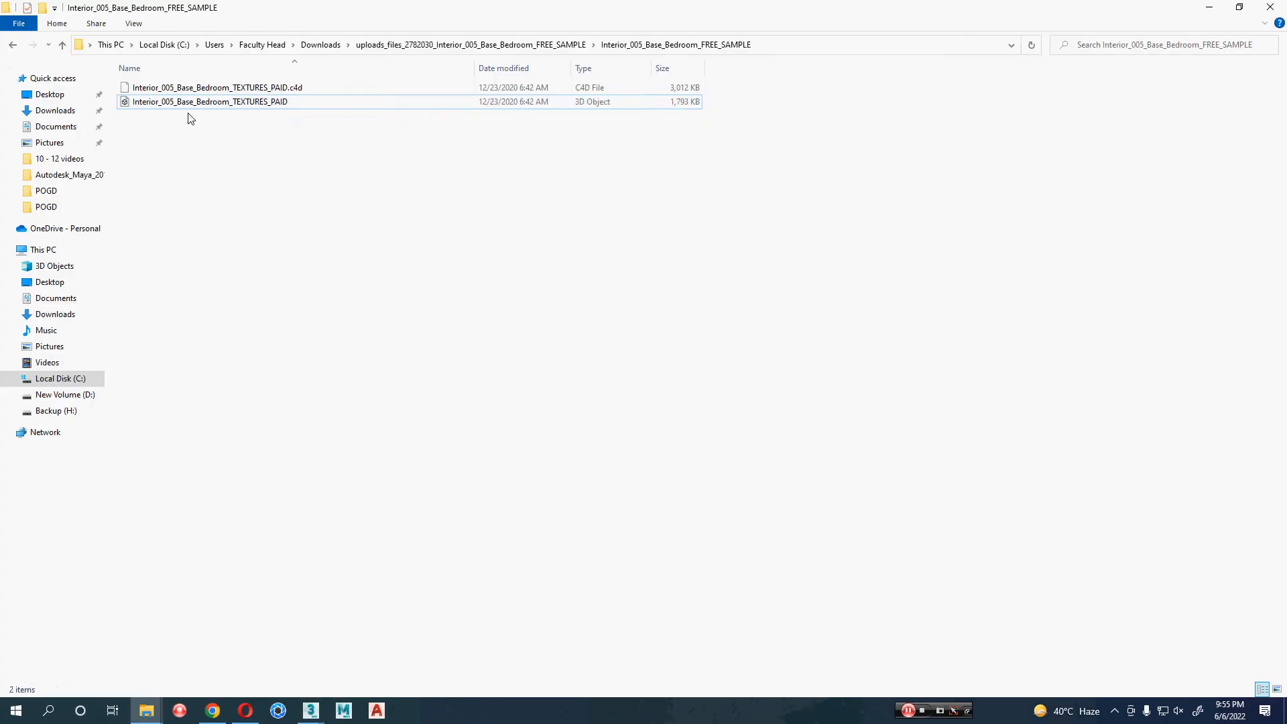
{"action": "left_click_drag", "start_coordinate": [194, 106], "coordinate": [858, 411]}
{"action": "key", "text": "alt+Tab"}
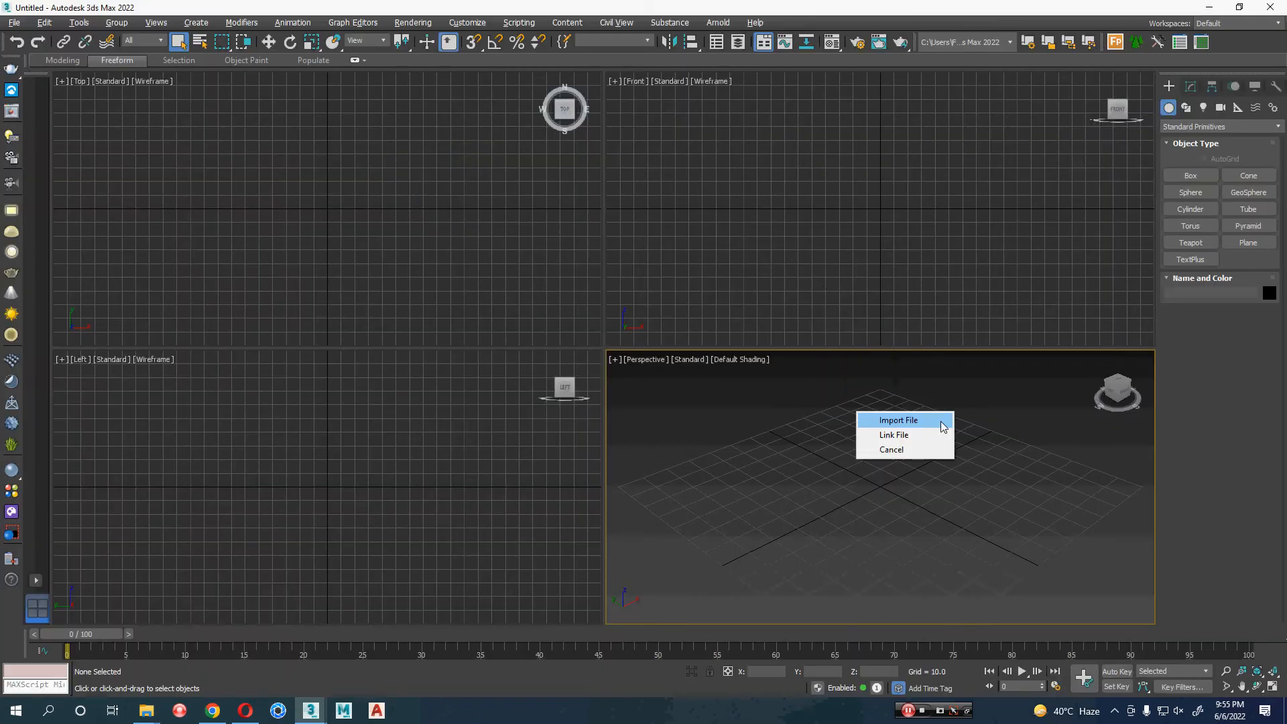
{"action": "left_click", "coordinate": [926, 421]}
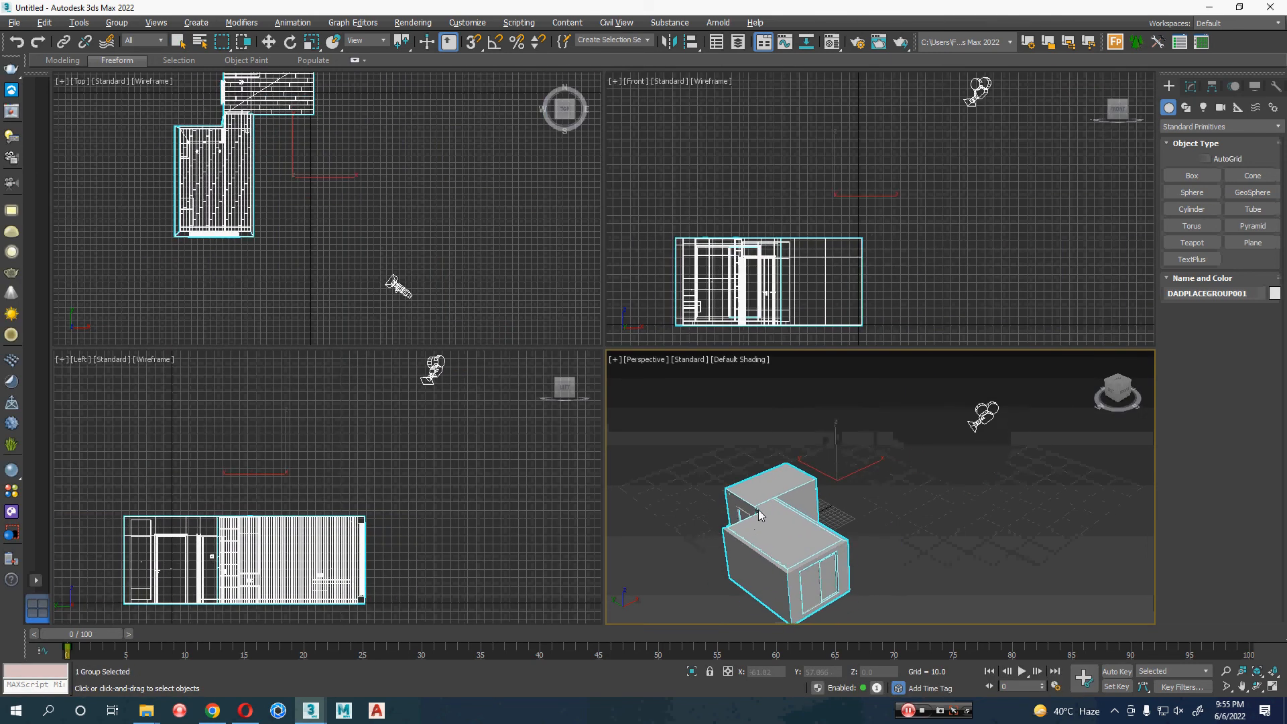
- Delete the camera that came with the imported bedroom model
{"action": "left_click", "coordinate": [782, 488]}
{"action": "middle_click_drag", "start_coordinate": [918, 519], "coordinate": [881, 534]}
{"action": "left_click", "coordinate": [977, 449]}
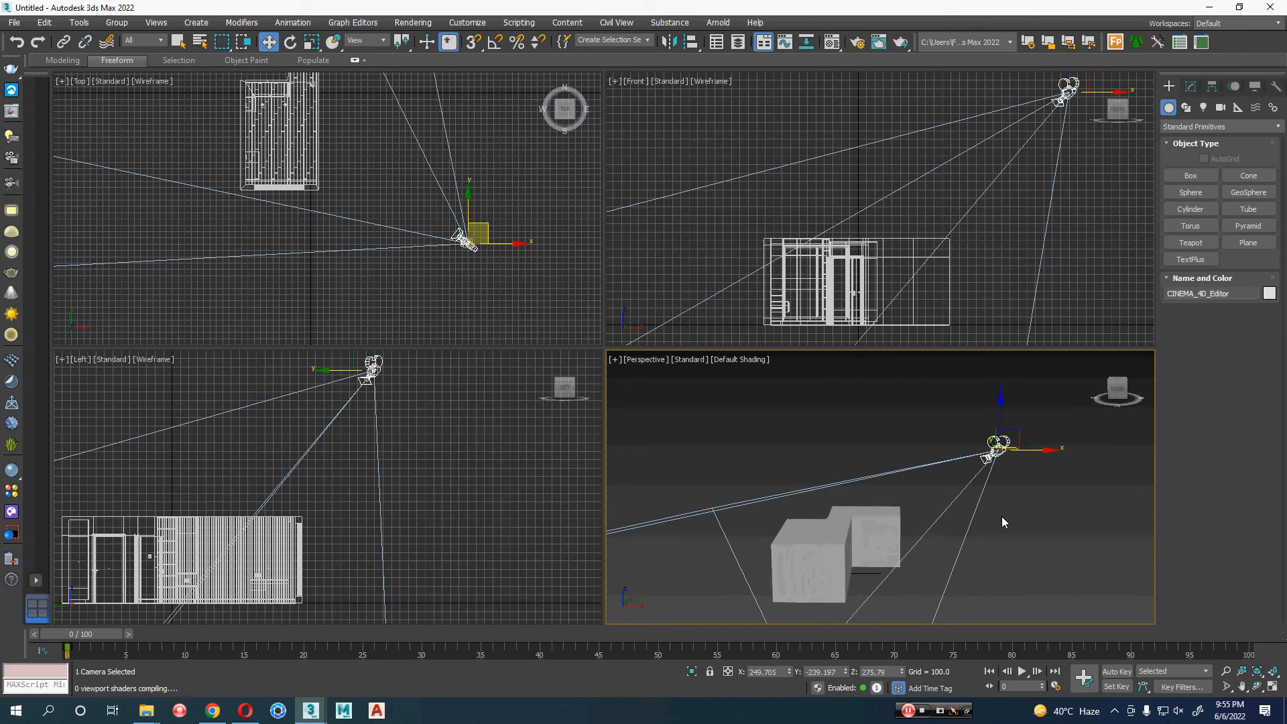
{"action": "key", "text": "Delete"}
- Examine the imported bedroom in a maximized Perspective view, first as wireframe and finally with default shading
{"action": "key", "text": "F3"}
{"action": "middle_click_drag", "start_coordinate": [856, 554], "coordinate": [838, 546], "text": "alt"}
{"action": "key", "text": "alt+w"}
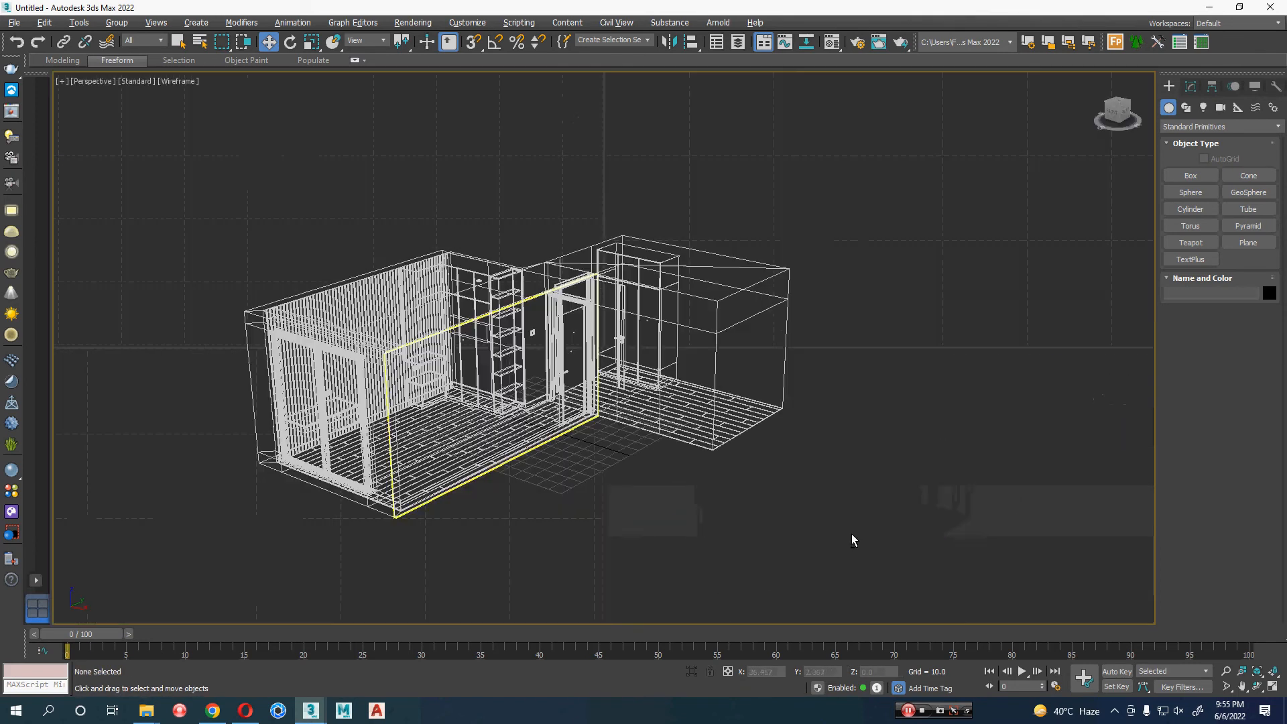
{"action": "scroll", "coordinate": [868, 534], "scroll_direction": "up", "scroll_amount": 8}
{"action": "middle_click_drag", "start_coordinate": [487, 481], "coordinate": [563, 466], "text": "alt"}
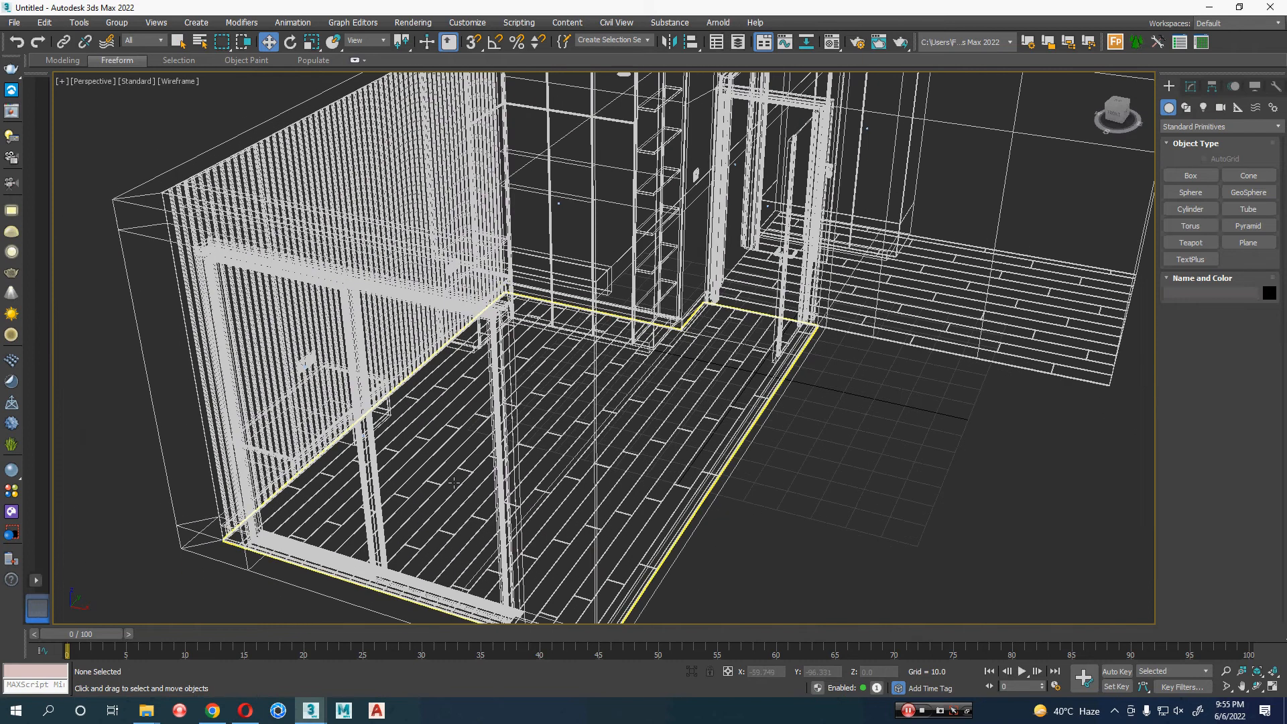
{"action": "left_click", "coordinate": [443, 484]}
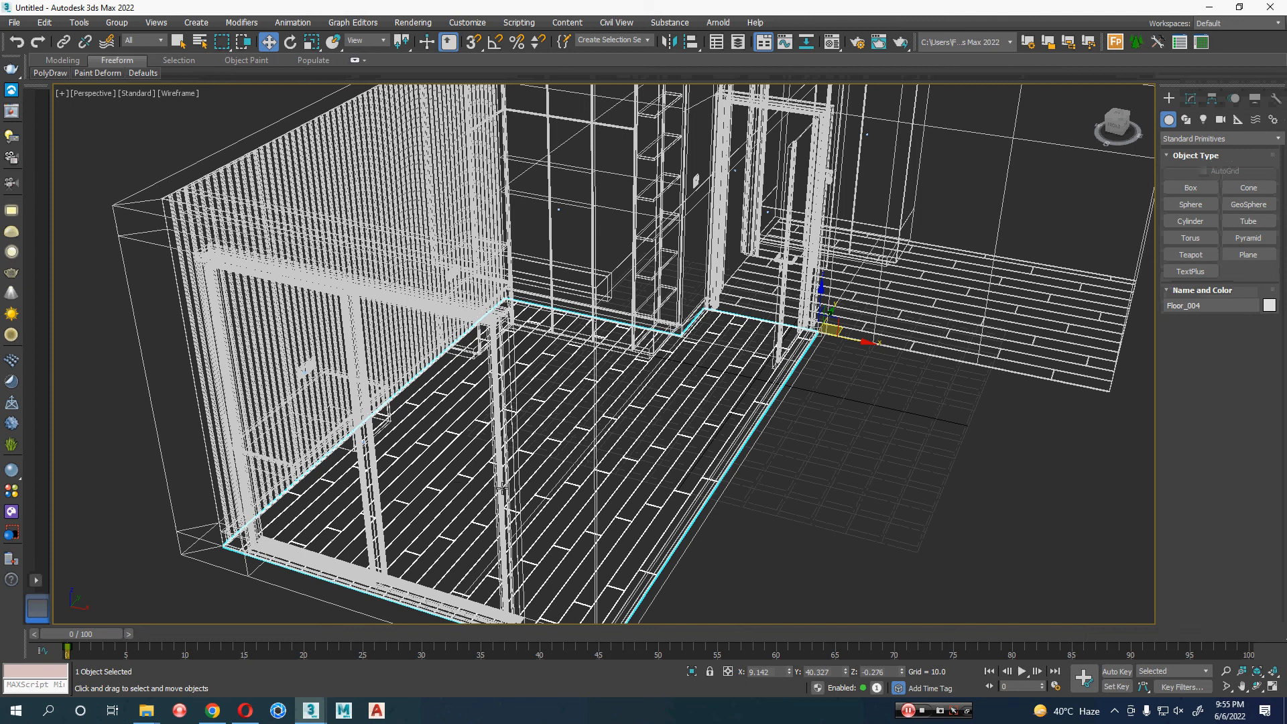
{"action": "scroll", "coordinate": [502, 487], "scroll_direction": "down", "scroll_amount": 3}
{"action": "key", "text": "F3"}
{"action": "left_click", "coordinate": [813, 502]}
{"action": "scroll", "coordinate": [537, 326], "scroll_direction": "up", "scroll_amount": 4}
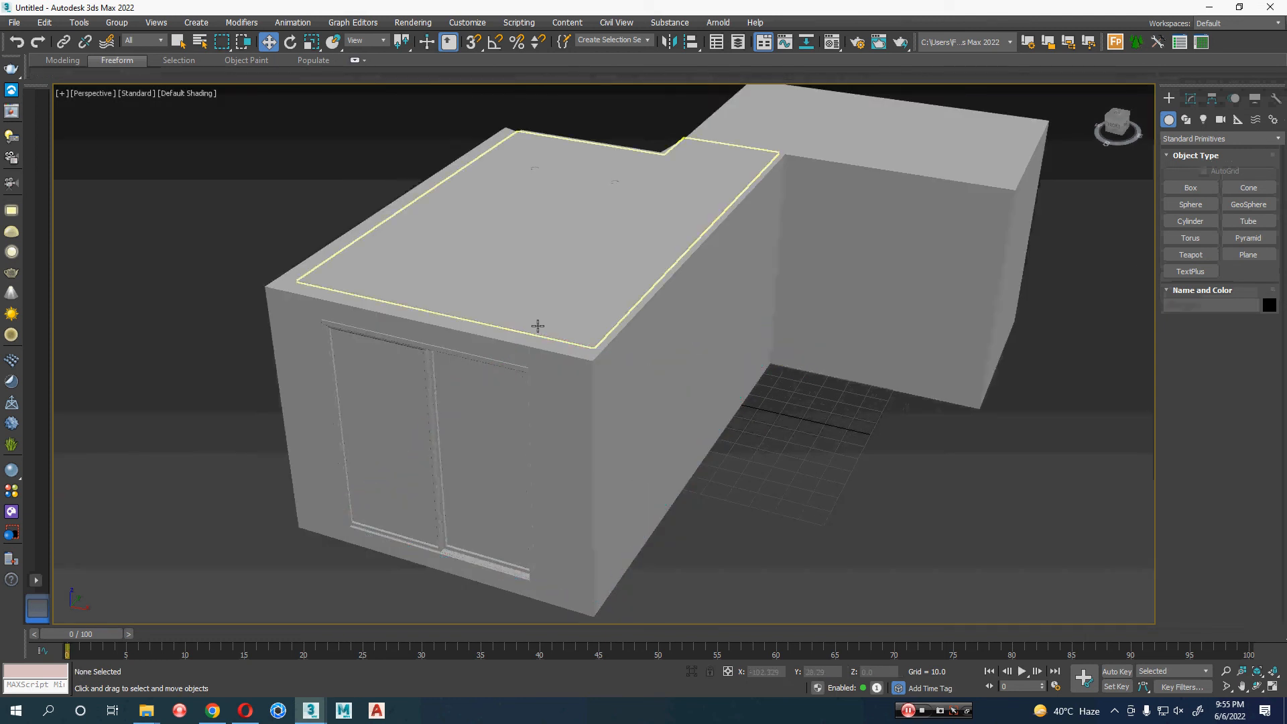
- Hide the bedroom's ceiling, the wall around the sliding window and the outer wall beside the slatted paneling
{"action": "left_click", "coordinate": [537, 325]}
{"action": "key", "text": "alt+h"}
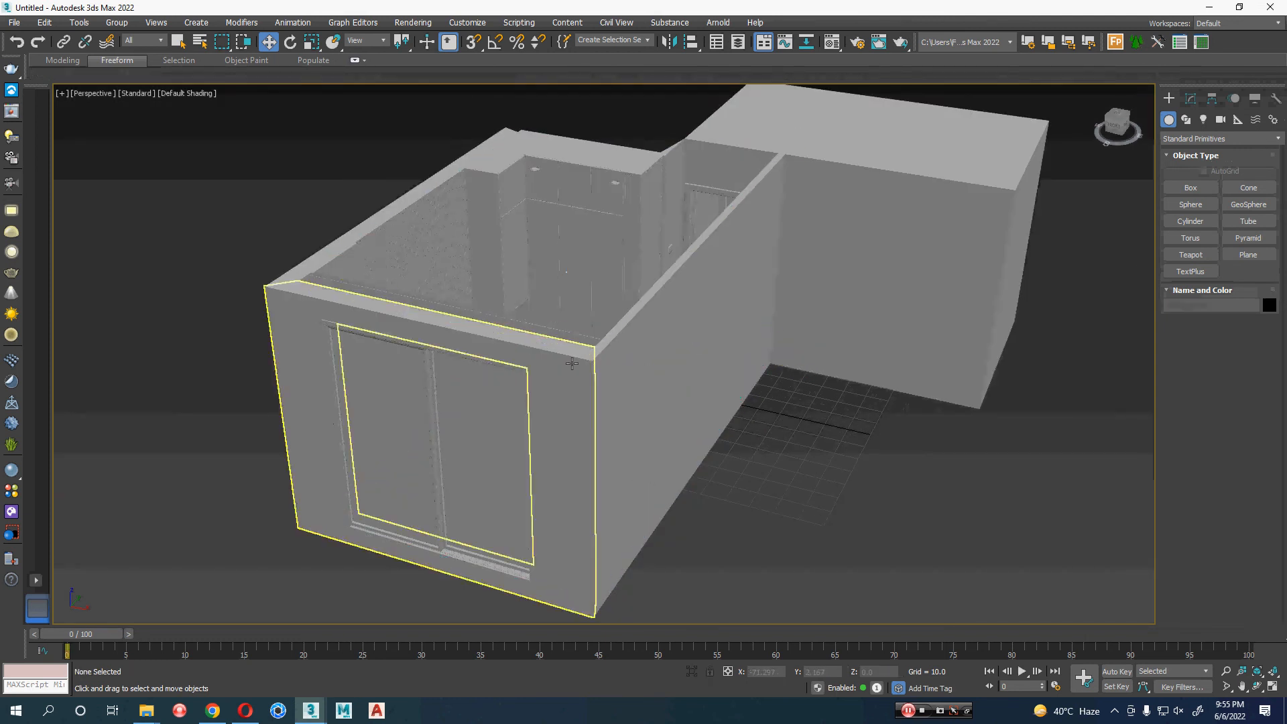
{"action": "left_click", "coordinate": [627, 361]}
{"action": "key", "text": "alt+h"}
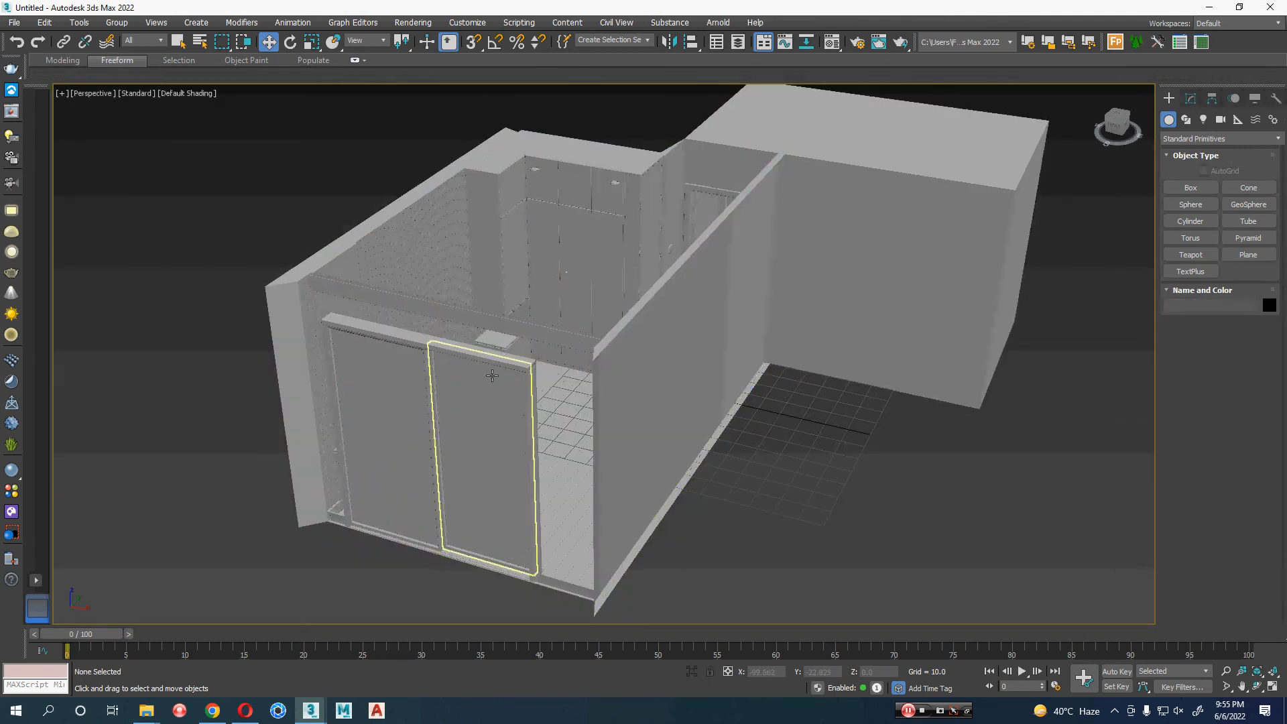
{"action": "left_click", "coordinate": [402, 429]}
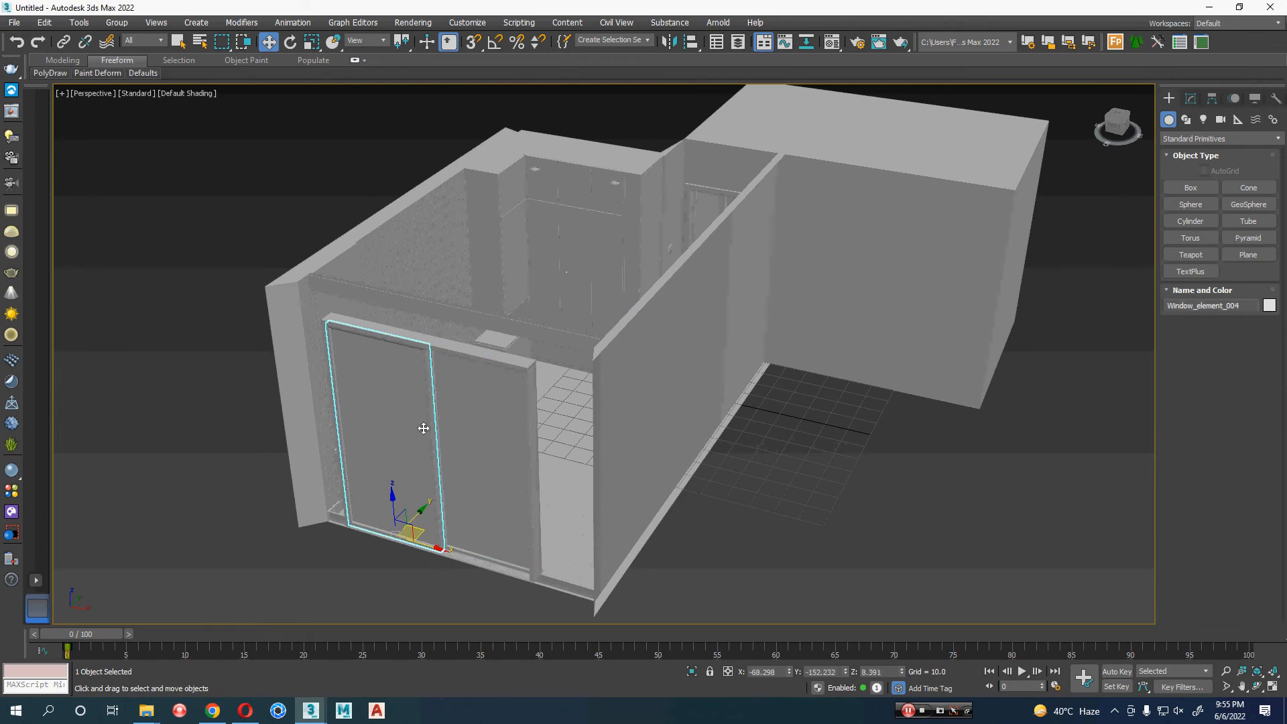
{"action": "middle_click_drag", "start_coordinate": [407, 439], "coordinate": [494, 480], "text": "alt"}
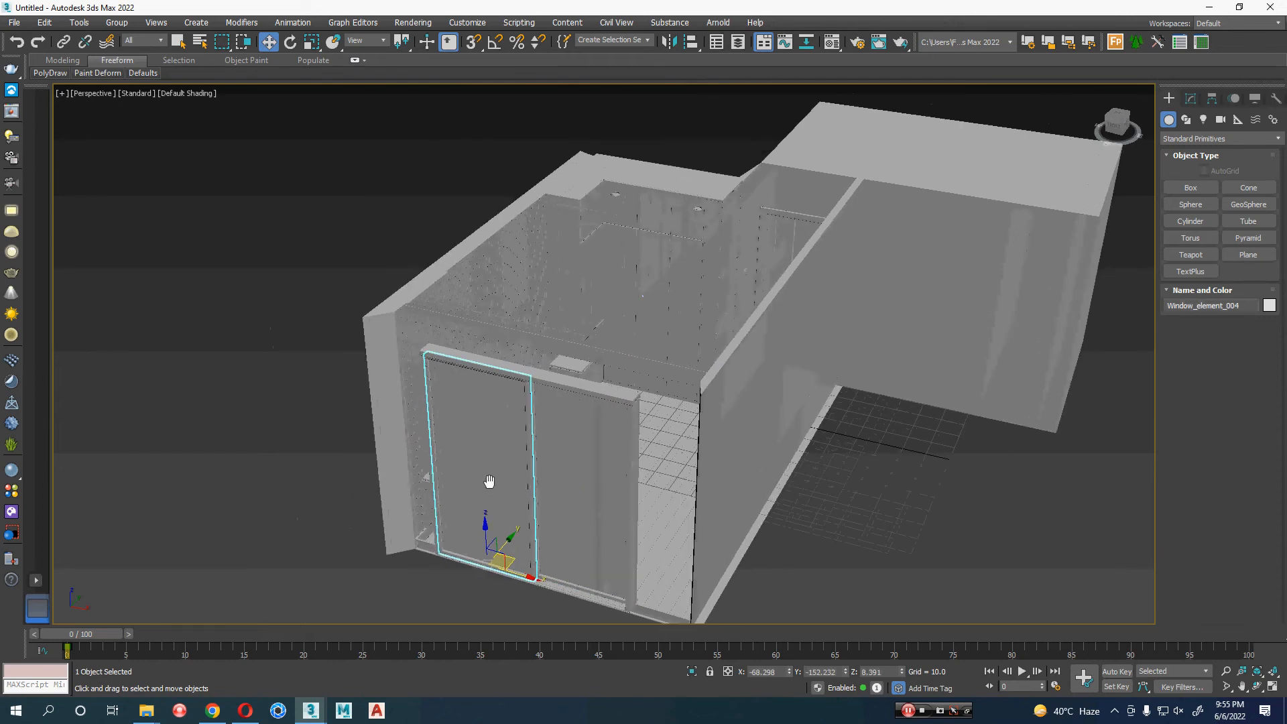
{"action": "left_click", "coordinate": [394, 398]}
{"action": "key", "text": "alt+h"}
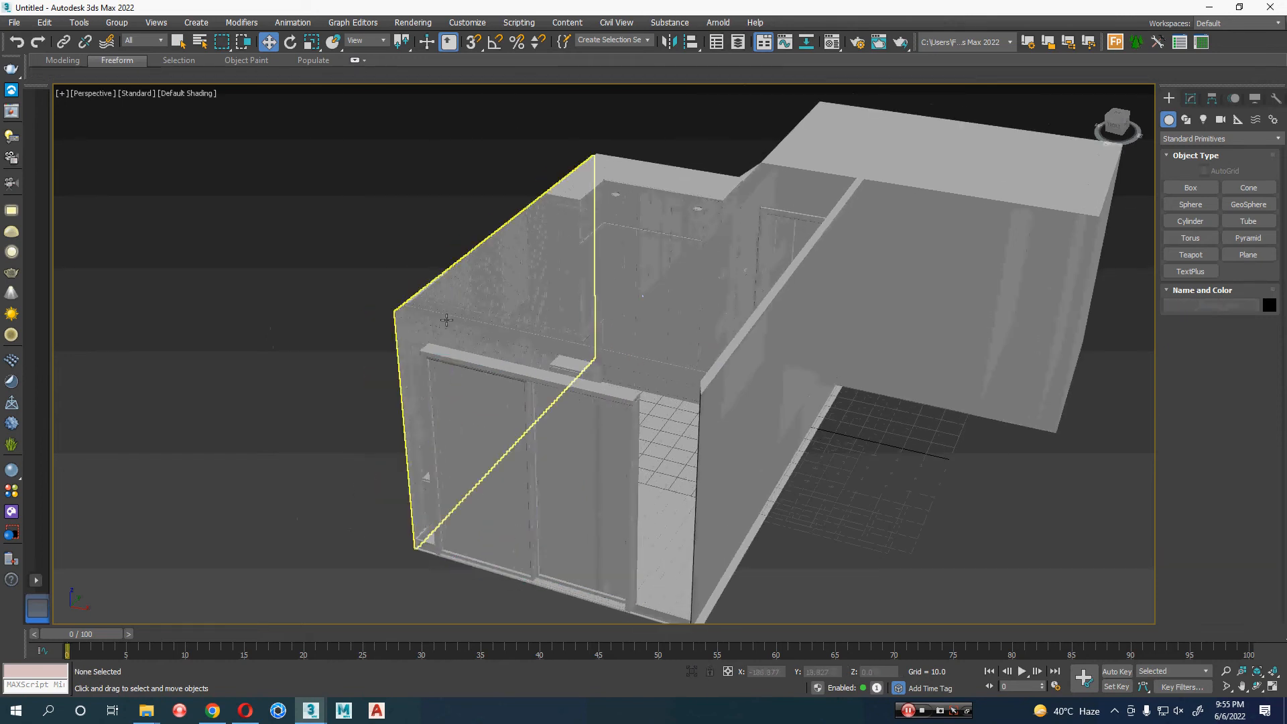
- Display edged faces and examine the bedroom's slatted wall, low furniture and tall wardrobe from inside
{"action": "scroll", "coordinate": [446, 319], "scroll_direction": "up", "scroll_amount": 3}
{"action": "middle_click_drag", "start_coordinate": [447, 320], "coordinate": [437, 345], "text": "alt"}
{"action": "key", "text": "F4"}
{"action": "scroll", "coordinate": [470, 362], "scroll_direction": "up", "scroll_amount": 2}
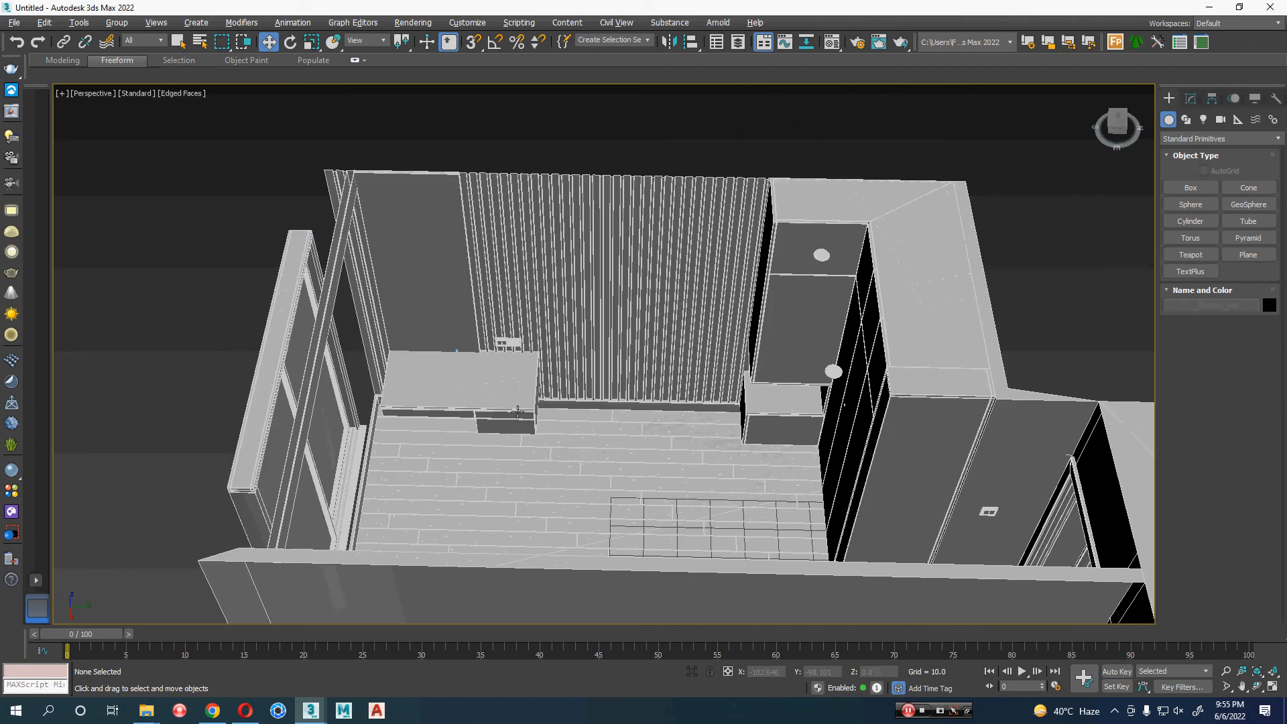
{"action": "middle_click_drag", "start_coordinate": [518, 411], "coordinate": [700, 271], "text": "alt"}
{"action": "scroll", "coordinate": [770, 380], "scroll_direction": "up", "scroll_amount": 3}
{"action": "scroll", "coordinate": [769, 380], "scroll_direction": "up", "scroll_amount": 2}
{"action": "scroll", "coordinate": [700, 271], "scroll_direction": "up", "scroll_amount": 3}
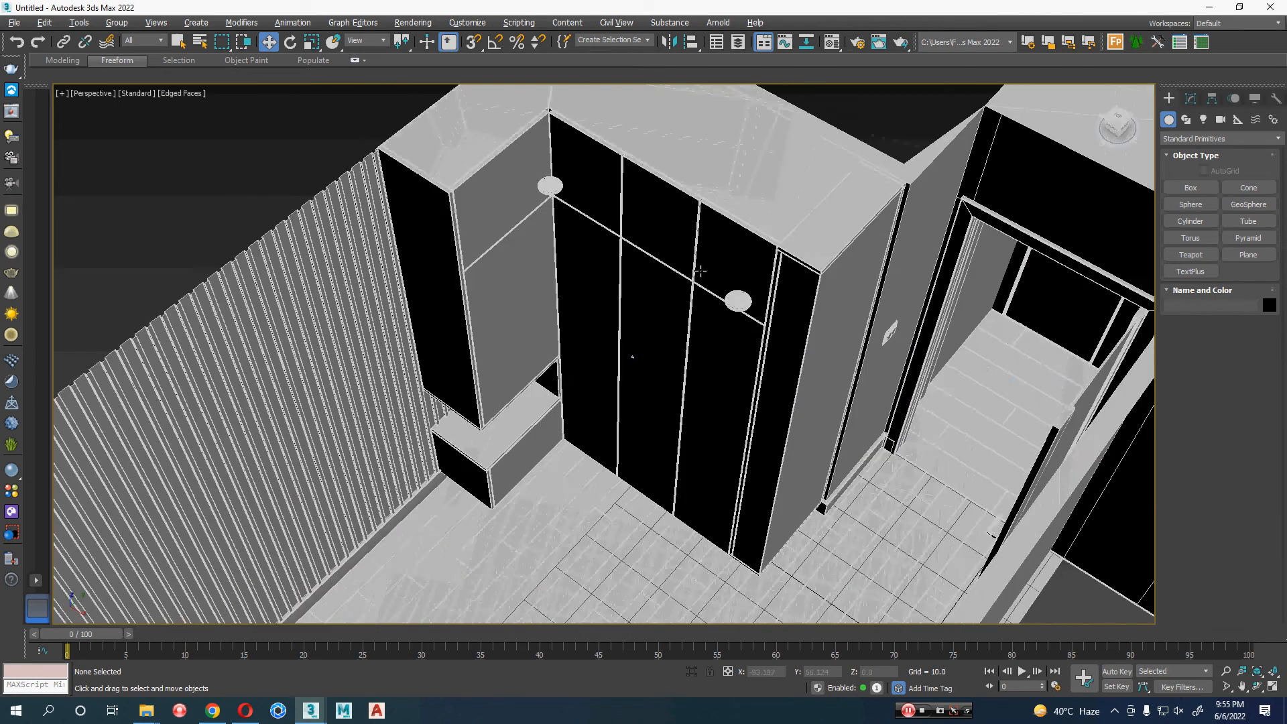
- Select the two round discs by the wardrobe, pick the desk surface by the slatted wall and inspect it up close
{"action": "scroll", "coordinate": [699, 271], "scroll_direction": "down", "scroll_amount": 2}
{"action": "left_click", "coordinate": [738, 313]}
{"action": "left_click", "coordinate": [570, 183], "text": "ctrl"}
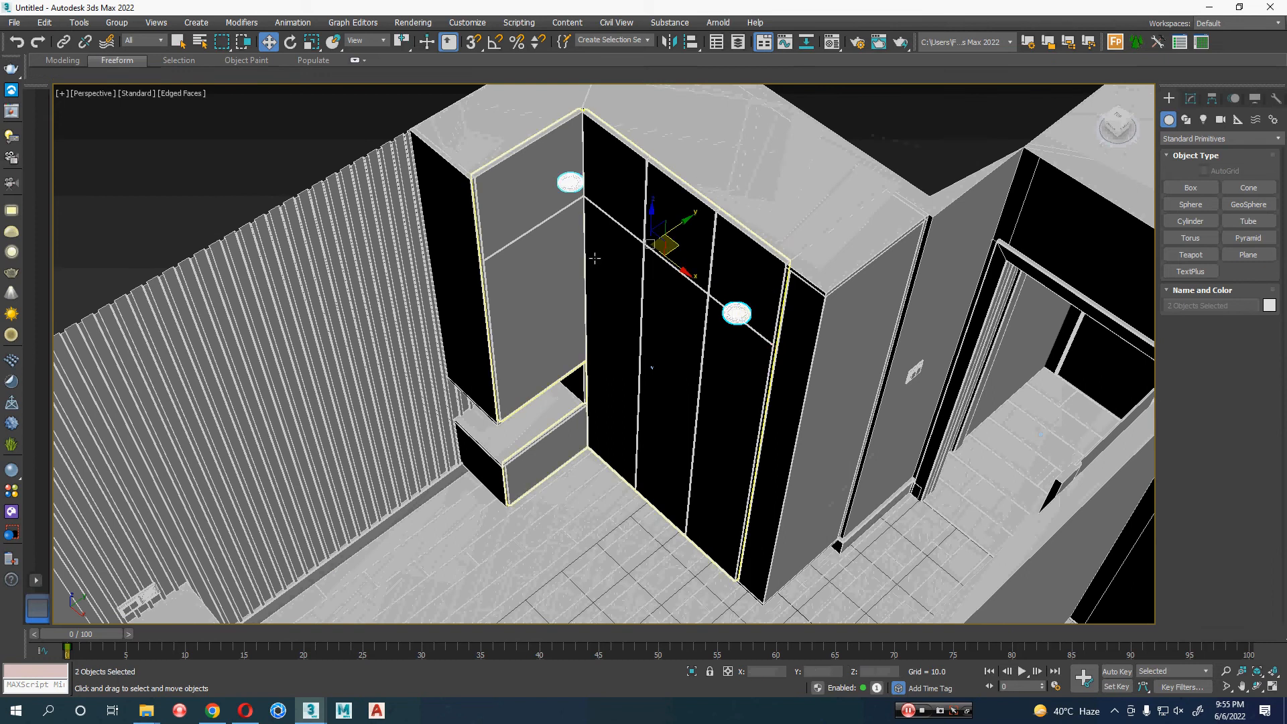
{"action": "middle_click_drag", "start_coordinate": [648, 346], "coordinate": [550, 335], "text": "alt"}
{"action": "left_click", "coordinate": [527, 358]}
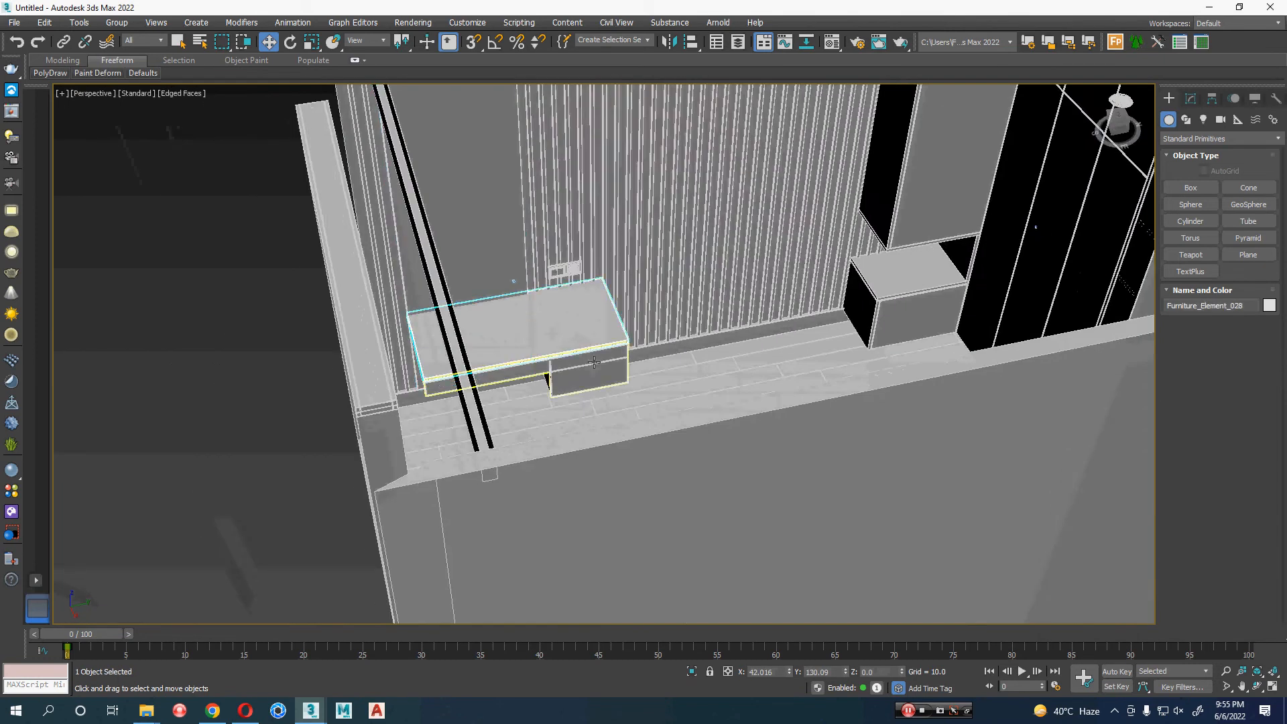
{"action": "scroll", "coordinate": [594, 362], "scroll_direction": "up", "scroll_amount": 5}
{"action": "middle_click_drag", "start_coordinate": [663, 397], "coordinate": [360, 360], "text": "alt"}
{"action": "scroll", "coordinate": [635, 371], "scroll_direction": "up", "scroll_amount": 4}
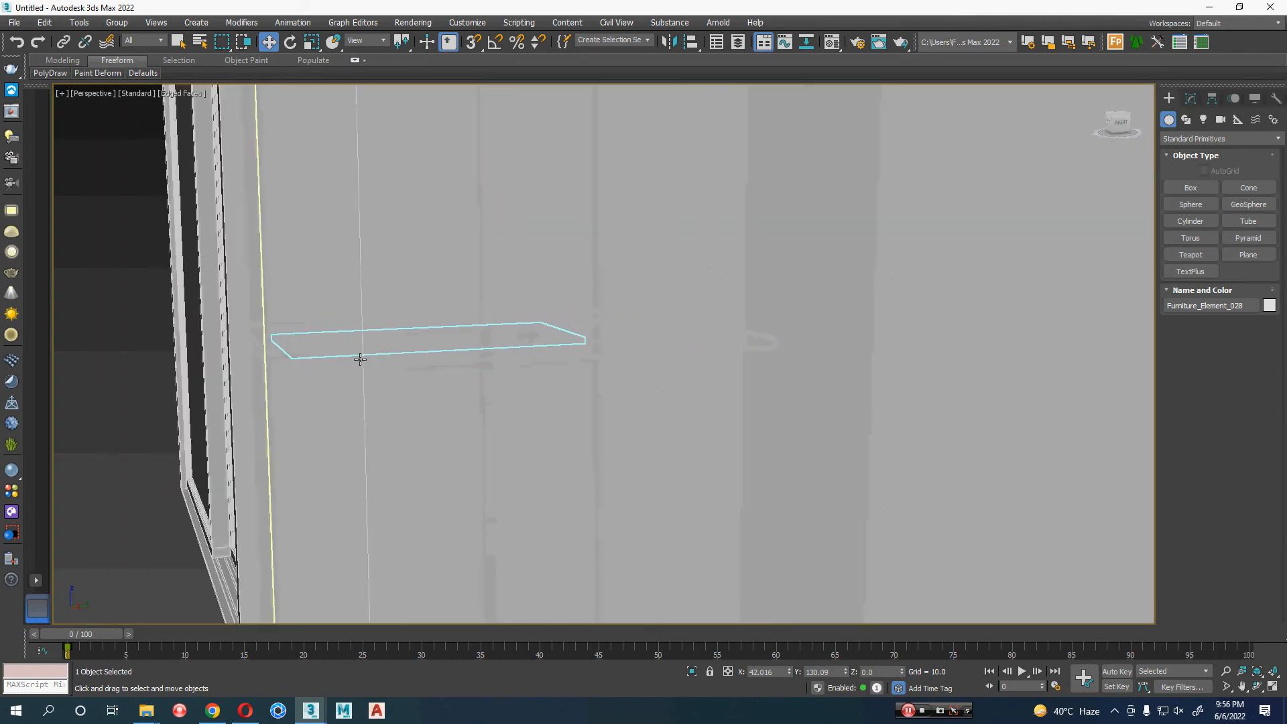
{"action": "scroll", "coordinate": [360, 360], "scroll_direction": "down", "scroll_amount": 5}
{"action": "middle_click_drag", "start_coordinate": [514, 428], "coordinate": [535, 586], "text": "alt"}
- Switch to Chrome and review the preview images of the master bedroom and Interior 005 models
{"action": "key", "text": "alt+Tab"}
{"action": "key", "text": "Tab"}
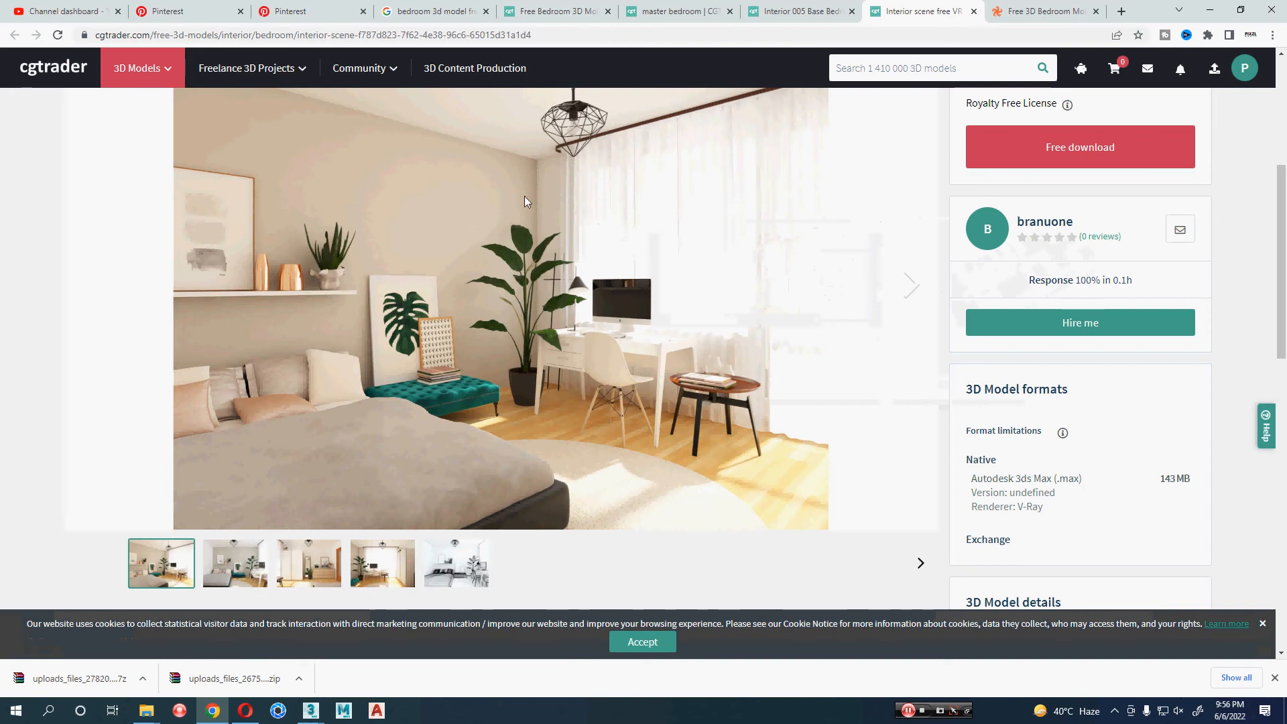
{"action": "left_click", "coordinate": [730, 6]}
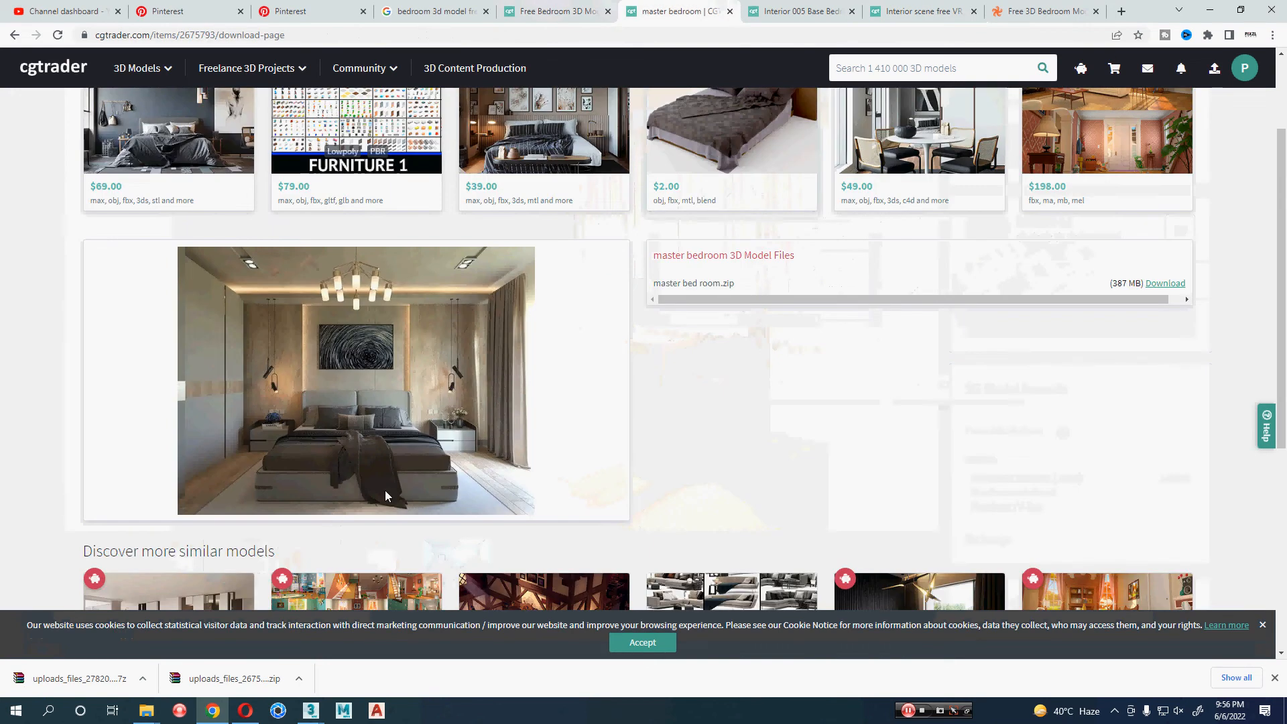
{"action": "left_click", "coordinate": [765, 5]}
{"action": "scroll", "coordinate": [436, 308], "scroll_direction": "up", "scroll_amount": 2}
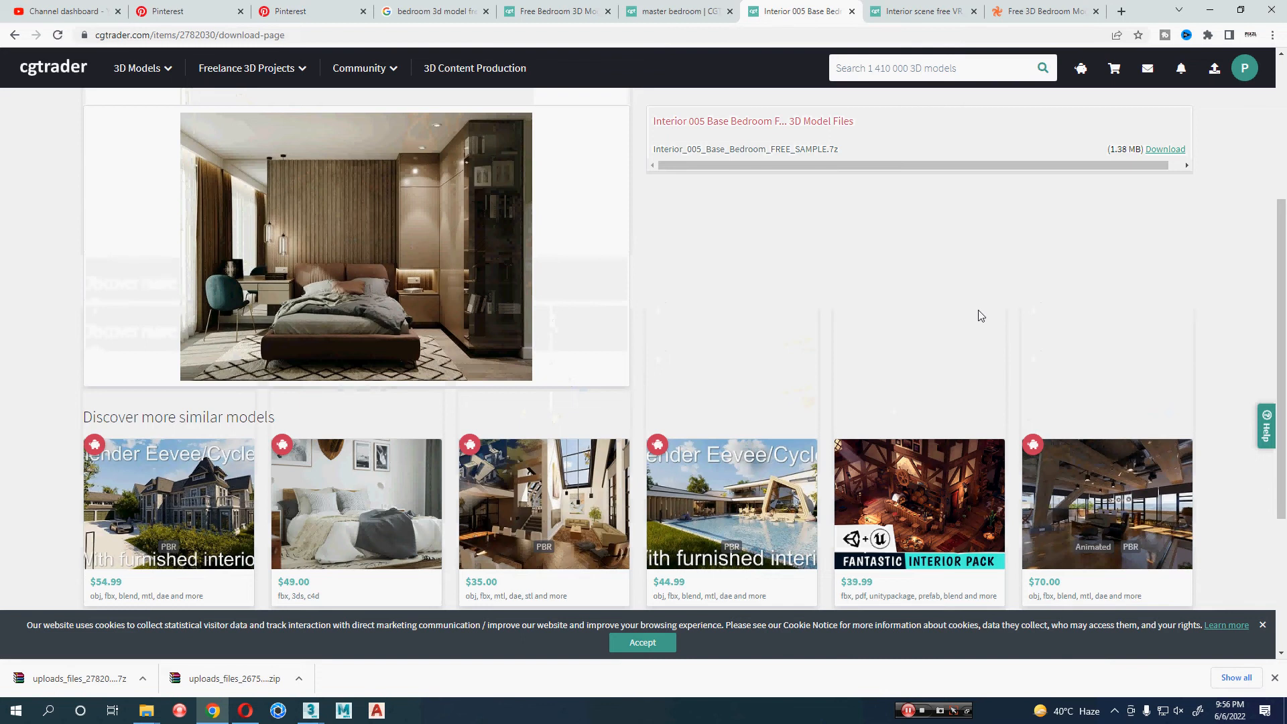
- Return to 3ds Max and delete the ceiling over the room adjoining the bedroom
{"action": "key", "text": "alt+Tab"}
{"action": "middle_click_drag", "start_coordinate": [654, 396], "coordinate": [724, 324], "text": "alt"}
{"action": "scroll", "coordinate": [757, 341], "scroll_direction": "down", "scroll_amount": 4}
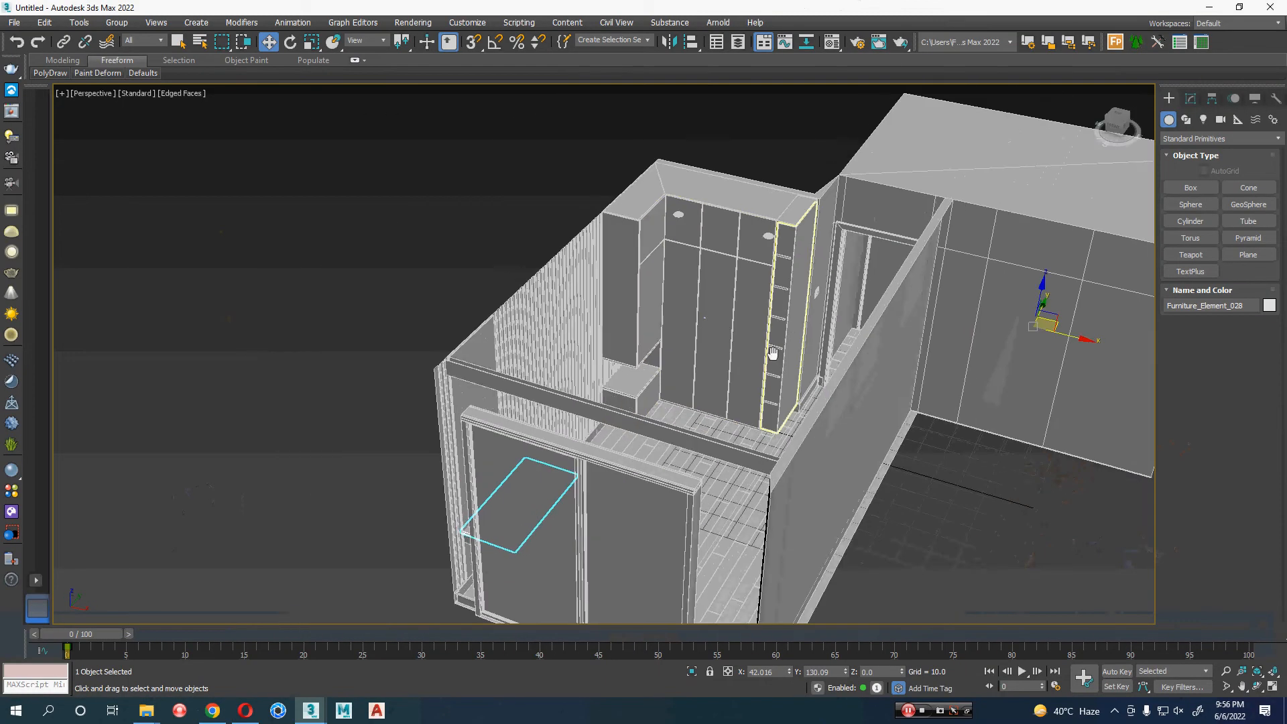
{"action": "key", "text": "z"}
{"action": "key", "text": "Delete"}
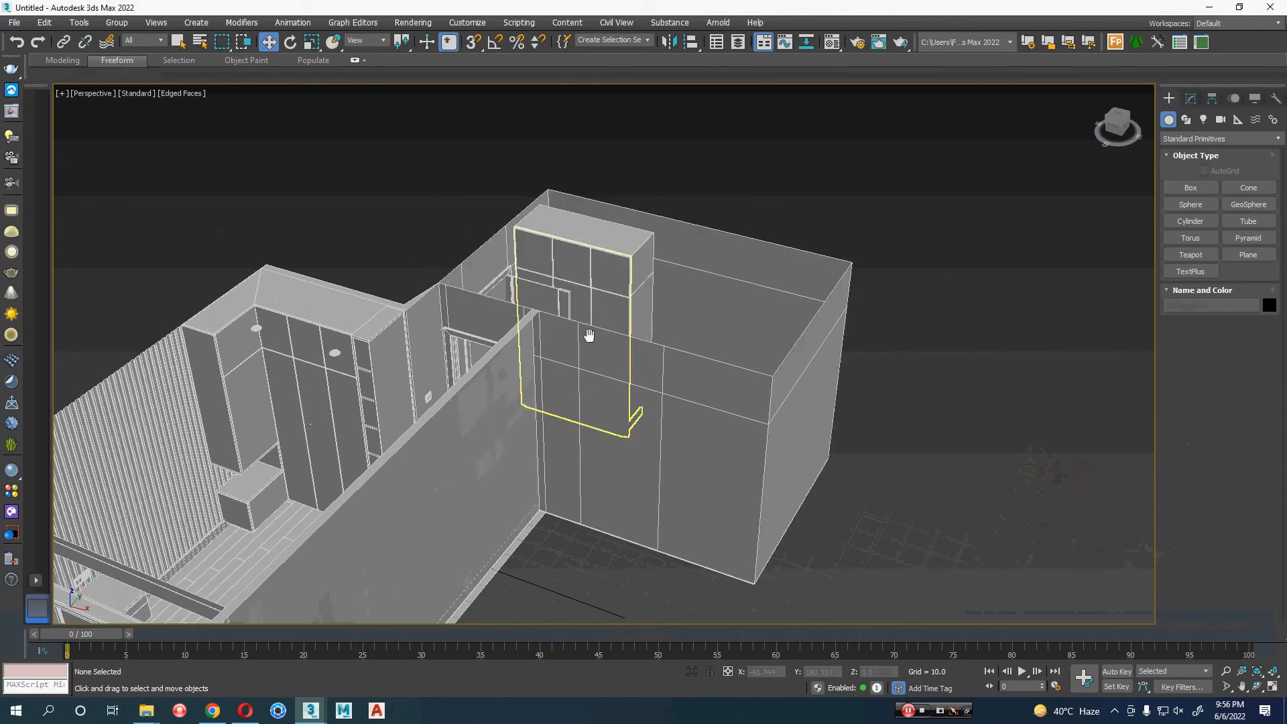
- Inspect the adjoining room's floor, cabinets and open door, selecting the door to check it as an object
{"action": "middle_click_drag", "start_coordinate": [590, 336], "coordinate": [579, 418], "text": "alt"}
{"action": "scroll", "coordinate": [630, 264], "scroll_direction": "up", "scroll_amount": 5}
{"action": "scroll", "coordinate": [631, 263], "scroll_direction": "down", "scroll_amount": 4}
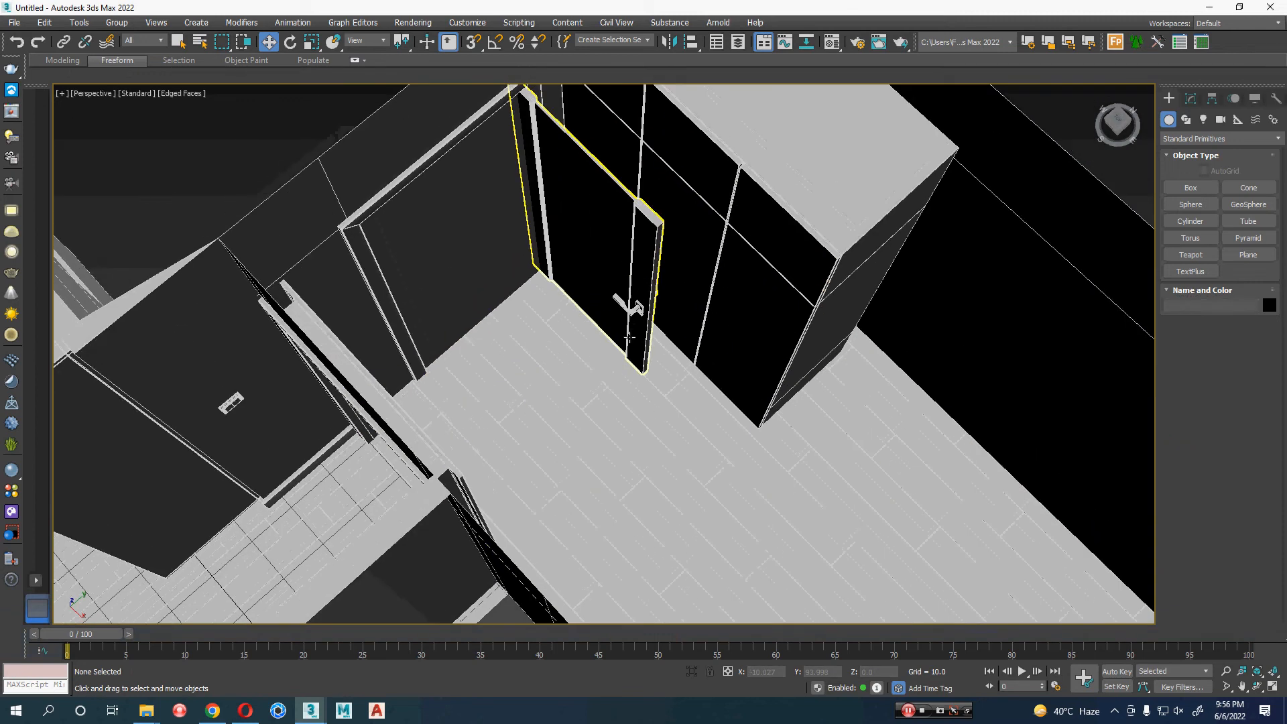
{"action": "middle_click_drag", "start_coordinate": [664, 315], "coordinate": [721, 355], "text": "alt"}
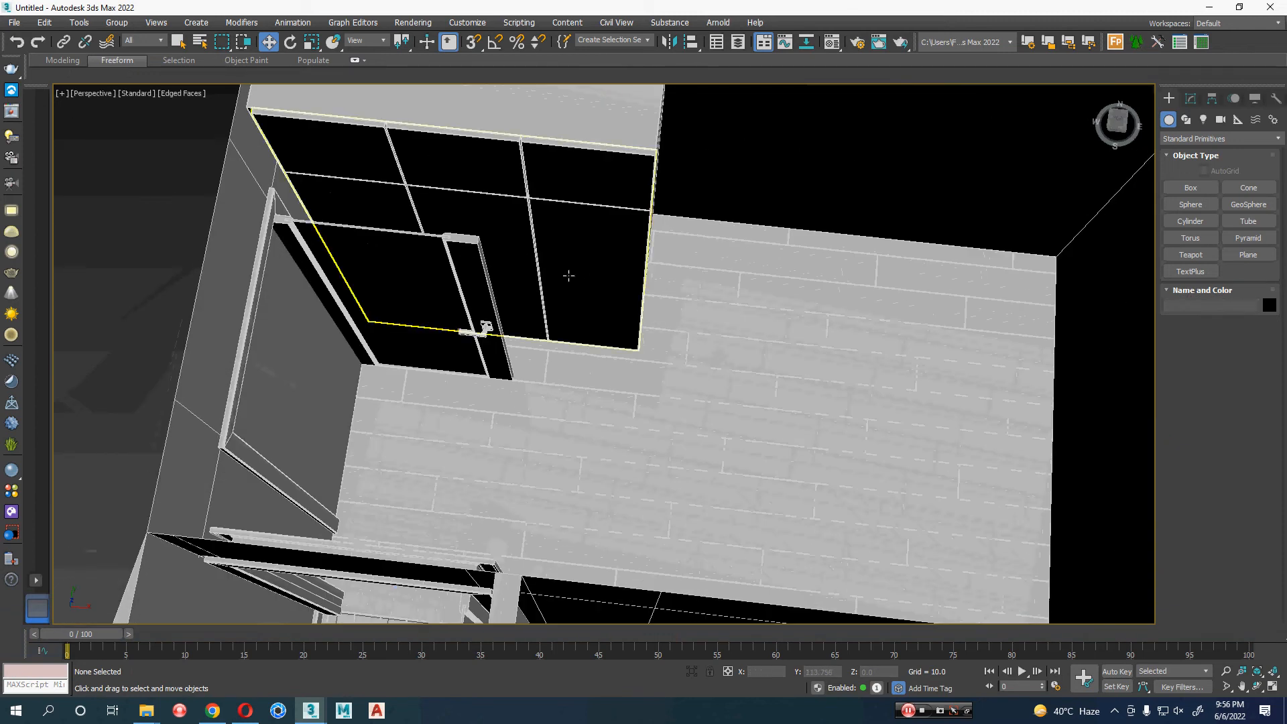
{"action": "left_click", "coordinate": [476, 330]}
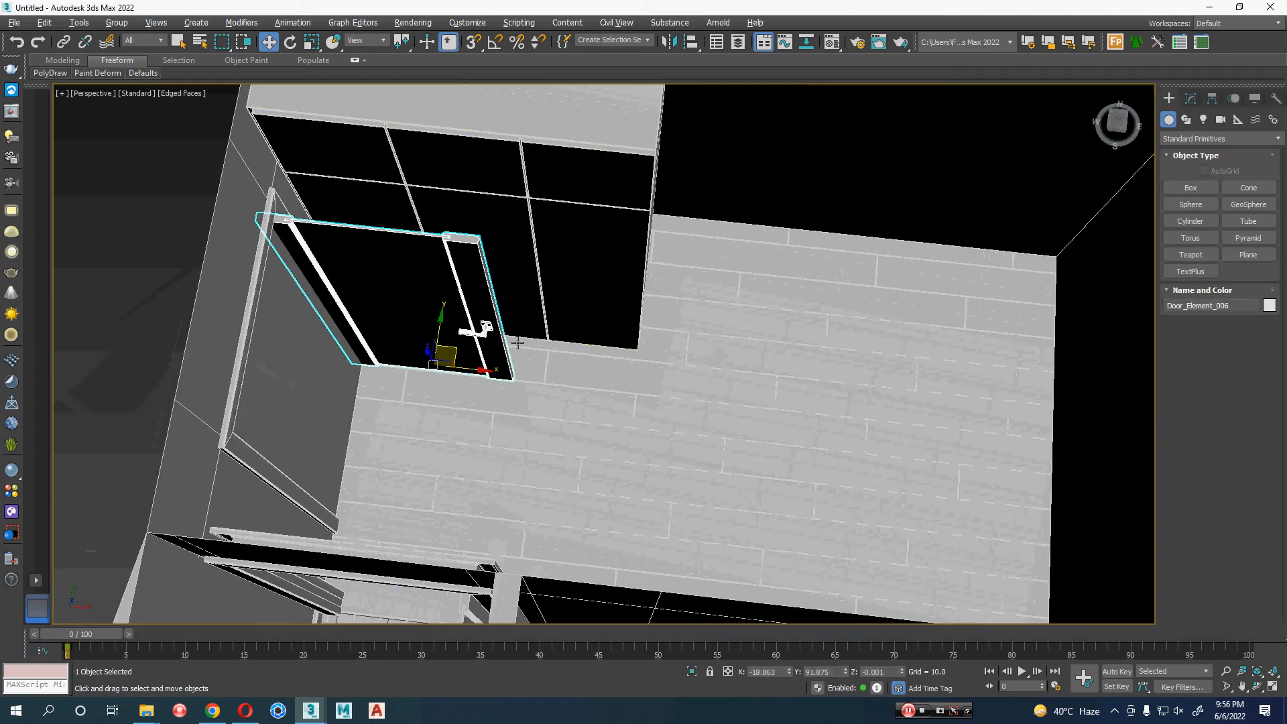
{"action": "middle_click_drag", "start_coordinate": [482, 345], "coordinate": [575, 348], "text": "alt"}
- Select the bedroom's plank floor and move it out of the room, beyond the window side
{"action": "left_click", "coordinate": [584, 373]}
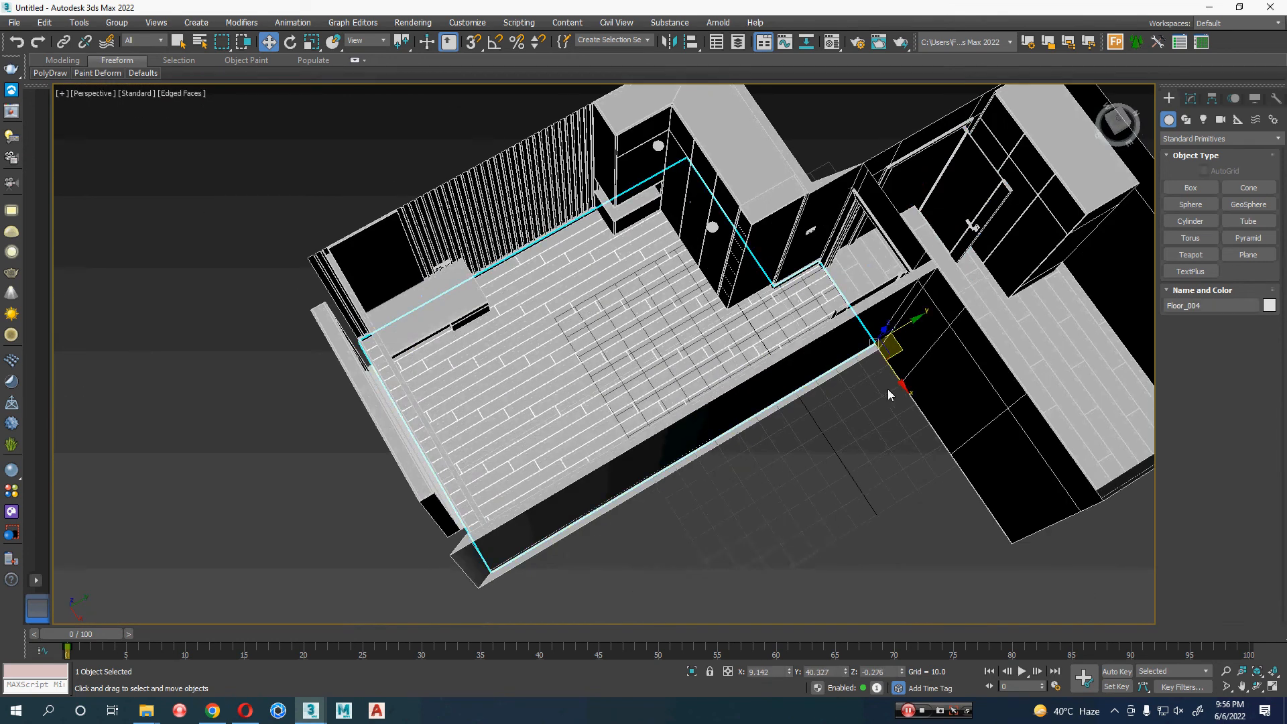
{"action": "left_click_drag", "start_coordinate": [899, 350], "coordinate": [276, 435]}
{"action": "middle_click_drag", "start_coordinate": [583, 382], "coordinate": [815, 313]}
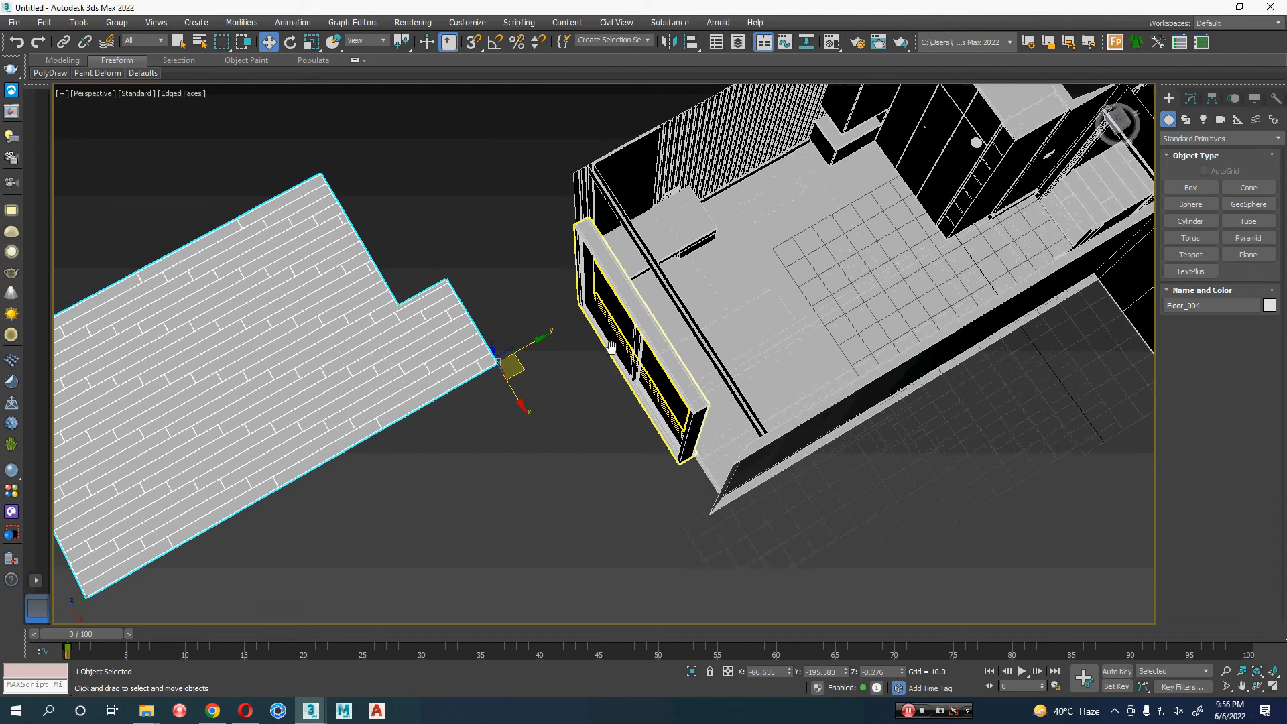
- Select the bedroom's slatted wall and move it out of the room, near the separated plank floor
{"action": "left_click", "coordinate": [752, 127]}
{"action": "middle_click_drag", "start_coordinate": [752, 127], "coordinate": [992, 288], "text": "alt"}
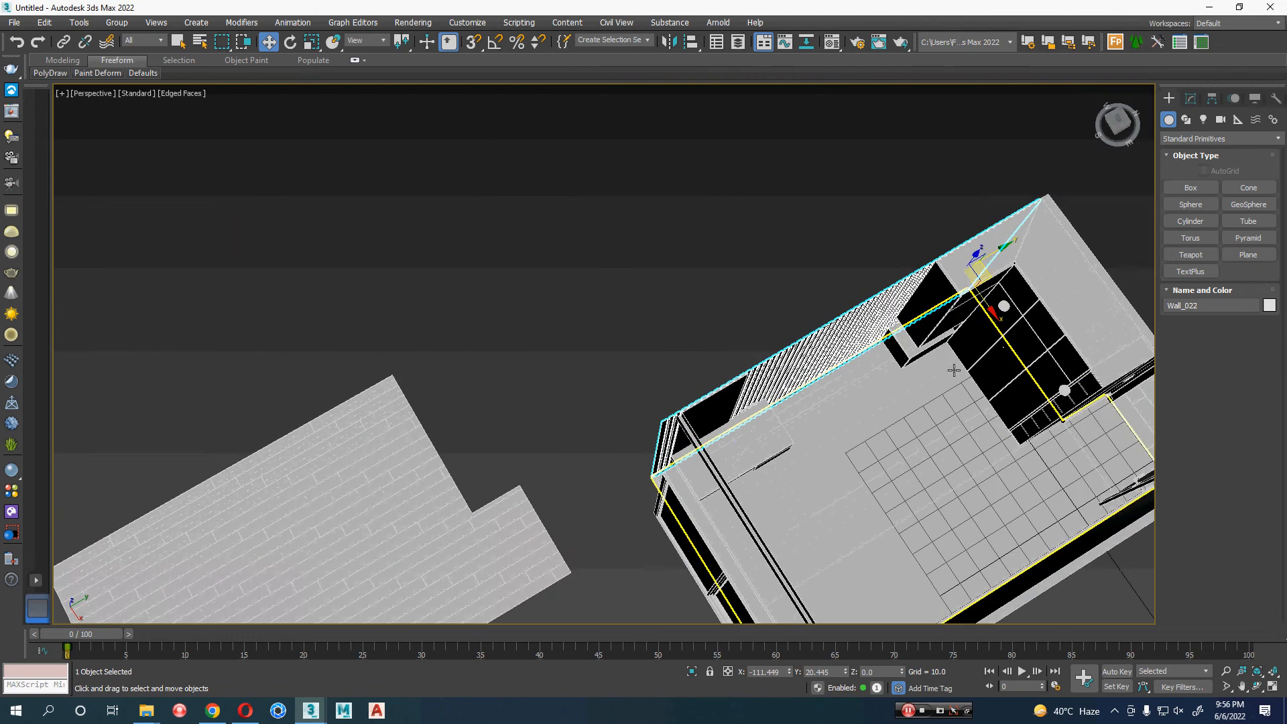
{"action": "left_click_drag", "start_coordinate": [992, 278], "coordinate": [386, 289]}
{"action": "middle_click_drag", "start_coordinate": [540, 348], "coordinate": [469, 26], "text": "alt"}
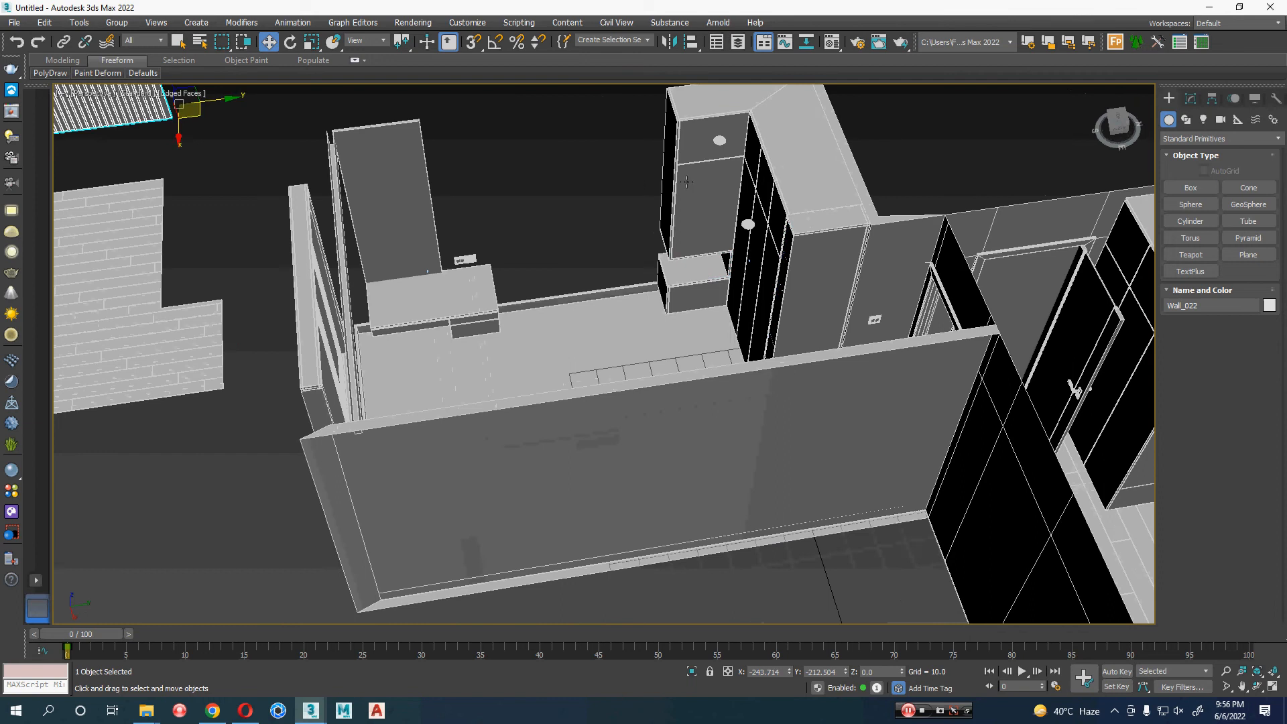
- Check the bedroom's corner wardrobe, view the room layout in the ddvndvn villa scene, and return to the bedroom model
{"action": "left_click", "coordinate": [699, 159]}
{"action": "middle_click_drag", "start_coordinate": [683, 248], "coordinate": [650, 409], "text": "alt"}
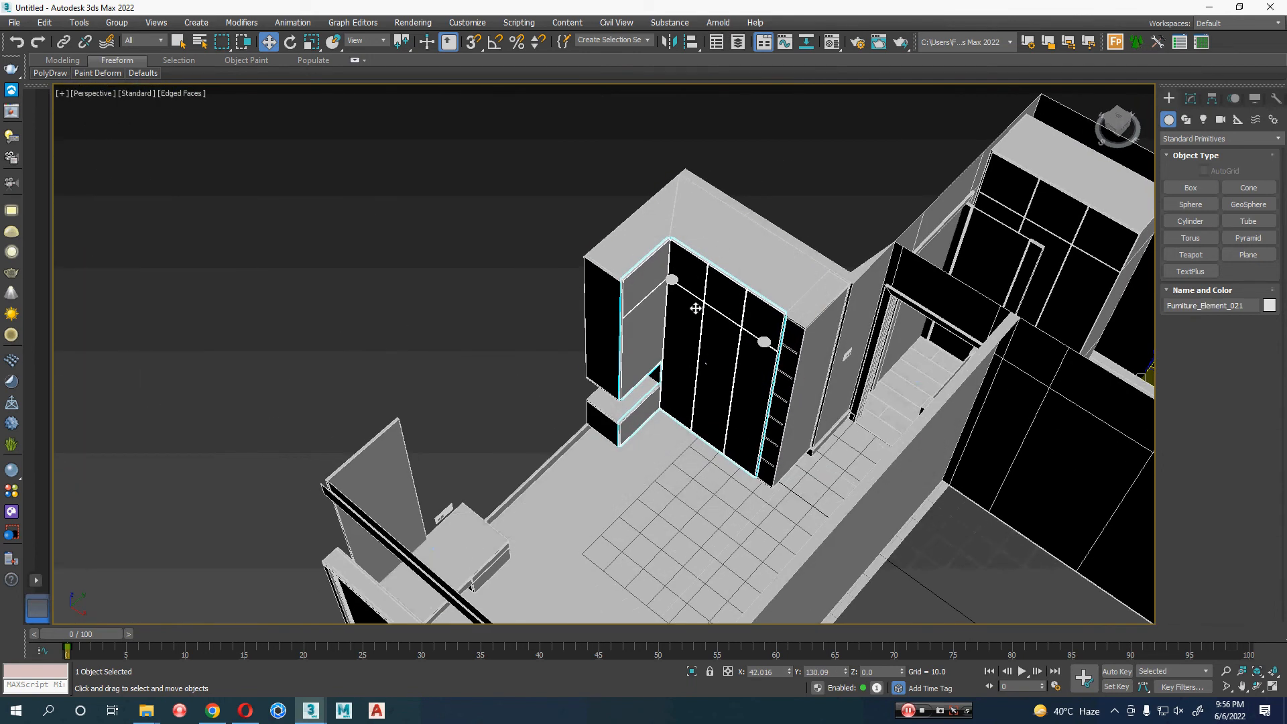
{"action": "key", "text": "alt+Tab"}
{"action": "key", "text": "alt+Tab"}
{"action": "key", "text": "alt+Tab"}
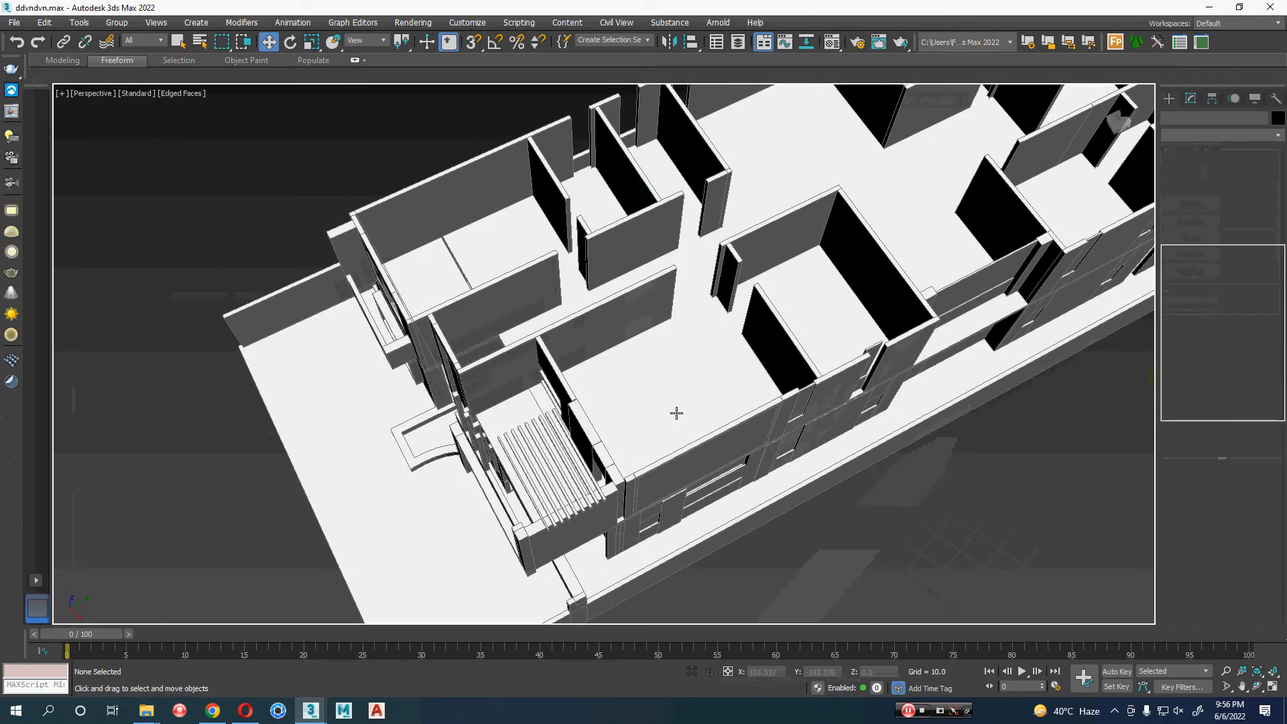
{"action": "middle_click_drag", "start_coordinate": [676, 413], "coordinate": [710, 421], "text": "alt"}
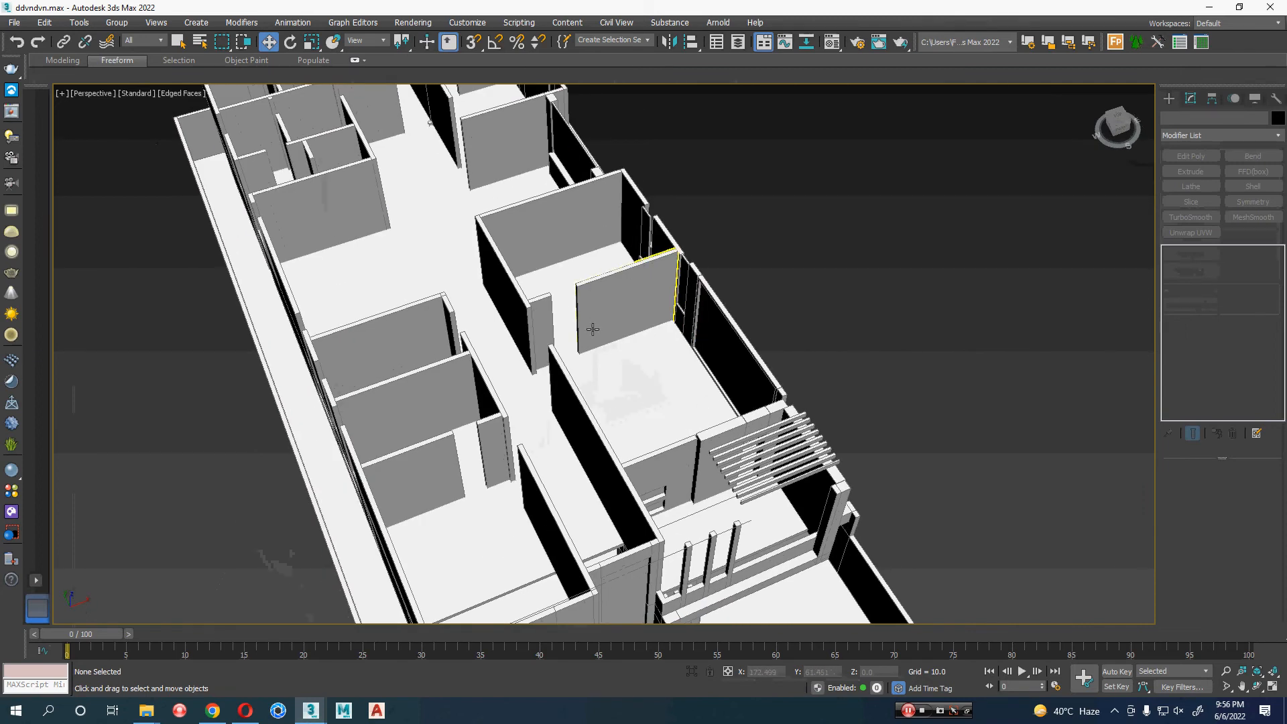
{"action": "key", "text": "alt+Tab"}
- Delete the walls enclosing the room that adjoins the bedroom
{"action": "scroll", "coordinate": [737, 387], "scroll_direction": "down", "scroll_amount": 3}
{"action": "middle_click_drag", "start_coordinate": [868, 379], "coordinate": [740, 376], "text": "alt"}
{"action": "left_click", "coordinate": [757, 391]}
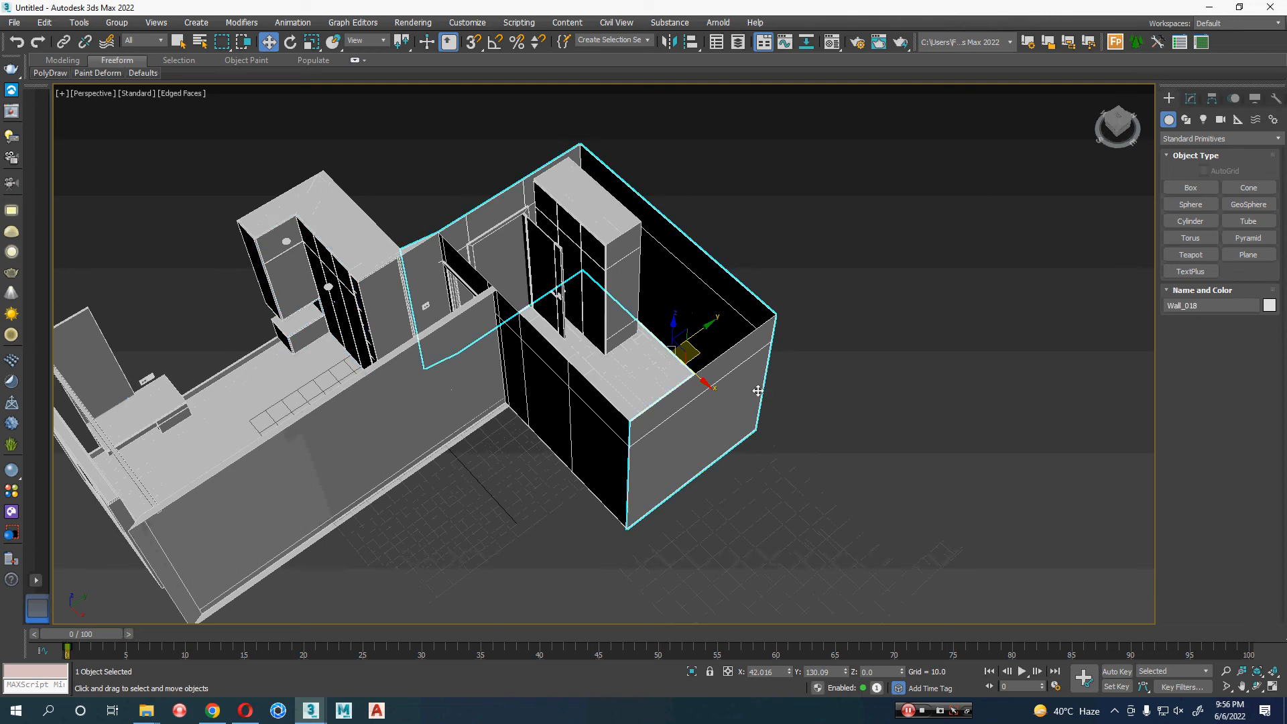
{"action": "key", "text": "Delete"}
- Move the adjoining room's plank floor out into empty space and delete the floor piece left in its place
{"action": "left_click", "coordinate": [682, 427]}
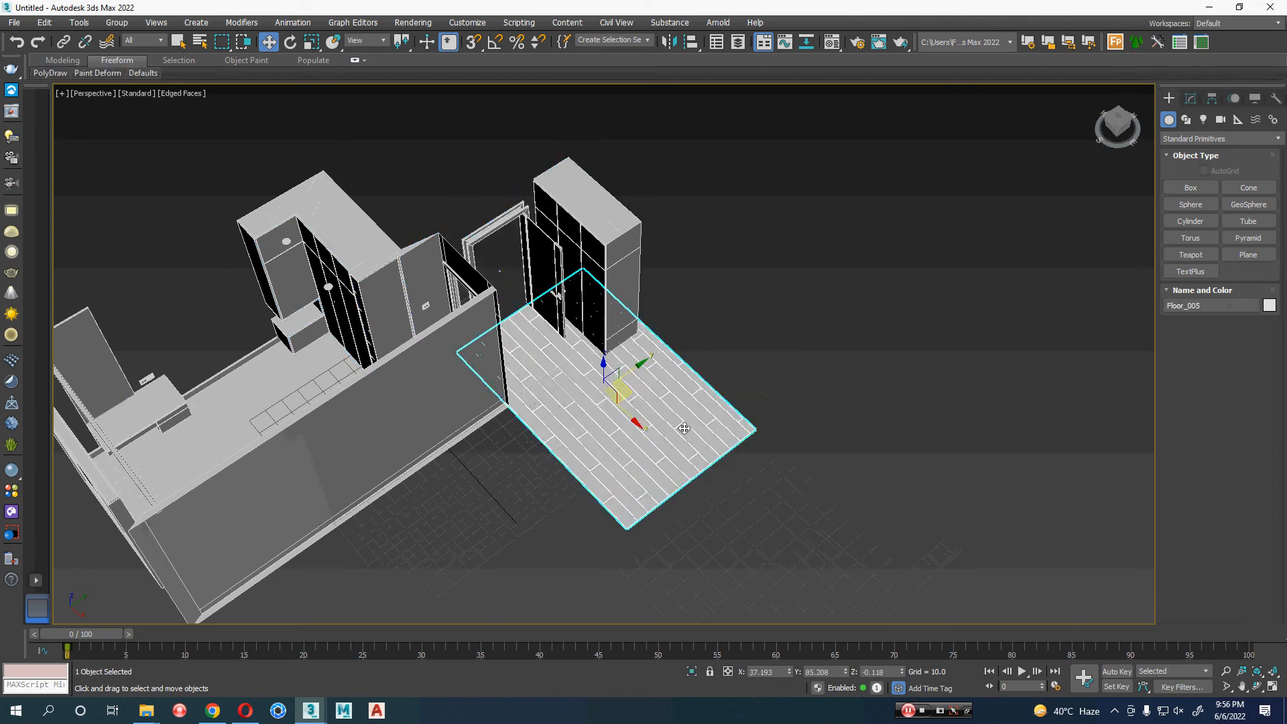
{"action": "left_click_drag", "start_coordinate": [626, 394], "coordinate": [945, 338]}
{"action": "left_click", "coordinate": [623, 402]}
{"action": "key", "text": "Delete"}
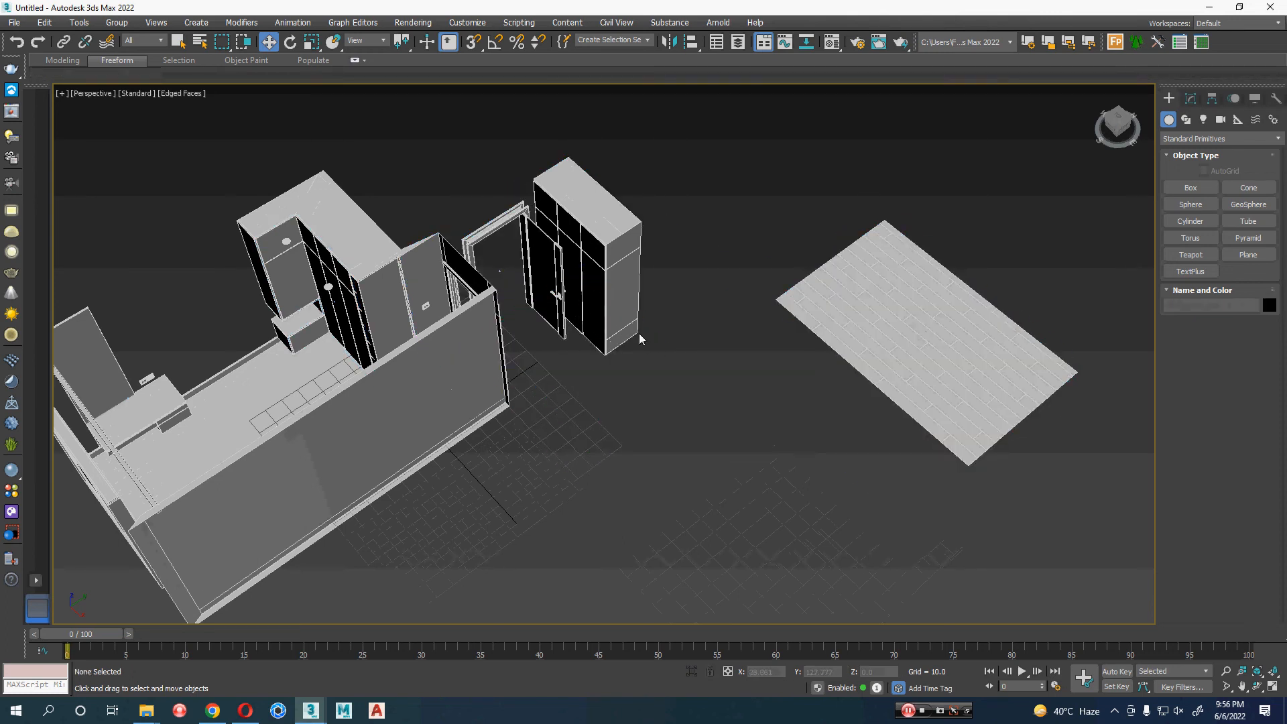
- Delete the adjoining room's tall wardrobe together with its remaining front parts, keeping the open door
{"action": "left_click", "coordinate": [642, 317]}
{"action": "scroll", "coordinate": [642, 317], "scroll_direction": "up", "scroll_amount": 6}
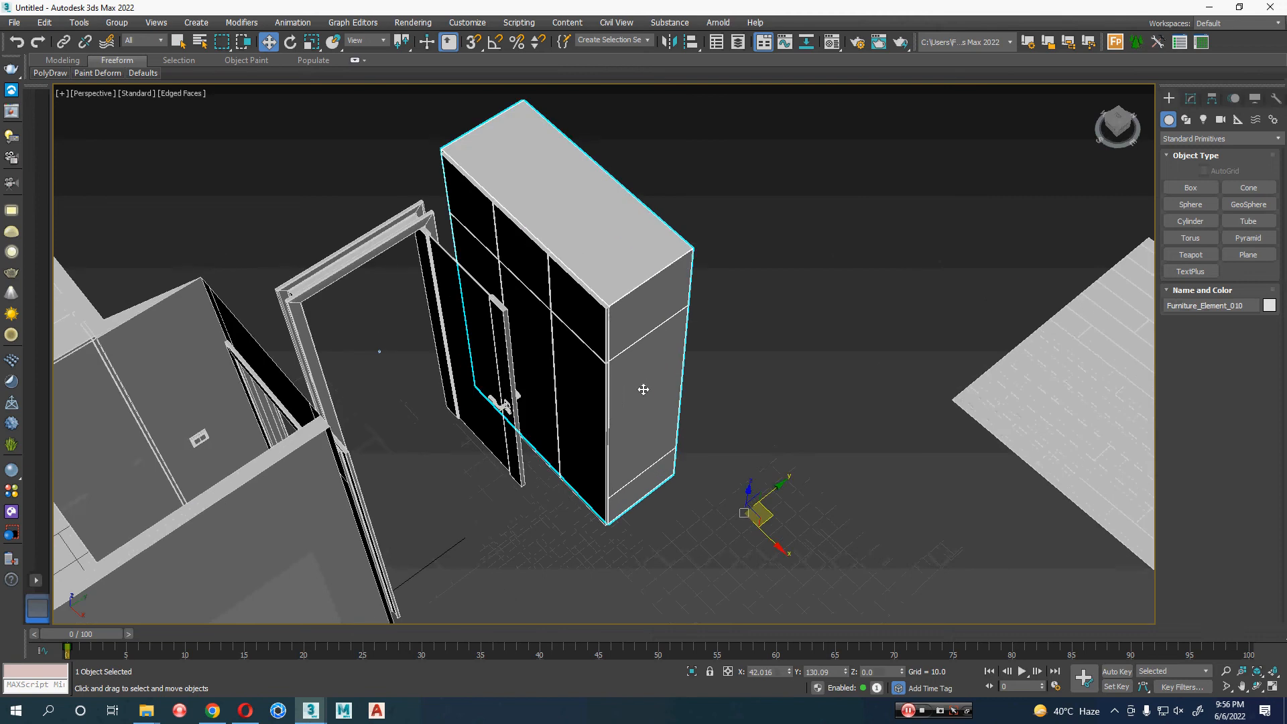
{"action": "key", "text": "Delete"}
{"action": "left_click_drag", "start_coordinate": [419, 456], "coordinate": [547, 442]}
{"action": "key", "text": "Delete"}
- Move the open door and its frame away from the bedroom walls into empty space
{"action": "left_click", "coordinate": [386, 266]}
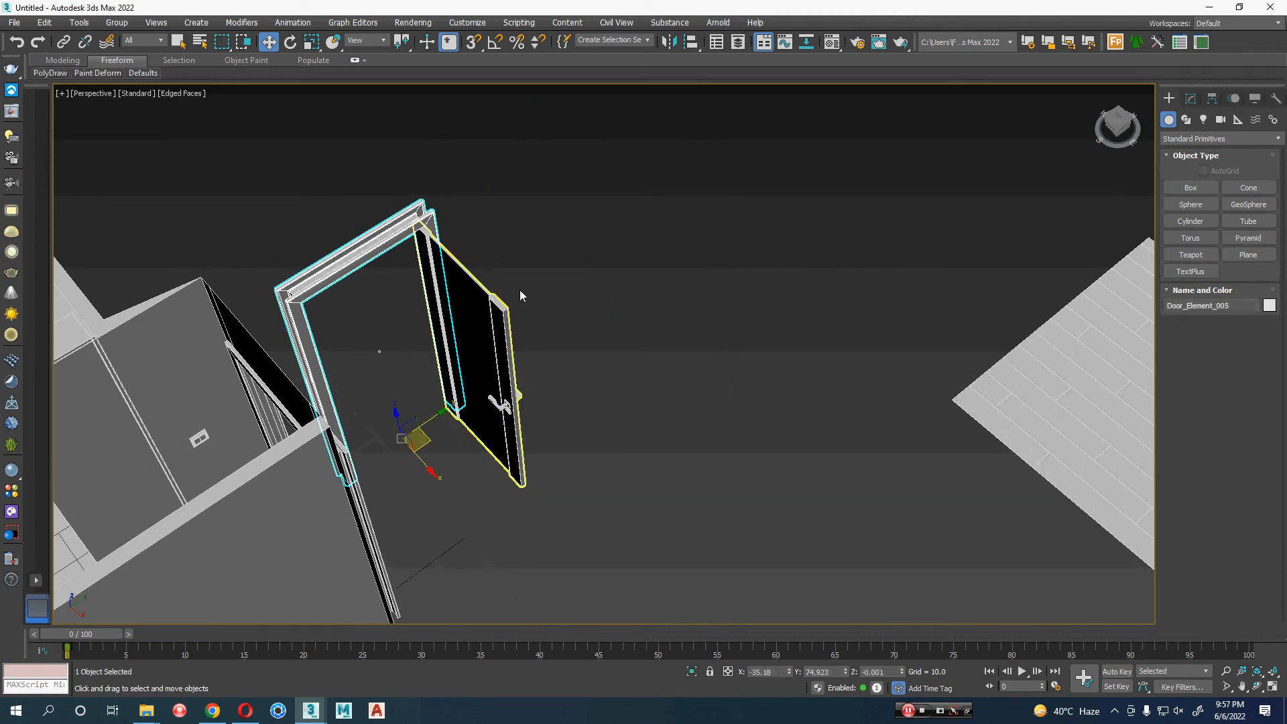
{"action": "left_click_drag", "start_coordinate": [386, 360], "coordinate": [694, 277]}
{"action": "left_click", "coordinate": [562, 433]}
- Delete the bedroom's long side wall and the inner doorway beside the wardrobe
{"action": "middle_click_drag", "start_coordinate": [369, 472], "coordinate": [590, 445]}
{"action": "middle_click_drag", "start_coordinate": [590, 445], "coordinate": [740, 331]}
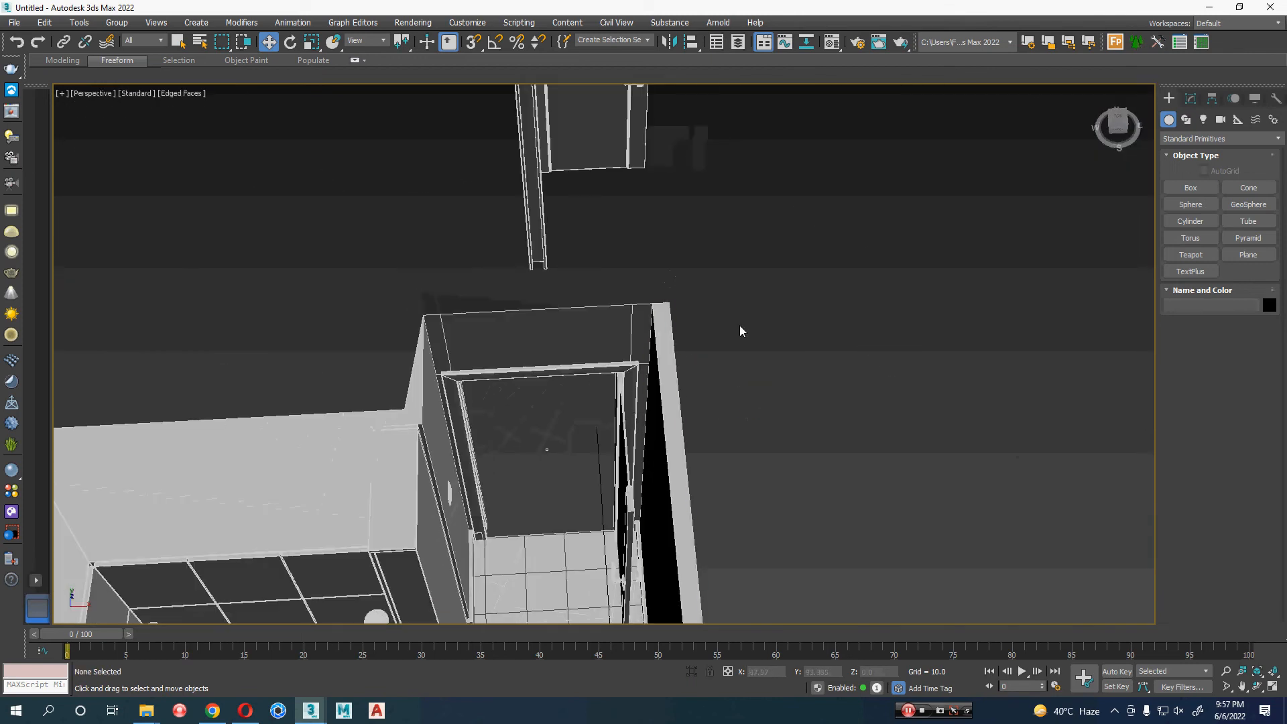
{"action": "left_click_drag", "start_coordinate": [576, 396], "coordinate": [577, 405]}
{"action": "key", "text": "Delete"}
{"action": "scroll", "coordinate": [681, 489], "scroll_direction": "down", "scroll_amount": 4}
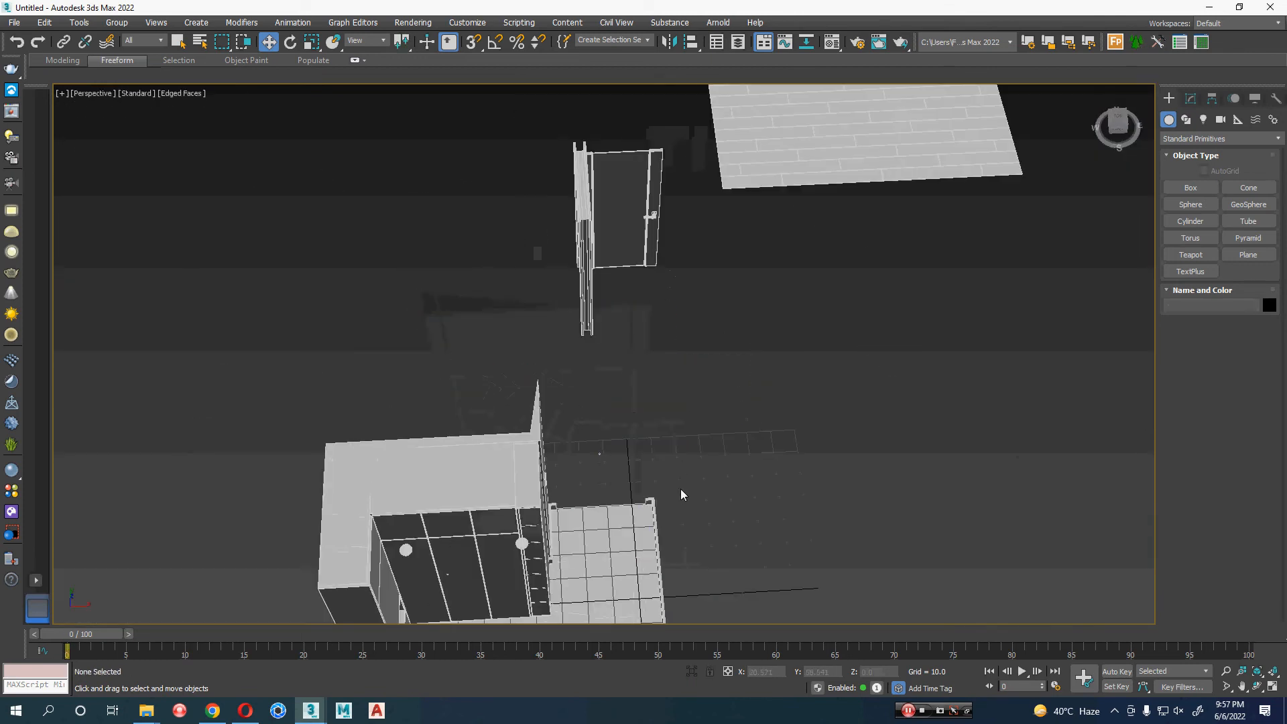
- Delete the bedroom's base floor together with the skirting around it
{"action": "middle_click_drag", "start_coordinate": [681, 488], "coordinate": [580, 336]}
{"action": "left_click", "coordinate": [670, 423]}
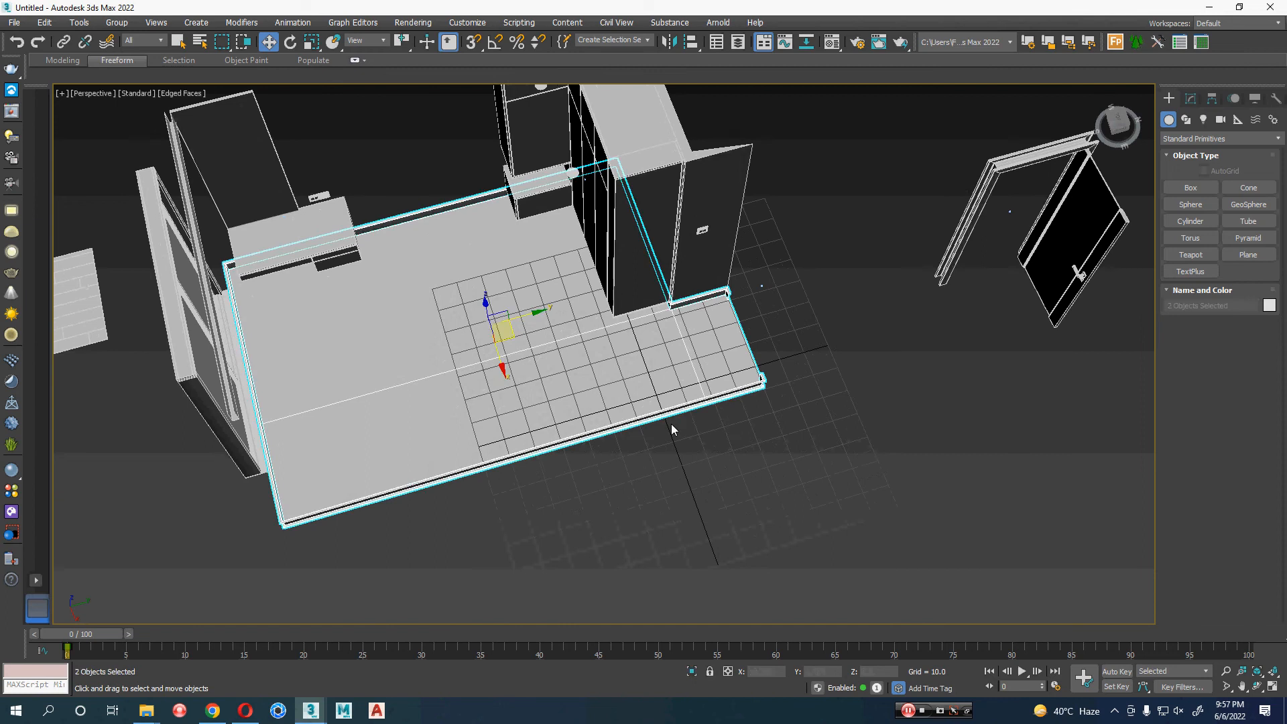
{"action": "key", "text": "Delete"}
{"action": "scroll", "coordinate": [670, 423], "scroll_direction": "up", "scroll_amount": 2}
{"action": "middle_click_drag", "start_coordinate": [670, 423], "coordinate": [593, 551]}
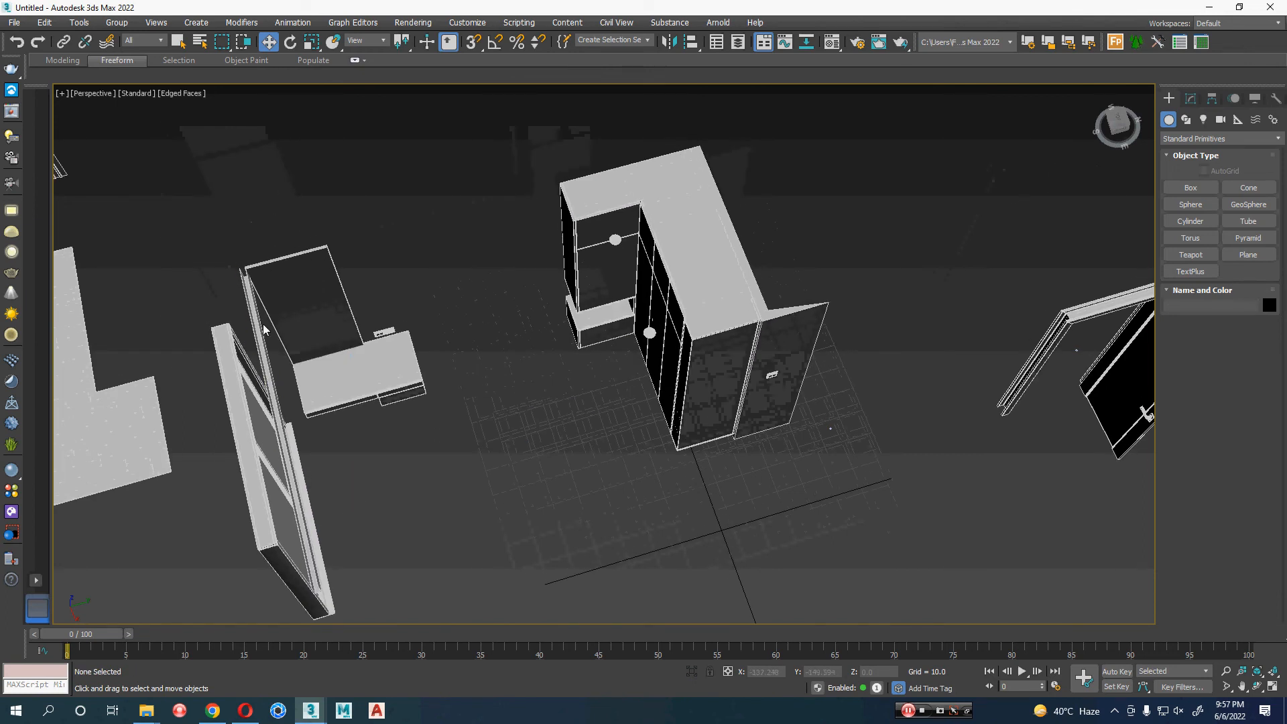
- Delete the long dark strip above the window and the tall wall panel behind the desk
{"action": "middle_click_drag", "start_coordinate": [348, 470], "coordinate": [350, 411], "text": "alt"}
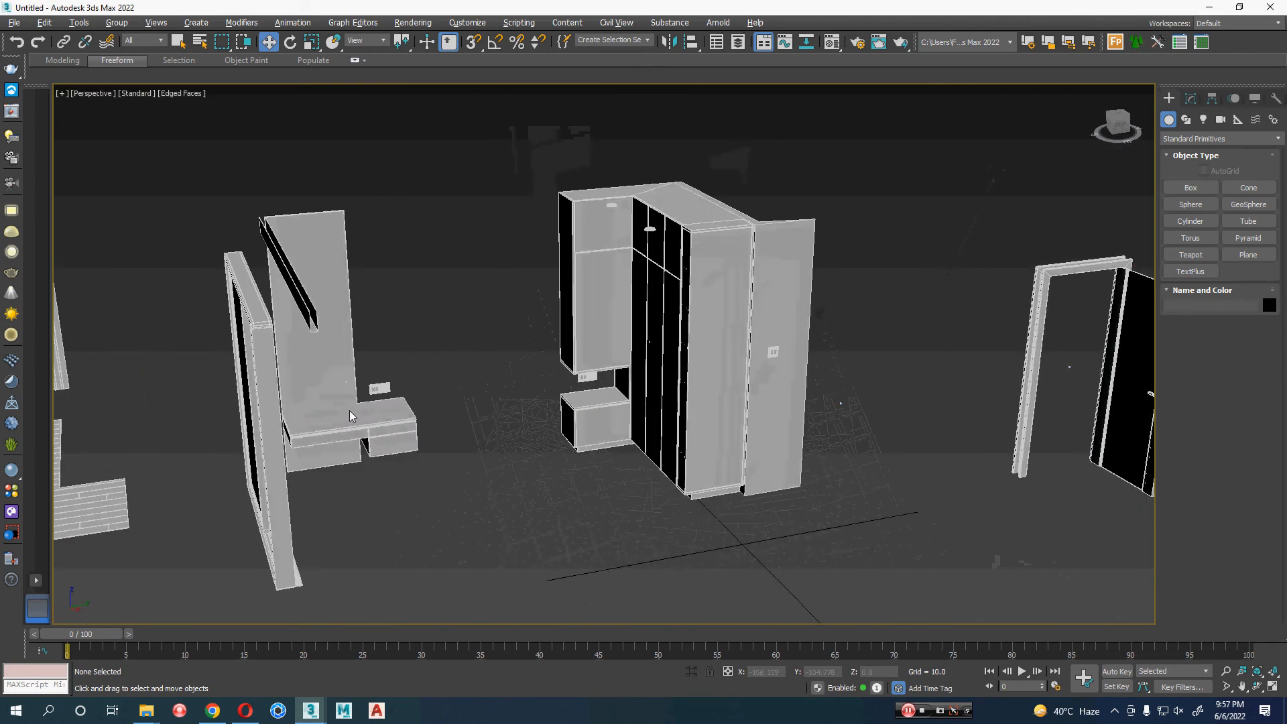
{"action": "left_click", "coordinate": [295, 286]}
{"action": "key", "text": "Delete"}
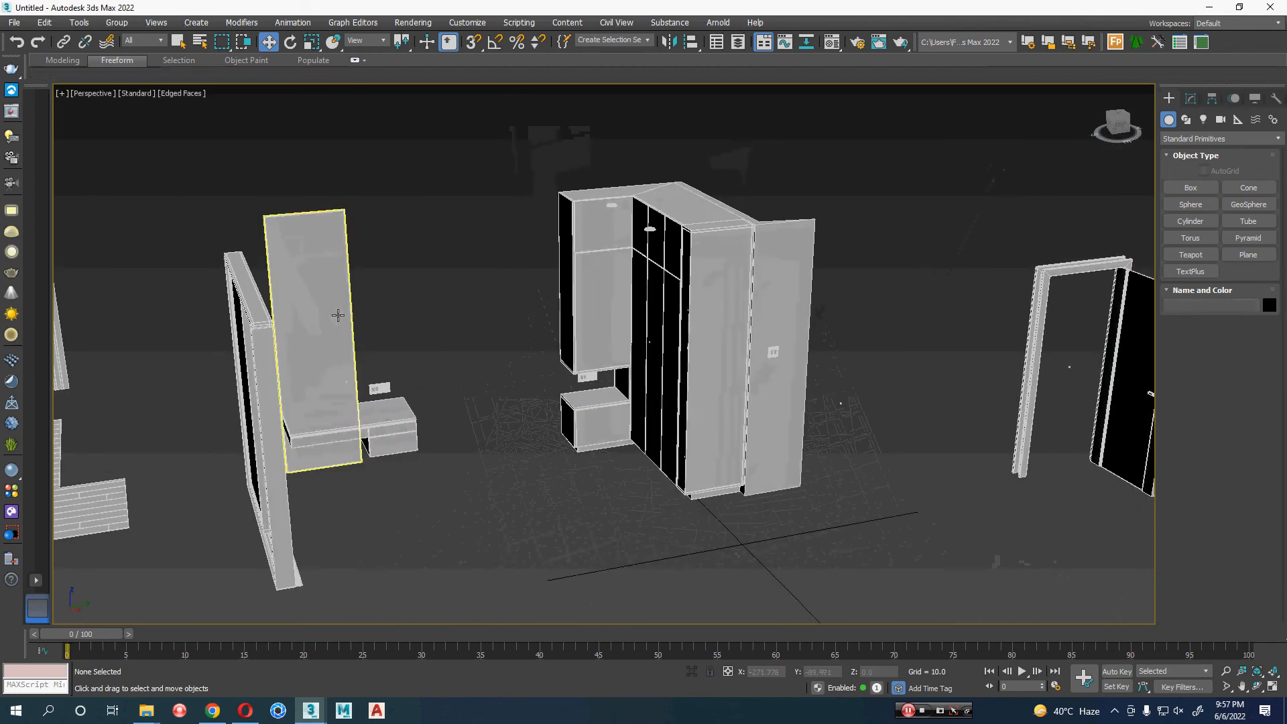
{"action": "left_click", "coordinate": [337, 314]}
{"action": "key", "text": "Delete"}
- Delete the remaining wall pieces behind and beside the corner wardrobe
{"action": "middle_click_drag", "start_coordinate": [442, 324], "coordinate": [494, 416]}
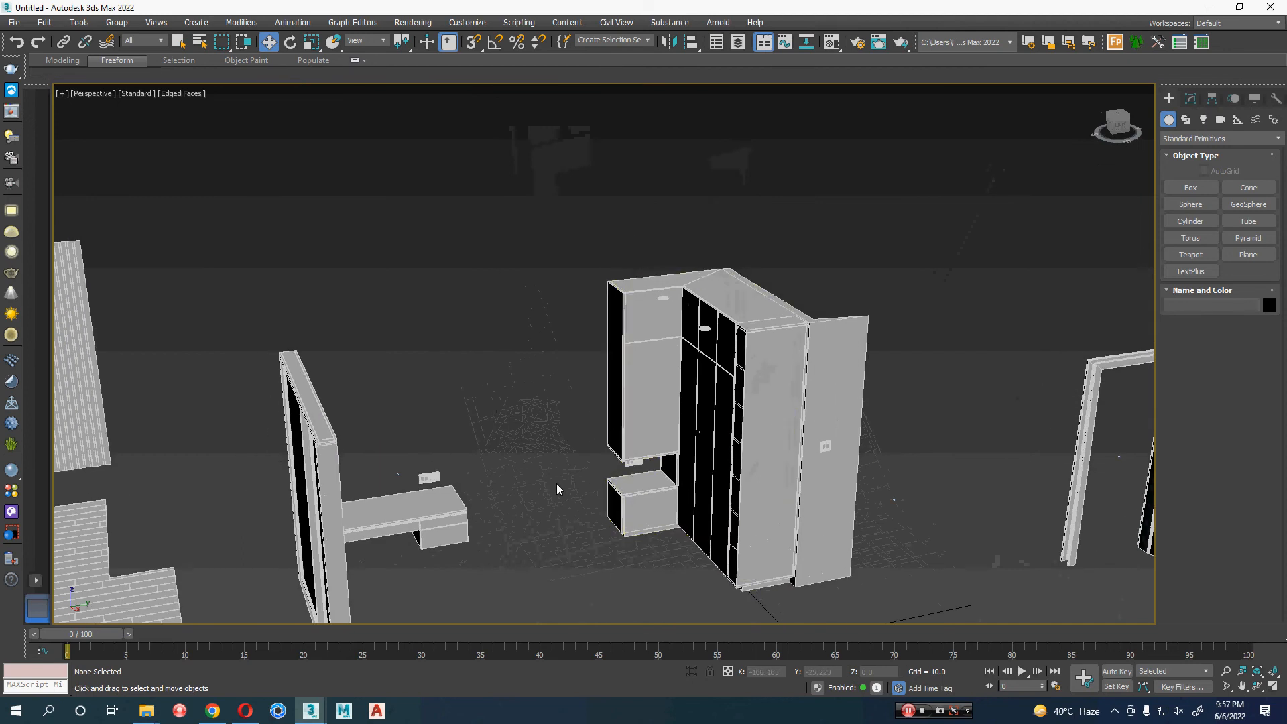
{"action": "middle_click_drag", "start_coordinate": [580, 513], "coordinate": [816, 352], "text": "alt"}
{"action": "left_click", "coordinate": [827, 302]}
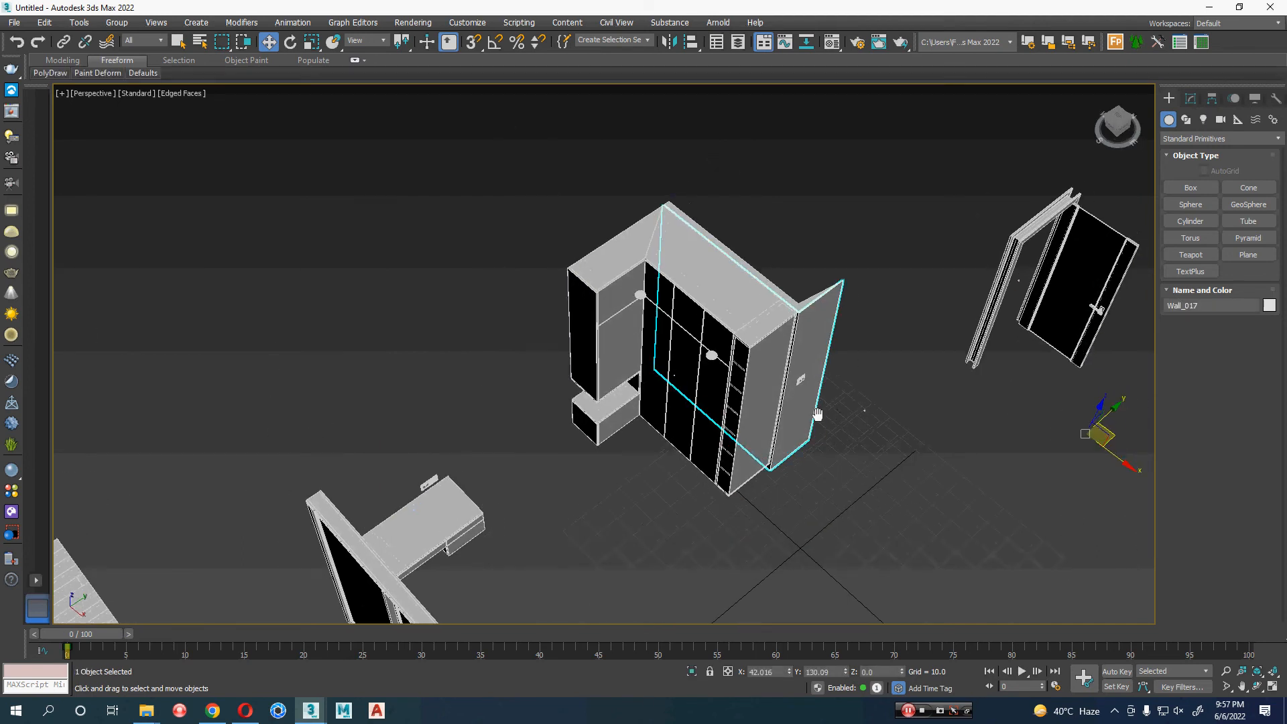
{"action": "middle_click_drag", "start_coordinate": [815, 420], "coordinate": [545, 218], "text": "alt"}
{"action": "scroll", "coordinate": [661, 382], "scroll_direction": "up", "scroll_amount": 5}
{"action": "middle_click_drag", "start_coordinate": [661, 382], "coordinate": [606, 483], "text": "alt"}
{"action": "scroll", "coordinate": [680, 405], "scroll_direction": "down", "scroll_amount": 3}
{"action": "key", "text": "Delete"}
{"action": "left_click", "coordinate": [662, 439]}
{"action": "key", "text": "Delete"}
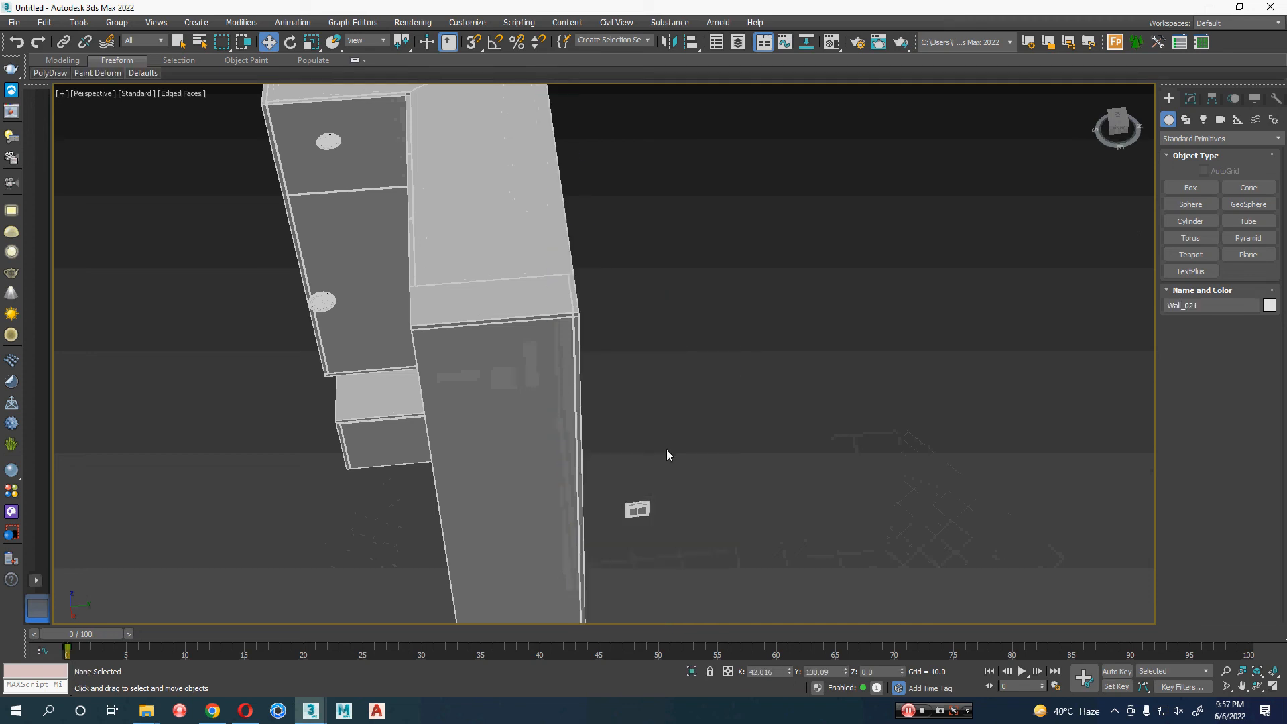
- Check the wall switch beside the wardrobe and look over all the separated parts in the scene
{"action": "left_click", "coordinate": [637, 510]}
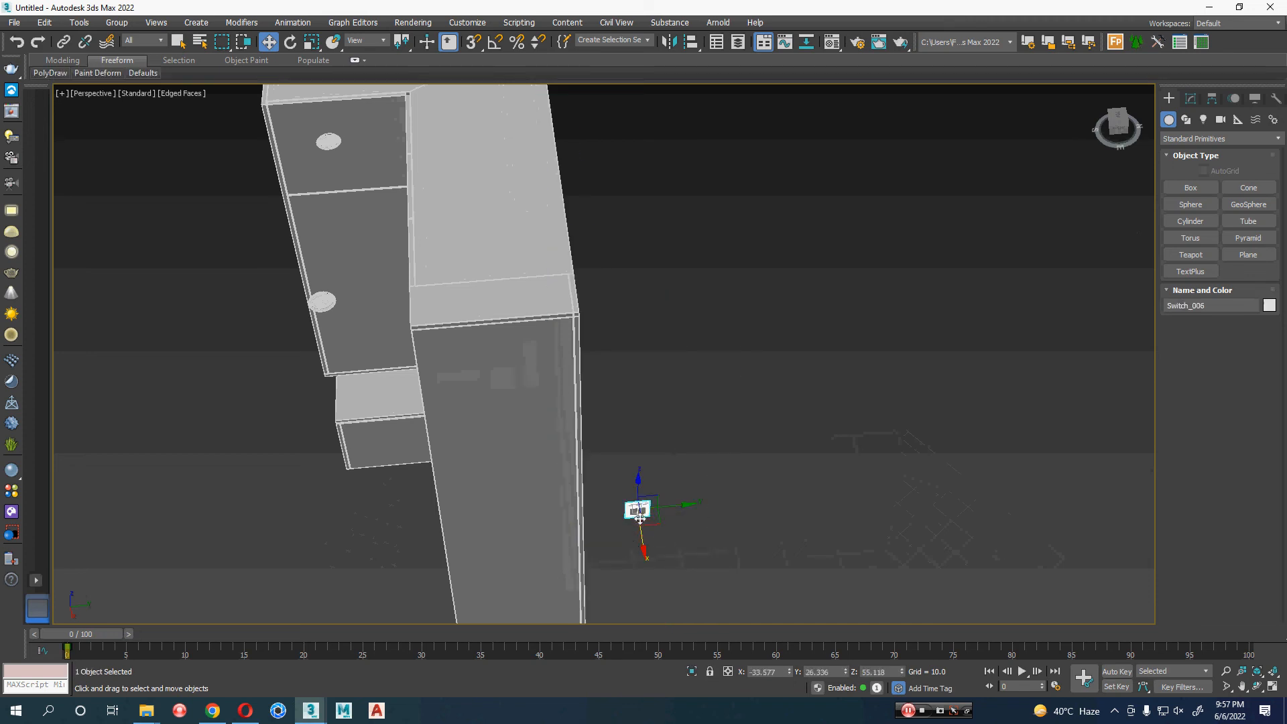
{"action": "middle_click_drag", "start_coordinate": [273, 440], "coordinate": [389, 506], "text": "alt"}
{"action": "scroll", "coordinate": [402, 506], "scroll_direction": "down", "scroll_amount": 4}
{"action": "middle_click_drag", "start_coordinate": [487, 484], "coordinate": [569, 398]}
{"action": "left_click", "coordinate": [520, 493]}
{"action": "middle_click_drag", "start_coordinate": [328, 488], "coordinate": [480, 566]}
- Save the scene of separated parts as m1 in the ddvndvn folder within Downloads
{"action": "left_click", "coordinate": [14, 22]}
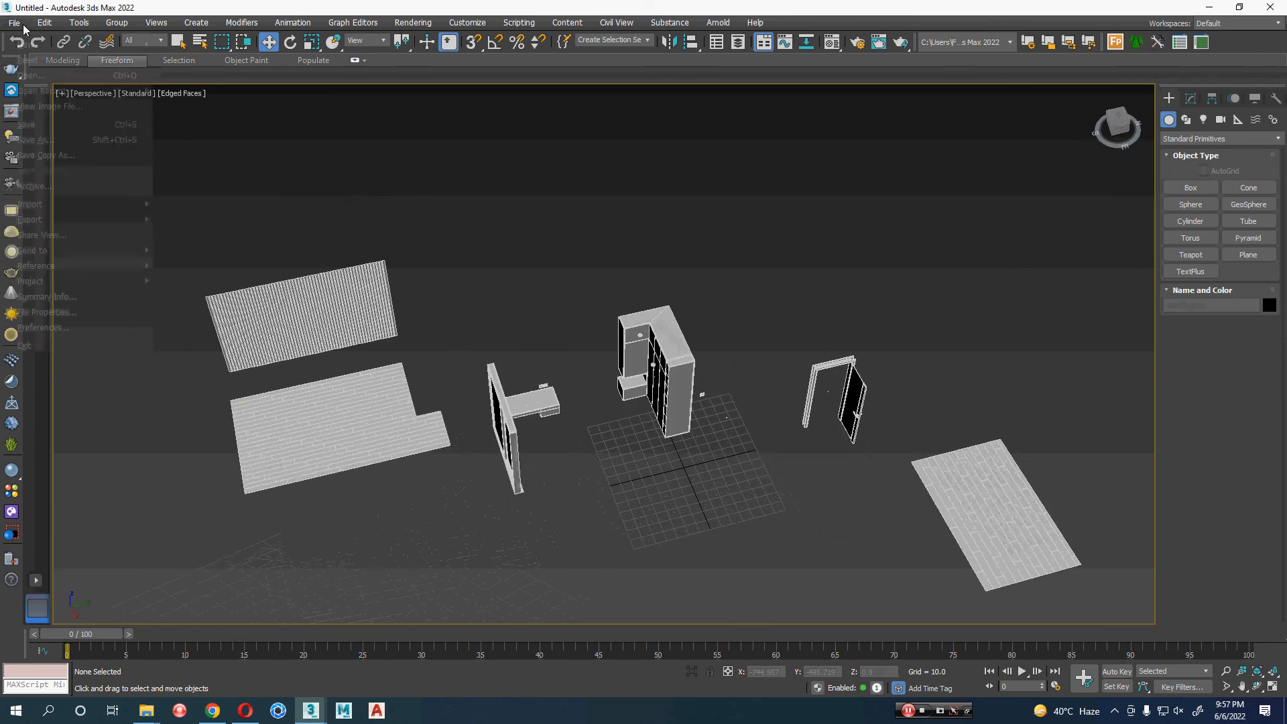
{"action": "left_click", "coordinate": [56, 146]}
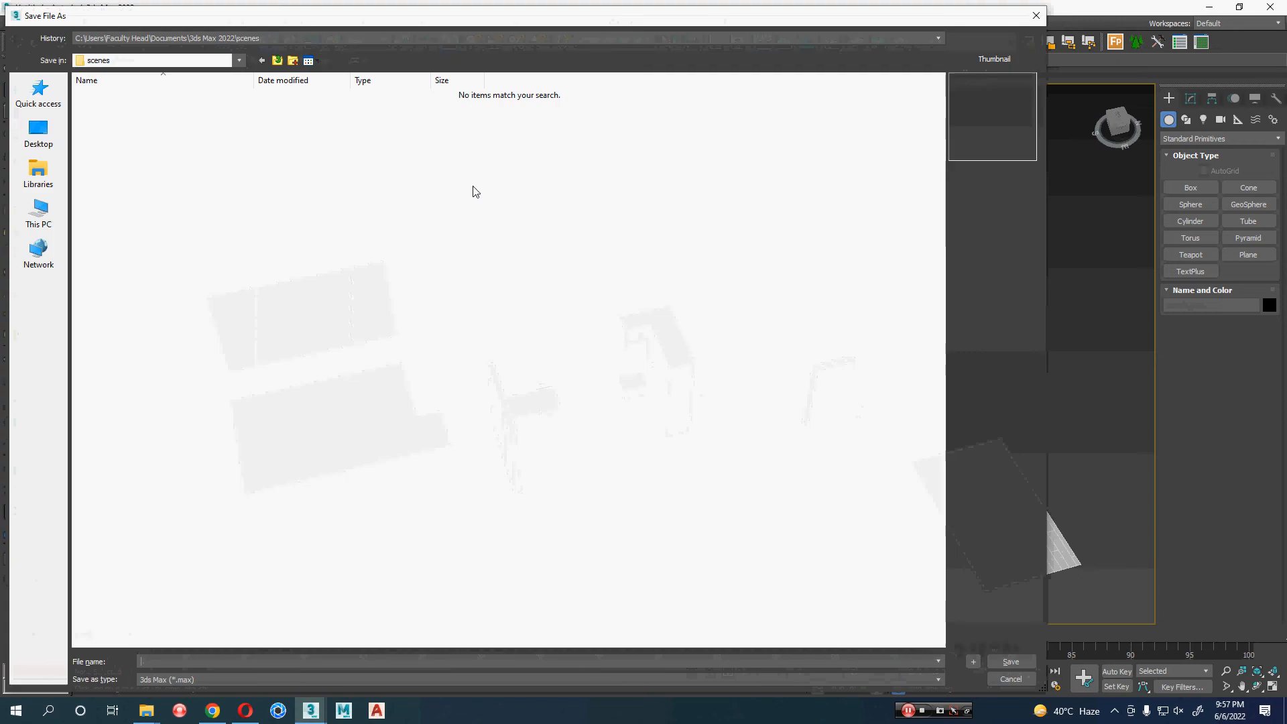
{"action": "left_click", "coordinate": [39, 134]}
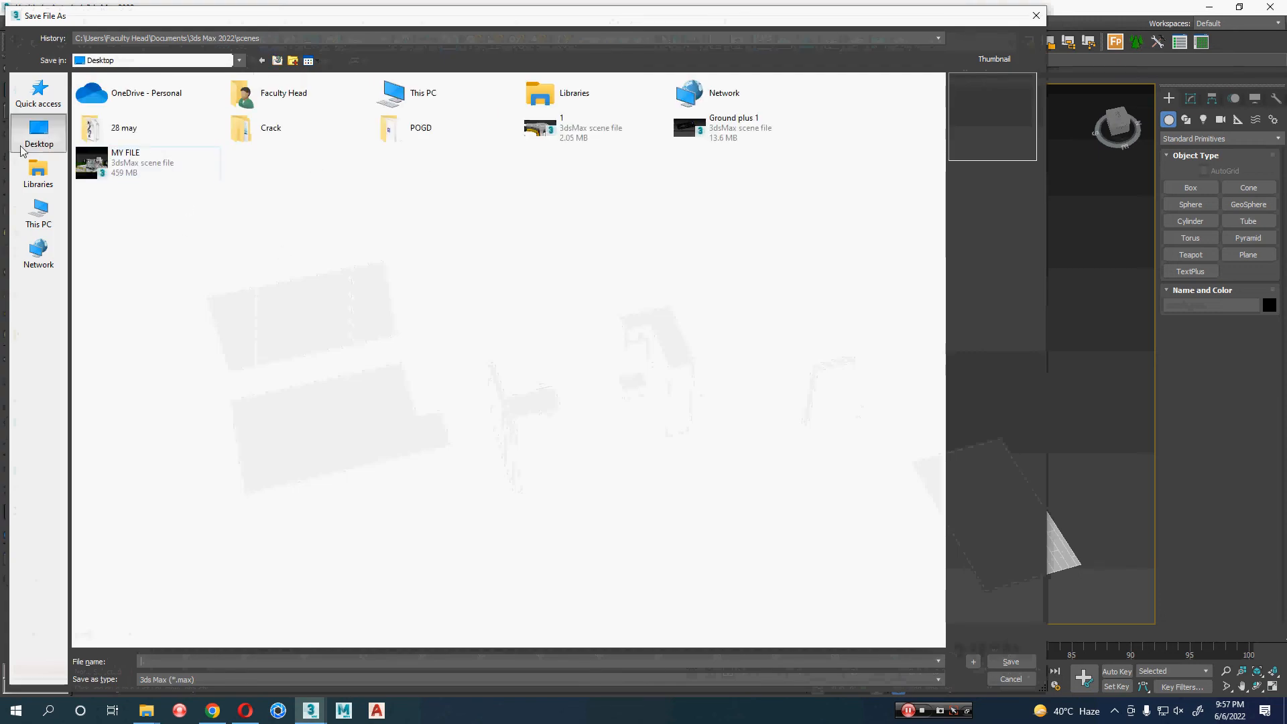
{"action": "left_click", "coordinate": [38, 93]}
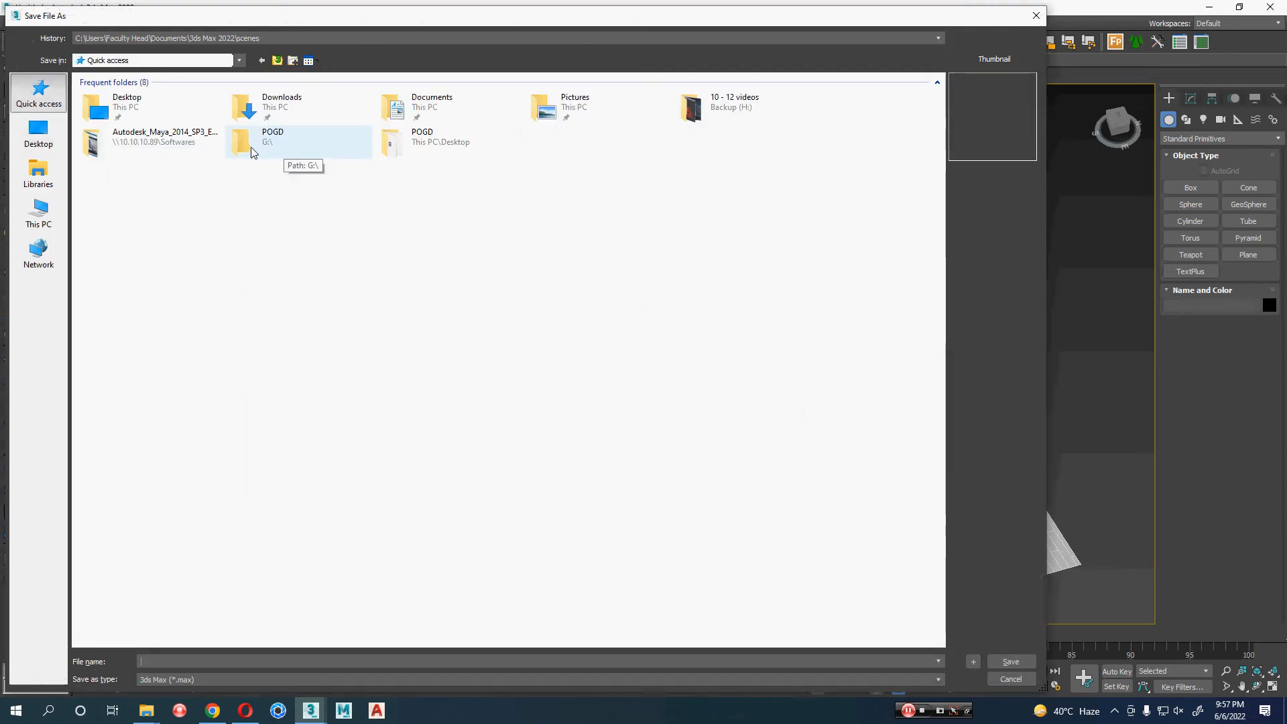
{"action": "double_click", "coordinate": [271, 107]}
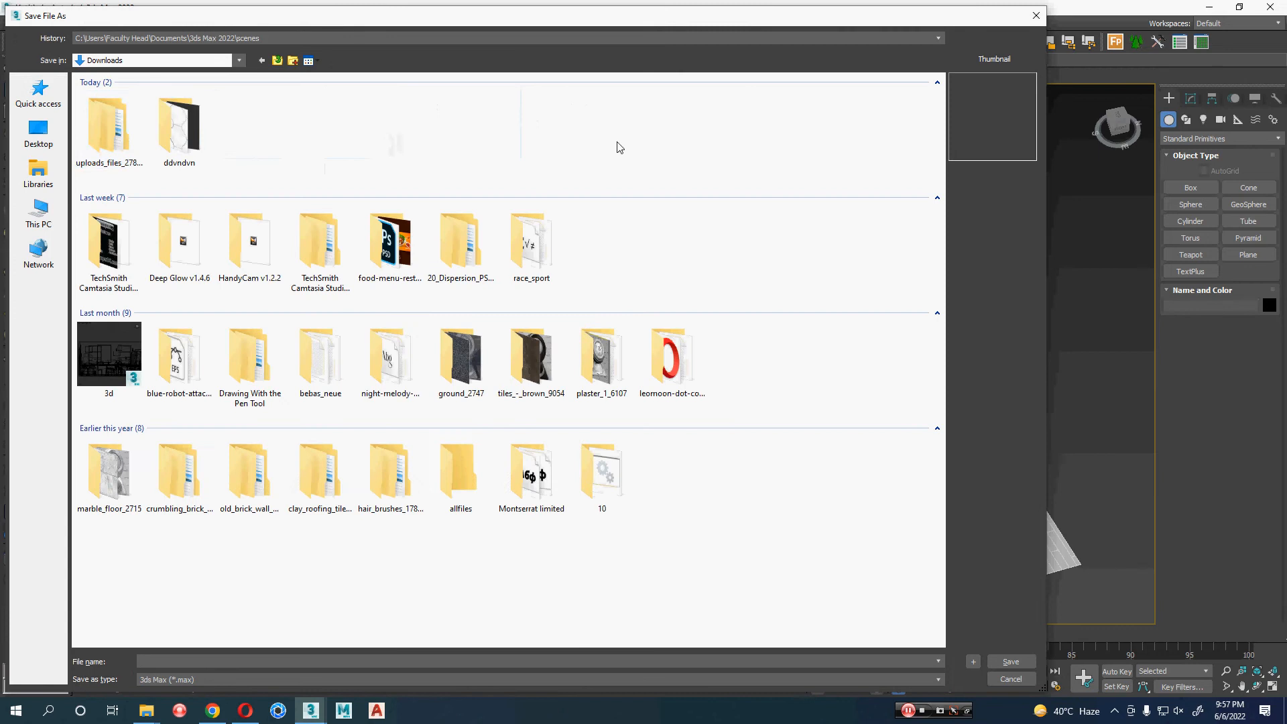
{"action": "double_click", "coordinate": [179, 128]}
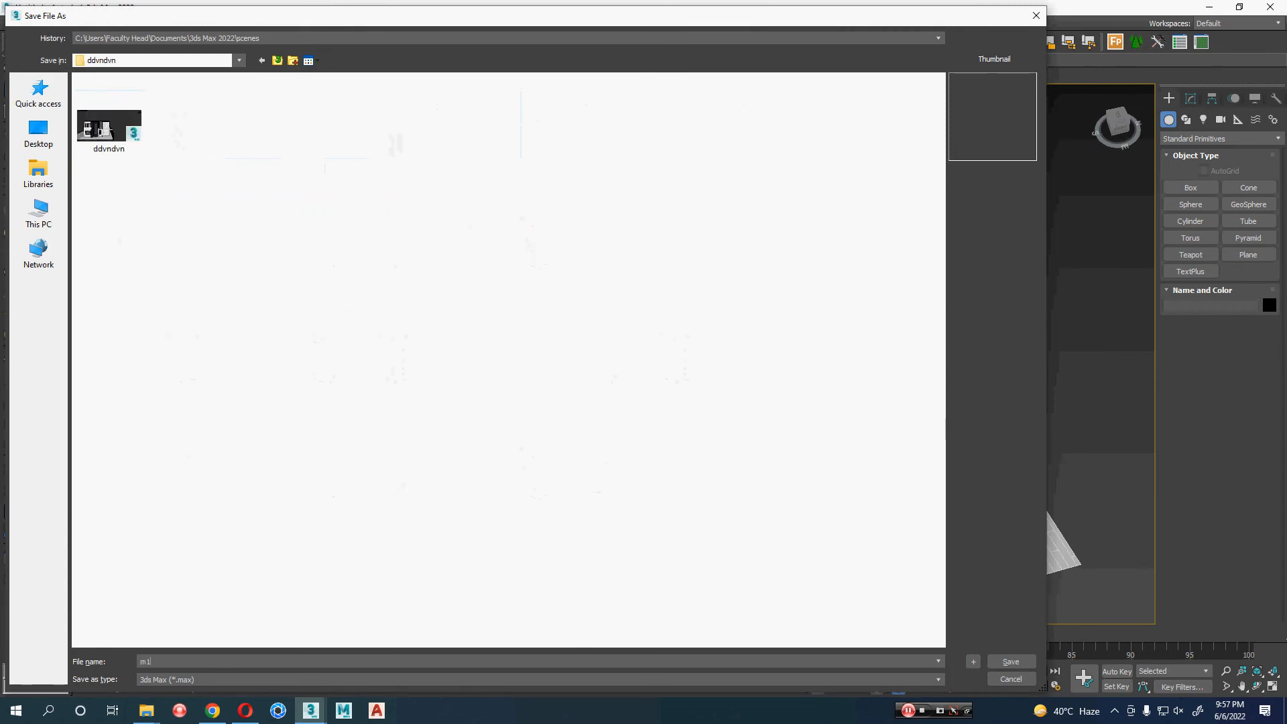
{"action": "type", "text": "m1"}
{"action": "key", "text": "Return"}
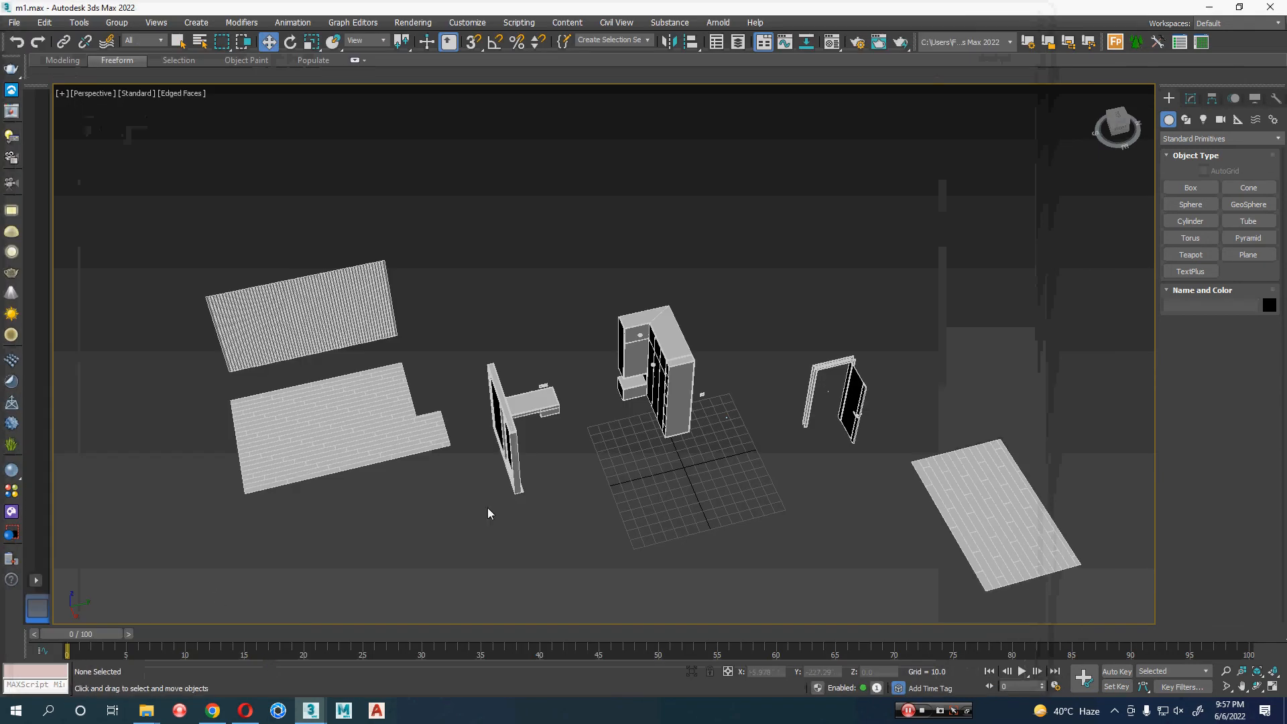
- Assign the pink VRayMtl Material #6 to all objects and check them with and without edged faces
{"action": "key", "text": "ctrl+a"}
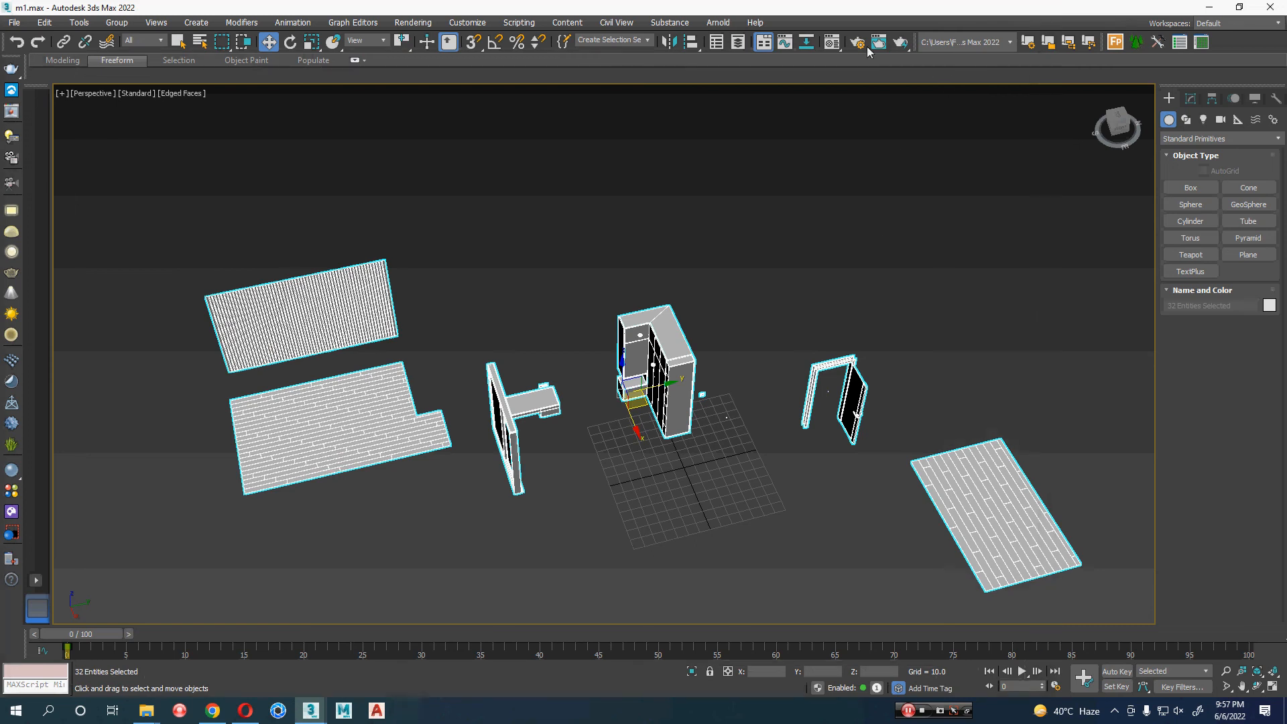
{"action": "left_click", "coordinate": [840, 46]}
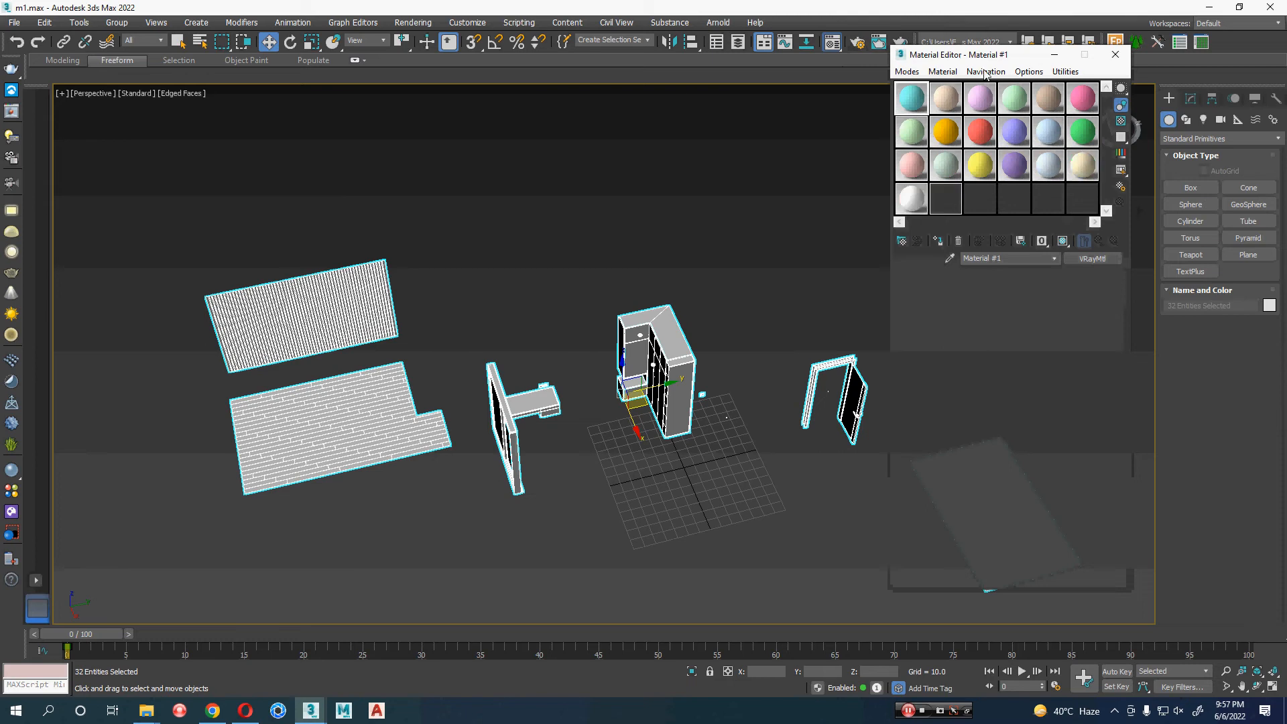
{"action": "left_click", "coordinate": [1087, 108]}
{"action": "left_click", "coordinate": [939, 241]}
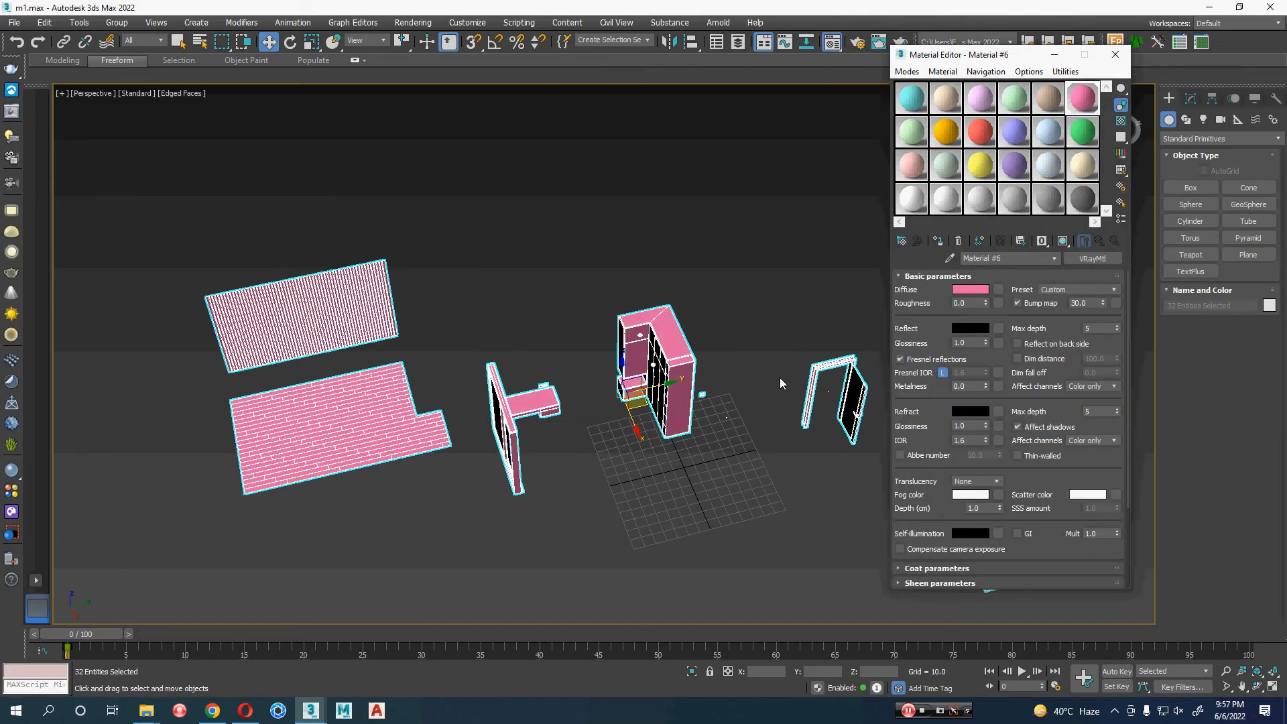
{"action": "left_click", "coordinate": [810, 337]}
{"action": "key", "text": "F4"}
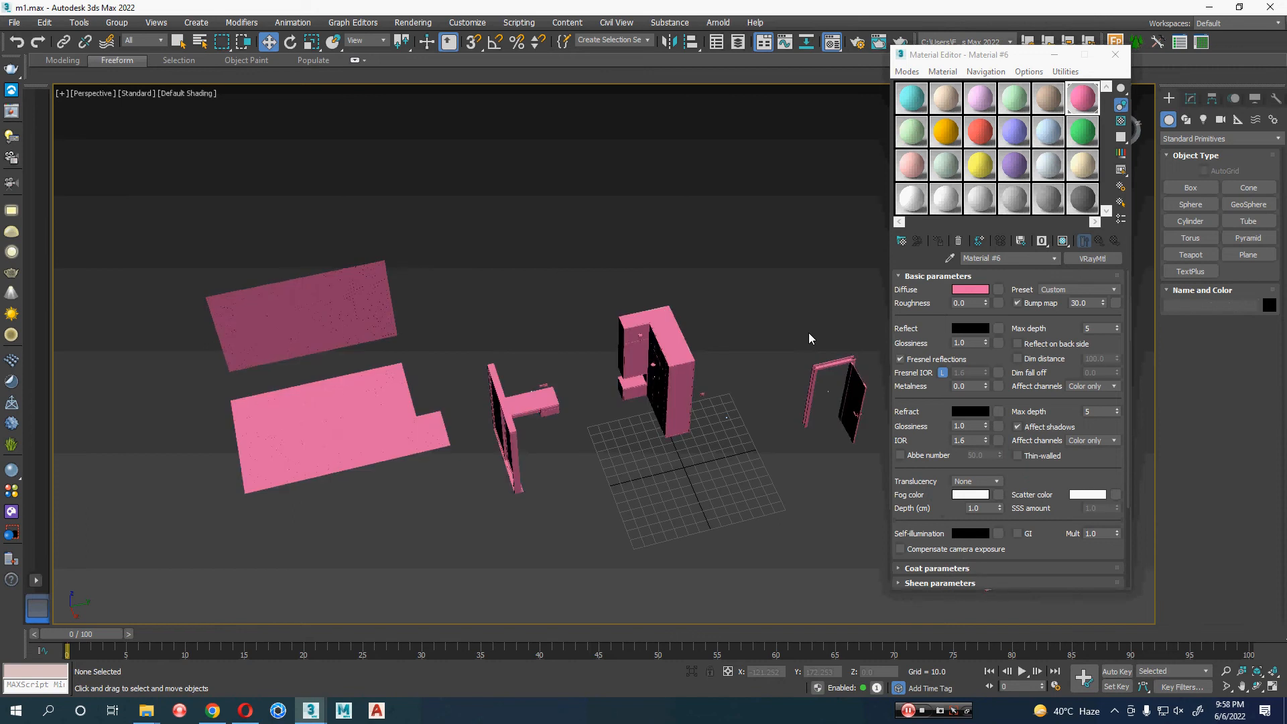
{"action": "mouse_move", "coordinate": [681, 461]}
{"action": "middle_mouse_down", "text": "alt"}
{"action": "mouse_move", "coordinate": [735, 427]}
{"action": "mouse_move", "coordinate": [657, 362]}
{"action": "middle_mouse_up", "text": "alt"}
{"action": "key", "text": "F4"}
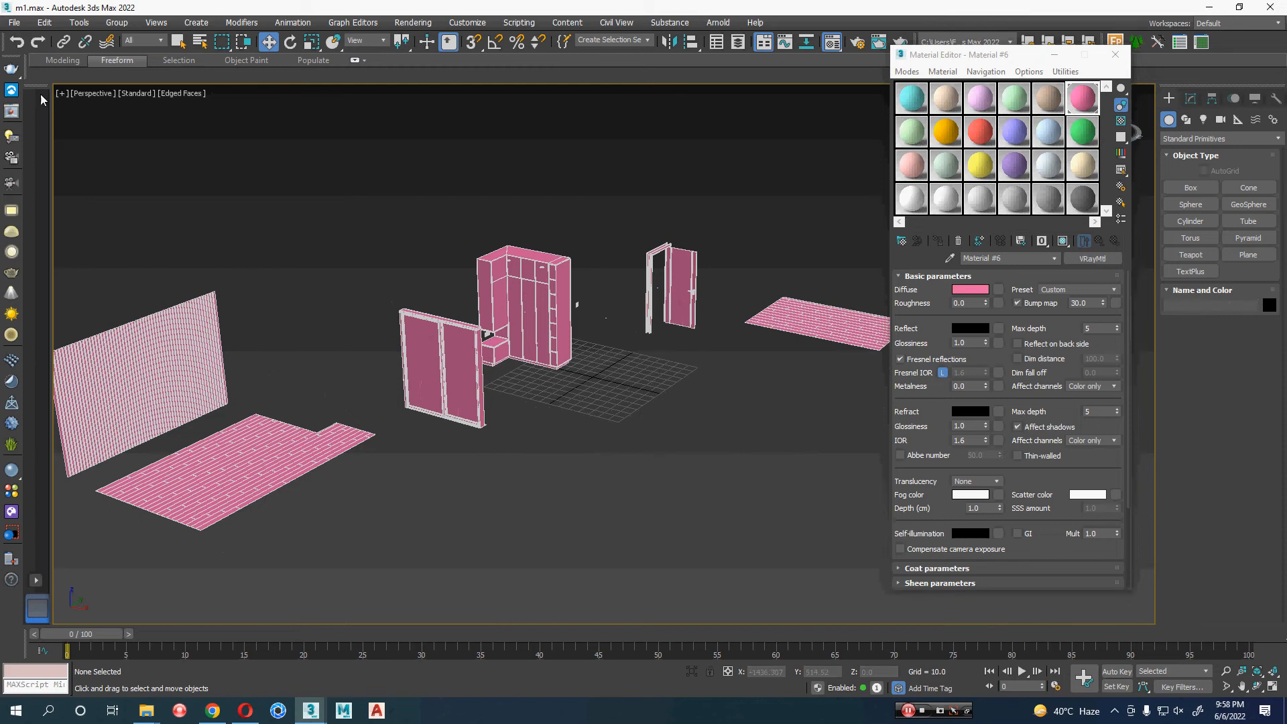
- Start a new empty scene and switch to the open ddvndvn villa scene
{"action": "left_click", "coordinate": [14, 24]}
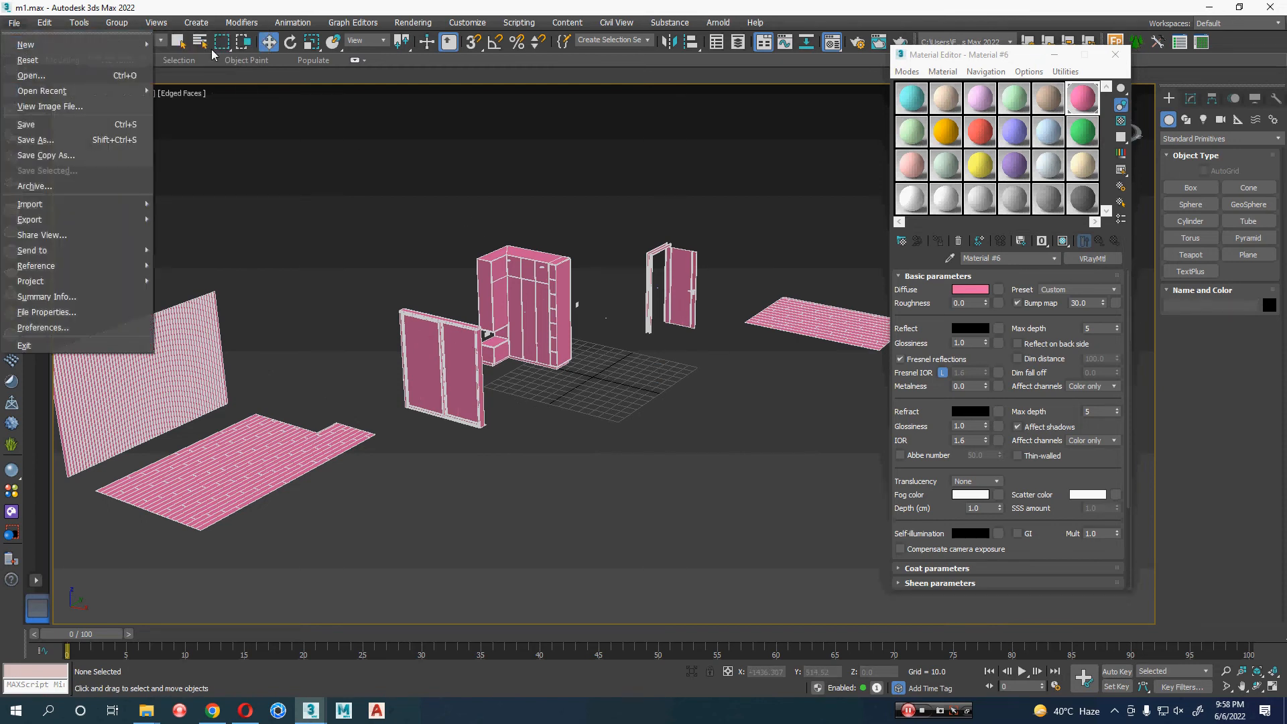
{"action": "left_click", "coordinate": [186, 44]}
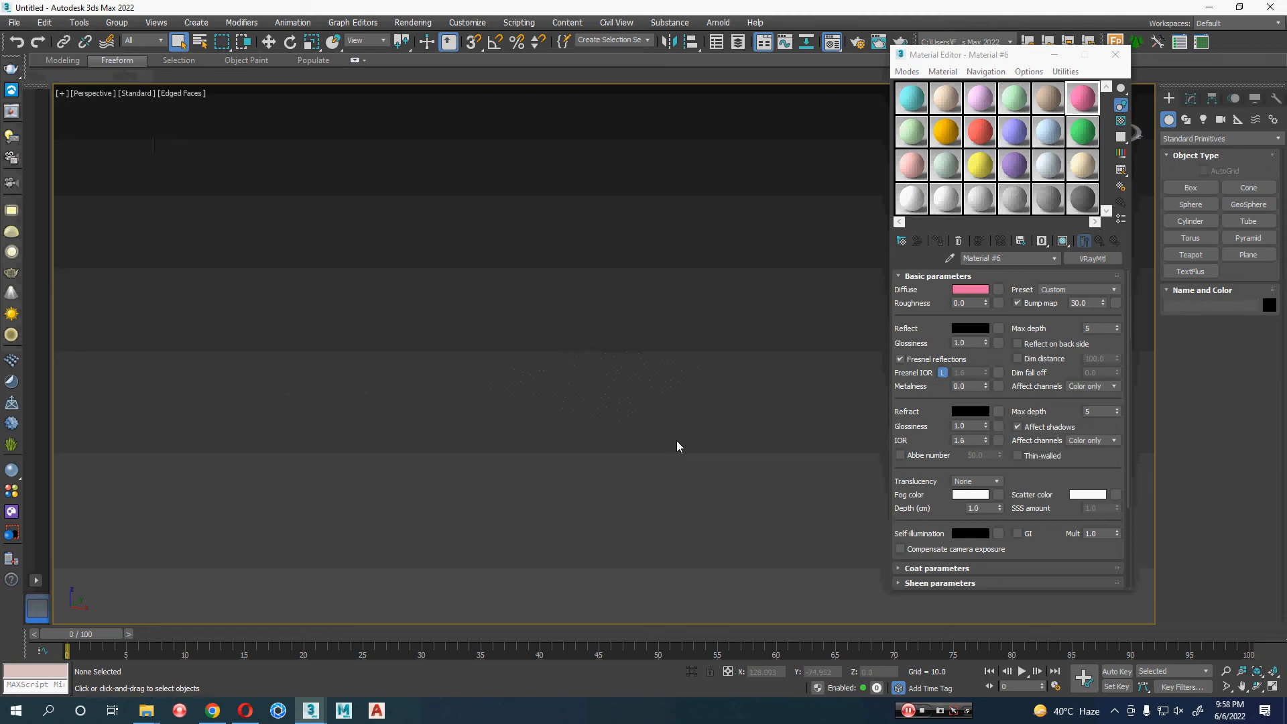
{"action": "mouse_move", "coordinate": [310, 712]}
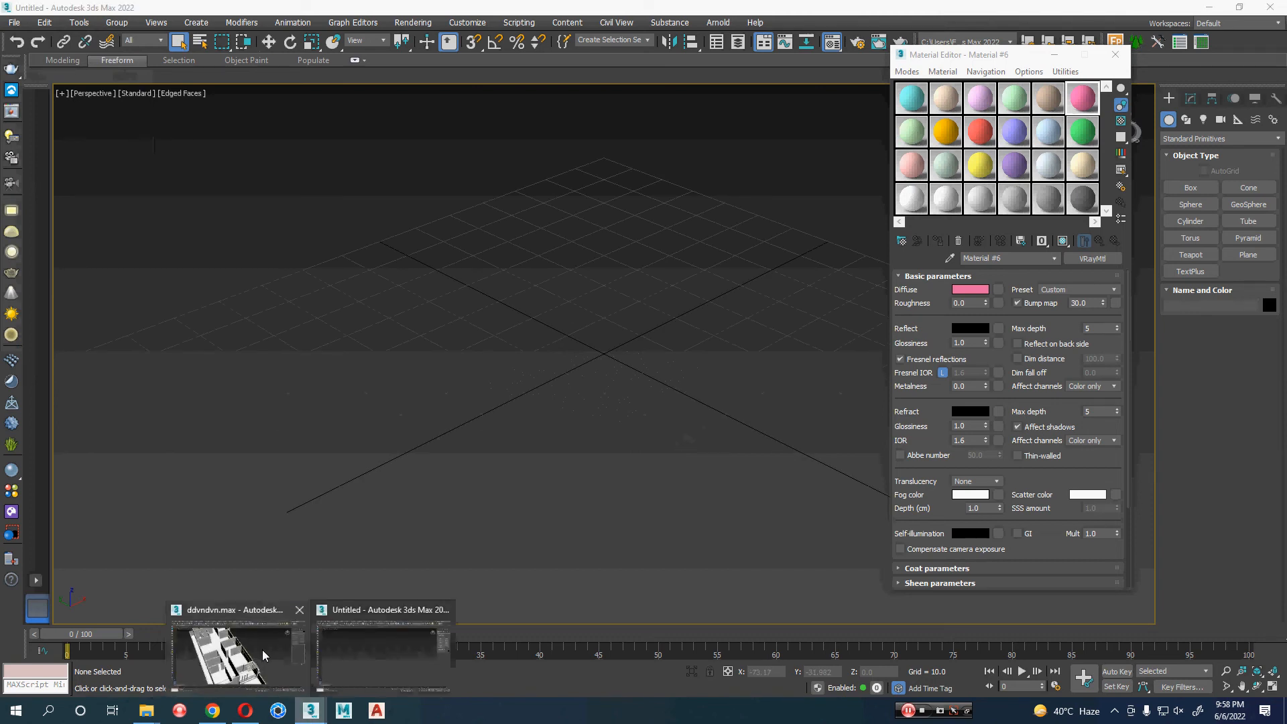
{"action": "left_click", "coordinate": [261, 650]}
- Unhide all hidden objects of the villa, including its roof
{"action": "middle_click_drag", "start_coordinate": [753, 521], "coordinate": [767, 405], "text": "alt"}
{"action": "scroll", "coordinate": [599, 421], "scroll_direction": "down", "scroll_amount": 3}
{"action": "middle_click_drag", "start_coordinate": [671, 469], "coordinate": [796, 267], "text": "alt"}
{"action": "left_click_drag", "start_coordinate": [402, 533], "coordinate": [443, 534]}
{"action": "left_click", "coordinate": [444, 534]}
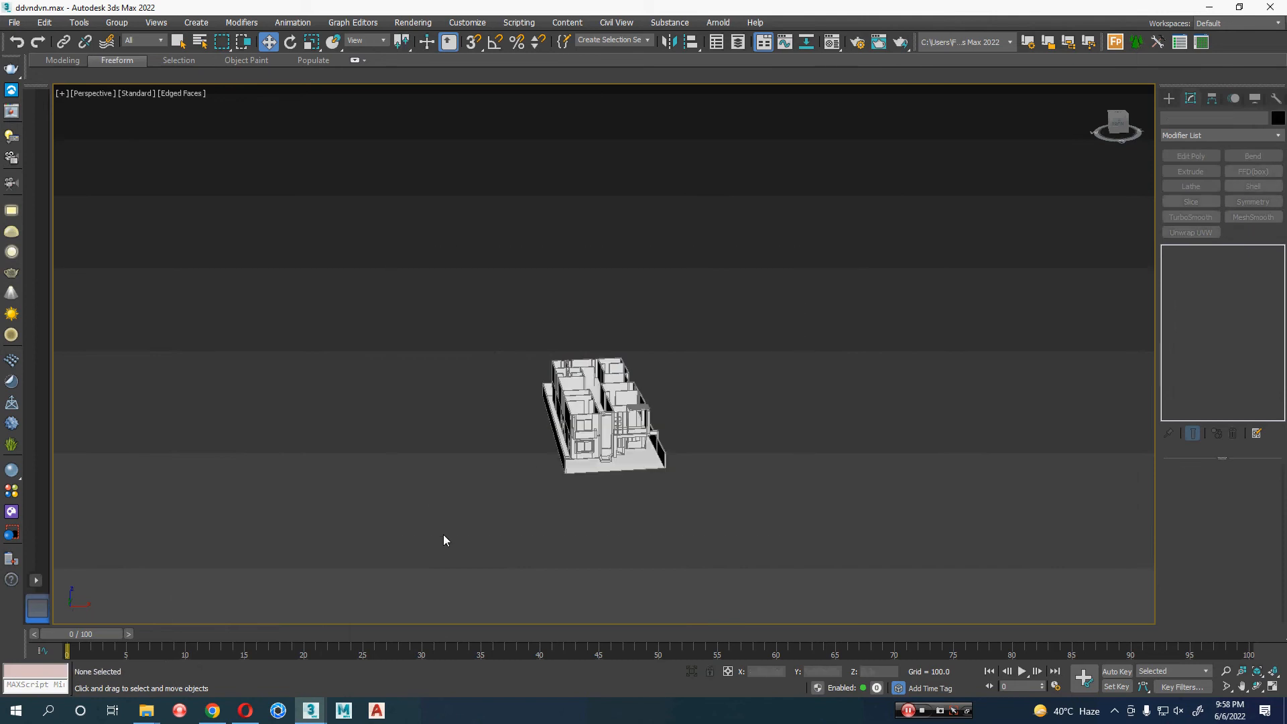
{"action": "right_click", "coordinate": [443, 534]}
{"action": "left_click", "coordinate": [484, 437]}
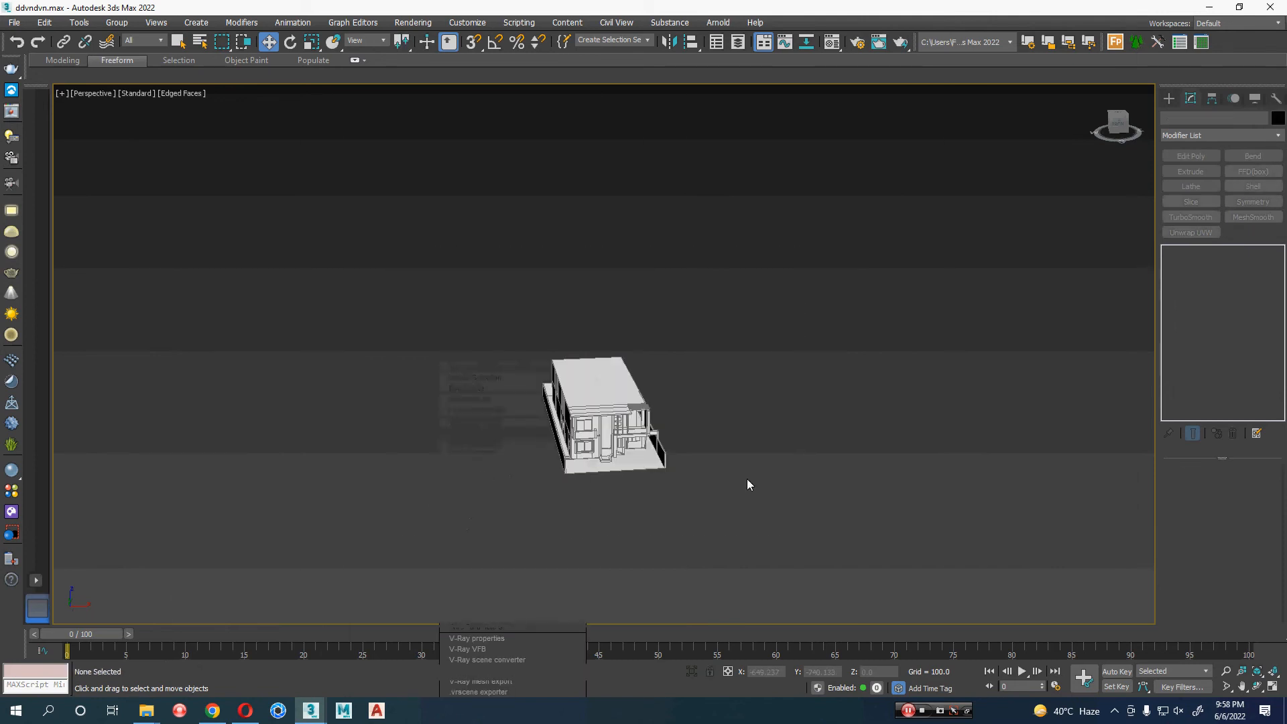
- Select the entire villa and move it along the X axis away from the scene's centre
{"action": "left_click", "coordinate": [678, 448]}
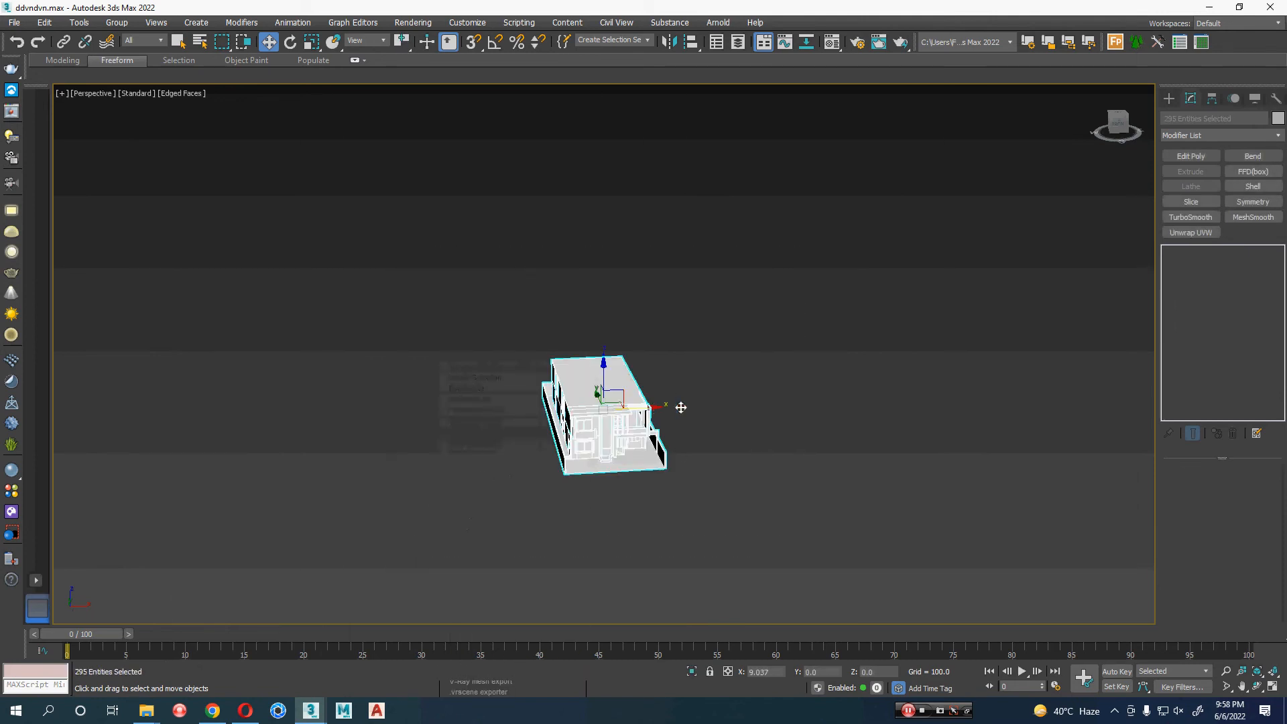
{"action": "left_click_drag", "start_coordinate": [681, 407], "coordinate": [790, 398]}
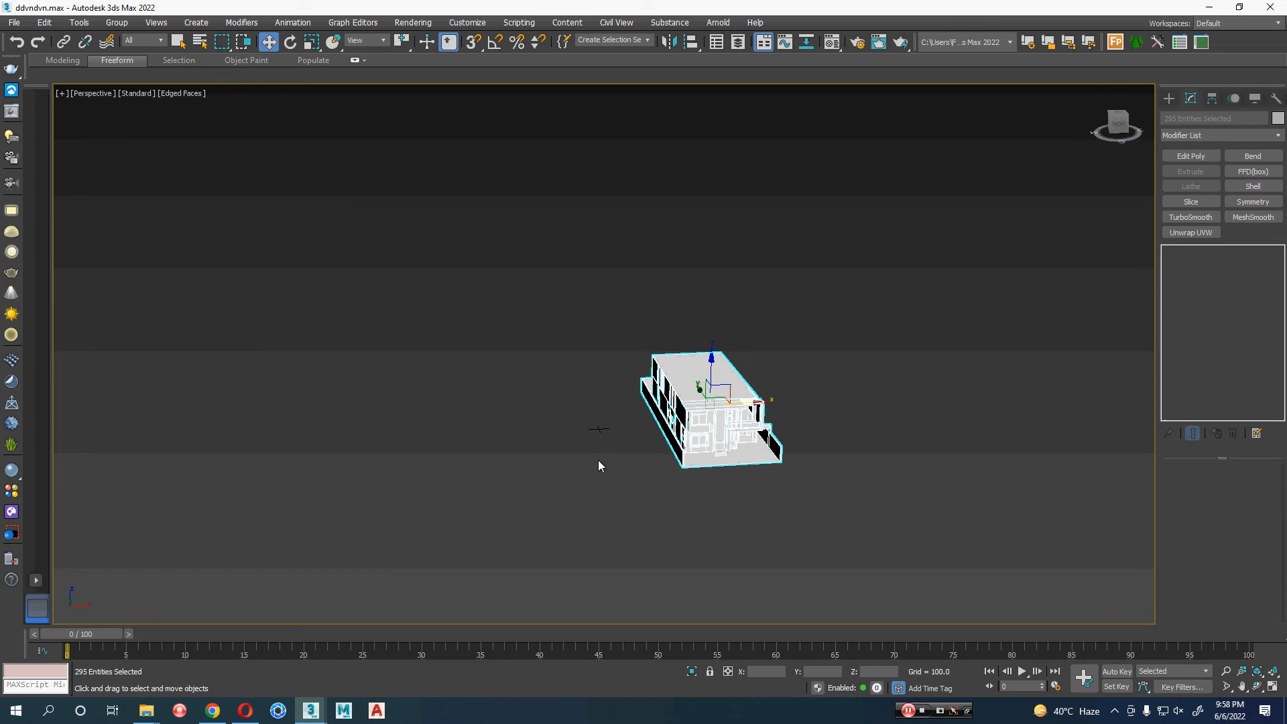
{"action": "left_click", "coordinate": [599, 434]}
{"action": "scroll", "coordinate": [610, 429], "scroll_direction": "up", "scroll_amount": 5}
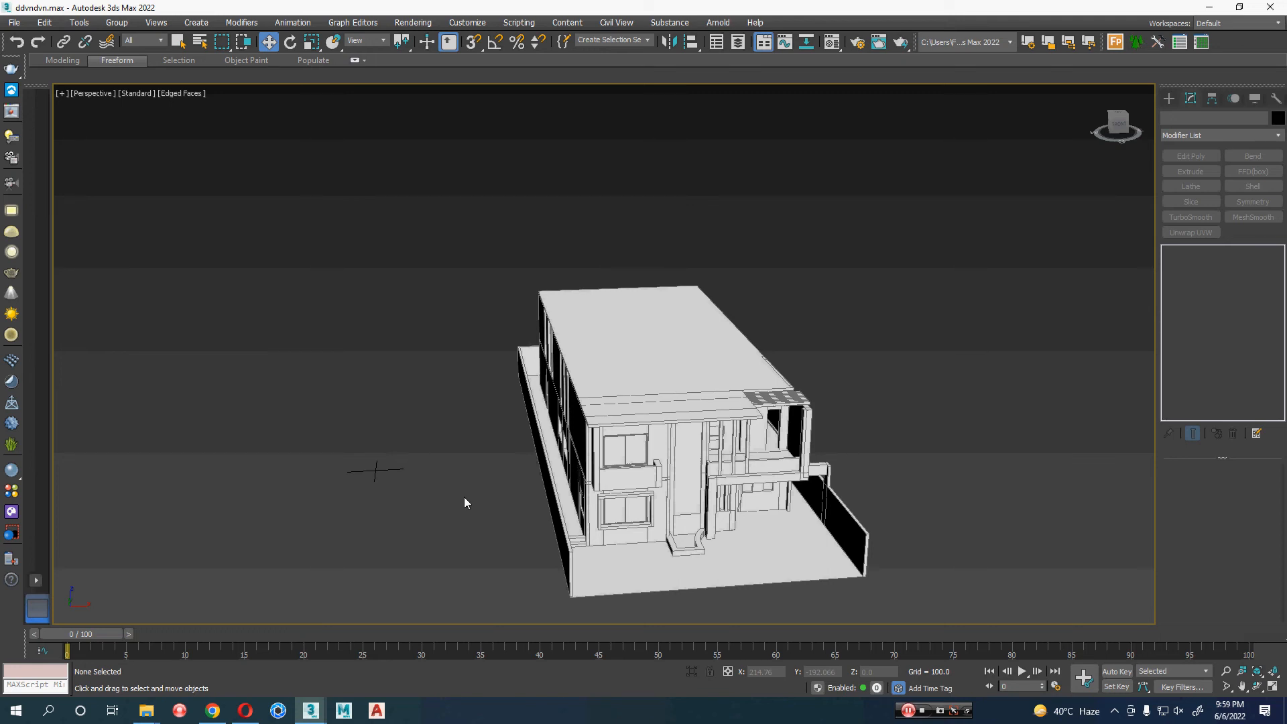
{"action": "middle_click_drag", "start_coordinate": [452, 491], "coordinate": [423, 487], "text": "alt"}
{"action": "left_click", "coordinate": [13, 23]}
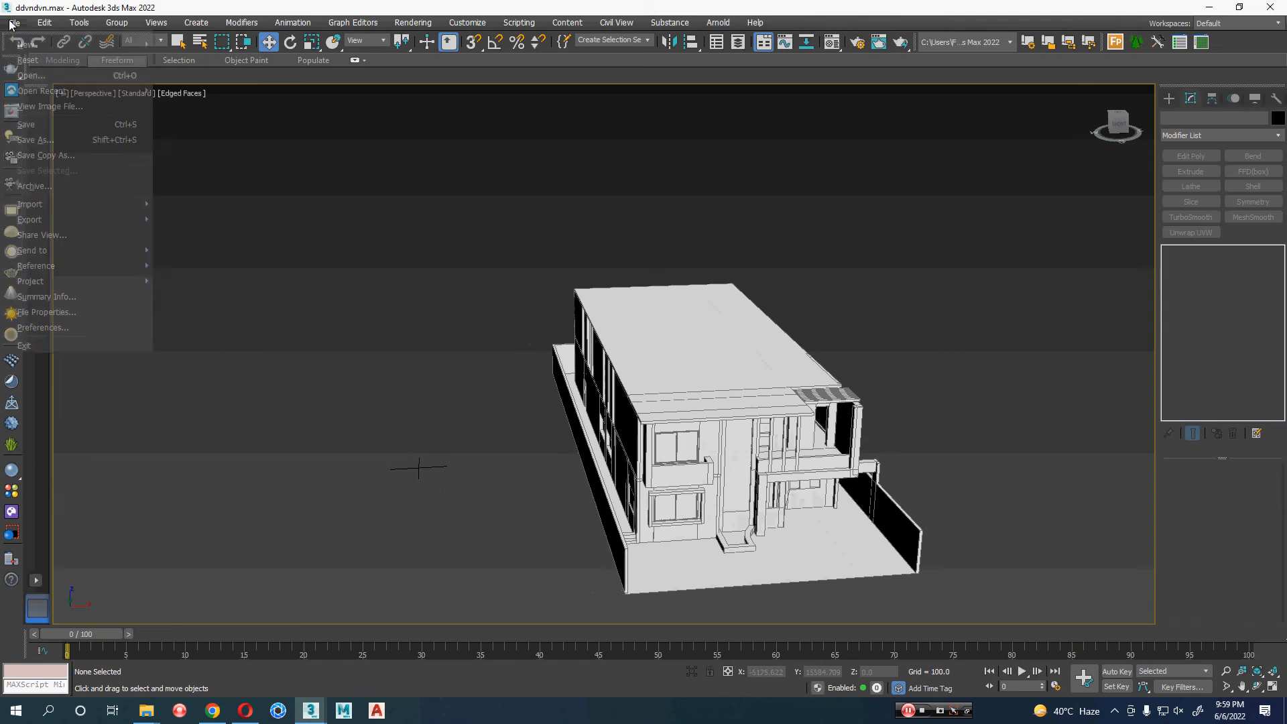
{"action": "mouse_move", "coordinate": [51, 204]}
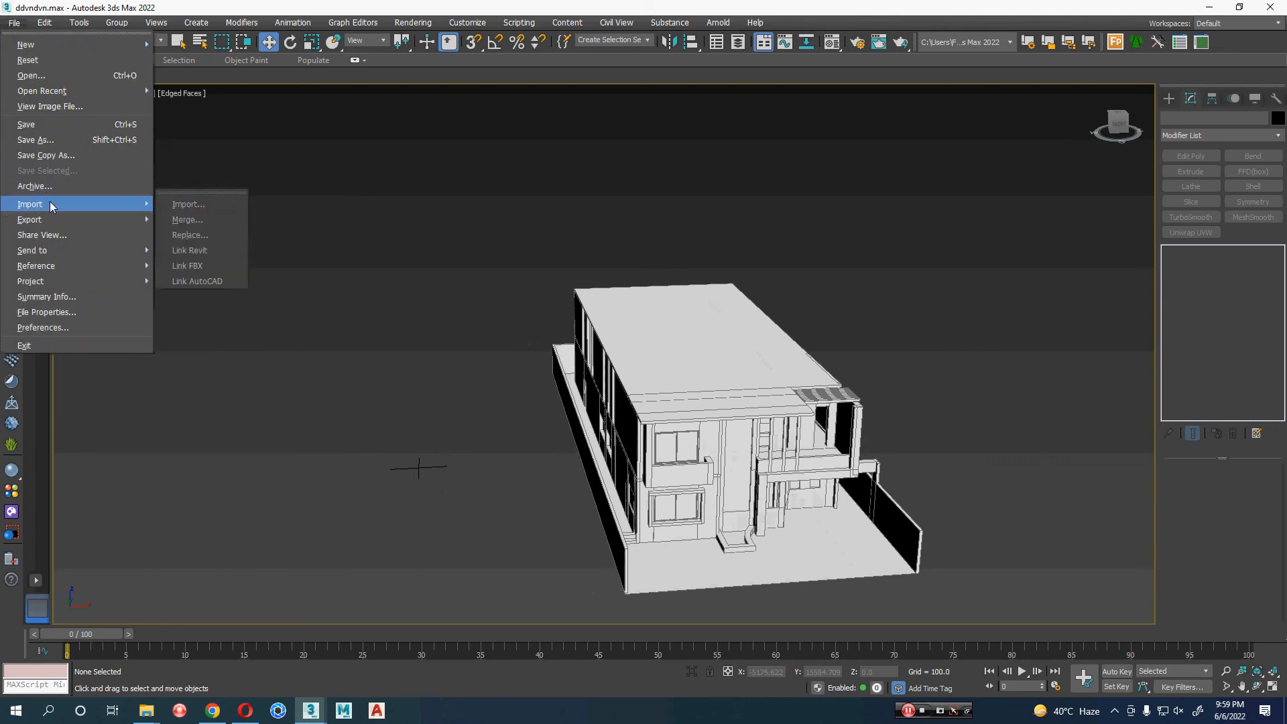
{"action": "left_click", "coordinate": [202, 204]}
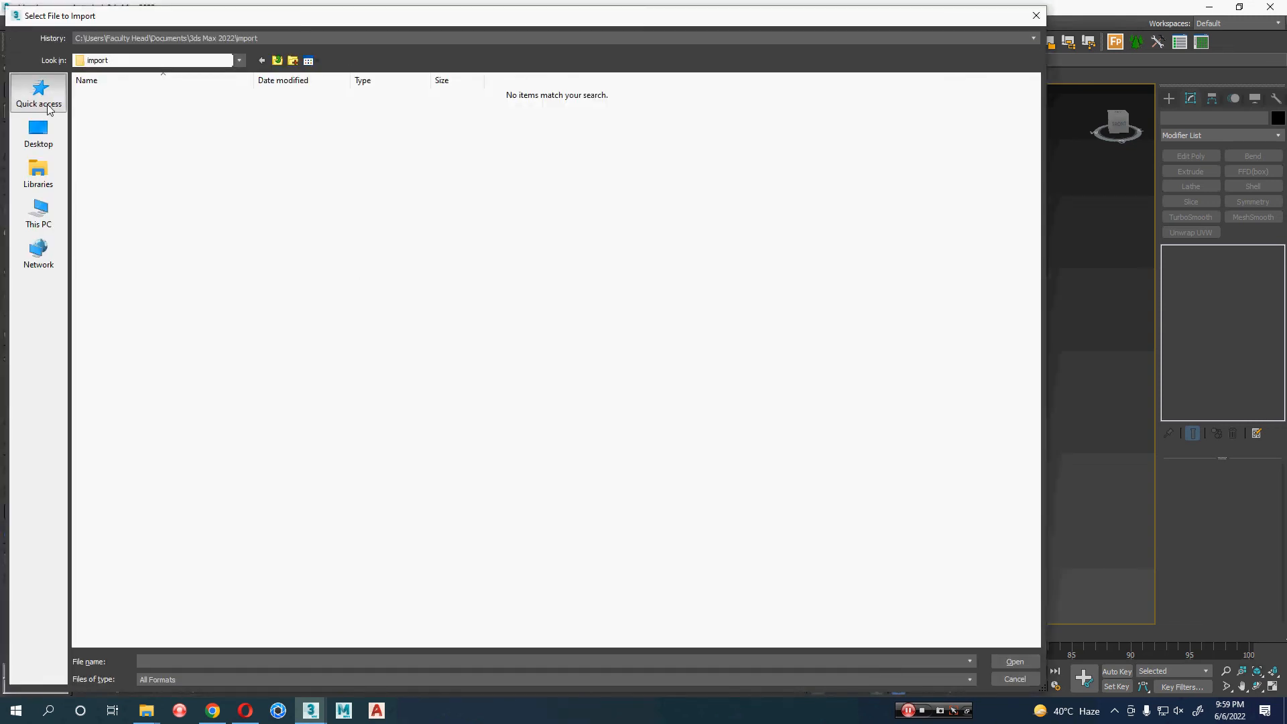
{"action": "left_click", "coordinate": [48, 109]}
{"action": "double_click", "coordinate": [258, 109]}
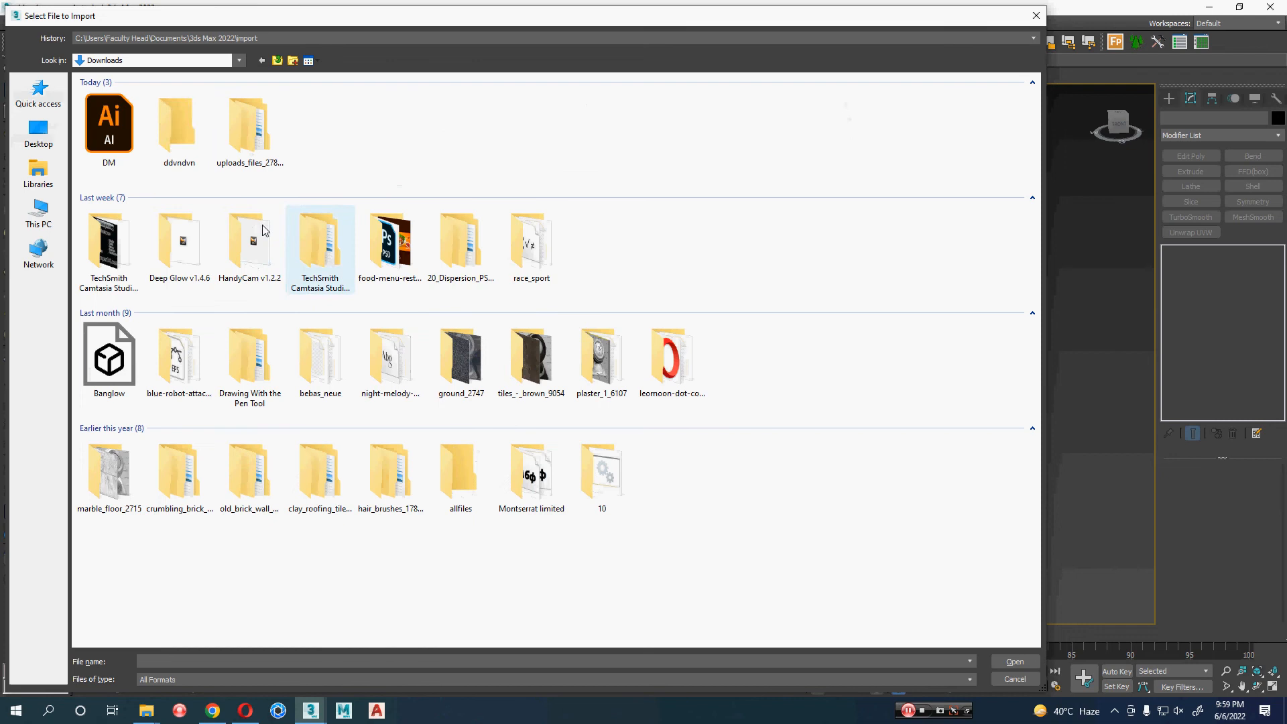
{"action": "double_click", "coordinate": [173, 167]}
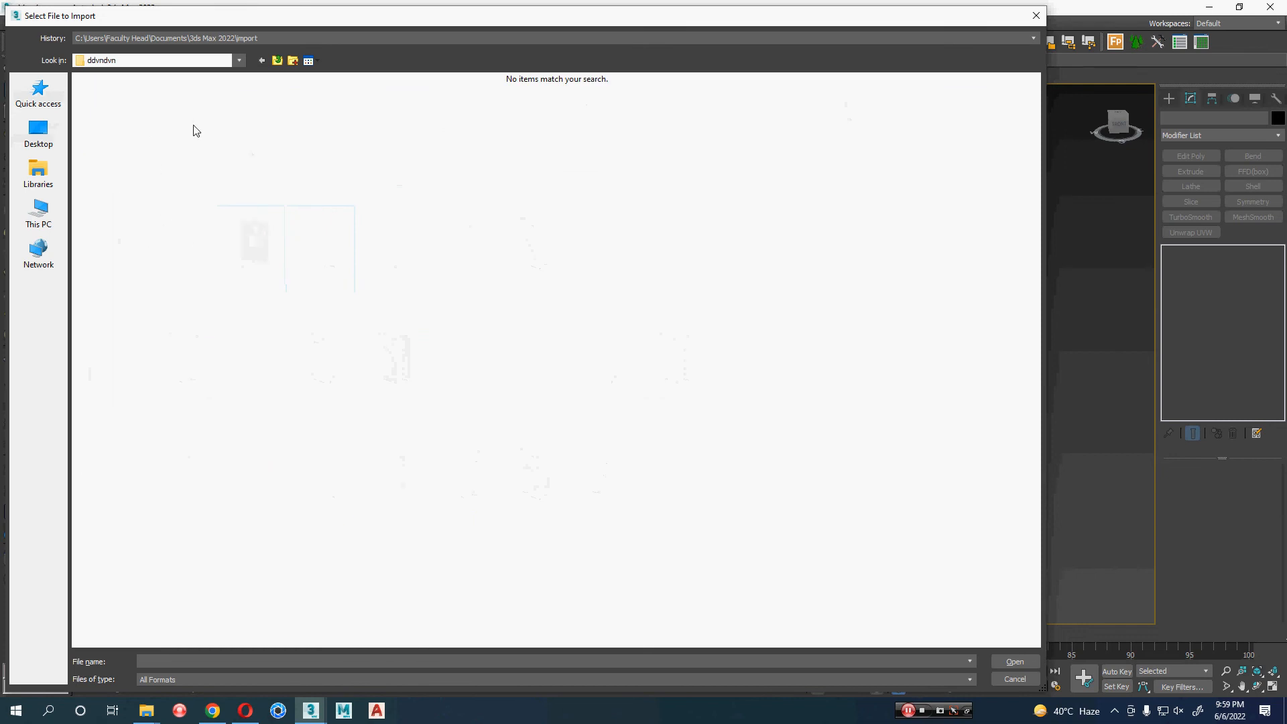
{"action": "key", "text": "Escape"}
- Open the m1 scene from the ddvndvn folder in Downloads for merging into the villa scene
{"action": "left_click", "coordinate": [14, 22]}
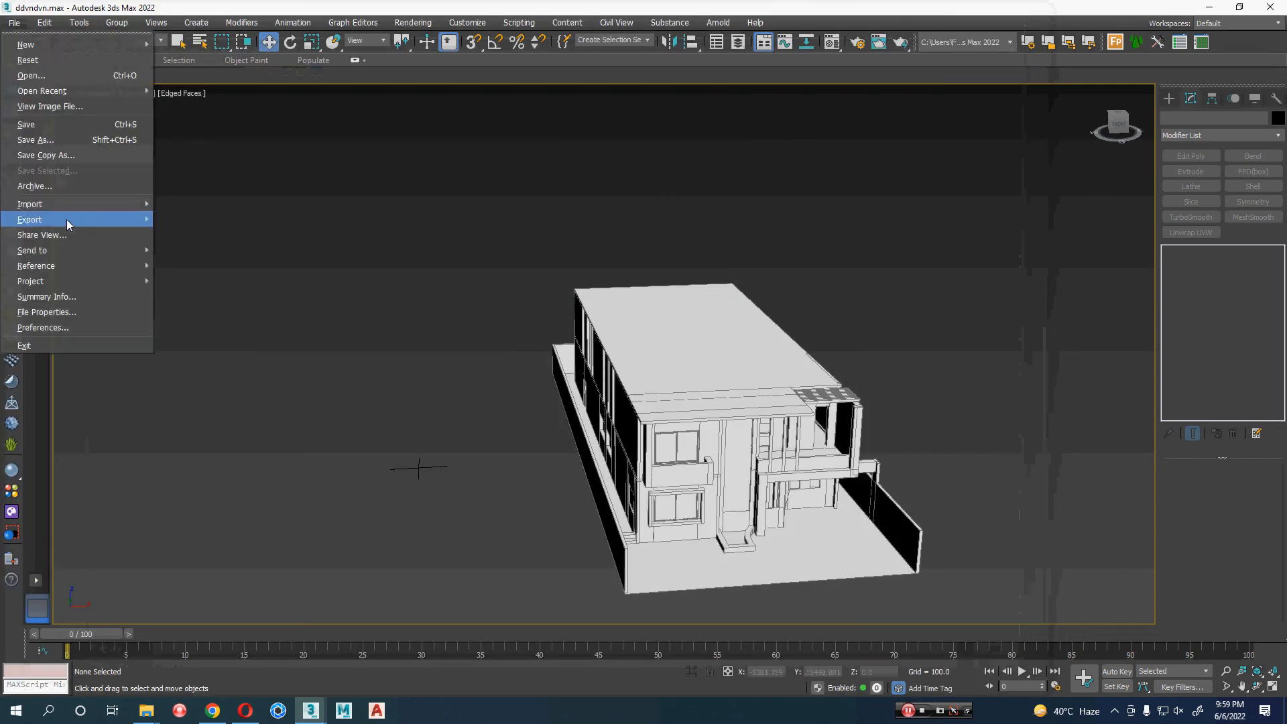
{"action": "left_click", "coordinate": [194, 215]}
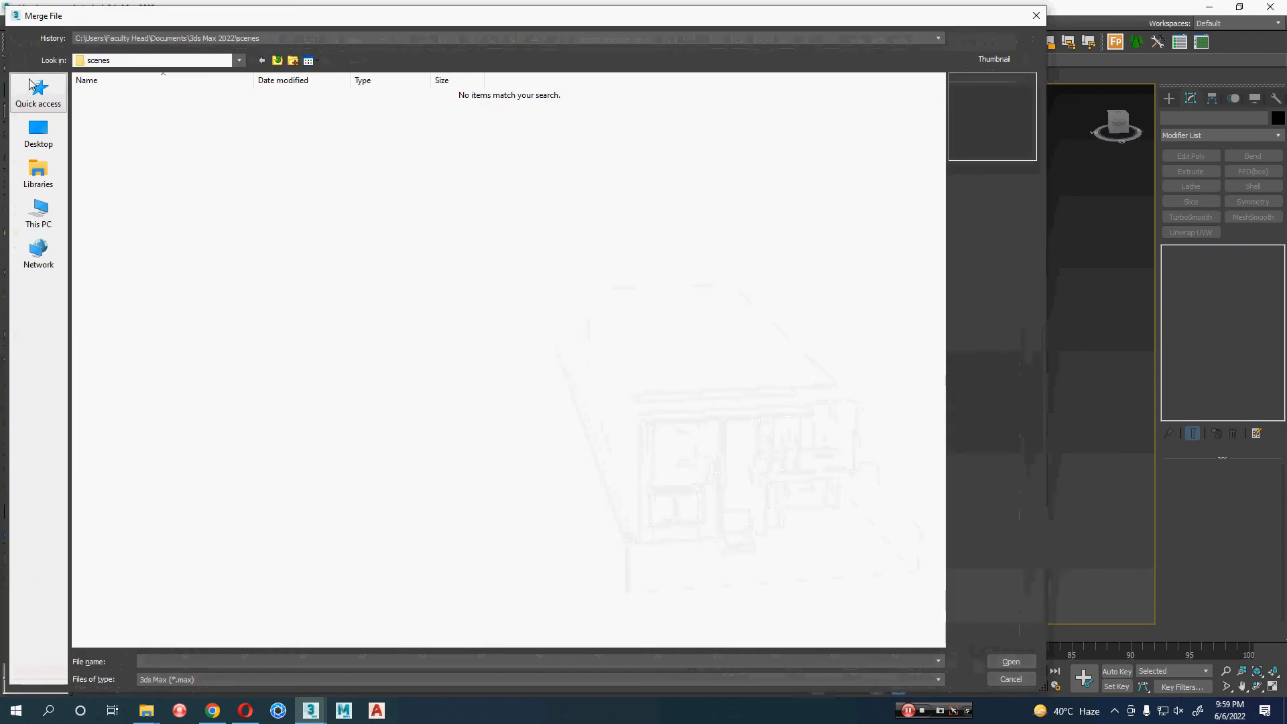
{"action": "left_click", "coordinate": [38, 132]}
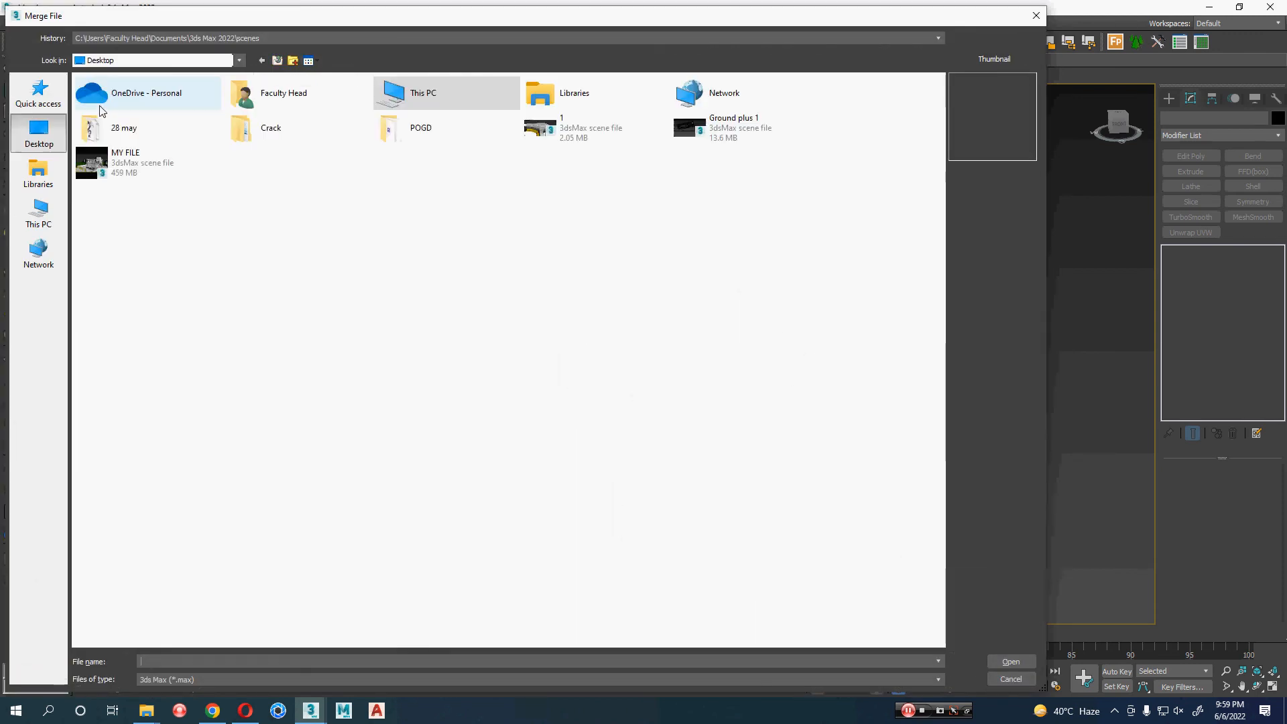
{"action": "left_click", "coordinate": [38, 94]}
{"action": "double_click", "coordinate": [303, 122]}
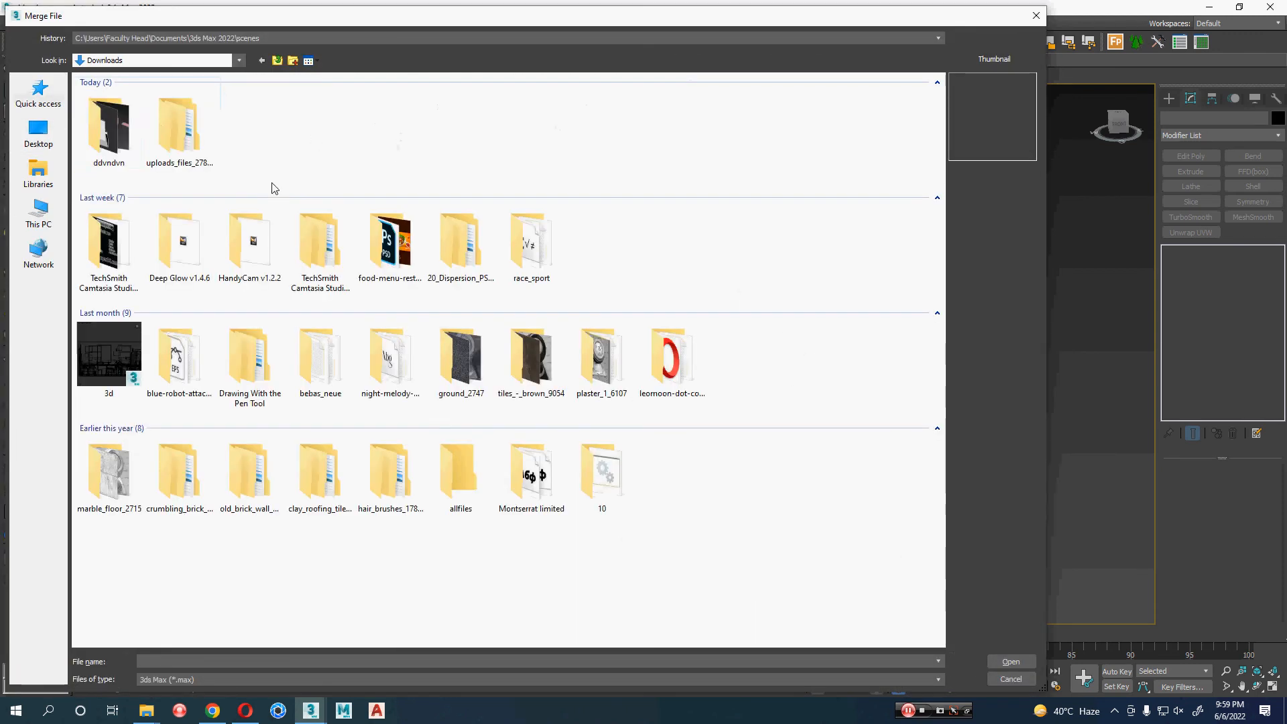
{"action": "double_click", "coordinate": [107, 130]}
{"action": "left_click", "coordinate": [184, 152]}
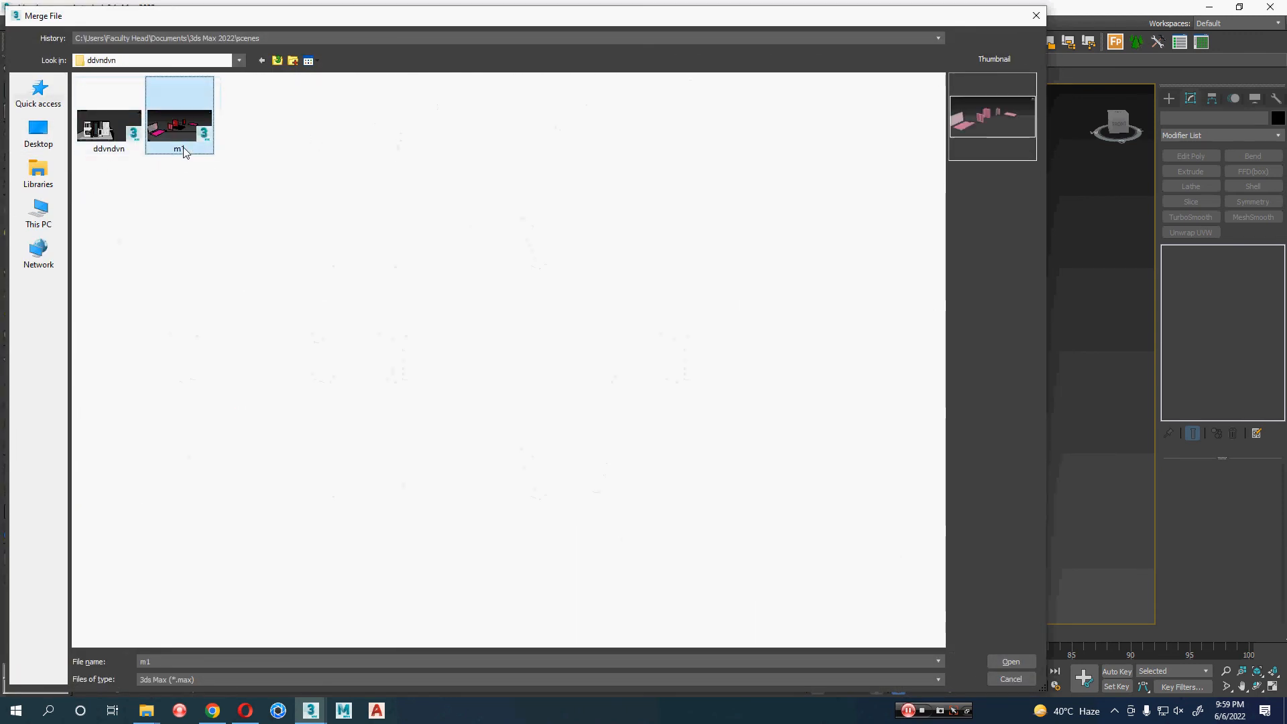
{"action": "left_click", "coordinate": [1010, 662]}
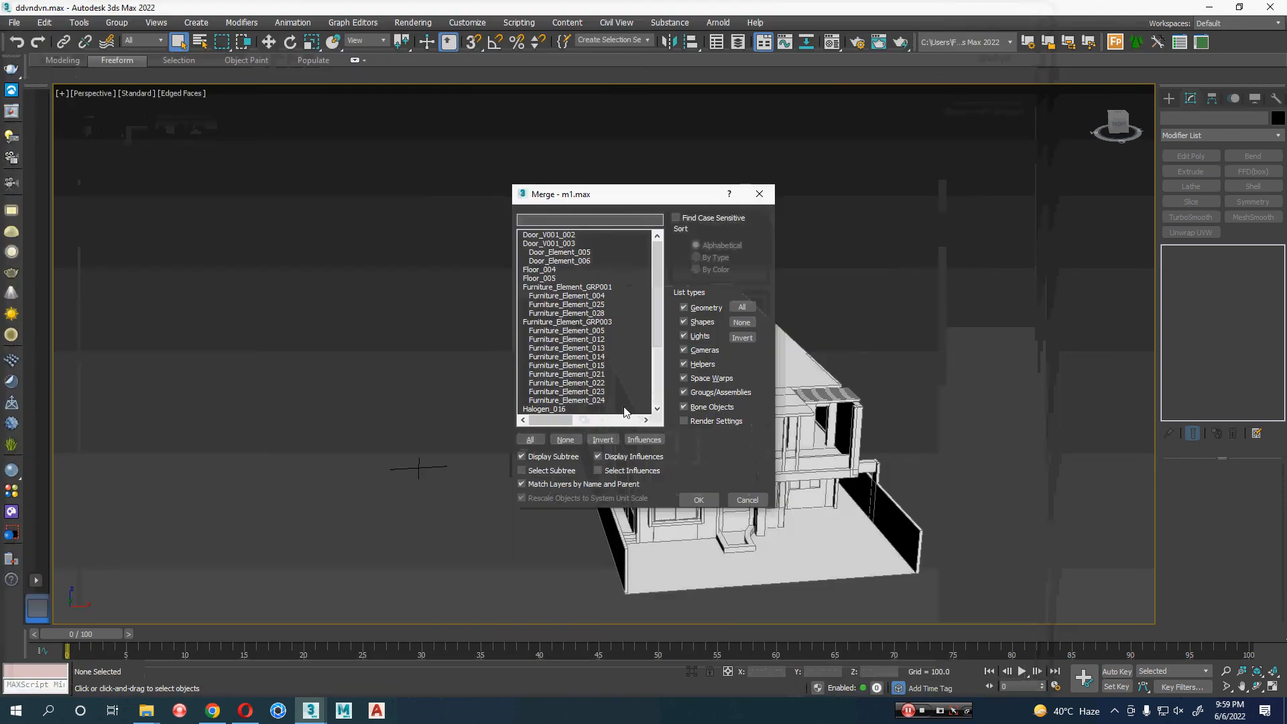
- Merge all listed objects of m1 into the villa scene, excluding the lights, cameras and space warps types
{"action": "left_click", "coordinate": [570, 253]}
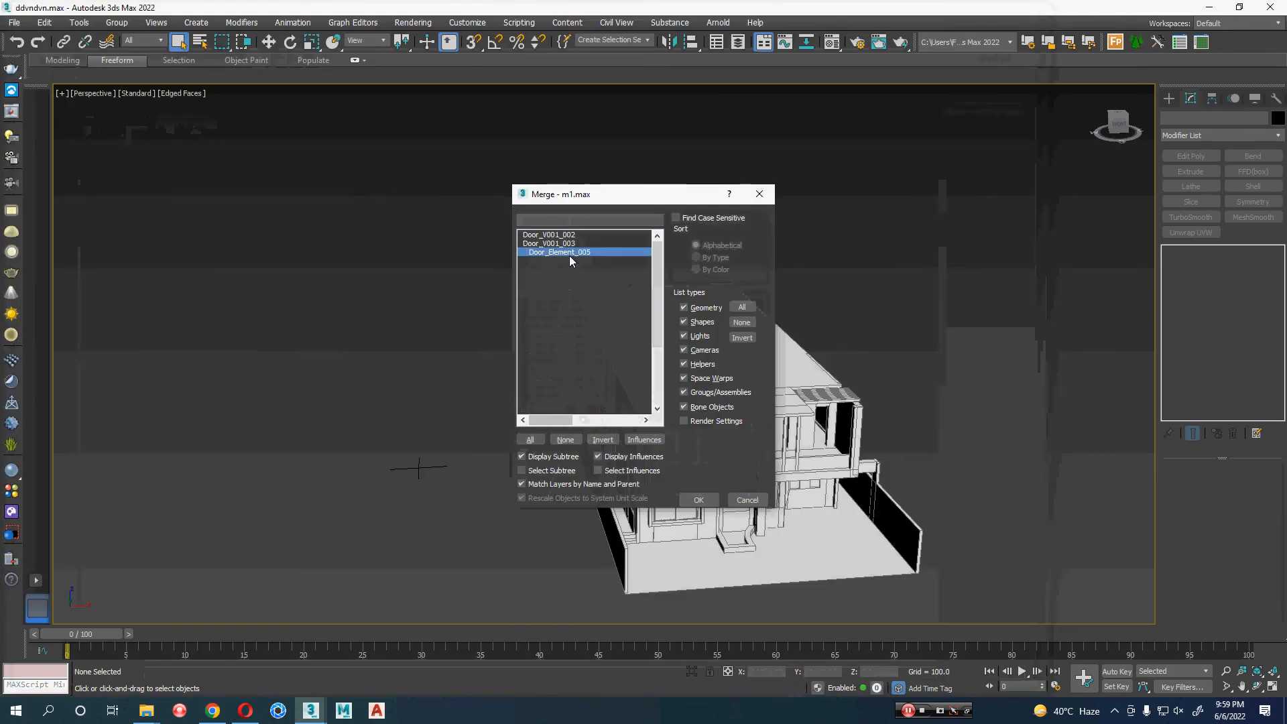
{"action": "left_click", "coordinate": [529, 439]}
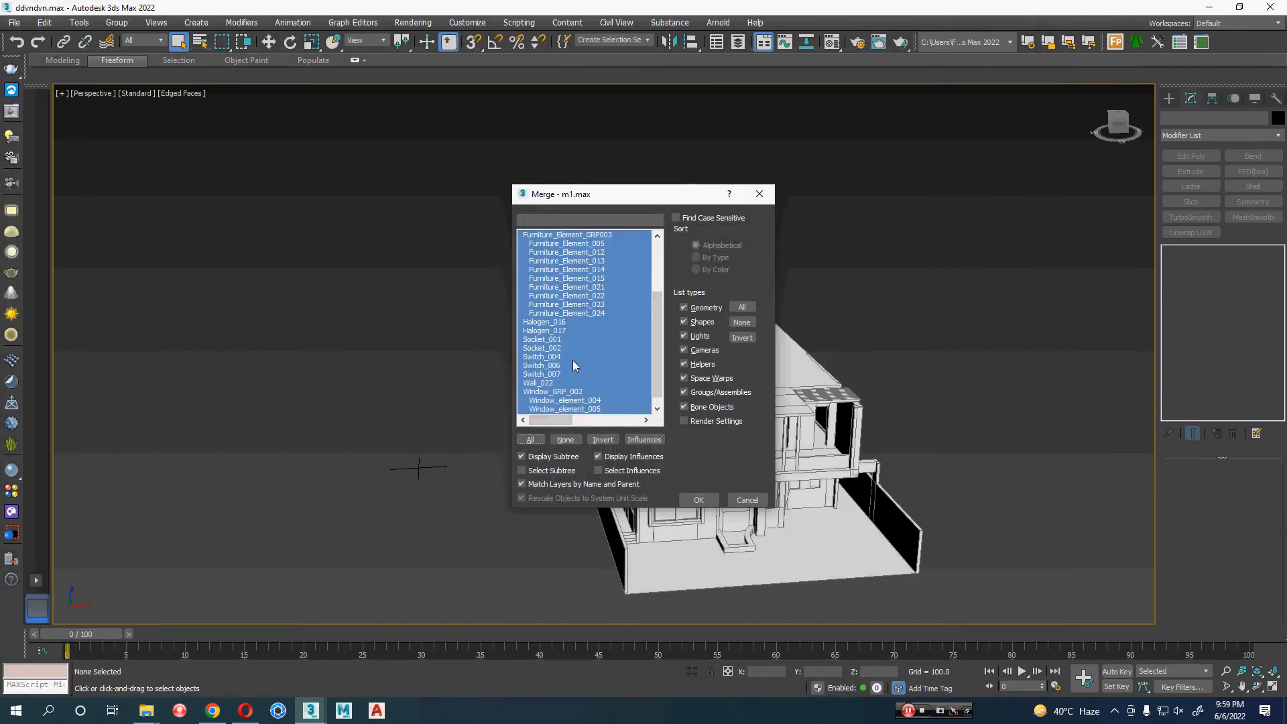
{"action": "scroll", "coordinate": [578, 358], "scroll_direction": "up", "scroll_amount": 3}
{"action": "scroll", "coordinate": [574, 366], "scroll_direction": "down", "scroll_amount": 3}
{"action": "scroll", "coordinate": [570, 362], "scroll_direction": "up", "scroll_amount": 3}
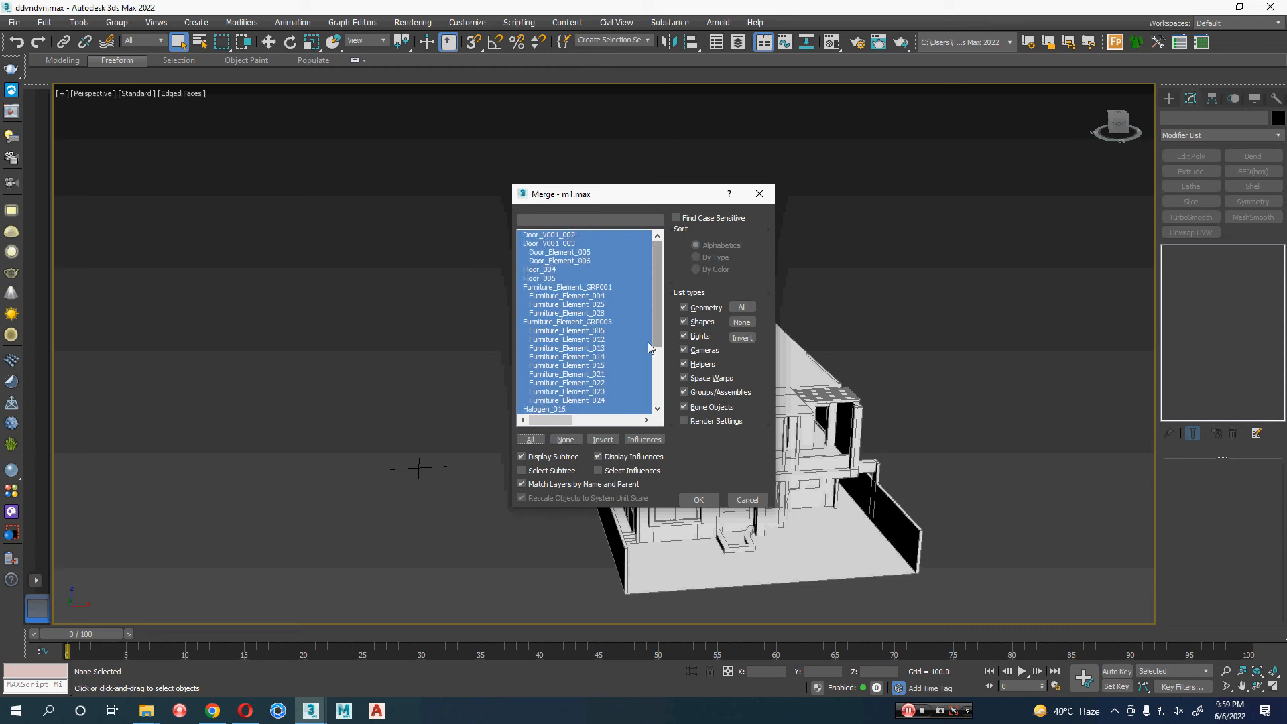
{"action": "left_click", "coordinate": [698, 336]}
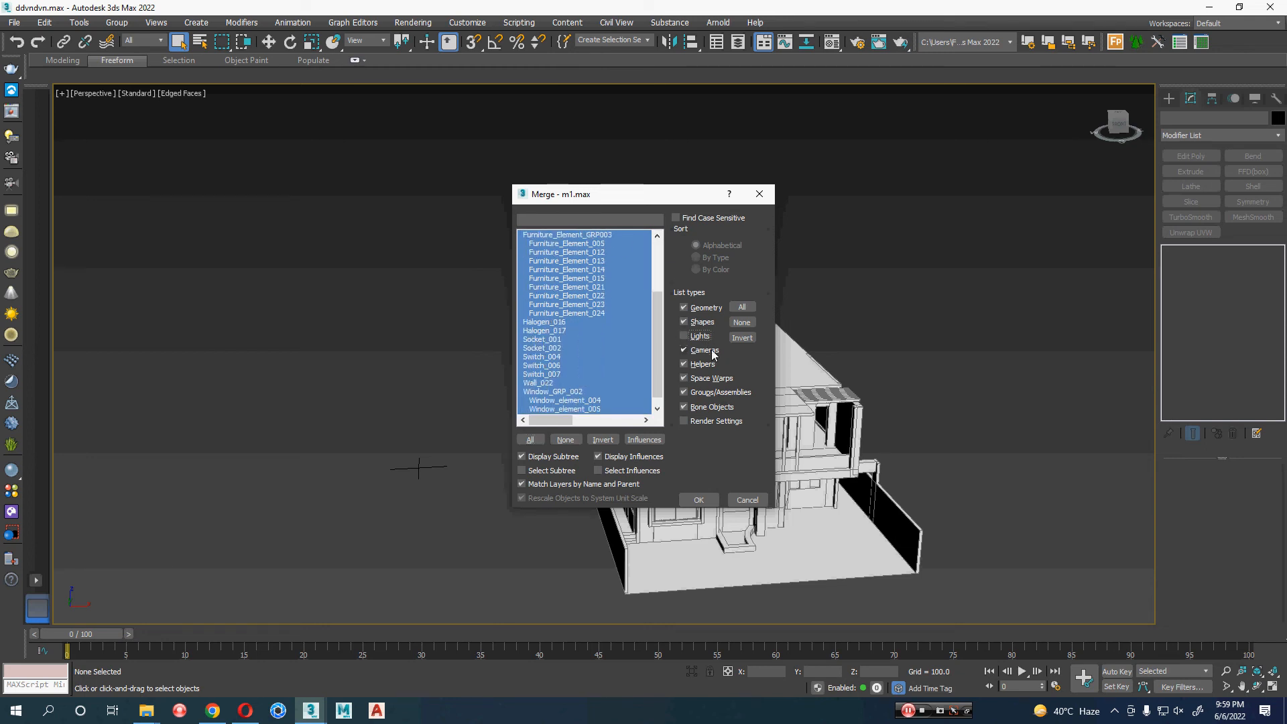
{"action": "left_click", "coordinate": [713, 351]}
{"action": "left_click", "coordinate": [728, 379]}
{"action": "left_click", "coordinate": [709, 502]}
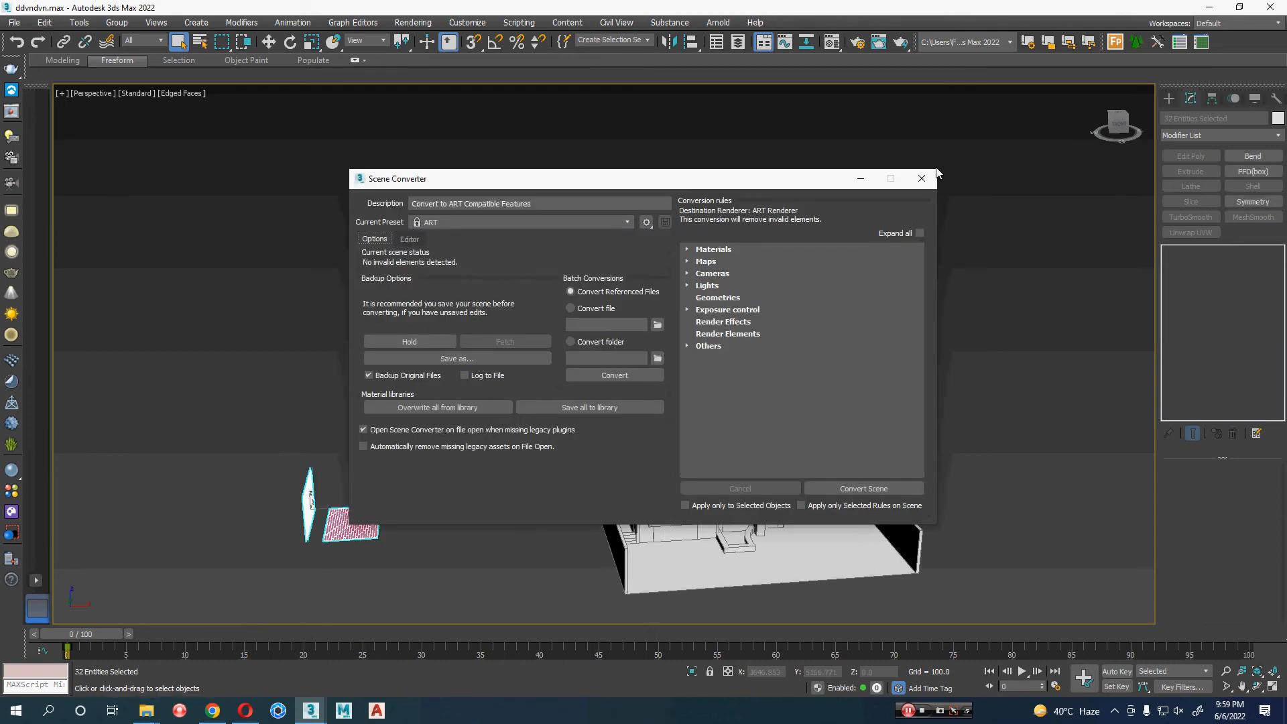
- Close the Scene Converter, move the selected pink objects along the X axis farther from the house, and clear the selection
{"action": "left_click", "coordinate": [922, 178]}
{"action": "key", "text": "w"}
{"action": "scroll", "coordinate": [450, 431], "scroll_direction": "up", "scroll_amount": 3}
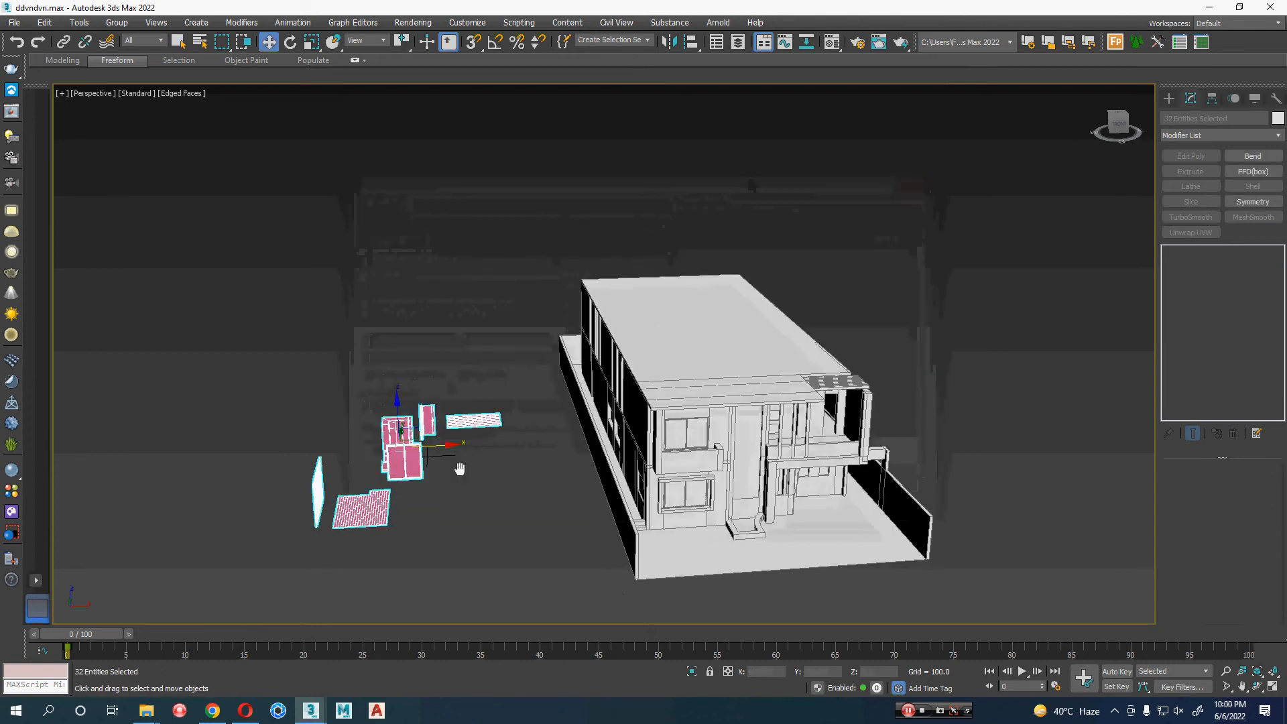
{"action": "left_click_drag", "start_coordinate": [449, 431], "coordinate": [113, 447]}
{"action": "left_click", "coordinate": [183, 505]}
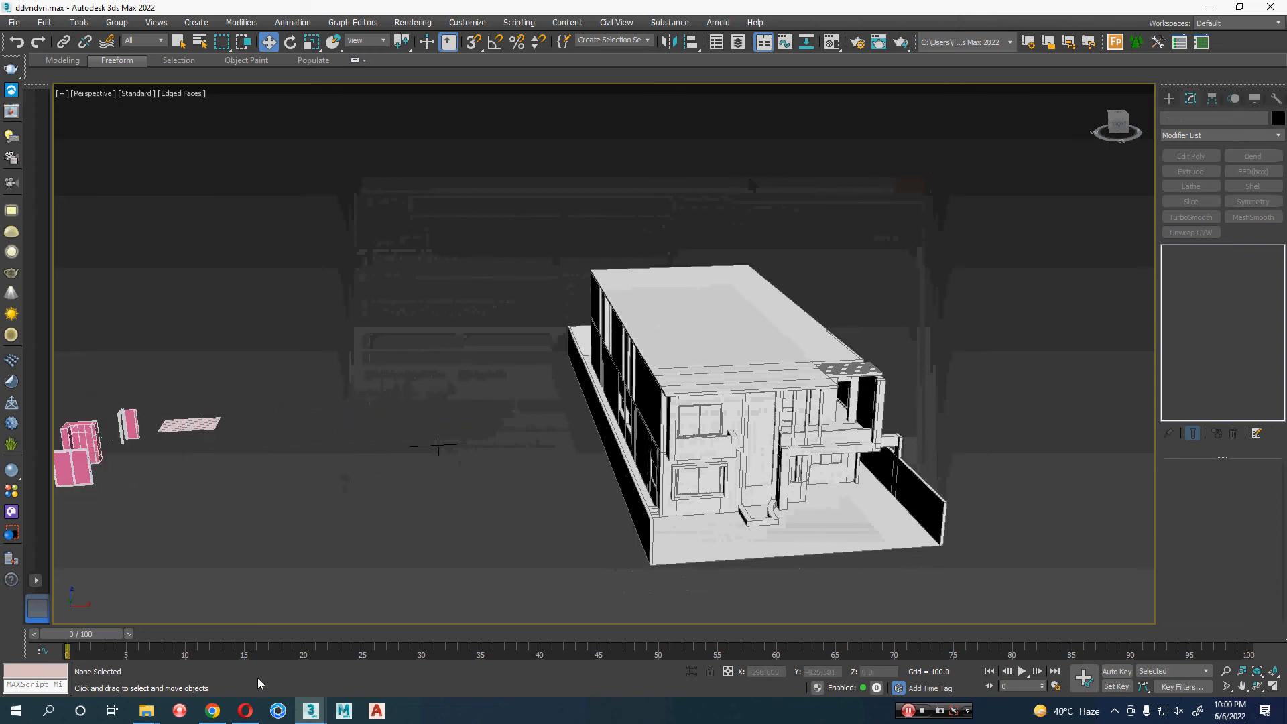
- Switch to File Explorer and extract the uploads_files_2675793_master+bed+room archive in Downloads into its own folder
{"action": "mouse_move", "coordinate": [149, 712]}
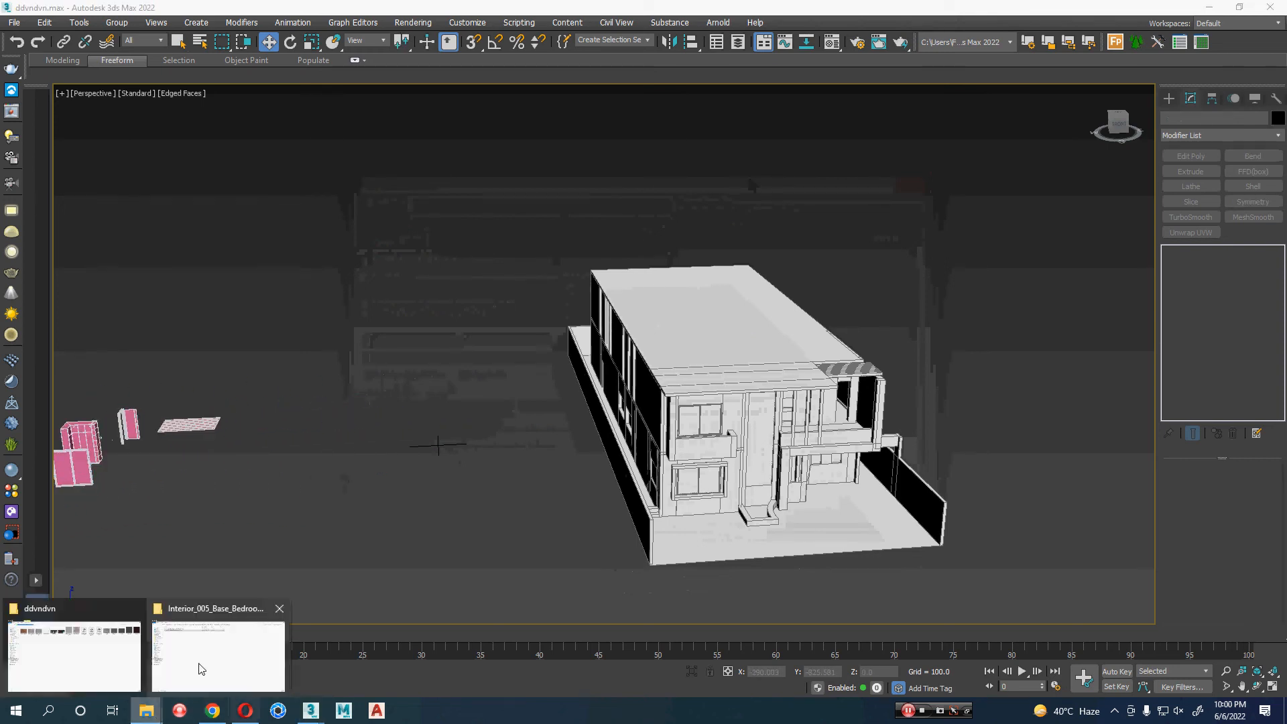
{"action": "left_click", "coordinate": [108, 655]}
{"action": "left_click", "coordinate": [247, 635]}
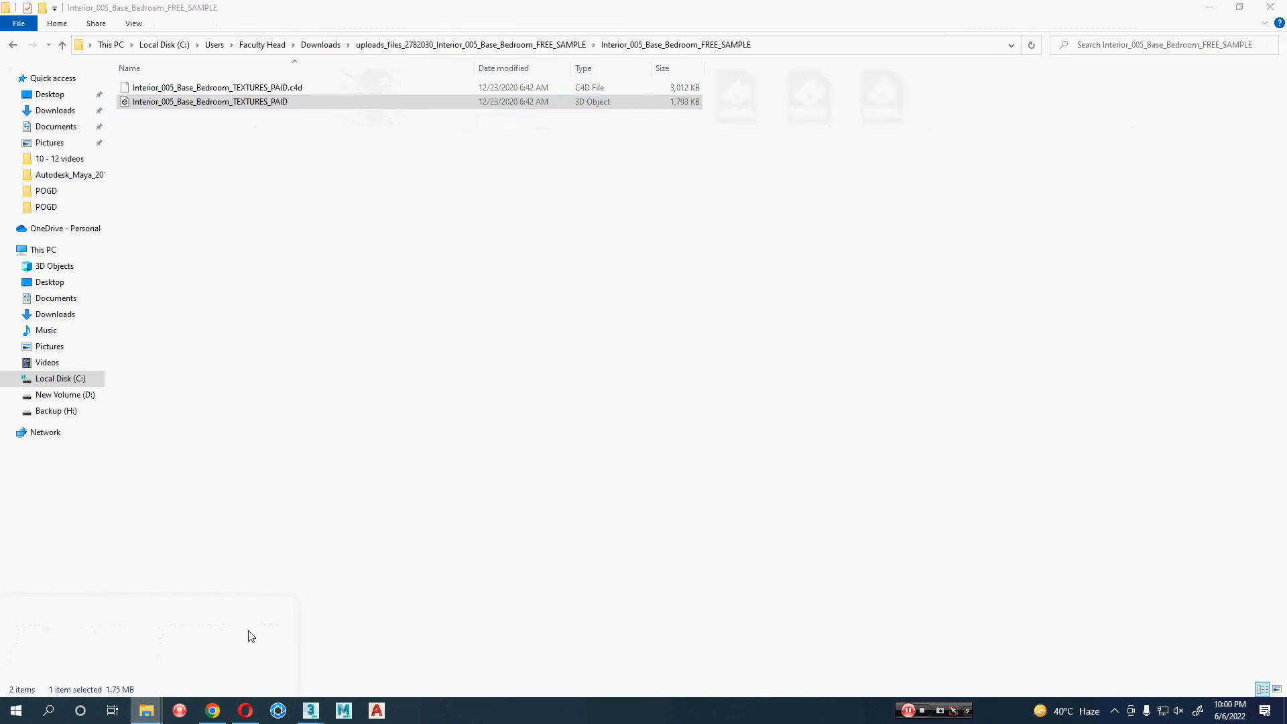
{"action": "left_click", "coordinate": [321, 44]}
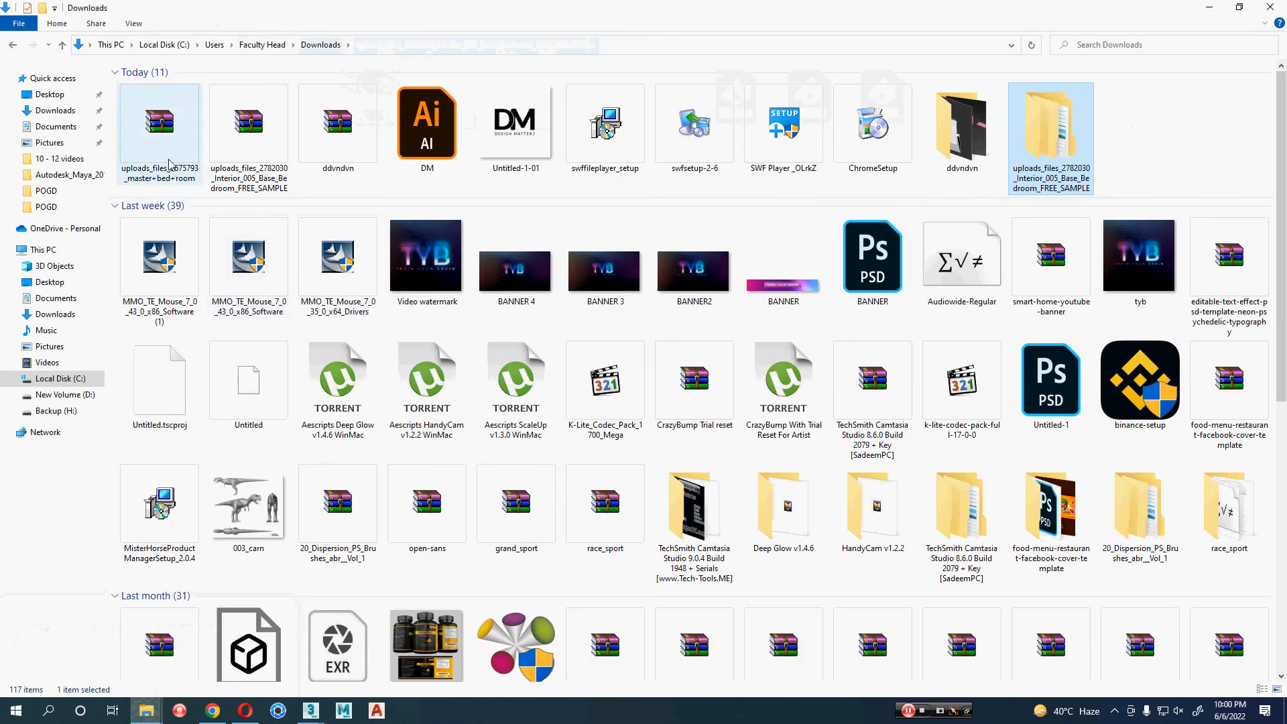
{"action": "left_click", "coordinate": [179, 181]}
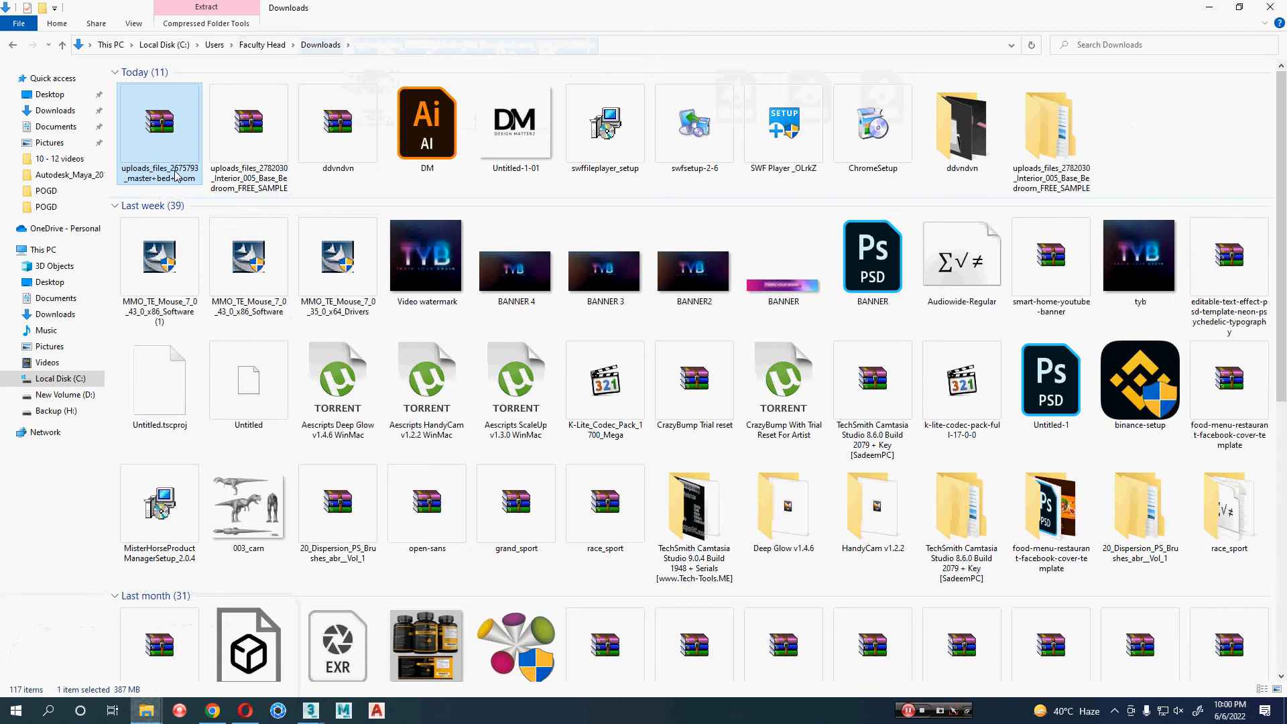
{"action": "right_click", "coordinate": [176, 175]}
{"action": "left_click", "coordinate": [201, 211]}
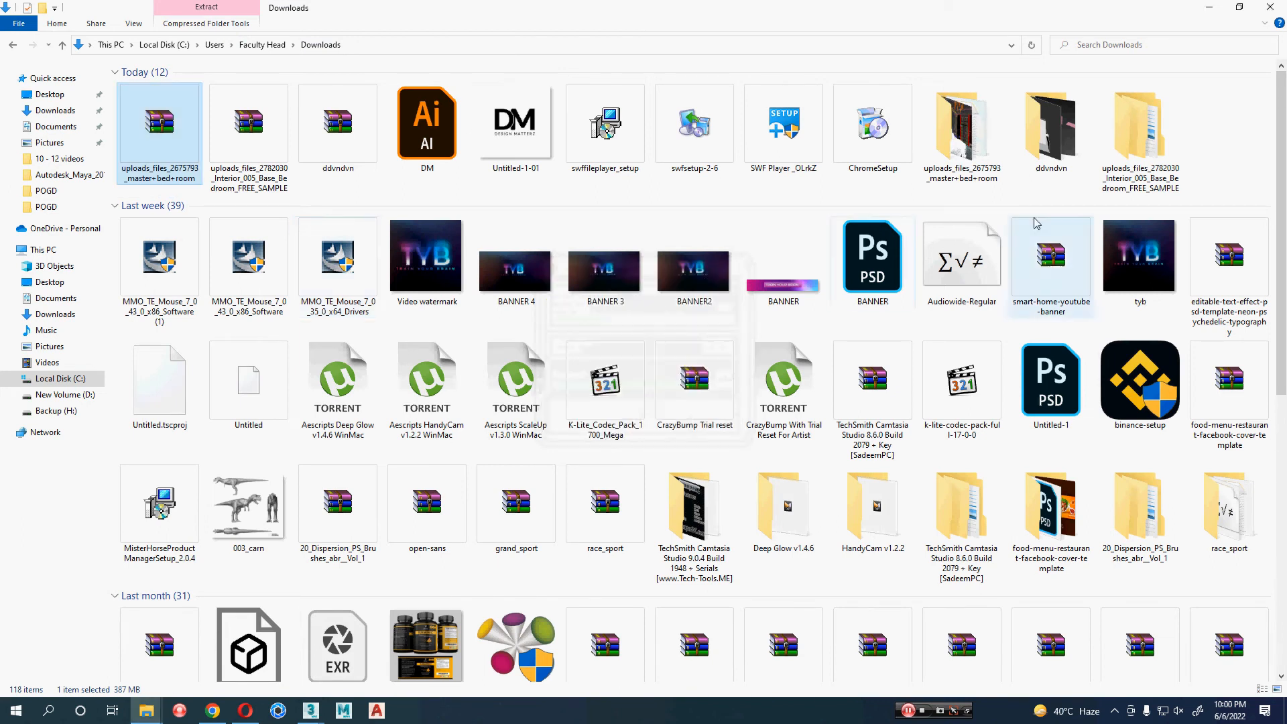
- Open the master bed room scene file from the extracted folder in the untitled 3ds Max session
{"action": "double_click", "coordinate": [966, 172]}
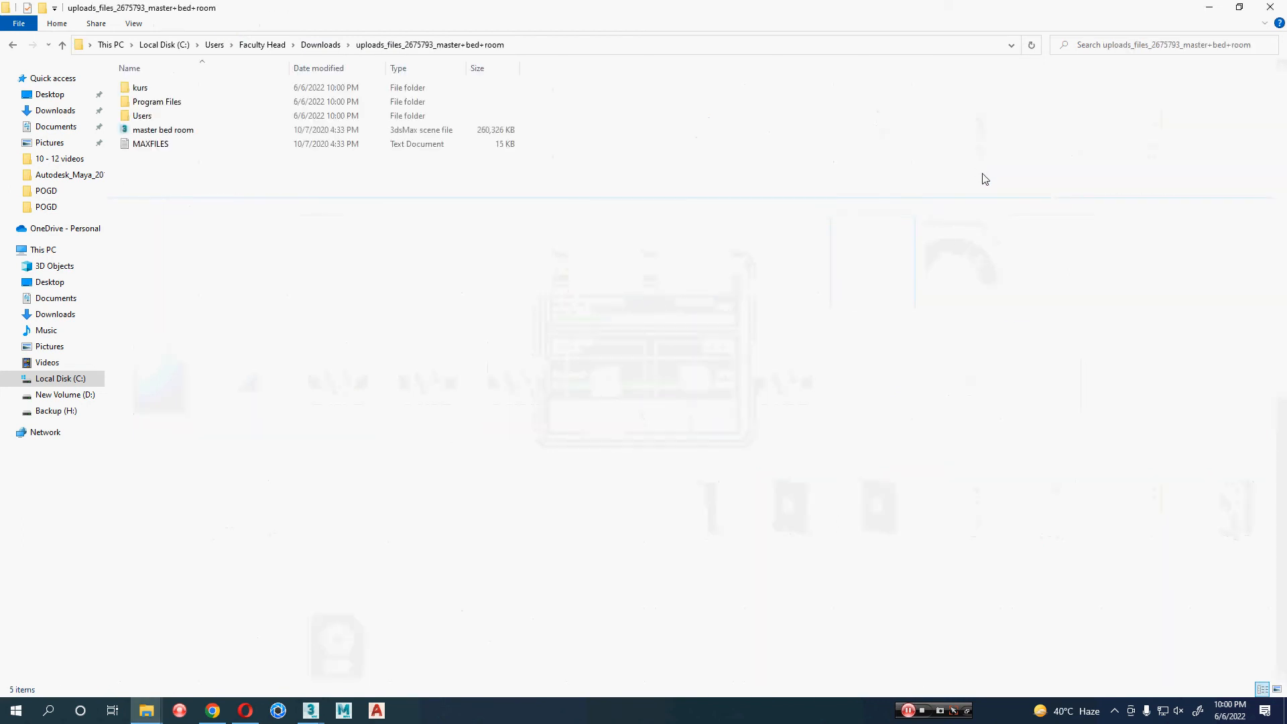
{"action": "left_click_drag", "start_coordinate": [164, 136], "coordinate": [429, 268]}
{"action": "key", "text": "alt+Tab"}
{"action": "key", "text": "alt+Tab"}
{"action": "key", "text": "alt+Tab"}
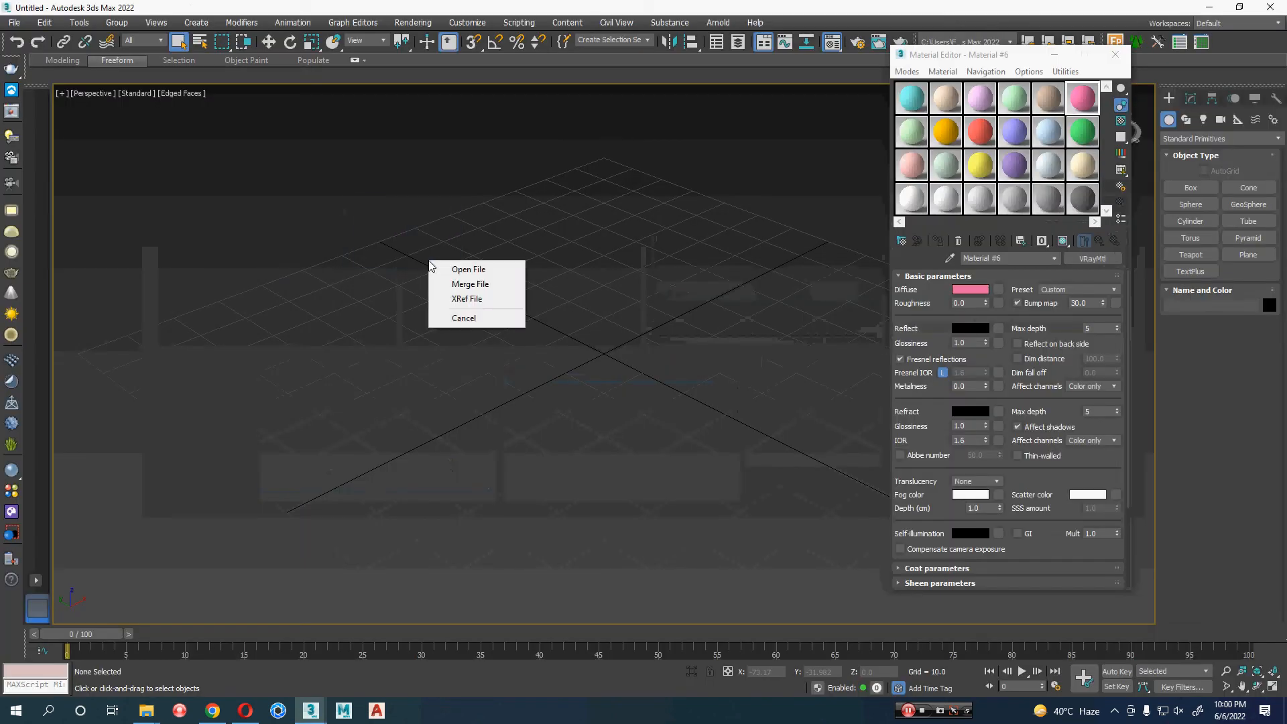
{"action": "left_click", "coordinate": [444, 268]}
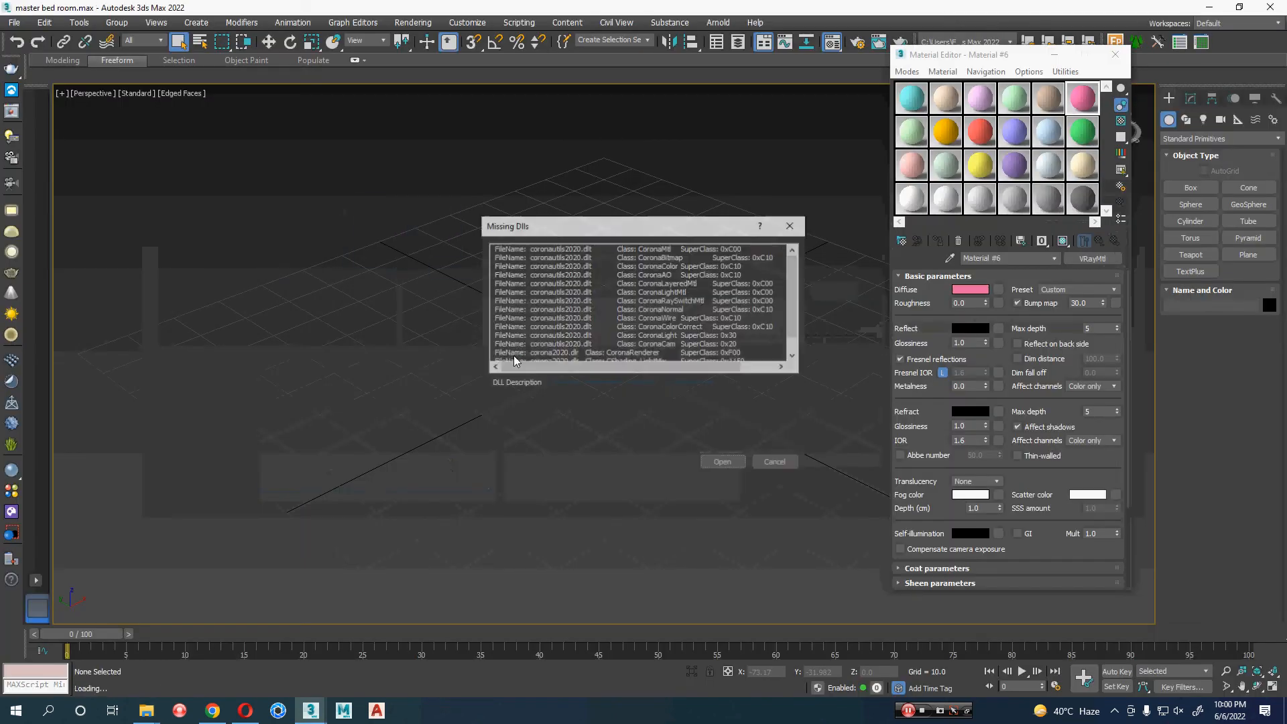
- Load the scene despite the missing DLLs, adopting the file's unit scale, and close the Scene Converter and Material Editor
{"action": "left_click", "coordinate": [723, 462]}
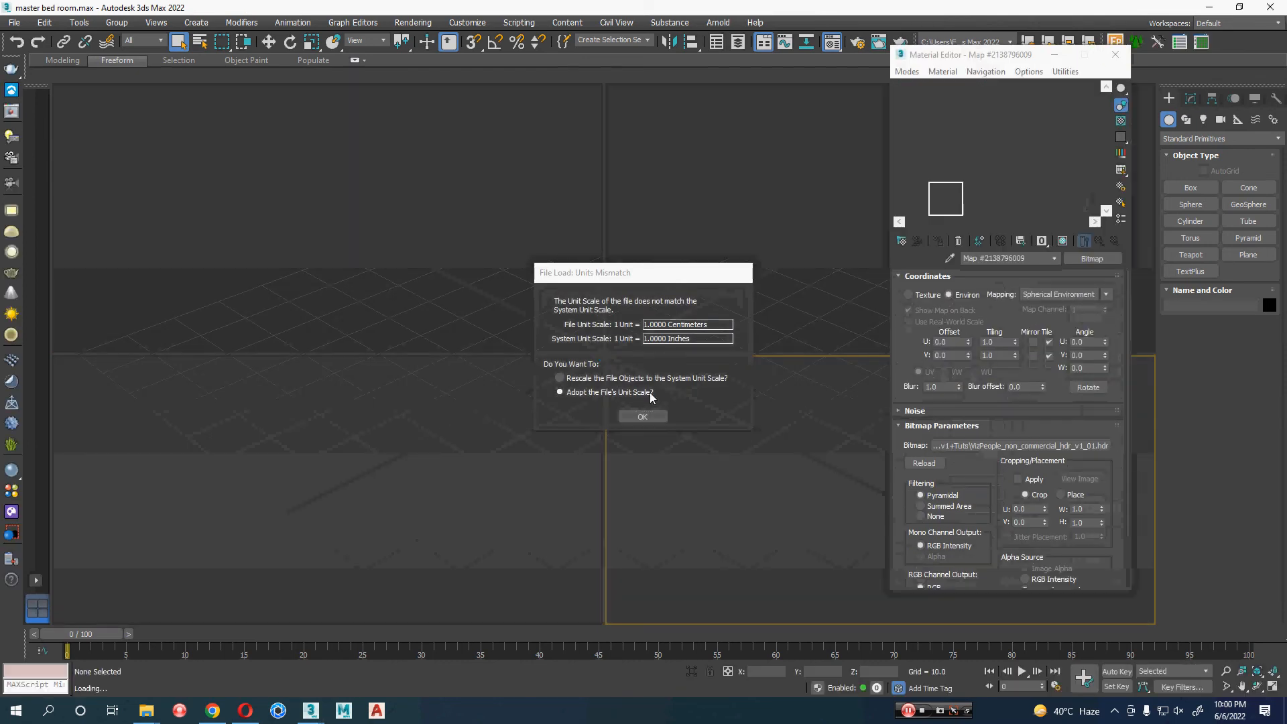
{"action": "left_click", "coordinate": [639, 418]}
{"action": "left_click", "coordinate": [573, 388]}
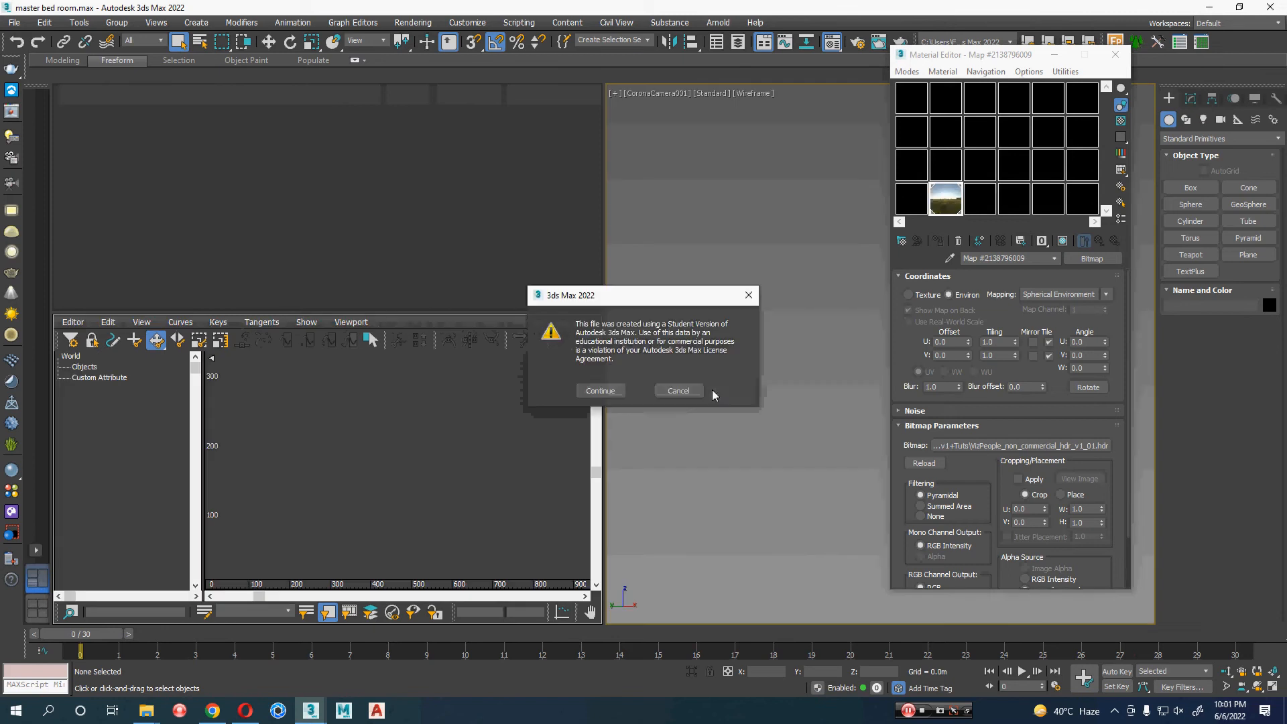
{"action": "left_click", "coordinate": [600, 391]}
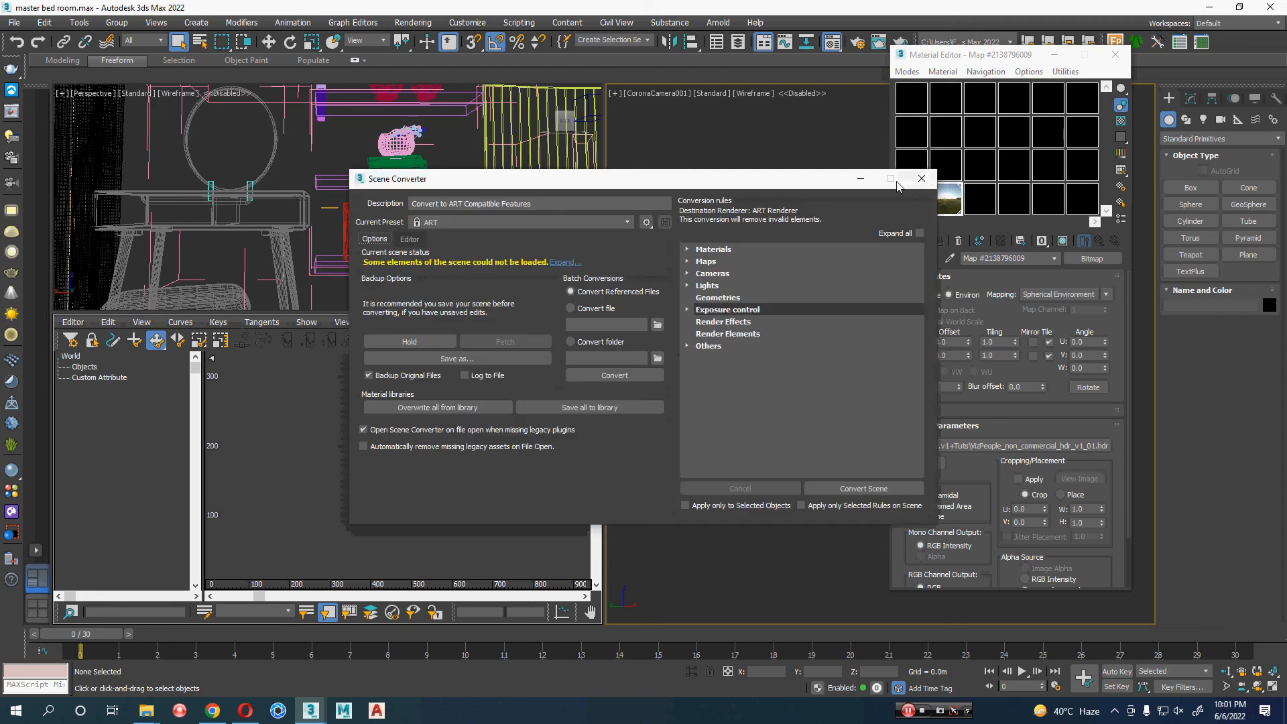
{"action": "left_click", "coordinate": [921, 179]}
{"action": "left_click", "coordinate": [1116, 54]}
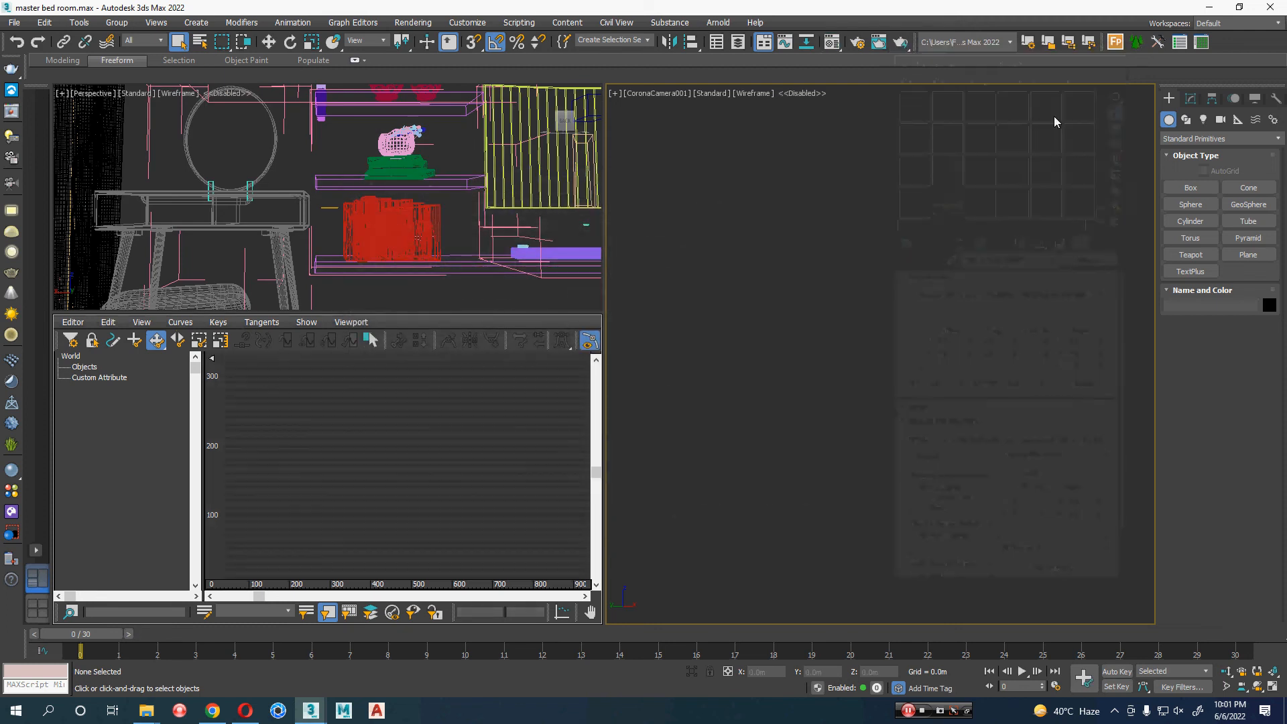
- Change to a single-viewport layout and show the bedroom in a perspective view with Default Shading
{"action": "left_click", "coordinate": [37, 550]}
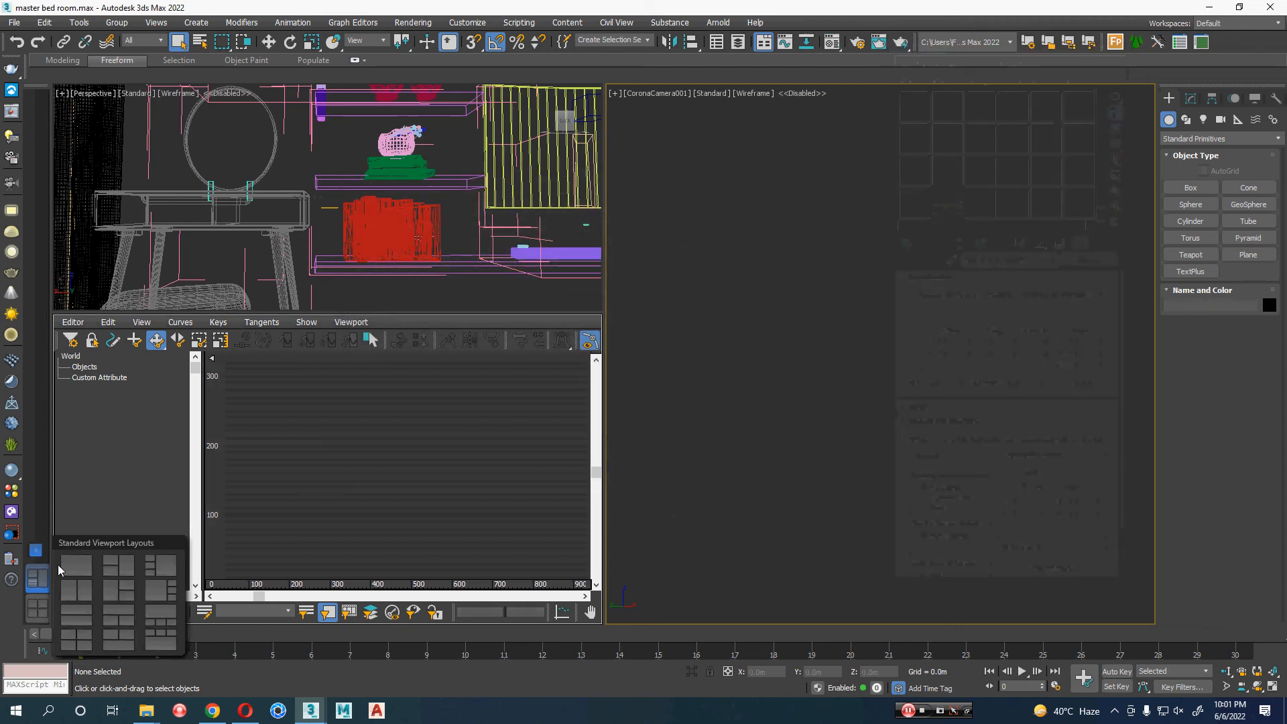
{"action": "left_click", "coordinate": [92, 569]}
{"action": "scroll", "coordinate": [746, 471], "scroll_direction": "down", "scroll_amount": 3}
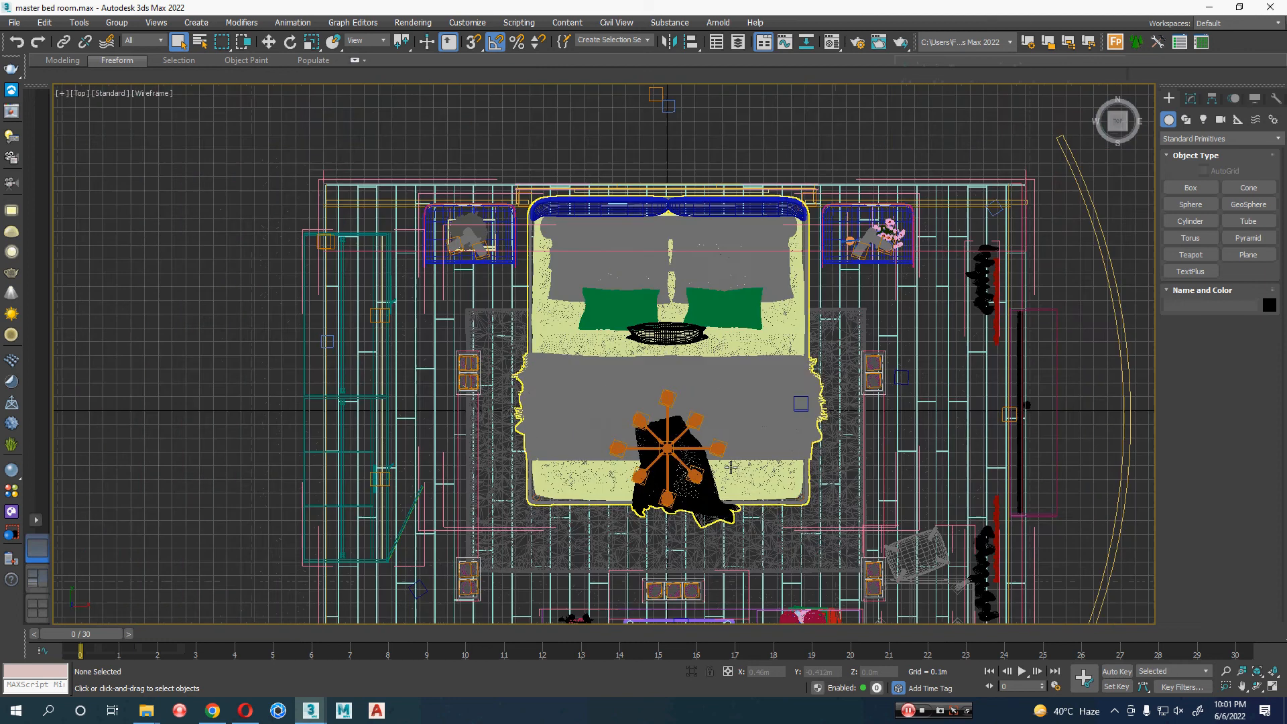
{"action": "scroll", "coordinate": [746, 471], "scroll_direction": "down", "scroll_amount": 3}
{"action": "key", "text": "p"}
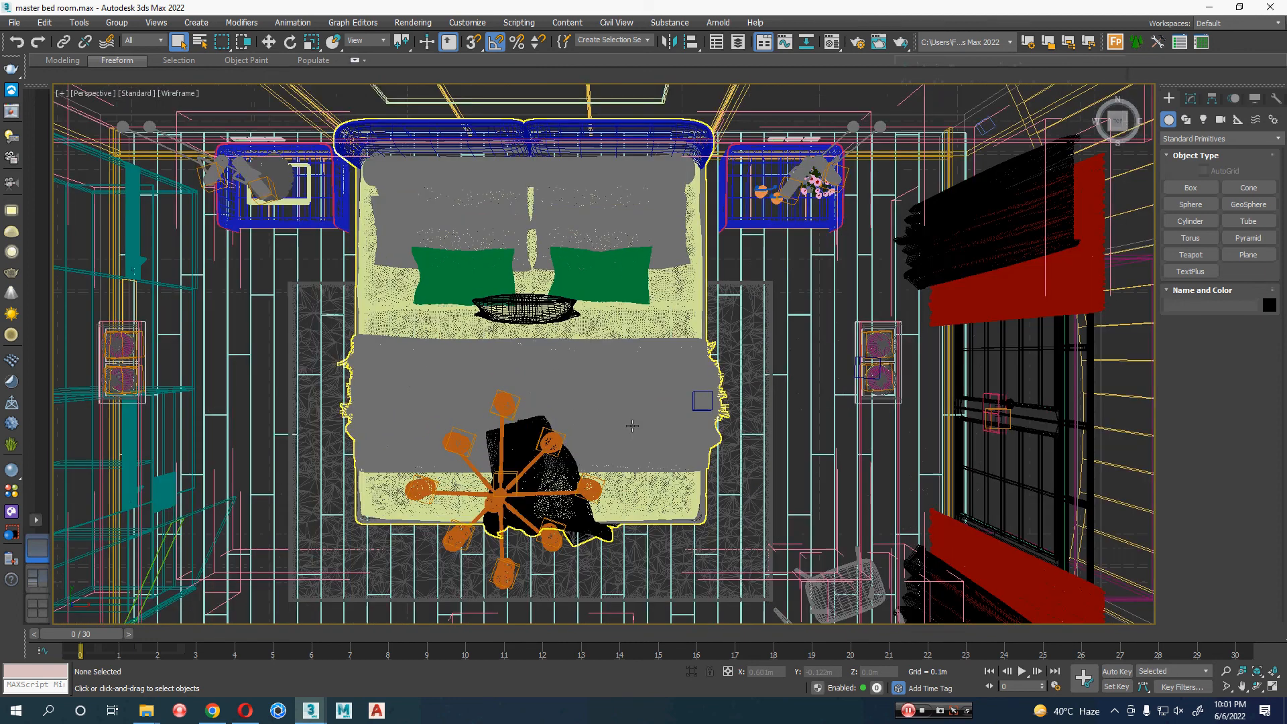
{"action": "scroll", "coordinate": [632, 425], "scroll_direction": "down", "scroll_amount": 4}
{"action": "mouse_move", "coordinate": [632, 426]}
{"action": "middle_mouse_down", "text": "alt"}
{"action": "mouse_move", "coordinate": [648, 285]}
{"action": "mouse_move", "coordinate": [623, 361]}
{"action": "mouse_move", "coordinate": [626, 411]}
{"action": "mouse_move", "coordinate": [655, 374]}
{"action": "mouse_move", "coordinate": [712, 381]}
{"action": "mouse_move", "coordinate": [590, 369]}
{"action": "mouse_move", "coordinate": [686, 378]}
{"action": "middle_mouse_up", "text": "alt"}
{"action": "key", "text": "F3"}
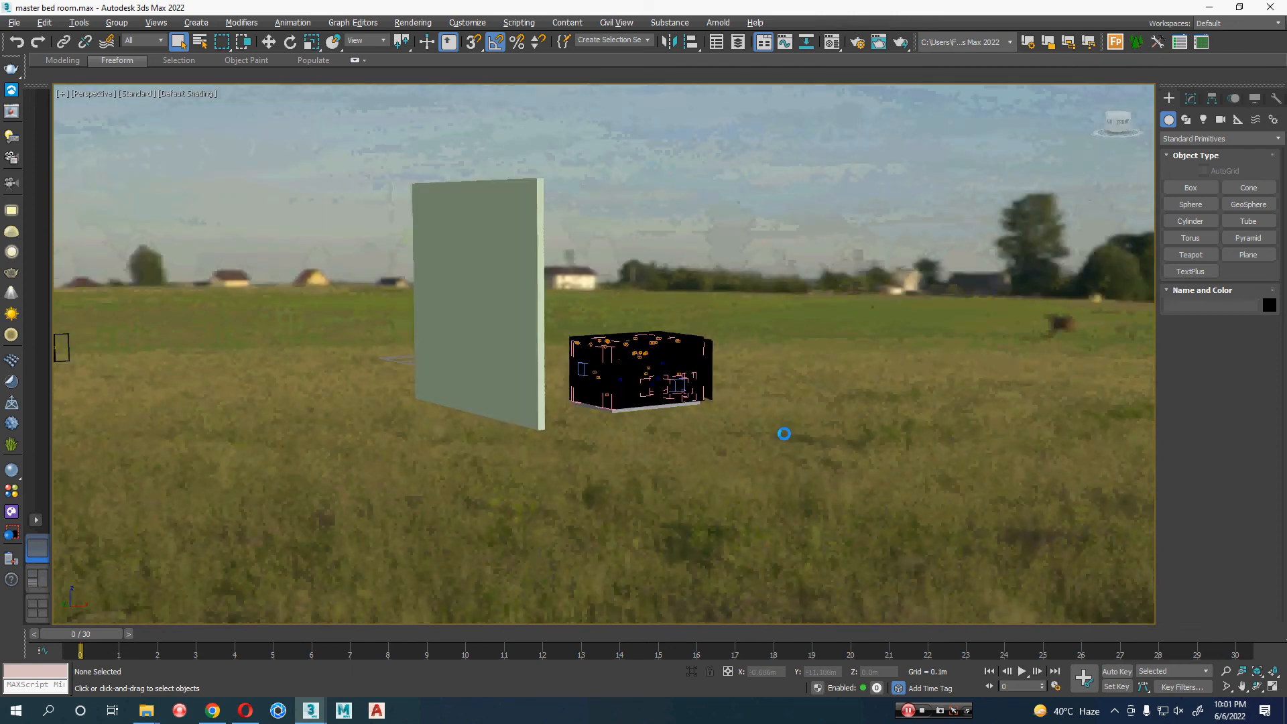
- Set the viewport background to the customized user interface solid color for all views in the active layout
{"action": "key", "text": "alt+b"}
{"action": "left_click", "coordinate": [562, 265]}
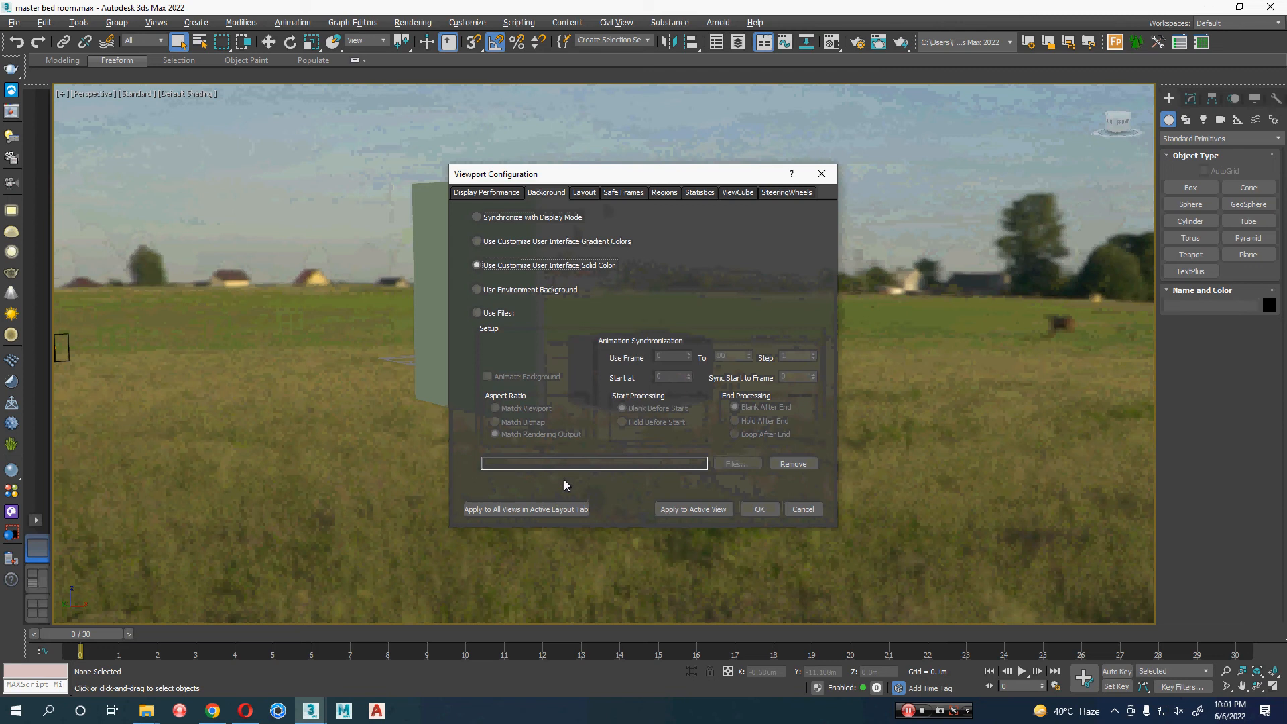
{"action": "left_click", "coordinate": [570, 509]}
{"action": "left_click", "coordinate": [760, 509]}
{"action": "middle_click_drag", "start_coordinate": [813, 434], "coordinate": [816, 443]}
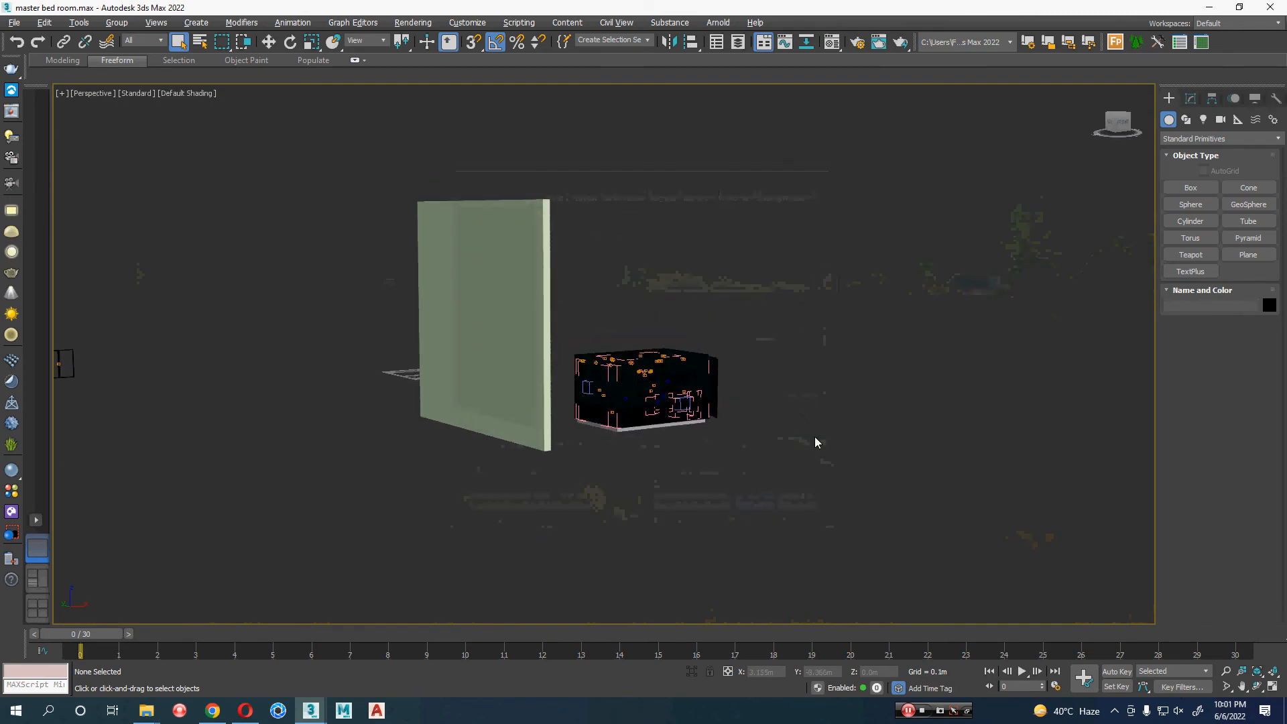
- Clear the environment map from the scene's background in Environment and Effects
{"action": "key", "text": "8"}
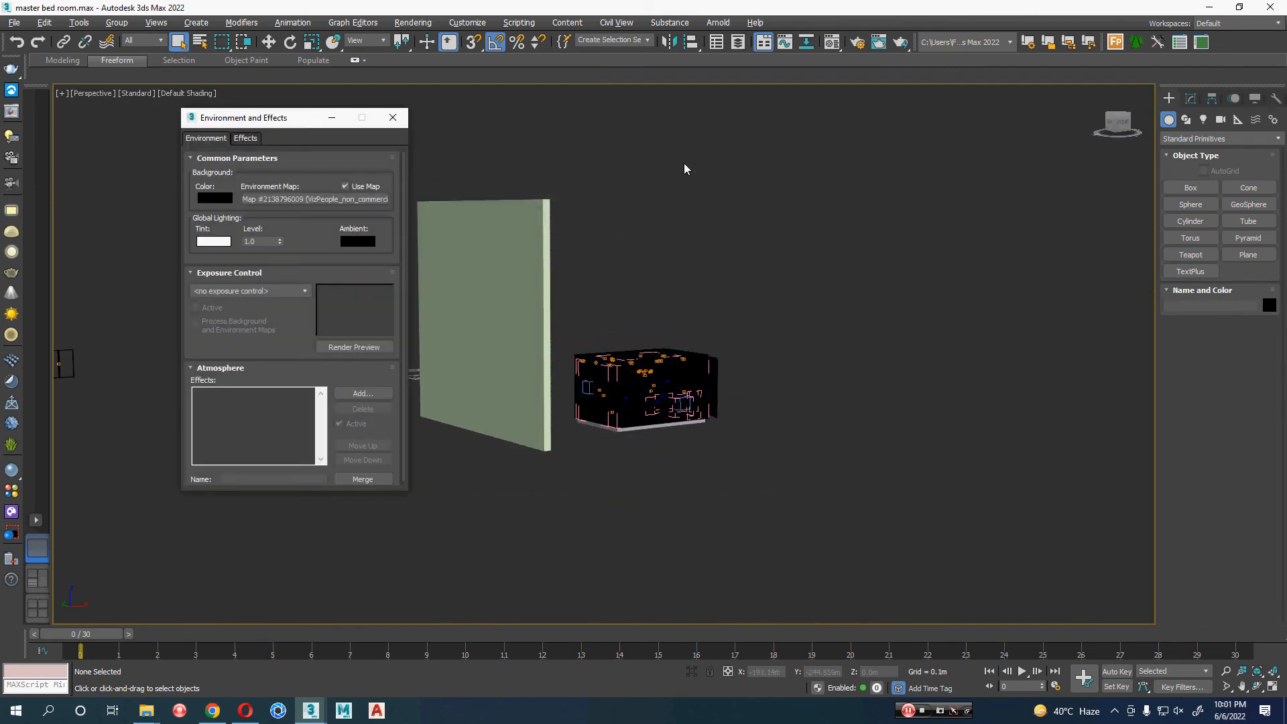
{"action": "right_click", "coordinate": [379, 205]}
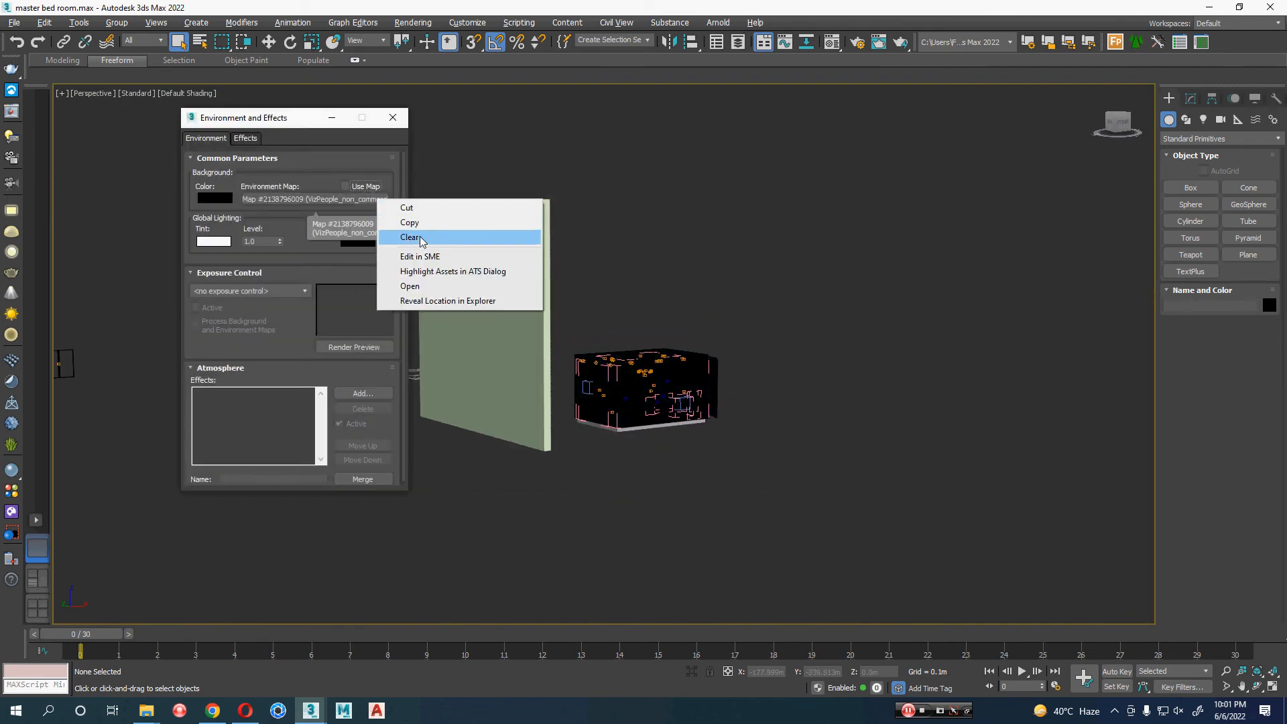
{"action": "left_click", "coordinate": [429, 236]}
{"action": "left_click", "coordinate": [393, 118]}
- Delete the large green panel standing beside the room and try to select the flat floor-plan lines
{"action": "left_click", "coordinate": [536, 228]}
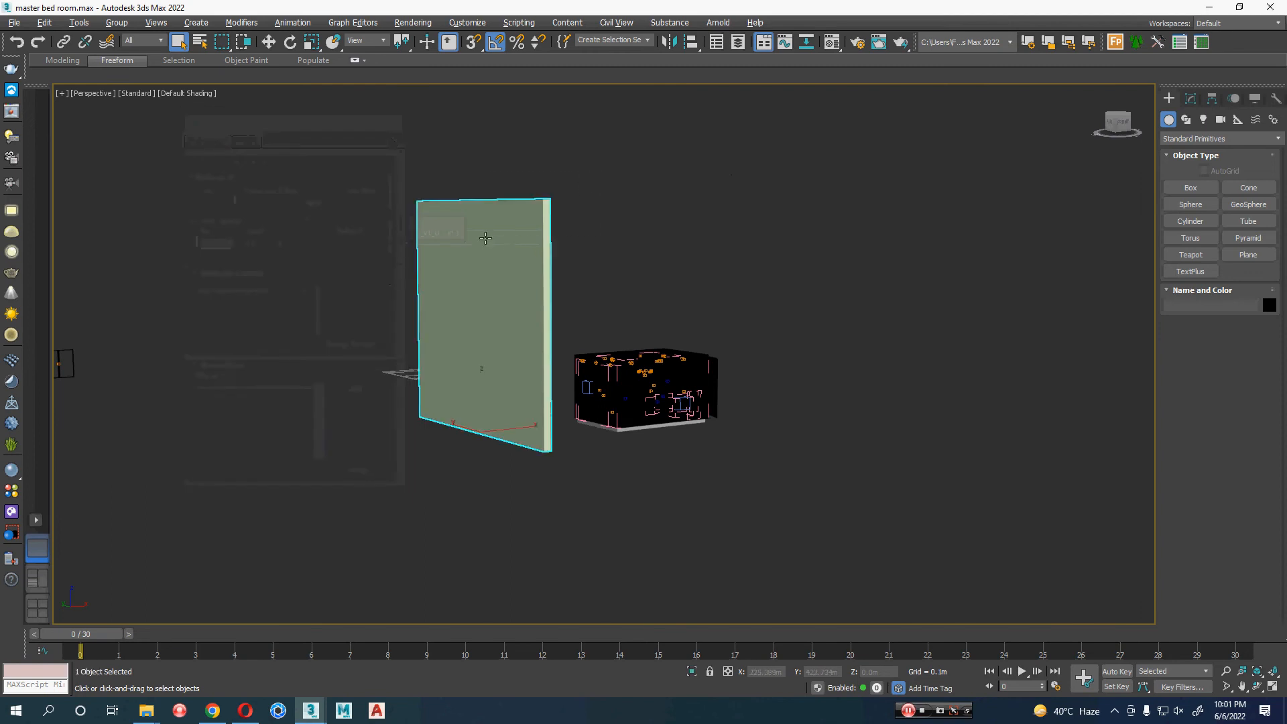
{"action": "key", "text": "Delete"}
{"action": "scroll", "coordinate": [550, 343], "scroll_direction": "up", "scroll_amount": 5}
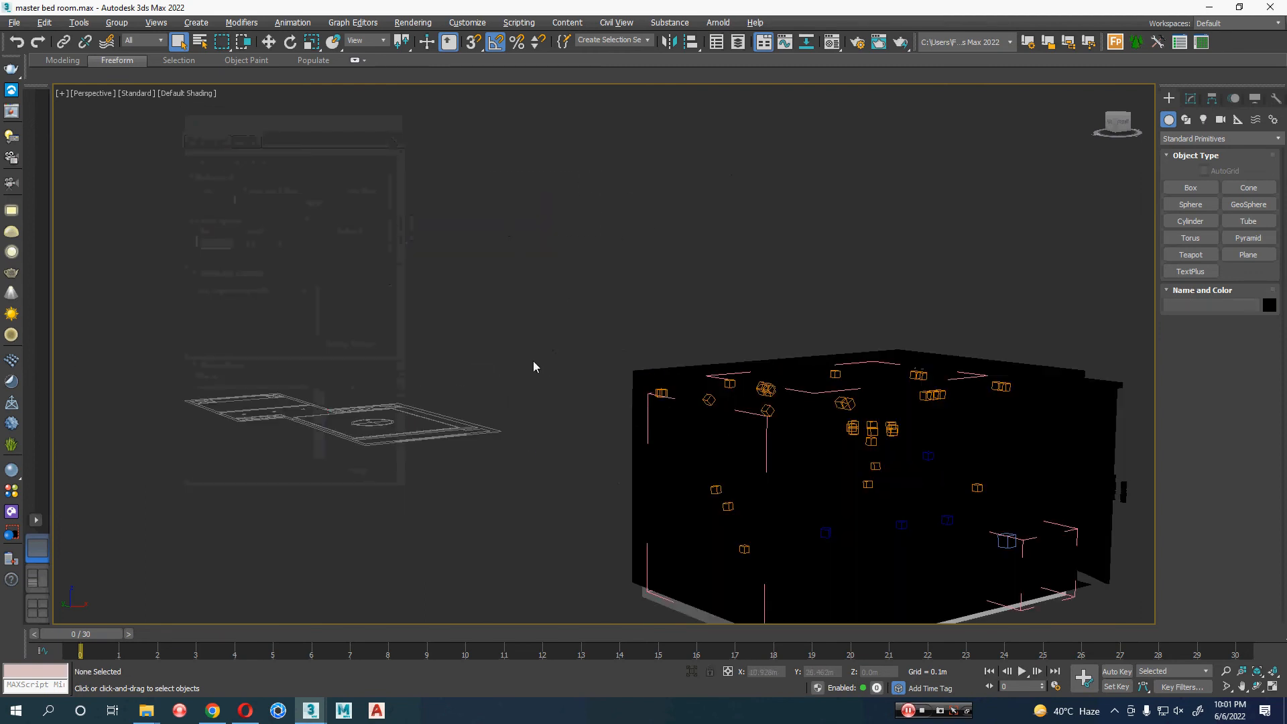
{"action": "left_click_drag", "start_coordinate": [804, 148], "coordinate": [102, 489]}
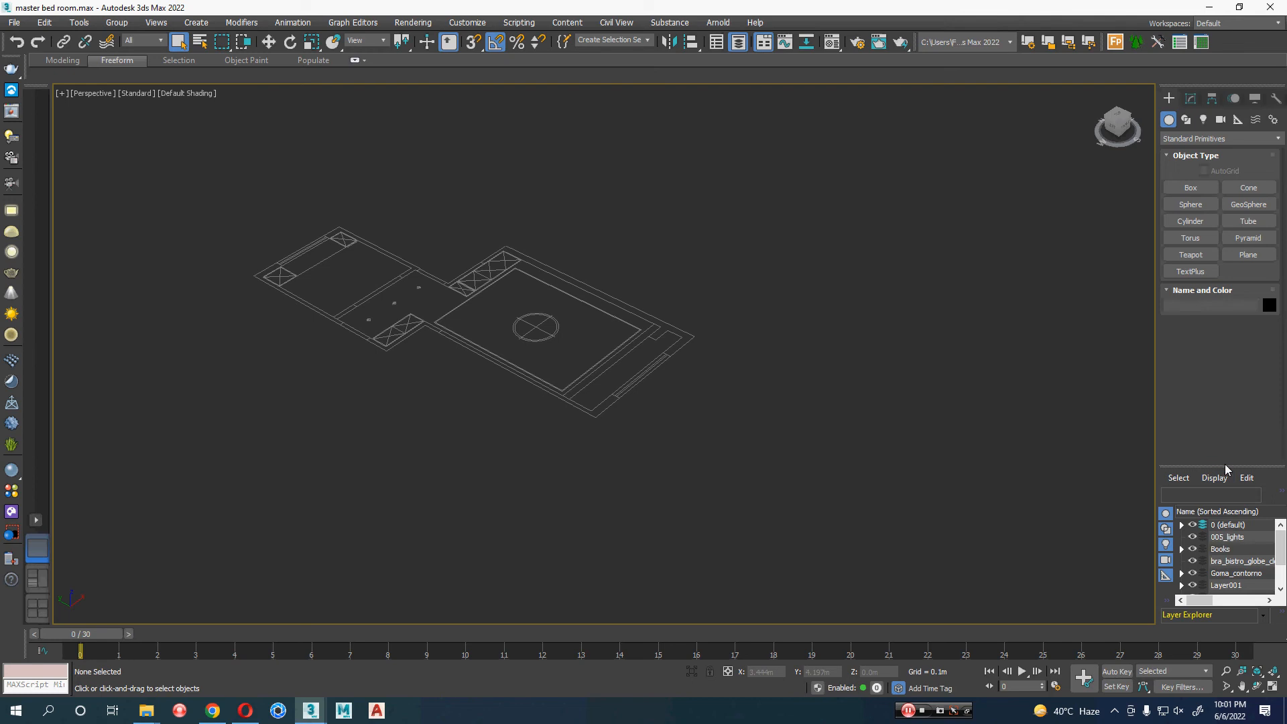
- Float the Layer Explorer as an enlarged window, check the 0 (default) layer's visibility, and hide the 005_lights layer
{"action": "left_click_drag", "start_coordinate": [1226, 469], "coordinate": [861, 132]}
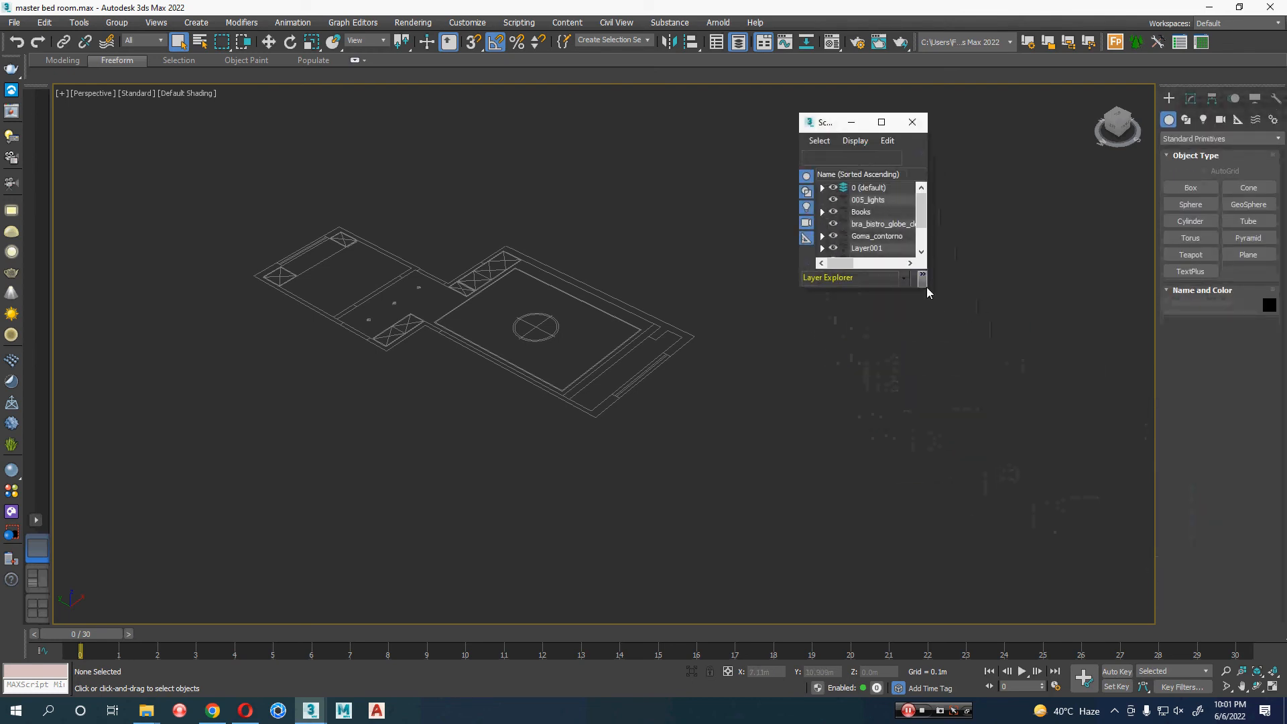
{"action": "left_click_drag", "start_coordinate": [926, 288], "coordinate": [1134, 543]}
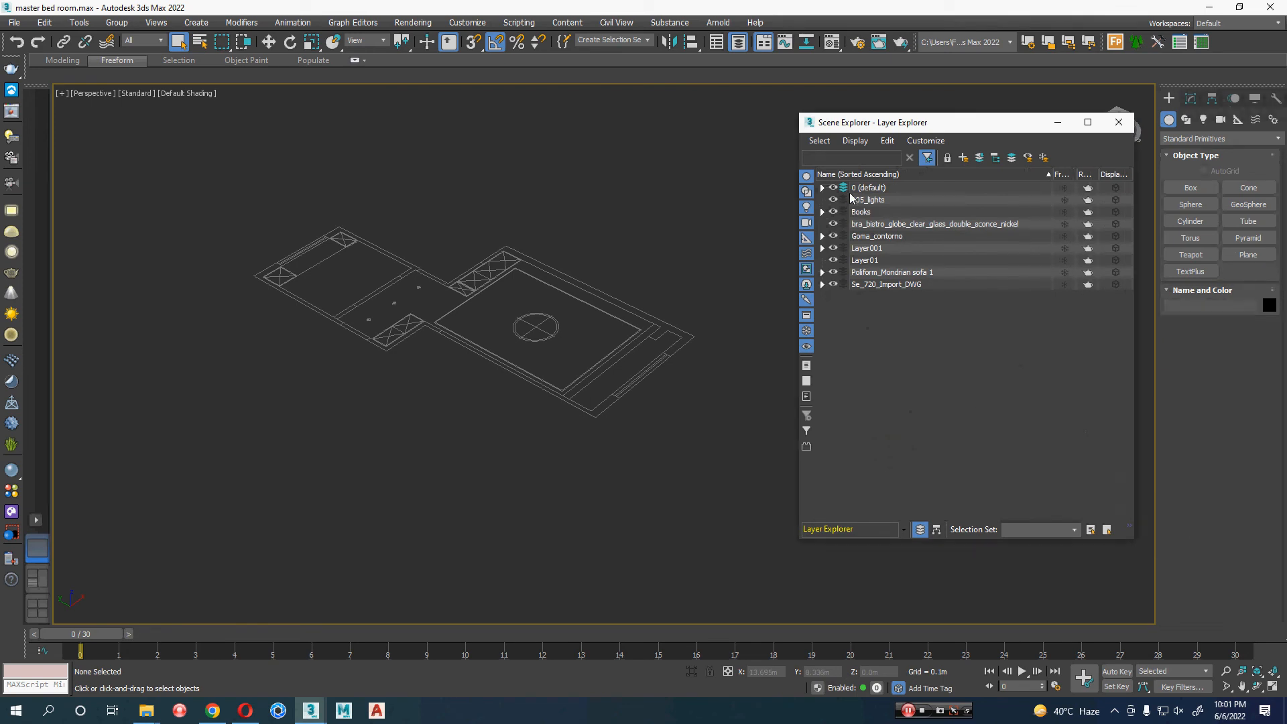
{"action": "left_click", "coordinate": [831, 188]}
{"action": "left_click", "coordinate": [831, 188]}
{"action": "left_click", "coordinate": [832, 199]}
{"action": "left_click", "coordinate": [832, 199]}
{"action": "left_click", "coordinate": [832, 200]}
{"action": "left_click", "coordinate": [832, 200]}
{"action": "left_click", "coordinate": [833, 199]}
- Toggle Goma_contorno, Layer001, Layer01 and Poliform_Mondrian sofa 1 off and on to identify the floor plan's layer, and hide Se_720_Import_DWG
{"action": "left_click", "coordinate": [834, 236]}
{"action": "left_click", "coordinate": [833, 236]}
{"action": "left_click", "coordinate": [833, 248]}
{"action": "left_click", "coordinate": [834, 248]}
{"action": "left_click", "coordinate": [833, 260]}
{"action": "left_click", "coordinate": [833, 260]}
{"action": "left_click", "coordinate": [834, 272]}
{"action": "left_click", "coordinate": [834, 273]}
{"action": "left_click", "coordinate": [833, 284]}
{"action": "left_click", "coordinate": [833, 285]}
{"action": "left_click", "coordinate": [833, 284]}
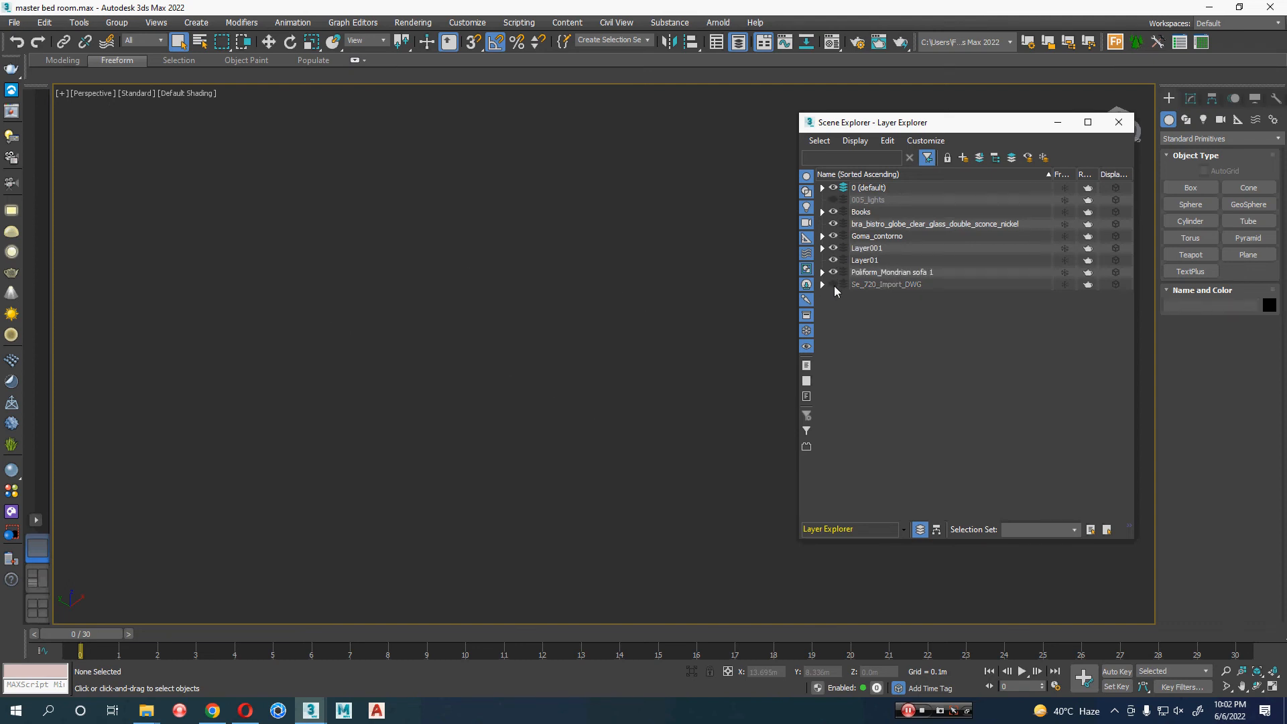
{"action": "left_click", "coordinate": [834, 284]}
{"action": "left_click", "coordinate": [833, 284]}
- Delete the stray window frame and its light standing far away from the room
{"action": "scroll", "coordinate": [544, 429], "scroll_direction": "down", "scroll_amount": 6}
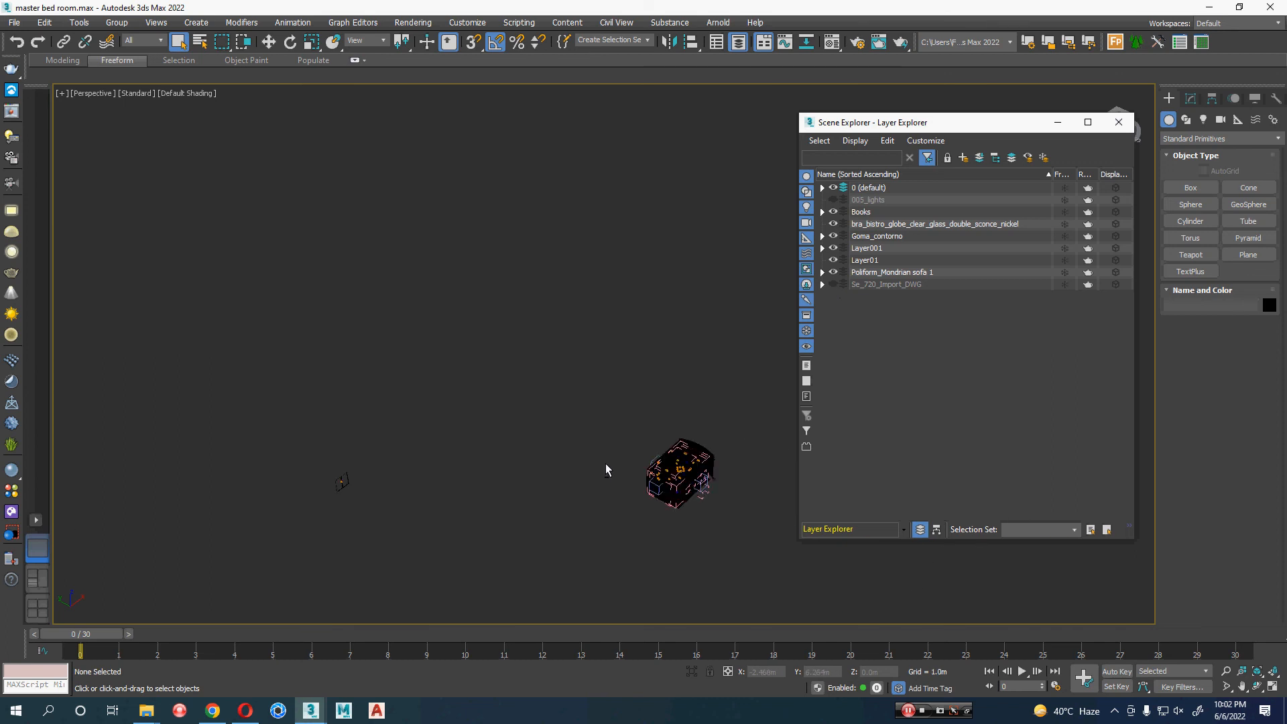
{"action": "scroll", "coordinate": [350, 393], "scroll_direction": "up", "scroll_amount": 6}
{"action": "left_click_drag", "start_coordinate": [388, 351], "coordinate": [245, 444]}
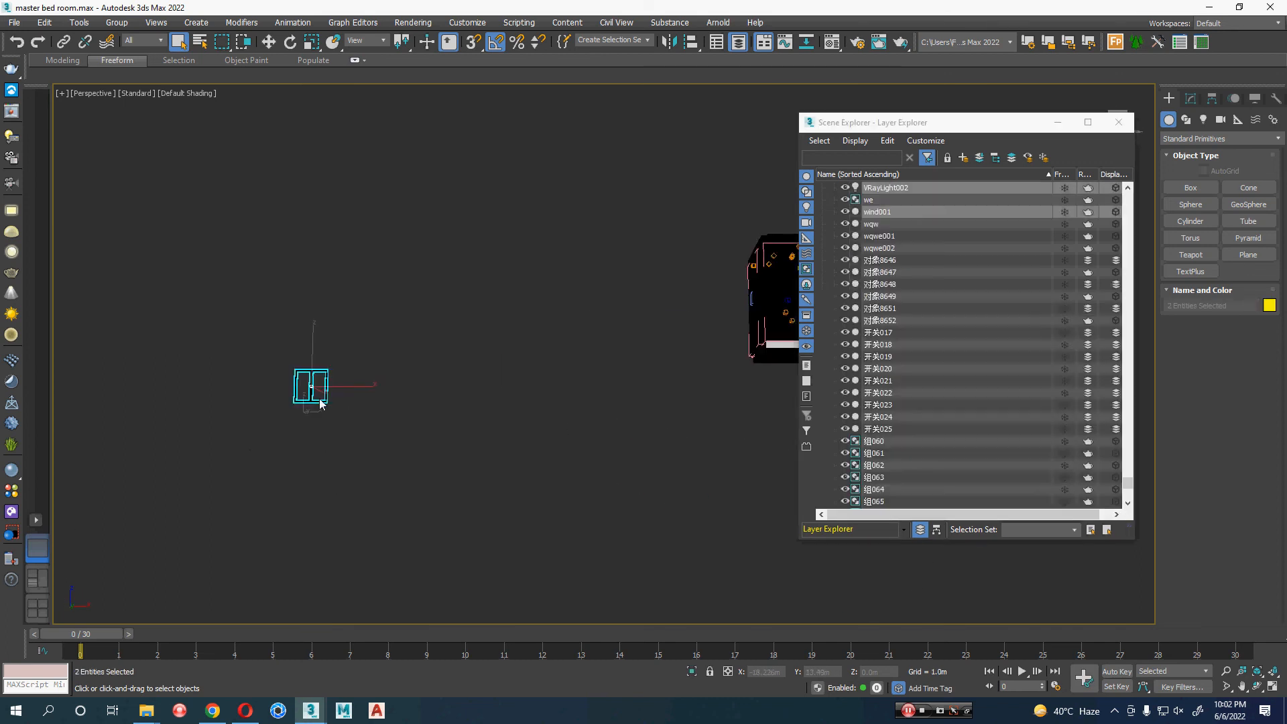
{"action": "key", "text": "z"}
{"action": "middle_click_drag", "start_coordinate": [320, 403], "coordinate": [598, 469], "text": "alt"}
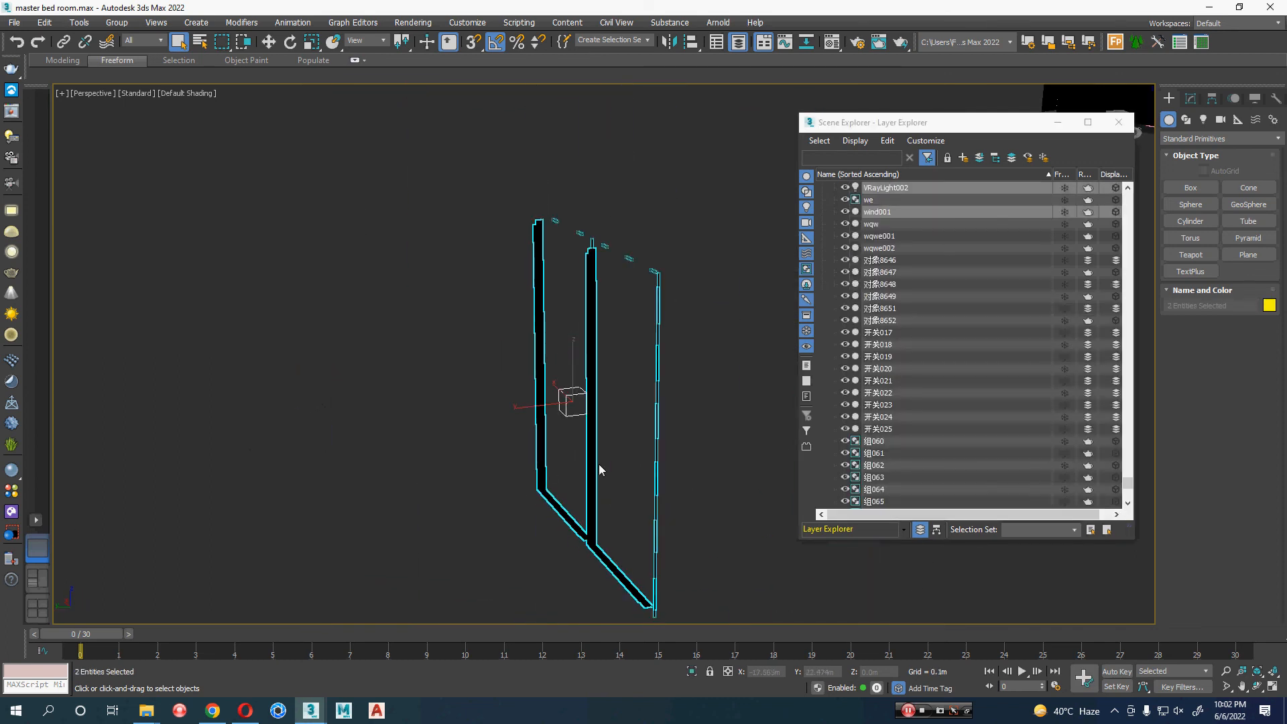
{"action": "left_click", "coordinate": [564, 390]}
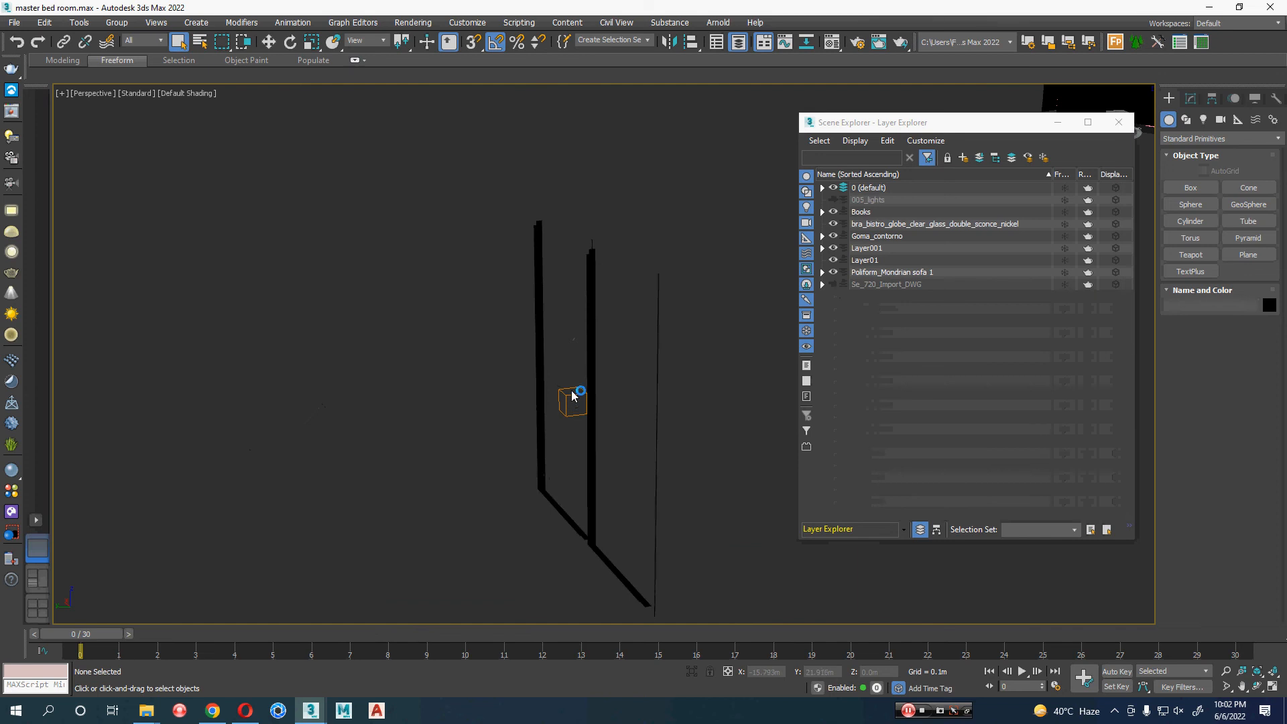
{"action": "left_click_drag", "start_coordinate": [730, 178], "coordinate": [629, 345]}
{"action": "key", "text": "Delete"}
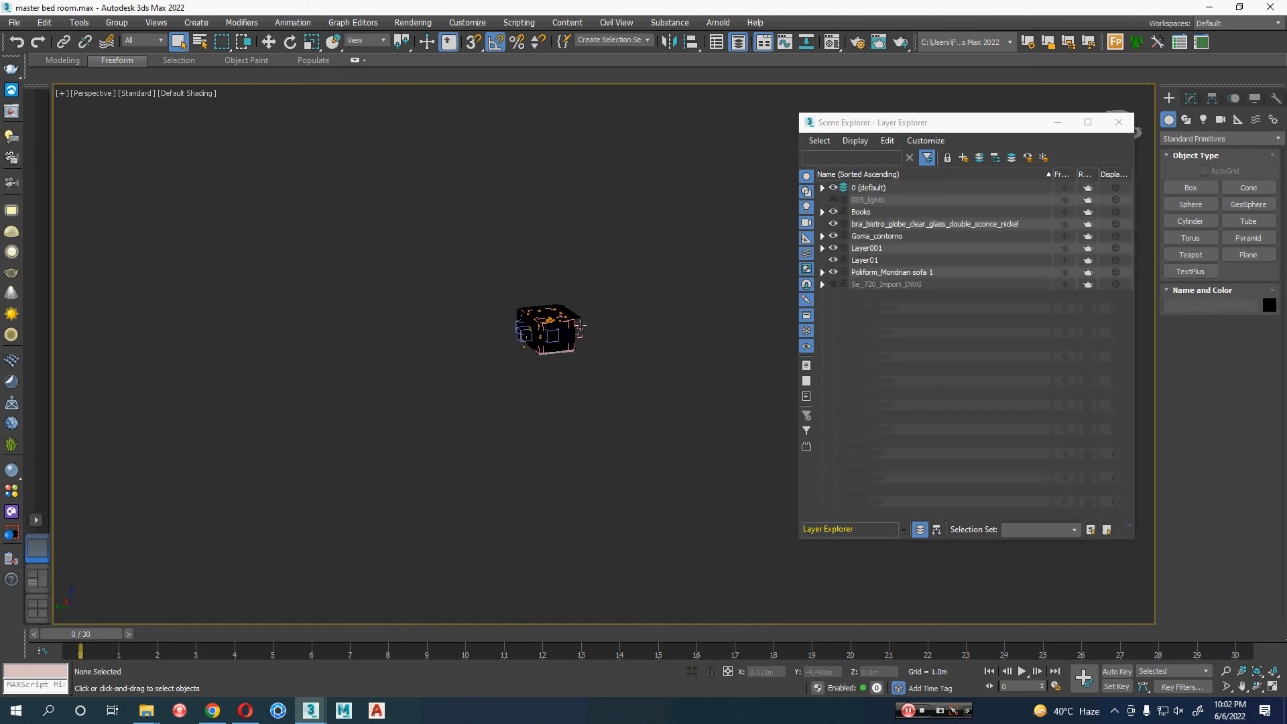
- Select every object in the scene and set the production renderer to V-Ray 5, update 2.2
{"action": "key", "text": "ctrl+a"}
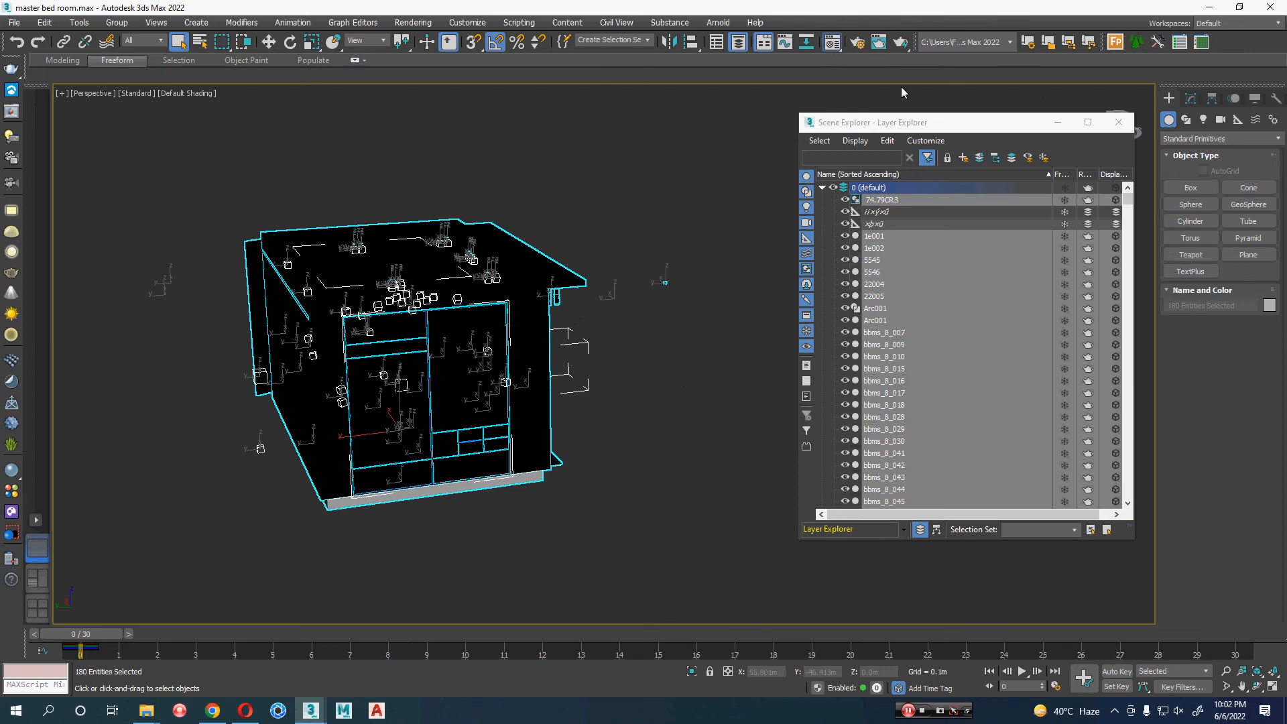
{"action": "key", "text": "m"}
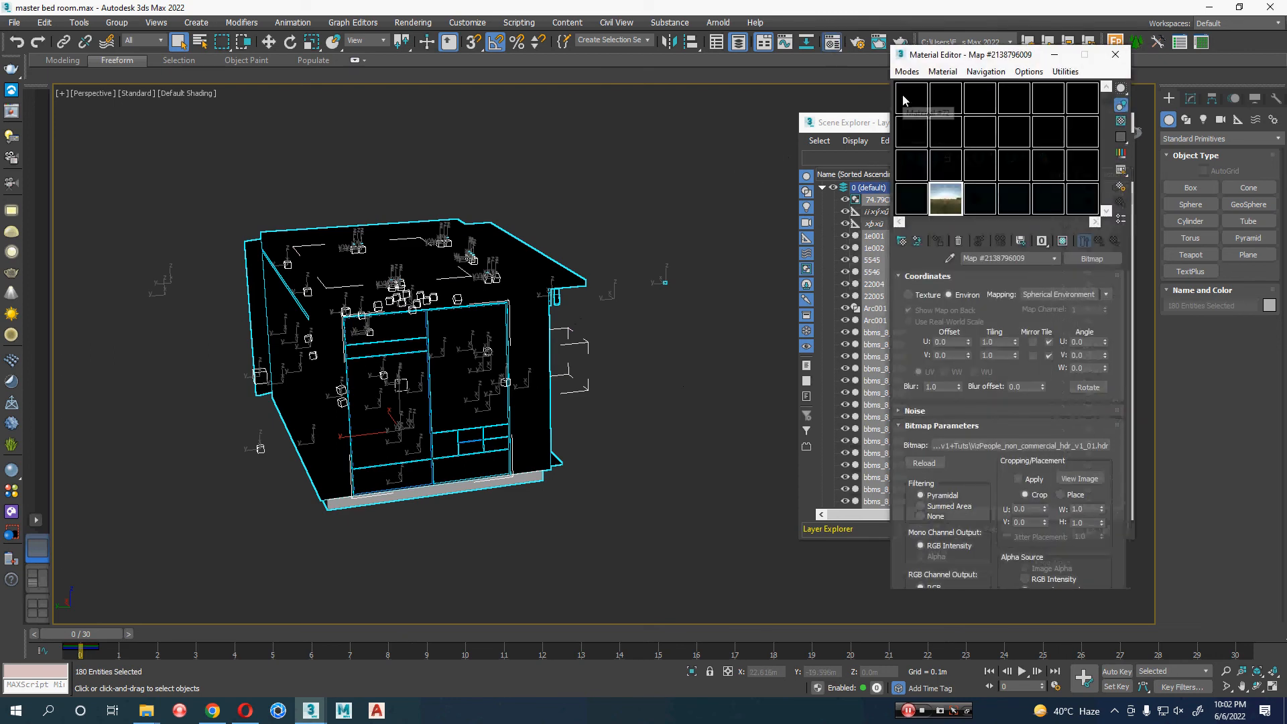
{"action": "left_click", "coordinate": [857, 42]}
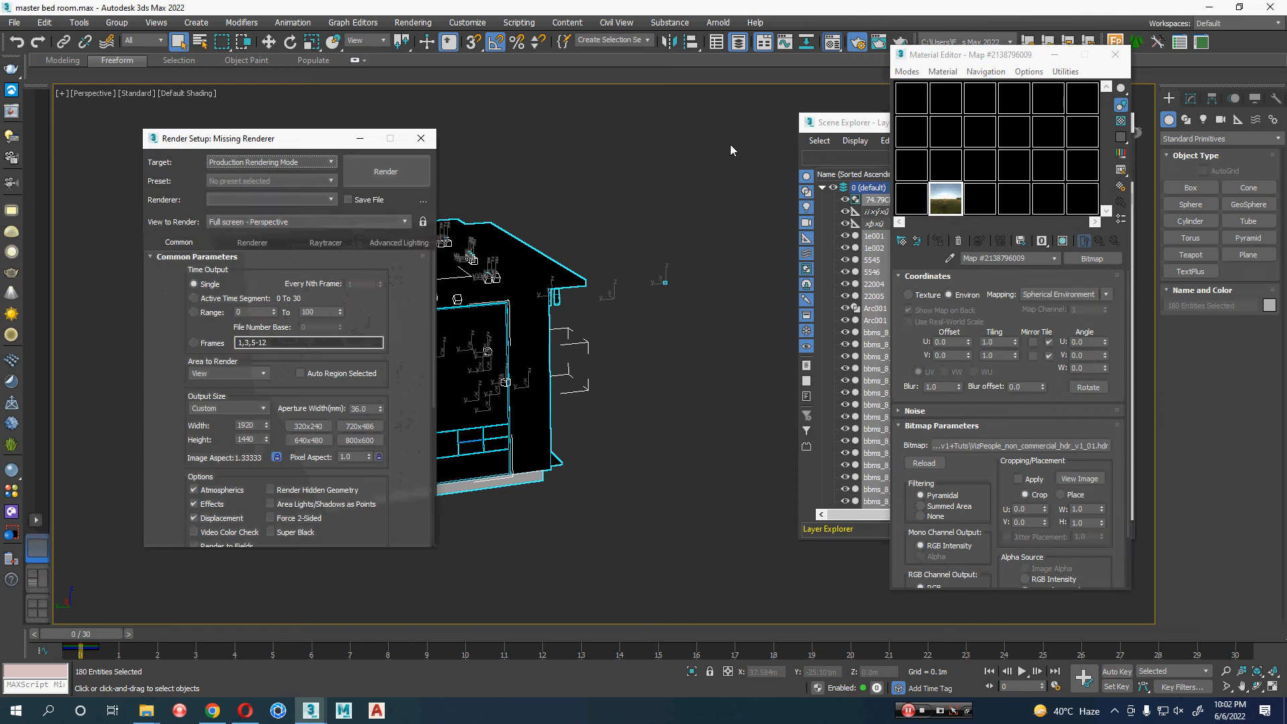
{"action": "left_click", "coordinate": [304, 196]}
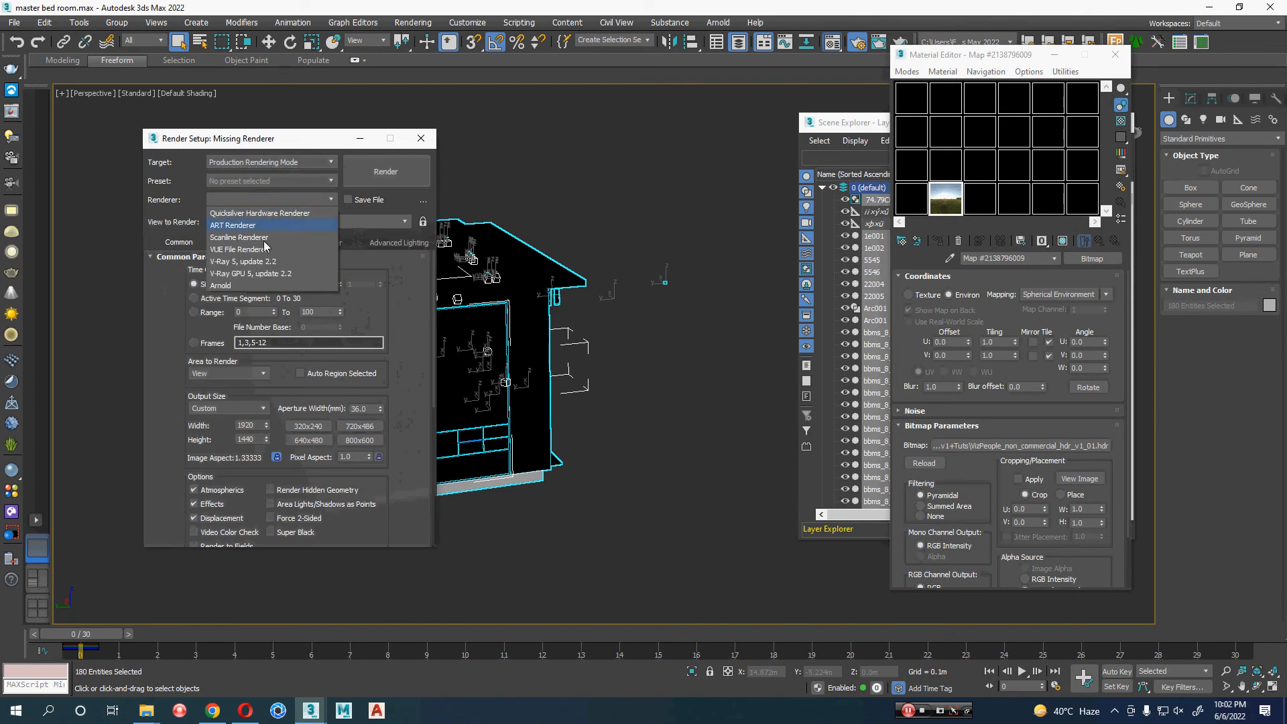
{"action": "left_click", "coordinate": [238, 261]}
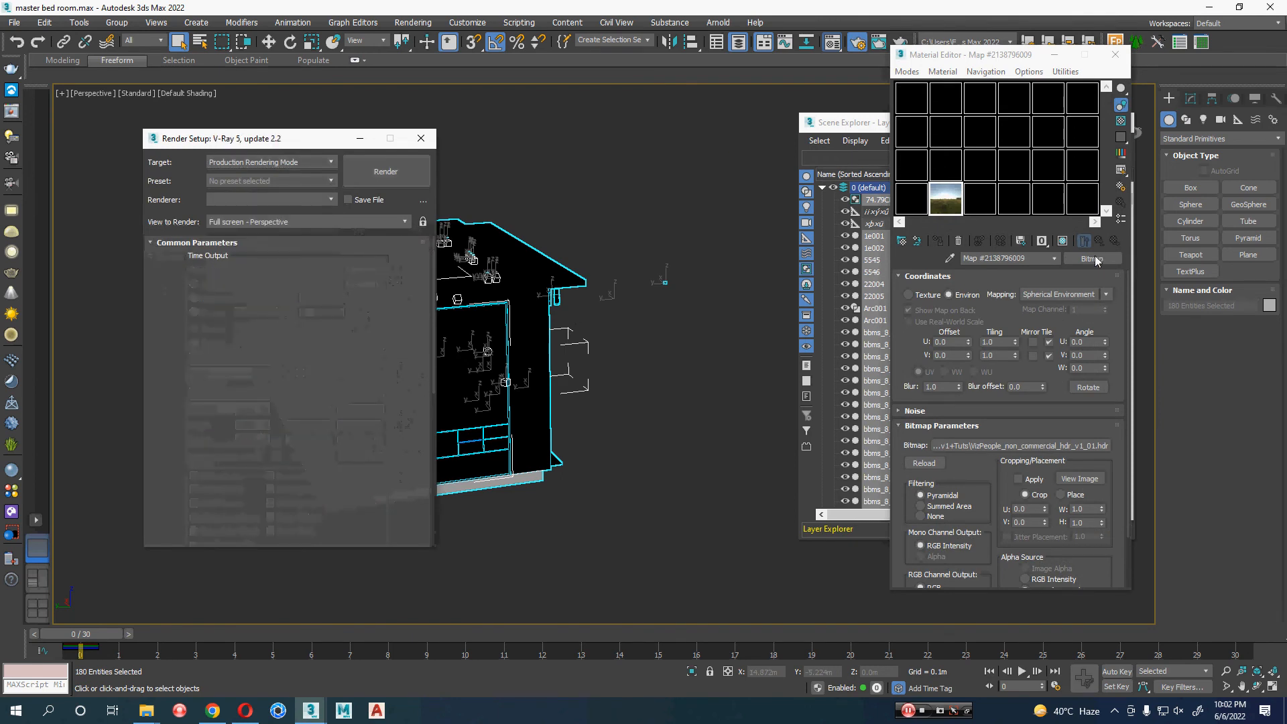
- Change the first sample slot's missing material to VRayMtl, assign it to all selected objects, and close the open windows
{"action": "left_click", "coordinate": [971, 107]}
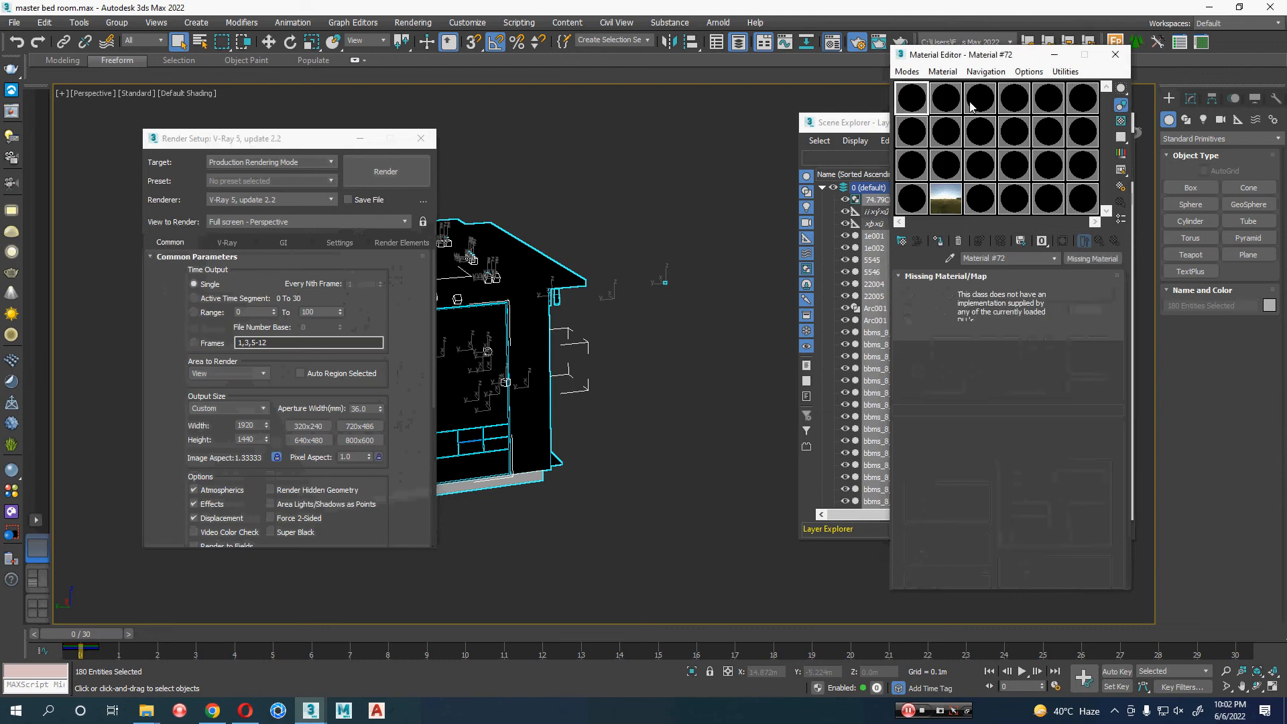
{"action": "left_click", "coordinate": [1099, 259]}
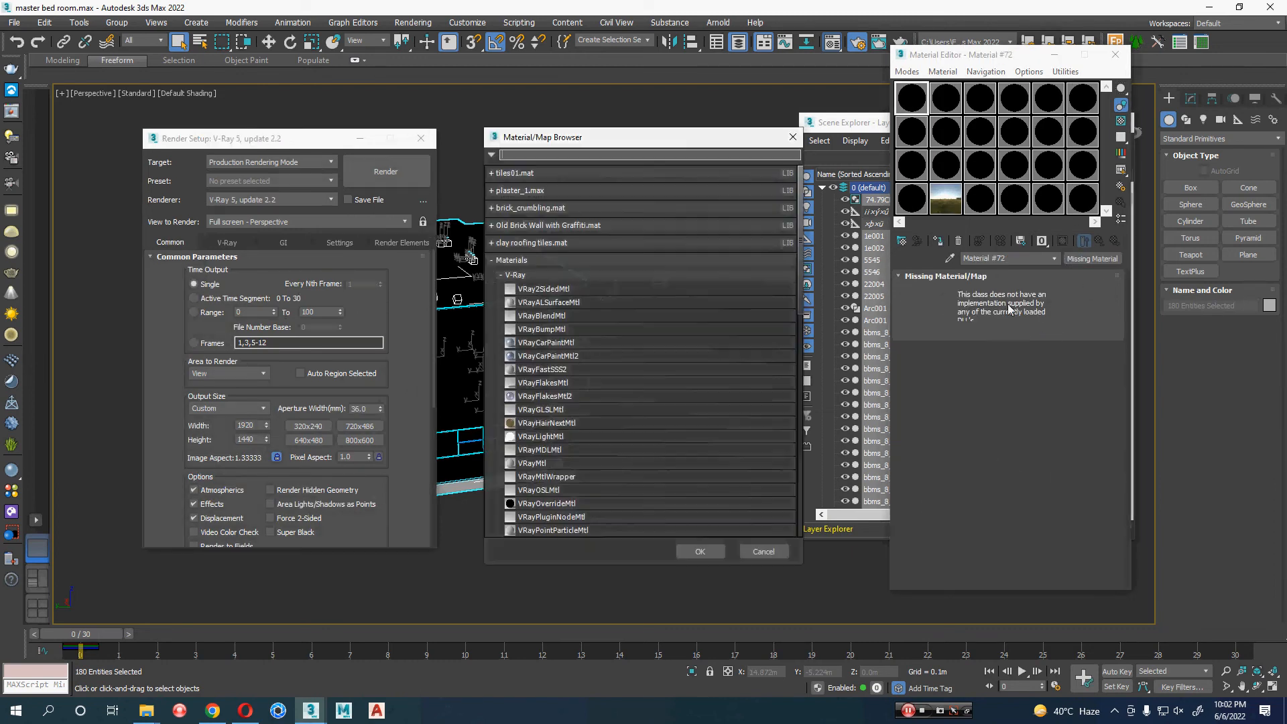
{"action": "left_click", "coordinate": [544, 464]}
{"action": "left_click", "coordinate": [699, 551]}
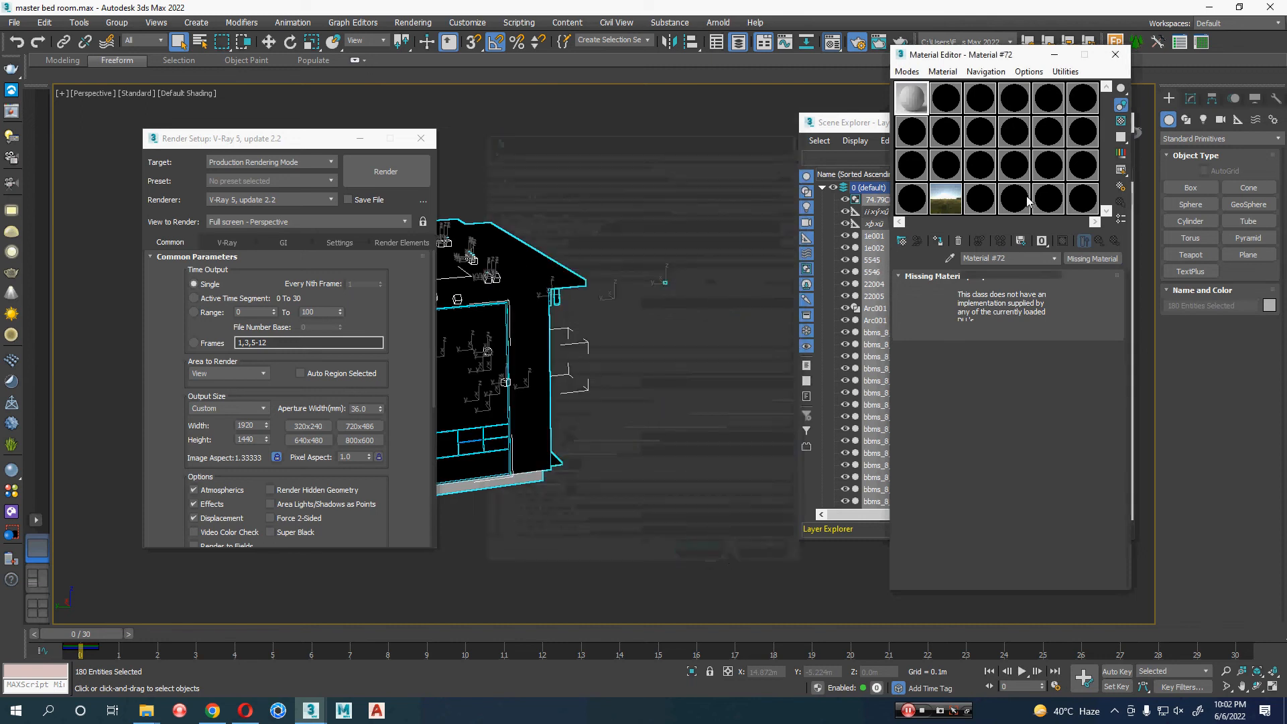
{"action": "left_click", "coordinate": [938, 240]}
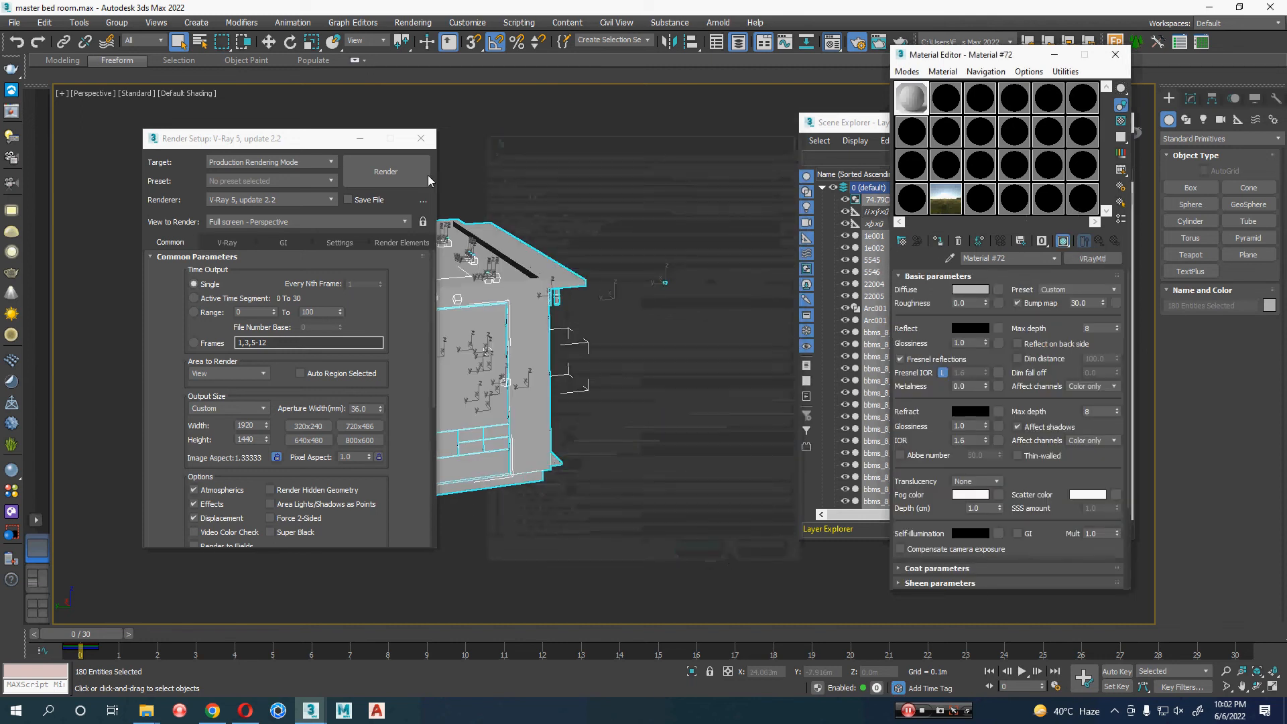
{"action": "left_click", "coordinate": [418, 139]}
{"action": "left_click", "coordinate": [1115, 54]}
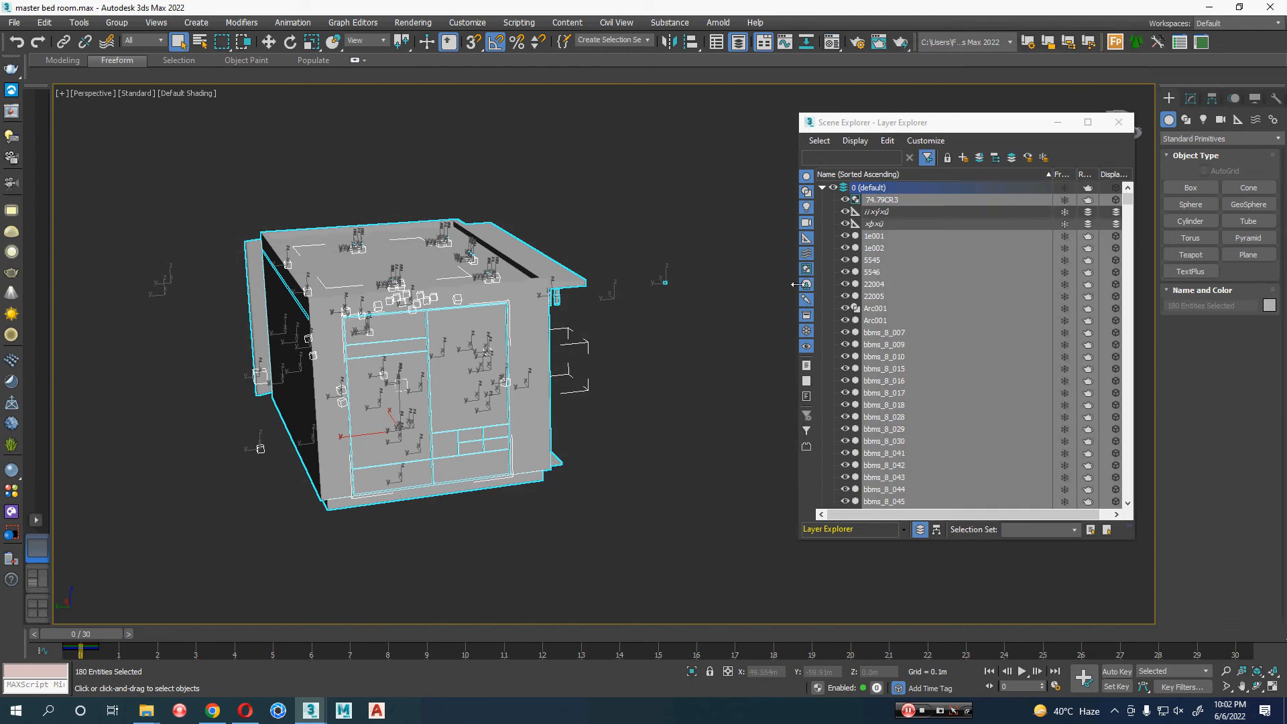
{"action": "left_click", "coordinate": [1118, 122]}
{"action": "left_click", "coordinate": [684, 339]}
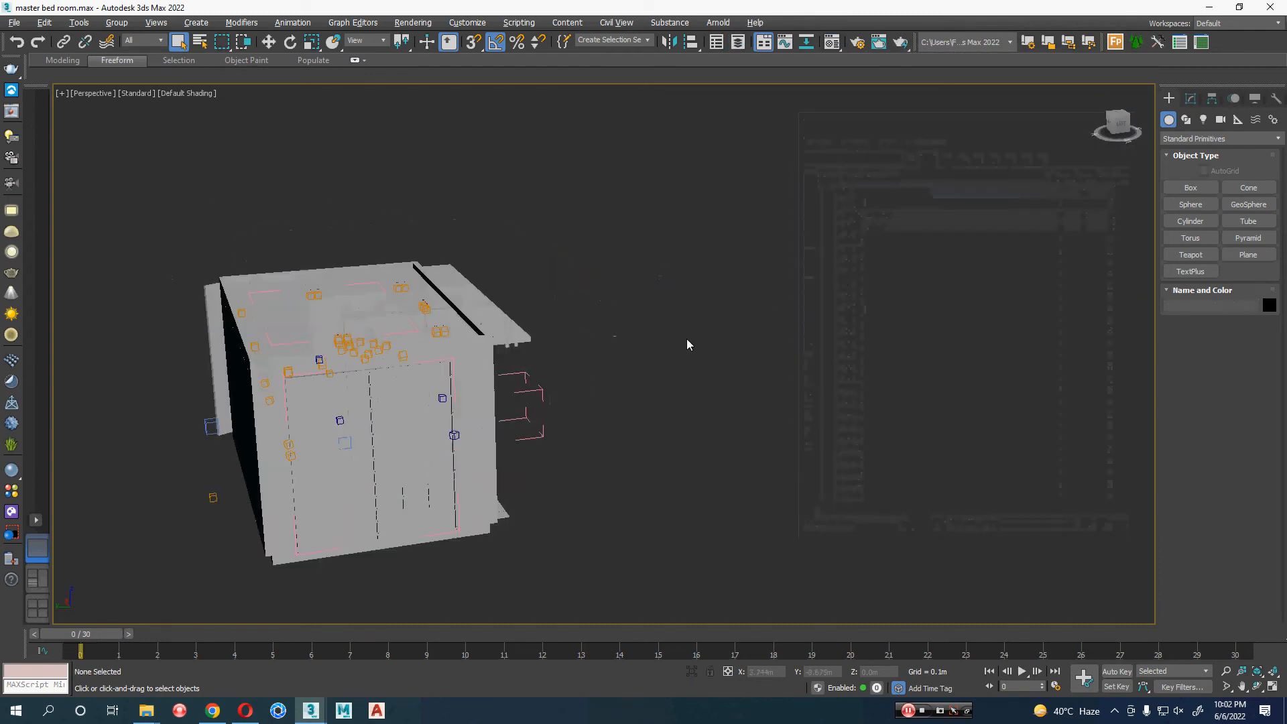
- Delete the stray line object lying far away from the room and reframe the scene
{"action": "scroll", "coordinate": [609, 349], "scroll_direction": "down", "scroll_amount": 5}
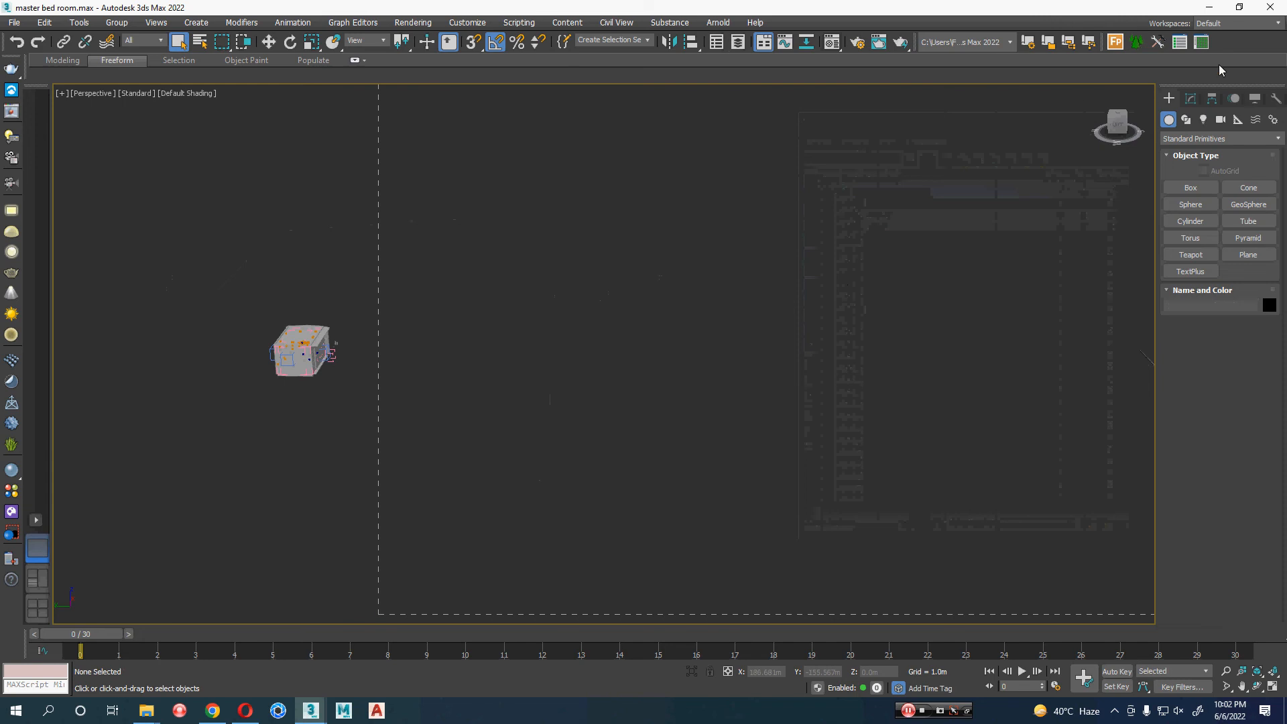
{"action": "left_click", "coordinate": [1148, 358]}
{"action": "middle_click_drag", "start_coordinate": [1108, 363], "coordinate": [917, 396]}
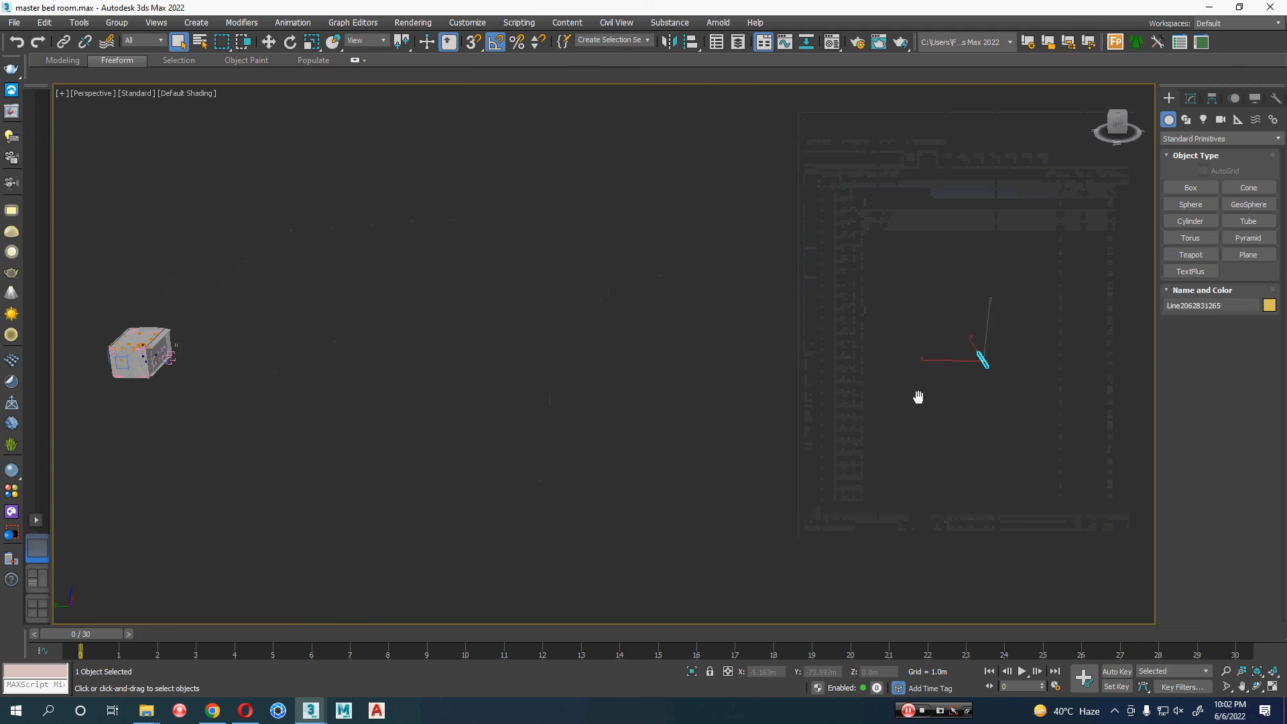
{"action": "left_click", "coordinate": [978, 402]}
{"action": "key", "text": "z"}
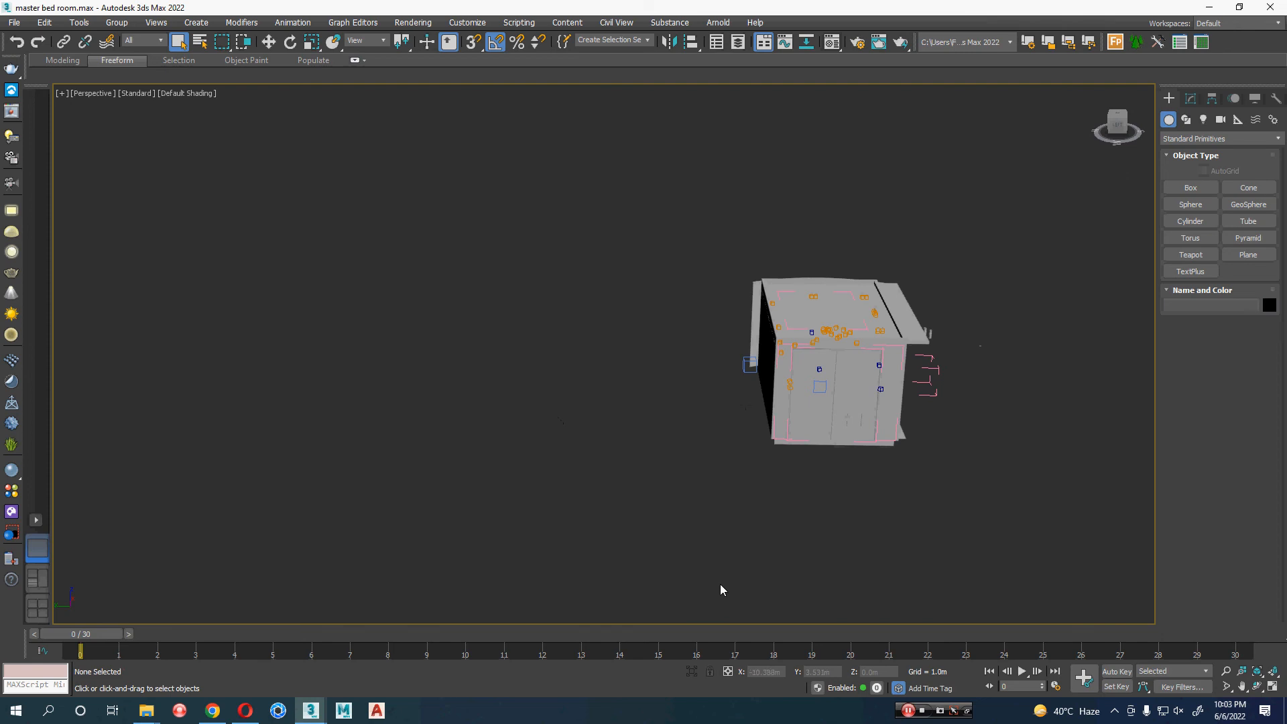
- Delete the small blue marker object standing just outside the room's wall
{"action": "left_click_drag", "start_coordinate": [733, 614], "coordinate": [3, 25]}
{"action": "left_click", "coordinate": [738, 373]}
{"action": "key", "text": "Delete"}
{"action": "middle_click_drag", "start_coordinate": [754, 424], "coordinate": [754, 426]}
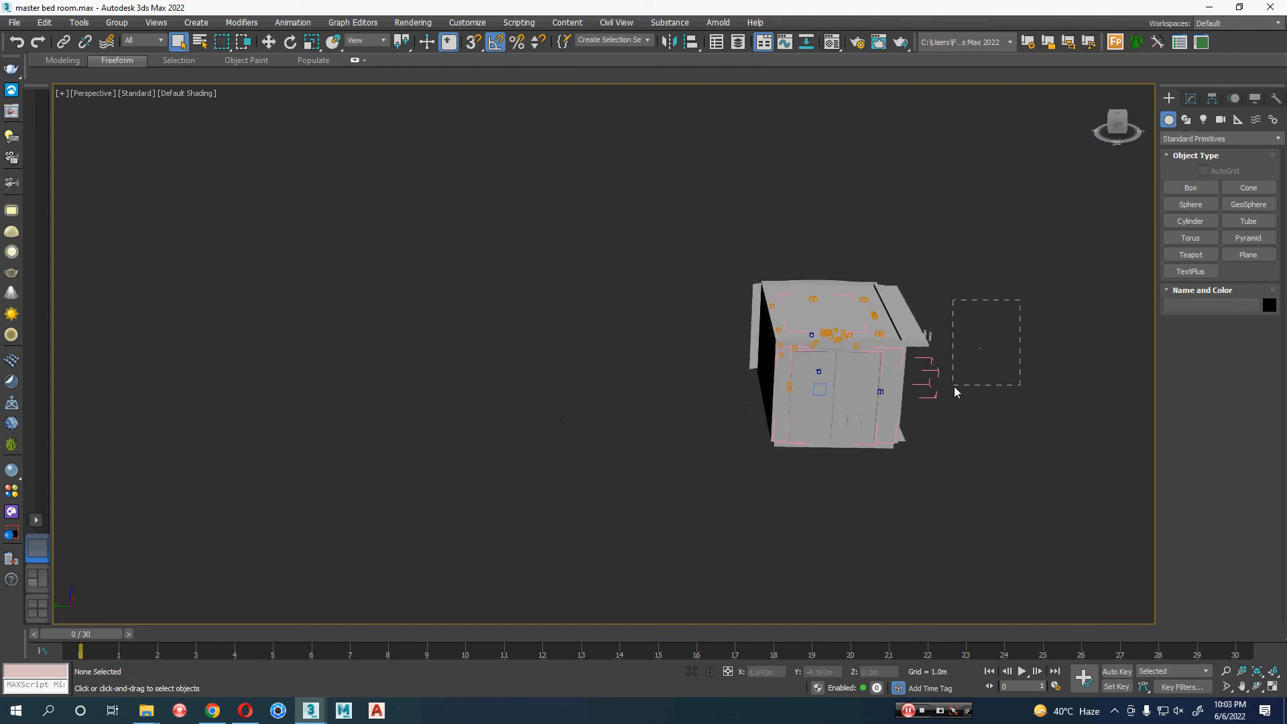
- Delete the stray Modern wardrobe37 piece floating outside the room
{"action": "left_click_drag", "start_coordinate": [954, 386], "coordinate": [956, 387]}
{"action": "key", "text": "z"}
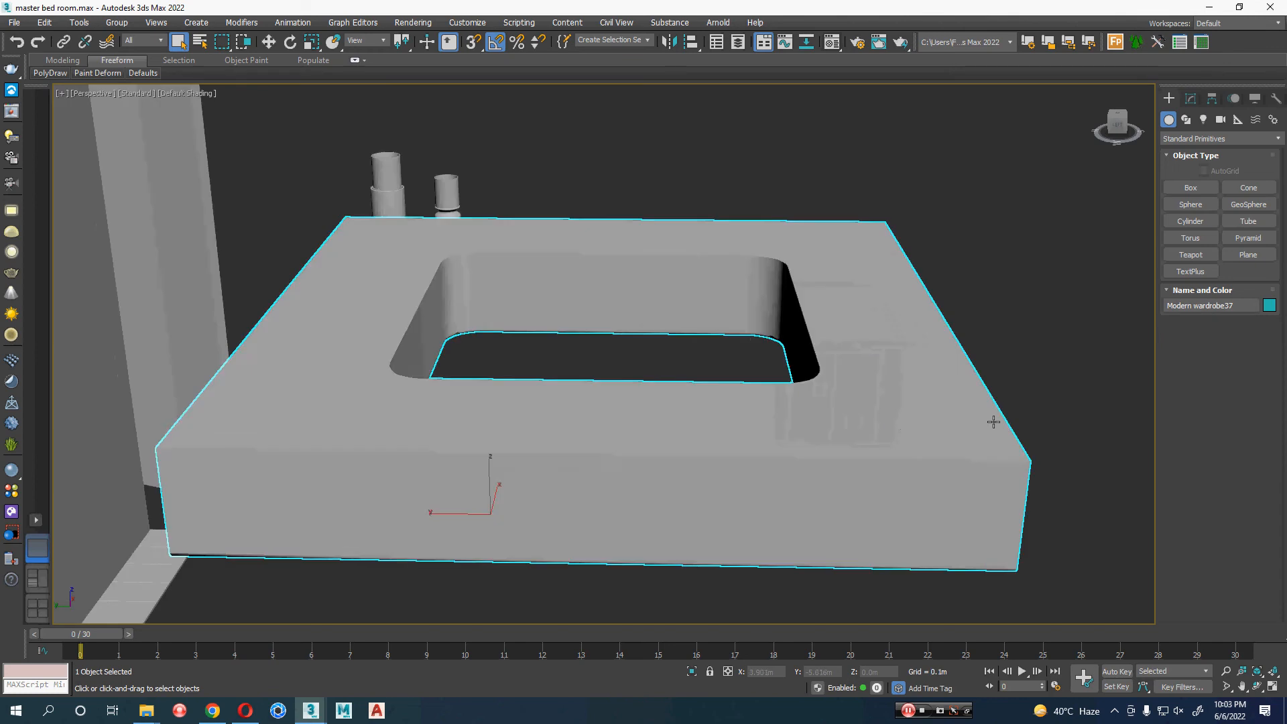
{"action": "scroll", "coordinate": [927, 425], "scroll_direction": "down", "scroll_amount": 5}
{"action": "middle_click_drag", "start_coordinate": [927, 425], "coordinate": [896, 418], "text": "alt"}
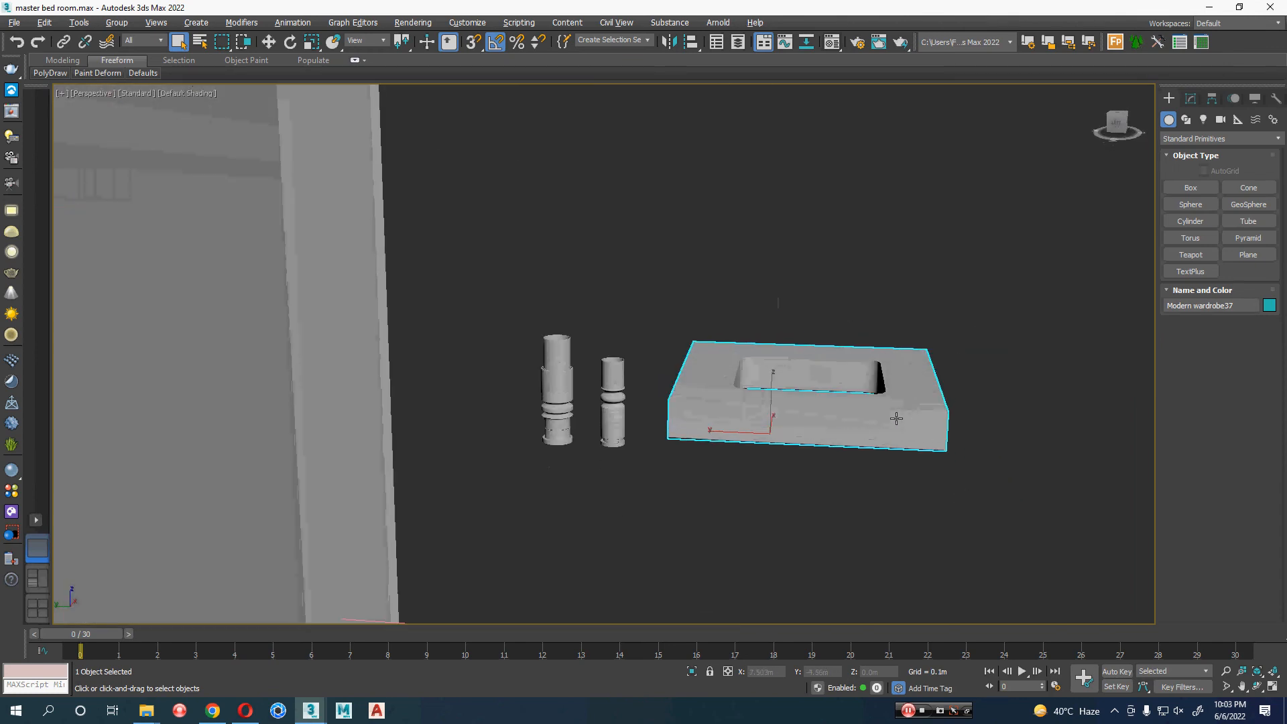
{"action": "key", "text": "Delete"}
- Delete the ceiling001 slab and the Rectangle002 wall object to expose the room's interior
{"action": "scroll", "coordinate": [727, 433], "scroll_direction": "down", "scroll_amount": 6}
{"action": "middle_click_drag", "start_coordinate": [720, 467], "coordinate": [752, 421]}
{"action": "left_click", "coordinate": [629, 365]}
{"action": "scroll", "coordinate": [617, 369], "scroll_direction": "up", "scroll_amount": 4}
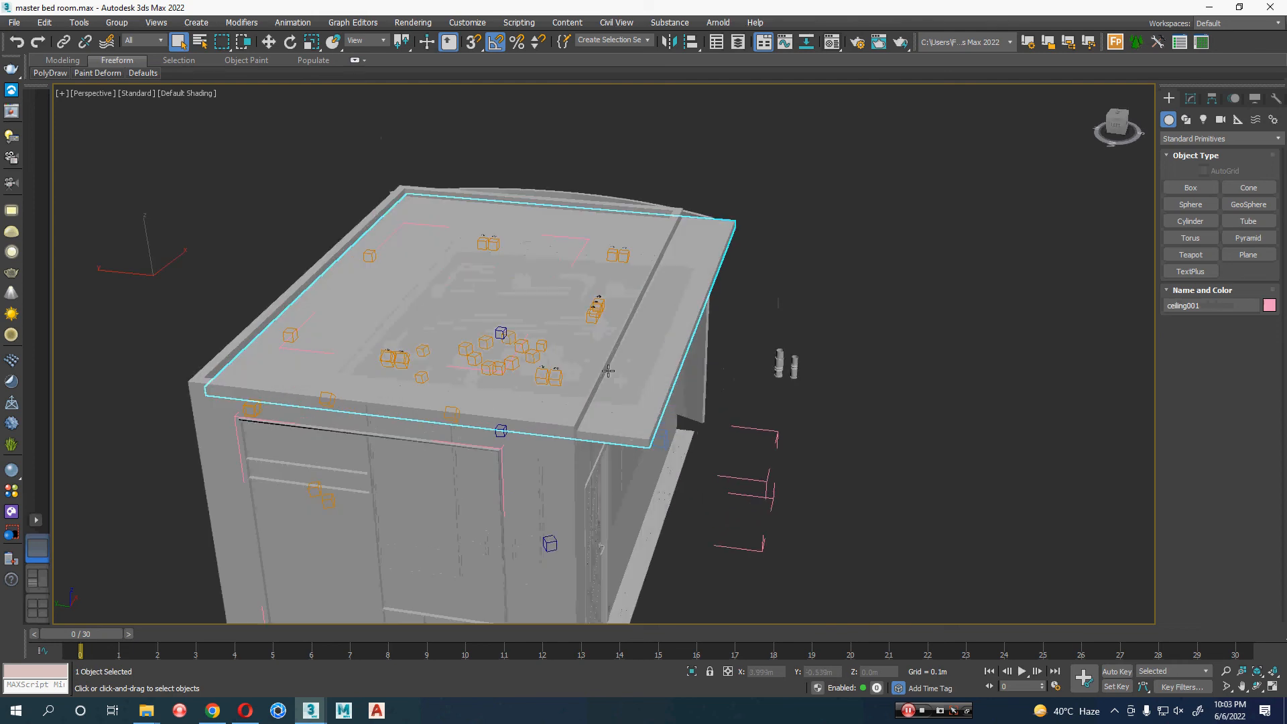
{"action": "key", "text": "Delete"}
{"action": "left_click", "coordinate": [561, 436]}
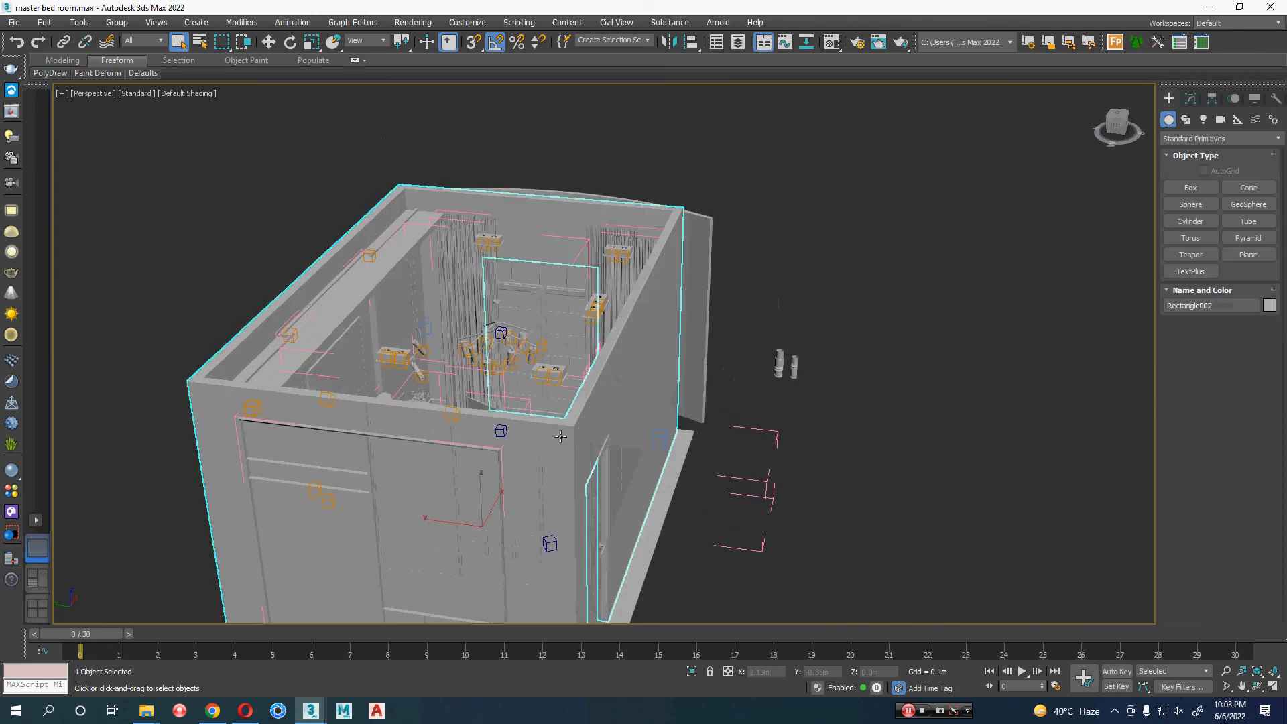
{"action": "key", "text": "Delete"}
- Restrict the selection filter to Helpers, select all groups in the scene, and open them
{"action": "middle_click_drag", "start_coordinate": [526, 395], "coordinate": [315, 375]}
{"action": "scroll", "coordinate": [348, 358], "scroll_direction": "up", "scroll_amount": 3}
{"action": "scroll", "coordinate": [345, 355], "scroll_direction": "down", "scroll_amount": 2}
{"action": "scroll", "coordinate": [342, 352], "scroll_direction": "up", "scroll_amount": 2}
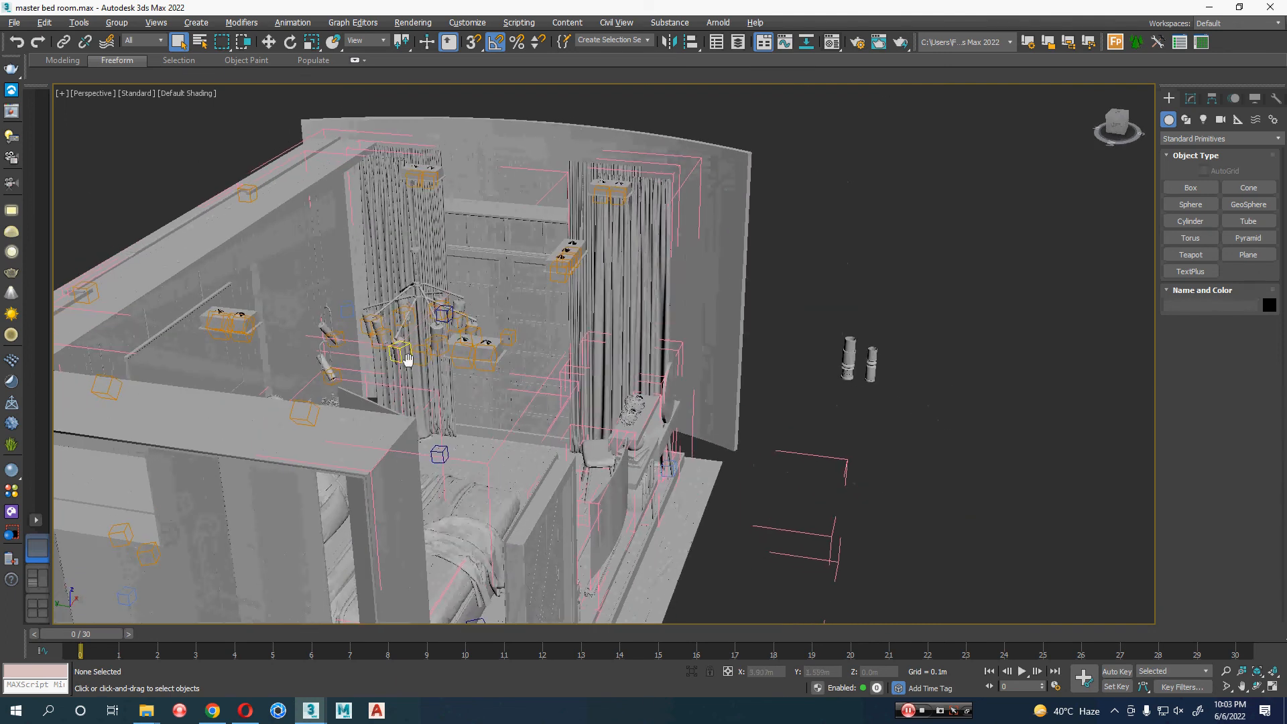
{"action": "left_click", "coordinate": [144, 40]}
{"action": "left_click", "coordinate": [142, 102]}
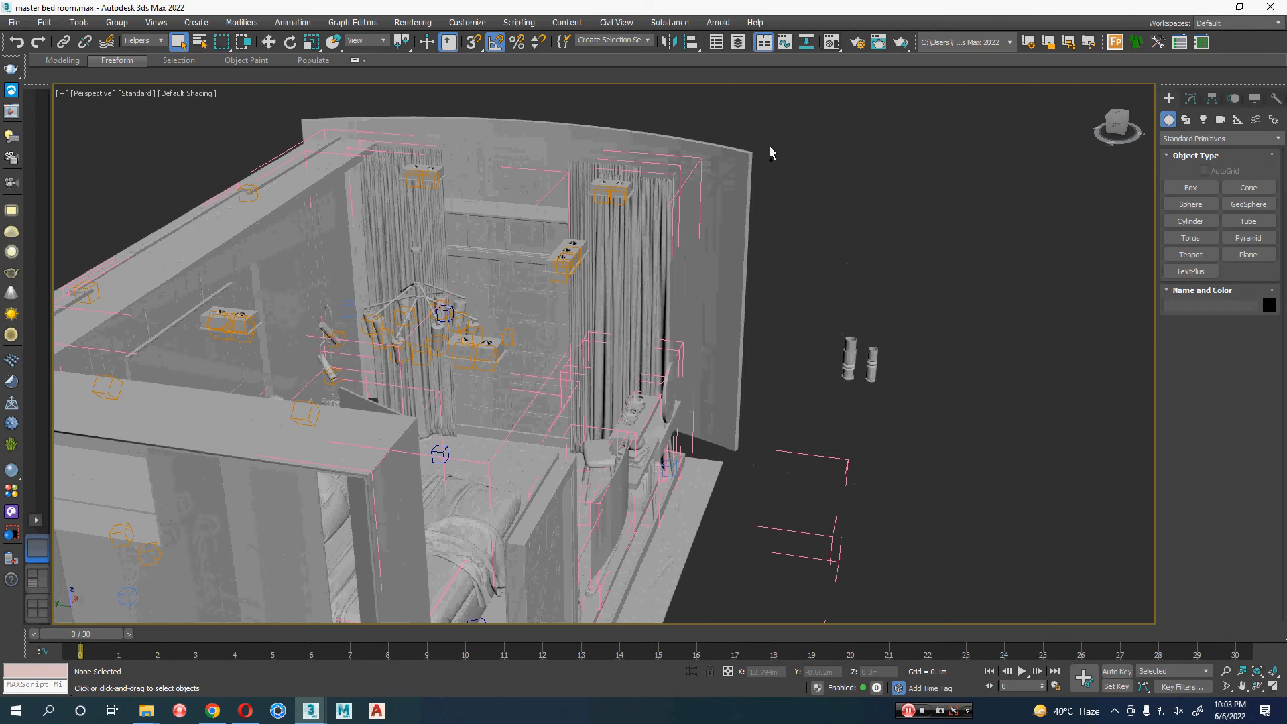
{"action": "key", "text": "ctrl+a"}
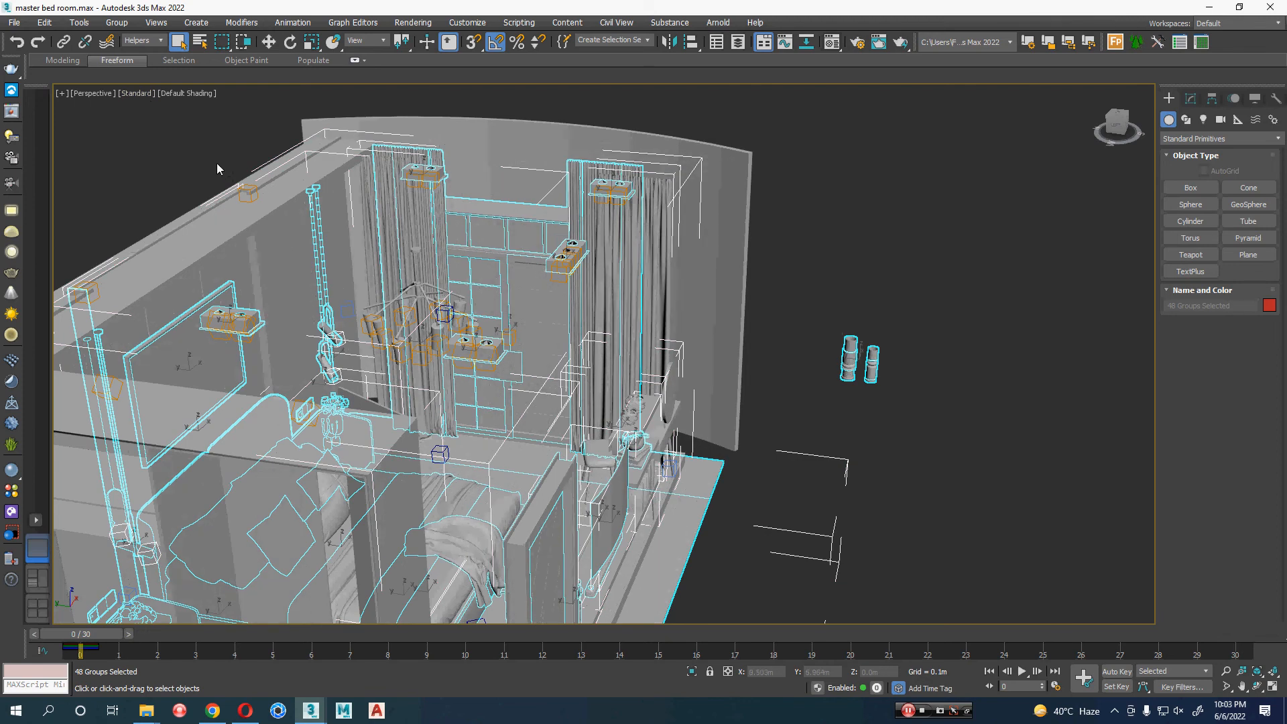
{"action": "left_click", "coordinate": [116, 22]}
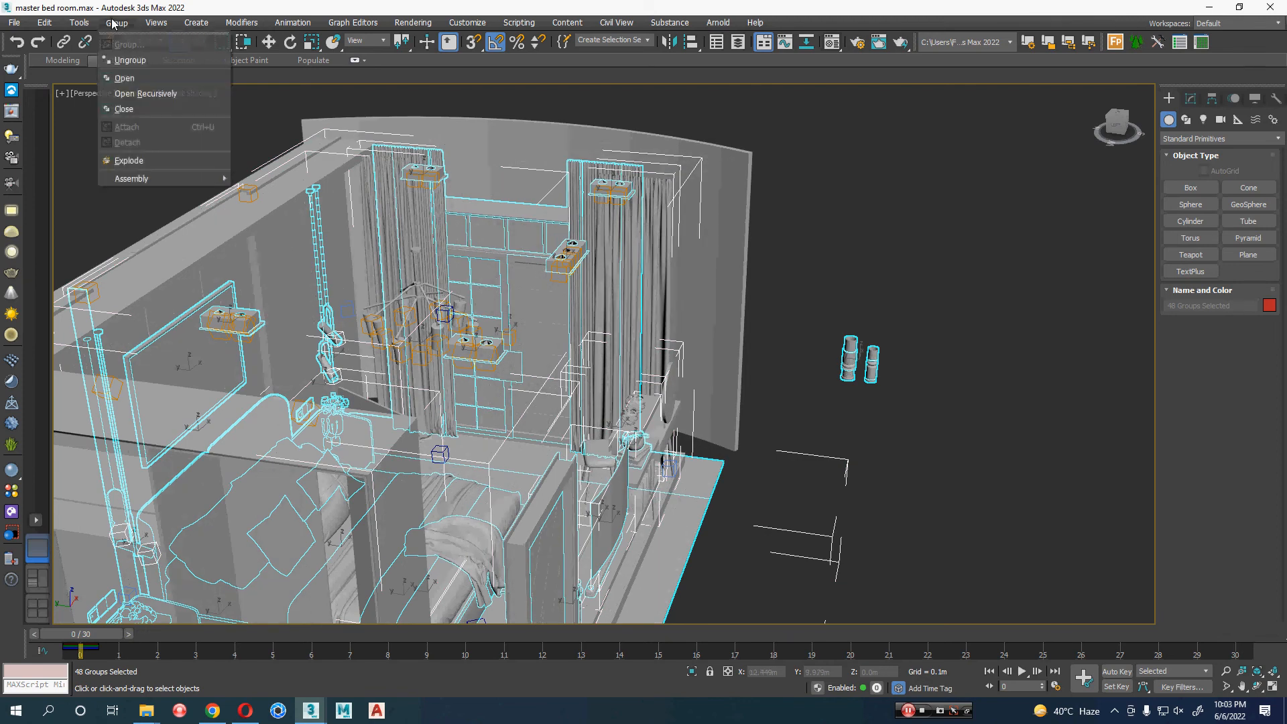
{"action": "left_click", "coordinate": [125, 78]}
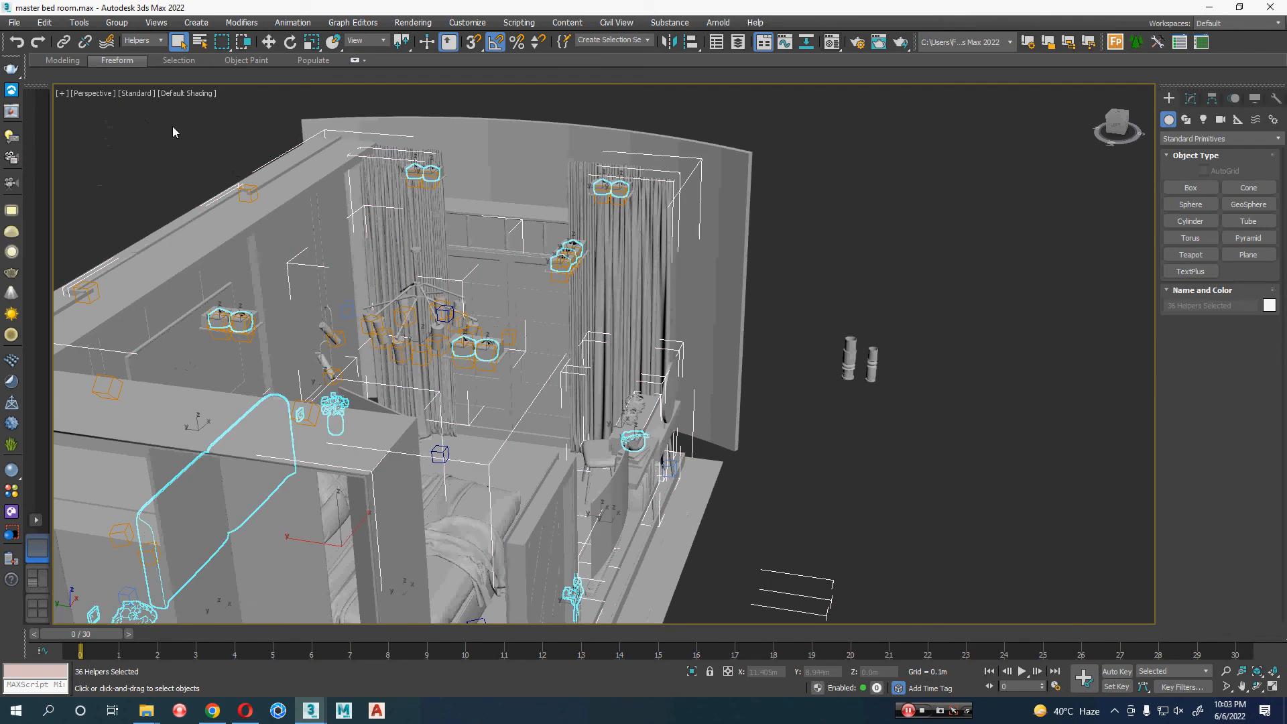
- Ungroup all selected groups repeatedly, reselecting the helpers to break apart the nested groups as well
{"action": "left_click", "coordinate": [117, 22]}
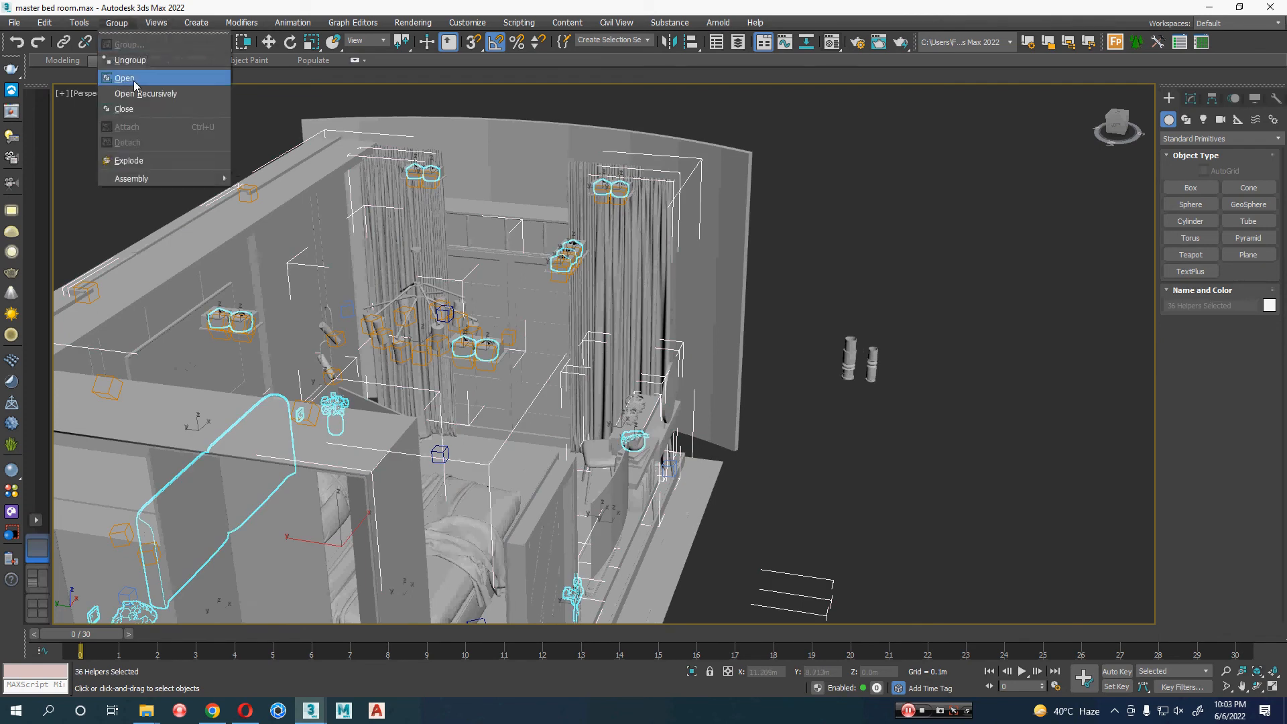
{"action": "left_click", "coordinate": [132, 60]}
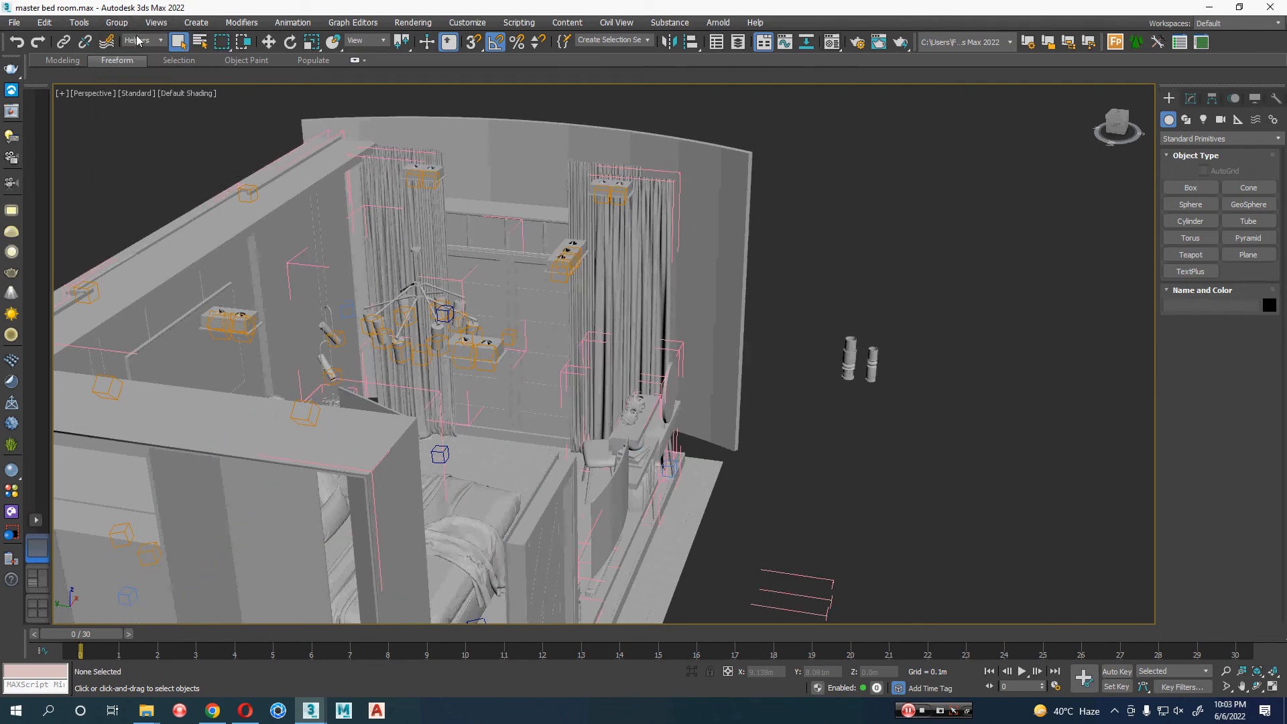
{"action": "key", "text": "ctrl+a"}
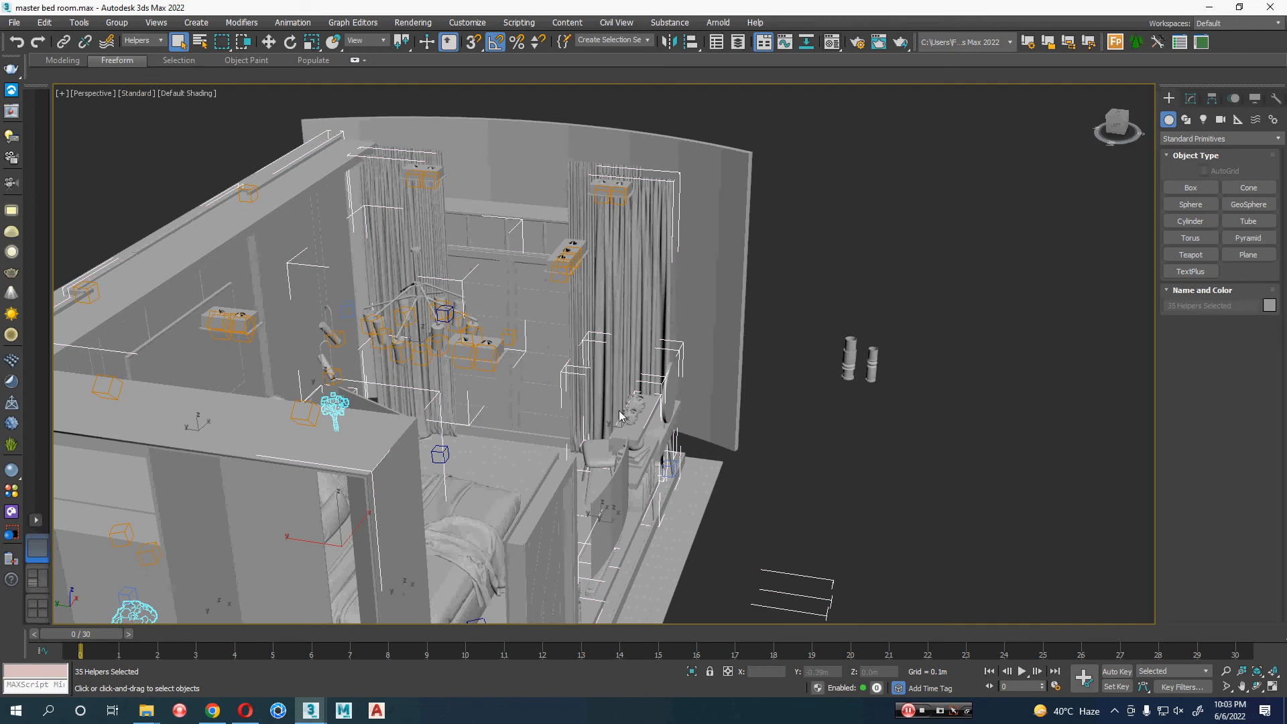
{"action": "scroll", "coordinate": [620, 415], "scroll_direction": "up", "scroll_amount": 8}
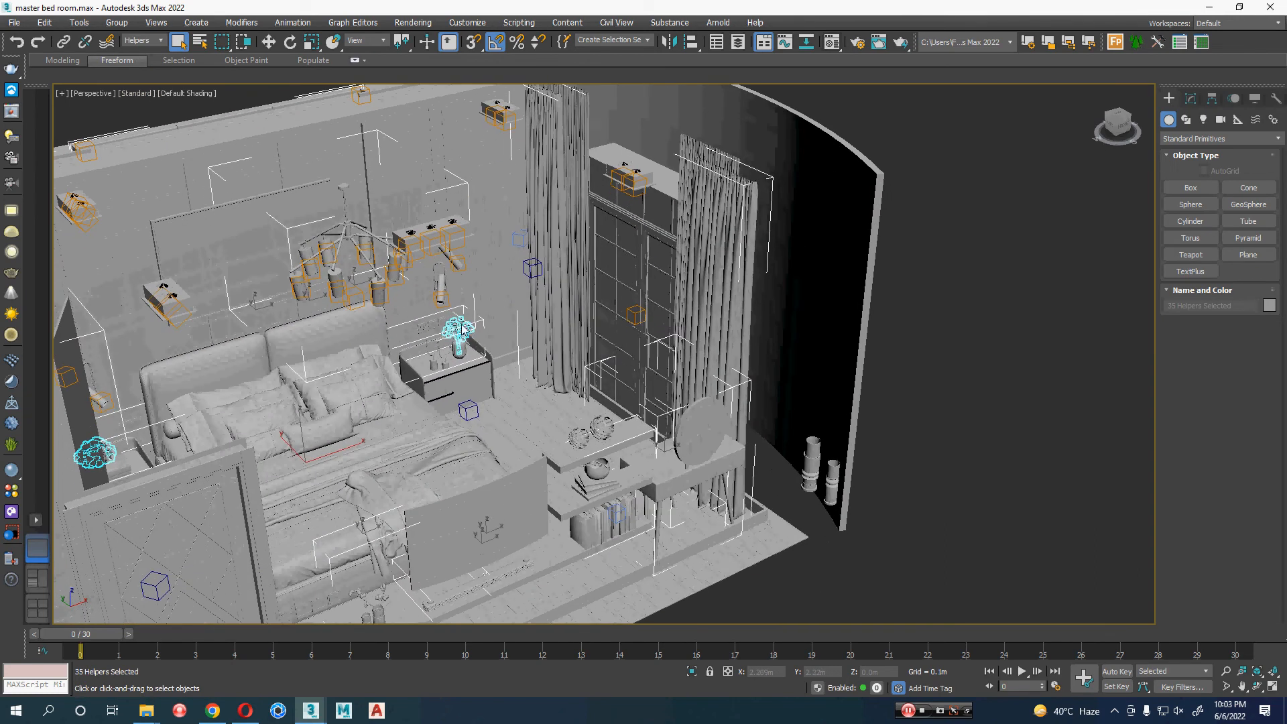
{"action": "left_click", "coordinate": [114, 25]}
{"action": "left_click", "coordinate": [135, 60]}
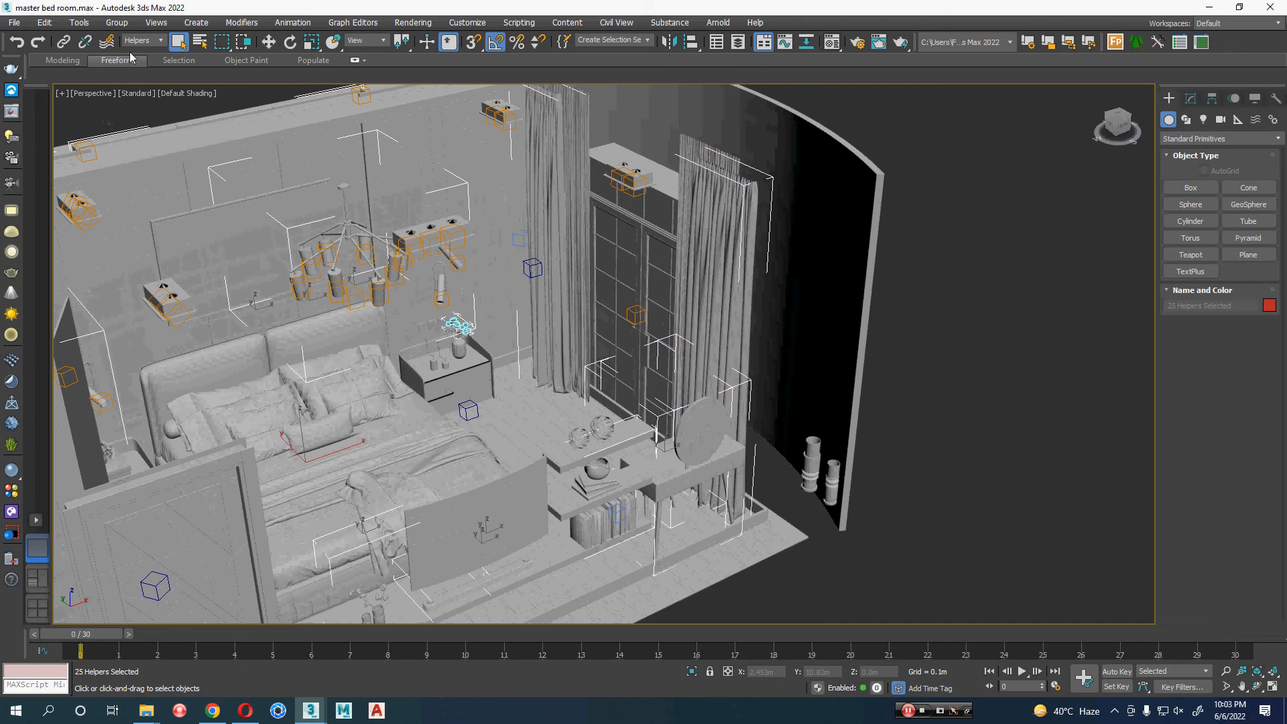
{"action": "left_click", "coordinate": [117, 22]}
{"action": "left_click", "coordinate": [927, 203]}
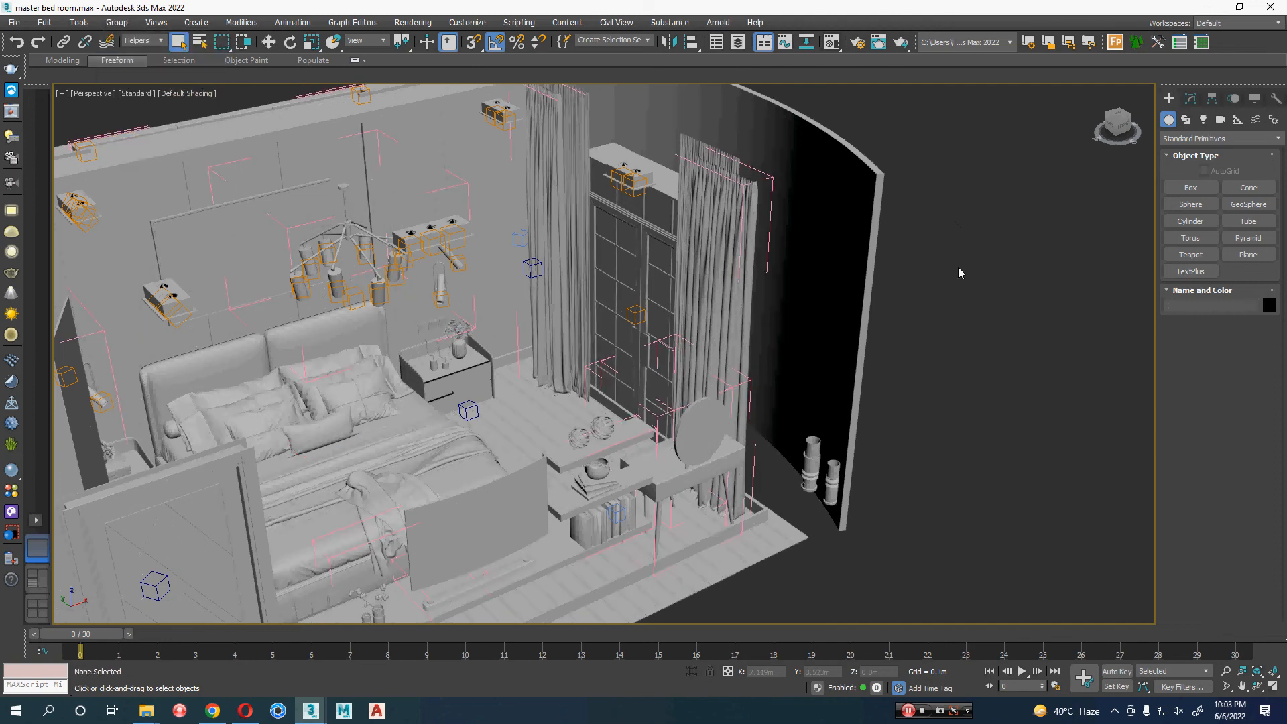
- Select the remaining helpers and hide helper objects in the viewport
{"action": "key", "text": "ctrl+a"}
{"action": "middle_click_drag", "start_coordinate": [977, 320], "coordinate": [552, 321], "text": "alt"}
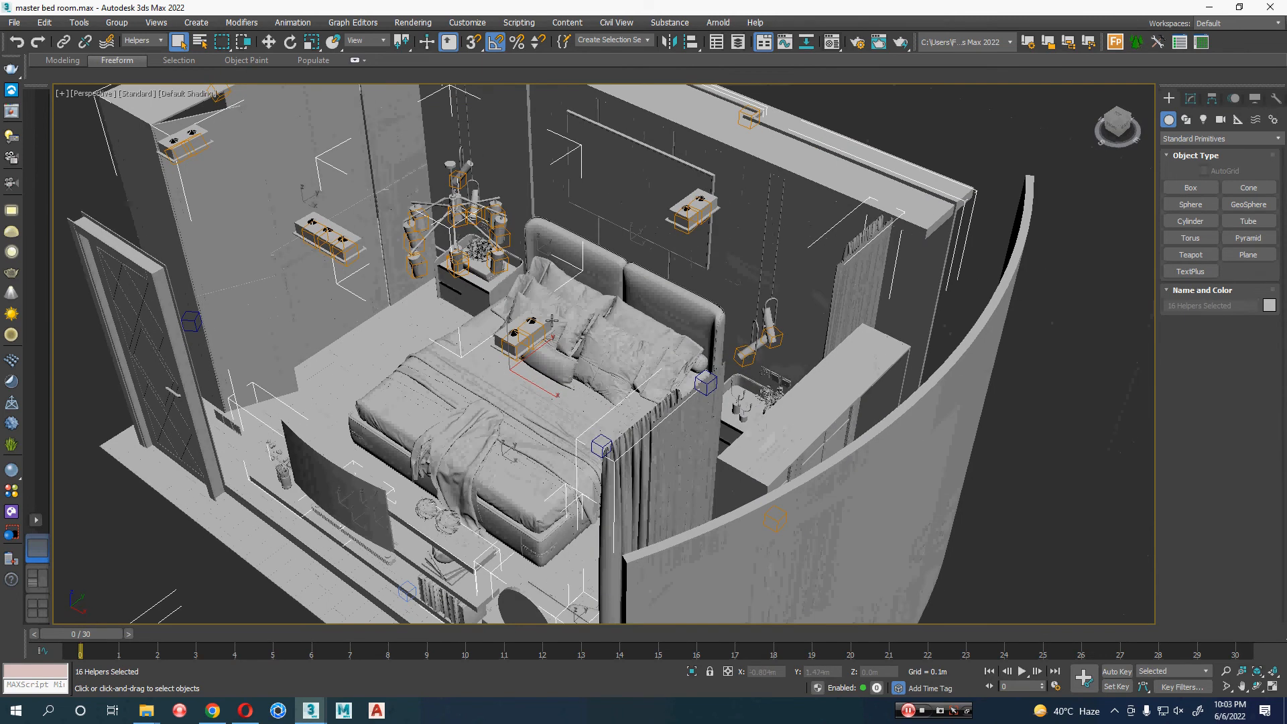
{"action": "key", "text": "shift+h"}
{"action": "middle_click_drag", "start_coordinate": [474, 383], "coordinate": [545, 204], "text": "alt"}
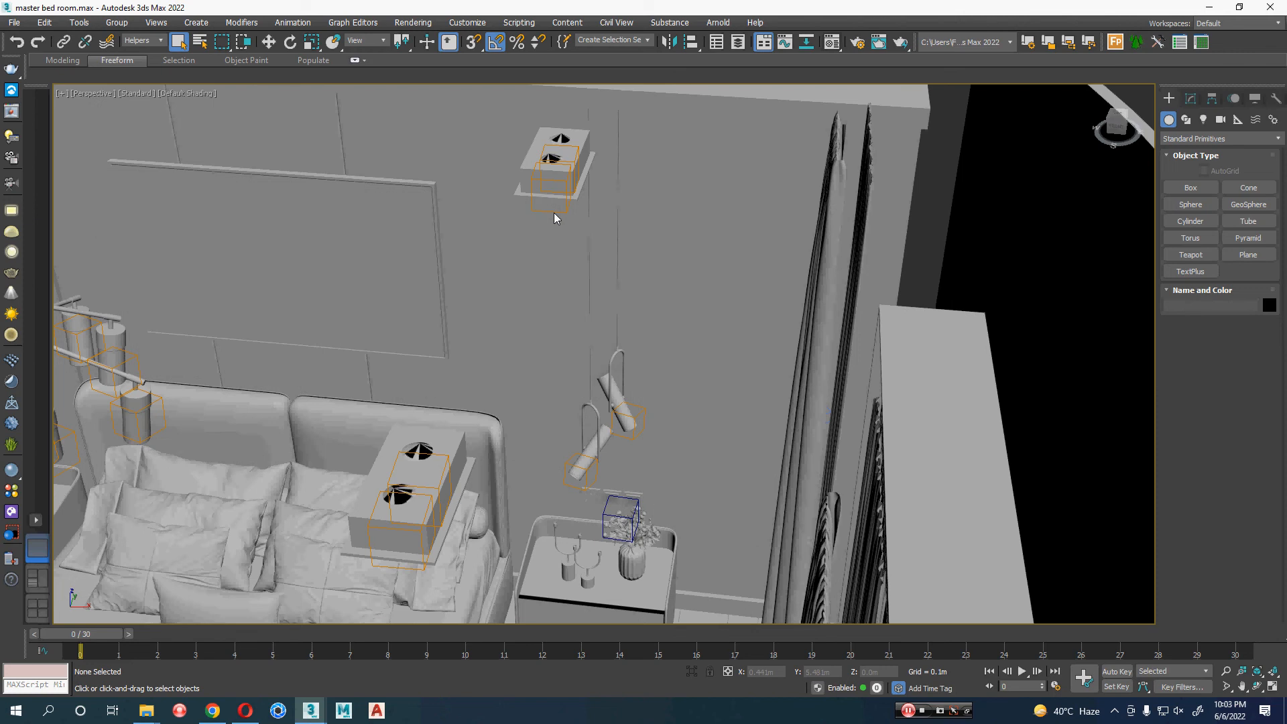
- Show the scene in wireframe, reset the selection filter to All, and select the box beneath a ceiling spotlight to identify it
{"action": "key", "text": "F3"}
{"action": "left_click", "coordinate": [146, 41]}
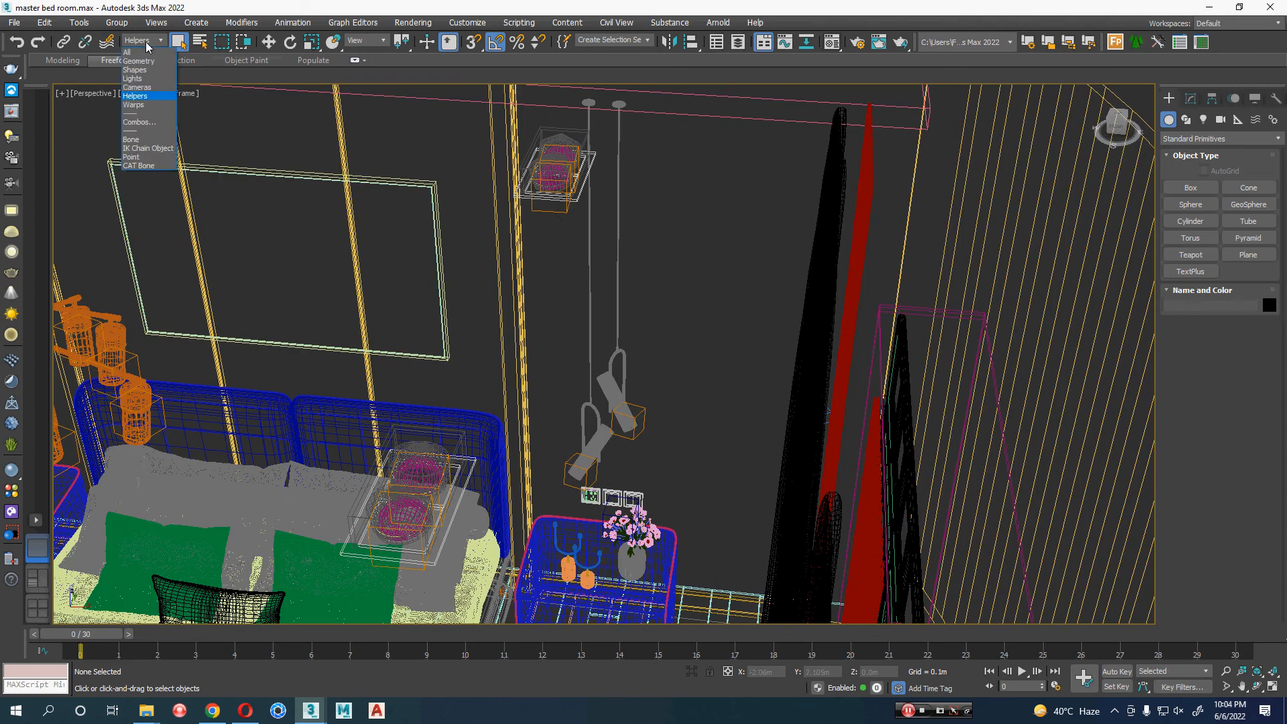
{"action": "left_click", "coordinate": [148, 106]}
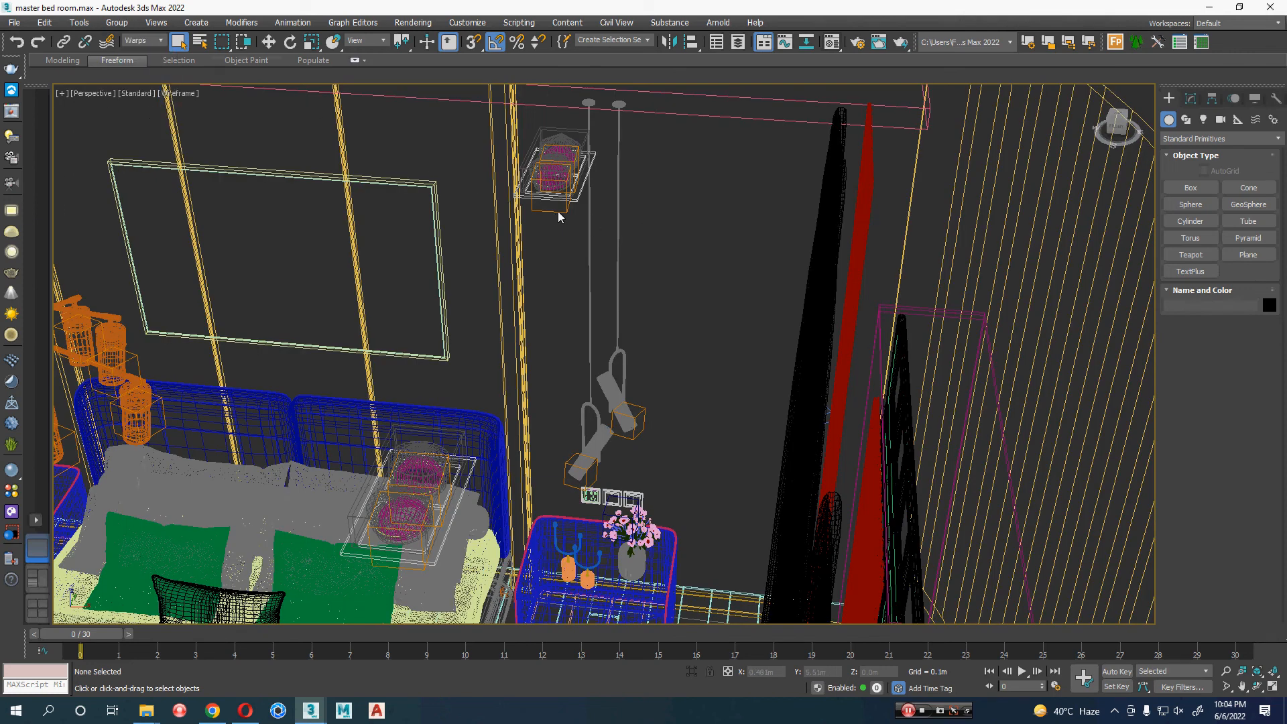
{"action": "left_click", "coordinate": [141, 42]}
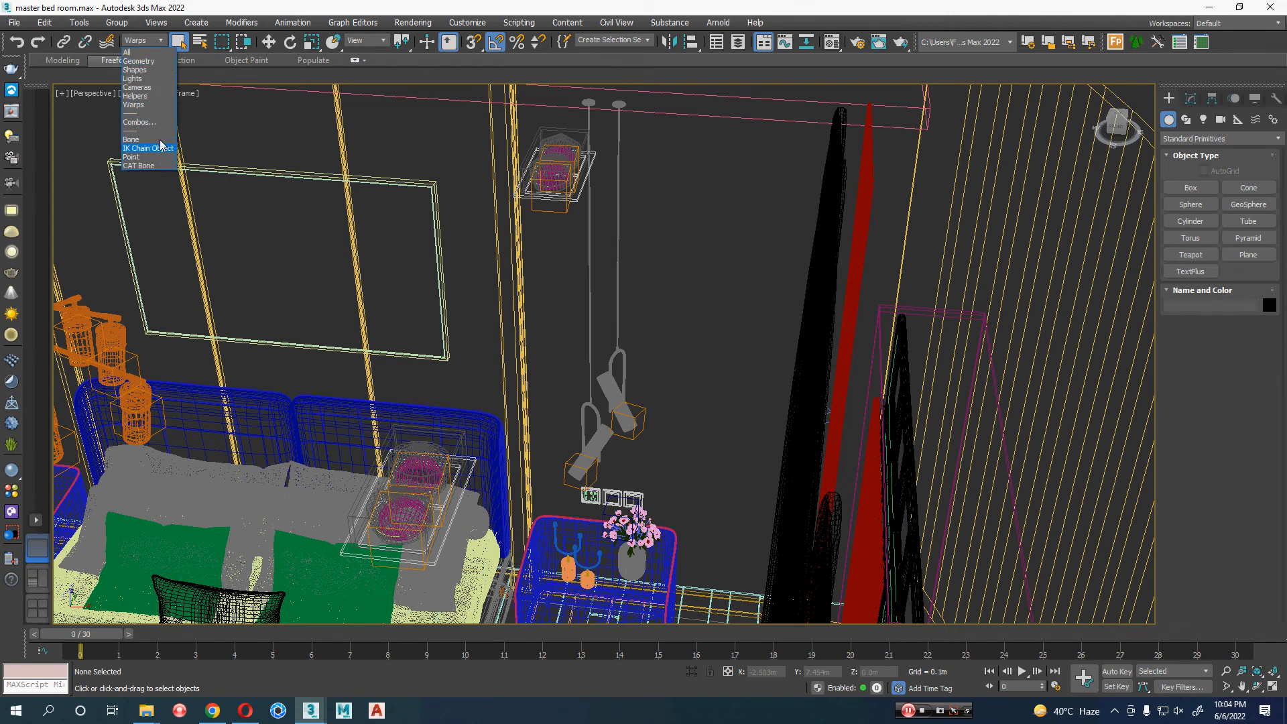
{"action": "left_click", "coordinate": [156, 53]}
{"action": "left_click", "coordinate": [554, 173]}
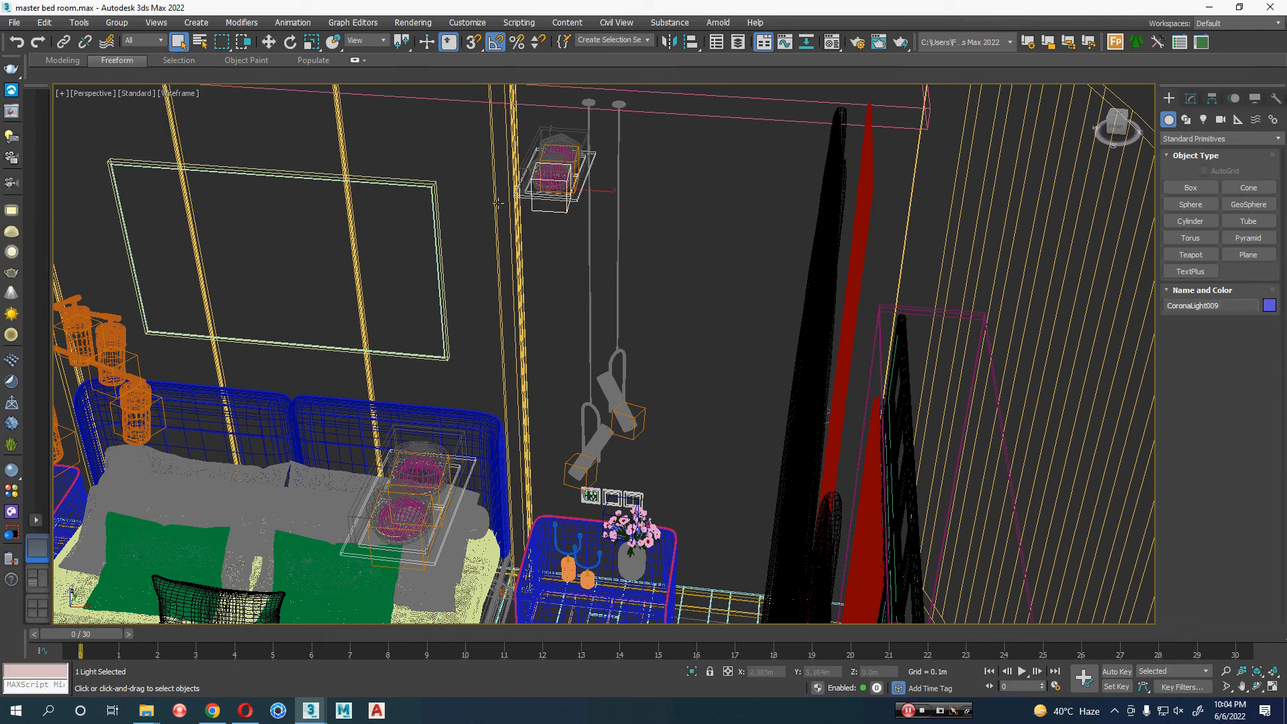
- Restrict the selection filter to Lights, select all lights in the scene, and clear them from the viewport
{"action": "left_click", "coordinate": [147, 42]}
{"action": "left_click", "coordinate": [144, 78]}
{"action": "key", "text": "ctrl+a"}
{"action": "scroll", "coordinate": [296, 147], "scroll_direction": "down", "scroll_amount": 8}
{"action": "middle_click_drag", "start_coordinate": [299, 163], "coordinate": [557, 264]}
{"action": "left_click", "coordinate": [629, 282]}
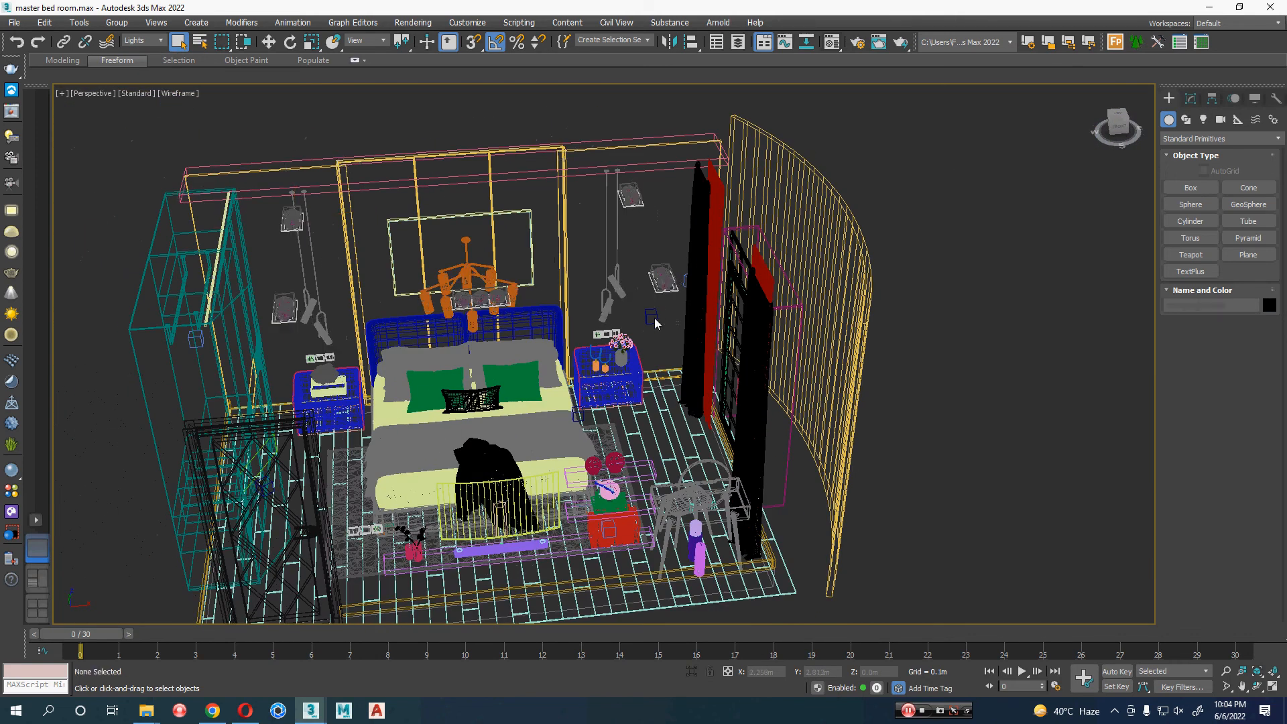
- Check the room for leftover objects and return the viewport to default shading without edged faces
{"action": "scroll", "coordinate": [654, 318], "scroll_direction": "up", "scroll_amount": 5}
{"action": "scroll", "coordinate": [604, 288], "scroll_direction": "up", "scroll_amount": 2}
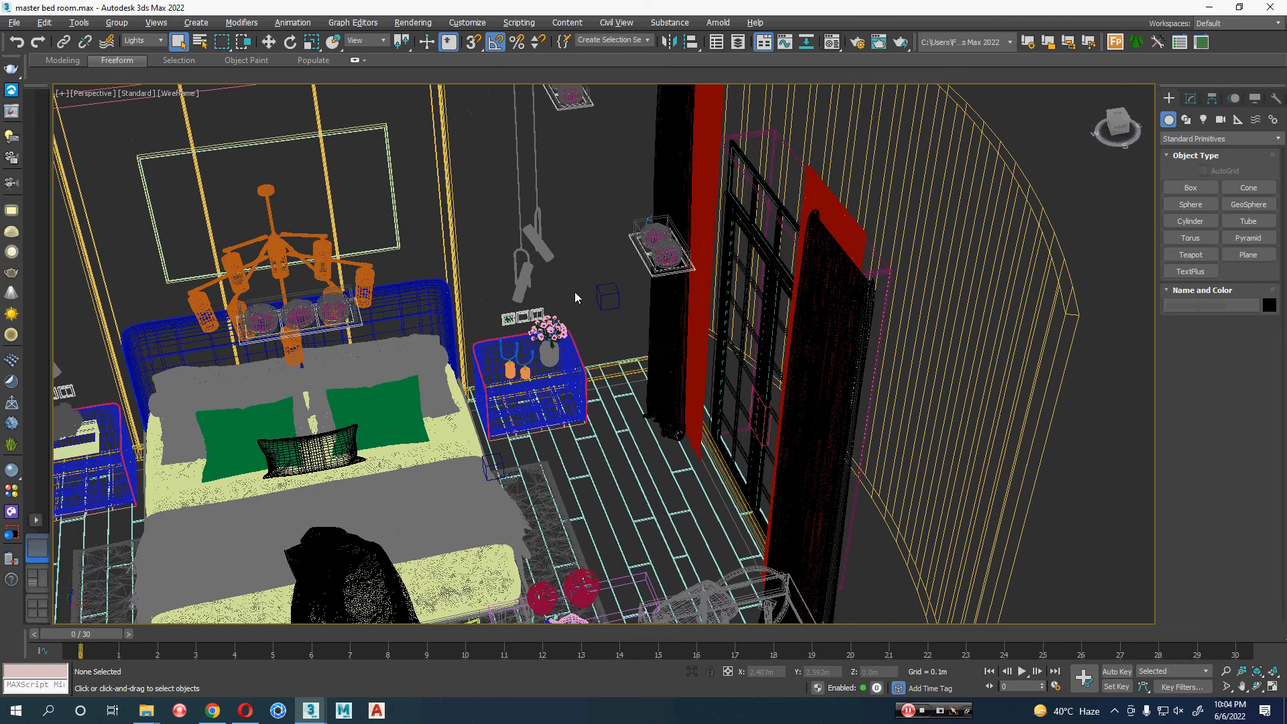
{"action": "scroll", "coordinate": [576, 295], "scroll_direction": "down", "scroll_amount": 3}
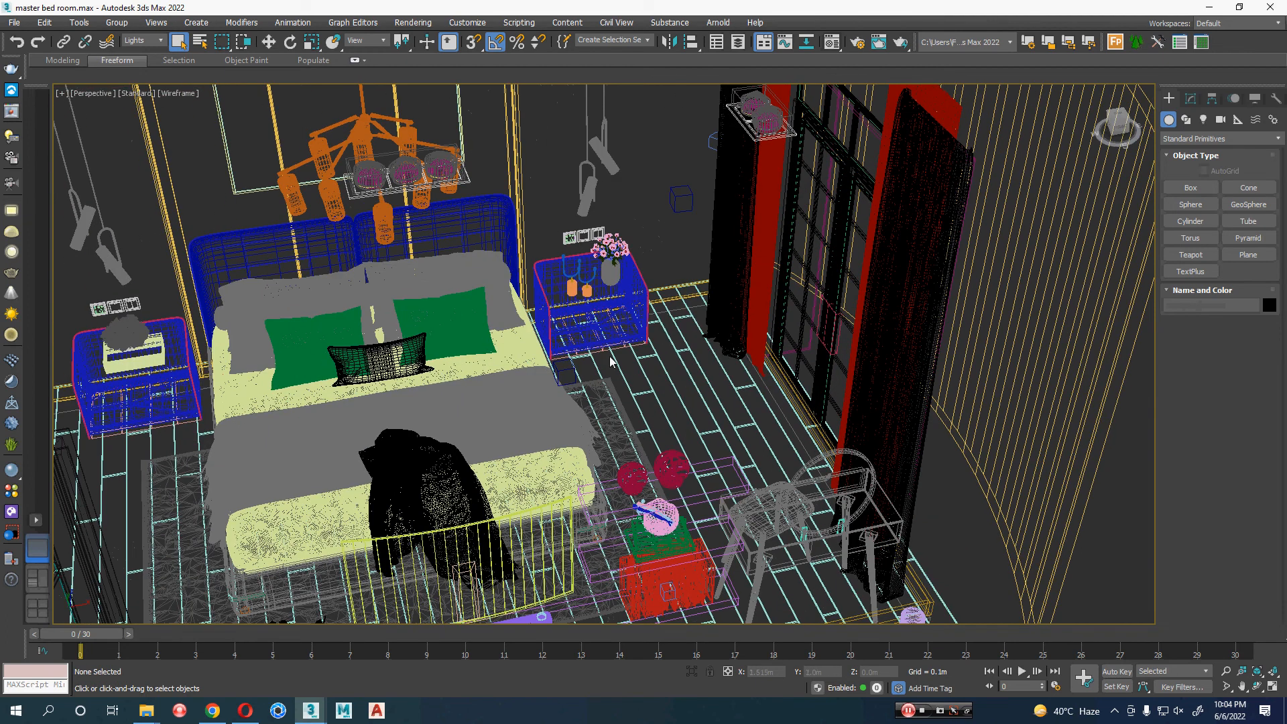
{"action": "scroll", "coordinate": [650, 406], "scroll_direction": "down", "scroll_amount": 2}
{"action": "key", "text": "F3"}
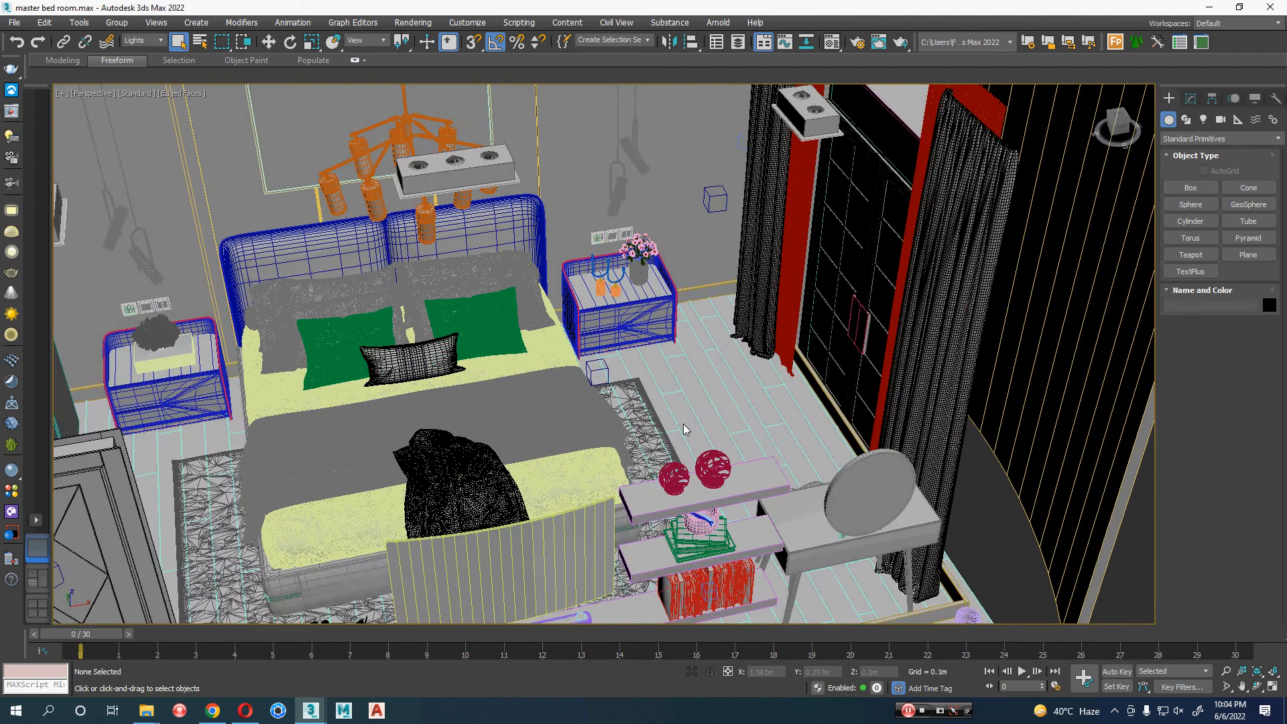
{"action": "scroll", "coordinate": [684, 429], "scroll_direction": "down", "scroll_amount": 3}
{"action": "key", "text": "F4"}
{"action": "mouse_move", "coordinate": [684, 435]}
{"action": "middle_mouse_down", "text": "alt"}
{"action": "mouse_move", "coordinate": [631, 431]}
{"action": "mouse_move", "coordinate": [638, 420]}
{"action": "middle_mouse_up", "text": "alt"}
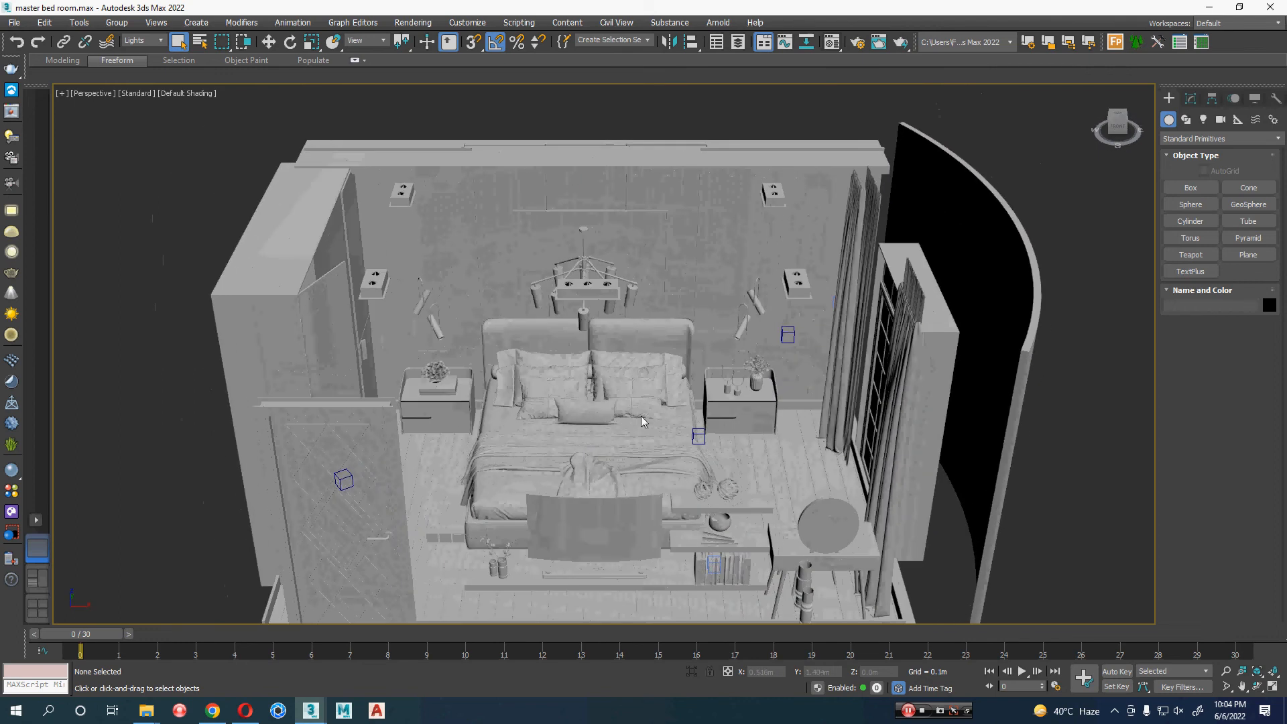
- Identify a remaining box as a camera, restrict the selection filter to Cameras, and clear all cameras from the viewport
{"action": "left_click", "coordinate": [158, 46]}
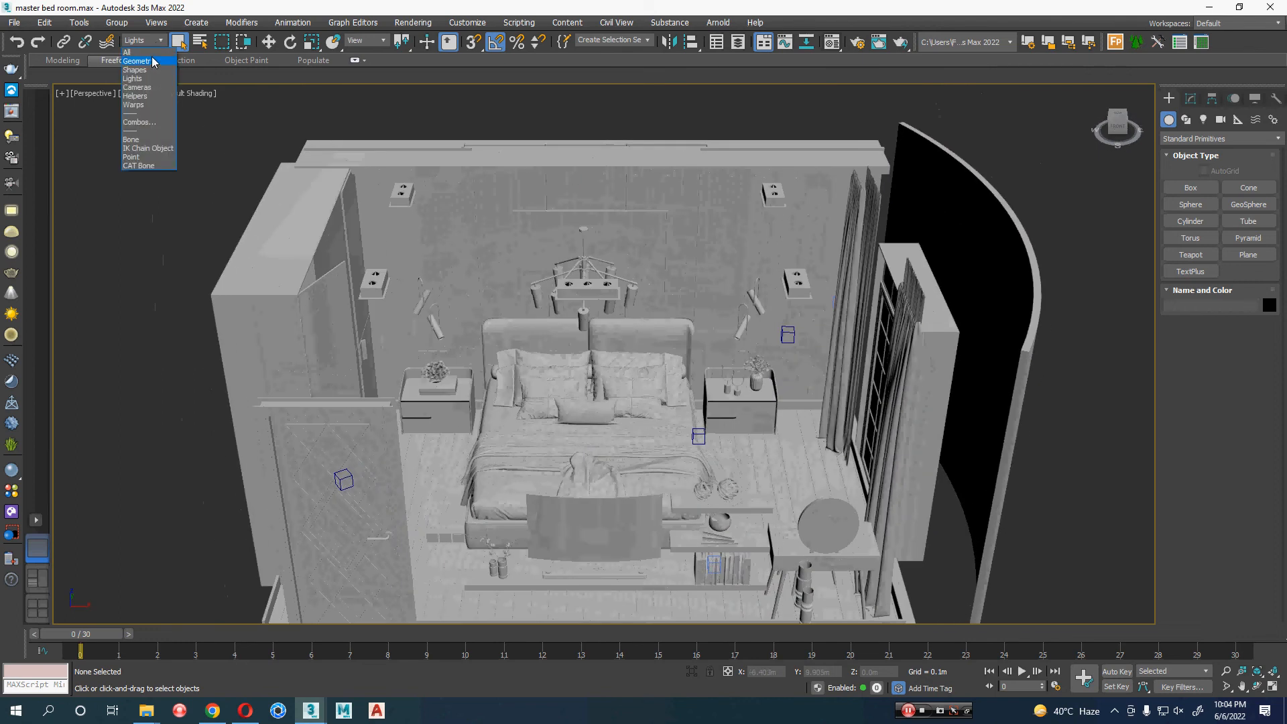
{"action": "left_click", "coordinate": [142, 53]}
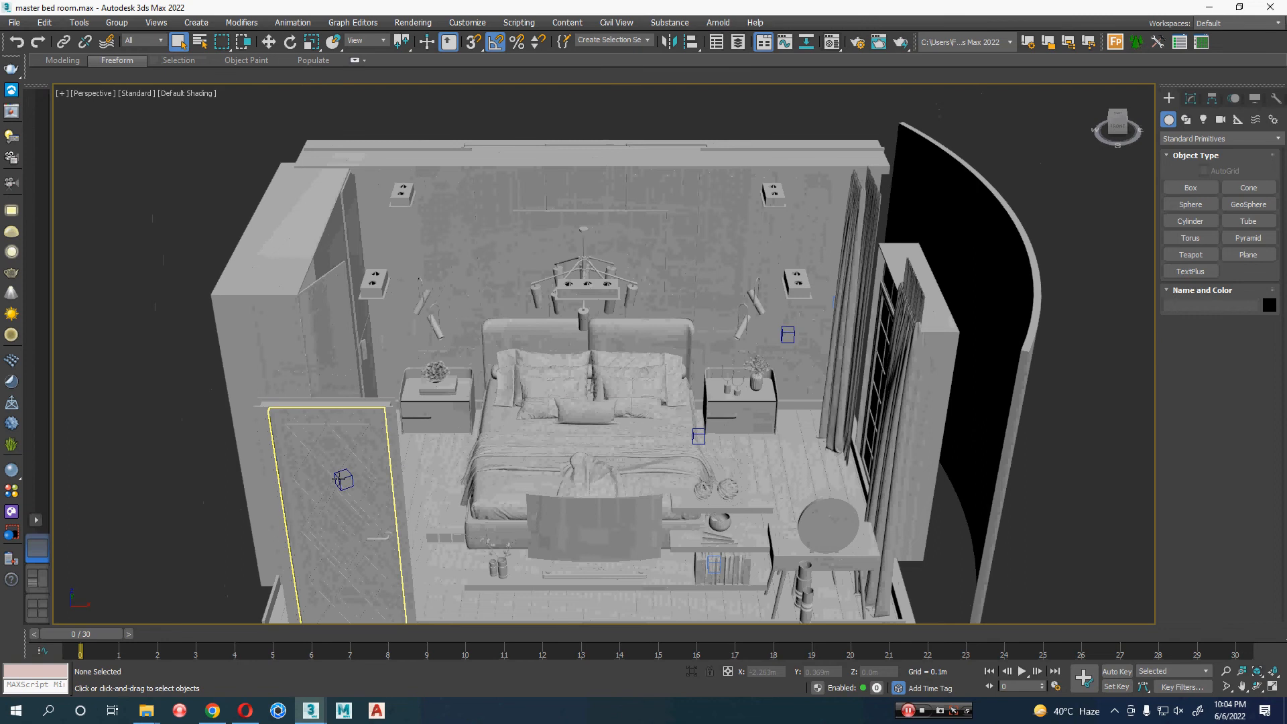
{"action": "middle_click_drag", "start_coordinate": [349, 488], "coordinate": [395, 435], "text": "alt"}
{"action": "left_click", "coordinate": [459, 394]}
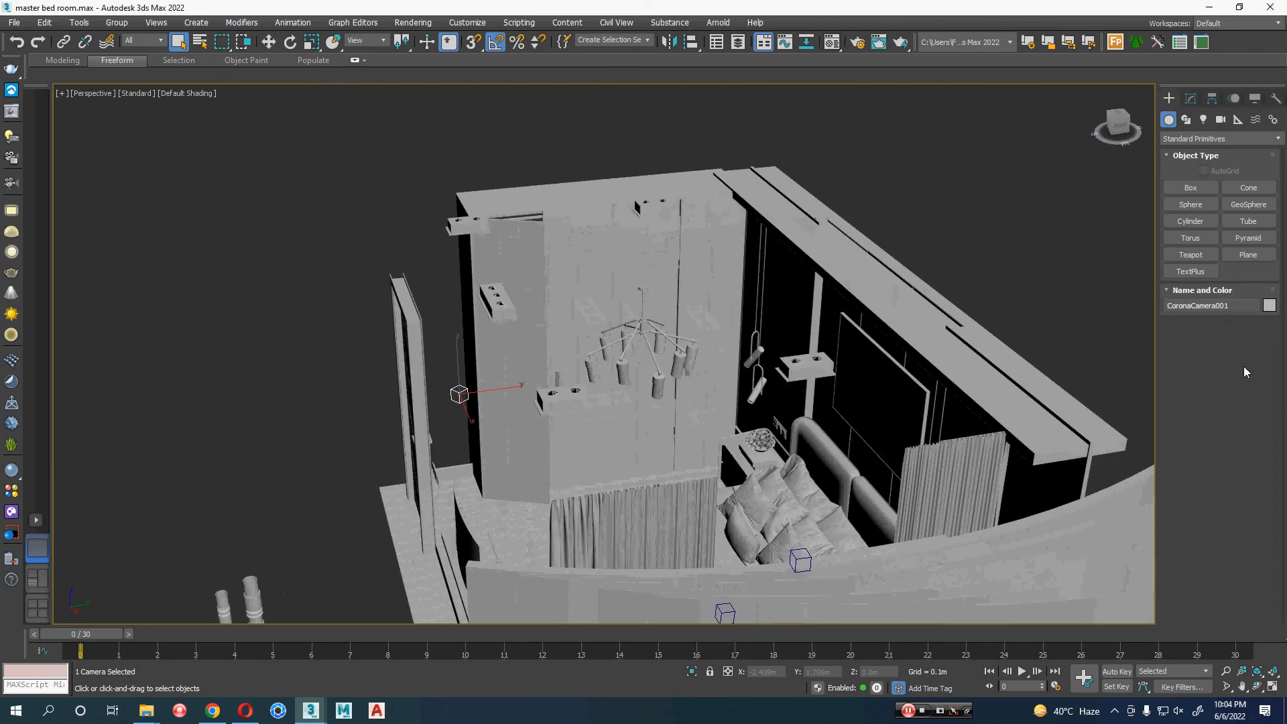
{"action": "left_click", "coordinate": [144, 41]}
{"action": "left_click", "coordinate": [137, 87]}
{"action": "key", "text": "ctrl+a"}
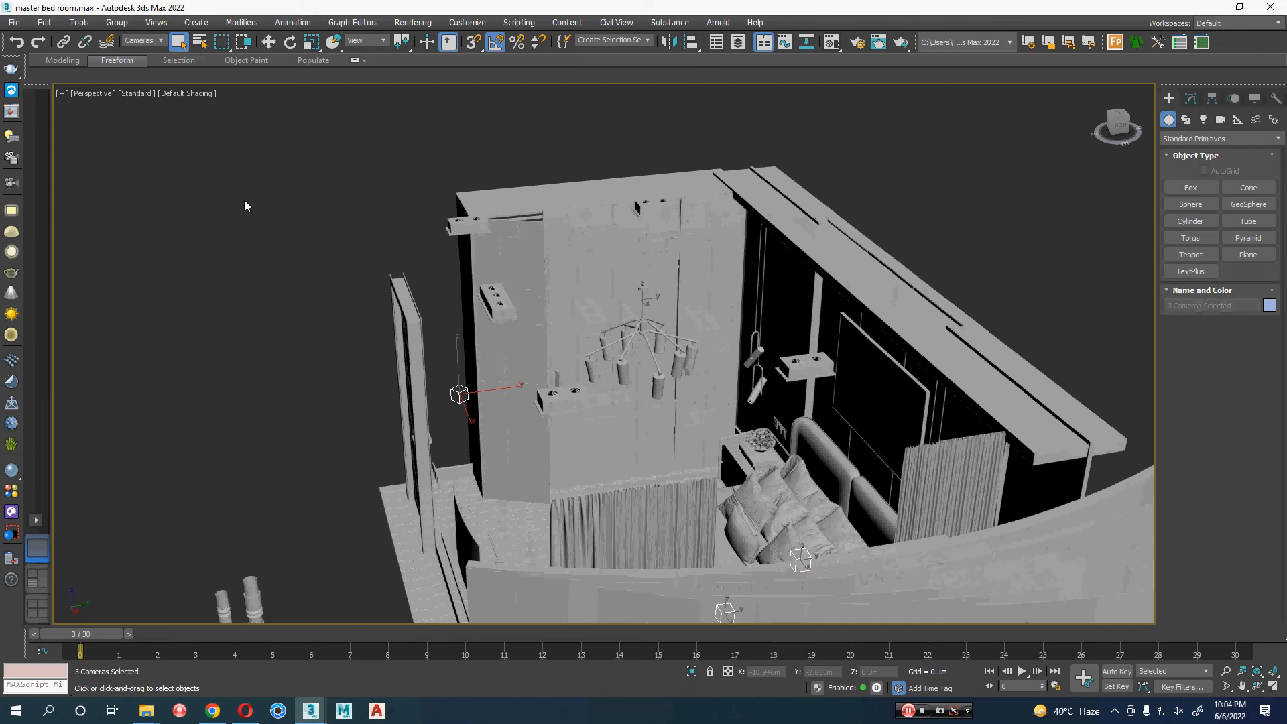
{"action": "left_click", "coordinate": [245, 206]}
{"action": "middle_click_drag", "start_coordinate": [284, 385], "coordinate": [504, 340], "text": "alt"}
- Set the selection filter back to All and select every piece of the curtain beside the dressing table
{"action": "key", "text": "w"}
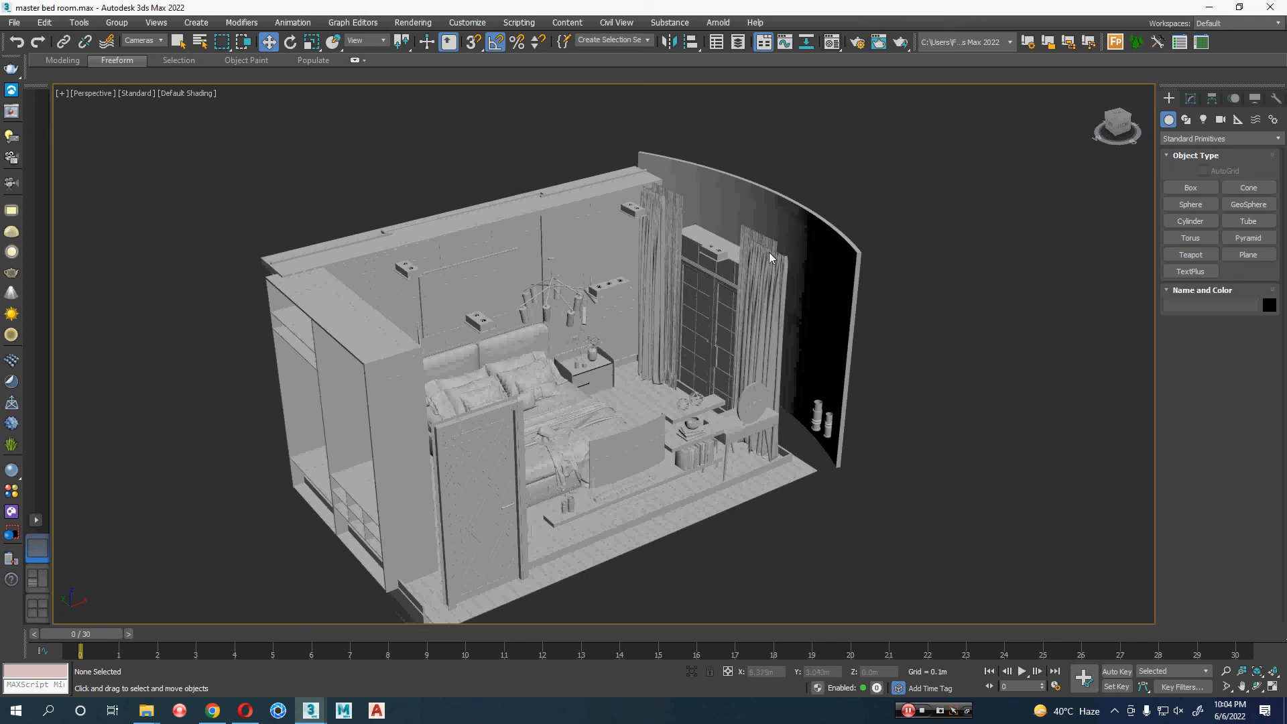
{"action": "left_click", "coordinate": [158, 41]}
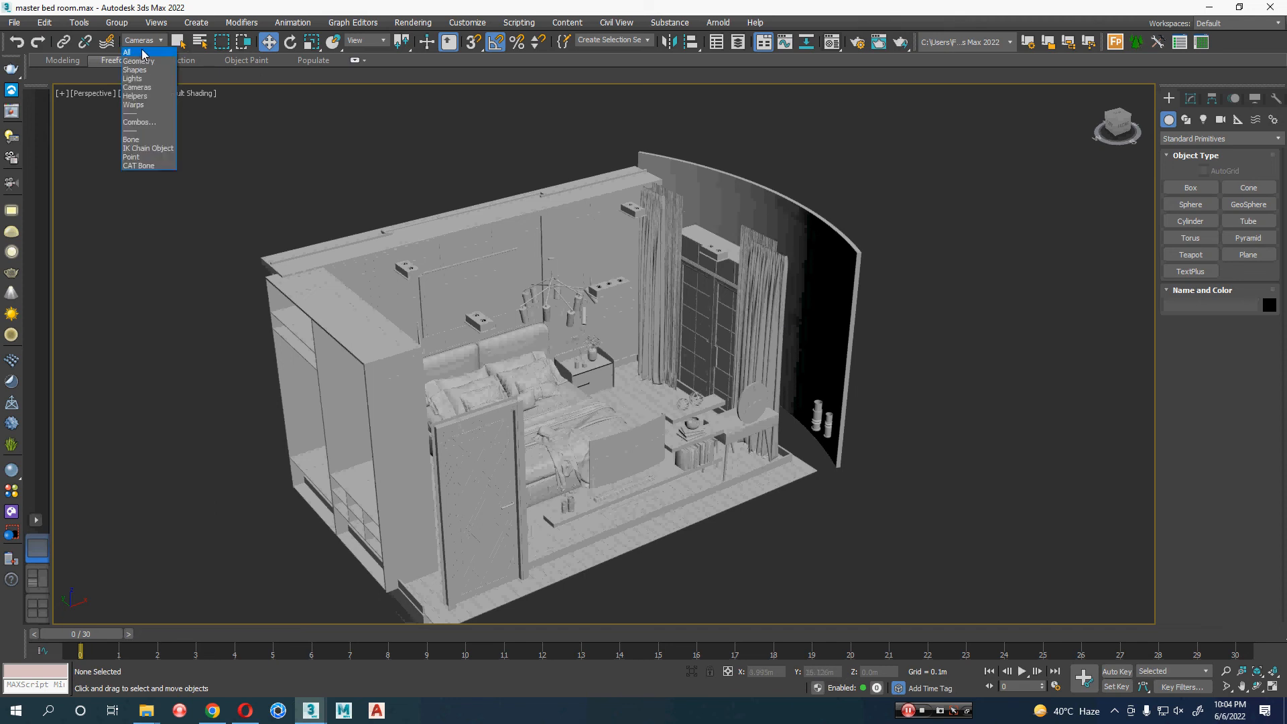
{"action": "left_click", "coordinate": [142, 51]}
{"action": "left_click", "coordinate": [771, 283]}
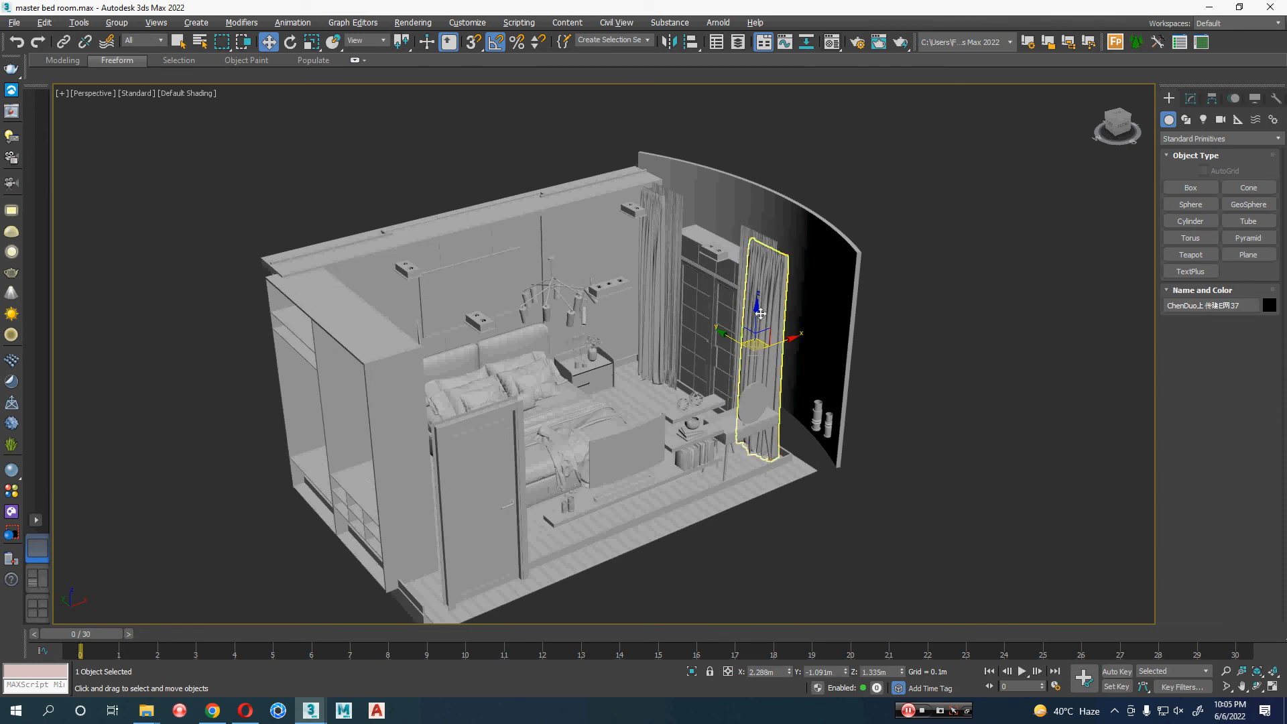
{"action": "middle_click_drag", "start_coordinate": [754, 257], "coordinate": [754, 259], "text": "alt"}
{"action": "scroll", "coordinate": [750, 238], "scroll_direction": "up", "scroll_amount": 5}
{"action": "left_click", "coordinate": [750, 250], "text": "ctrl"}
{"action": "left_click", "coordinate": [778, 271], "text": "ctrl"}
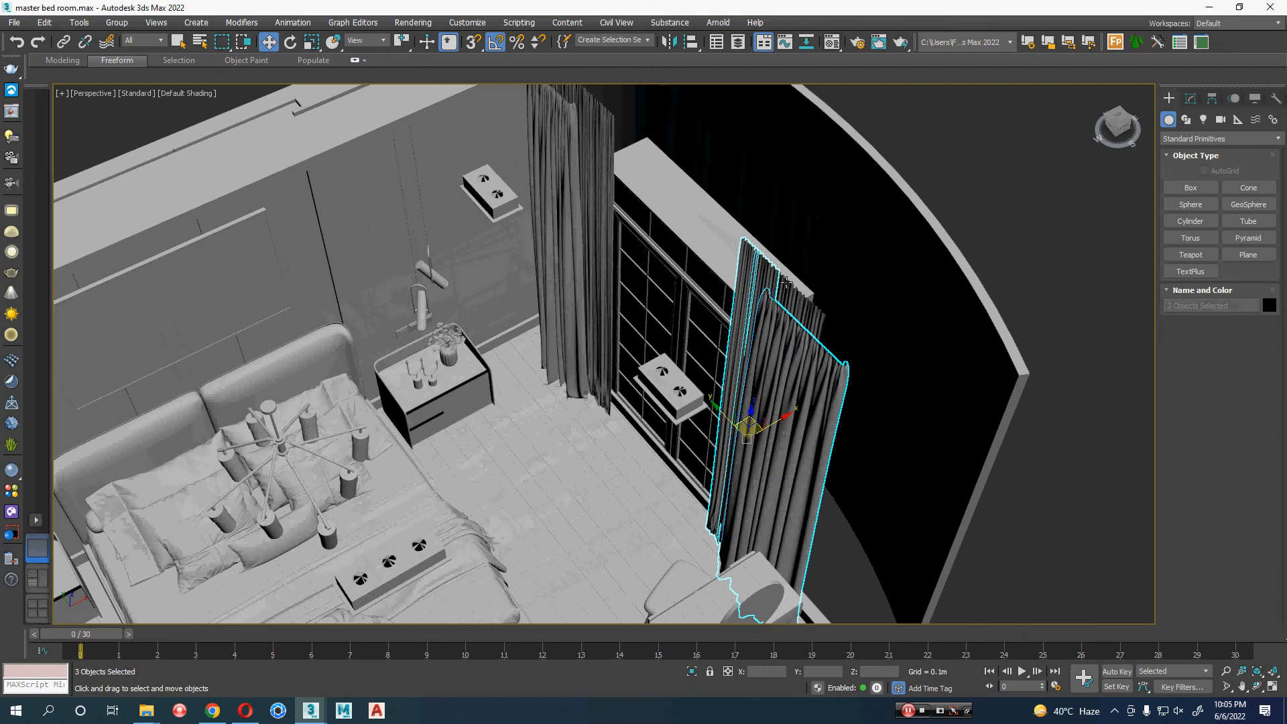
{"action": "left_click", "coordinate": [802, 298], "text": "ctrl"}
{"action": "left_click", "coordinate": [809, 307], "text": "ctrl"}
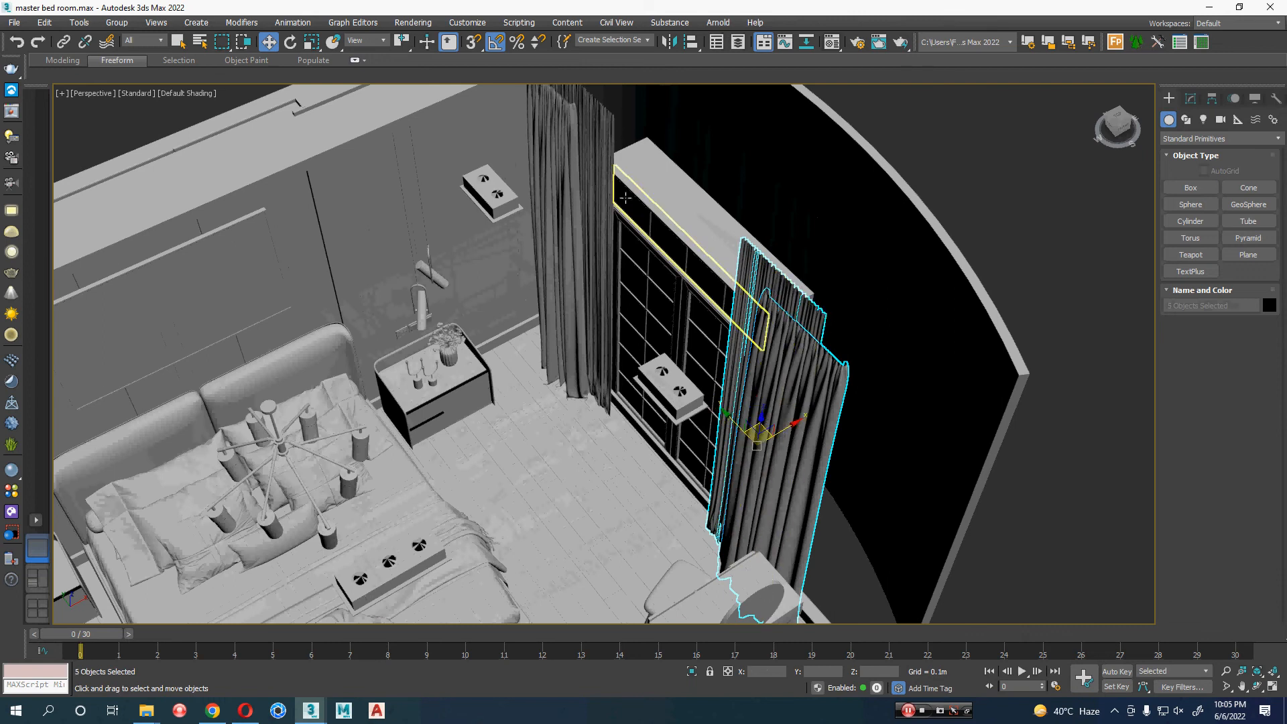
- Add the pieces of the curtain nearest the headboard wall to the selection and move both curtains well outside the room
{"action": "middle_click_drag", "start_coordinate": [569, 140], "coordinate": [598, 241]}
{"action": "left_click", "coordinate": [598, 241], "text": "ctrl"}
{"action": "left_click", "coordinate": [614, 221], "text": "ctrl"}
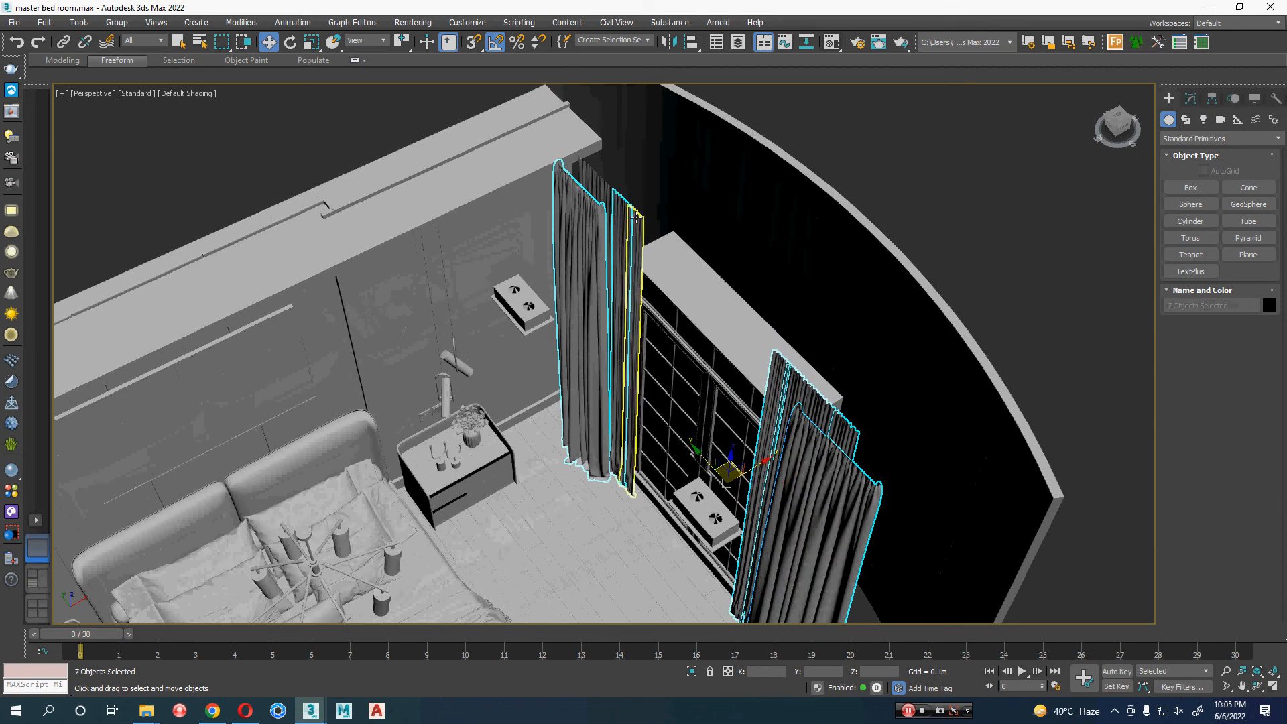
{"action": "left_click", "coordinate": [630, 213], "text": "ctrl"}
{"action": "key", "text": "q"}
{"action": "left_click", "coordinate": [587, 177], "text": "ctrl"}
{"action": "left_click", "coordinate": [577, 172], "text": "ctrl"}
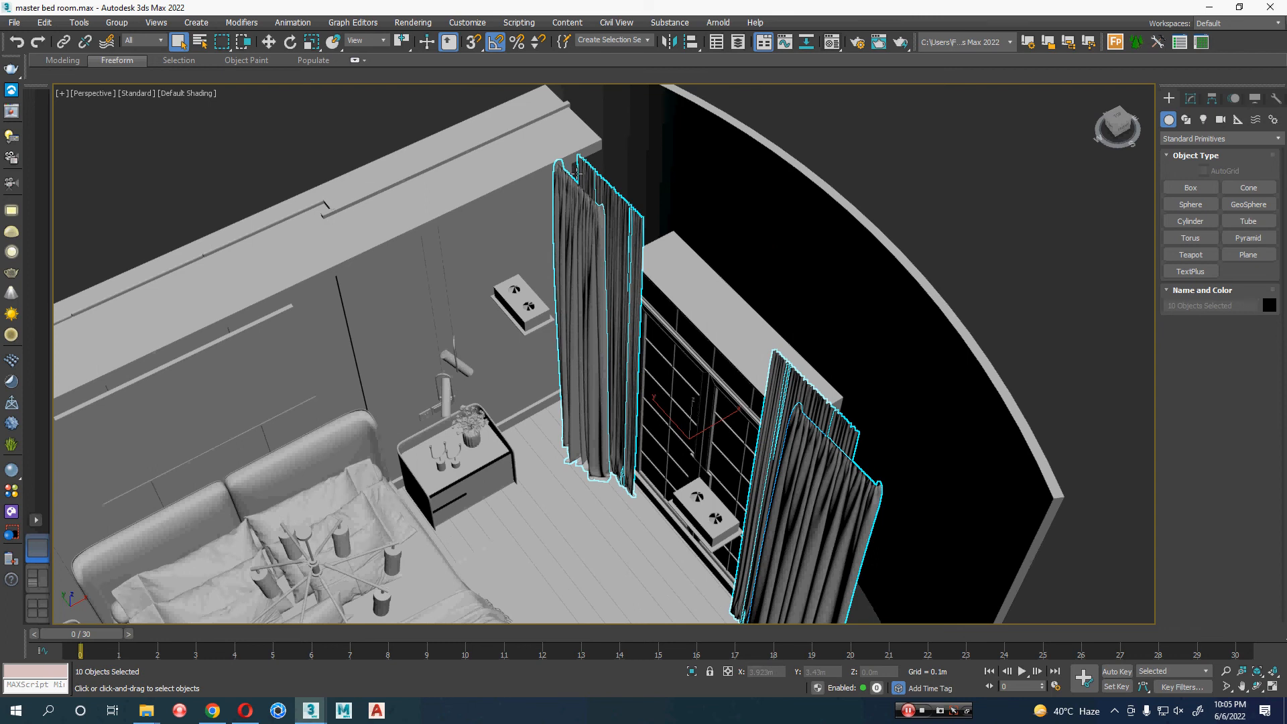
{"action": "scroll", "coordinate": [603, 221], "scroll_direction": "down", "scroll_amount": 3}
{"action": "middle_click_drag", "start_coordinate": [551, 310], "coordinate": [541, 307]}
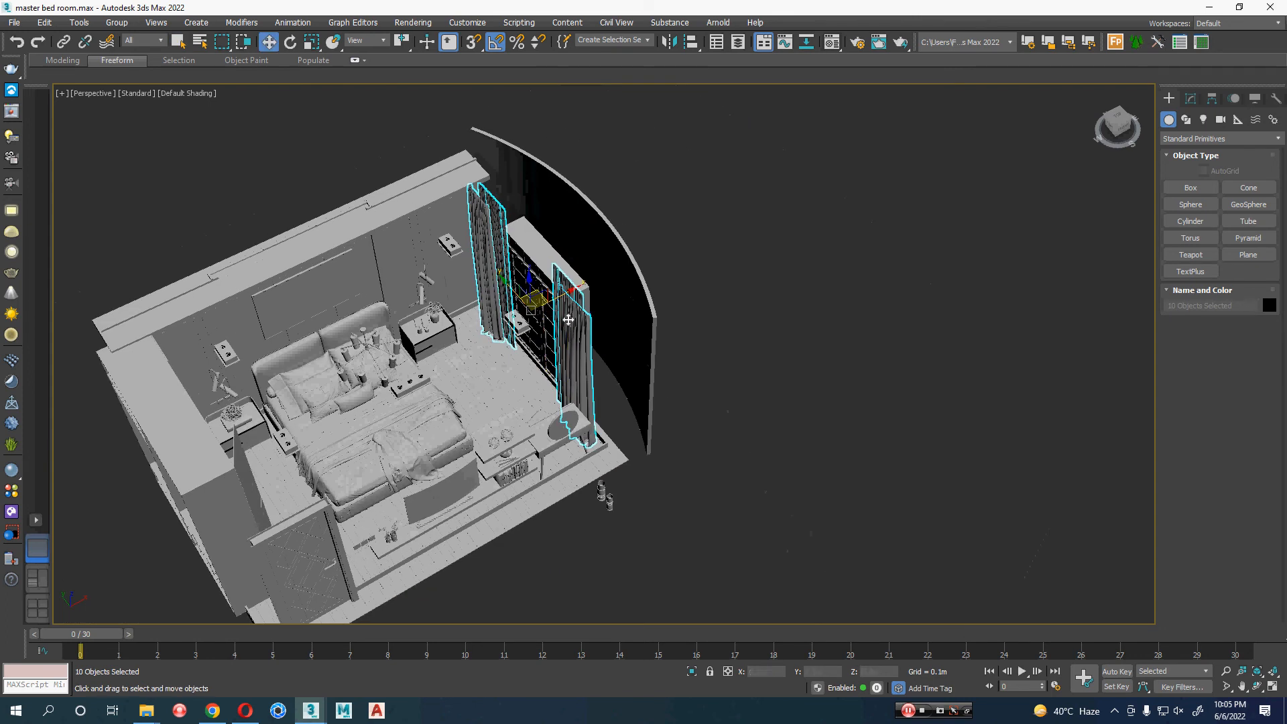
{"action": "key", "text": "w"}
{"action": "left_click_drag", "start_coordinate": [546, 301], "coordinate": [771, 177]}
- Delete the curved Arc001 wall outside the window
{"action": "left_click", "coordinate": [632, 286]}
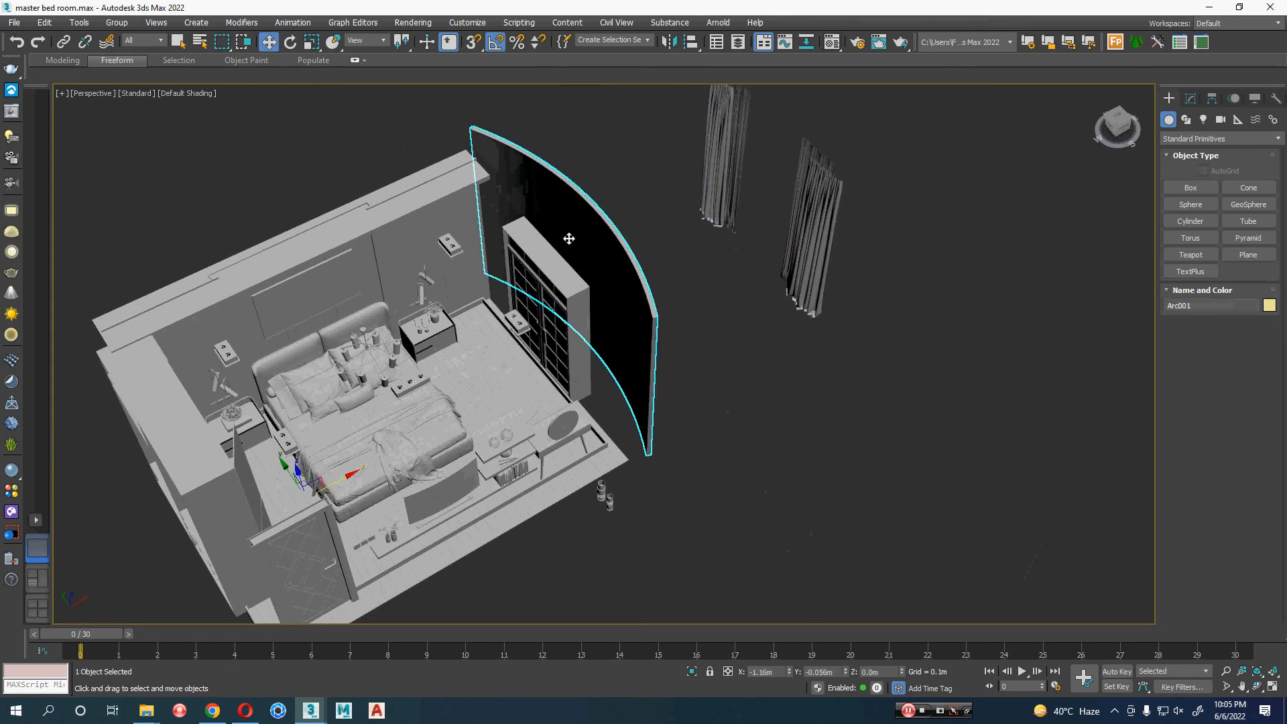
{"action": "key", "text": "Delete"}
{"action": "scroll", "coordinate": [611, 366], "scroll_direction": "up", "scroll_amount": 8}
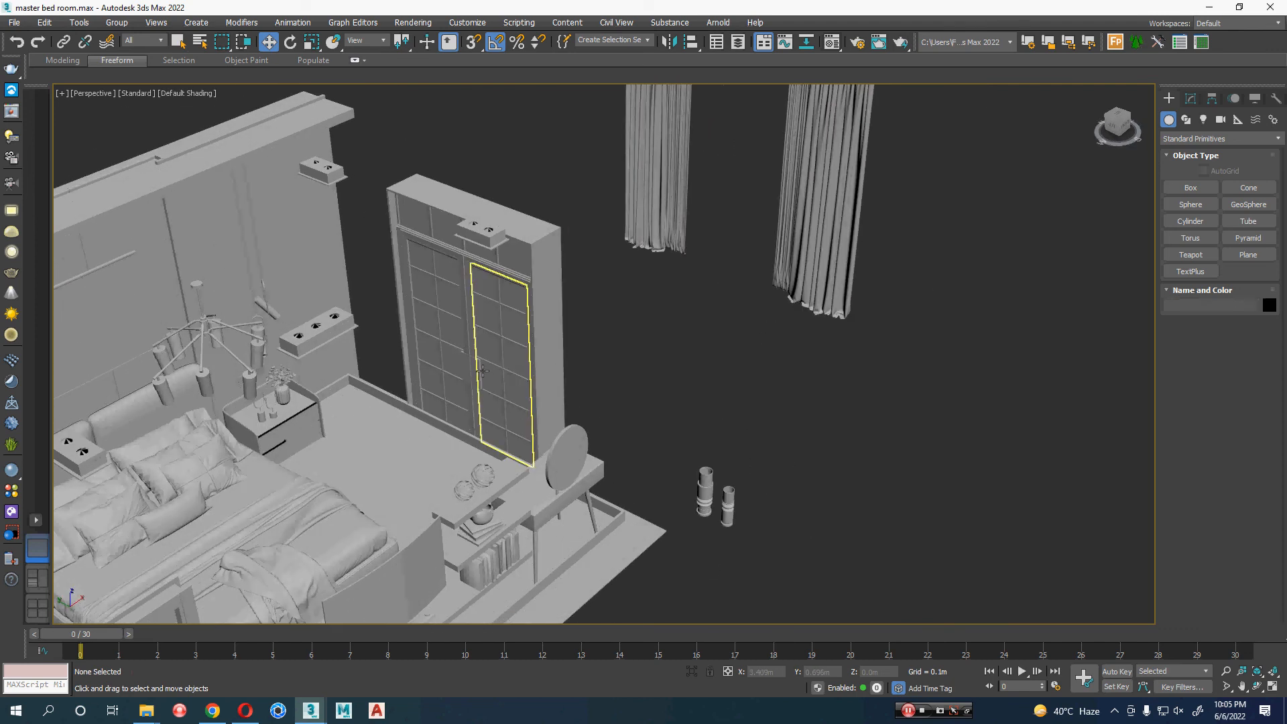
{"action": "scroll", "coordinate": [549, 306], "scroll_direction": "down", "scroll_amount": 3}
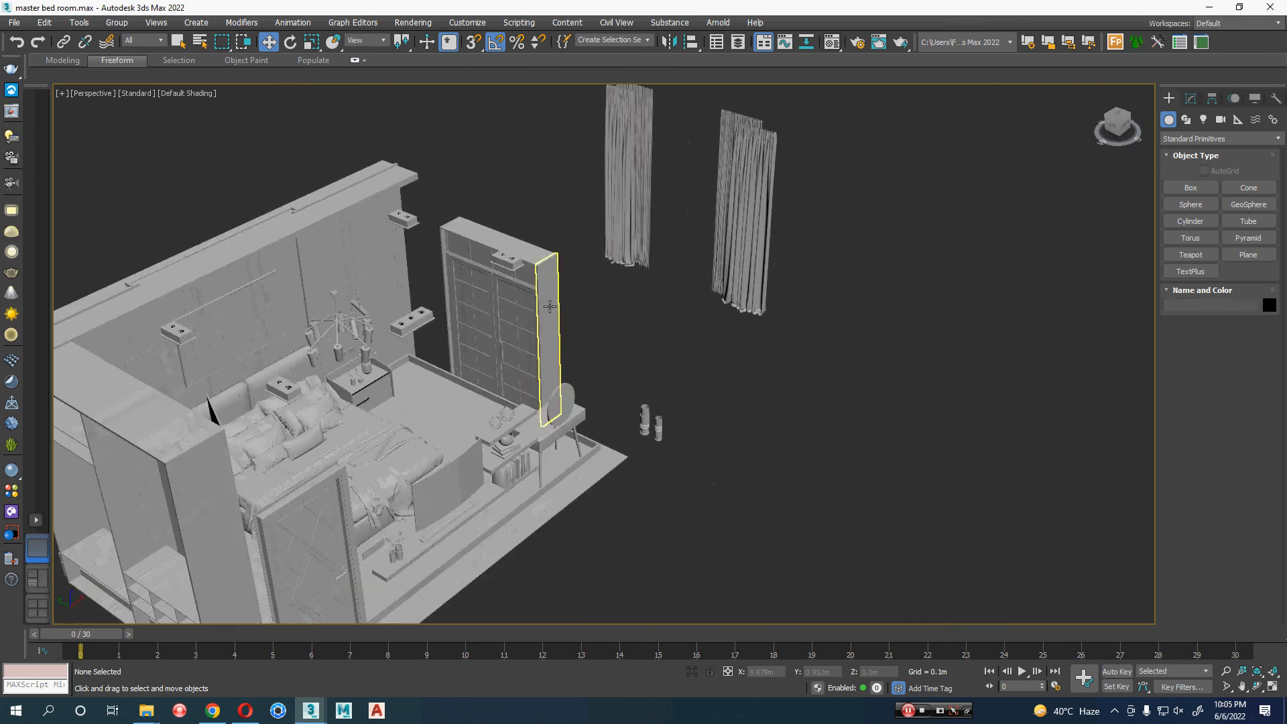
{"action": "scroll", "coordinate": [550, 307], "scroll_direction": "down", "scroll_amount": 2}
{"action": "middle_click_drag", "start_coordinate": [550, 306], "coordinate": [577, 243], "text": "alt"}
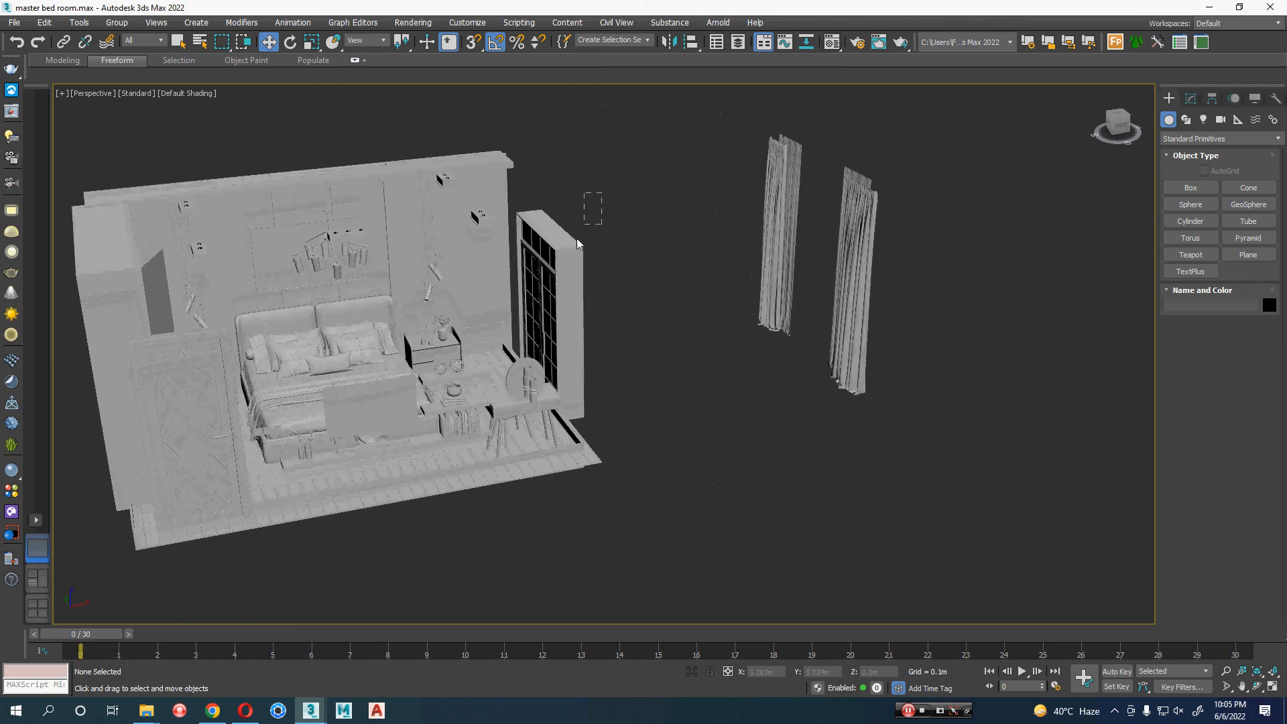
- Select the whole window unit with its surrounding frame, move it out of the room, and delete it
{"action": "left_click_drag", "start_coordinate": [518, 281], "coordinate": [602, 314]}
{"action": "middle_click_drag", "start_coordinate": [602, 314], "coordinate": [576, 295], "text": "alt"}
{"action": "left_click_drag", "start_coordinate": [576, 295], "coordinate": [775, 408]}
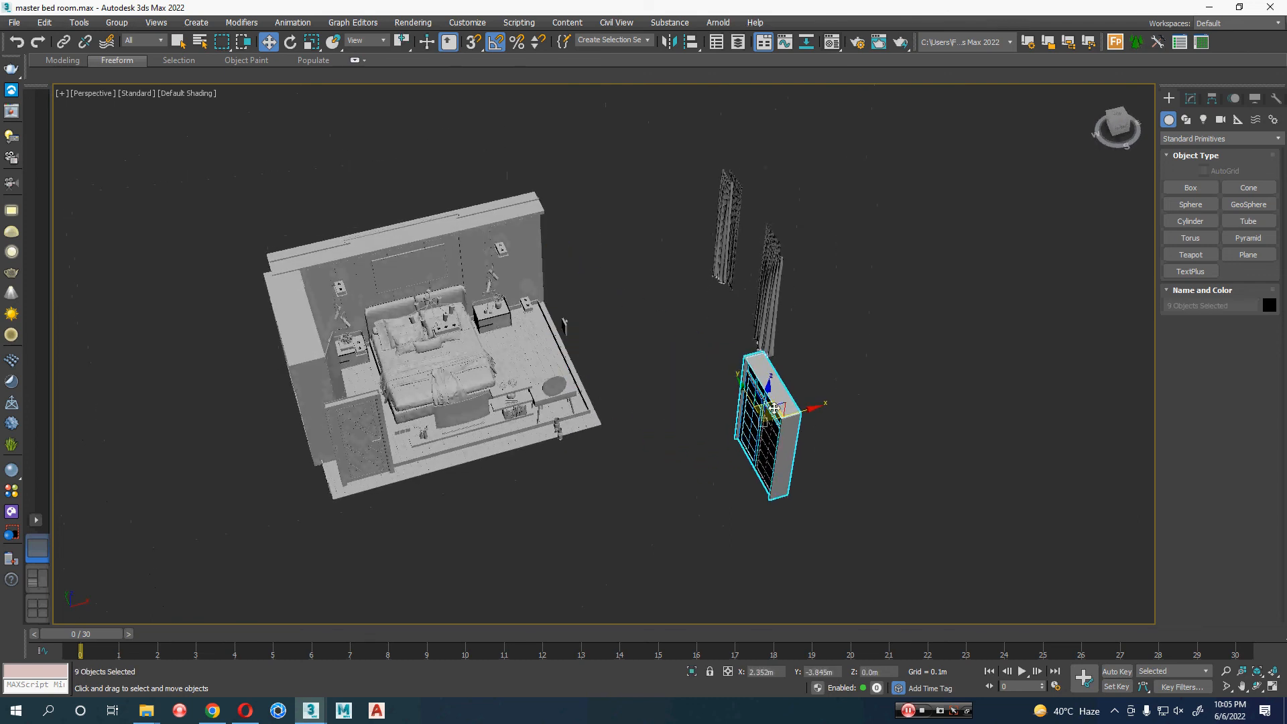
{"action": "key", "text": "ctrl+z"}
{"action": "key", "text": "ctrl+z"}
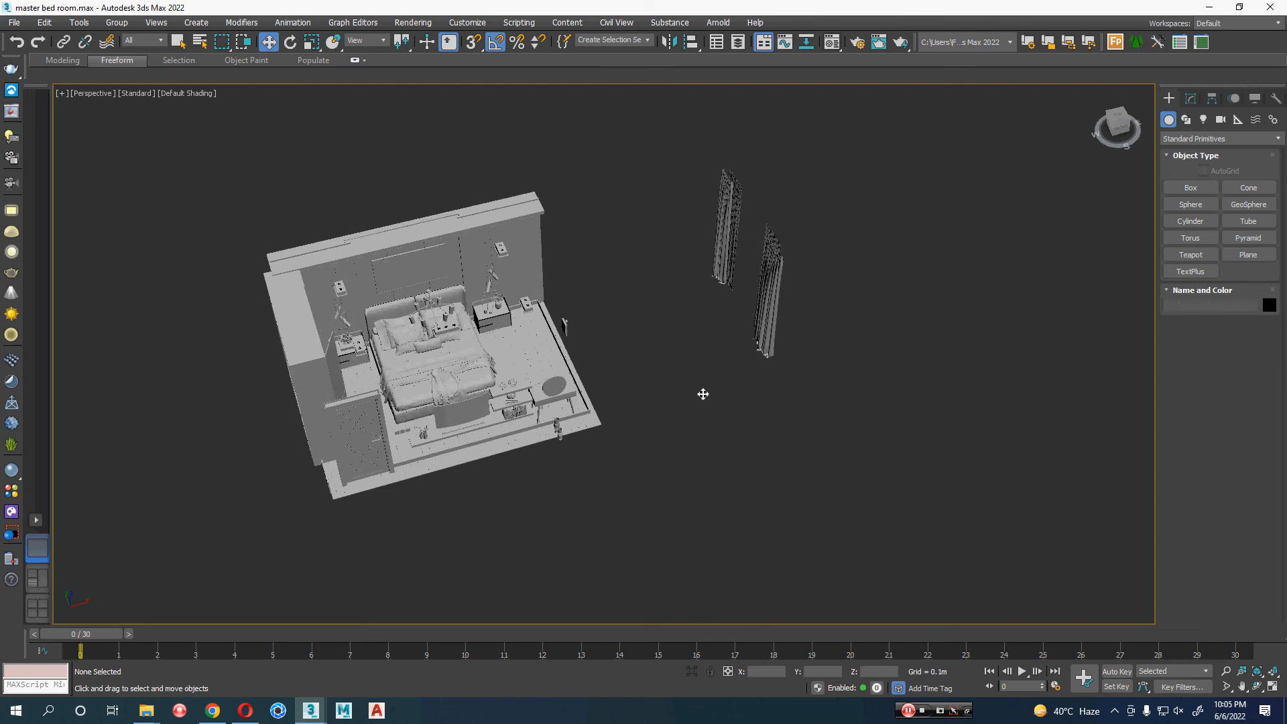
- Isolate the small leftover box panels with the knob at the floor's edge, including Box2633, and delete them
{"action": "scroll", "coordinate": [586, 338], "scroll_direction": "up", "scroll_amount": 5}
{"action": "mouse_move", "coordinate": [586, 337]}
{"action": "middle_mouse_down", "text": "alt"}
{"action": "mouse_move", "coordinate": [594, 329]}
{"action": "mouse_move", "coordinate": [545, 348]}
{"action": "mouse_move", "coordinate": [578, 354]}
{"action": "middle_mouse_up", "text": "alt"}
{"action": "left_click", "coordinate": [570, 372]}
{"action": "key", "text": "z"}
{"action": "middle_click_drag", "start_coordinate": [673, 385], "coordinate": [842, 402], "text": "alt"}
{"action": "scroll", "coordinate": [710, 416], "scroll_direction": "down", "scroll_amount": 2}
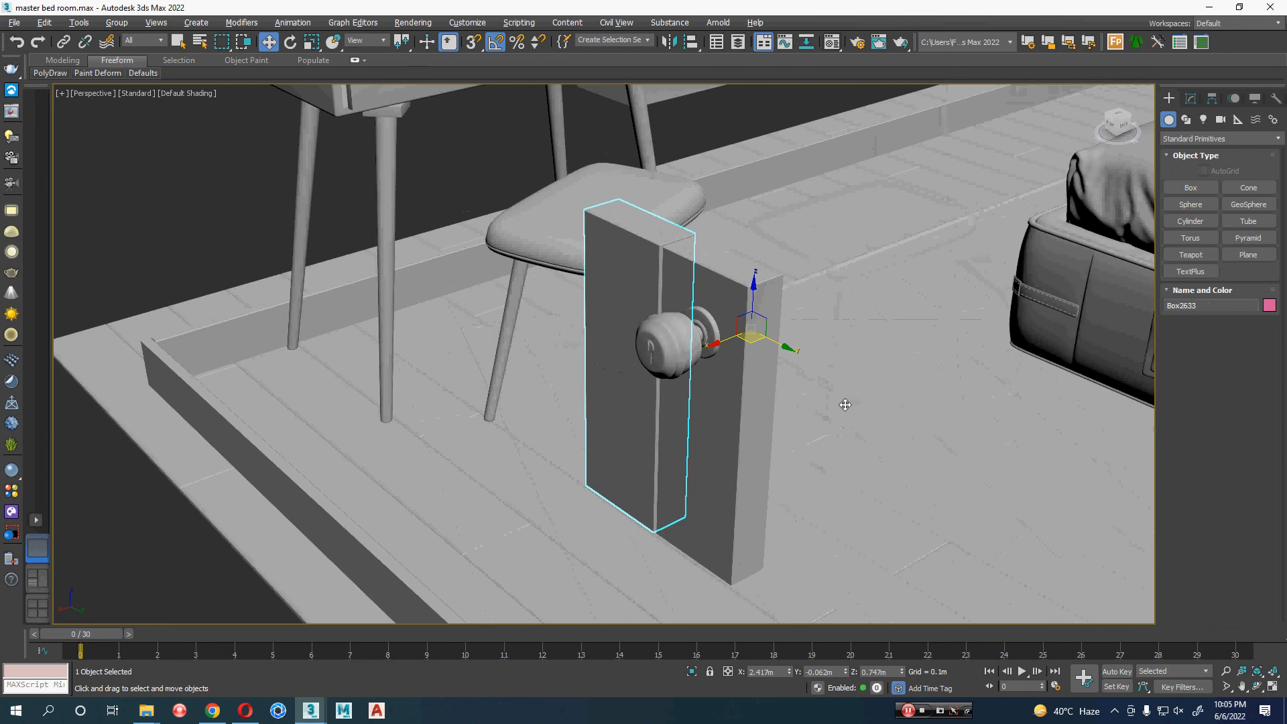
{"action": "key", "text": "z"}
{"action": "middle_click_drag", "start_coordinate": [657, 402], "coordinate": [760, 326], "text": "alt"}
{"action": "left_click_drag", "start_coordinate": [437, 443], "coordinate": [360, 520]}
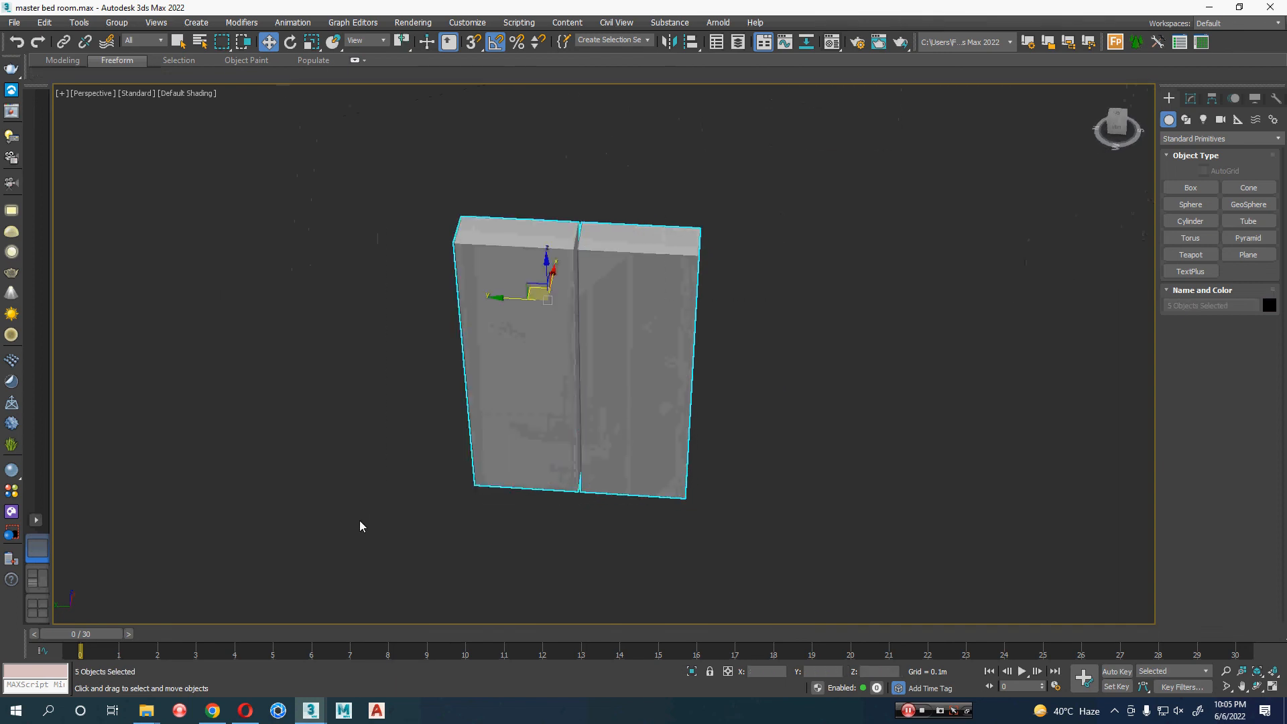
{"action": "key", "text": "Delete"}
- Delete the slab running along the top of the headboard wall
{"action": "scroll", "coordinate": [462, 478], "scroll_direction": "down", "scroll_amount": 5}
{"action": "middle_click_drag", "start_coordinate": [462, 478], "coordinate": [443, 322], "text": "alt"}
{"action": "left_click", "coordinate": [505, 271]}
{"action": "key", "text": "Delete"}
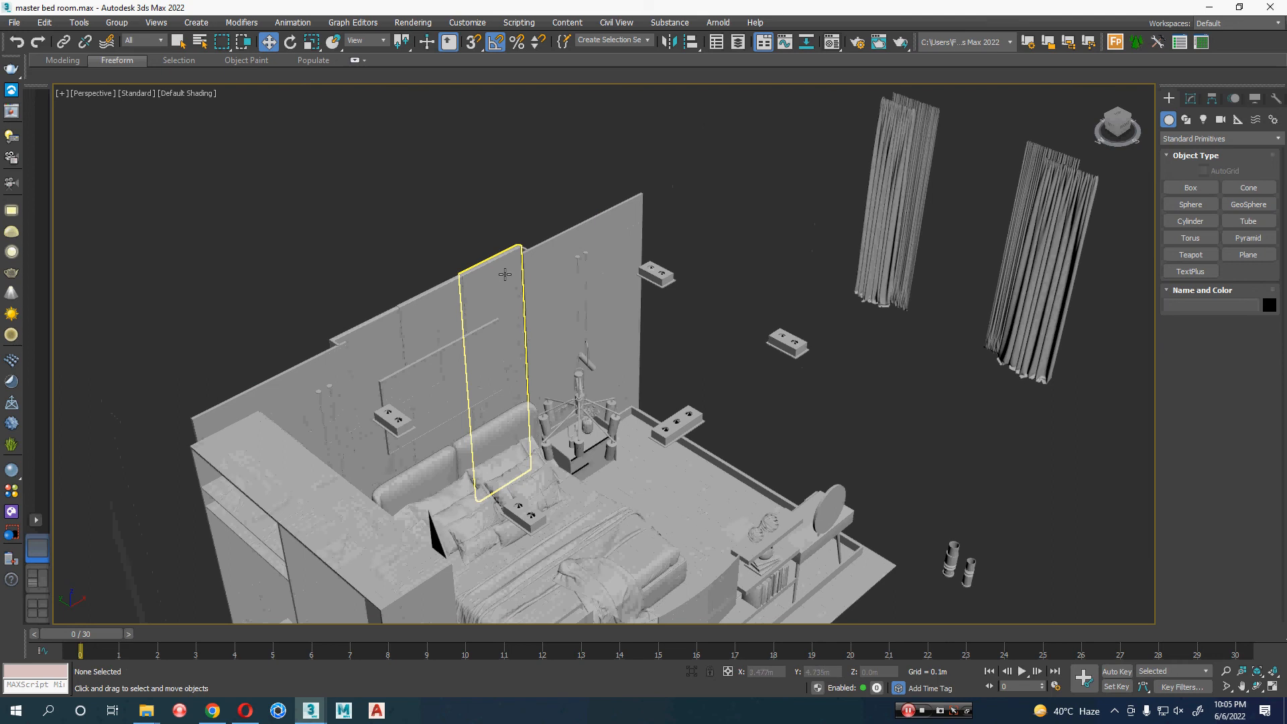
- Select the wardrobe's inner panels and shelves, including Modern wardrobe05, and delete them together
{"action": "middle_click_drag", "start_coordinate": [359, 431], "coordinate": [556, 490], "text": "alt"}
{"action": "left_click", "coordinate": [301, 415]}
{"action": "key", "text": "z"}
{"action": "left_click", "coordinate": [533, 494], "text": "ctrl"}
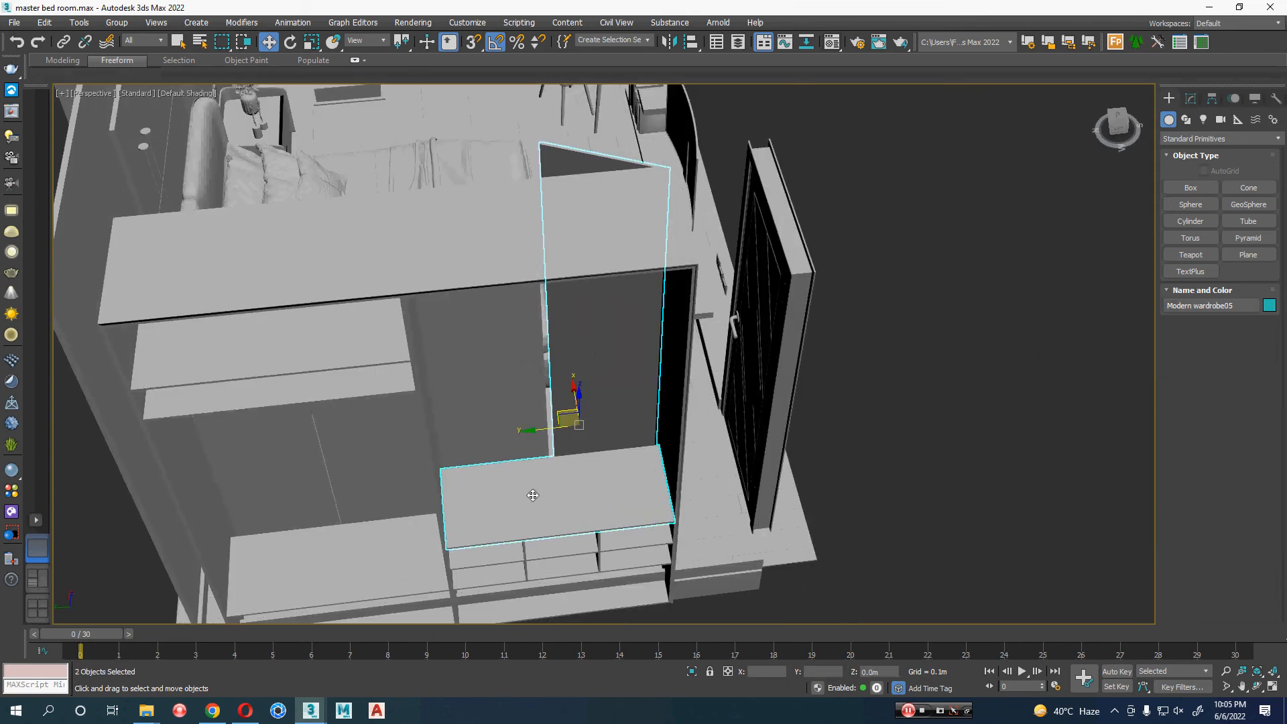
{"action": "left_click", "coordinate": [515, 407], "text": "ctrl"}
{"action": "key", "text": "q"}
{"action": "left_click", "coordinate": [326, 386], "text": "ctrl"}
{"action": "left_click", "coordinate": [286, 358], "text": "ctrl"}
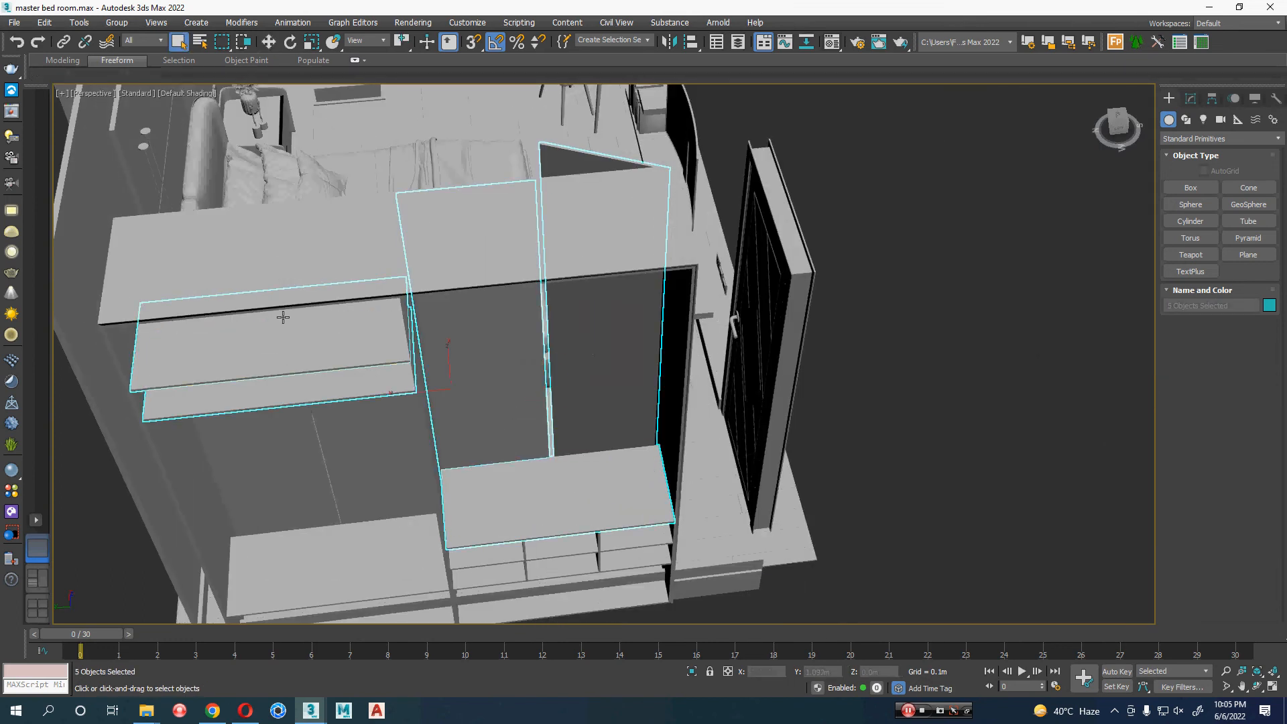
{"action": "left_click", "coordinate": [283, 299], "text": "ctrl"}
{"action": "key", "text": "Delete"}
- Delete the wardrobe's remaining back panels and the carcass frame of the section nearest the door
{"action": "middle_click_drag", "start_coordinate": [551, 528], "coordinate": [545, 439]}
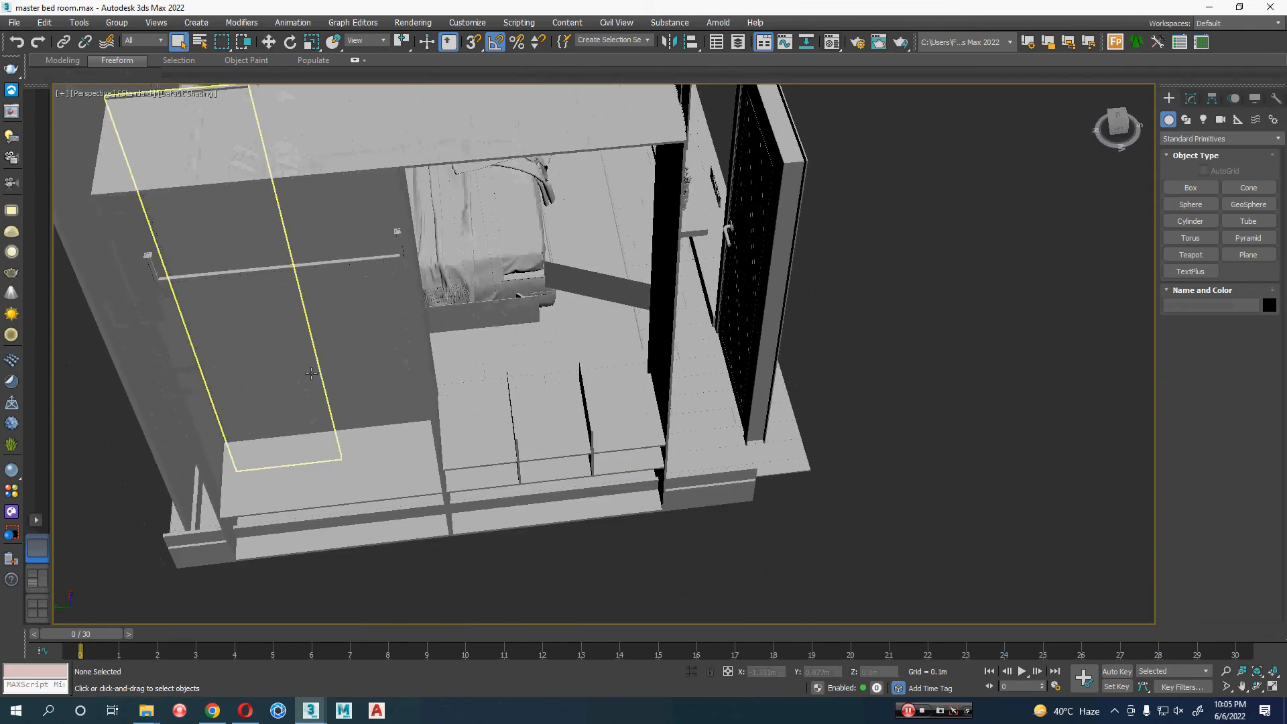
{"action": "left_click", "coordinate": [289, 362]}
{"action": "key", "text": "Delete"}
{"action": "left_click", "coordinate": [370, 329]}
{"action": "key", "text": "Delete"}
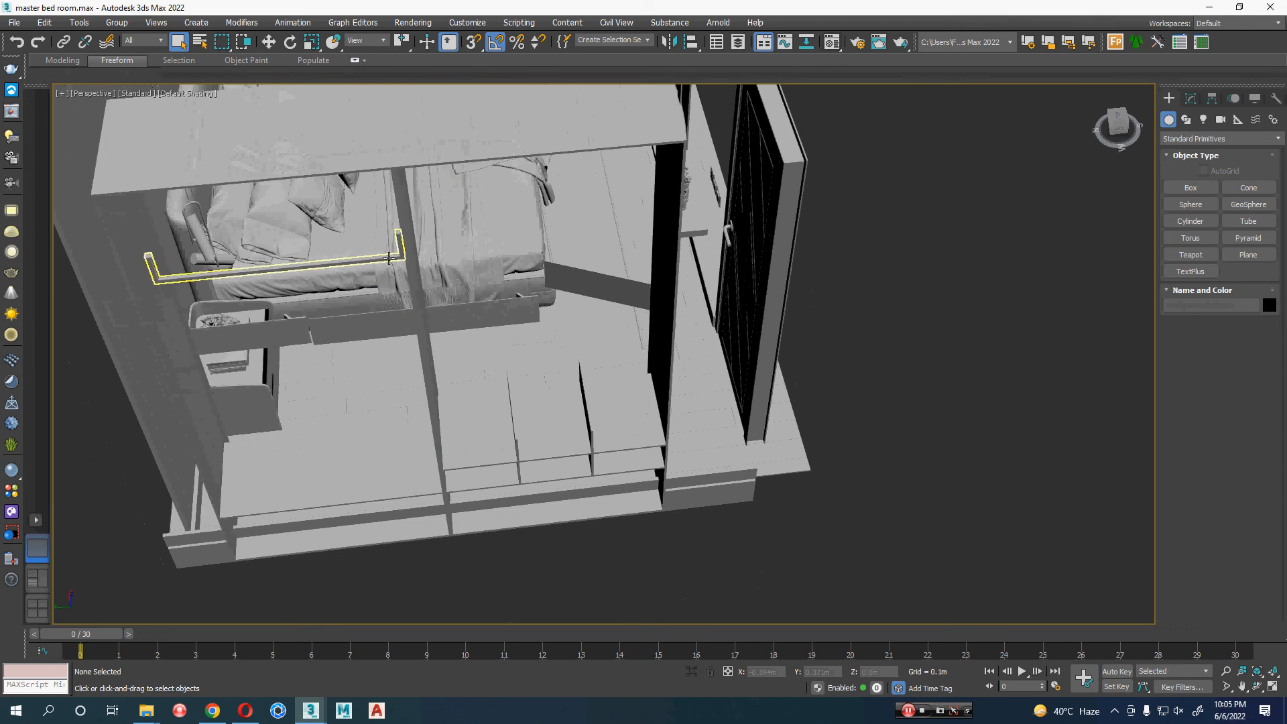
{"action": "left_click", "coordinate": [416, 273]}
{"action": "key", "text": "Delete"}
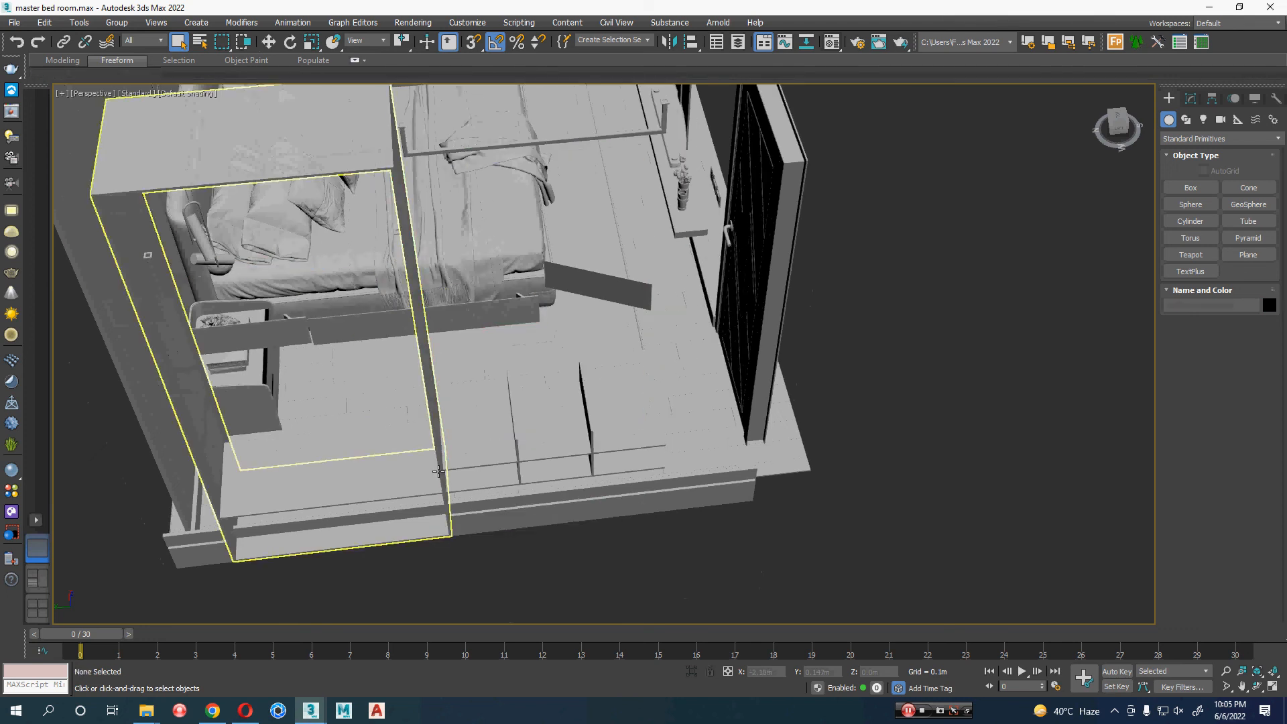
- Delete the wardrobe's last large carcass frame and the thin frame behind it, including Modern wardrobe49
{"action": "left_click", "coordinate": [416, 402]}
{"action": "key", "text": "Delete"}
{"action": "left_click", "coordinate": [525, 465]}
{"action": "key", "text": "Delete"}
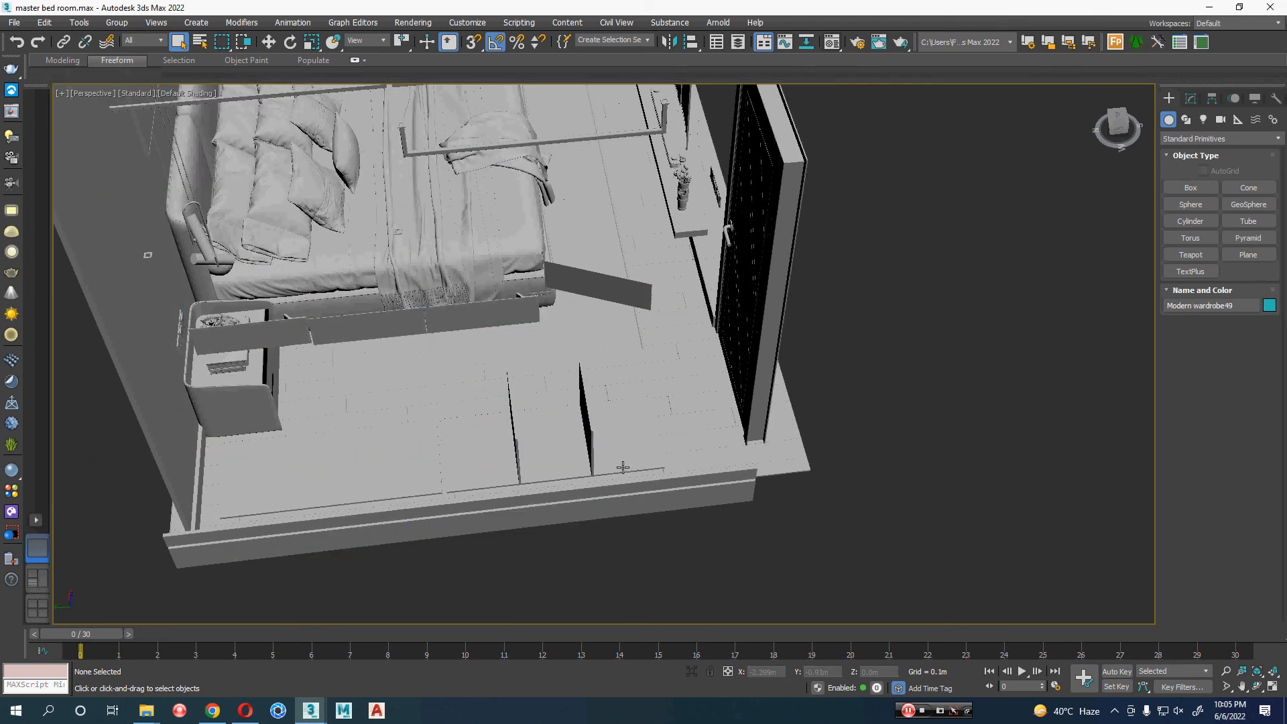
- Delete the leftover wardrobe shelves and dividers beside the door, along with the low upright panels including Modern wardrobe44
{"action": "middle_click_drag", "start_coordinate": [567, 451], "coordinate": [411, 480], "text": "alt"}
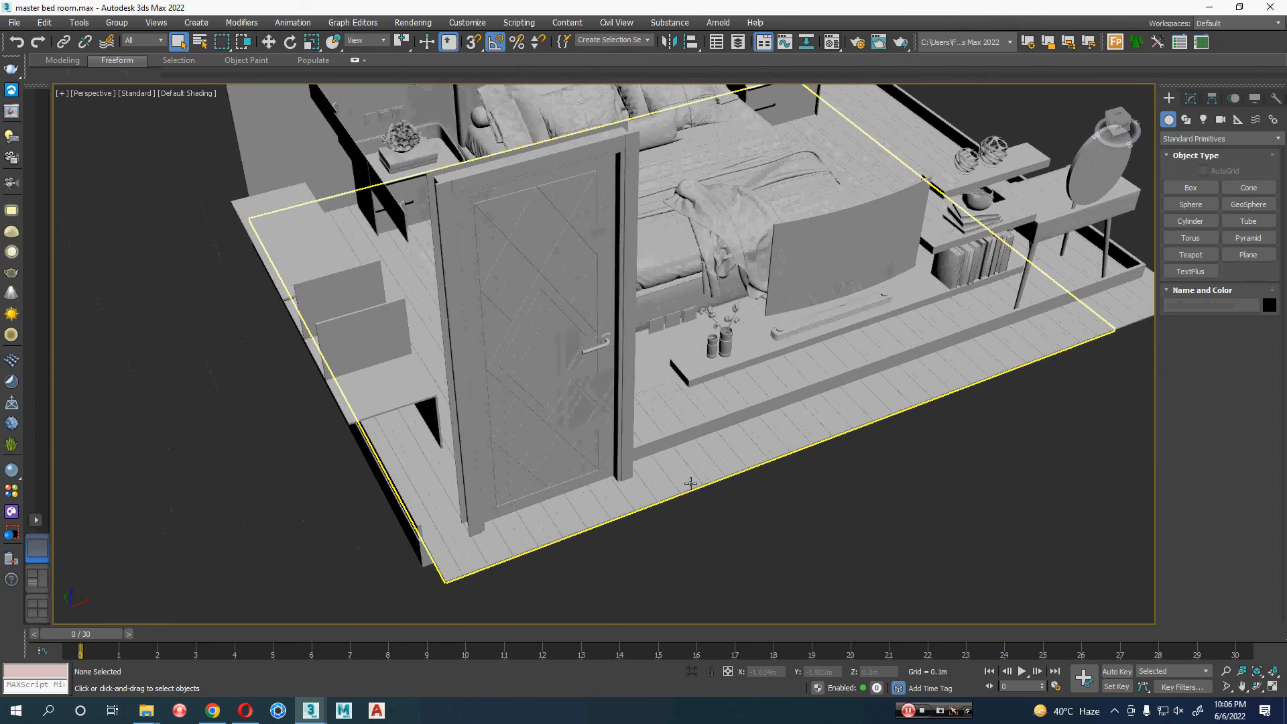
{"action": "middle_click_drag", "start_coordinate": [510, 449], "coordinate": [402, 415], "text": "alt"}
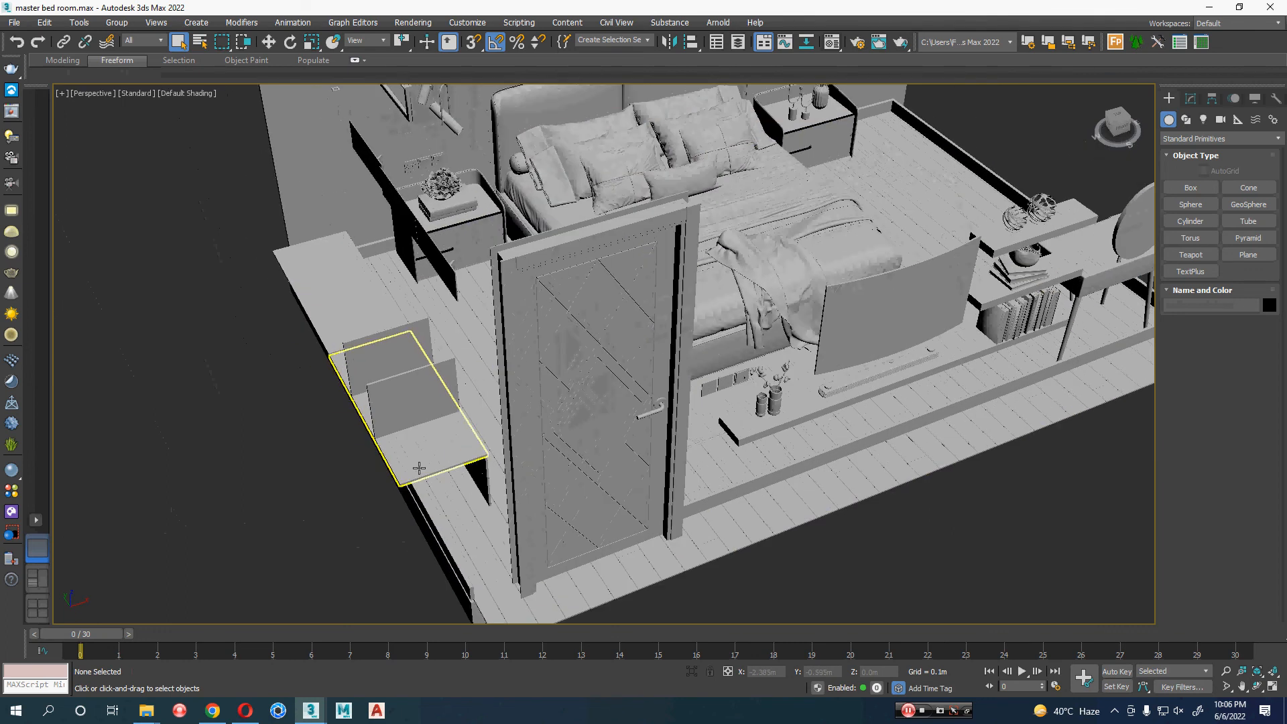
{"action": "left_click", "coordinate": [389, 402]}
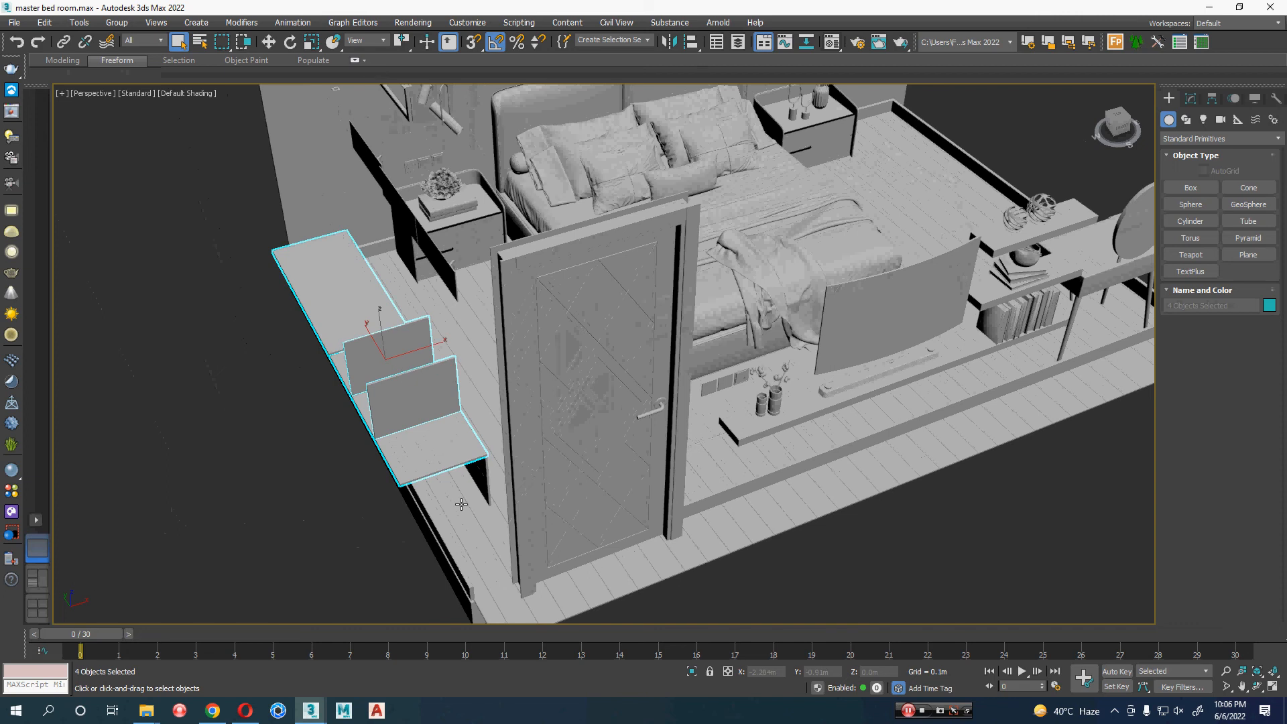
{"action": "key", "text": "Delete"}
{"action": "left_click", "coordinate": [478, 449]}
{"action": "key", "text": "Delete"}
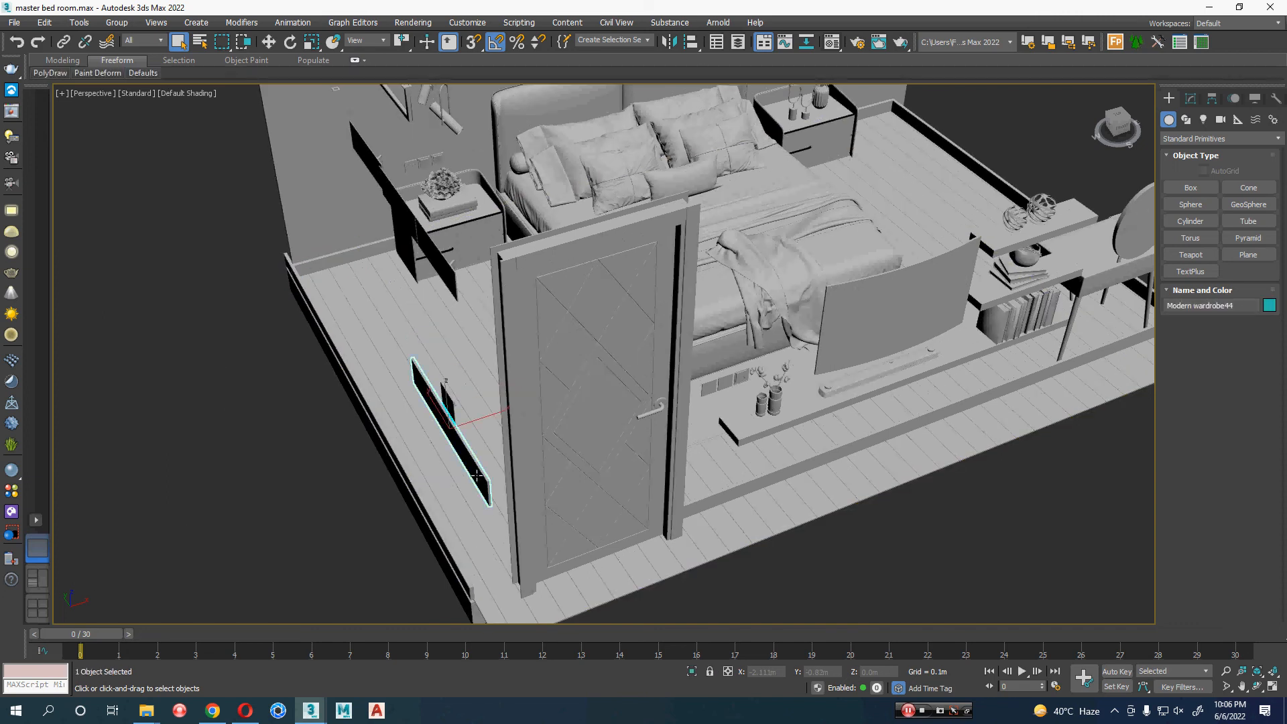
{"action": "left_click", "coordinate": [466, 439]}
{"action": "key", "text": "Delete"}
{"action": "left_click", "coordinate": [455, 429]}
{"action": "key", "text": "Delete"}
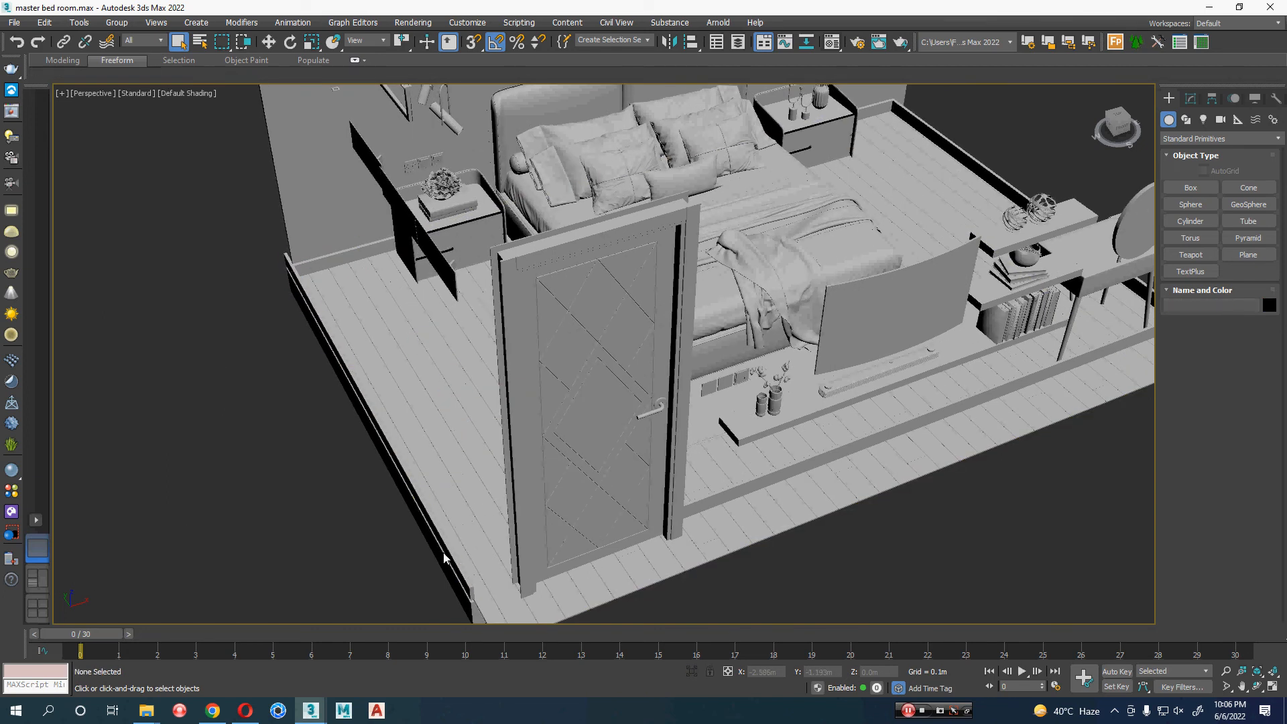
- Delete the skirting strips running along the floor edge beside the door
{"action": "left_click", "coordinate": [478, 546]}
{"action": "key", "text": "Delete"}
{"action": "mouse_move", "coordinate": [478, 547]}
{"action": "middle_mouse_down", "text": "alt"}
{"action": "mouse_move", "coordinate": [404, 470]}
{"action": "mouse_move", "coordinate": [403, 500]}
{"action": "mouse_move", "coordinate": [416, 473]}
{"action": "mouse_move", "coordinate": [411, 434]}
{"action": "mouse_move", "coordinate": [470, 499]}
{"action": "mouse_move", "coordinate": [396, 468]}
{"action": "mouse_move", "coordinate": [476, 537]}
{"action": "middle_mouse_up", "text": "alt"}
{"action": "left_click", "coordinate": [405, 450]}
{"action": "key", "text": "Delete"}
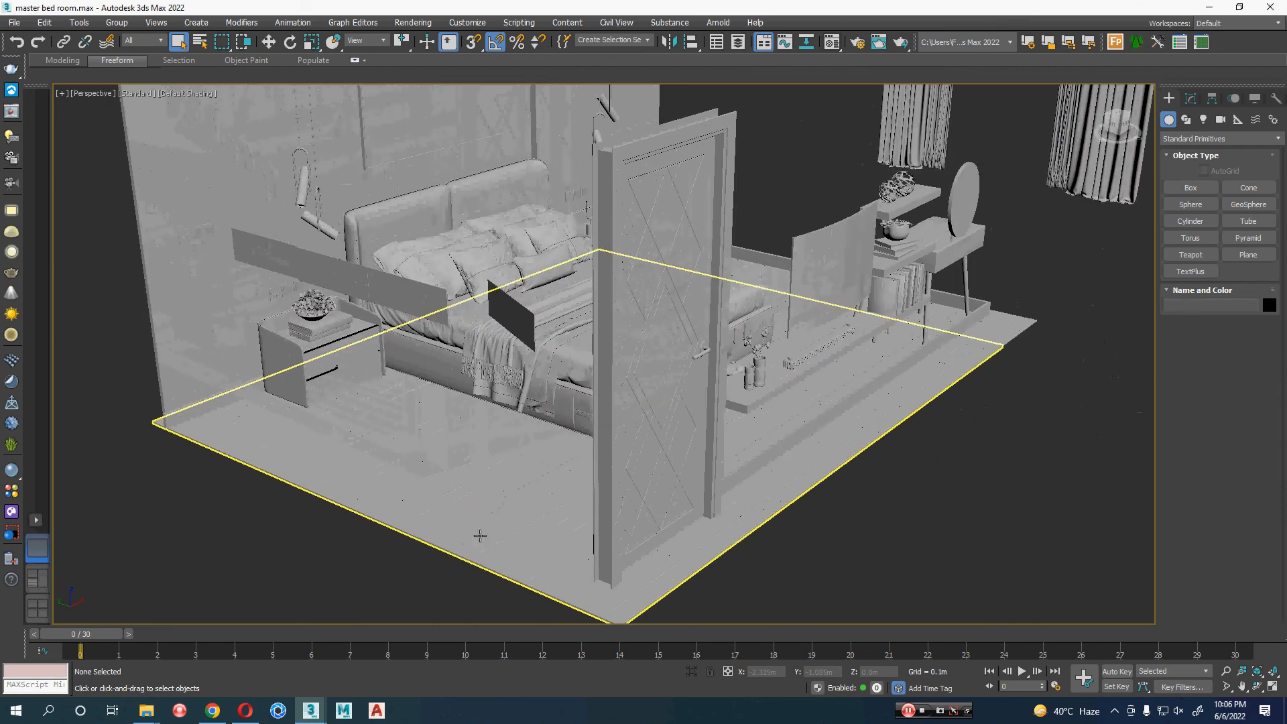
- Delete the long drawer-front panels floating above the bedside table nearest the removed wardrobe
{"action": "left_click", "coordinate": [305, 267]}
{"action": "middle_click_drag", "start_coordinate": [330, 305], "coordinate": [348, 415], "text": "alt"}
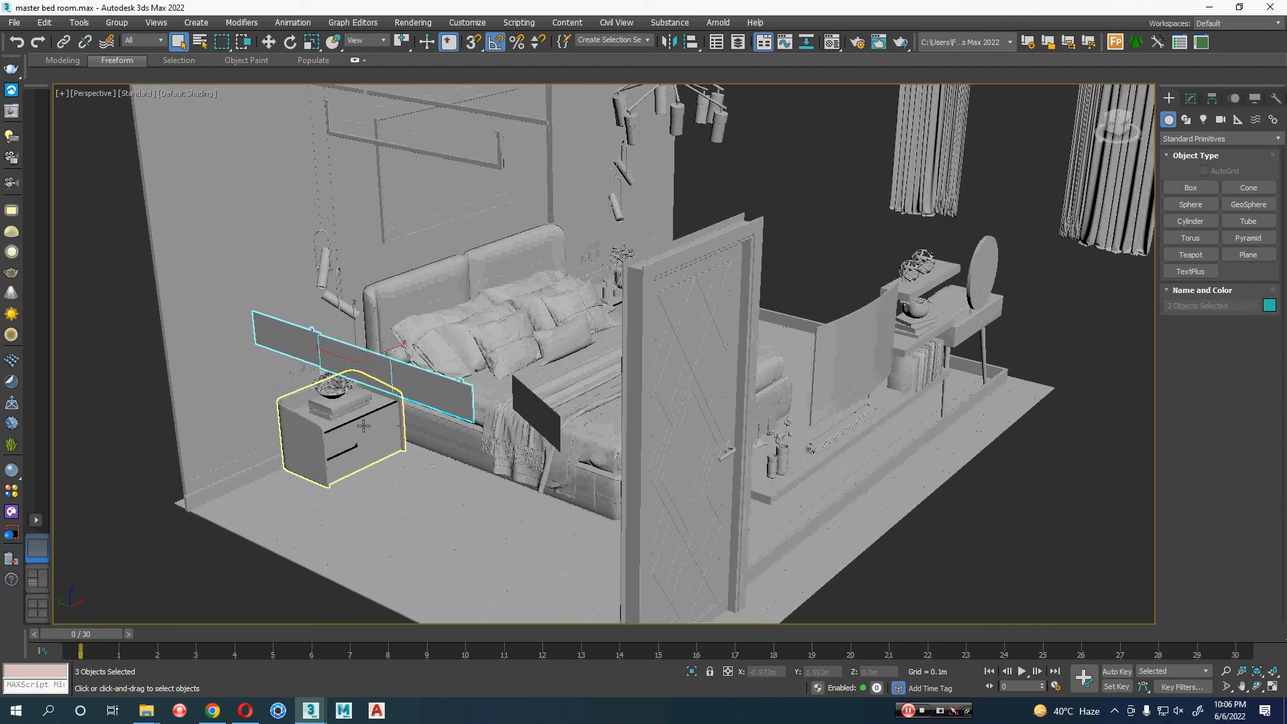
{"action": "key", "text": "Delete"}
{"action": "scroll", "coordinate": [434, 433], "scroll_direction": "up", "scroll_amount": 5}
{"action": "scroll", "coordinate": [433, 432], "scroll_direction": "down", "scroll_amount": 5}
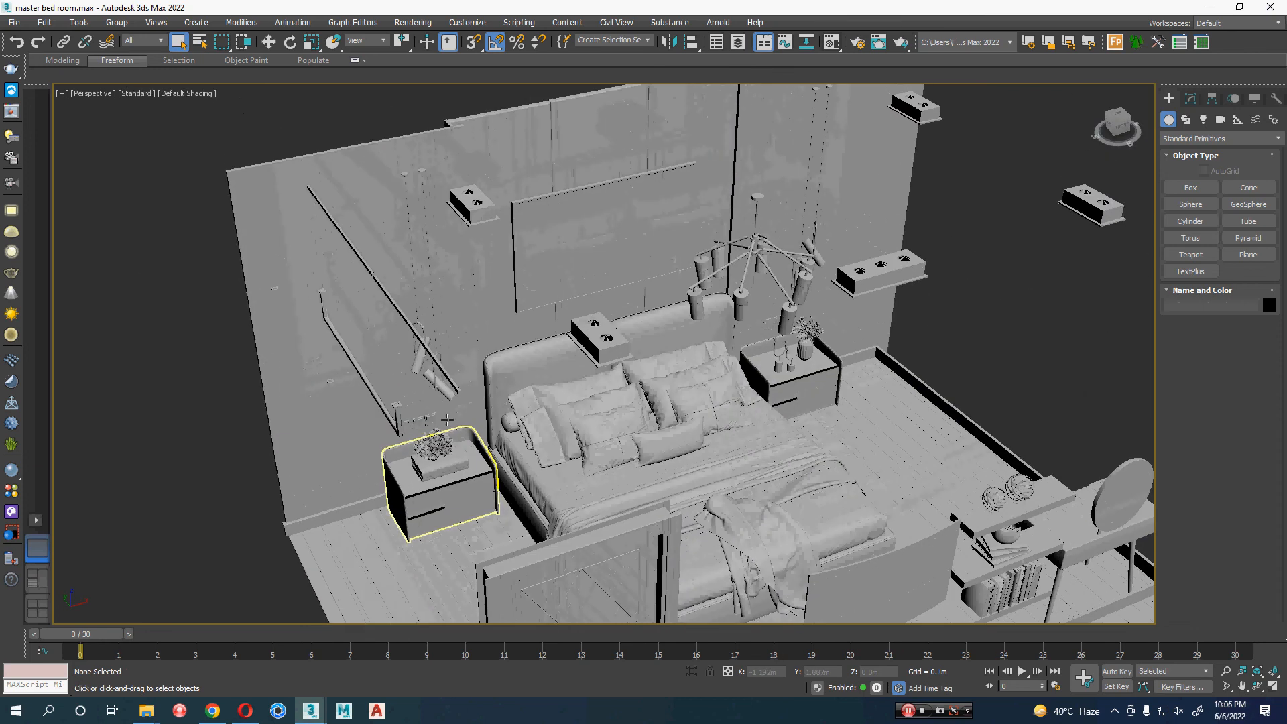
- Select the floating wardrobe rails, including Modern wardrobe12, and delete them together
{"action": "left_click", "coordinate": [379, 375]}
{"action": "scroll", "coordinate": [358, 370], "scroll_direction": "up", "scroll_amount": 3}
{"action": "middle_click_drag", "start_coordinate": [359, 370], "coordinate": [402, 410], "text": "alt"}
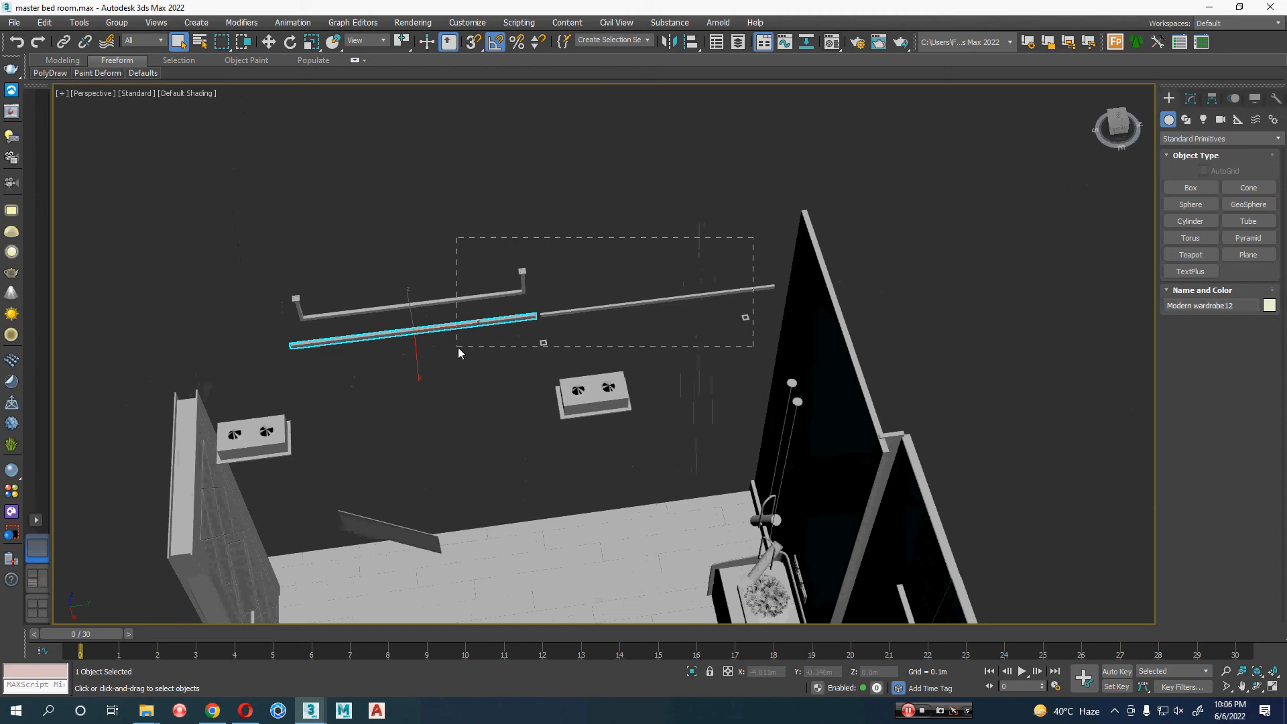
{"action": "key", "text": "ctrl+q"}
{"action": "key", "text": "Delete"}
- Examine the twin ceiling spotlight box near the headboard wall up close
{"action": "middle_click_drag", "start_coordinate": [589, 408], "coordinate": [556, 281], "text": "alt"}
{"action": "left_click", "coordinate": [556, 282]}
{"action": "key", "text": "z"}
{"action": "middle_click_drag", "start_coordinate": [597, 350], "coordinate": [645, 350], "text": "alt"}
{"action": "scroll", "coordinate": [644, 350], "scroll_direction": "down", "scroll_amount": 10}
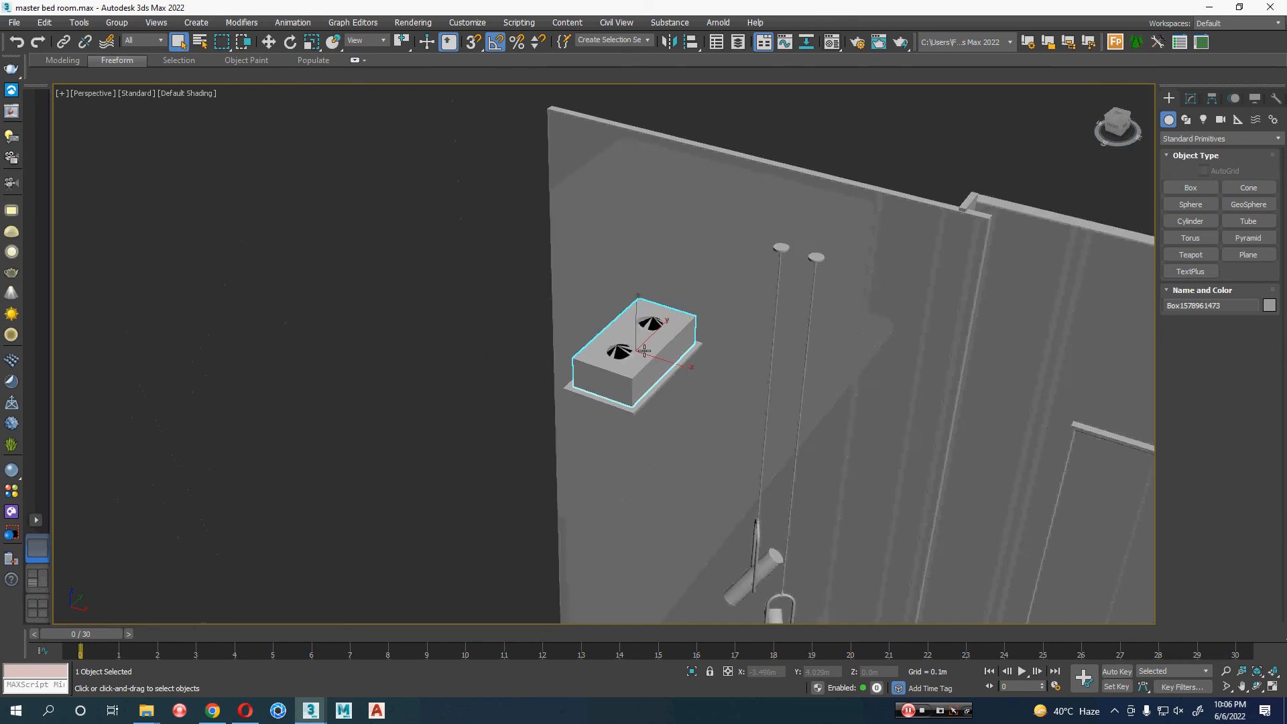
{"action": "middle_click_drag", "start_coordinate": [577, 375], "coordinate": [392, 370], "text": "alt"}
{"action": "scroll", "coordinate": [491, 256], "scroll_direction": "up", "scroll_amount": 8}
- Delete the skirting lines meeting at the floor corner behind the dressing table
{"action": "left_click", "coordinate": [537, 275]}
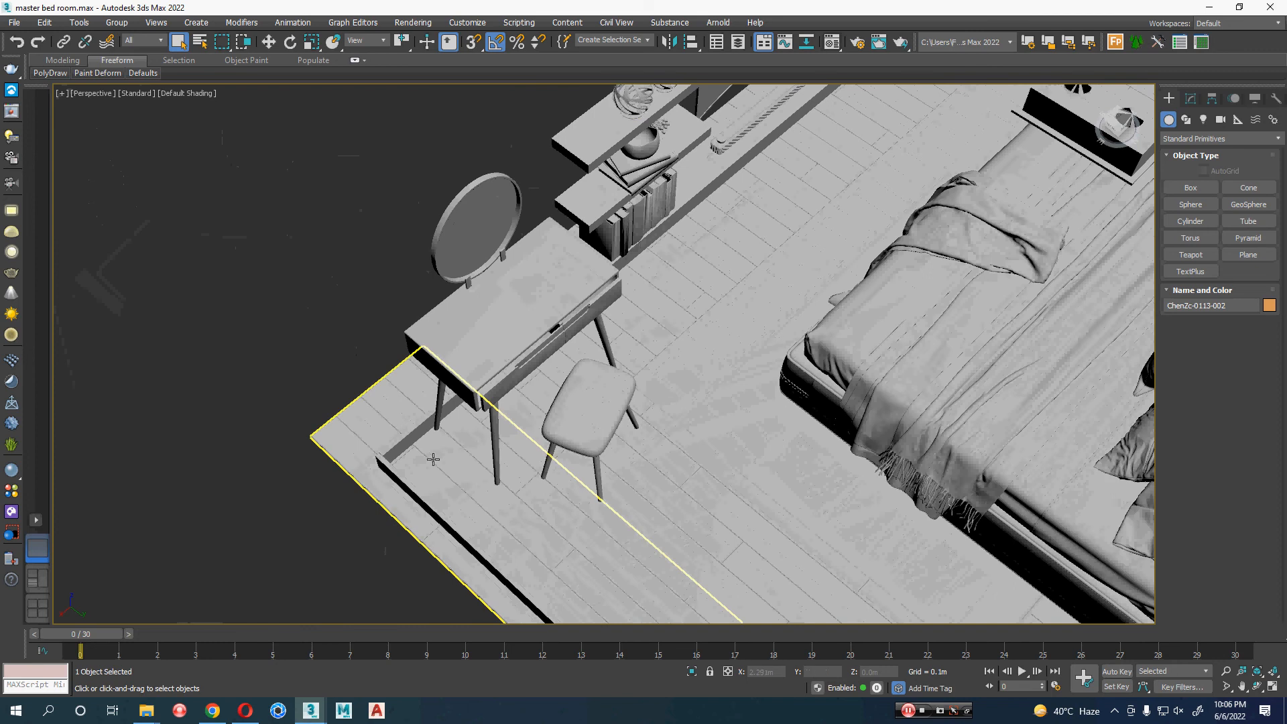
{"action": "left_click", "coordinate": [402, 454]}
{"action": "key", "text": "Delete"}
{"action": "left_click", "coordinate": [407, 483]}
{"action": "key", "text": "Delete"}
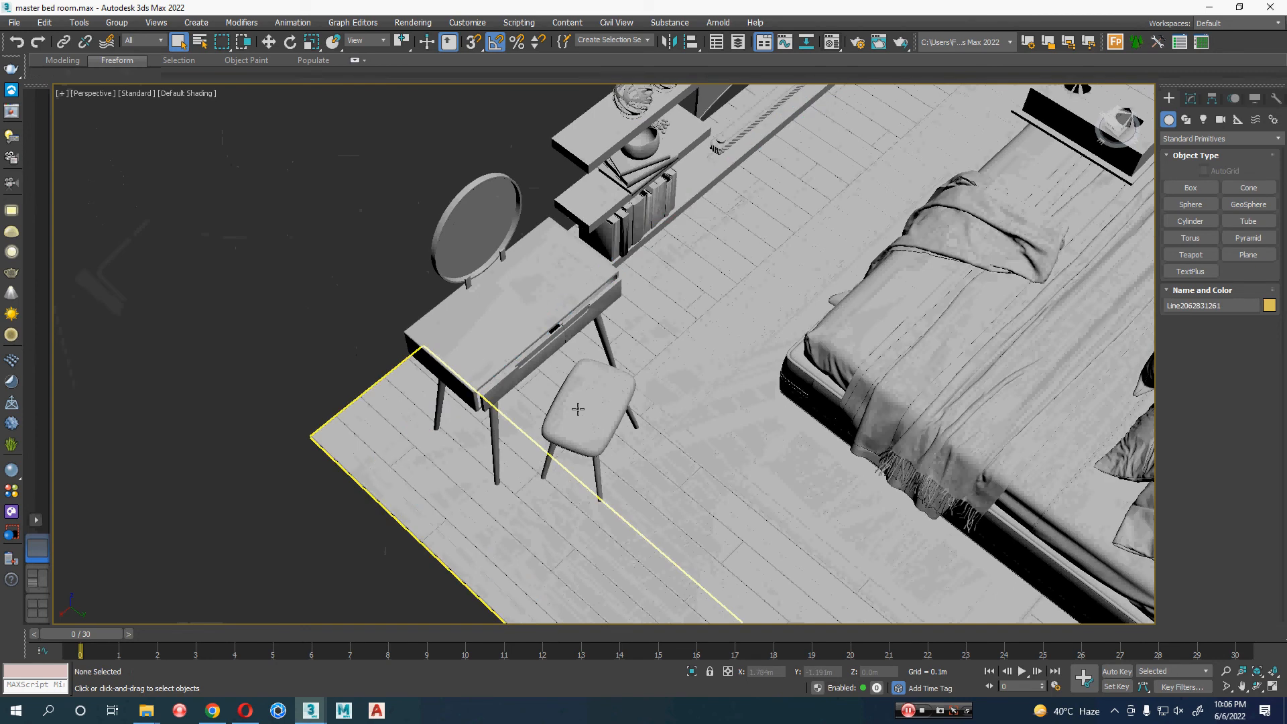
- Select the soundbar body Rectangle002 together with the curved TV screen above it and delete both
{"action": "middle_click_drag", "start_coordinate": [718, 206], "coordinate": [166, 539], "text": "alt"}
{"action": "left_click", "coordinate": [147, 447]}
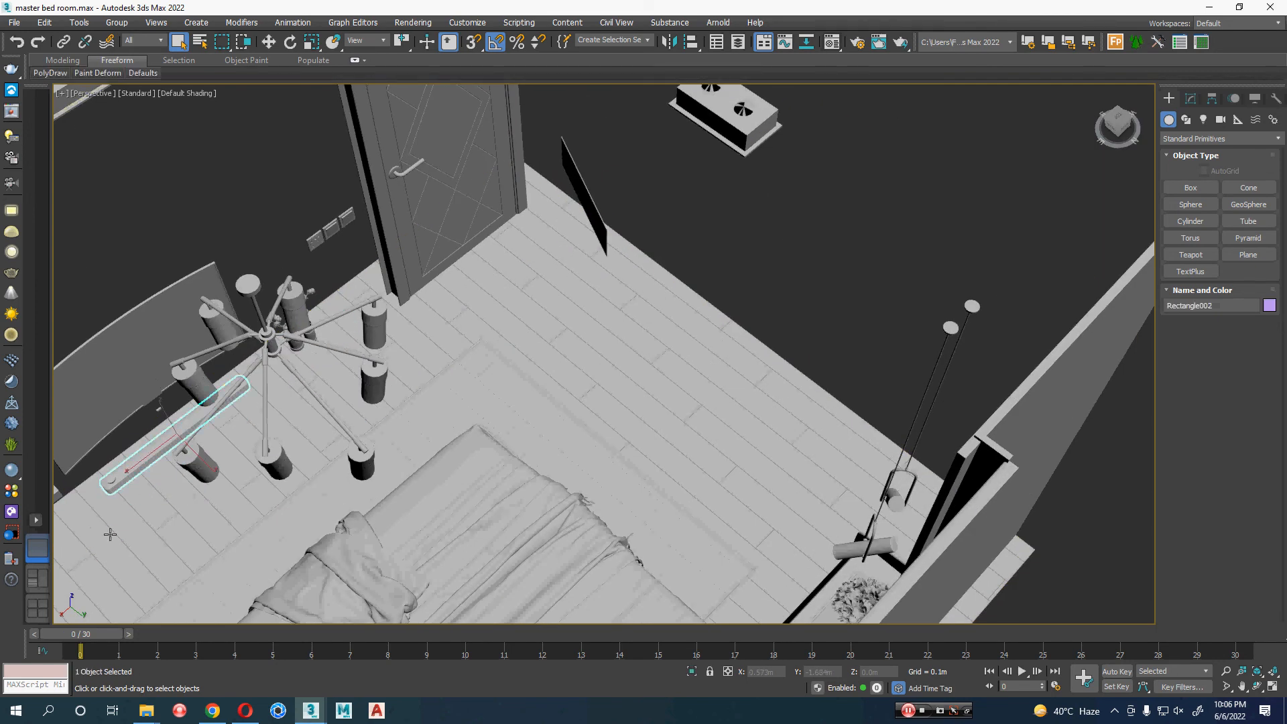
{"action": "middle_click_drag", "start_coordinate": [146, 447], "coordinate": [303, 423], "text": "alt"}
{"action": "scroll", "coordinate": [303, 423], "scroll_direction": "up", "scroll_amount": 5}
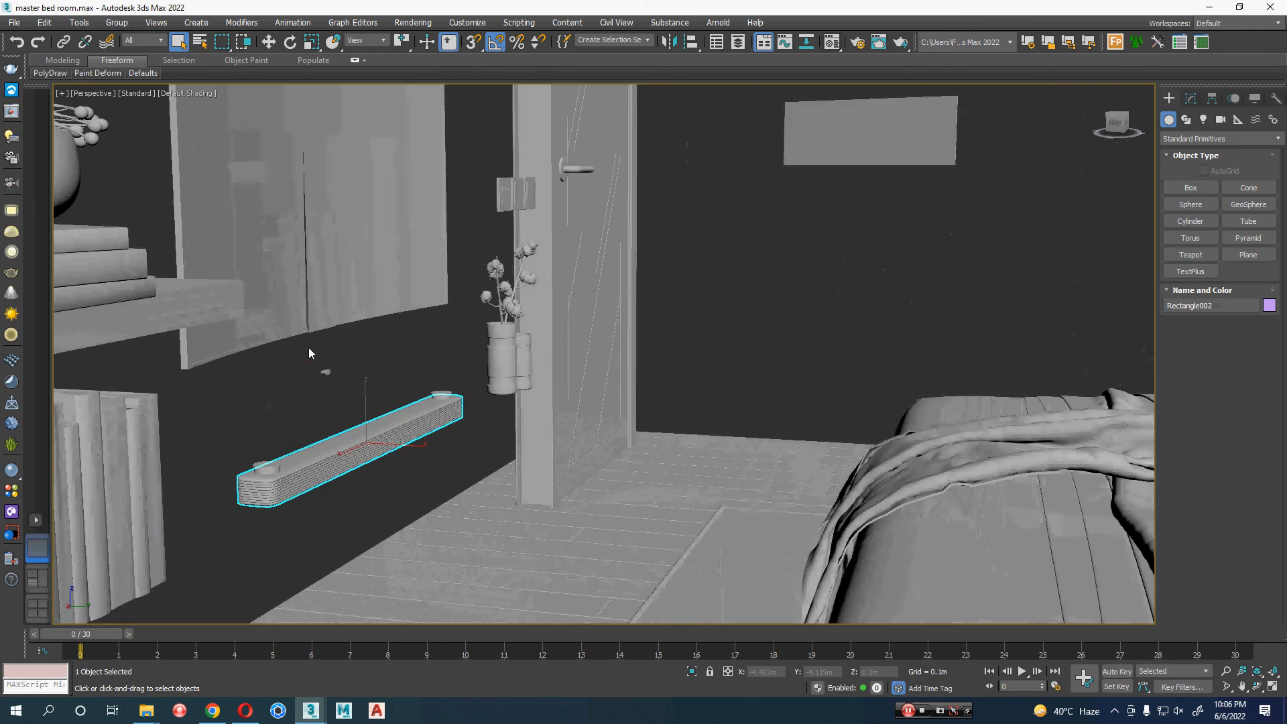
{"action": "middle_click_drag", "start_coordinate": [310, 356], "coordinate": [378, 338]}
{"action": "scroll", "coordinate": [348, 438], "scroll_direction": "up", "scroll_amount": 3}
{"action": "middle_click_drag", "start_coordinate": [395, 464], "coordinate": [448, 449], "text": "alt"}
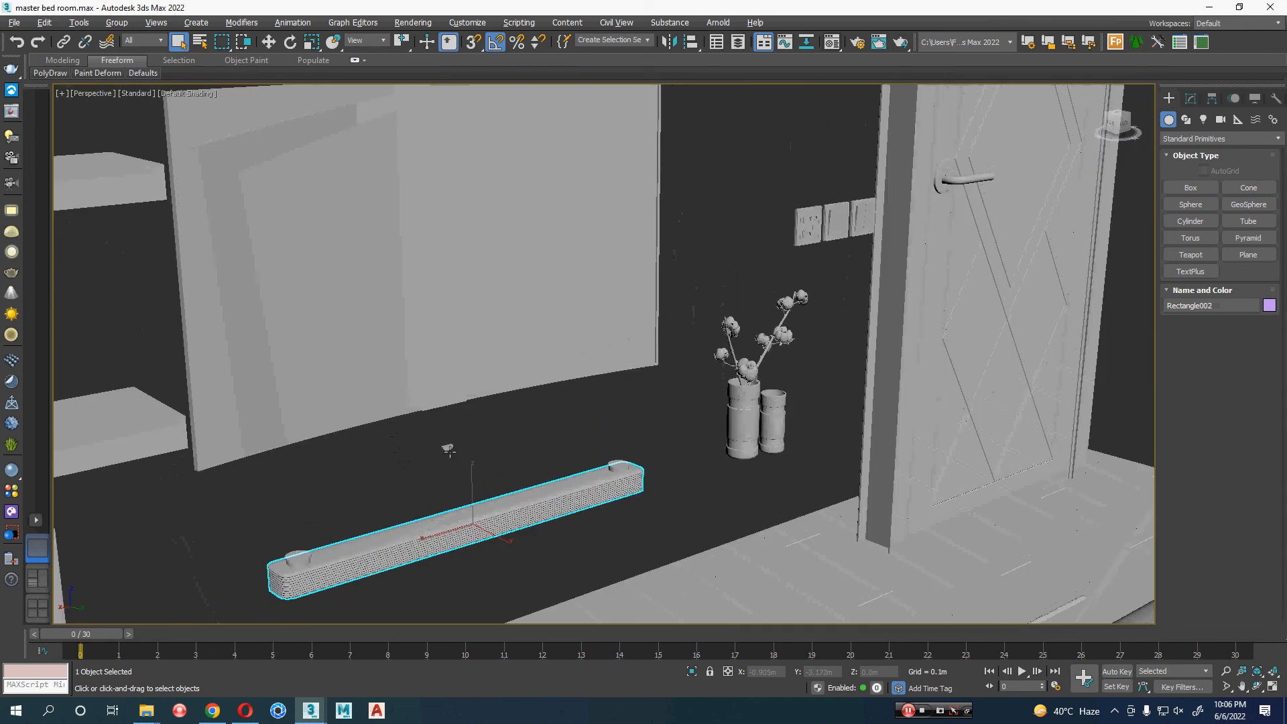
{"action": "left_click", "coordinate": [382, 368], "text": "ctrl"}
{"action": "key", "text": "Delete"}
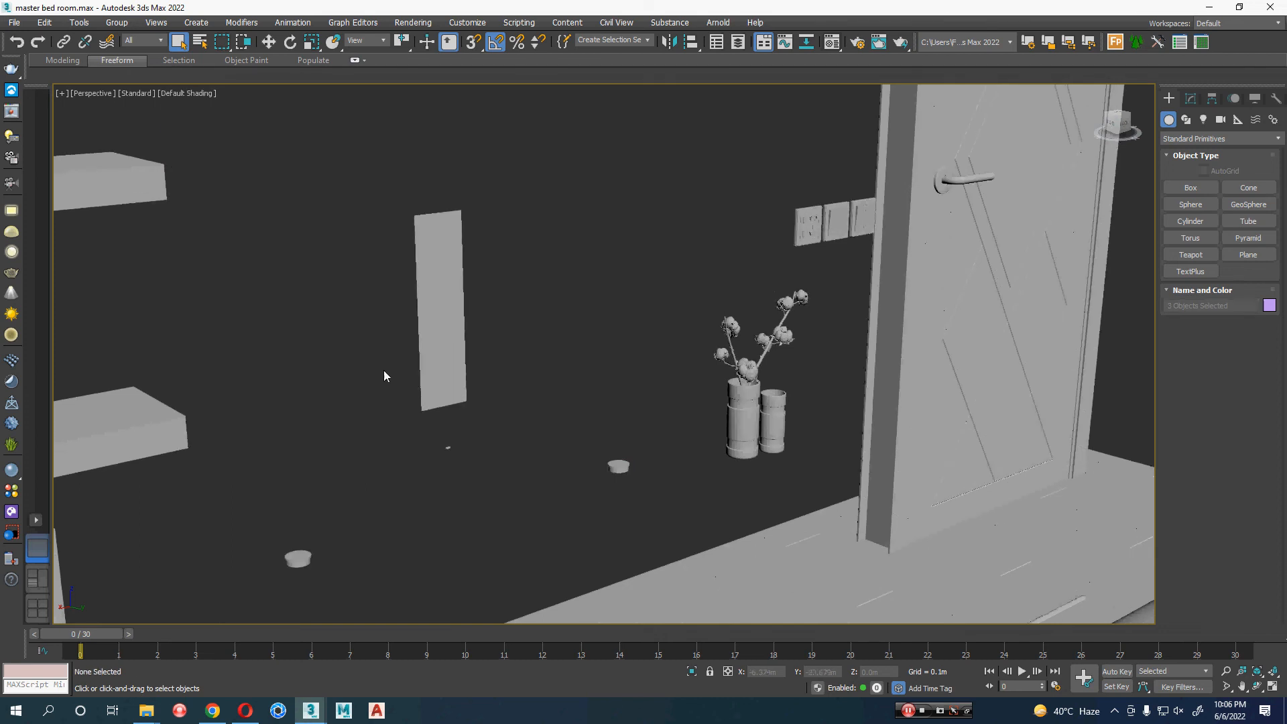
- Delete the TV's leftover back panel and the small round parts remaining from the soundbar
{"action": "key", "text": "Delete"}
{"action": "left_click_drag", "start_coordinate": [305, 537], "coordinate": [280, 578]}
{"action": "key", "text": "Delete"}
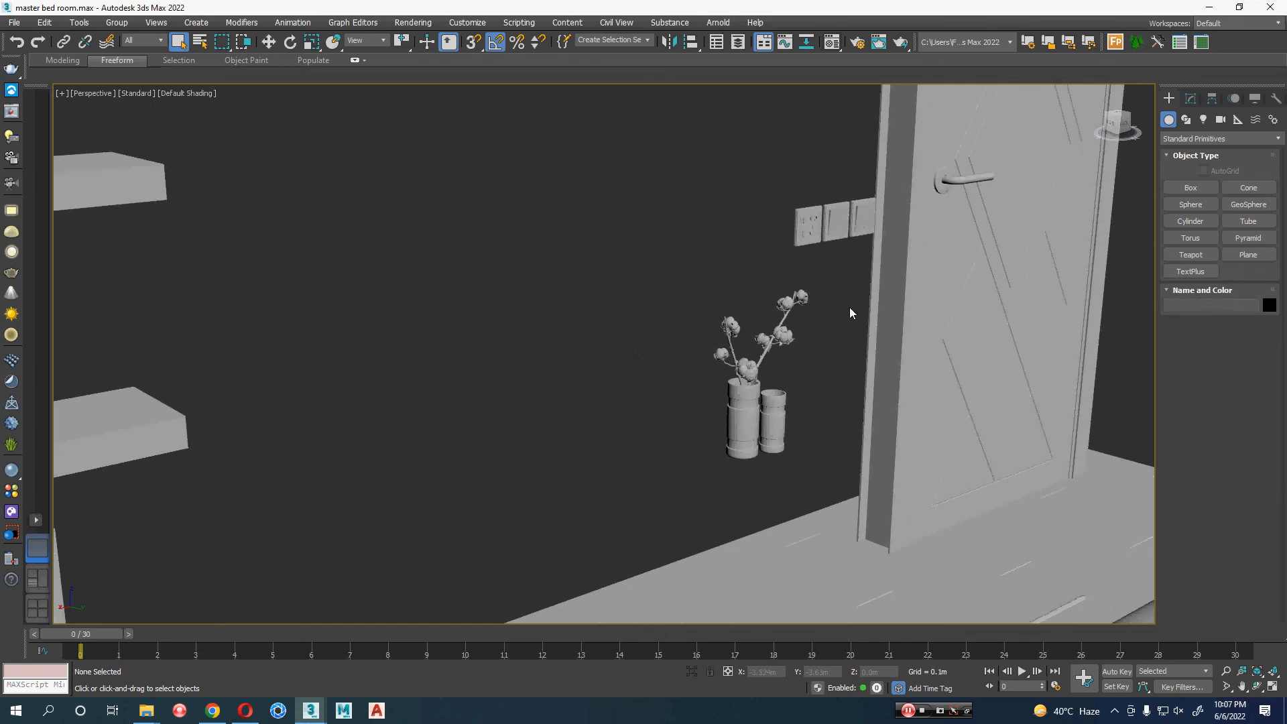
{"action": "left_click_drag", "start_coordinate": [649, 471], "coordinate": [649, 471]}
{"action": "key", "text": "Delete"}
- Delete the bedroom door together with its frame and handle
{"action": "middle_click_drag", "start_coordinate": [753, 384], "coordinate": [508, 368], "text": "alt"}
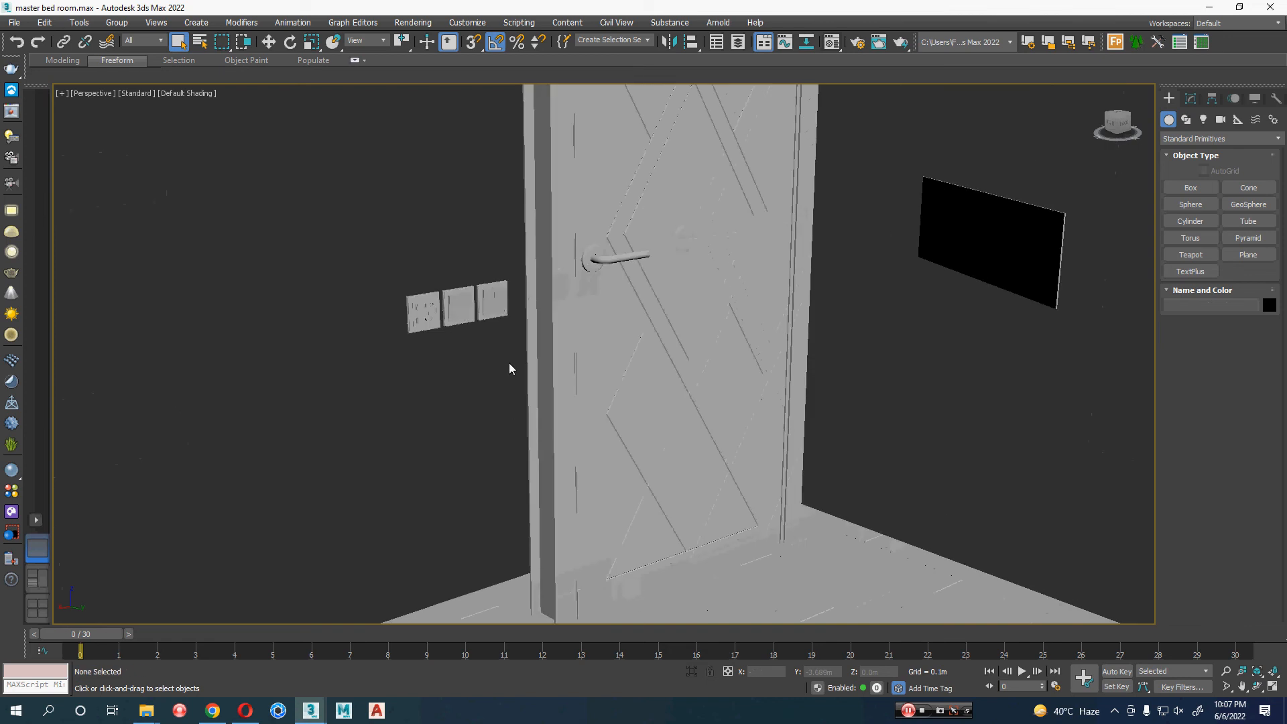
{"action": "left_click_drag", "start_coordinate": [627, 266], "coordinate": [627, 265]}
{"action": "key", "text": "Delete"}
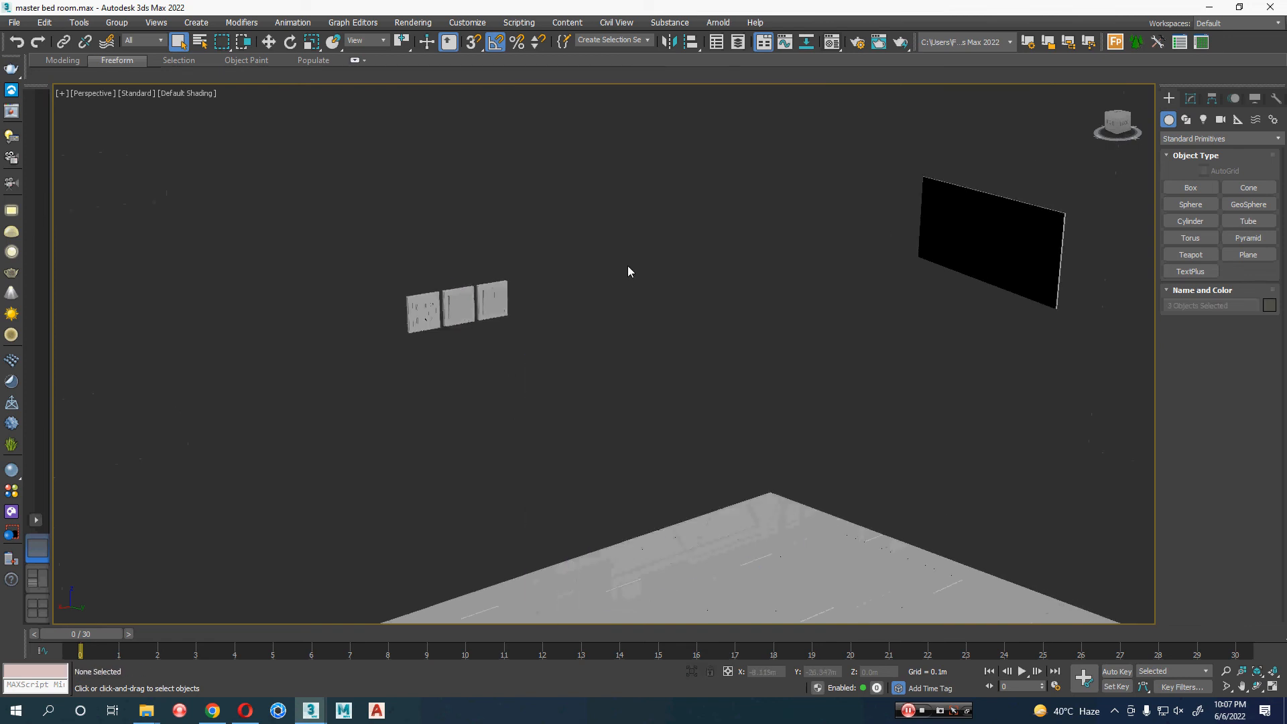
- Check the wall switch plates, and delete the rectangular panel floating above the floor beyond them
{"action": "scroll", "coordinate": [673, 327], "scroll_direction": "up", "scroll_amount": 5}
{"action": "scroll", "coordinate": [702, 328], "scroll_direction": "down", "scroll_amount": 10}
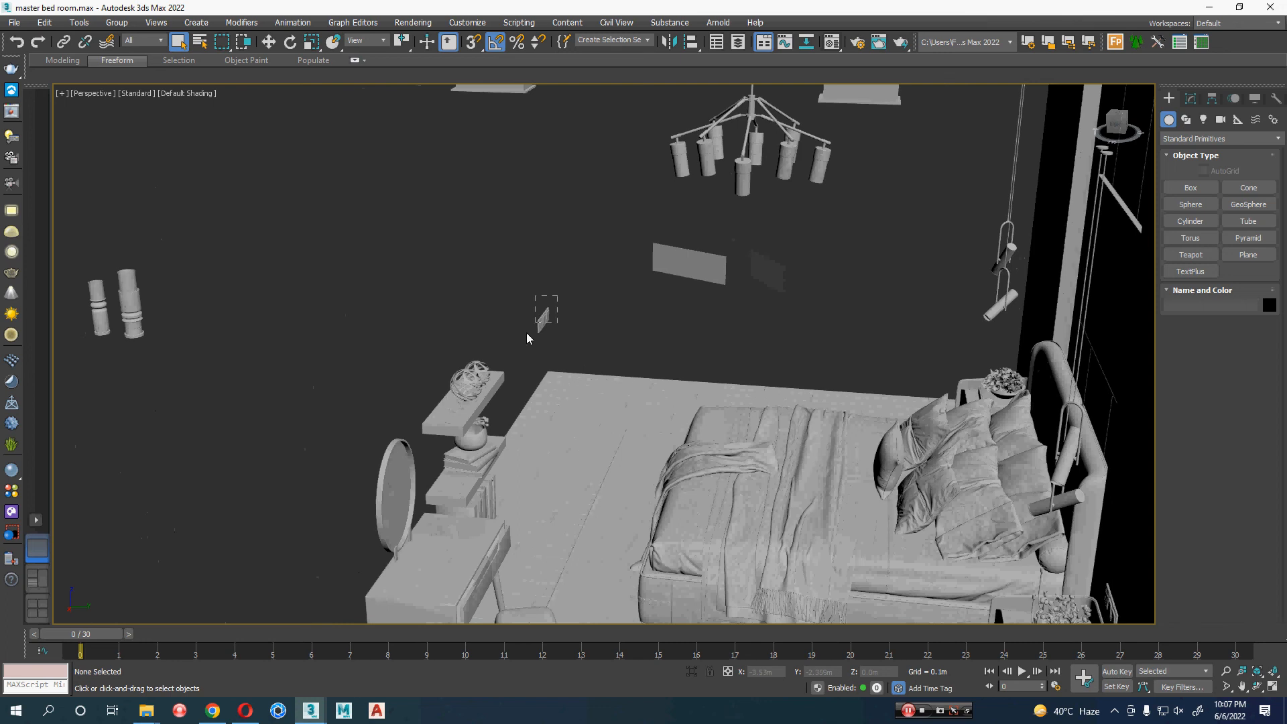
{"action": "left_click_drag", "start_coordinate": [526, 333], "coordinate": [523, 336]}
{"action": "key", "text": "z"}
{"action": "scroll", "coordinate": [655, 331], "scroll_direction": "down", "scroll_amount": 5}
{"action": "middle_click_drag", "start_coordinate": [804, 385], "coordinate": [443, 444]}
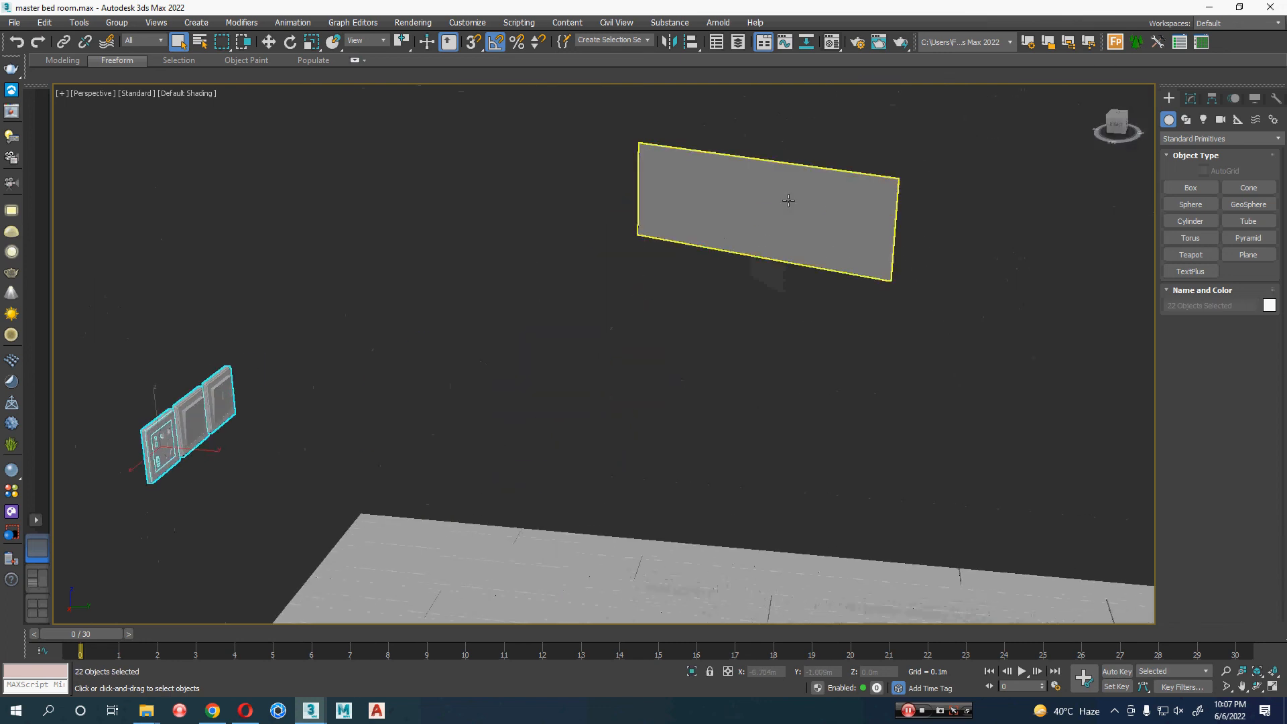
{"action": "left_click", "coordinate": [789, 200]}
{"action": "scroll", "coordinate": [726, 369], "scroll_direction": "down", "scroll_amount": 8}
{"action": "key", "text": "Delete"}
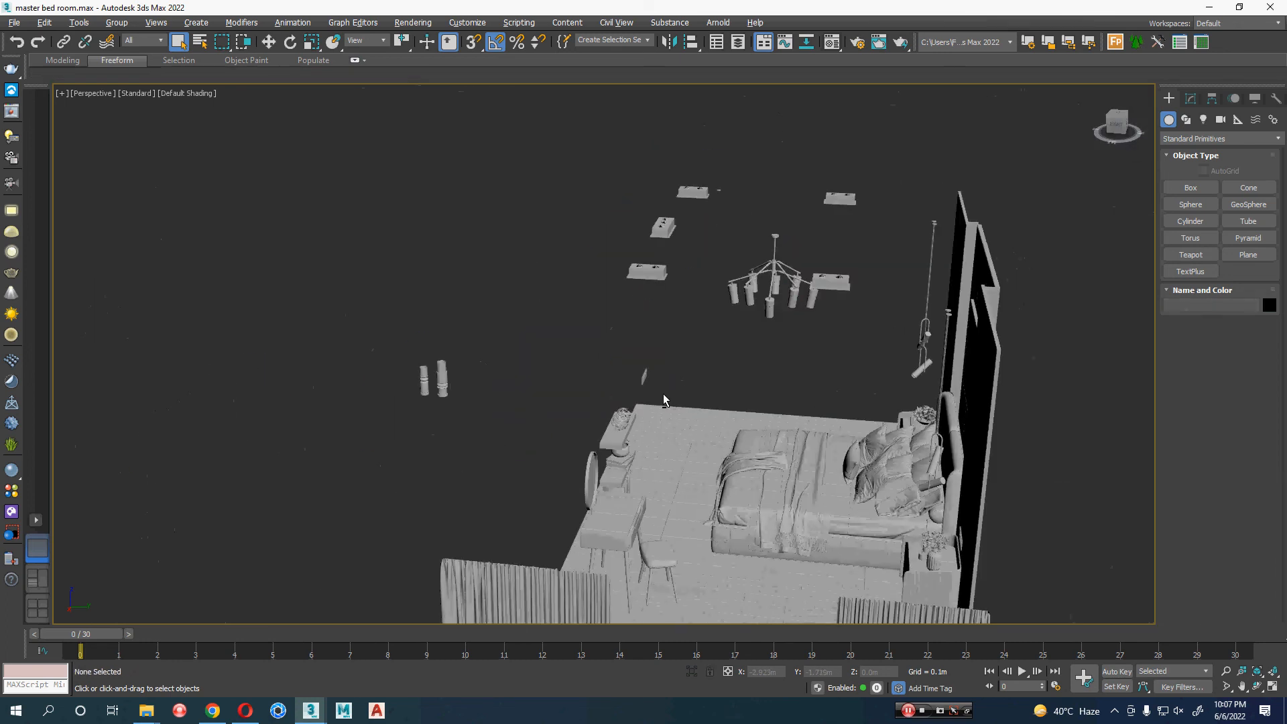
- Select the two cylindrical vases floating outside the room and delete them
{"action": "middle_click_drag", "start_coordinate": [662, 400], "coordinate": [520, 347], "text": "alt"}
{"action": "left_click_drag", "start_coordinate": [521, 347], "coordinate": [412, 478]}
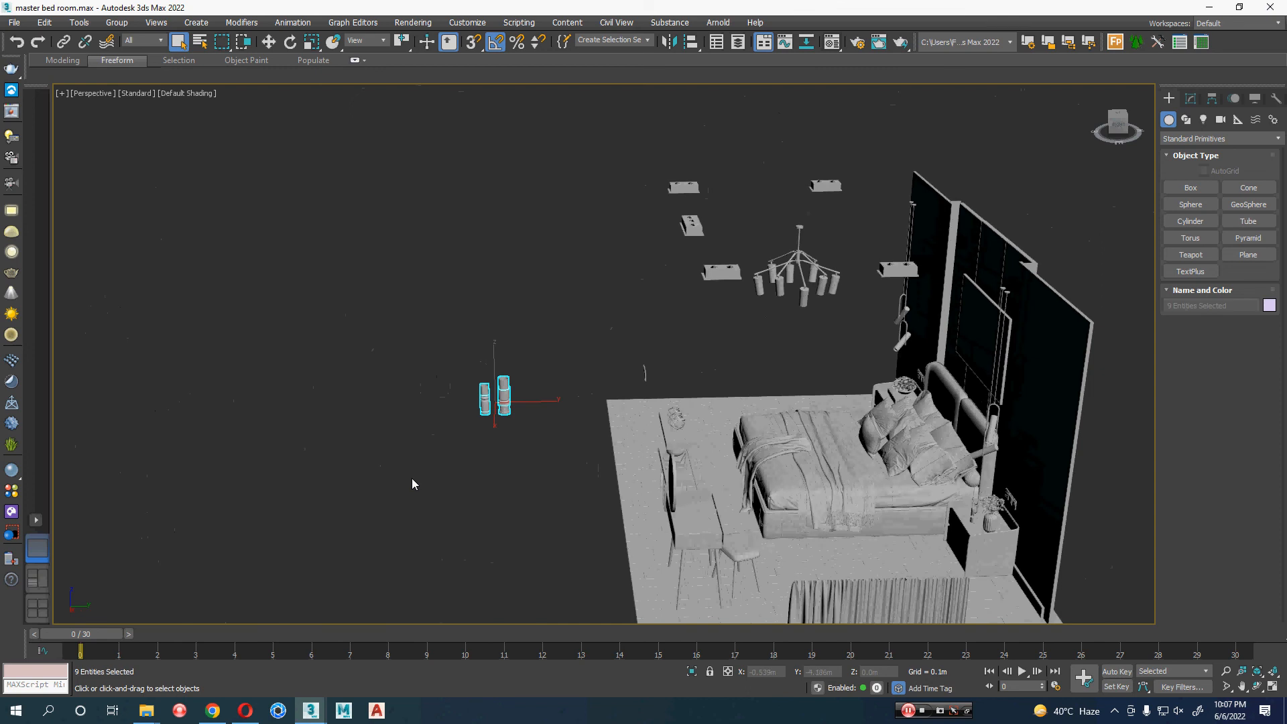
{"action": "key", "text": "Delete"}
- Try moving only the main parquet floor piece along X, away from the furniture
{"action": "middle_click_drag", "start_coordinate": [425, 472], "coordinate": [600, 491], "text": "alt"}
{"action": "left_click", "coordinate": [424, 511]}
{"action": "scroll", "coordinate": [429, 513], "scroll_direction": "down", "scroll_amount": 5}
{"action": "key", "text": "w"}
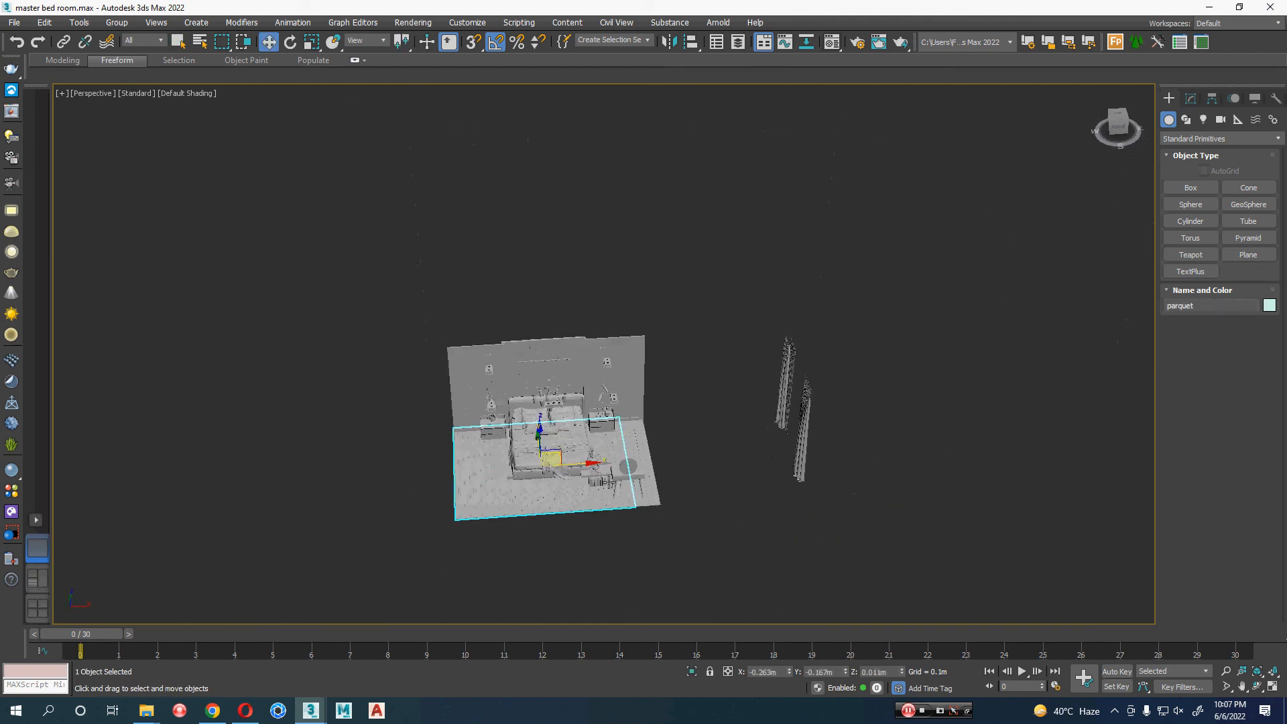
{"action": "left_click_drag", "start_coordinate": [585, 464], "coordinate": [289, 475]}
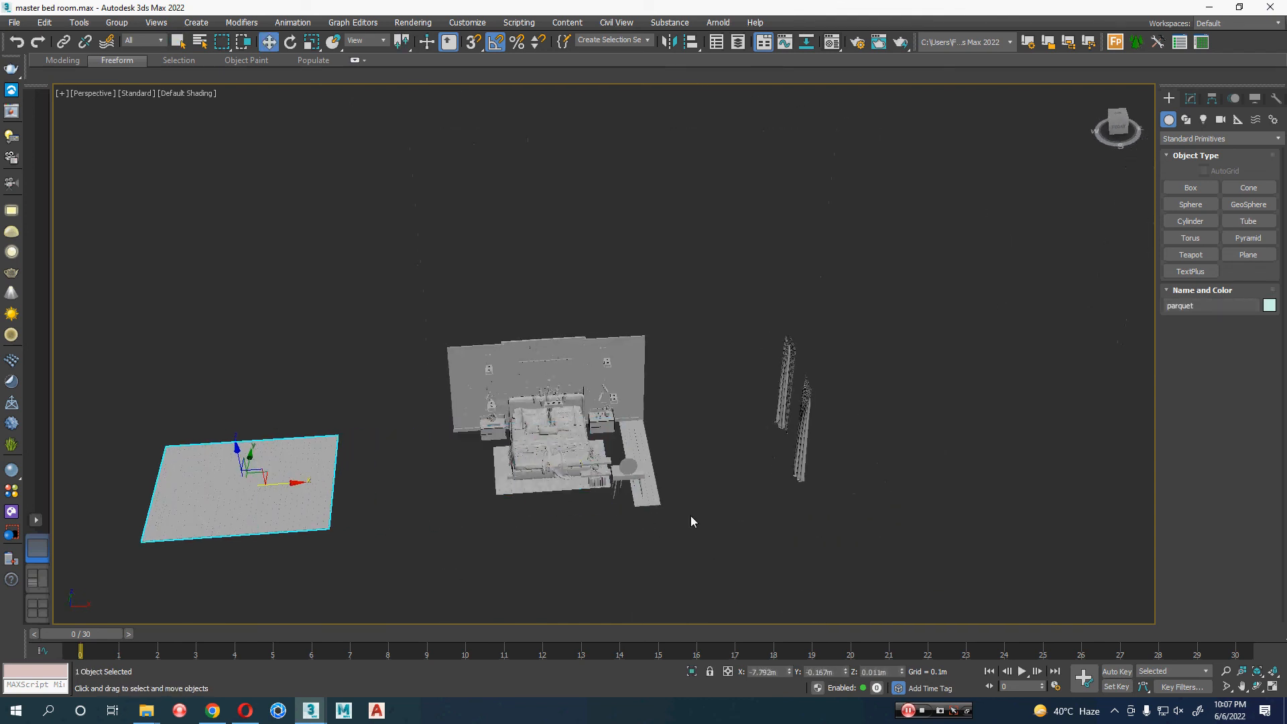
- Check the narrow floor piece parquet001 by the dressing table, and undo the main parquet's move
{"action": "scroll", "coordinate": [691, 516], "scroll_direction": "up", "scroll_amount": 5}
{"action": "left_click", "coordinate": [536, 474]}
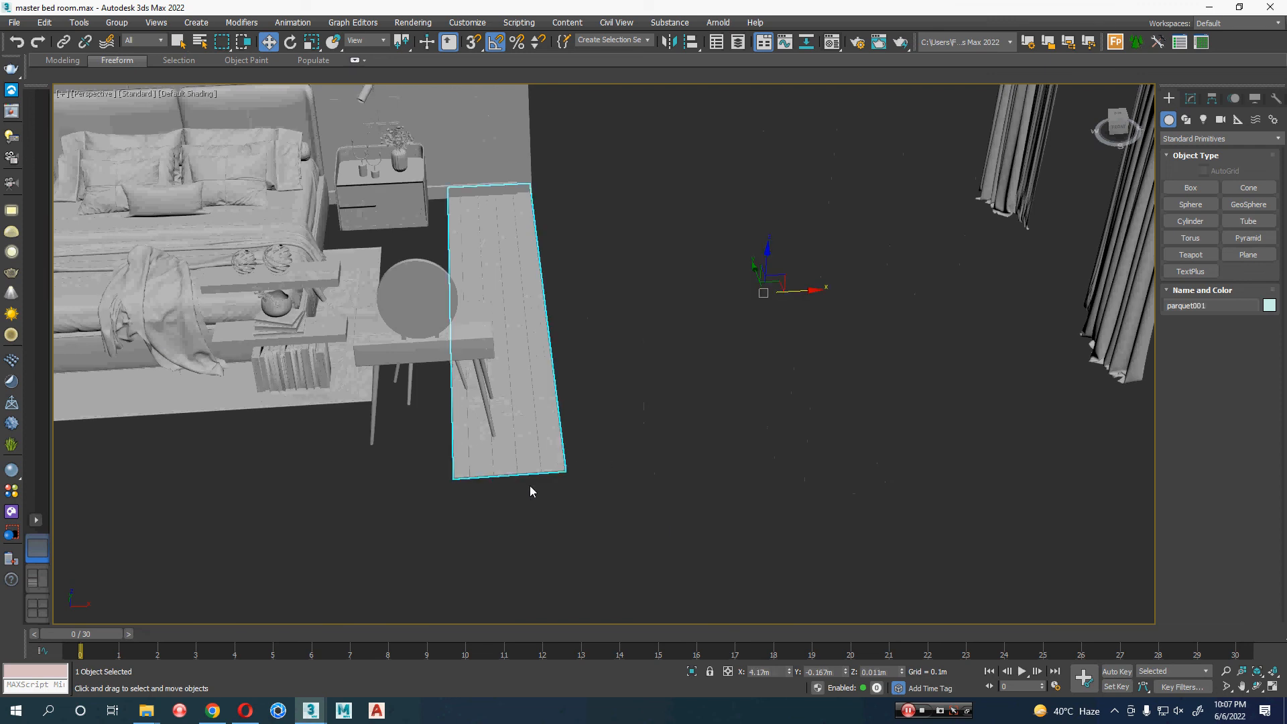
{"action": "scroll", "coordinate": [592, 452], "scroll_direction": "down", "scroll_amount": 6}
{"action": "key", "text": "ctrl+z"}
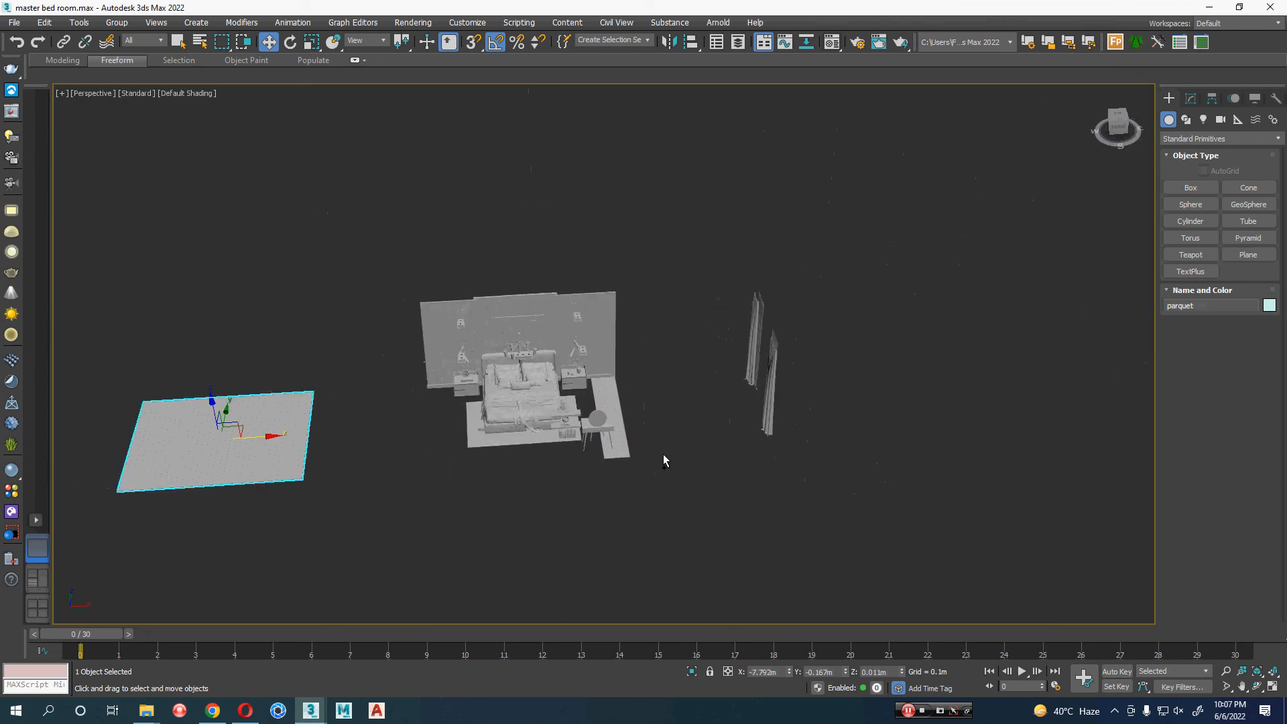
{"action": "key", "text": "ctrl+z"}
{"action": "key", "text": "ctrl+z"}
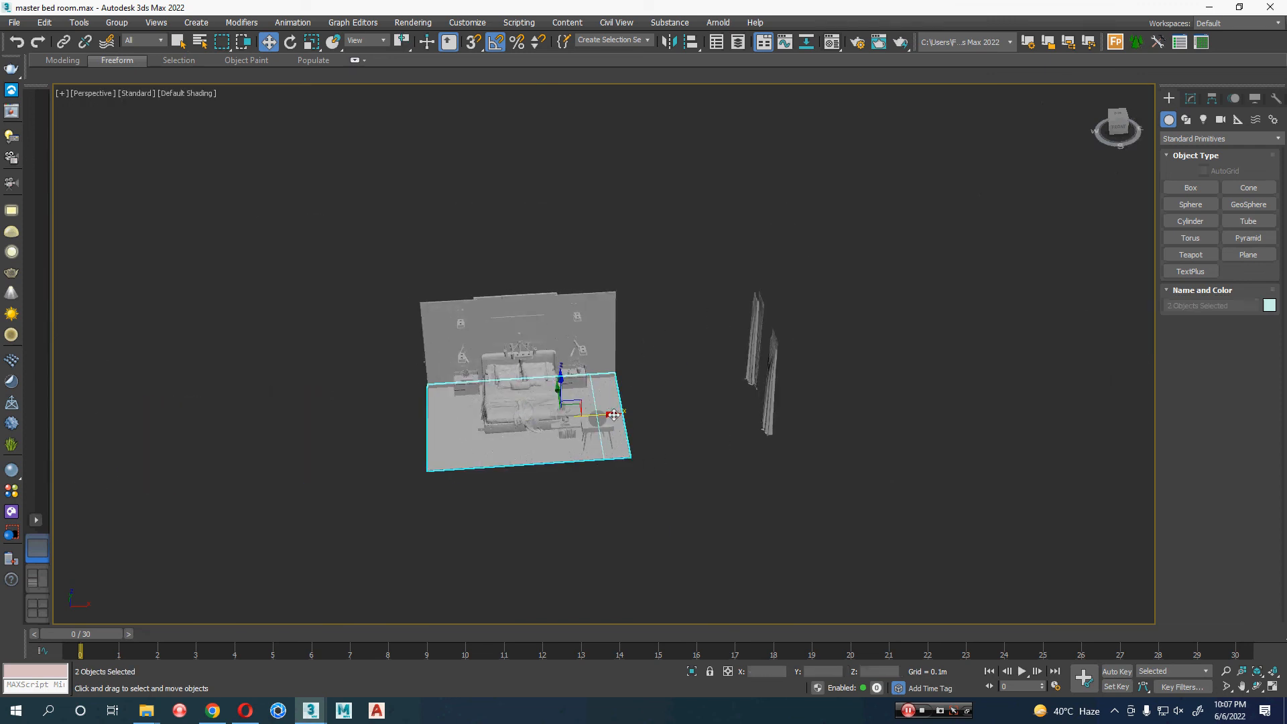
- Move both parquet floor pieces together along X until they sit clear of the bedroom furniture
{"action": "left_click_drag", "start_coordinate": [613, 415], "coordinate": [308, 429]}
{"action": "left_click", "coordinate": [416, 336]}
{"action": "scroll", "coordinate": [418, 336], "scroll_direction": "up", "scroll_amount": 5}
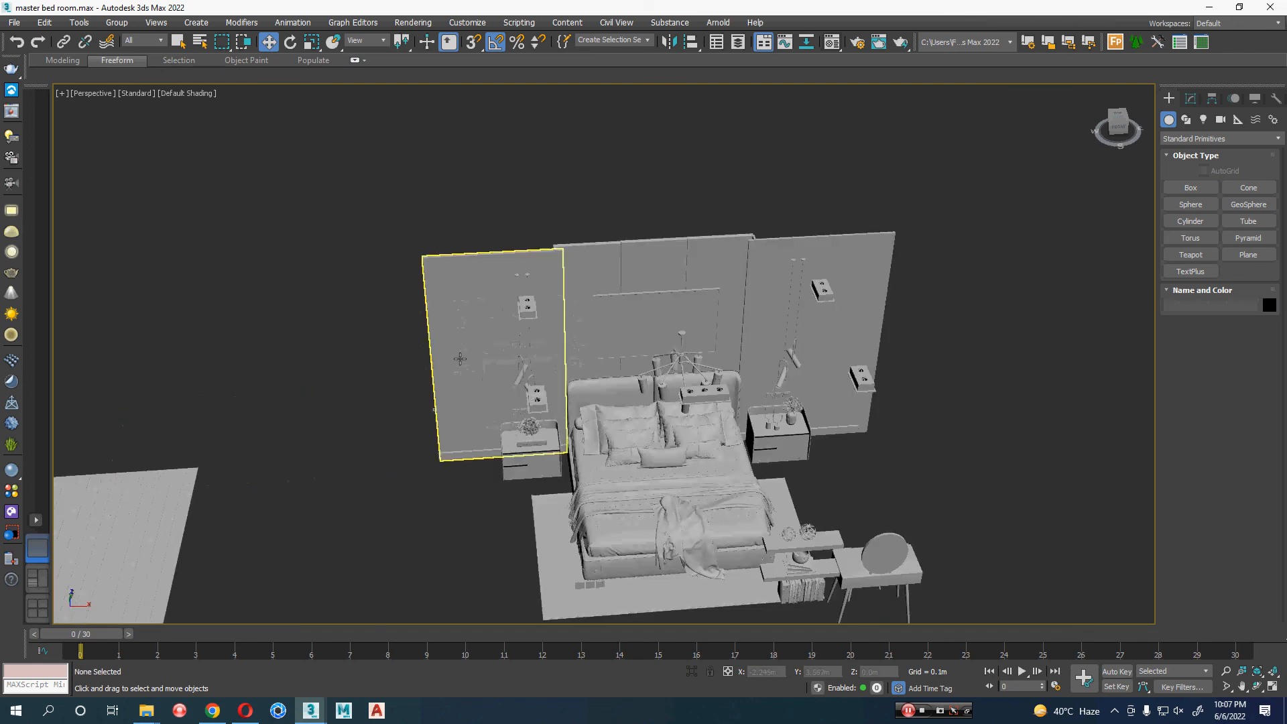
{"action": "scroll", "coordinate": [400, 396], "scroll_direction": "down", "scroll_amount": 4}
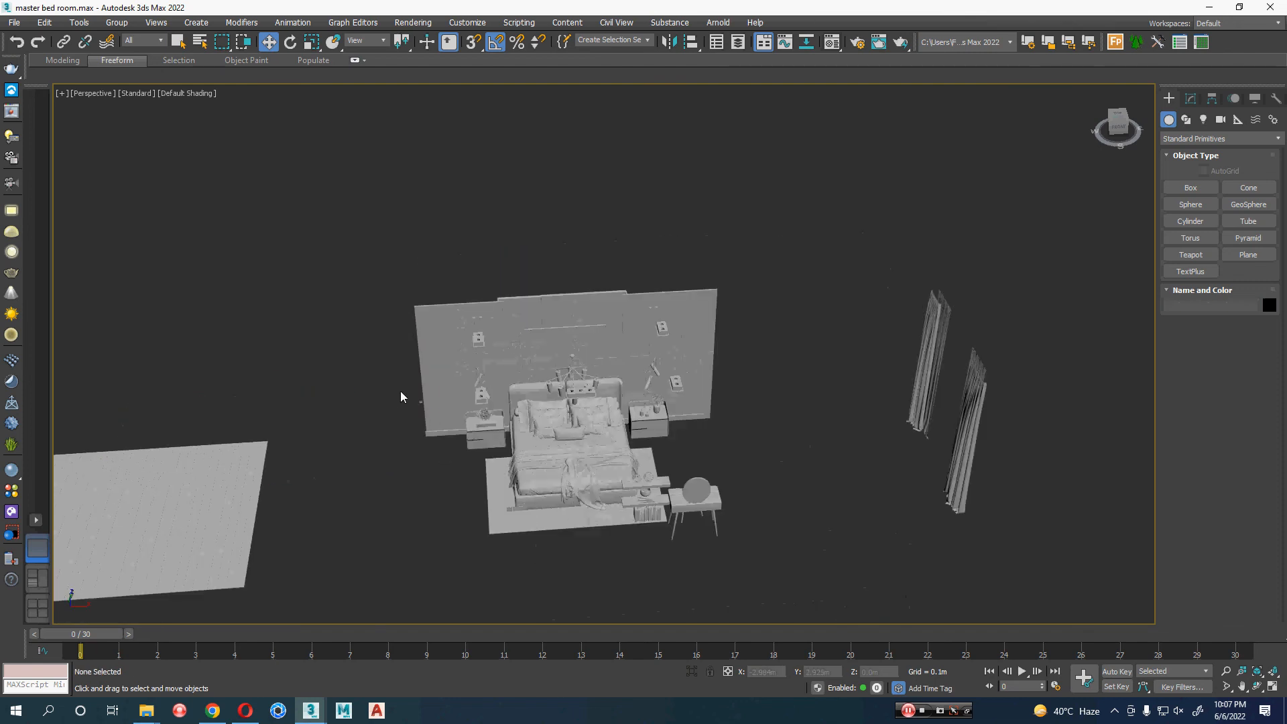
- Select every object in the scene and assign the VRayMtl Material #72 to them all, then clear the selection
{"action": "key", "text": "ctrl+a"}
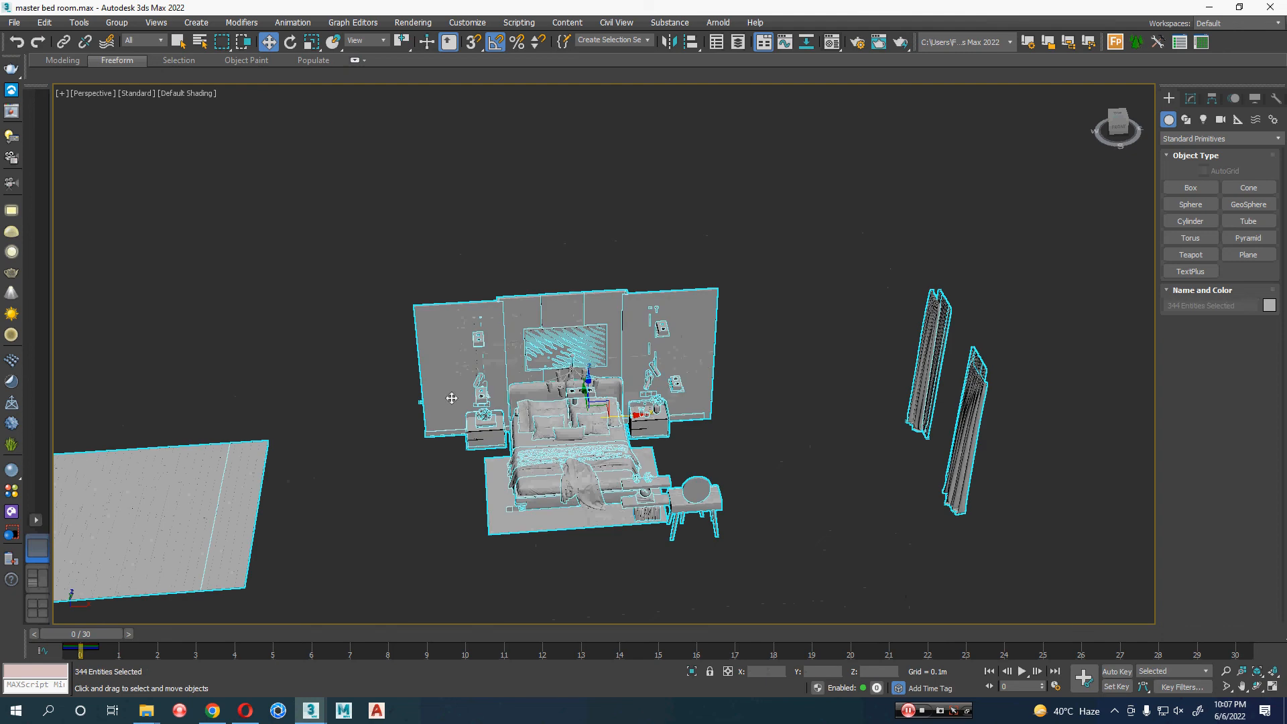
{"action": "left_click", "coordinate": [834, 42]}
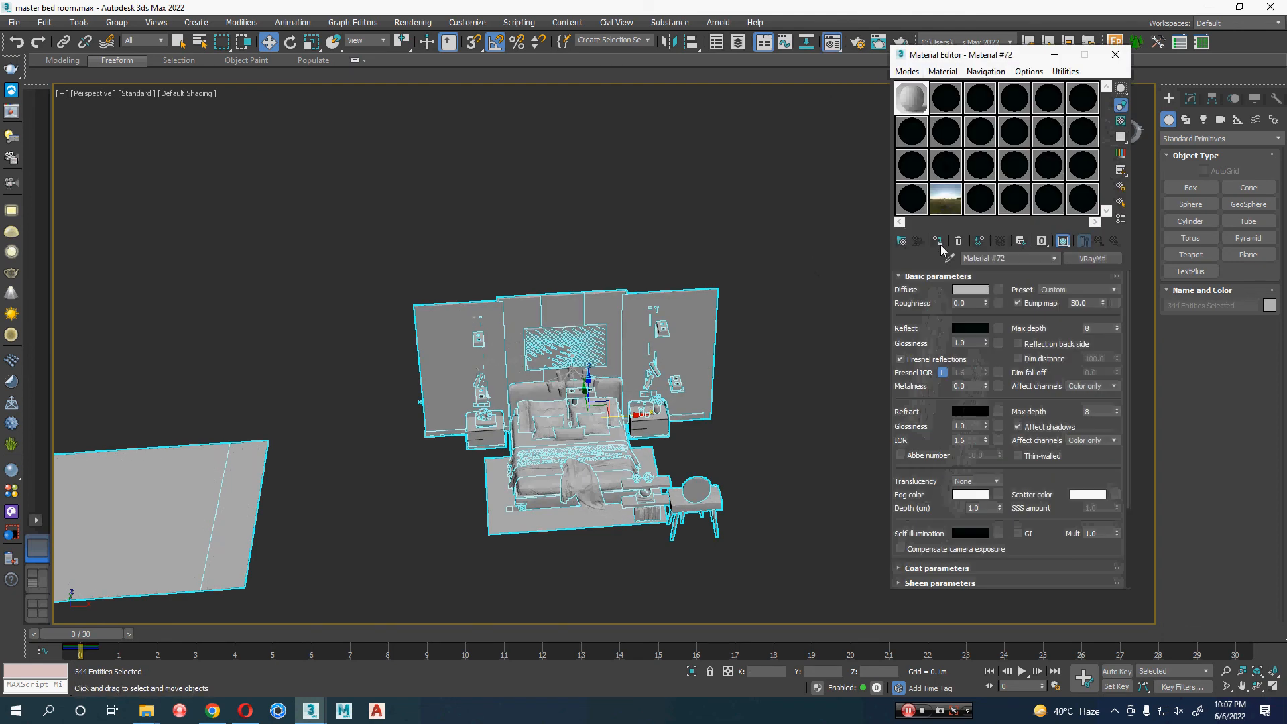
{"action": "left_click", "coordinate": [1116, 55]}
{"action": "middle_click_drag", "start_coordinate": [785, 460], "coordinate": [964, 375]}
{"action": "left_click", "coordinate": [569, 437]}
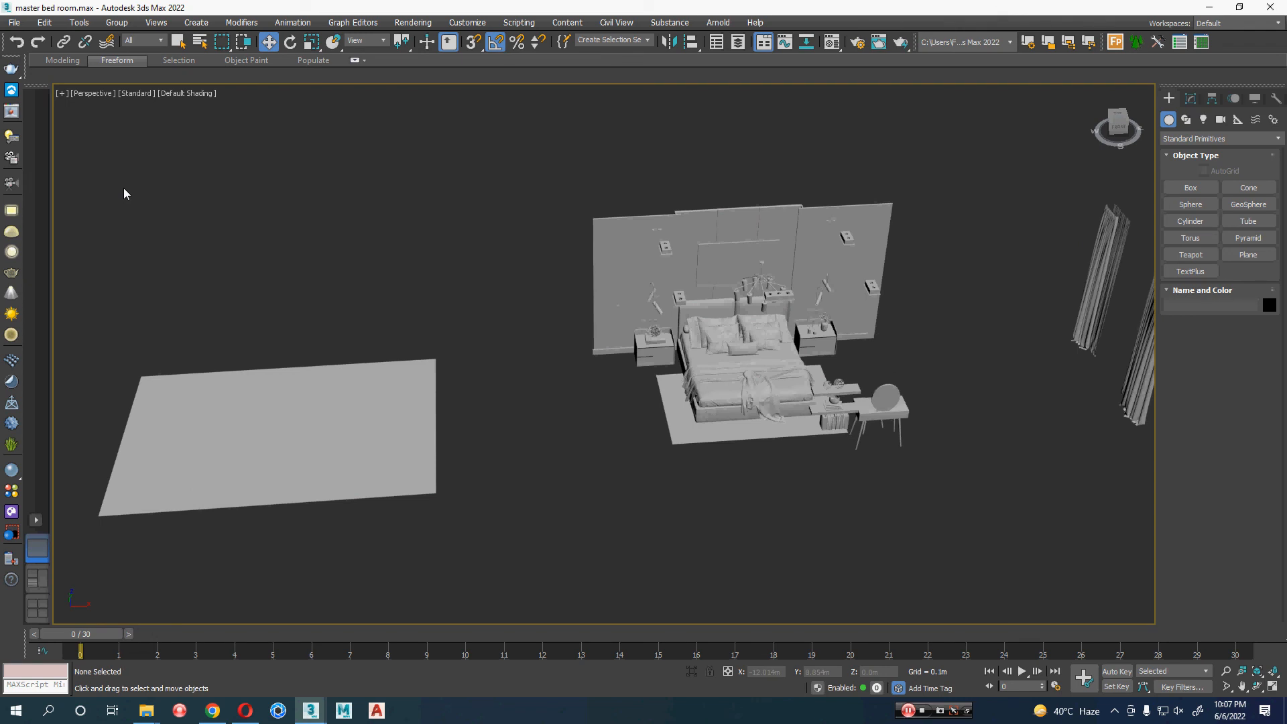
{"action": "middle_click_drag", "start_coordinate": [304, 290], "coordinate": [355, 288]}
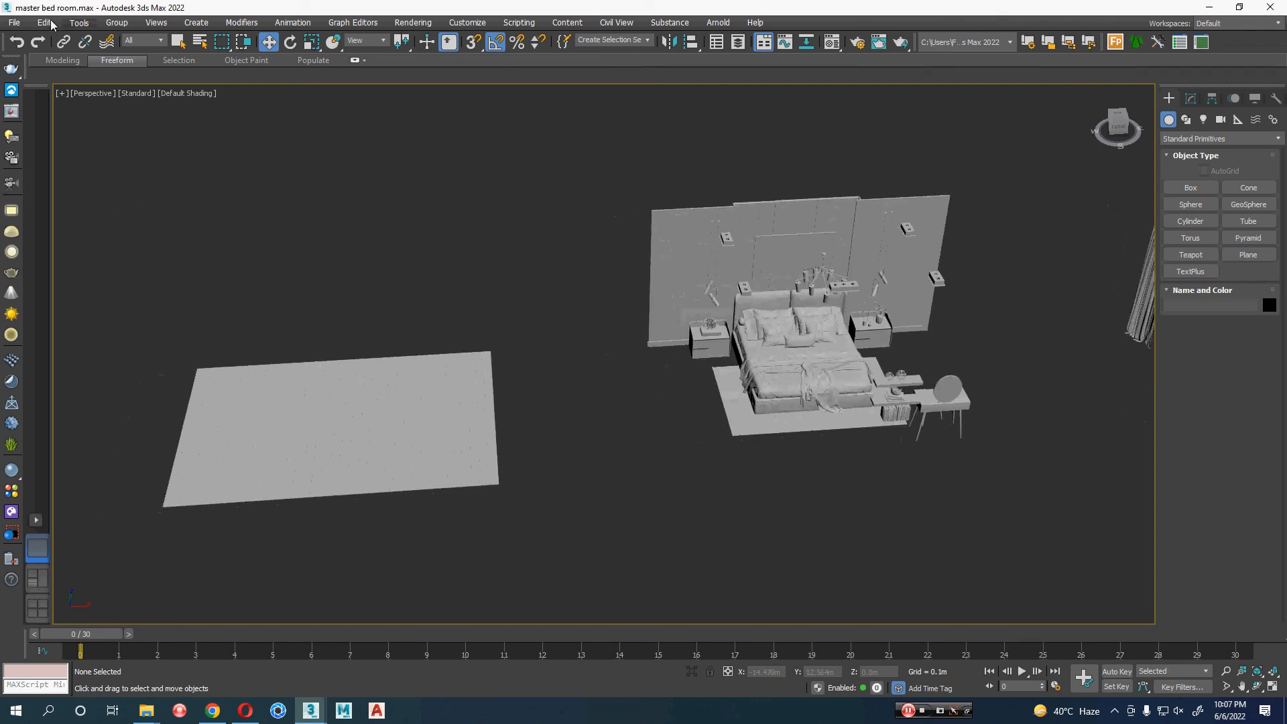
- Save the bedroom scene under the new name m2 in the ddvndvn folder
{"action": "left_click", "coordinate": [14, 27]}
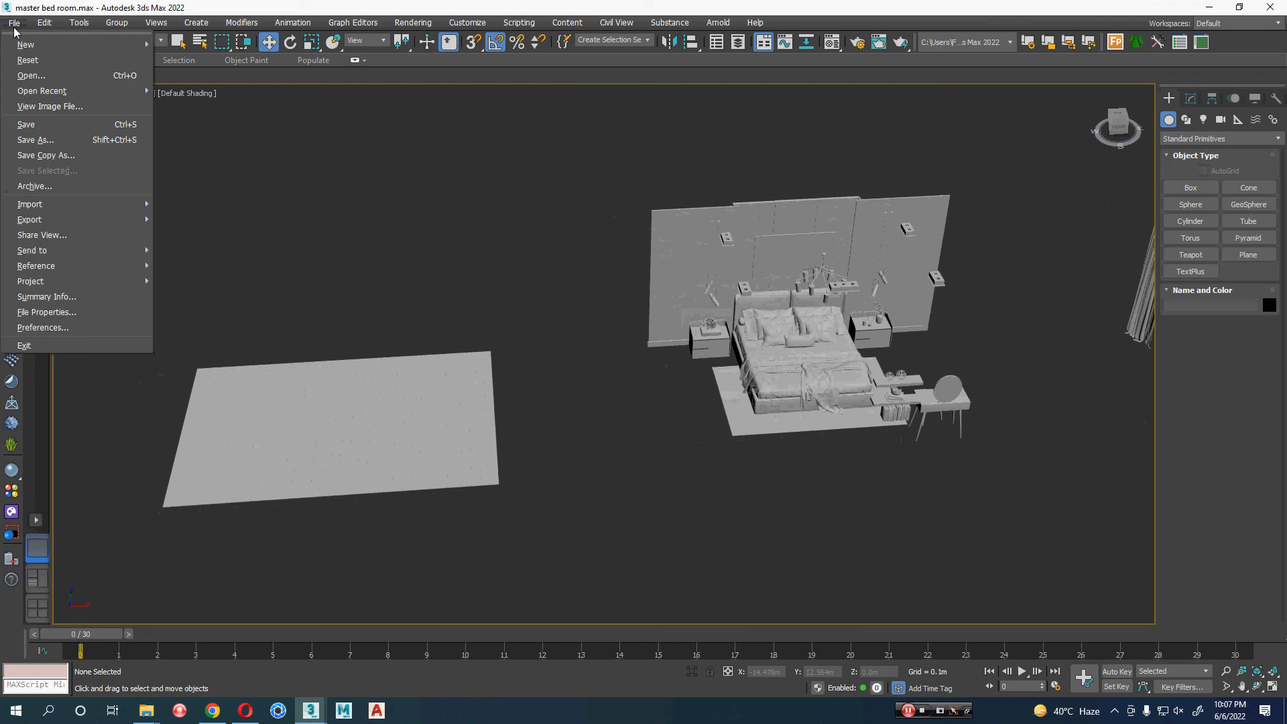
{"action": "left_click", "coordinate": [40, 137]}
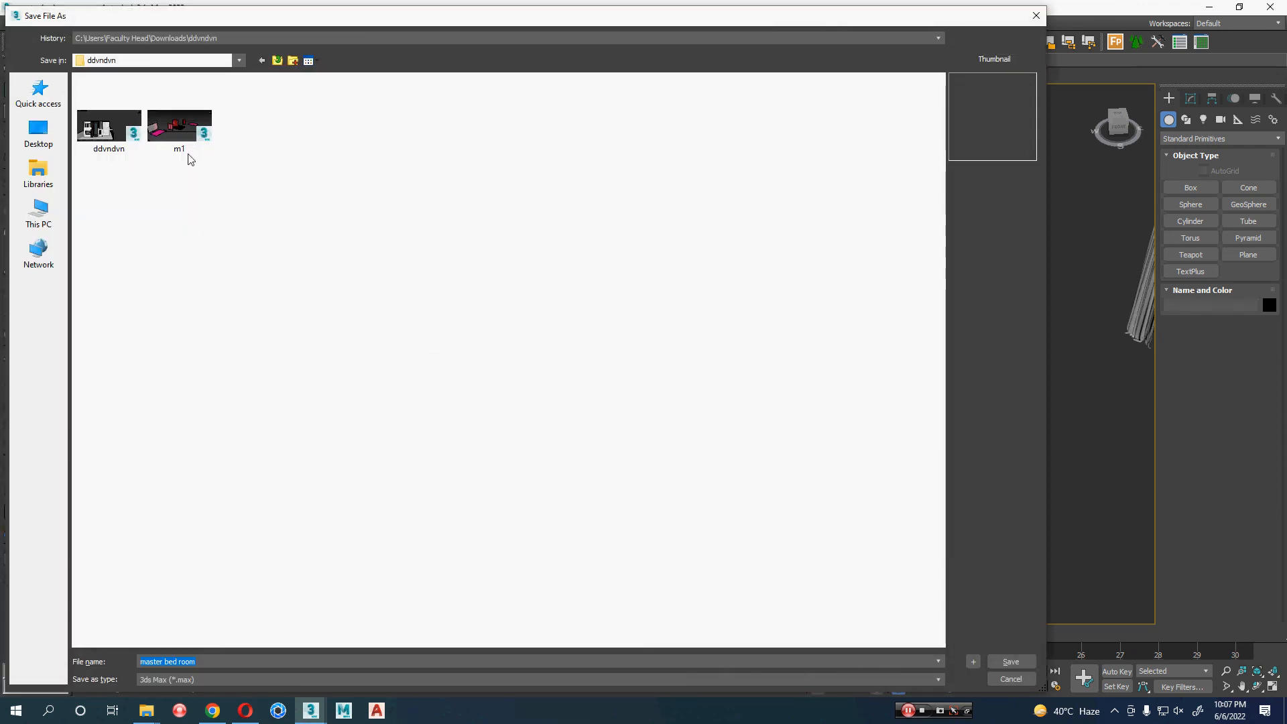
{"action": "left_click", "coordinate": [187, 151]}
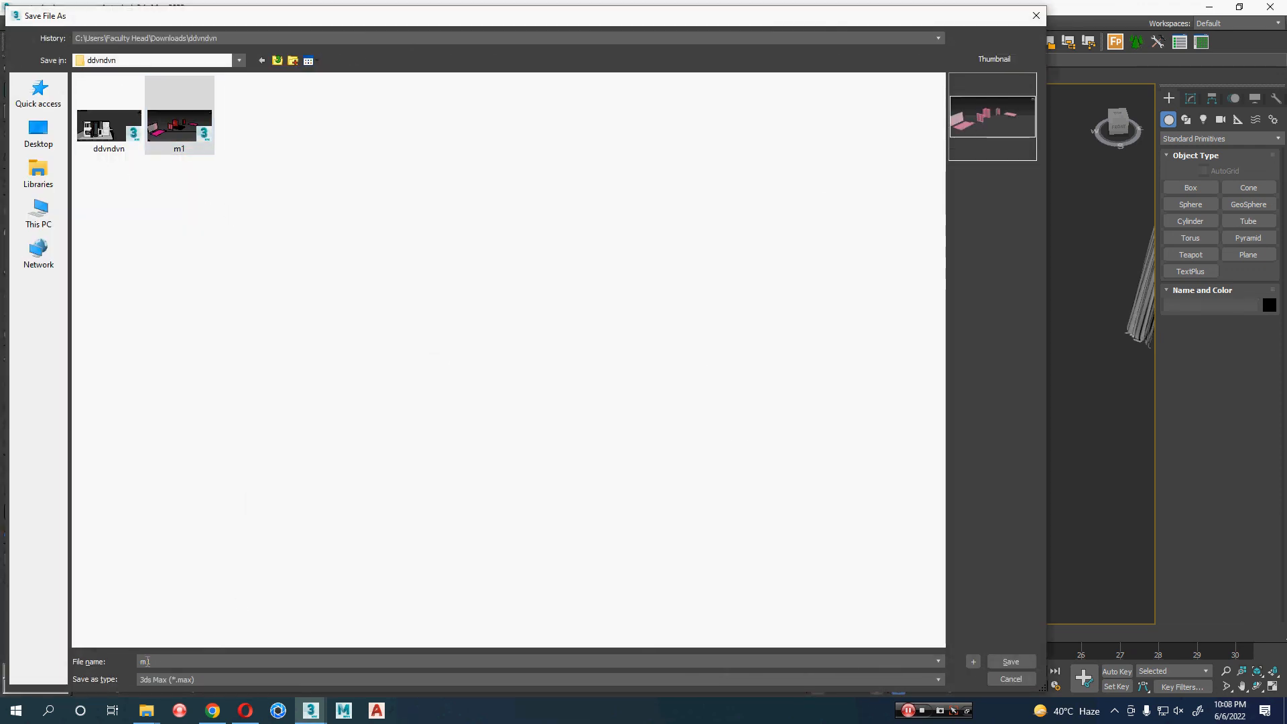
{"action": "left_click", "coordinate": [1012, 663]}
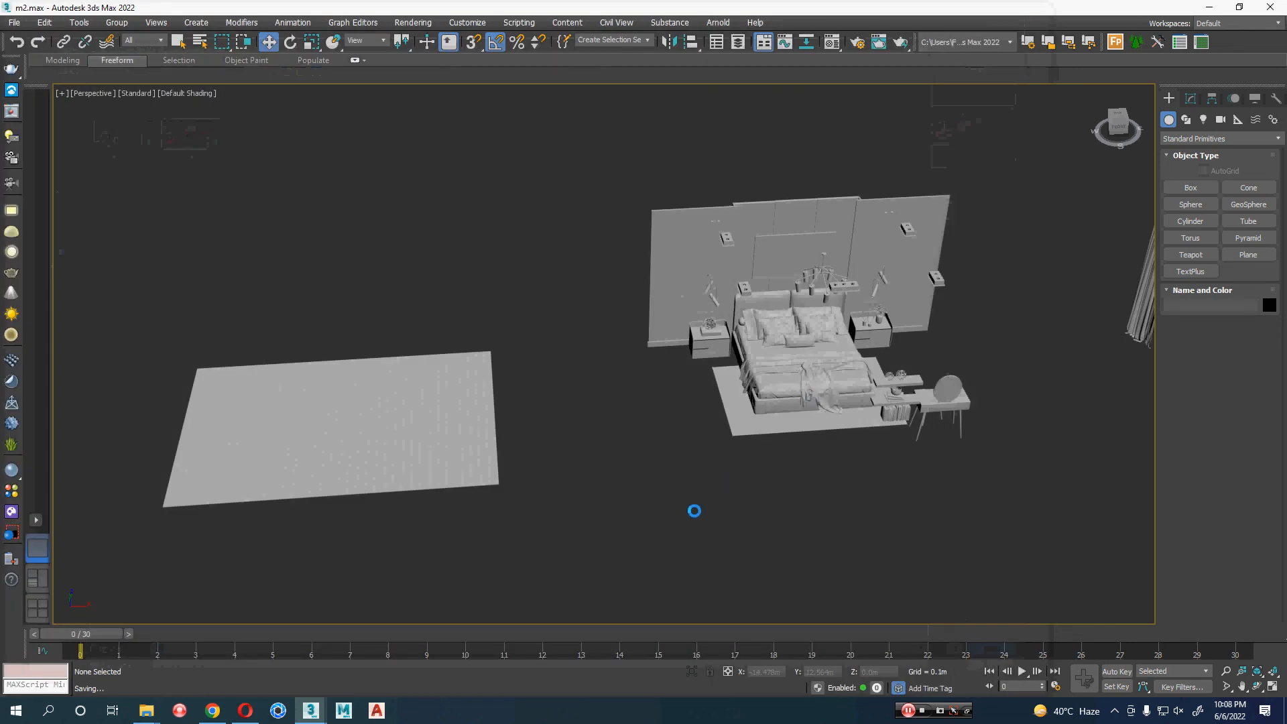
- Assign the orange VRayMtl Material #8 to every object in the scene, and clear the selection
{"action": "key", "text": "m"}
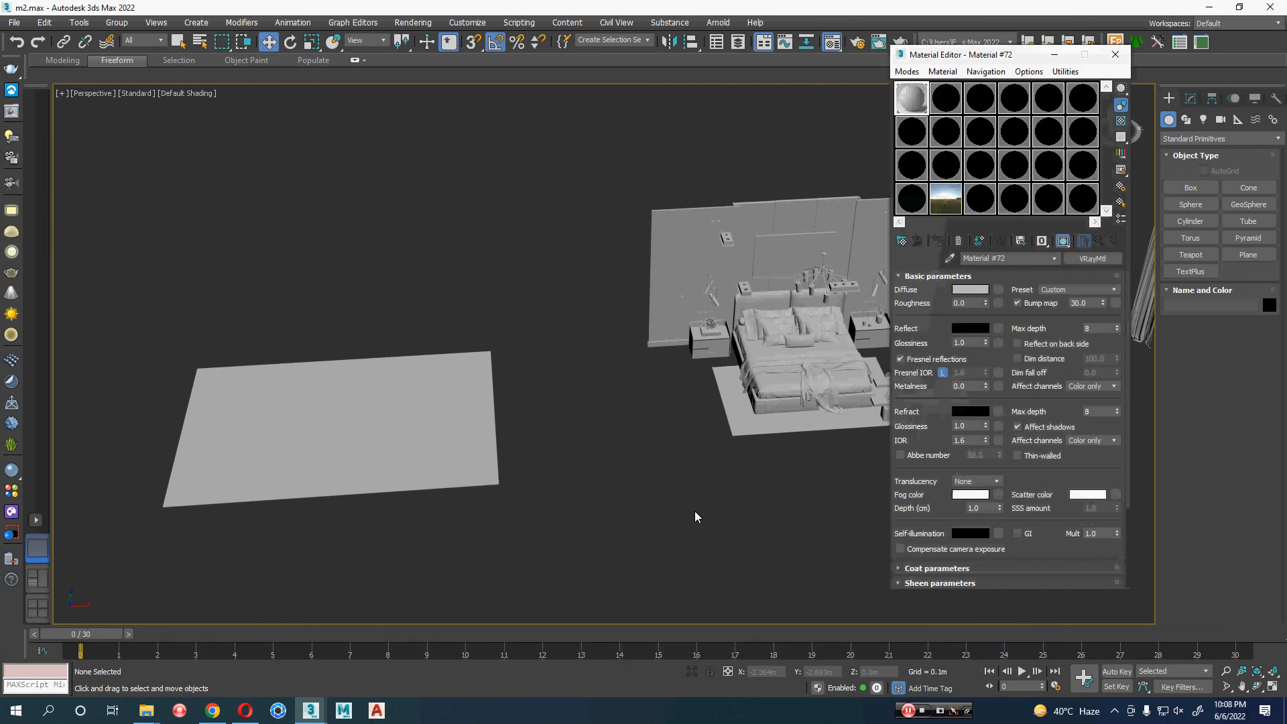
{"action": "left_click", "coordinate": [1060, 79]}
{"action": "left_click", "coordinate": [1086, 153]}
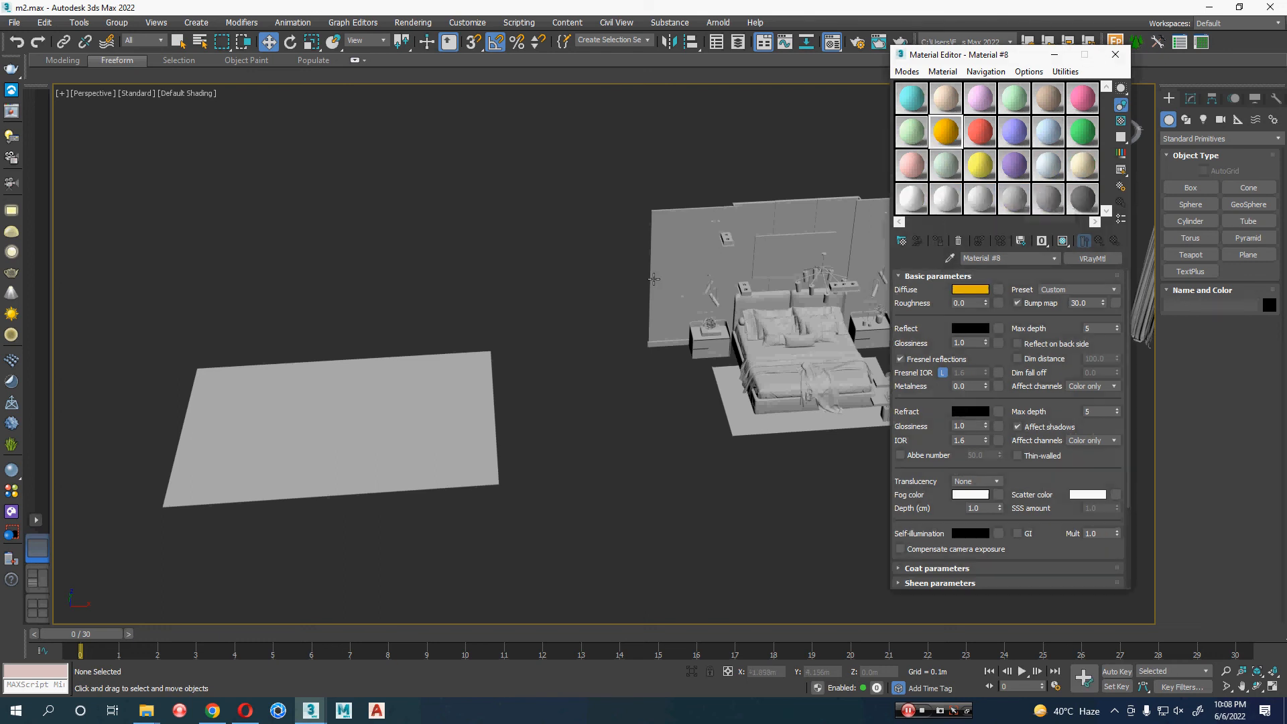
{"action": "key", "text": "ctrl+a"}
{"action": "left_click", "coordinate": [938, 242]}
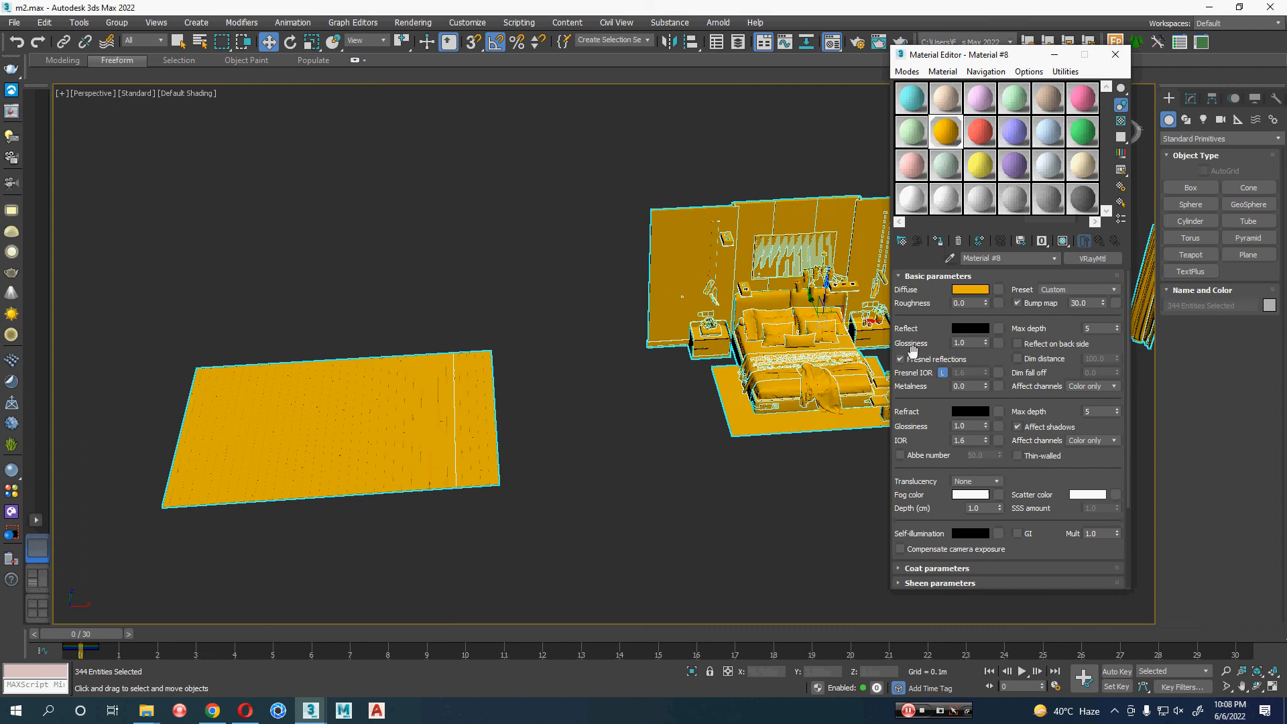
{"action": "left_click", "coordinate": [1119, 54]}
{"action": "left_click", "coordinate": [951, 480]}
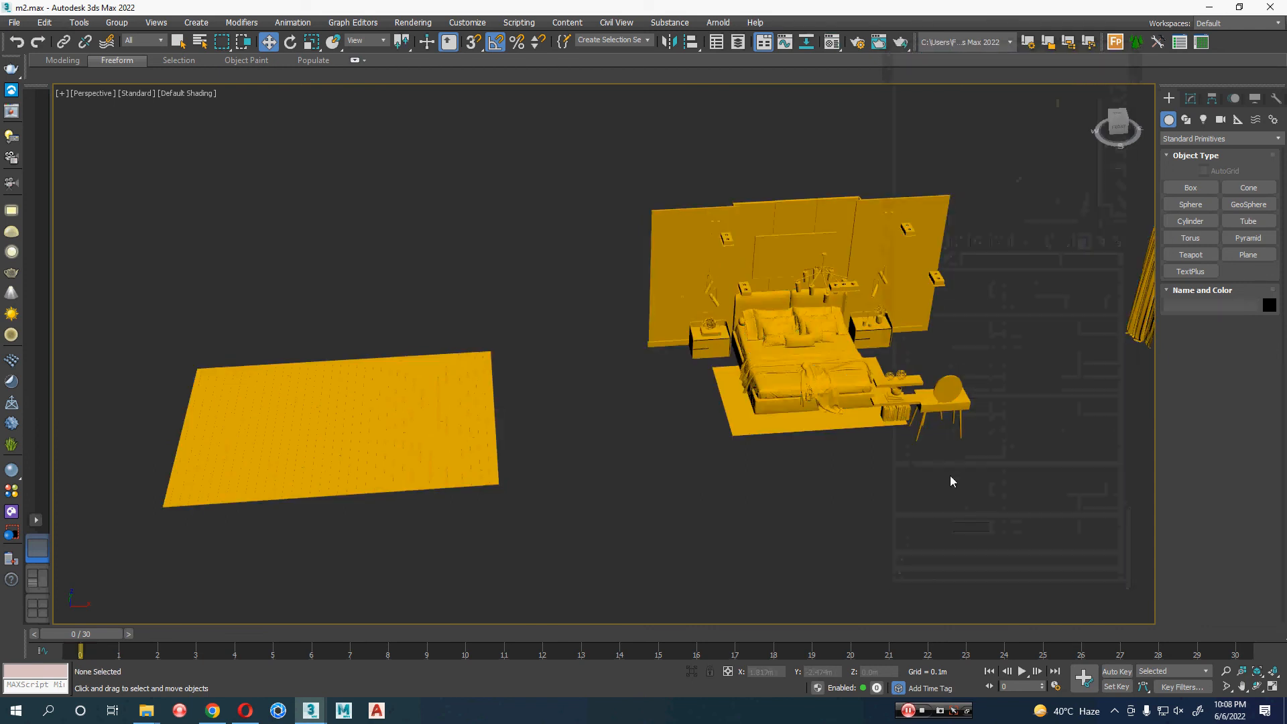
- Save m2.max with its orange material and start a new empty scene
{"action": "middle_click_drag", "start_coordinate": [951, 480], "coordinate": [828, 488]}
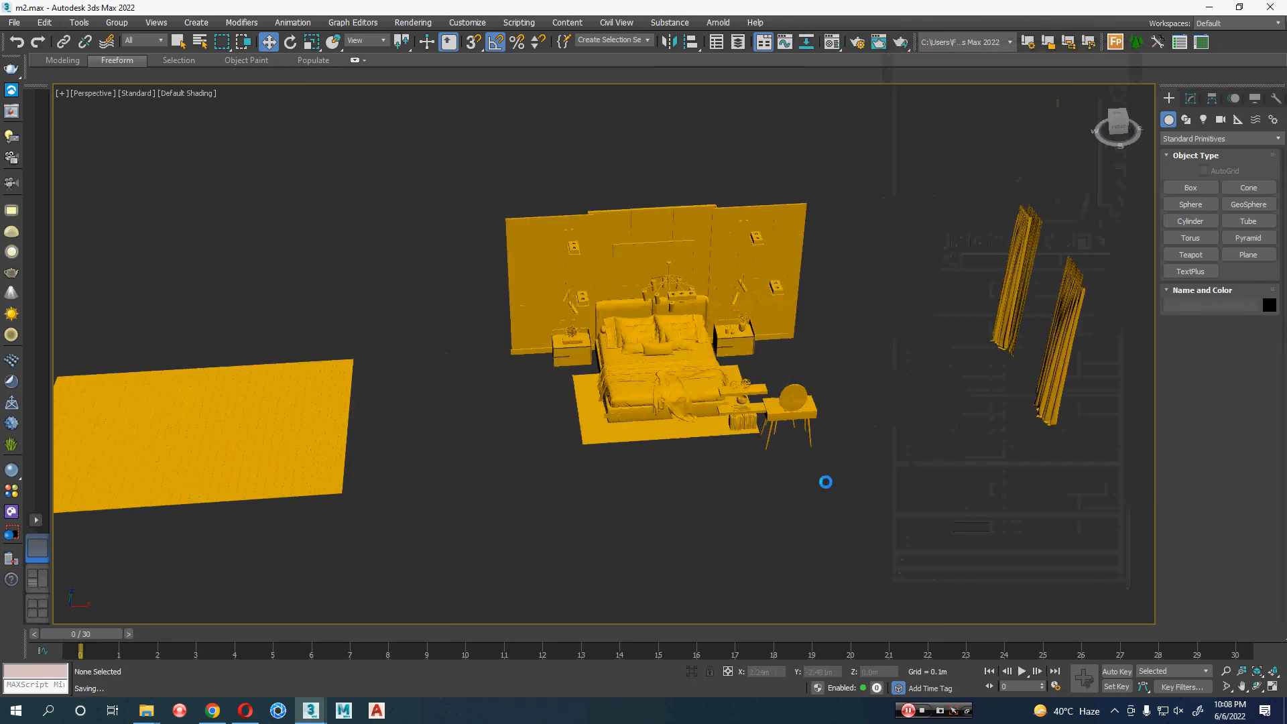
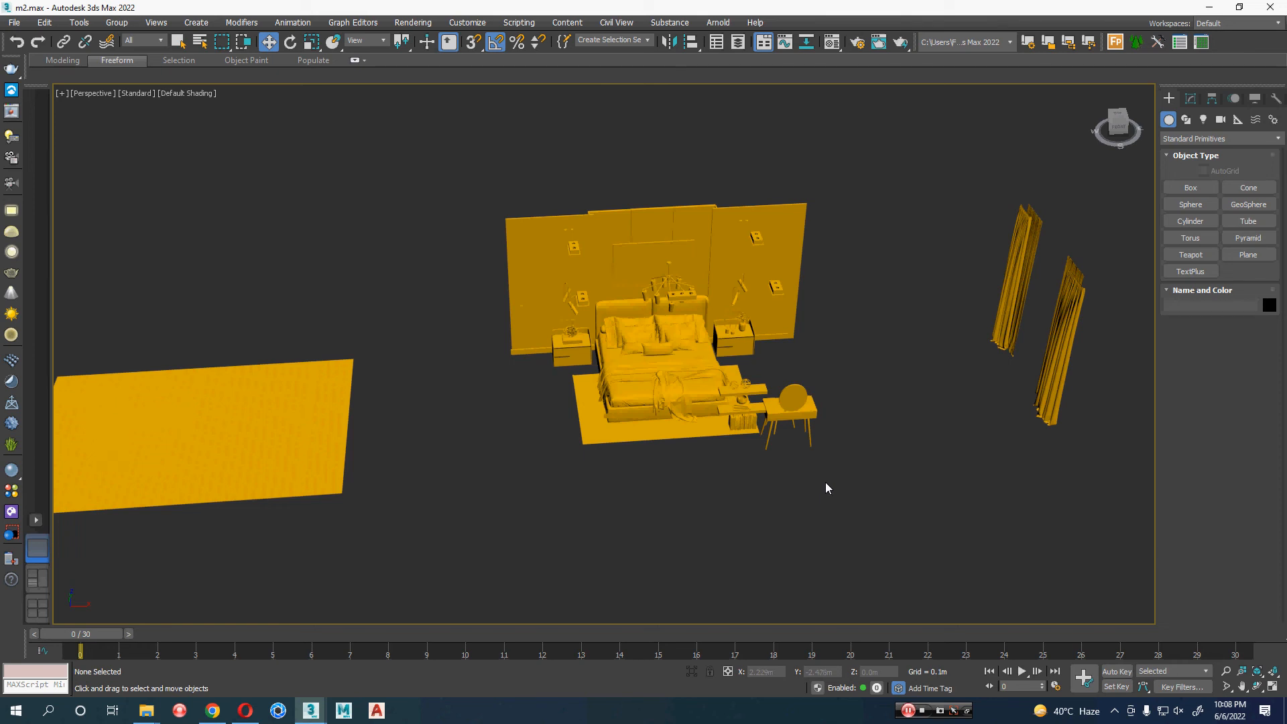
{"action": "key", "text": "ctrl+s"}
{"action": "mouse_move", "coordinate": [314, 712]}
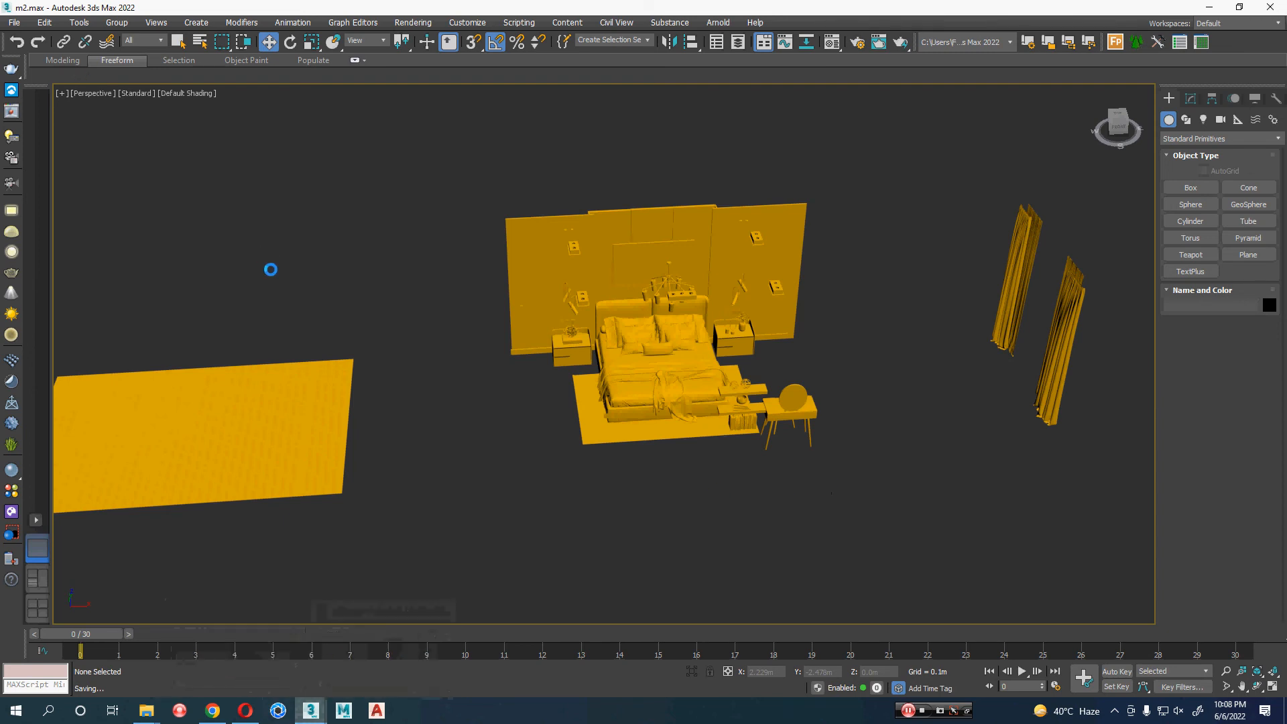
{"action": "key", "text": "ctrl+n"}
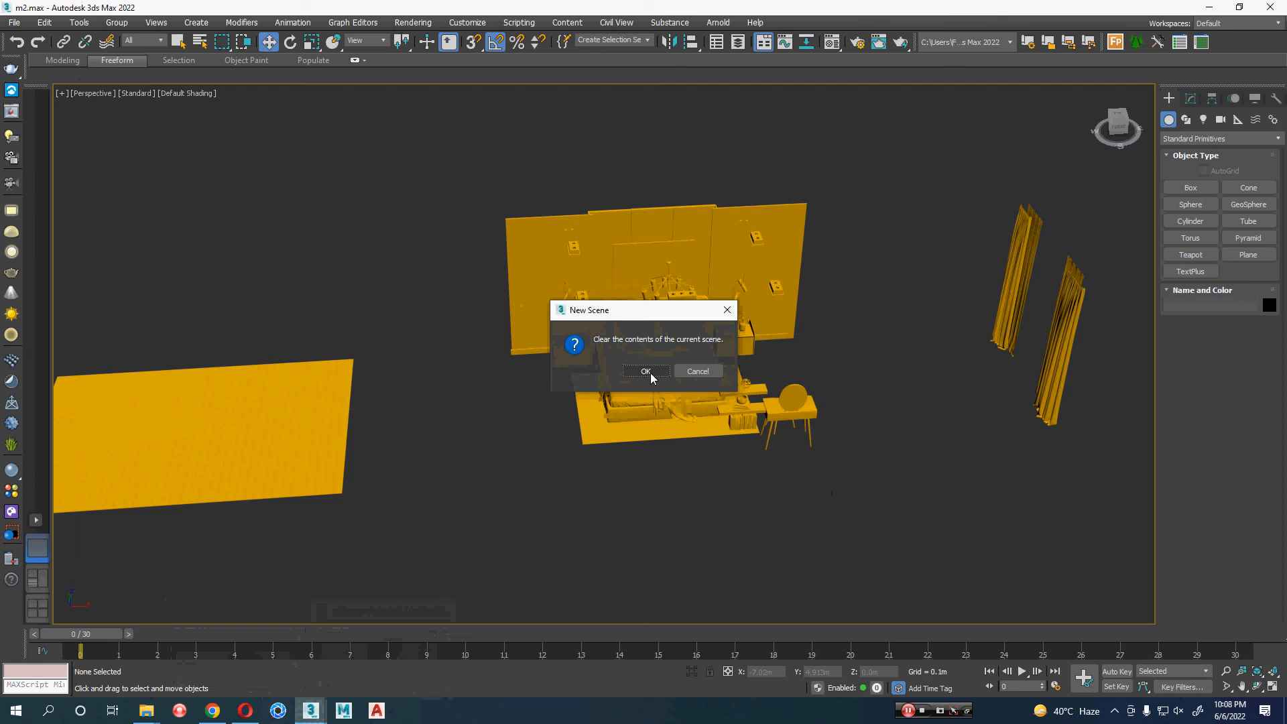
{"action": "left_click", "coordinate": [645, 371]}
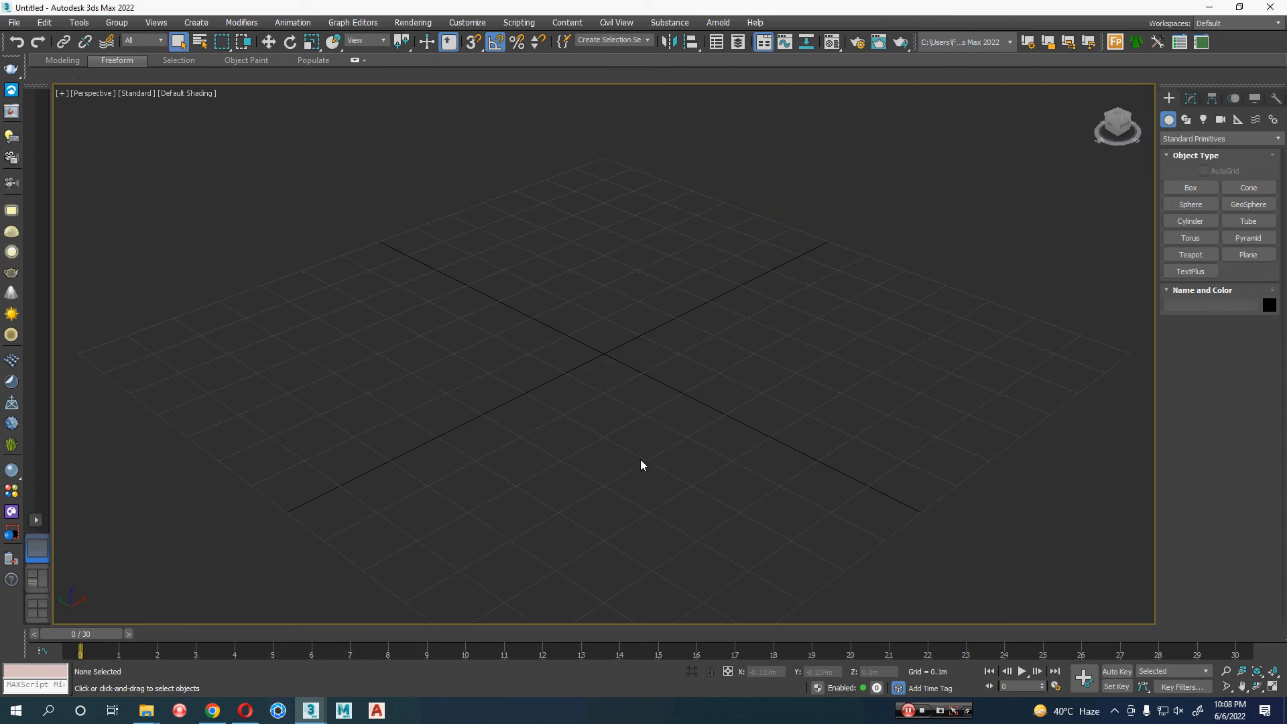
- Switch to the other 3ds Max window, which holds the house scene ddvndvn.max
{"action": "key", "text": "alt+Tab"}
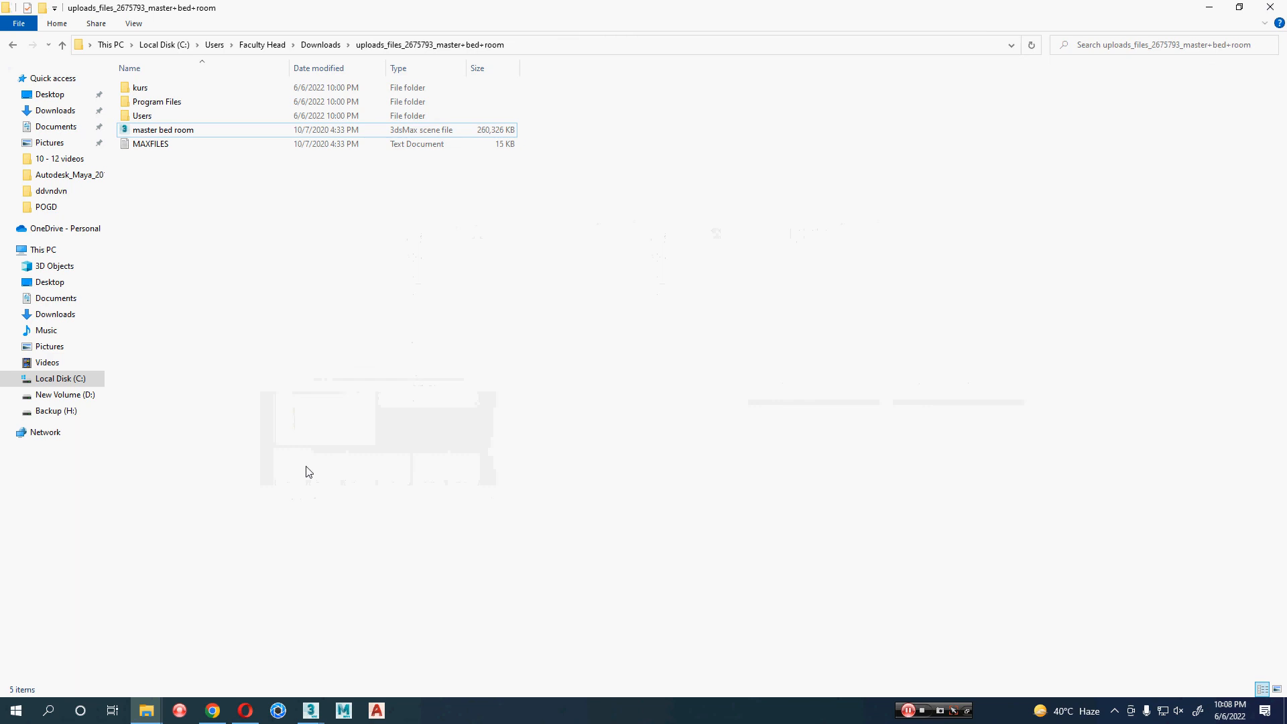
{"action": "left_click", "coordinate": [310, 709]}
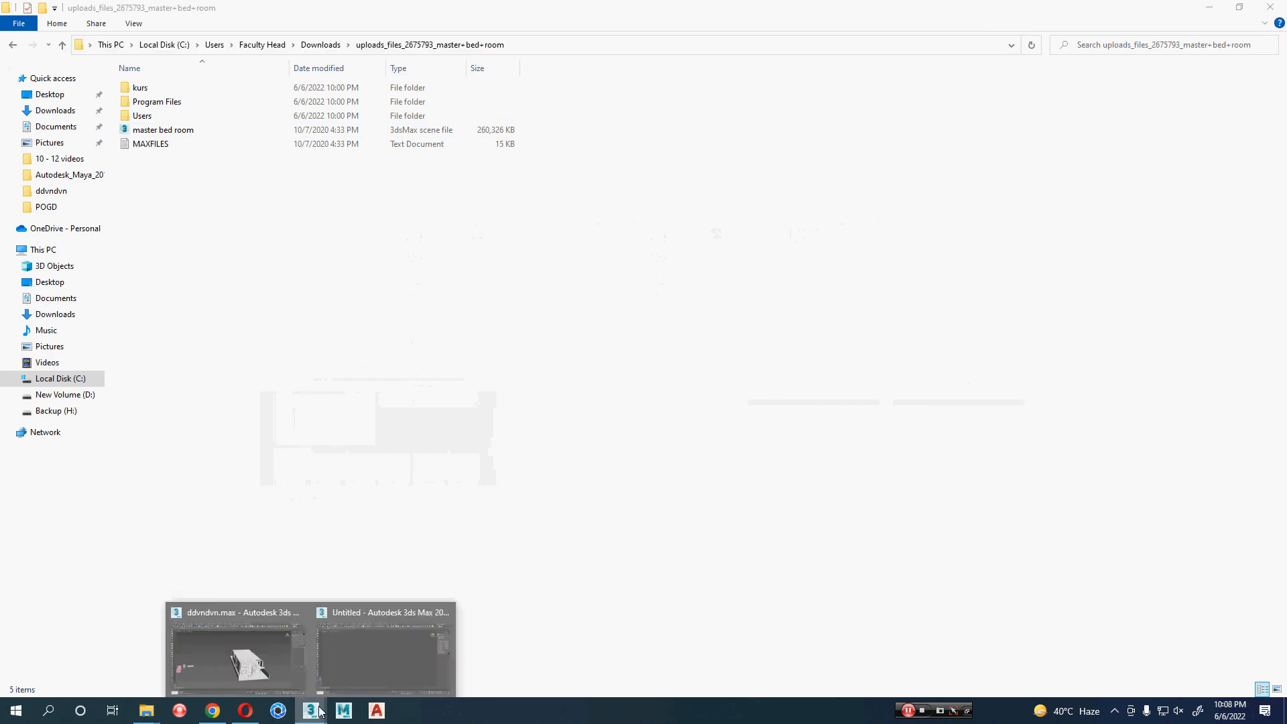
{"action": "left_click", "coordinate": [247, 644]}
{"action": "middle_click_drag", "start_coordinate": [431, 474], "coordinate": [273, 276], "text": "alt"}
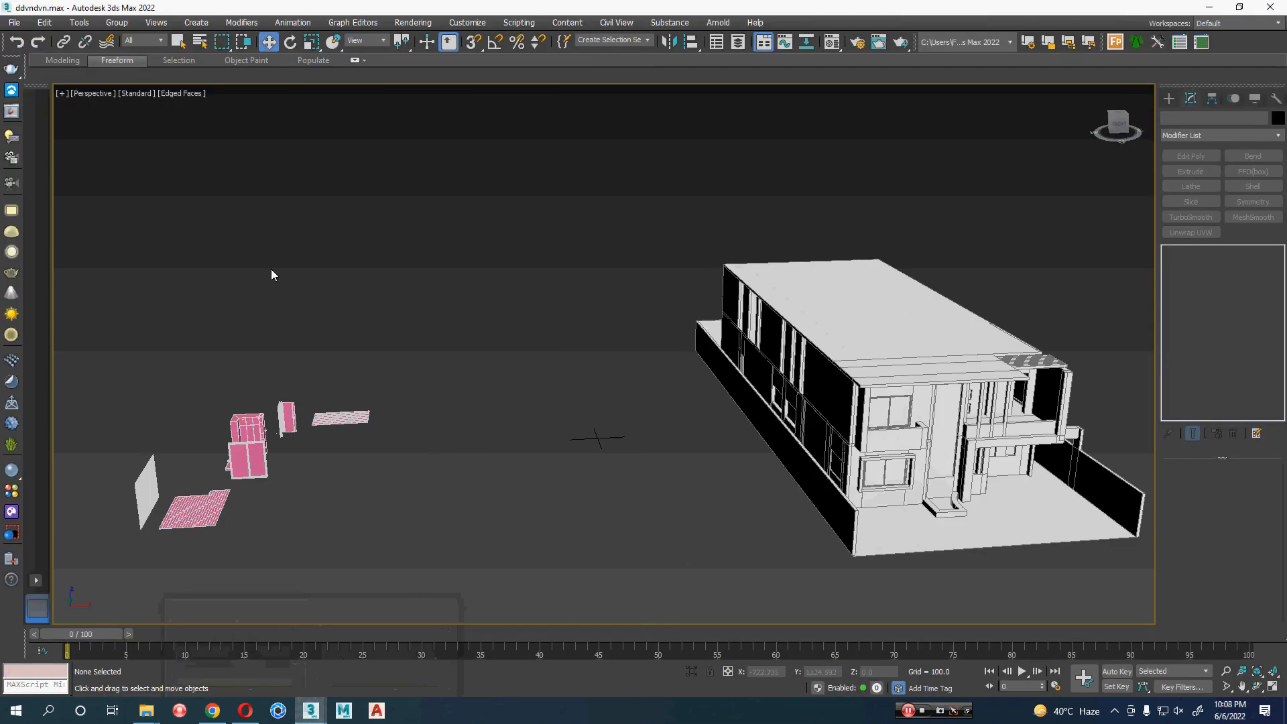
- Merge all objects from m2.max into the house scene, merging every object with a duplicate name as well
{"action": "left_click", "coordinate": [15, 23]}
{"action": "mouse_move", "coordinate": [48, 209]}
{"action": "left_click", "coordinate": [195, 210]}
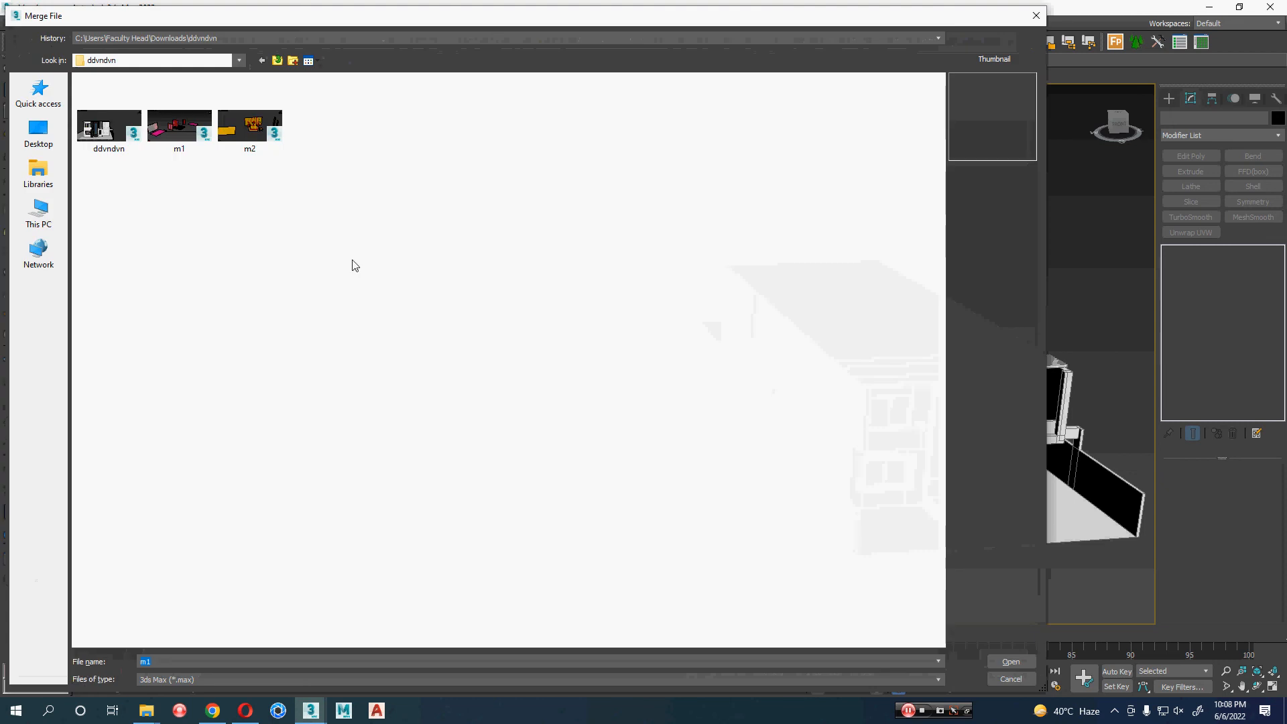
{"action": "left_click", "coordinate": [245, 144]}
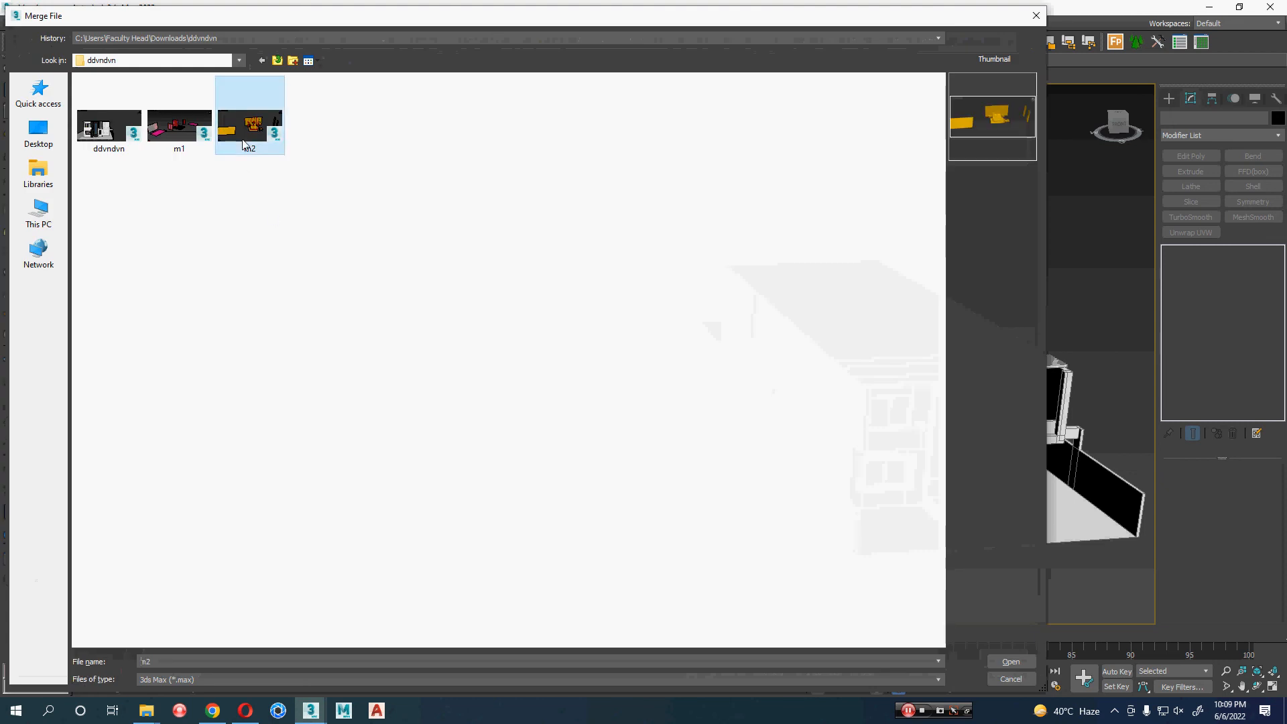
{"action": "left_click", "coordinate": [1011, 661]}
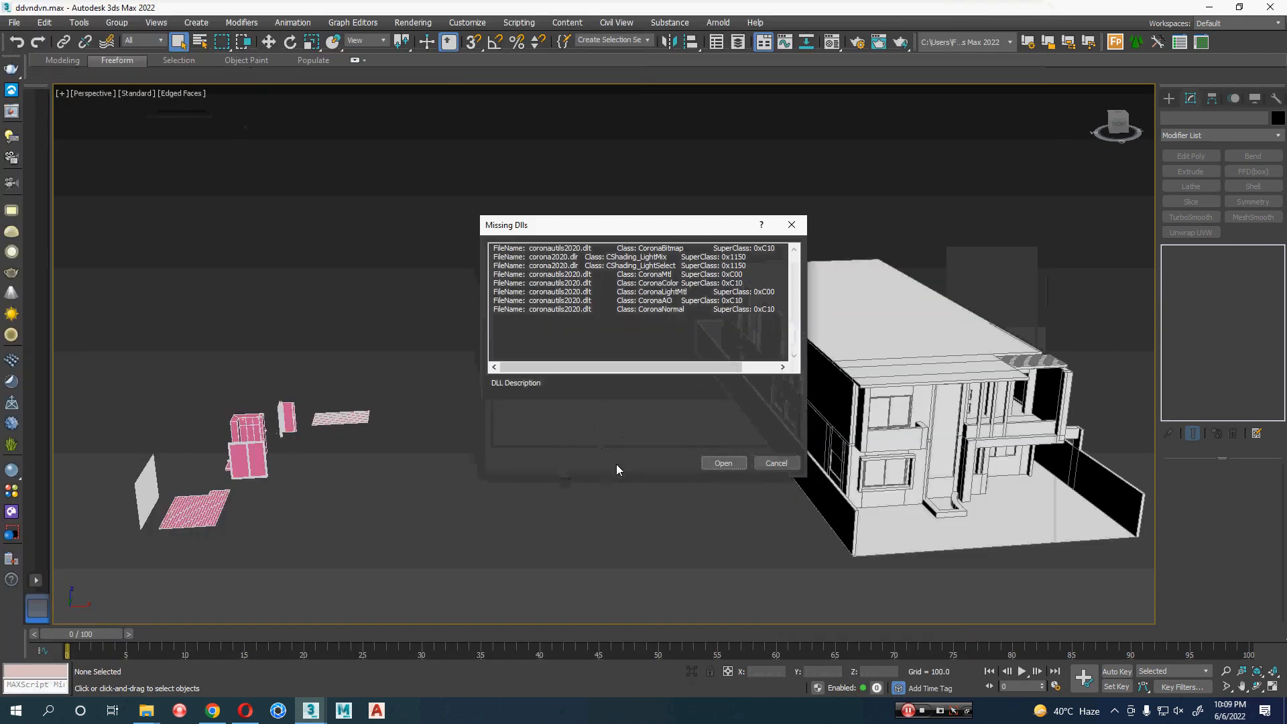
{"action": "left_click", "coordinate": [730, 464]}
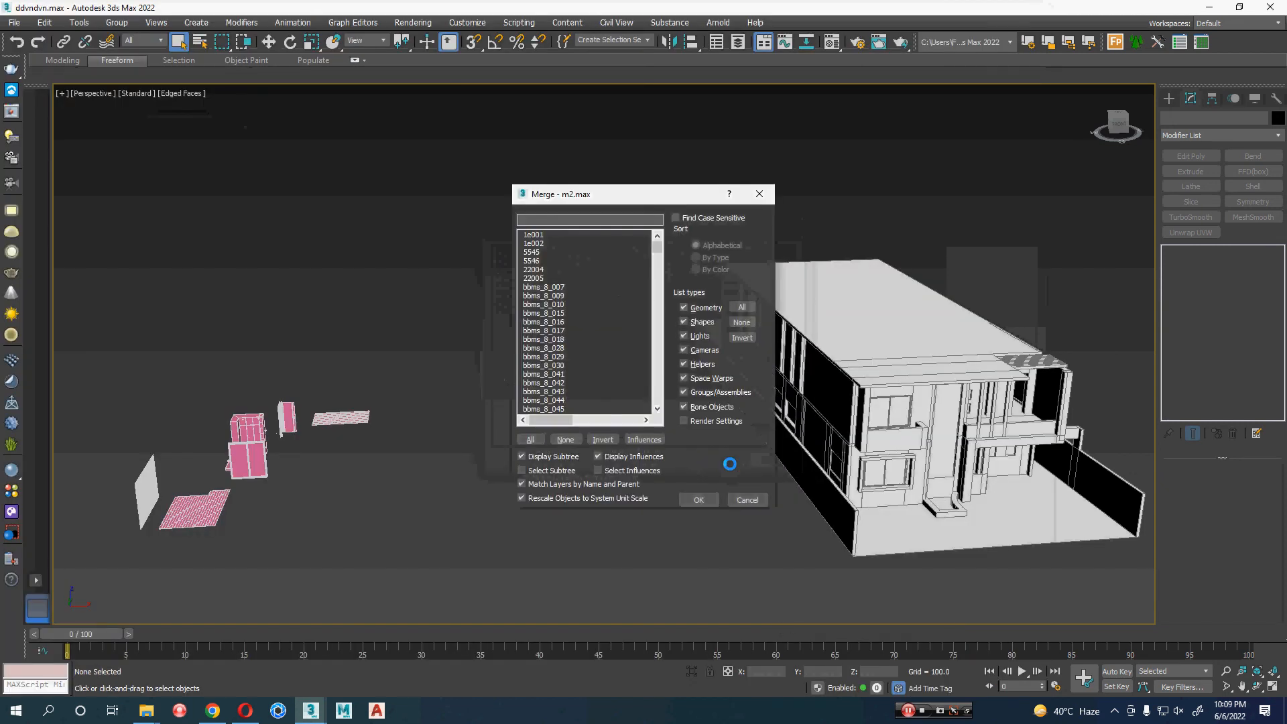
{"action": "left_click", "coordinate": [530, 439]}
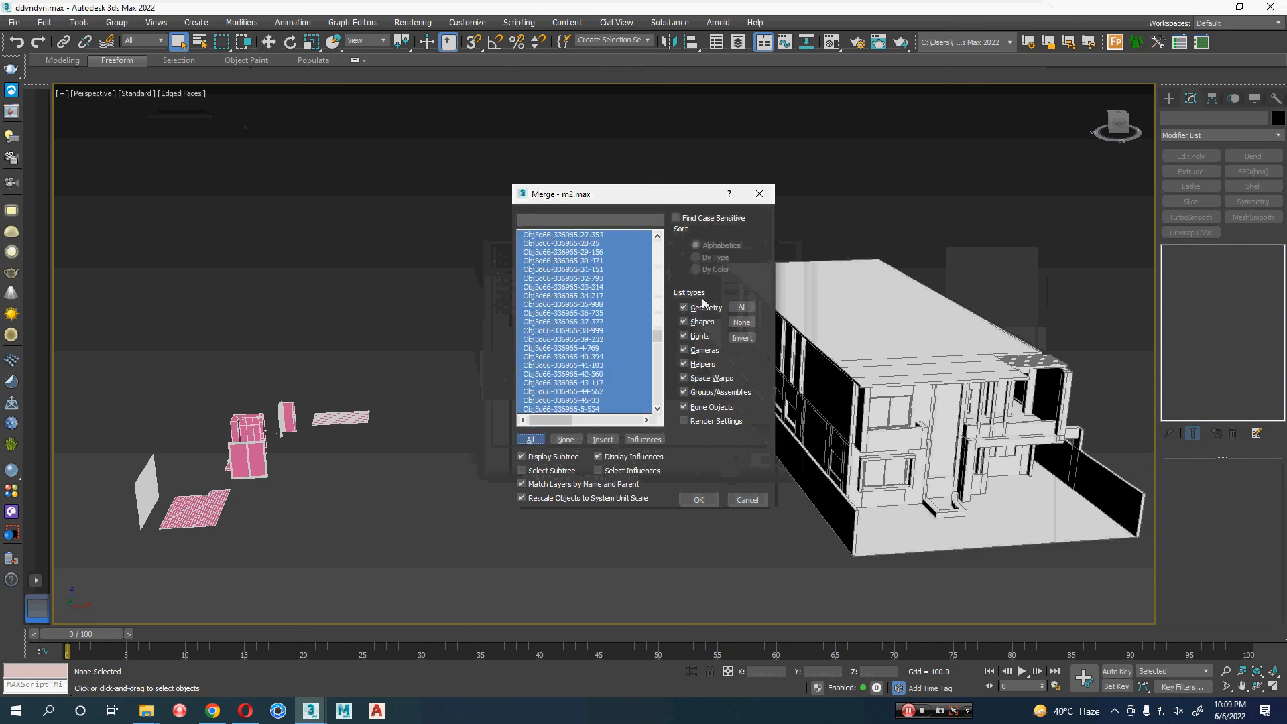
{"action": "left_click", "coordinate": [712, 499]}
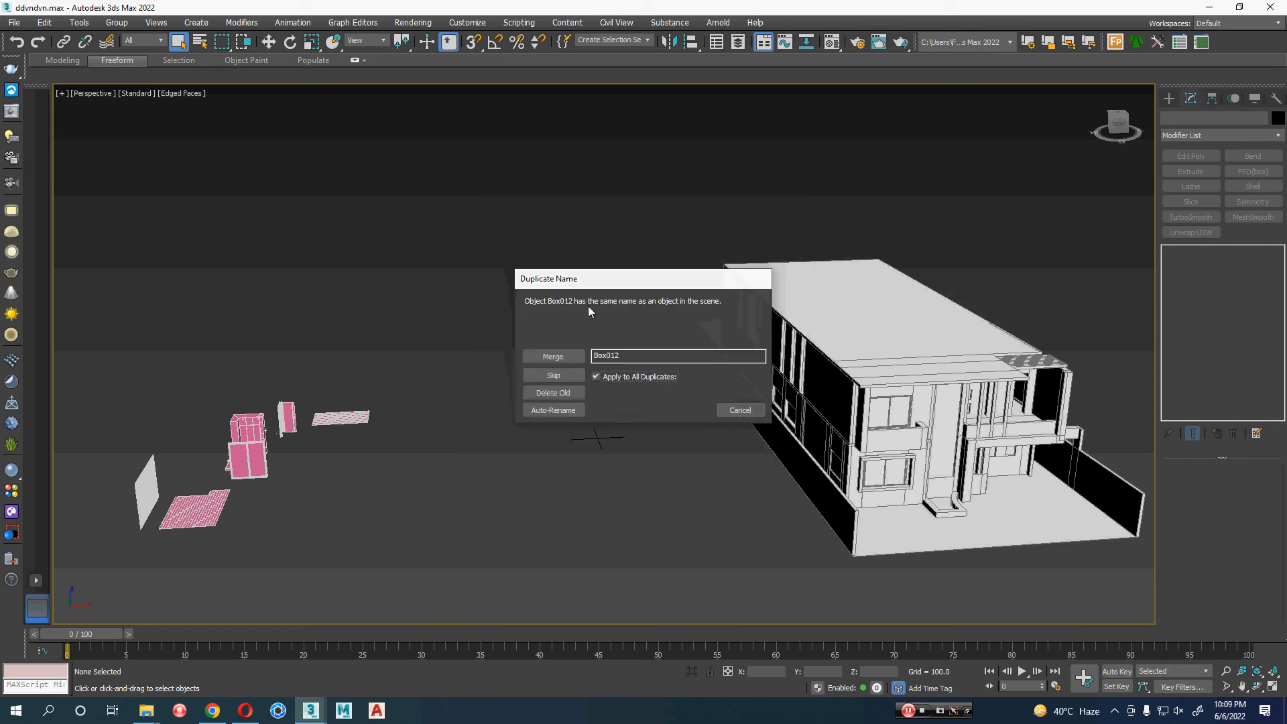
{"action": "left_click", "coordinate": [556, 359]}
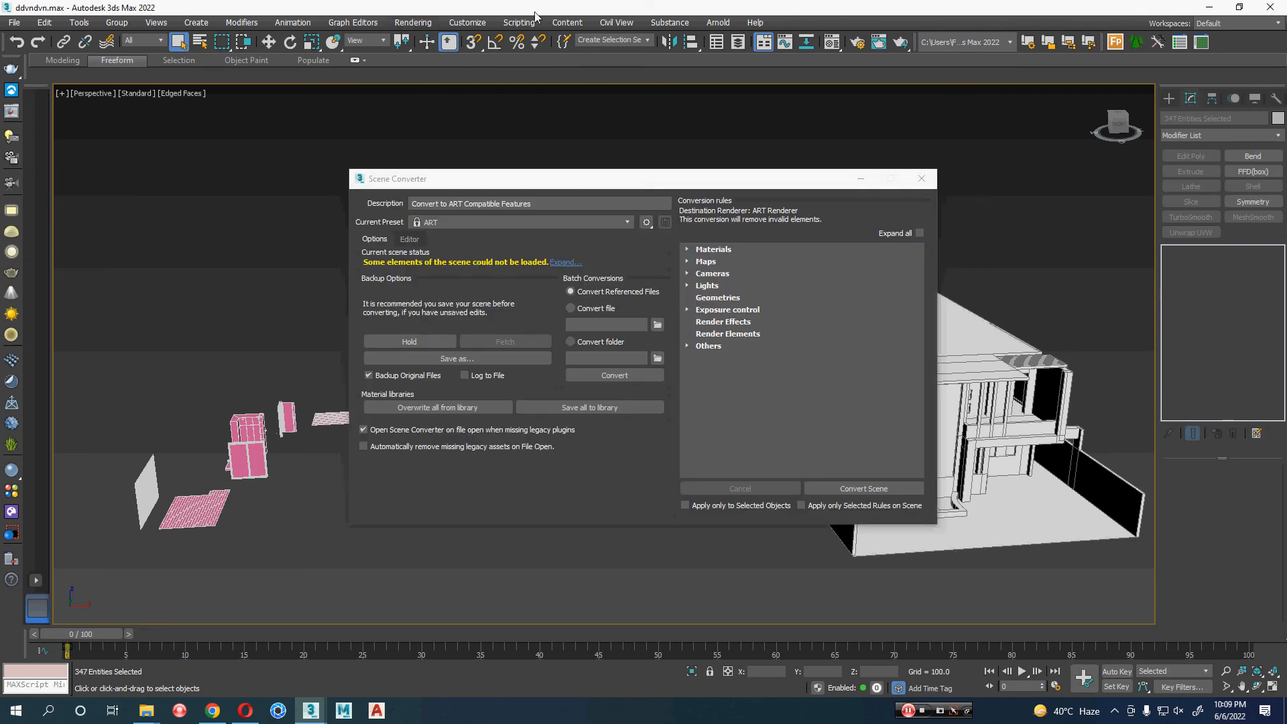
- Dismiss the Scene Converter and clear the selection of the merged bedroom objects
{"action": "left_click", "coordinate": [921, 179]}
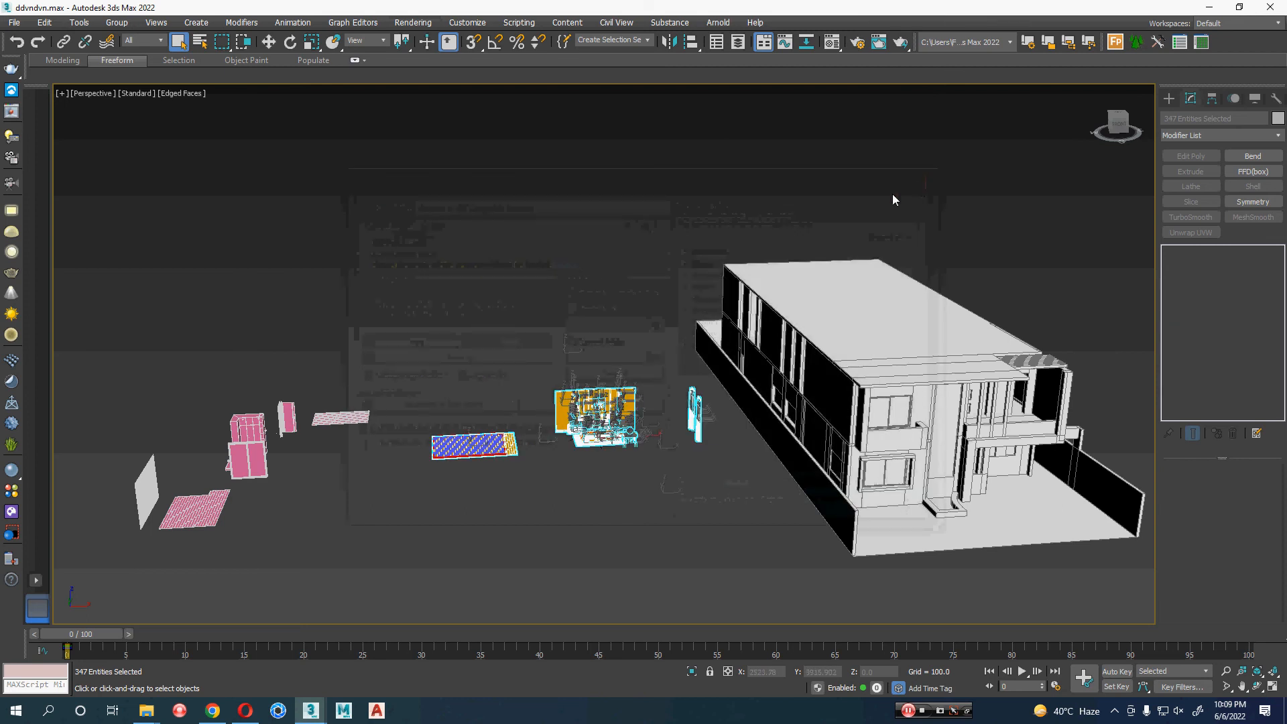
{"action": "key", "text": "w"}
{"action": "middle_click_drag", "start_coordinate": [618, 472], "coordinate": [661, 553], "text": "alt"}
{"action": "left_click", "coordinate": [661, 554]}
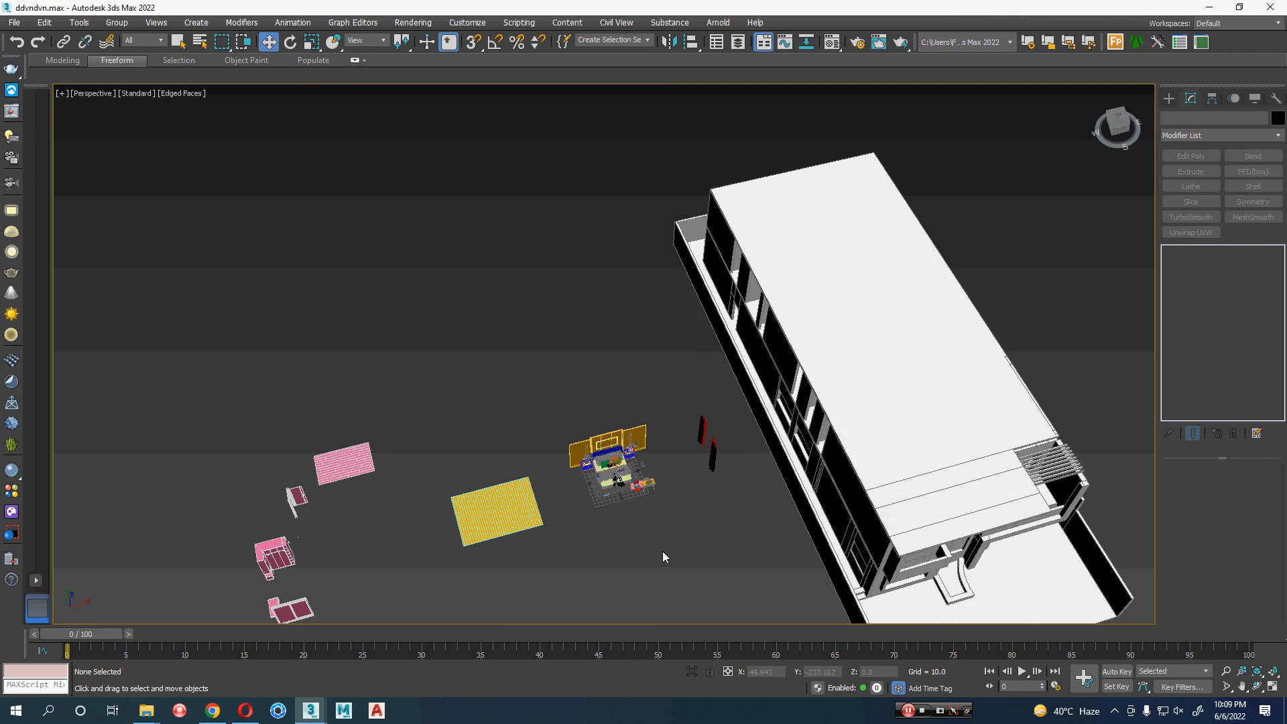
- In the Front view, select the house's ground-floor objects, exclude the pieces reaching into the upper floor, and hide the selection
{"action": "middle_click_drag", "start_coordinate": [670, 536], "coordinate": [502, 362]}
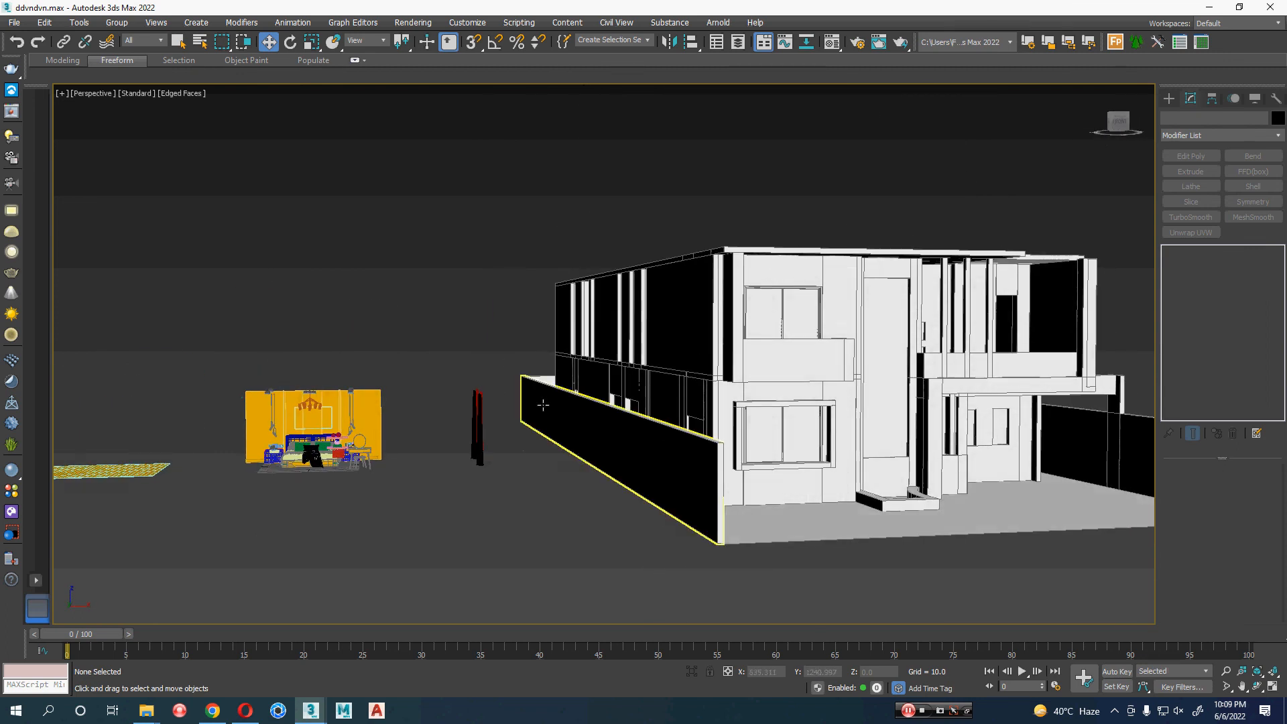
{"action": "key", "text": "f"}
{"action": "middle_click_drag", "start_coordinate": [1017, 463], "coordinate": [846, 531]}
{"action": "scroll", "coordinate": [721, 470], "scroll_direction": "up", "scroll_amount": 4}
{"action": "left_click_drag", "start_coordinate": [932, 544], "coordinate": [295, 403]}
{"action": "right_click", "coordinate": [327, 406]}
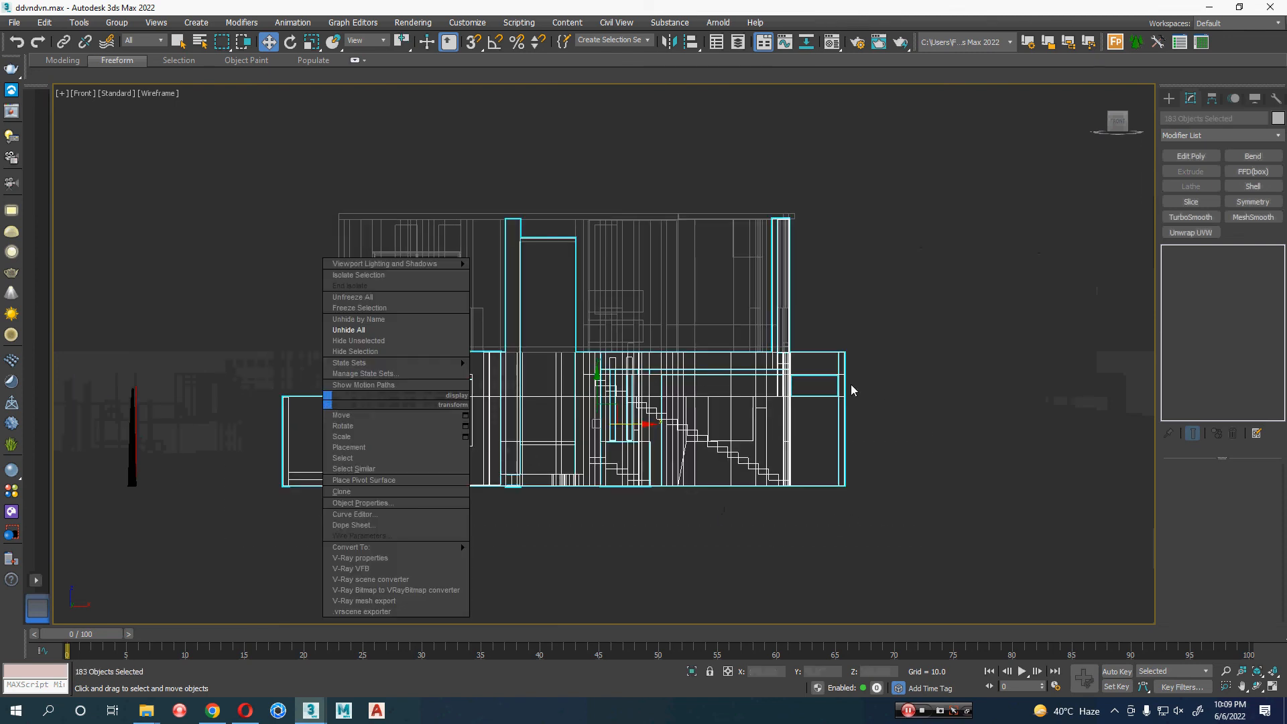
{"action": "left_click_drag", "start_coordinate": [770, 252], "coordinate": [441, 276], "text": "alt"}
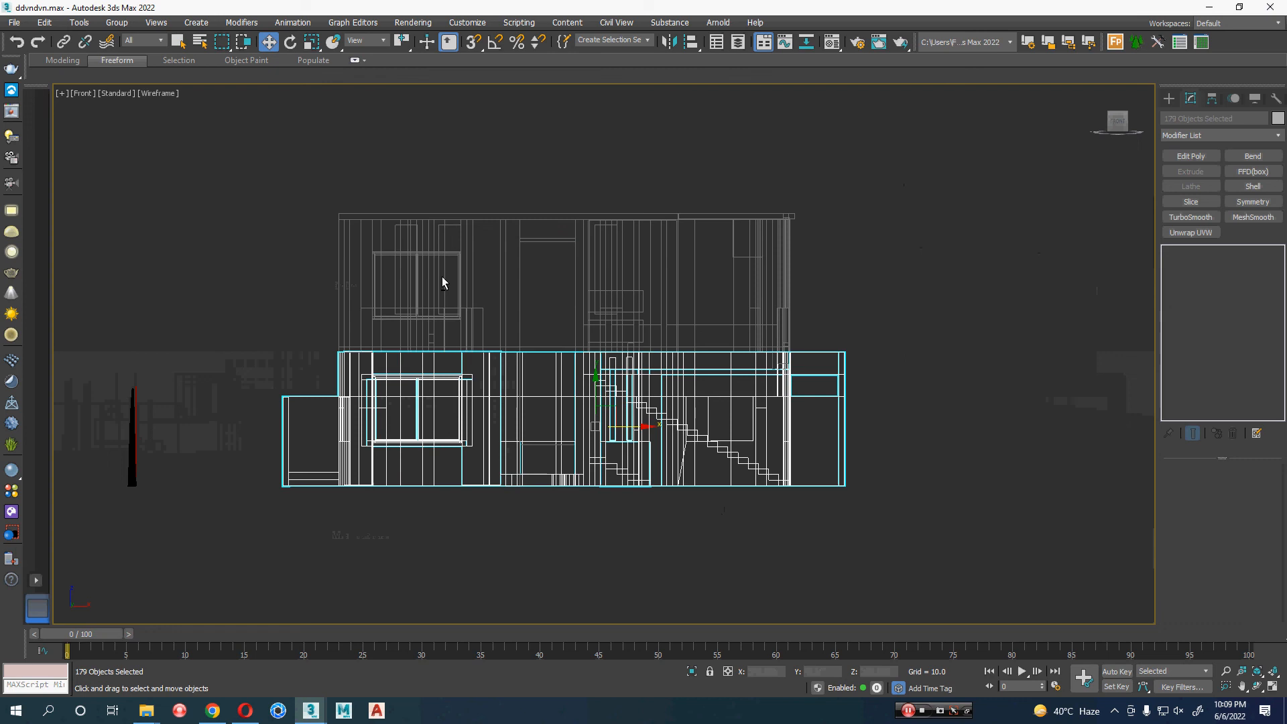
{"action": "right_click", "coordinate": [859, 392]}
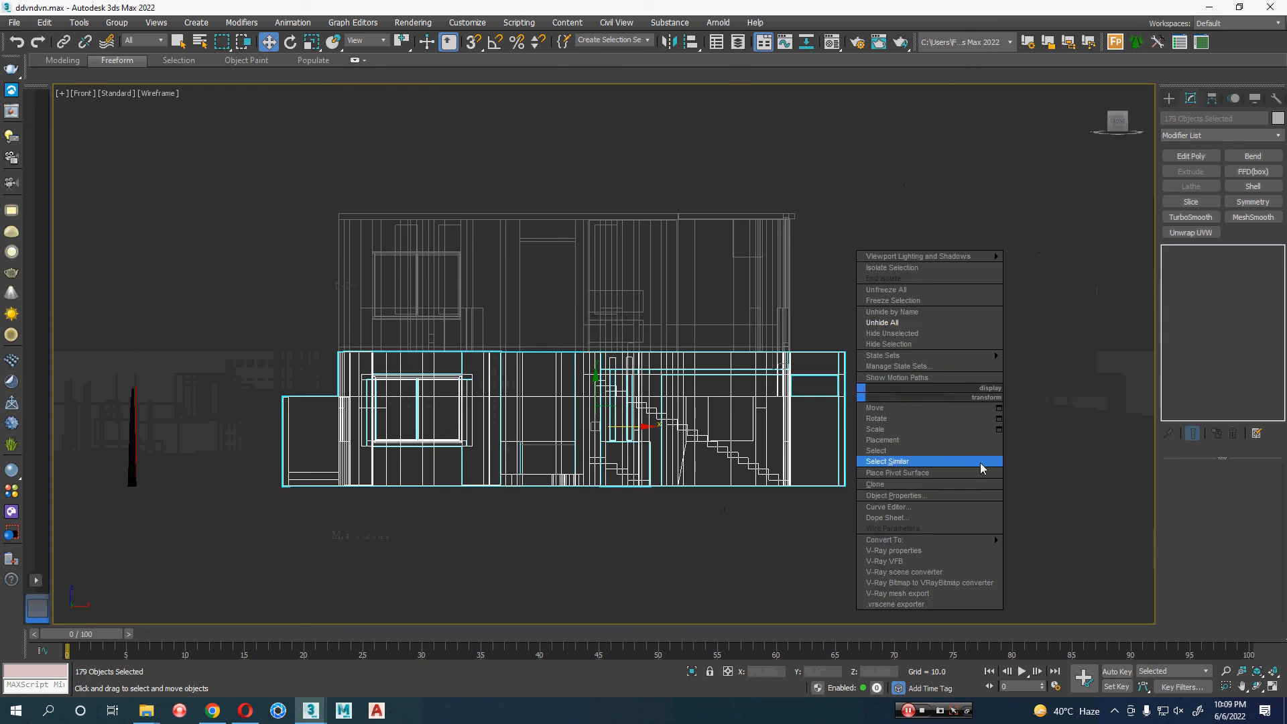
{"action": "left_click", "coordinate": [947, 343]}
- Hide the two remaining tall wall pieces that extend down below the upper floor
{"action": "left_click_drag", "start_coordinate": [709, 419], "coordinate": [371, 512]}
{"action": "right_click", "coordinate": [372, 490]}
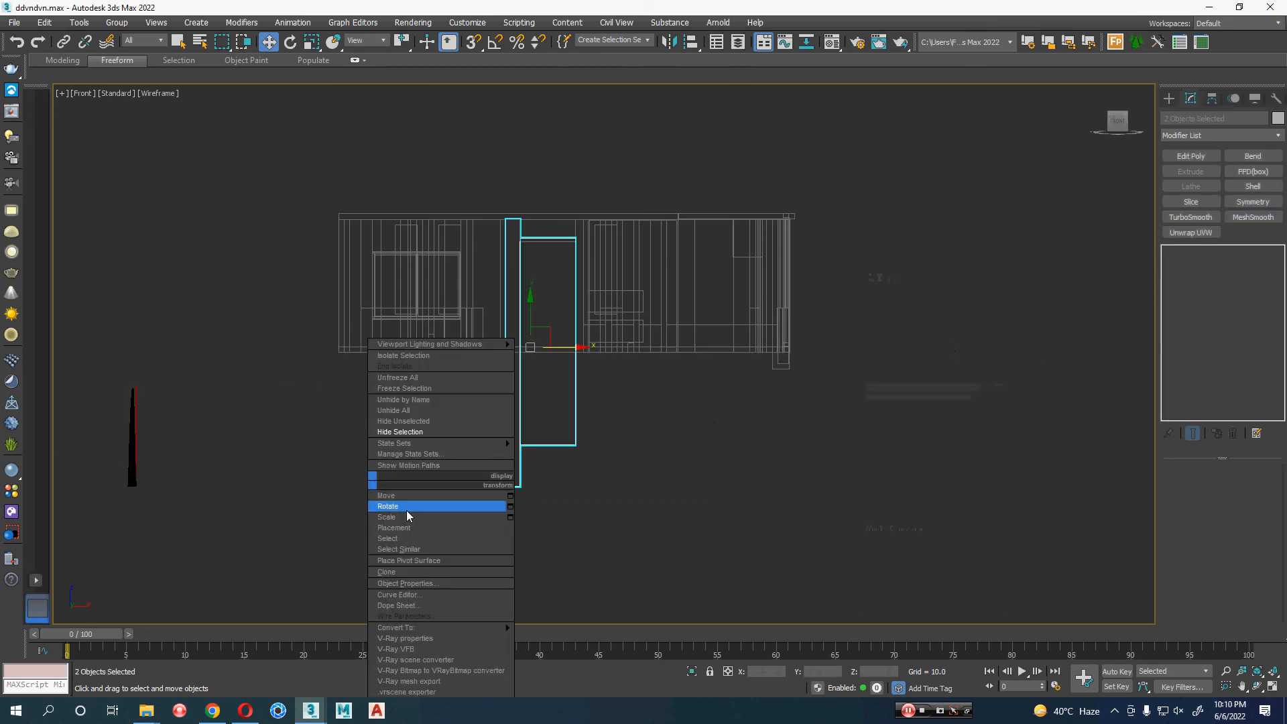
{"action": "left_click", "coordinate": [440, 432]}
- In the Top view, hide the upper-floor walls of the rear rooms, keeping the full-length floor and roof slabs visible
{"action": "middle_click_drag", "start_coordinate": [568, 516], "coordinate": [601, 551]}
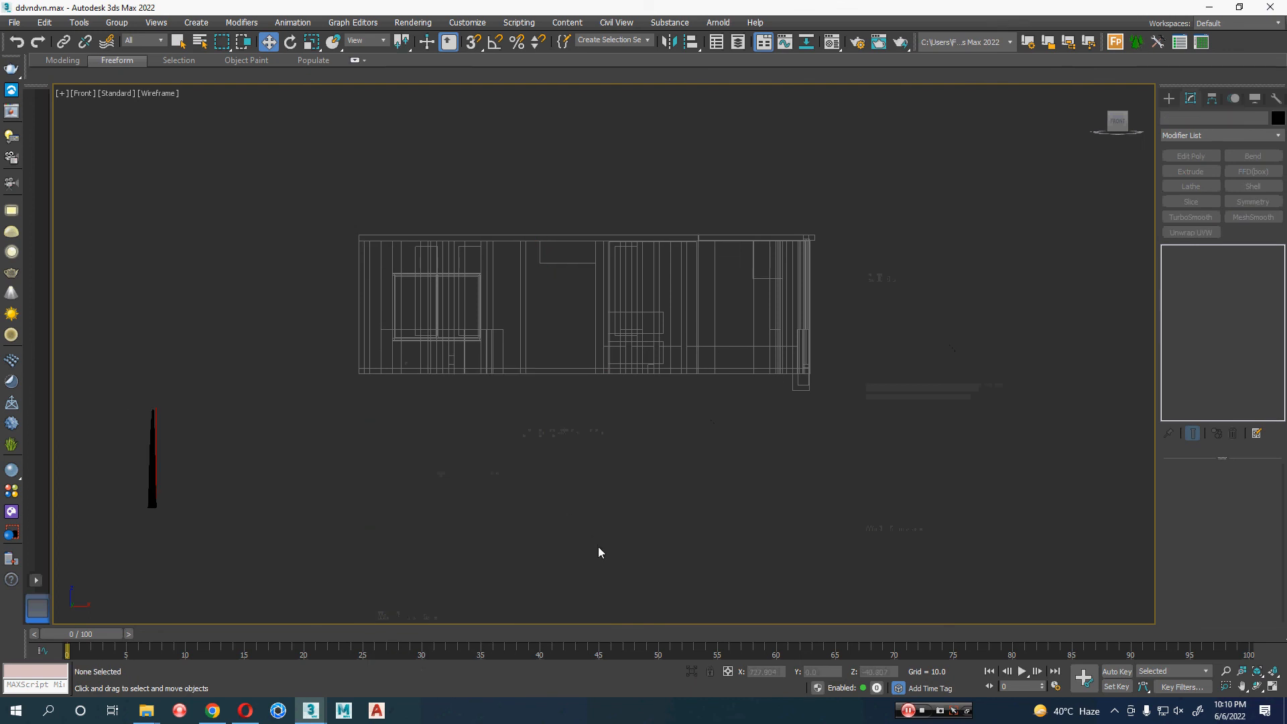
{"action": "key", "text": "t"}
{"action": "middle_click_drag", "start_coordinate": [717, 516], "coordinate": [558, 487]}
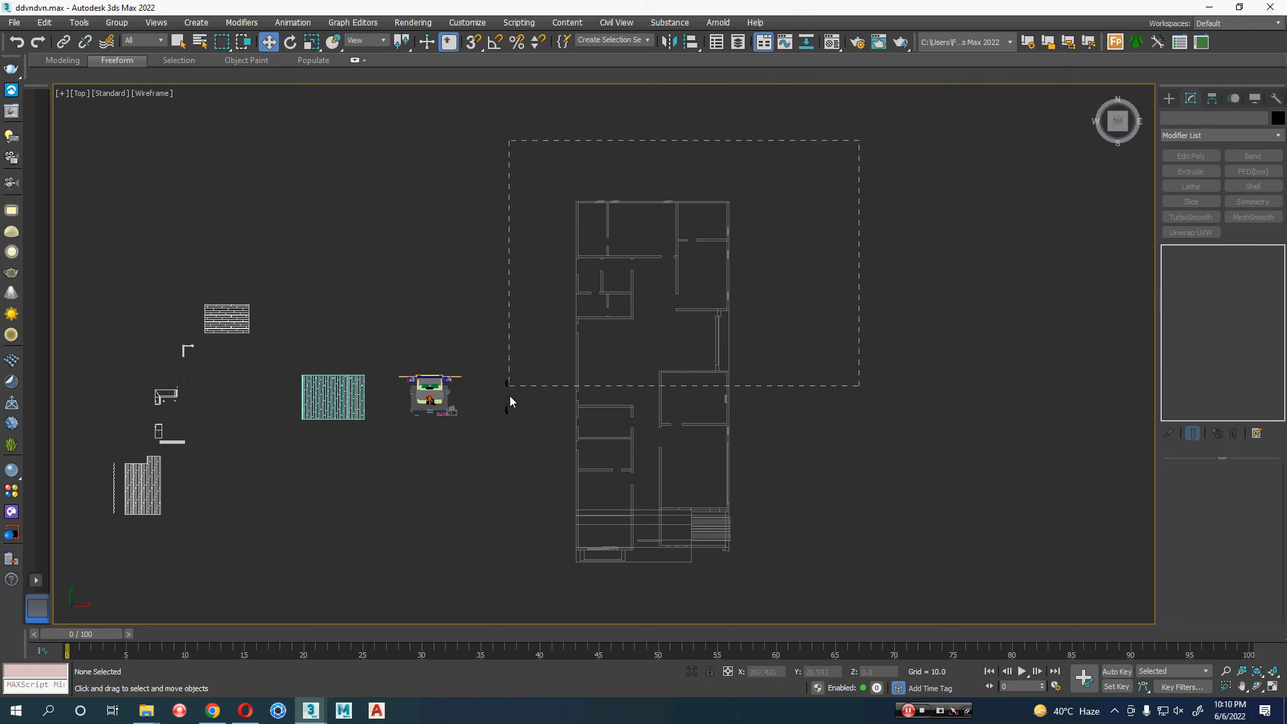
{"action": "left_click_drag", "start_coordinate": [509, 395], "coordinate": [509, 420]}
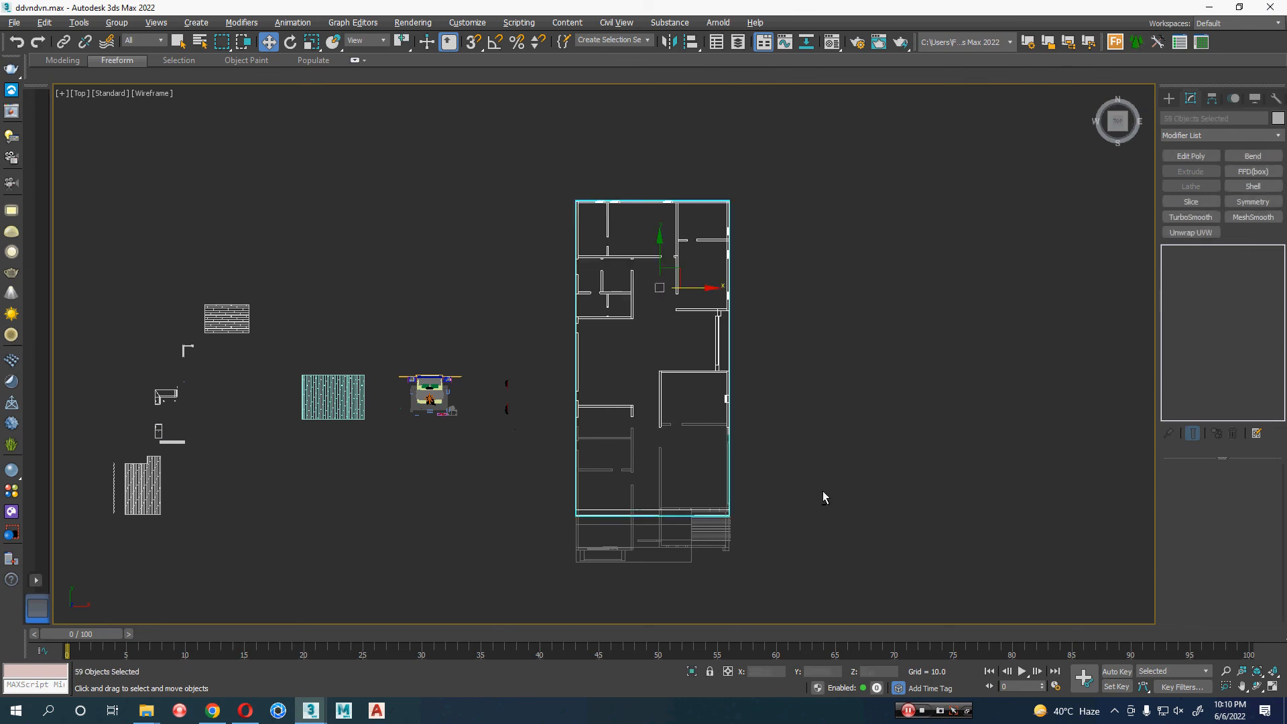
{"action": "right_click", "coordinate": [796, 549]}
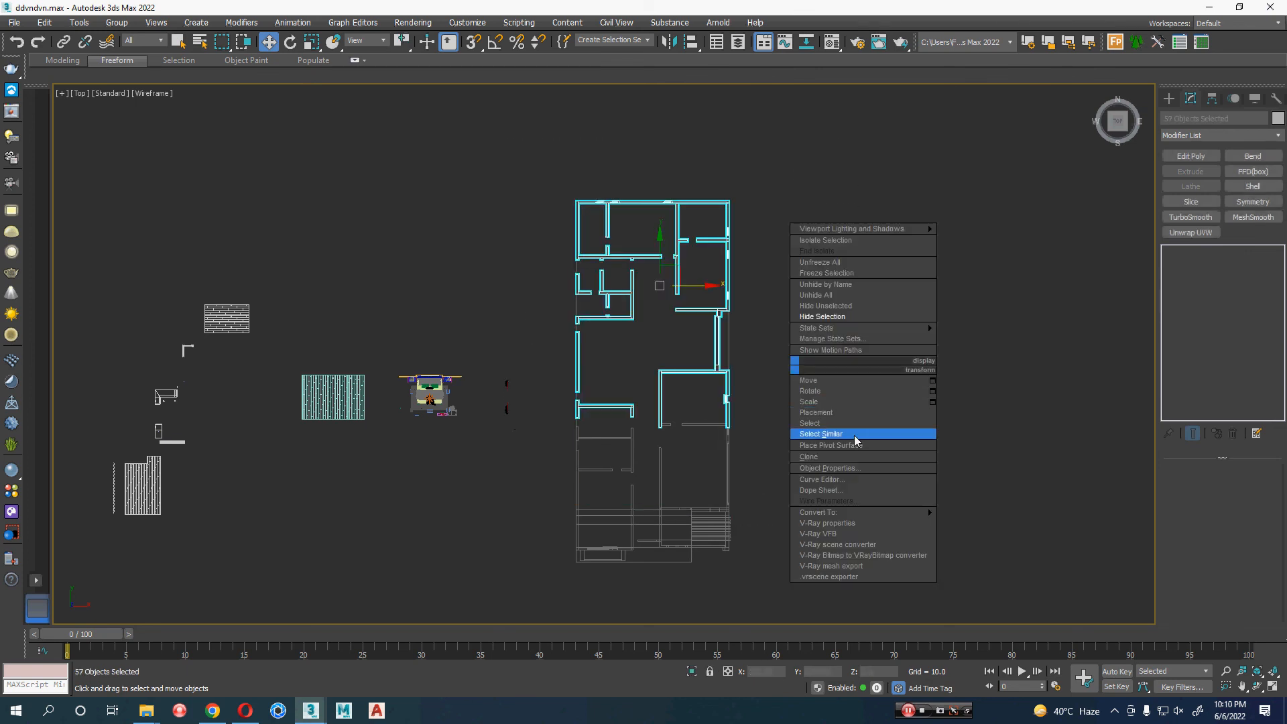
{"action": "left_click", "coordinate": [858, 316]}
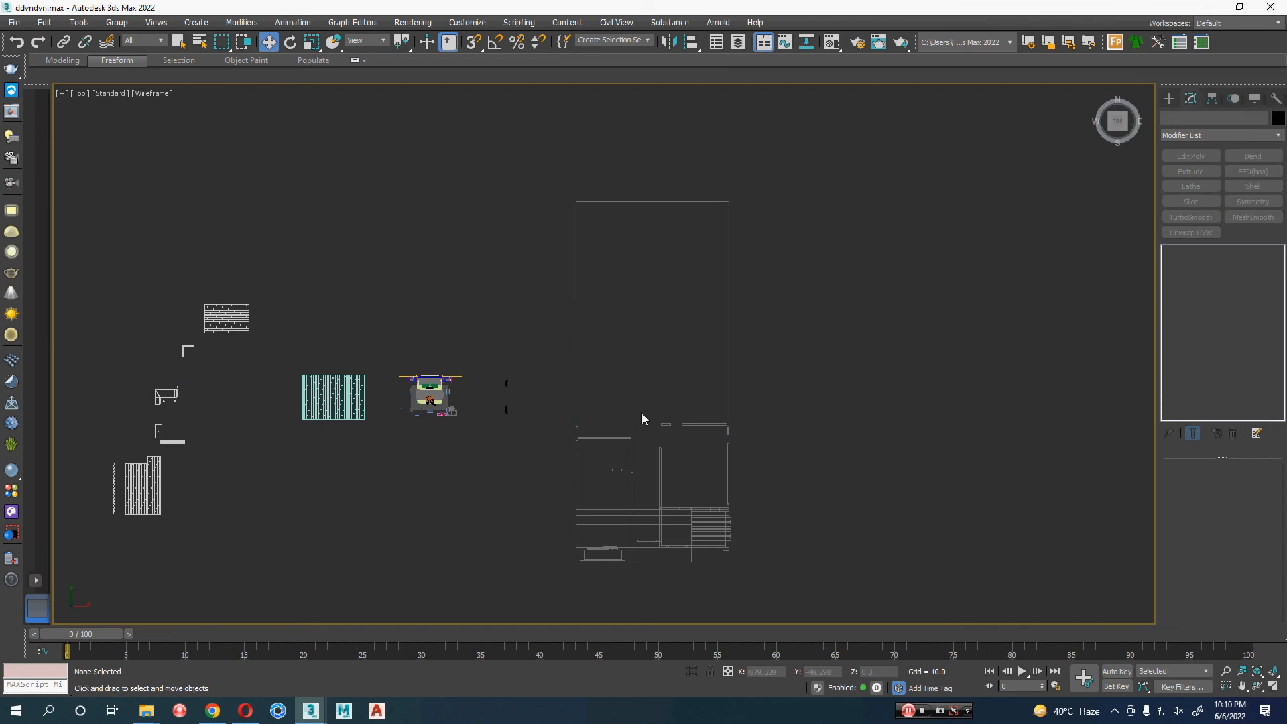
- In the Top view, hide the interior partition walls of the west-side rooms
{"action": "left_click_drag", "start_coordinate": [641, 413], "coordinate": [597, 497]}
{"action": "right_click", "coordinate": [637, 384]}
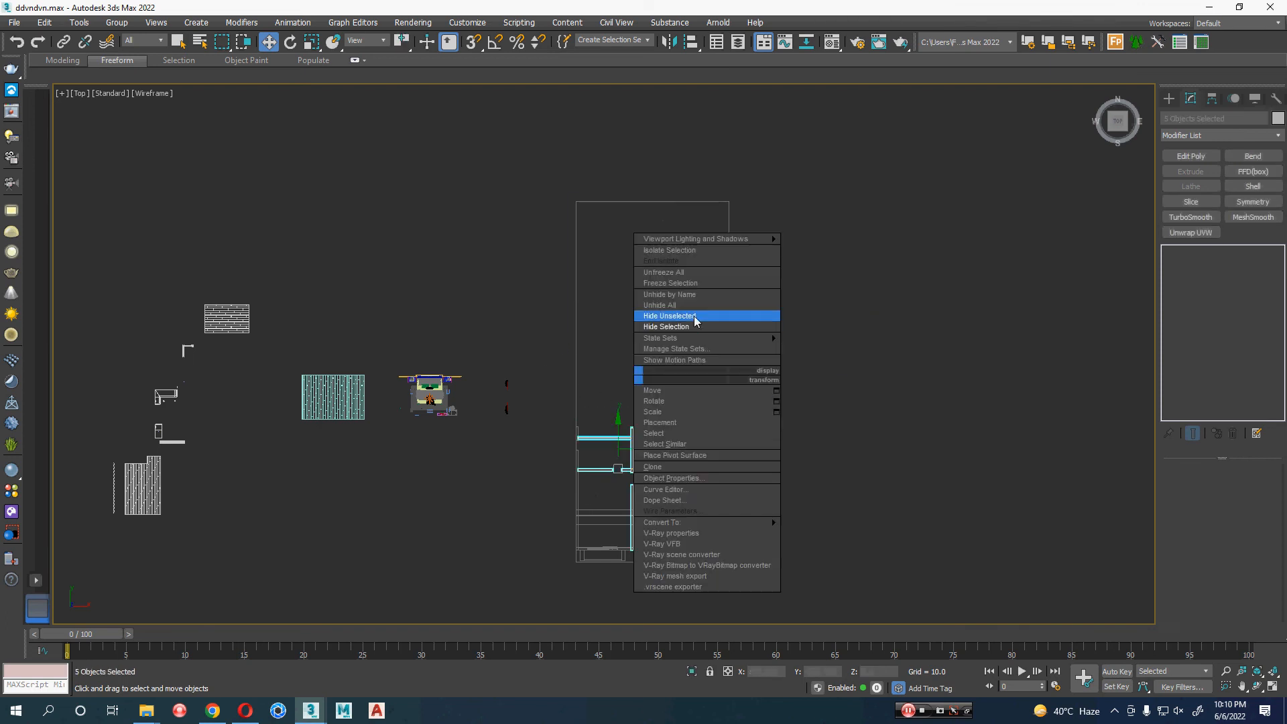
{"action": "left_click", "coordinate": [694, 316]}
{"action": "middle_click_drag", "start_coordinate": [624, 474], "coordinate": [644, 382]}
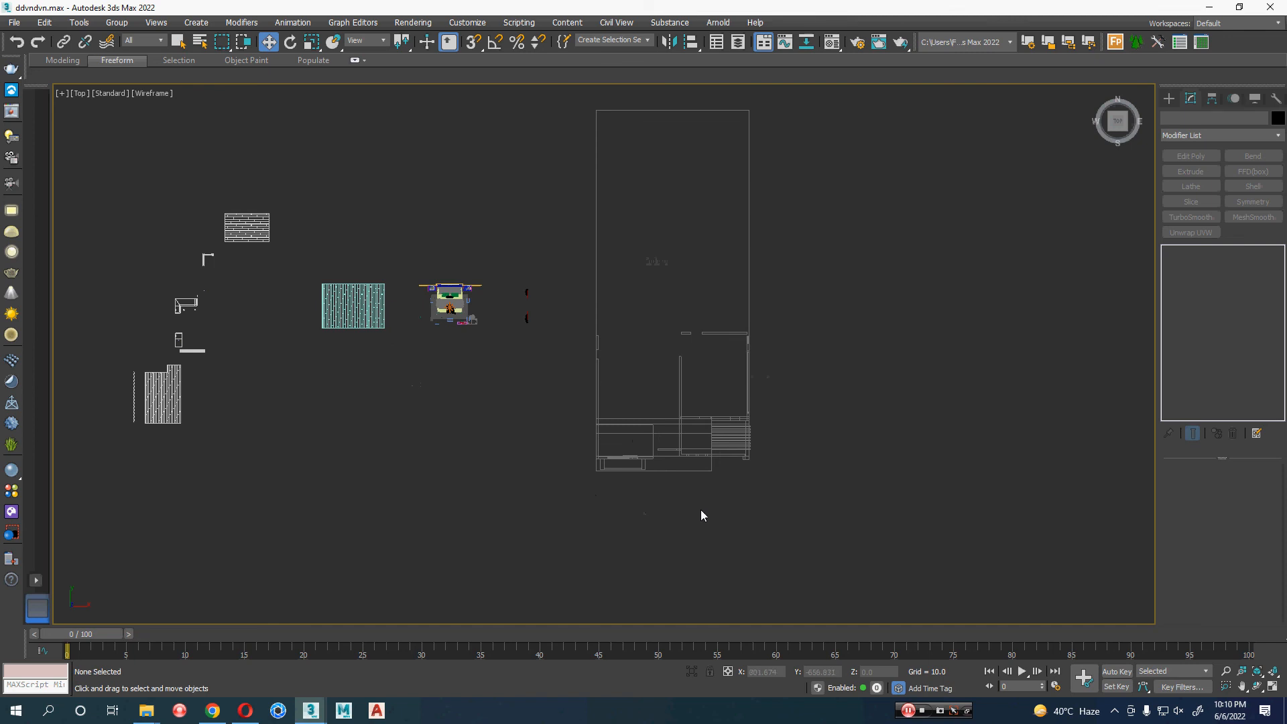
- Select the house's south-west front pieces, exclude the pergola, the east room's front wall and the dividing wall, and hide the selection
{"action": "left_click_drag", "start_coordinate": [593, 440], "coordinate": [579, 435]}
{"action": "scroll", "coordinate": [694, 459], "scroll_direction": "up", "scroll_amount": 3}
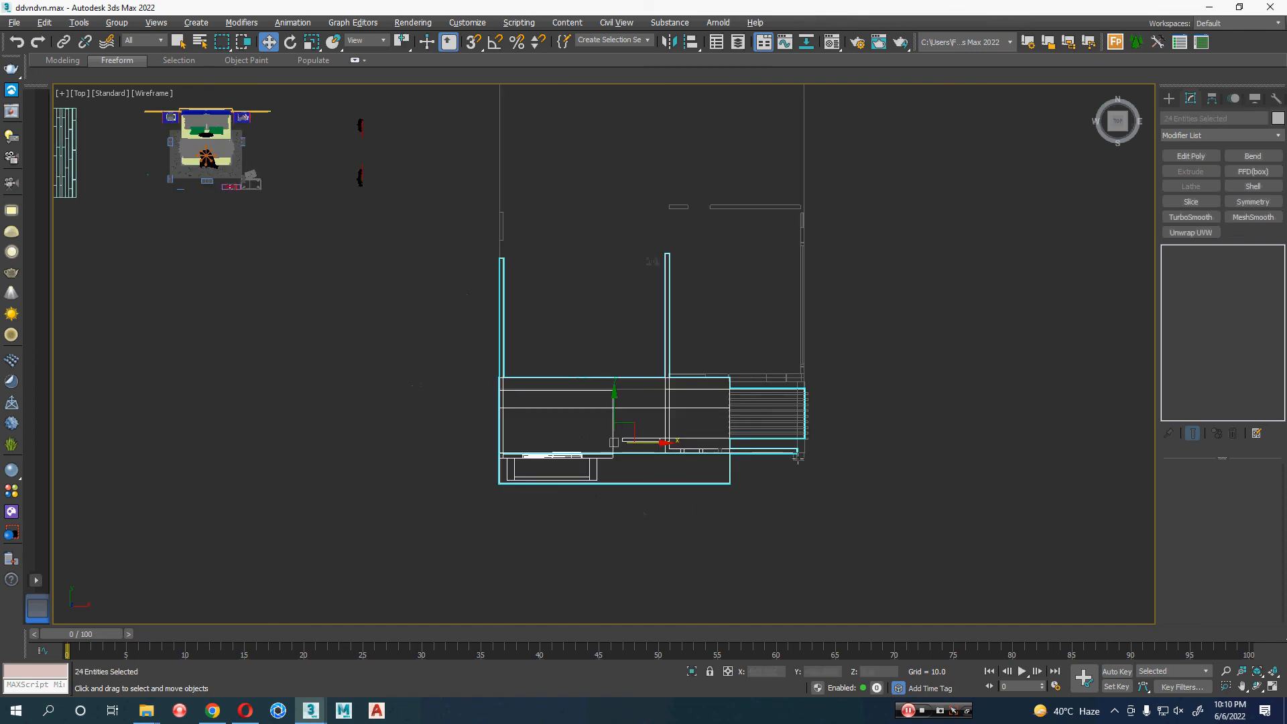
{"action": "left_click_drag", "start_coordinate": [769, 409], "coordinate": [771, 410], "text": "alt"}
{"action": "right_click", "coordinate": [872, 444]}
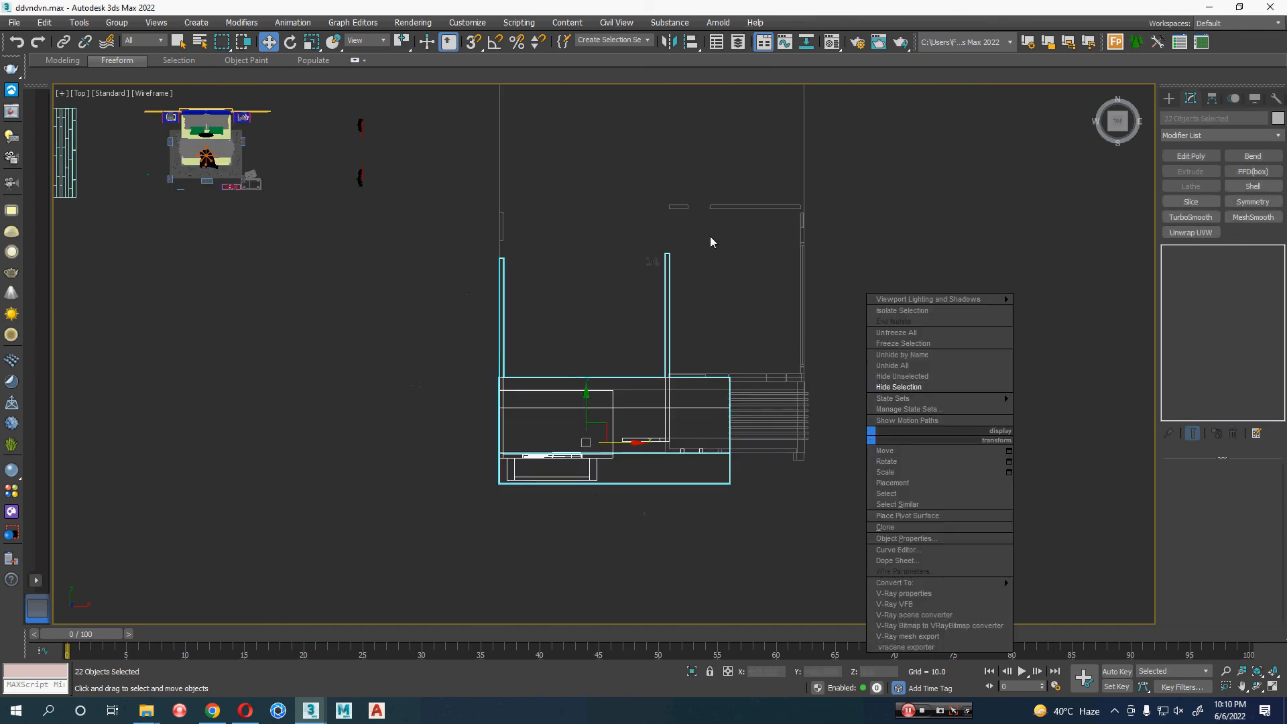
{"action": "right_click", "coordinate": [837, 307]}
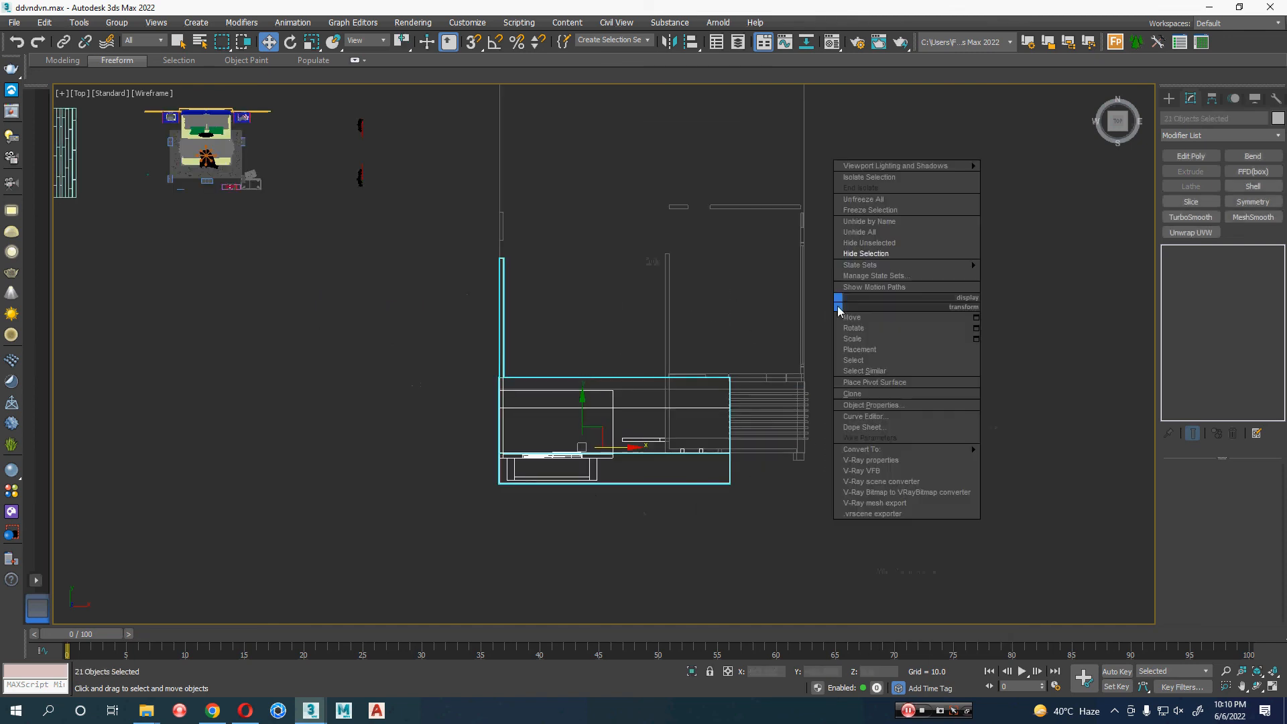
{"action": "left_click", "coordinate": [934, 257]}
- Switch to the Perspective view and hide the roof slab covering the upper floor
{"action": "middle_click_drag", "start_coordinate": [667, 464], "coordinate": [689, 545]}
{"action": "left_click_drag", "start_coordinate": [575, 232], "coordinate": [498, 414]}
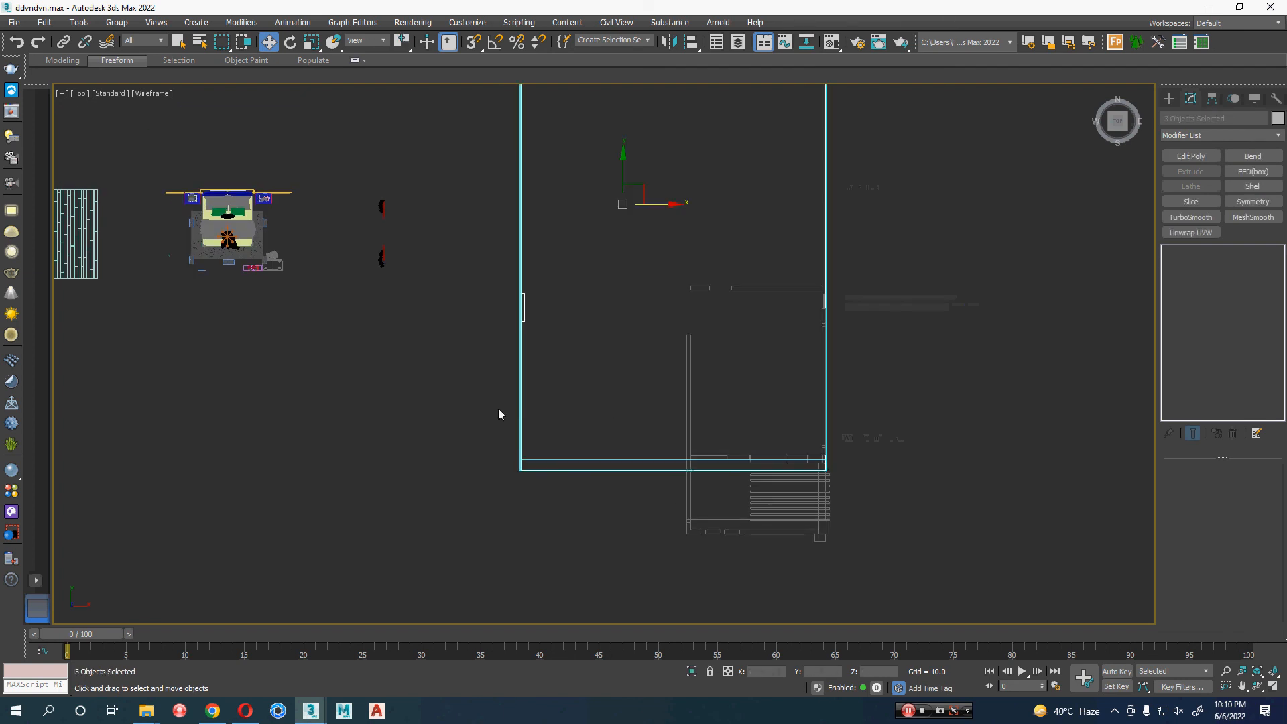
{"action": "key", "text": "p"}
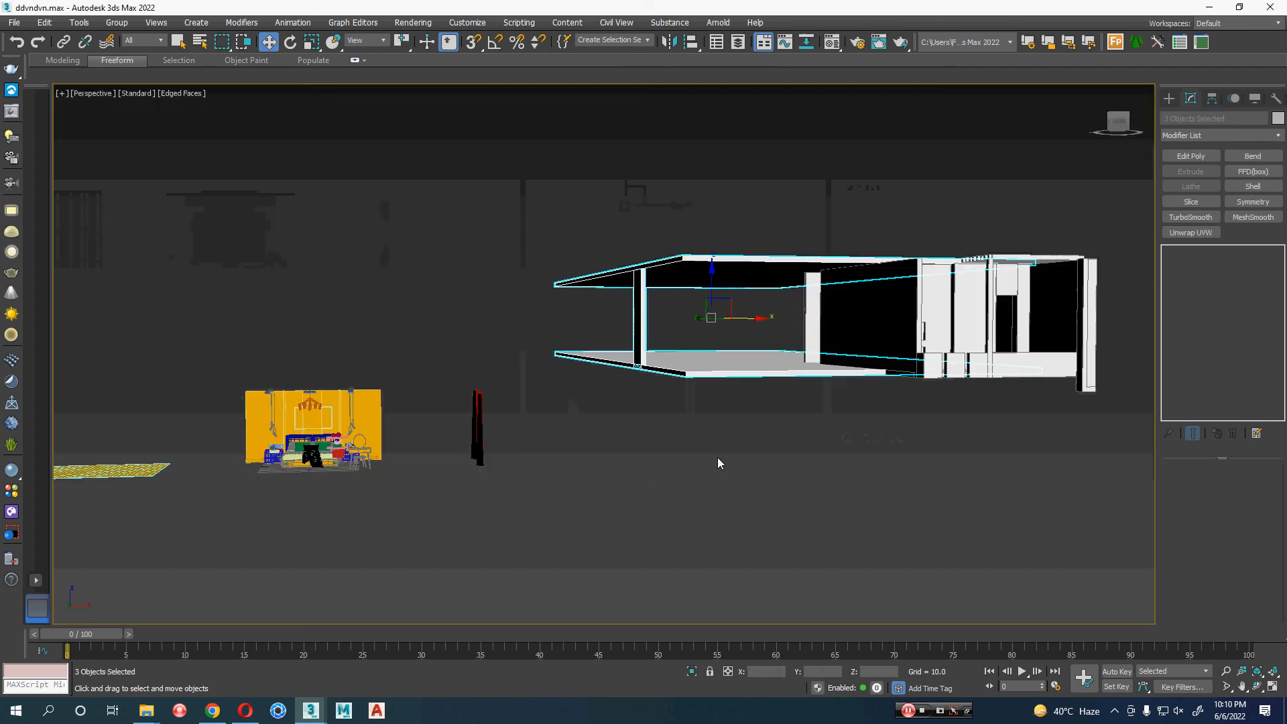
{"action": "middle_click_drag", "start_coordinate": [717, 457], "coordinate": [569, 447]}
{"action": "left_click", "coordinate": [612, 374]}
{"action": "right_click", "coordinate": [614, 374]}
{"action": "left_click", "coordinate": [702, 327]}
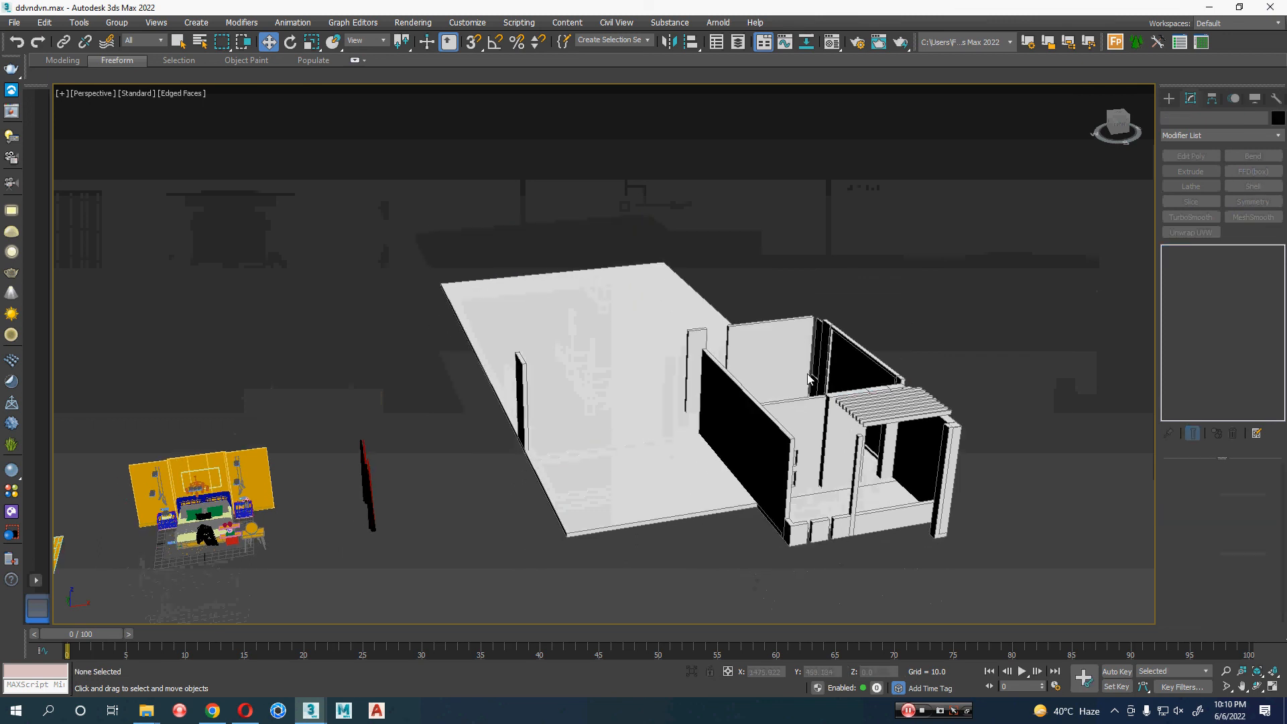
- Hide the isolated wall piece standing on the west edge of the long floor slab
{"action": "left_click", "coordinate": [569, 446]}
{"action": "middle_click_drag", "start_coordinate": [646, 476], "coordinate": [577, 487], "text": "alt"}
{"action": "middle_click_drag", "start_coordinate": [647, 520], "coordinate": [845, 512], "text": "alt"}
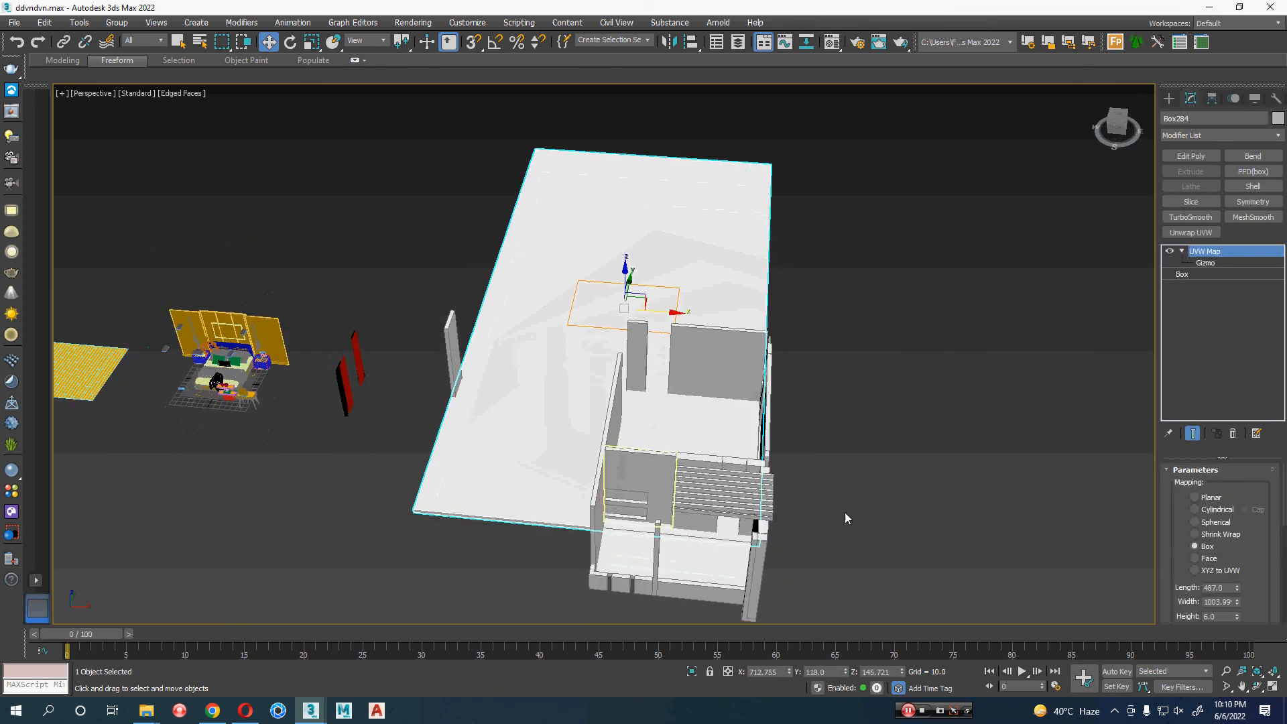
{"action": "left_click", "coordinate": [846, 516]}
{"action": "left_click", "coordinate": [453, 355]}
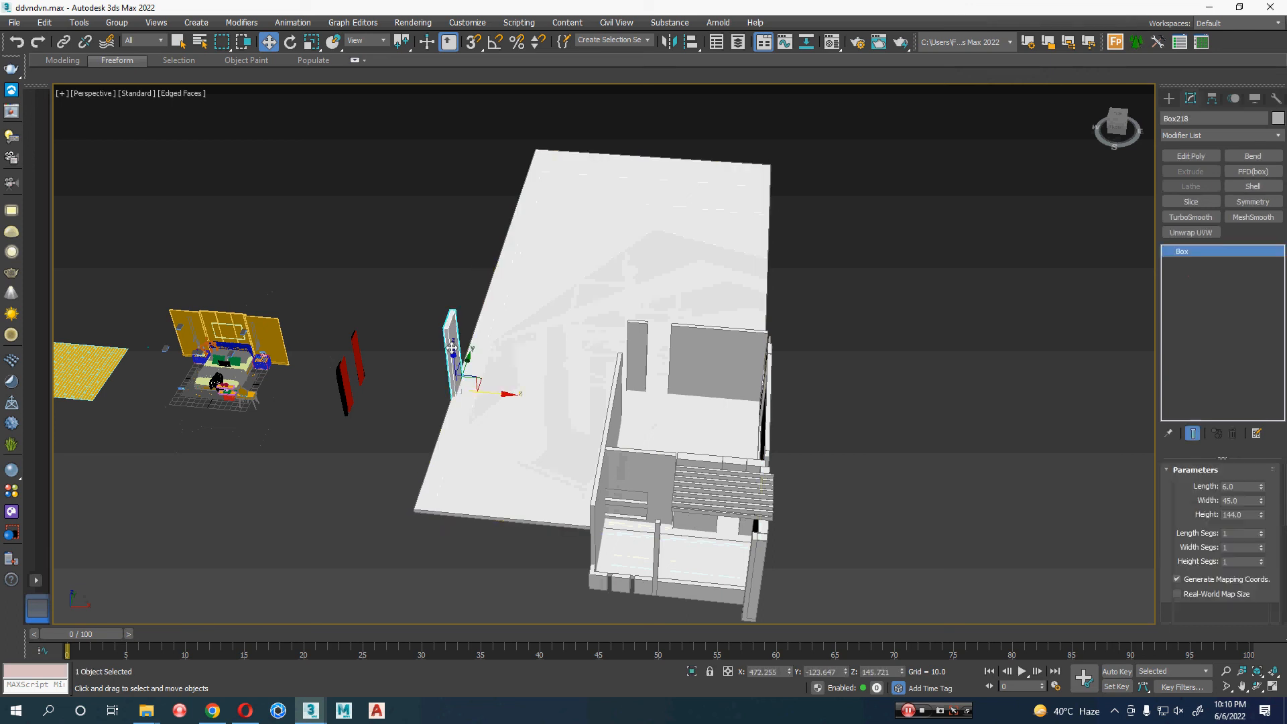
{"action": "right_click", "coordinate": [449, 343]}
{"action": "left_click", "coordinate": [539, 295]}
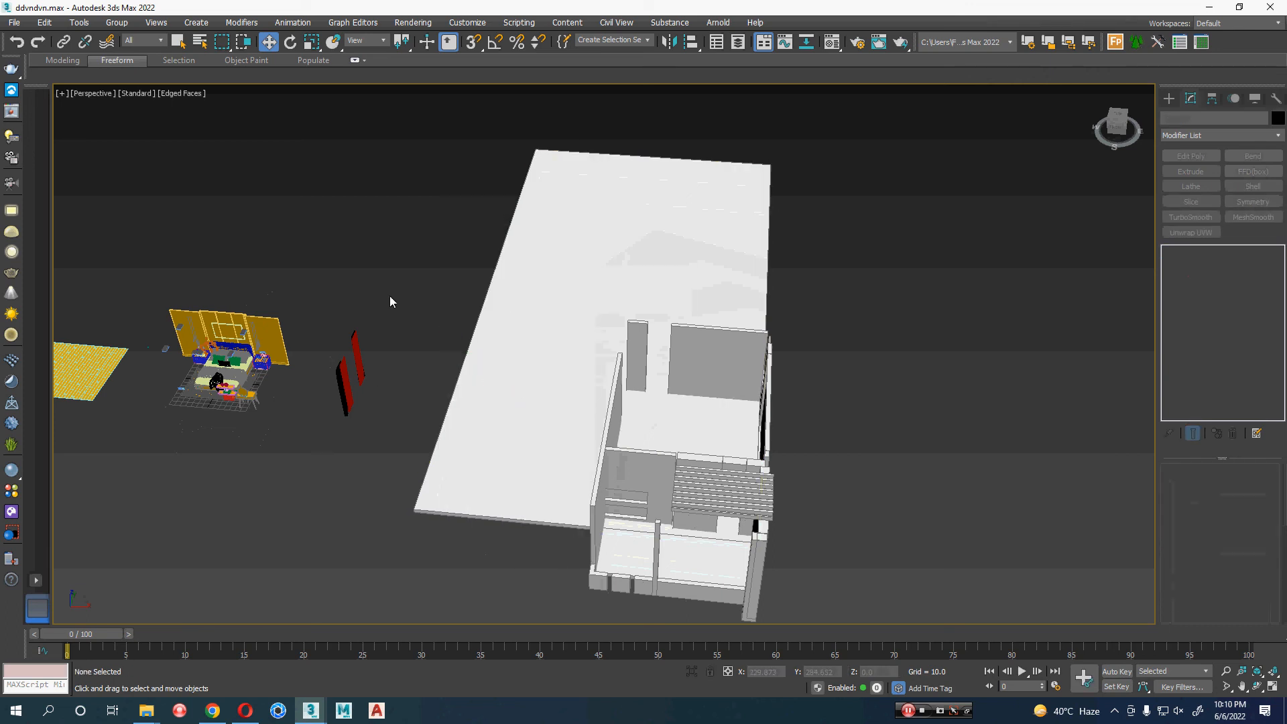
- Frame the pair of merged curtains in the Perspective view and select all their parts
{"action": "left_click_drag", "start_coordinate": [390, 297], "coordinate": [321, 410]}
{"action": "key", "text": "z"}
{"action": "middle_click_drag", "start_coordinate": [364, 453], "coordinate": [427, 481], "text": "alt"}
{"action": "left_click", "coordinate": [413, 473]}
{"action": "left_click_drag", "start_coordinate": [880, 146], "coordinate": [387, 351]}
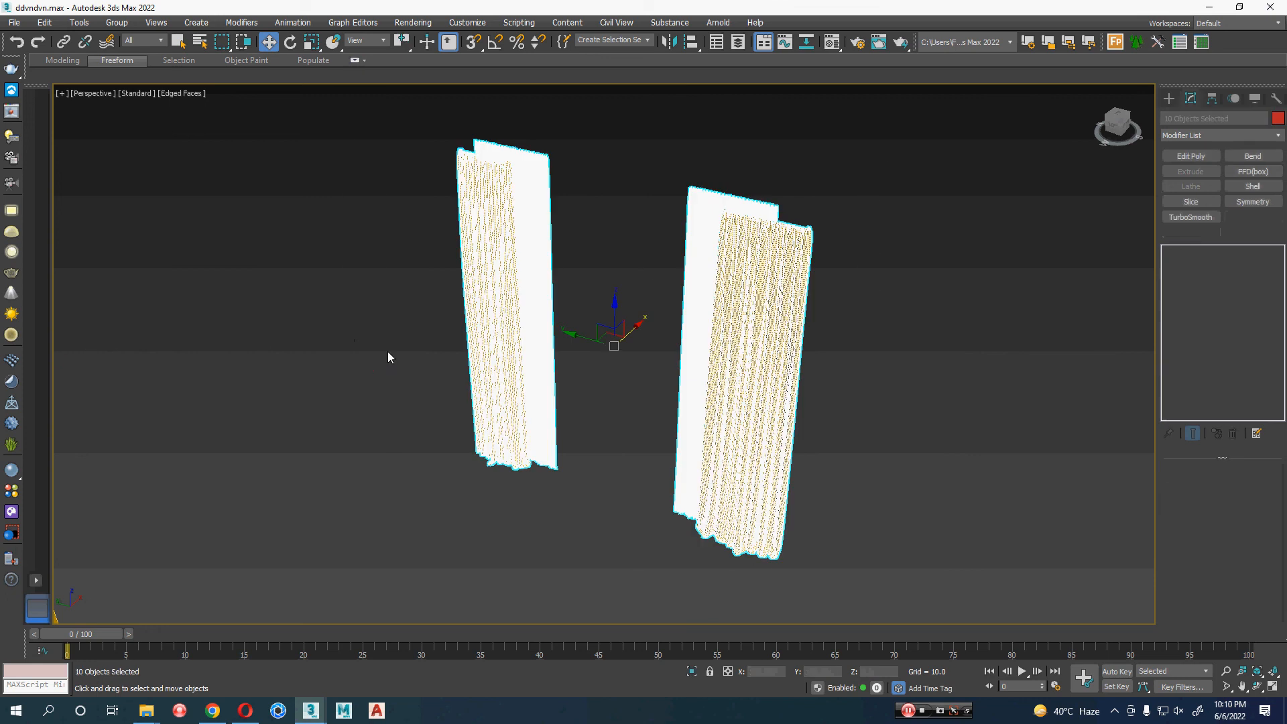
- Select all visible objects, assign them the VRayMtl Material #19, and close the Material Editor
{"action": "left_click", "coordinate": [888, 114]}
{"action": "key", "text": "ctrl+a"}
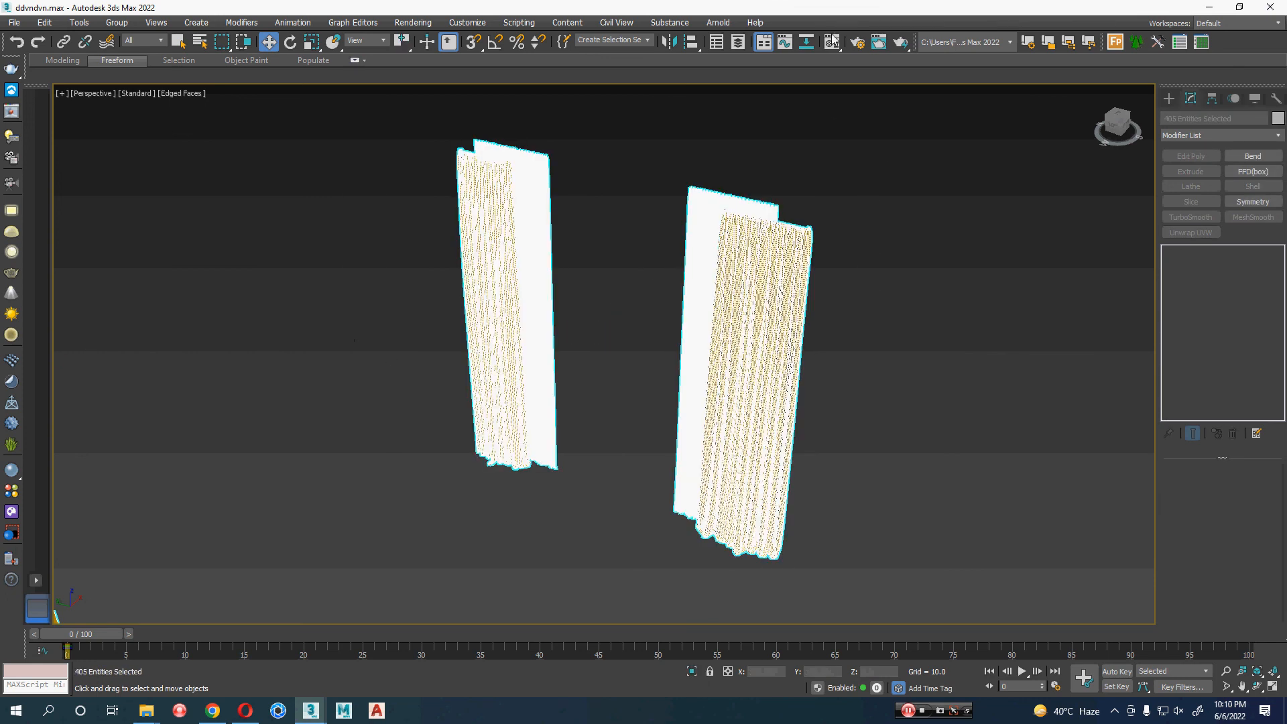
{"action": "key", "text": "m"}
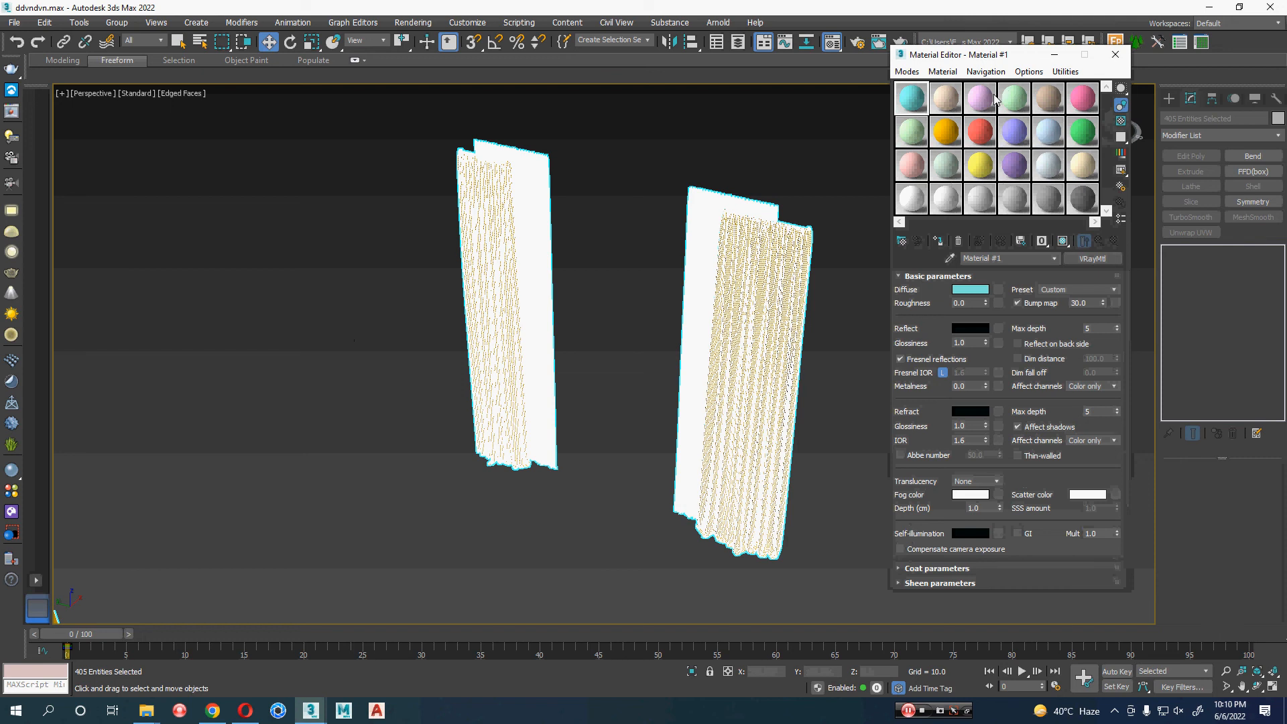
{"action": "left_click", "coordinate": [922, 201]}
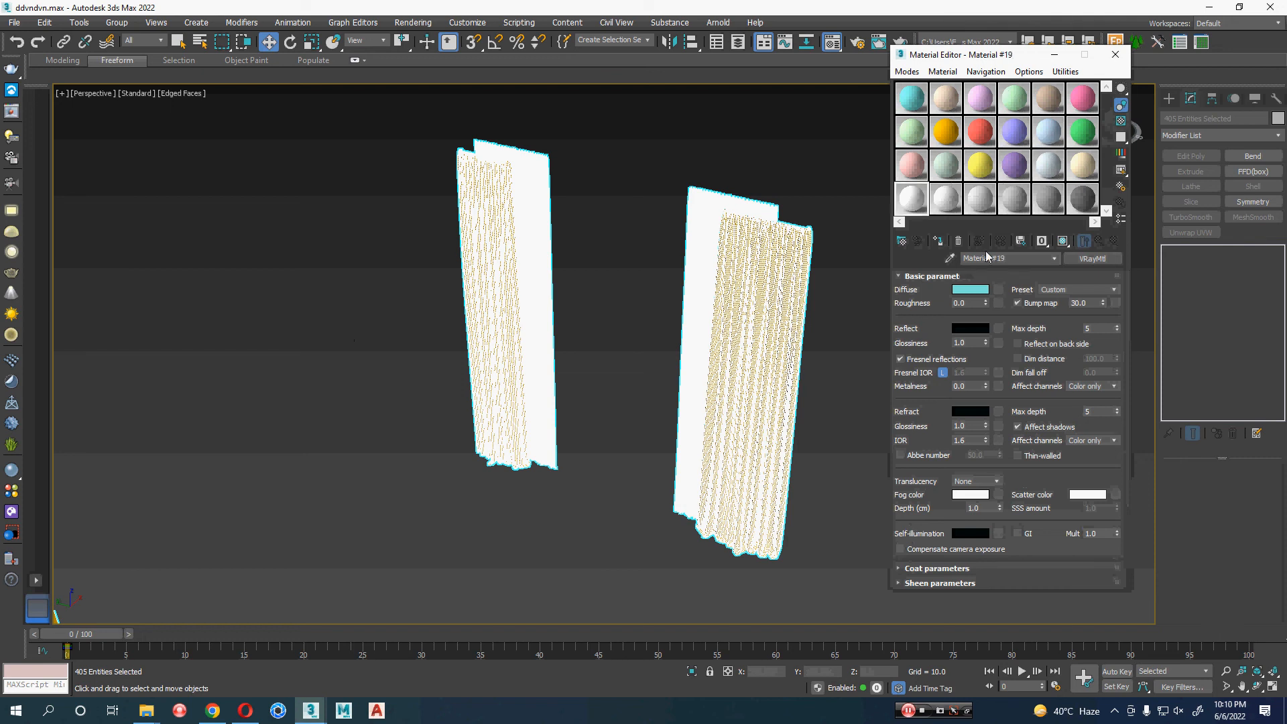
{"action": "left_click", "coordinate": [937, 241]}
{"action": "left_click", "coordinate": [1116, 55]}
- Set the Perspective view to Clay shading and turn off its edged faces
{"action": "left_click", "coordinate": [181, 93]}
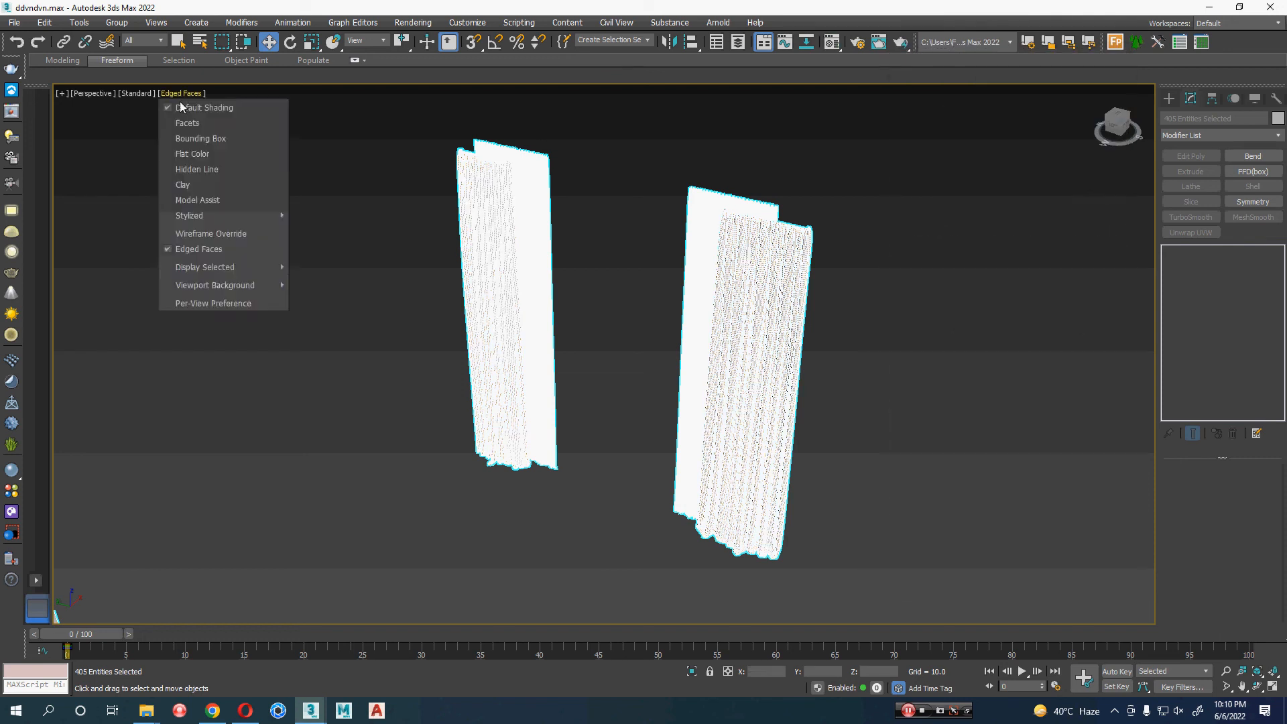
{"action": "left_click", "coordinate": [194, 195]}
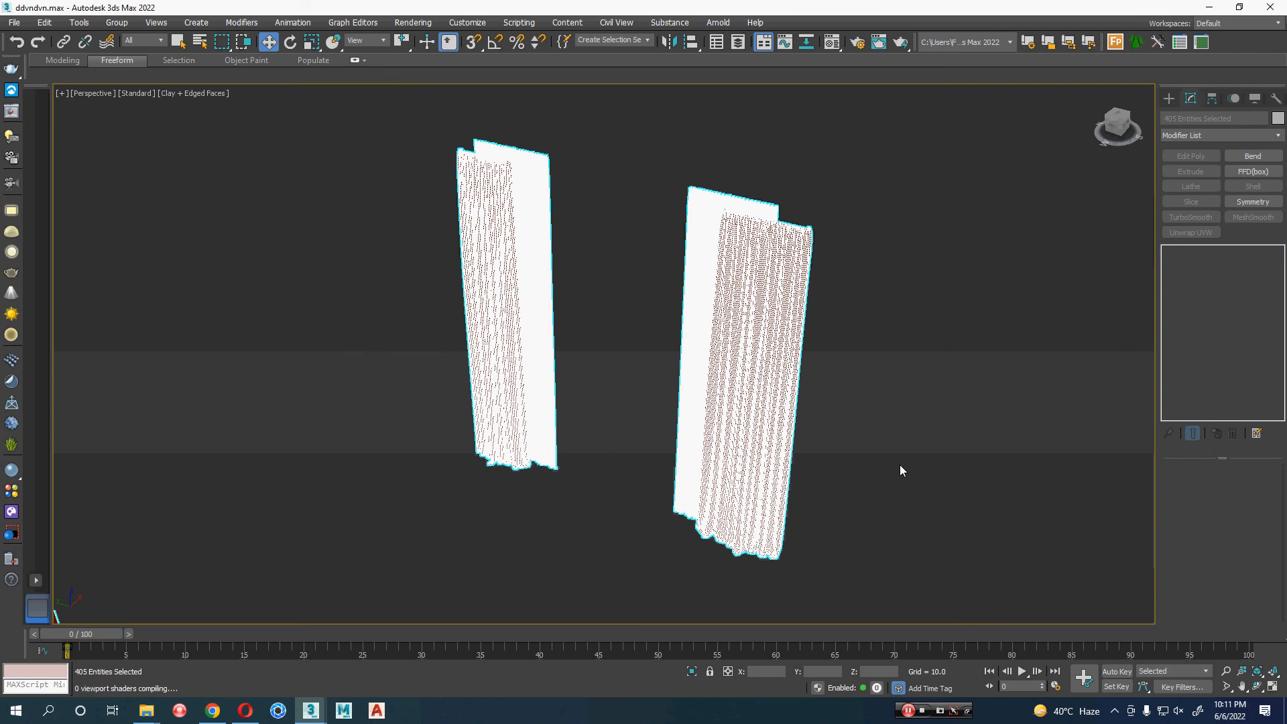
{"action": "left_click", "coordinate": [900, 464]}
{"action": "key", "text": "F4"}
{"action": "middle_click_drag", "start_coordinate": [902, 449], "coordinate": [855, 349], "text": "alt"}
- Select the five parts of the nearer curtain and split the workspace into two side-by-side viewports
{"action": "left_click_drag", "start_coordinate": [818, 192], "coordinate": [607, 332]}
{"action": "scroll", "coordinate": [771, 402], "scroll_direction": "down", "scroll_amount": 5}
{"action": "middle_click_drag", "start_coordinate": [807, 411], "coordinate": [510, 504]}
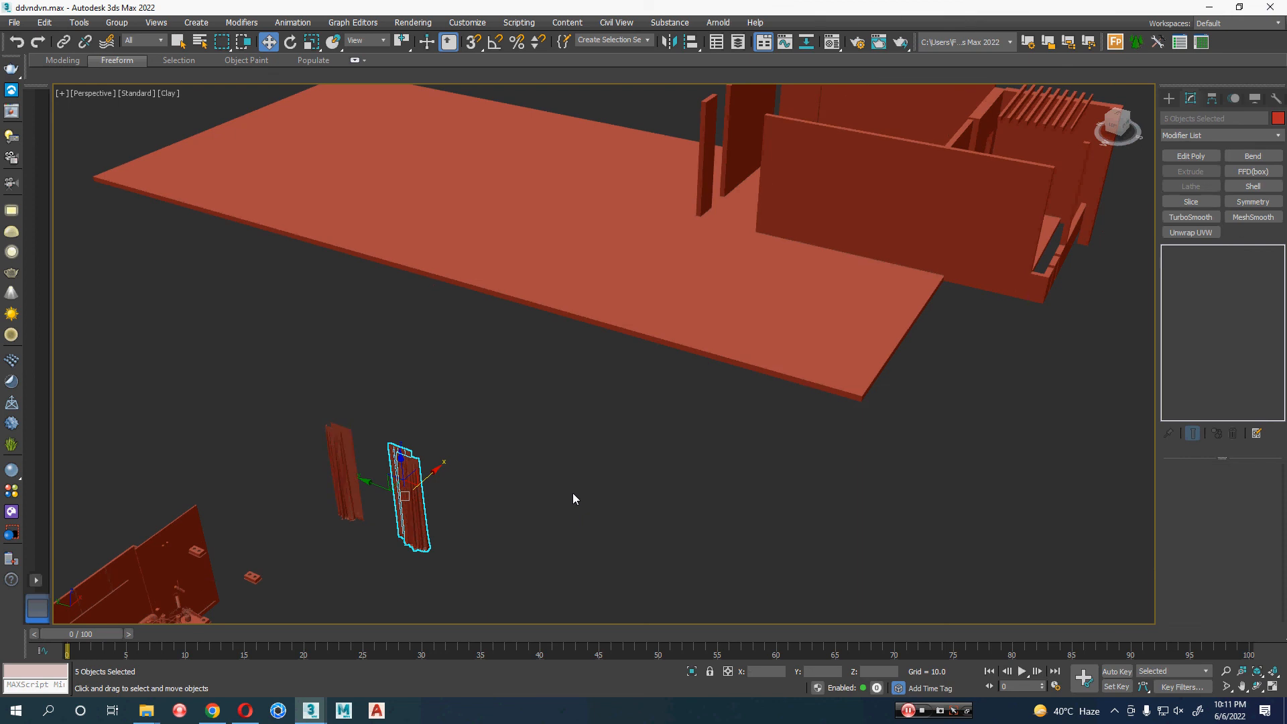
{"action": "left_click", "coordinate": [39, 581]}
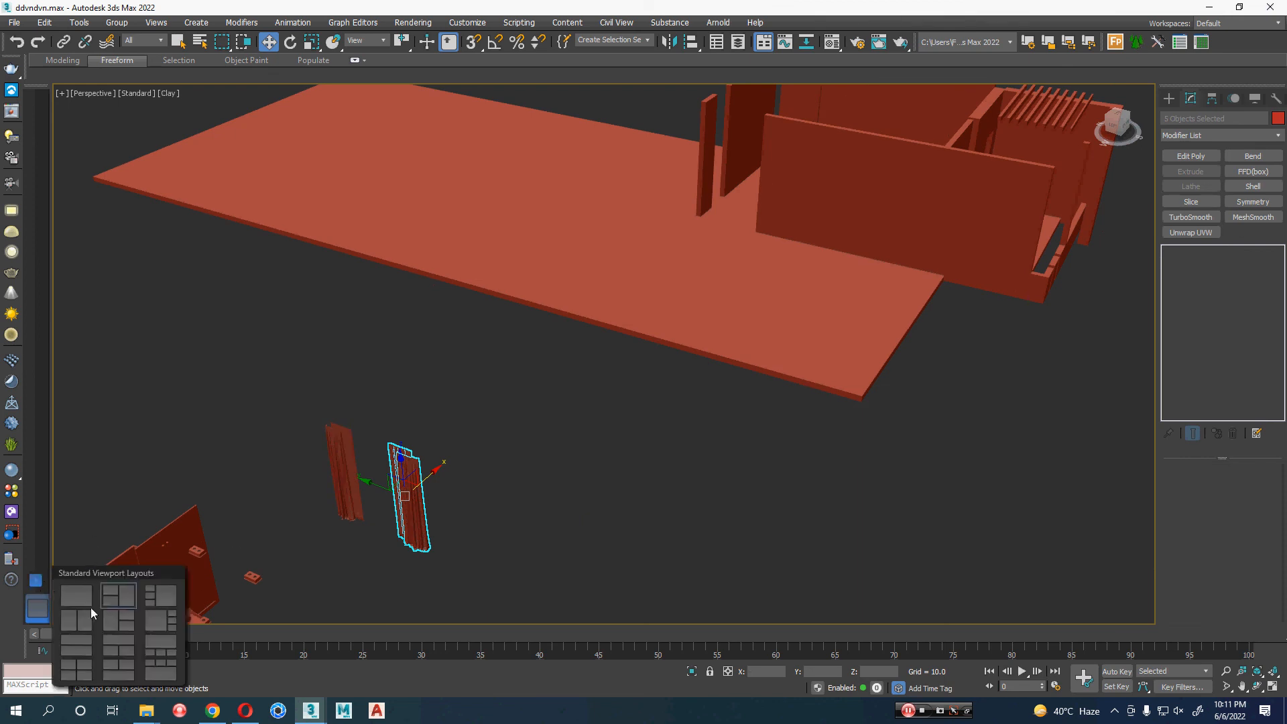
{"action": "left_click", "coordinate": [154, 616]}
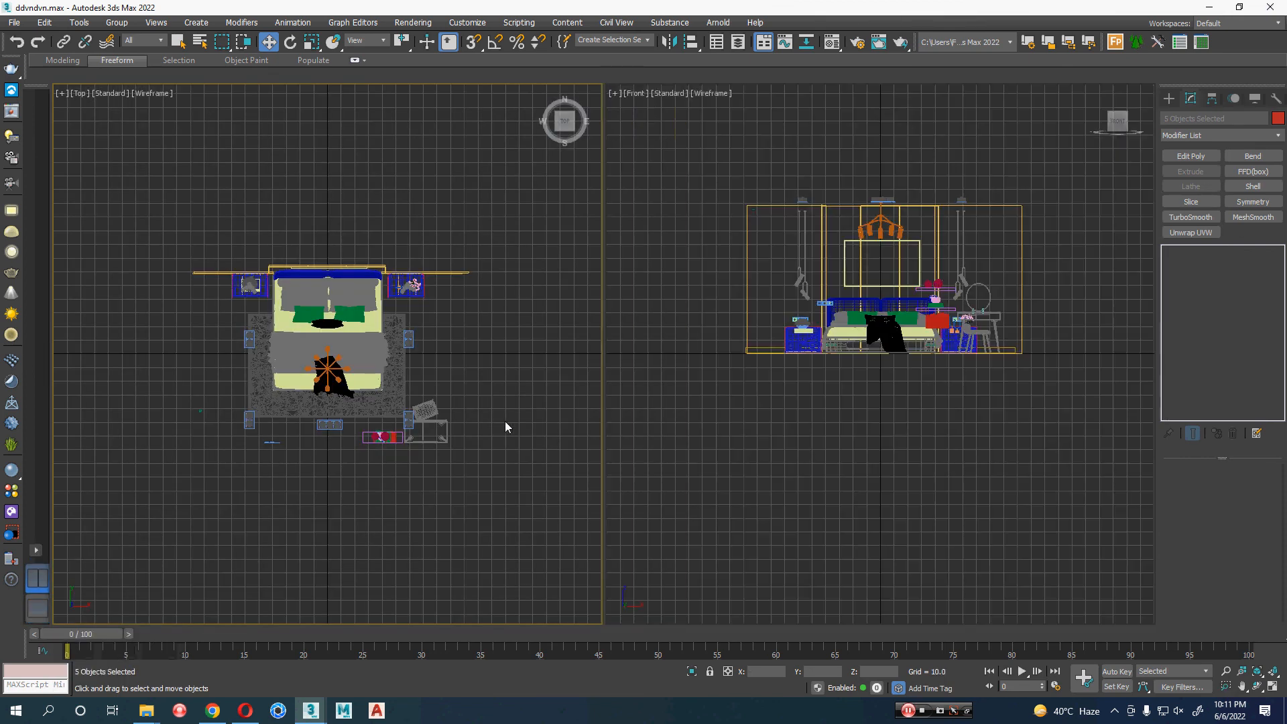
- Make the first viewport a Perspective view framed on the selected curtain, using Clay shading
{"action": "key", "text": "z"}
{"action": "key", "text": "p"}
{"action": "key", "text": "z"}
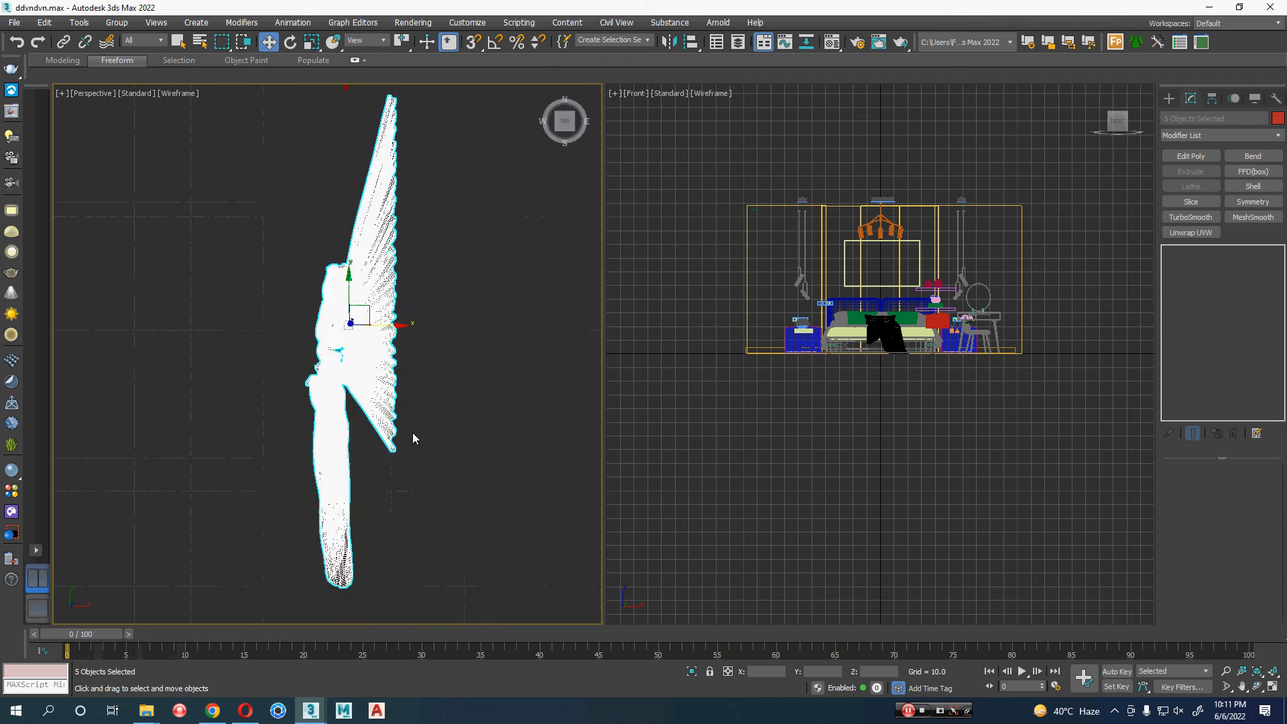
{"action": "key", "text": "F3"}
{"action": "mouse_move", "coordinate": [399, 462]}
{"action": "middle_mouse_down", "text": "alt"}
{"action": "mouse_move", "coordinate": [367, 481]}
{"action": "mouse_move", "coordinate": [386, 375]}
{"action": "mouse_move", "coordinate": [394, 478]}
{"action": "middle_mouse_up", "text": "alt"}
{"action": "scroll", "coordinate": [394, 479], "scroll_direction": "down", "scroll_amount": 5}
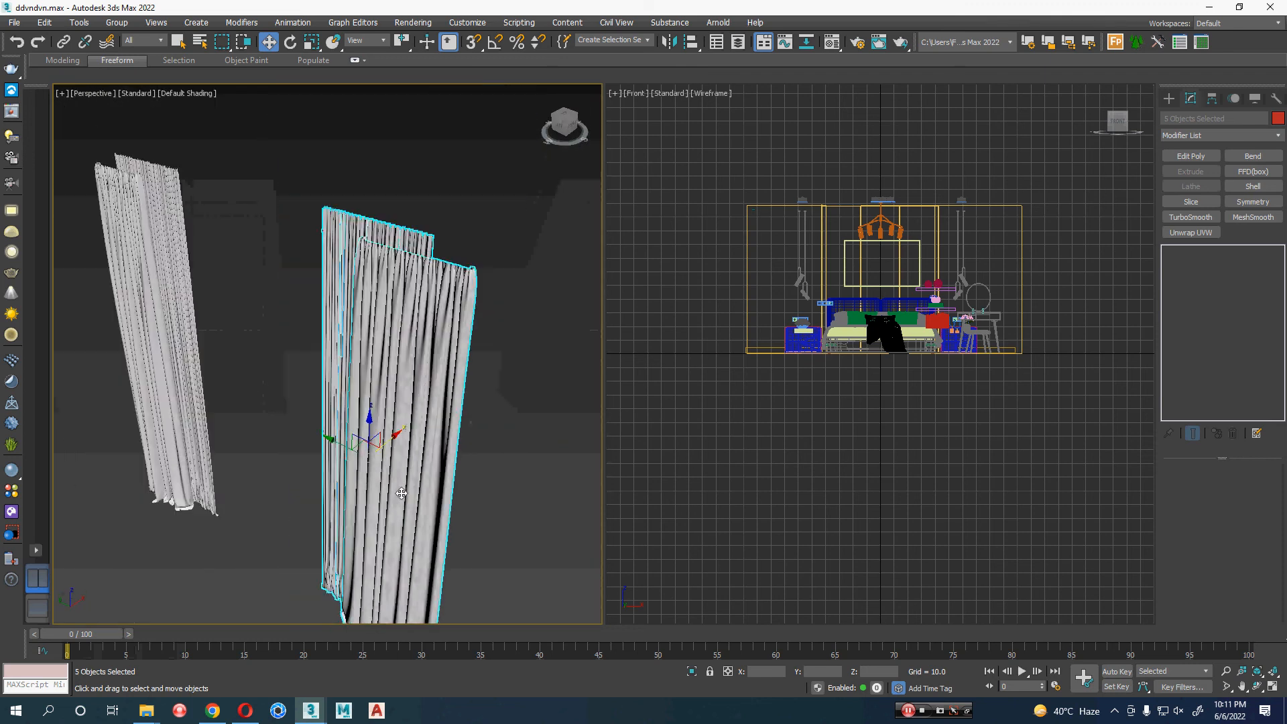
{"action": "left_click", "coordinate": [181, 94]}
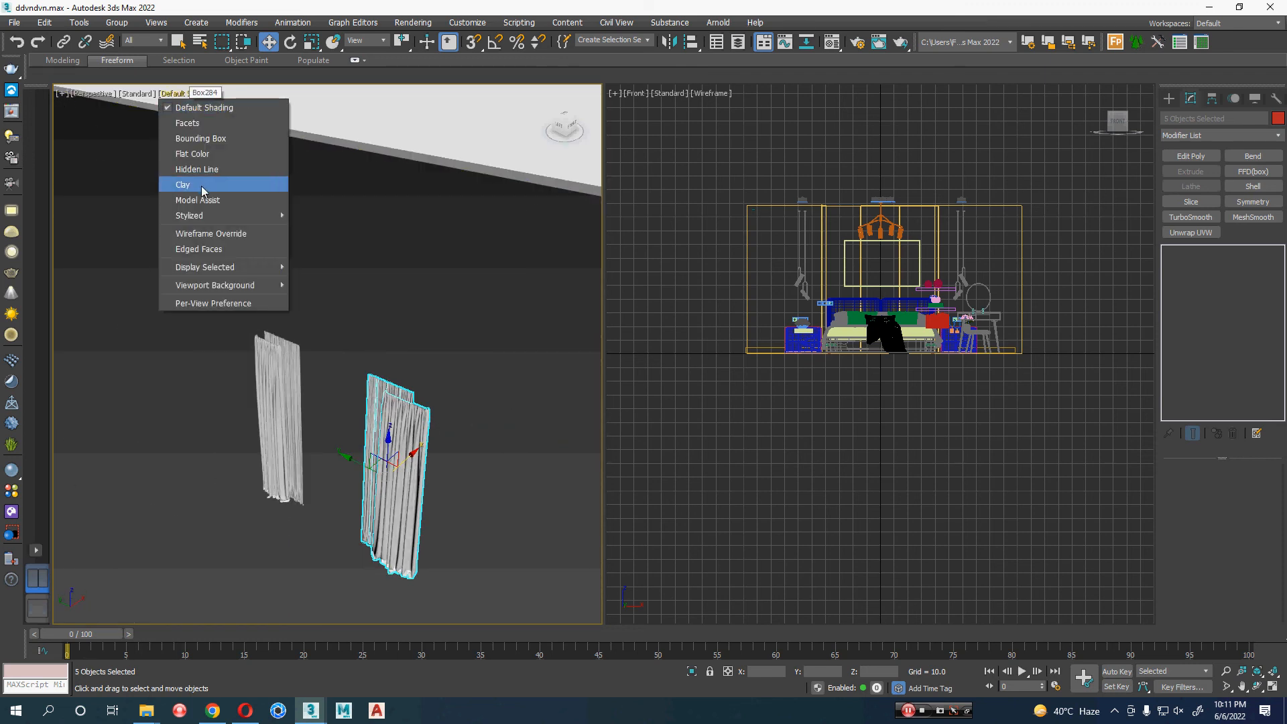
{"action": "left_click", "coordinate": [211, 182]}
- Set the second viewport to Top and move the curtain into the house's east room, beside its outer wall
{"action": "middle_click_drag", "start_coordinate": [882, 416], "coordinate": [889, 444]}
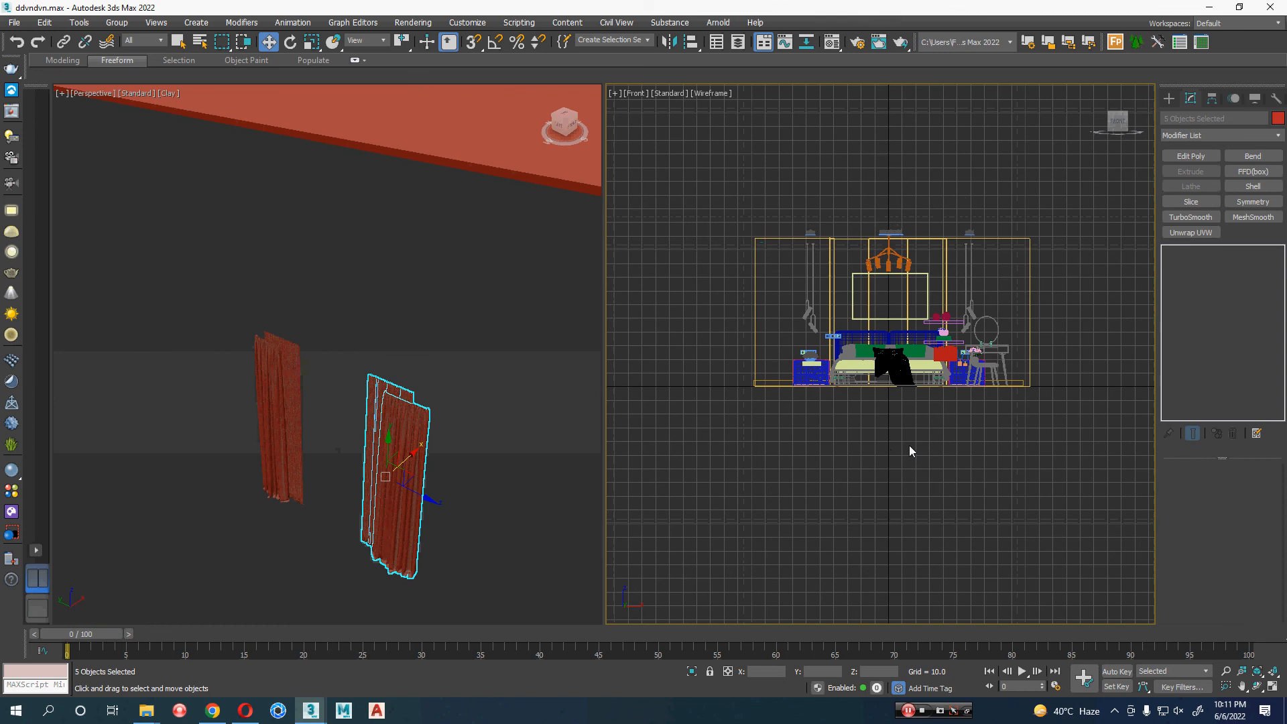
{"action": "key", "text": "t"}
{"action": "key", "text": "z"}
{"action": "scroll", "coordinate": [954, 444], "scroll_direction": "down", "scroll_amount": 8}
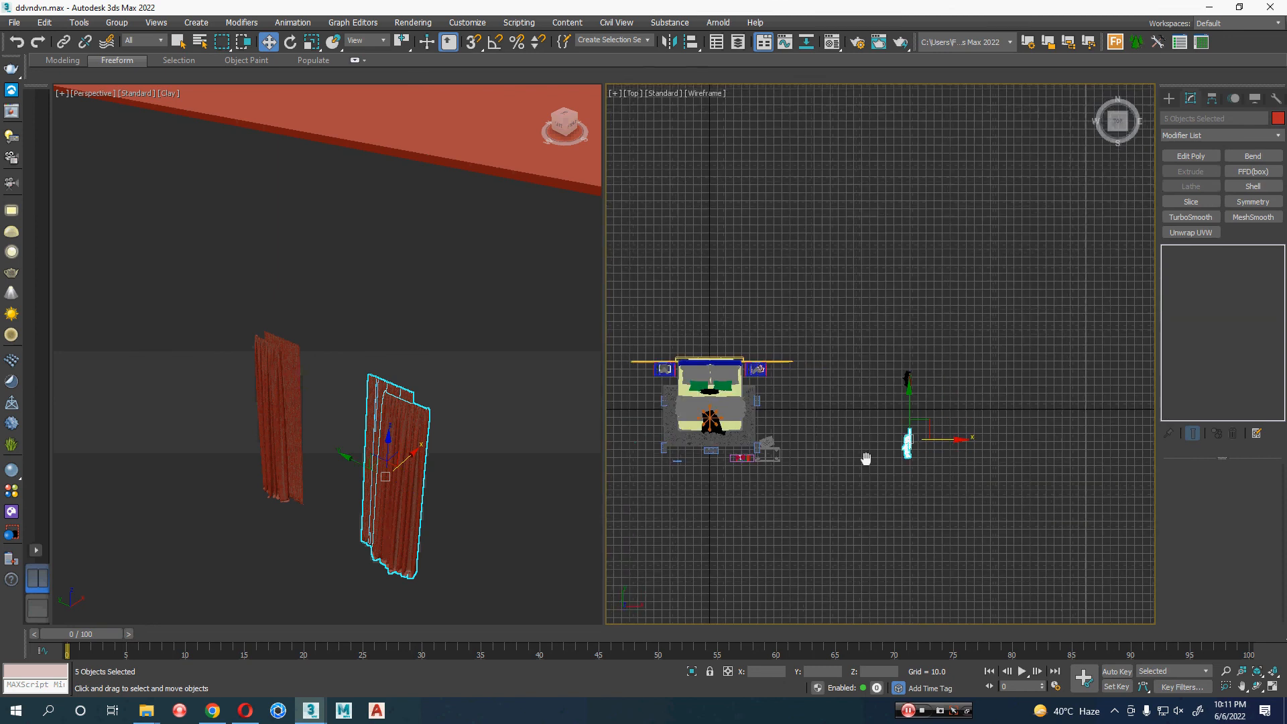
{"action": "middle_click_drag", "start_coordinate": [862, 453], "coordinate": [774, 360]}
{"action": "scroll", "coordinate": [794, 483], "scroll_direction": "down", "scroll_amount": 2}
{"action": "scroll", "coordinate": [793, 483], "scroll_direction": "down", "scroll_amount": 2}
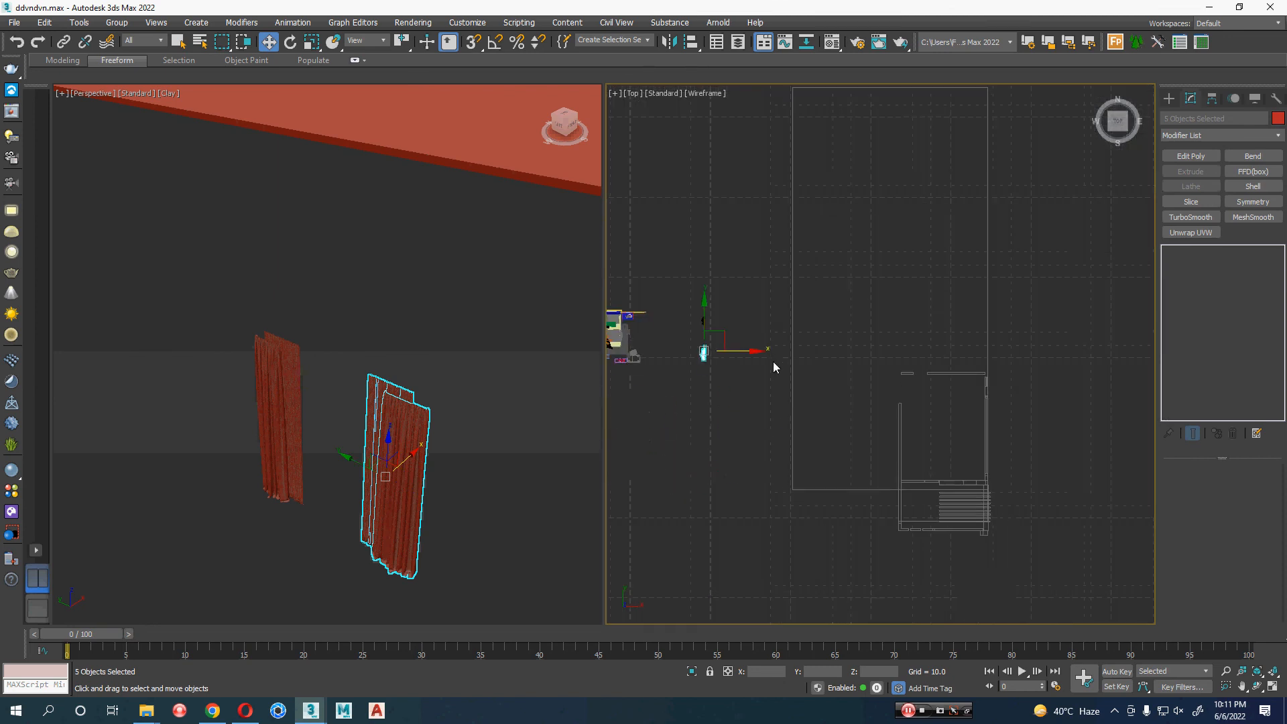
{"action": "left_click_drag", "start_coordinate": [721, 341], "coordinate": [988, 454]}
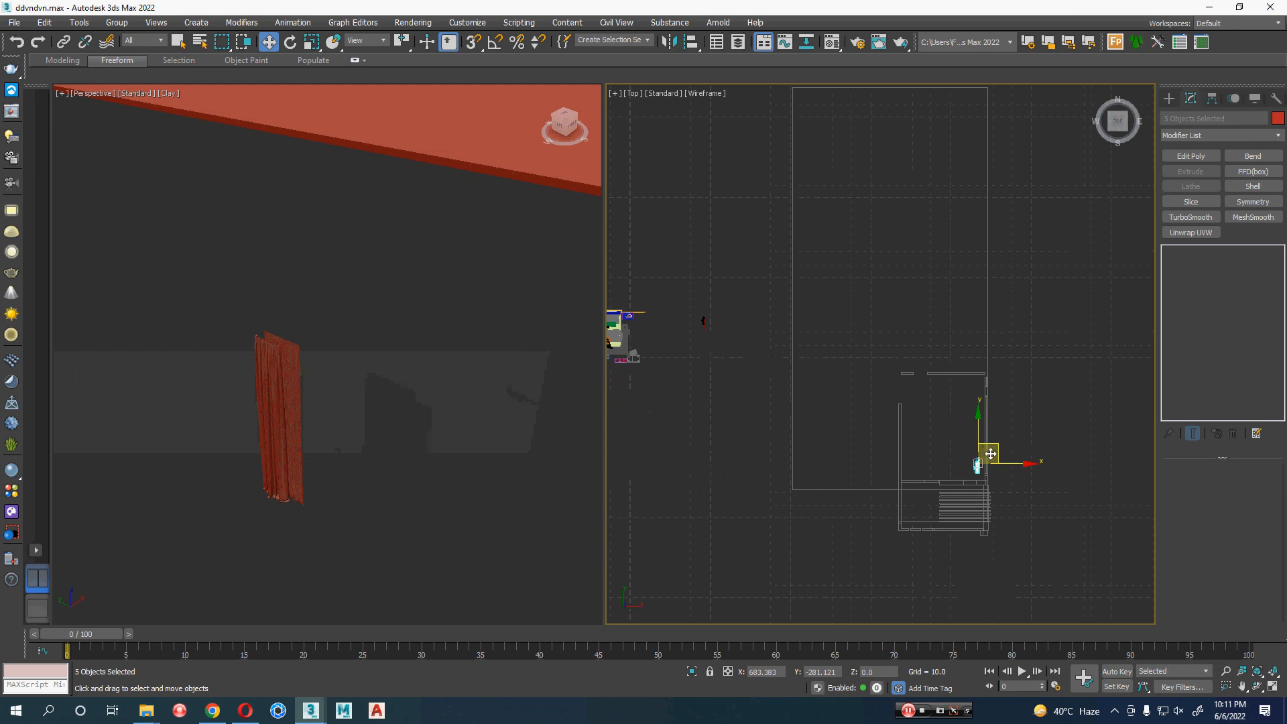
{"action": "middle_click_drag", "start_coordinate": [402, 509], "coordinate": [436, 504]}
{"action": "scroll", "coordinate": [268, 440], "scroll_direction": "down", "scroll_amount": 4}
{"action": "middle_click", "coordinate": [783, 500]}
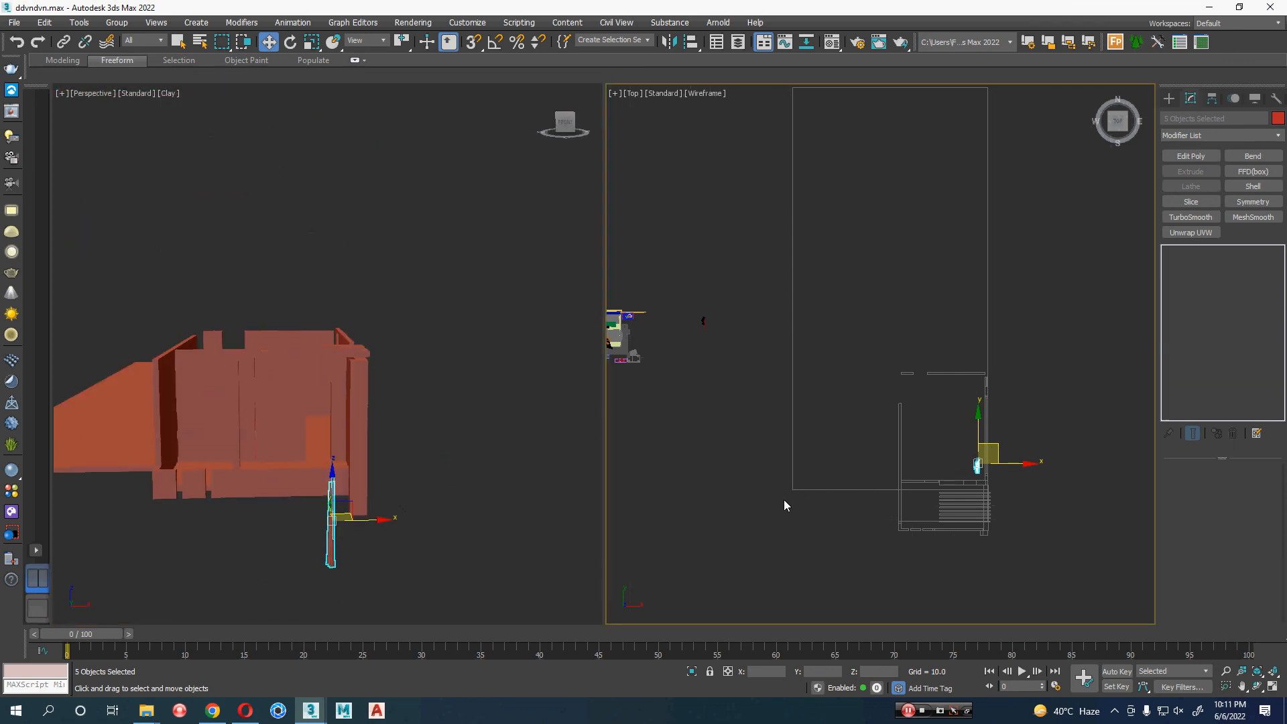
- Switch to a layout of one large and two small viewports, with a large Perspective view in Clay shading with edged faces
{"action": "left_click", "coordinate": [38, 550]}
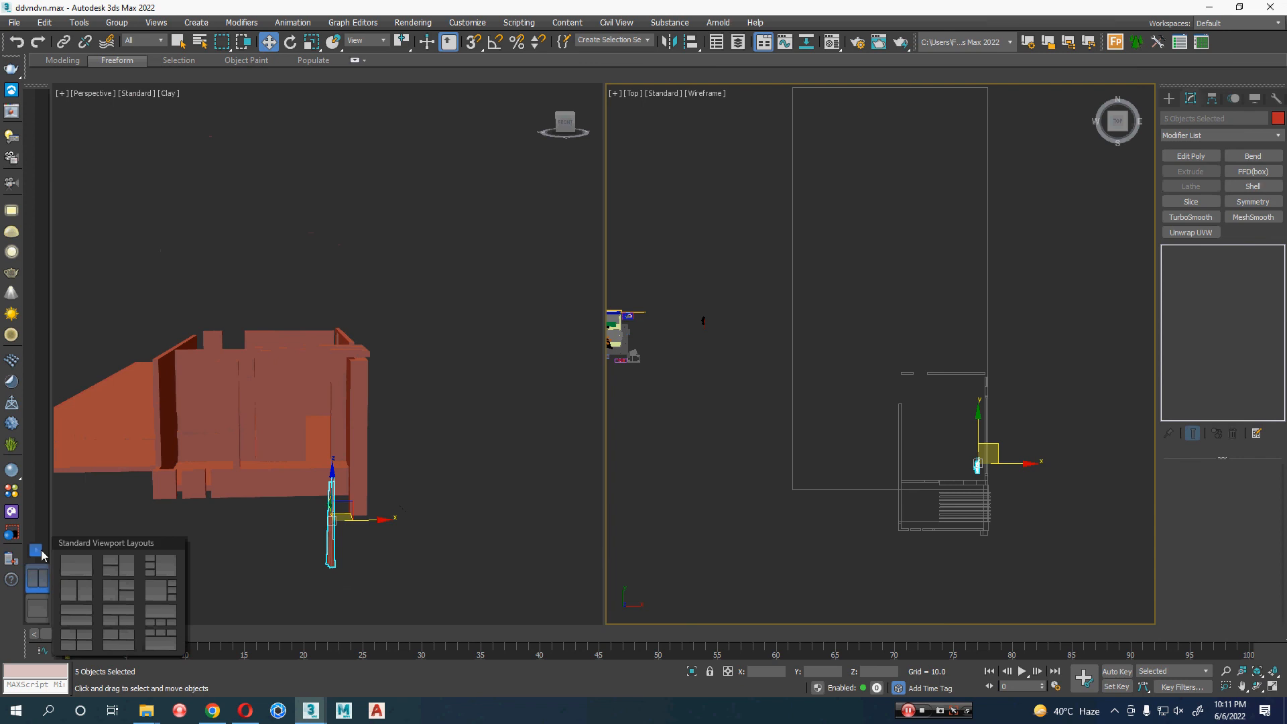
{"action": "left_click", "coordinate": [133, 587]}
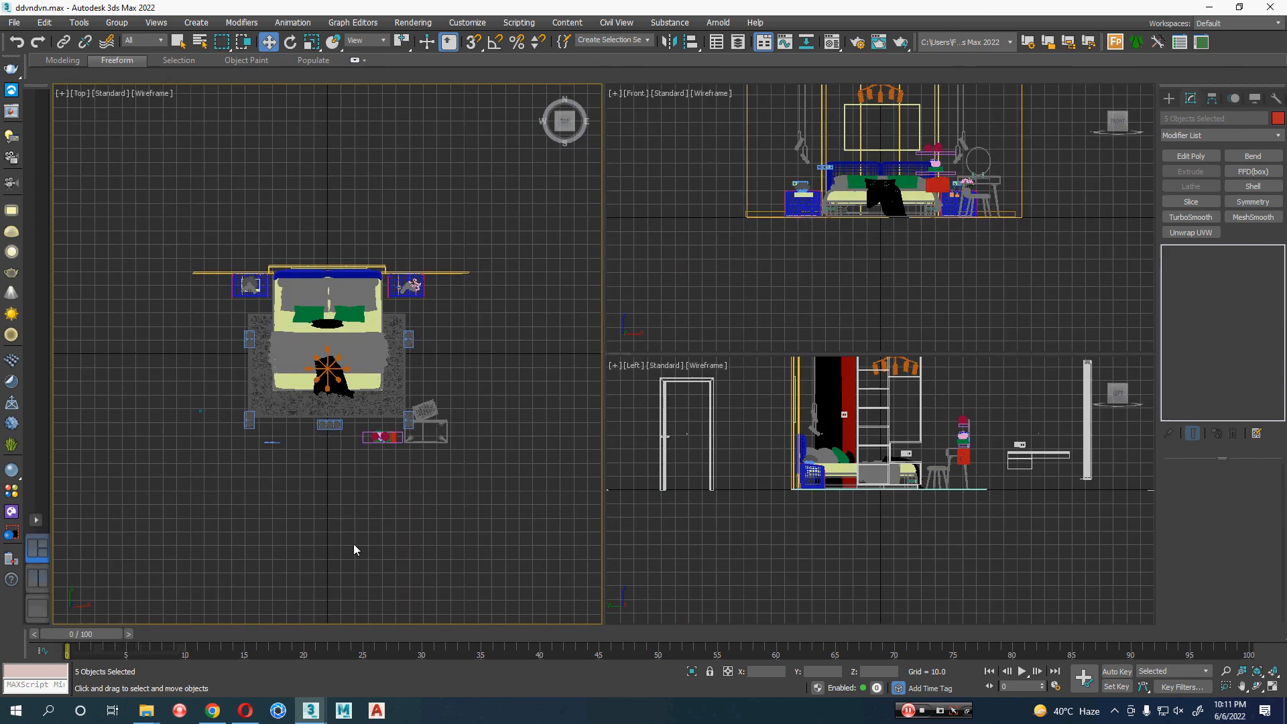
{"action": "key", "text": "p"}
{"action": "key", "text": "z"}
{"action": "key", "text": "F3"}
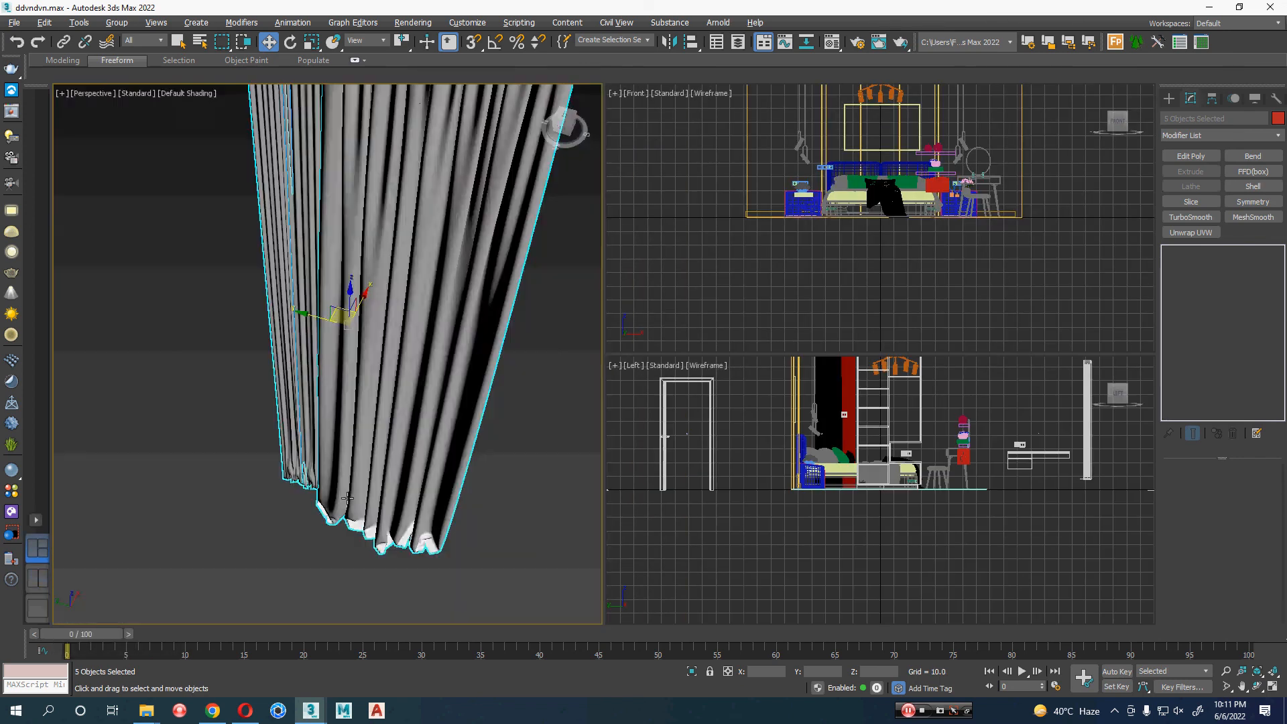
{"action": "scroll", "coordinate": [346, 497], "scroll_direction": "down", "scroll_amount": 6}
{"action": "mouse_move", "coordinate": [282, 458]}
{"action": "middle_mouse_down"}
{"action": "mouse_move", "coordinate": [271, 562]}
{"action": "mouse_move", "coordinate": [315, 563]}
{"action": "middle_mouse_up"}
{"action": "key", "text": "F4"}
{"action": "left_click", "coordinate": [182, 94]}
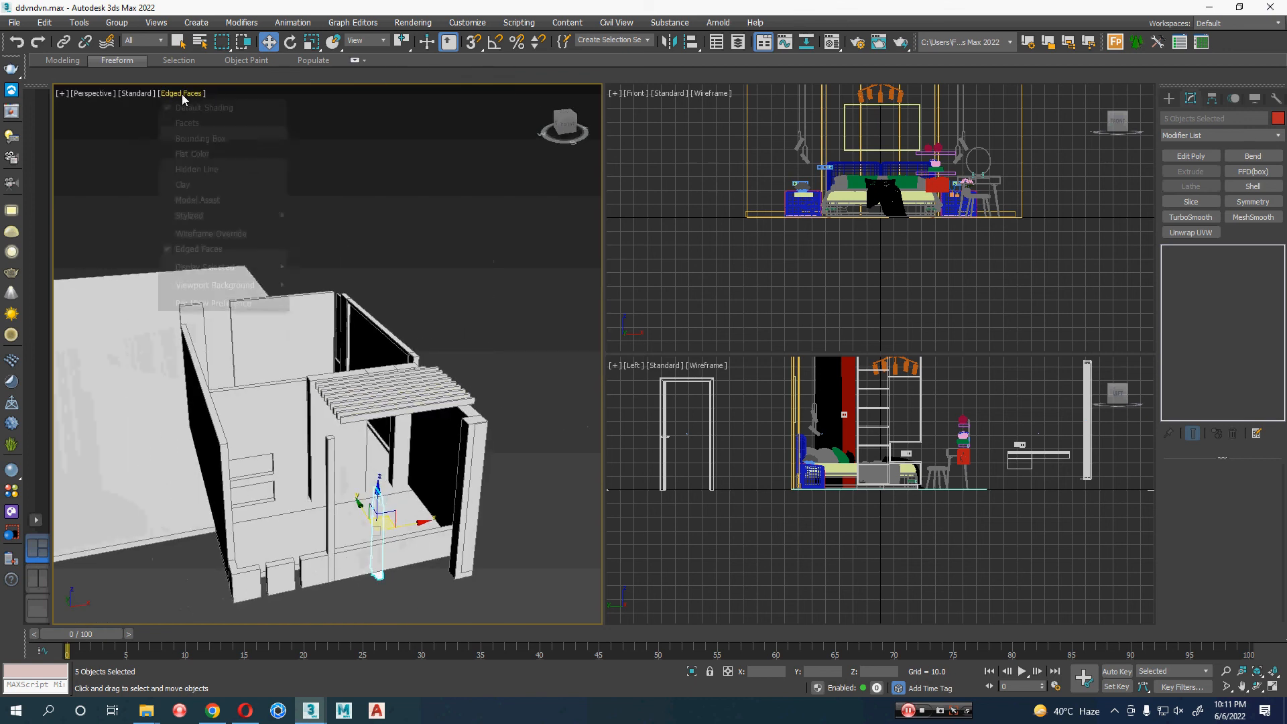
{"action": "left_click", "coordinate": [191, 184]}
- Set the two small viewports to Top and Front, turn off the Front grid, and frame the curtain
{"action": "mouse_move", "coordinate": [994, 445]}
{"action": "middle_mouse_down"}
{"action": "mouse_move", "coordinate": [1010, 532]}
{"action": "mouse_move", "coordinate": [987, 520]}
{"action": "mouse_move", "coordinate": [959, 590]}
{"action": "middle_mouse_up"}
{"action": "key", "text": "z"}
{"action": "key", "text": "f"}
{"action": "key", "text": "g"}
{"action": "middle_click", "coordinate": [976, 283]}
{"action": "key", "text": "t"}
{"action": "key", "text": "z"}
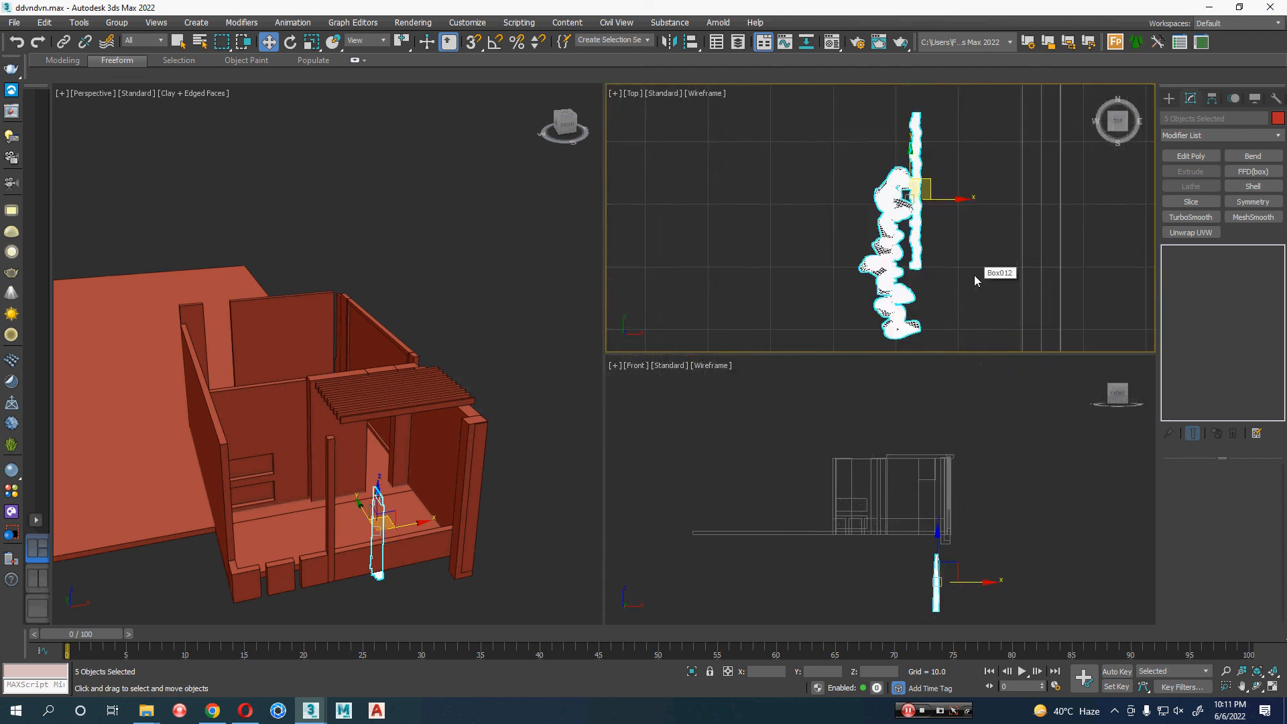
- In the Top view, move the curtain east until it sits against the room's outer wall
{"action": "scroll", "coordinate": [975, 280], "scroll_direction": "down", "scroll_amount": 3}
{"action": "scroll", "coordinate": [996, 278], "scroll_direction": "down", "scroll_amount": 3}
{"action": "scroll", "coordinate": [983, 274], "scroll_direction": "up", "scroll_amount": 5}
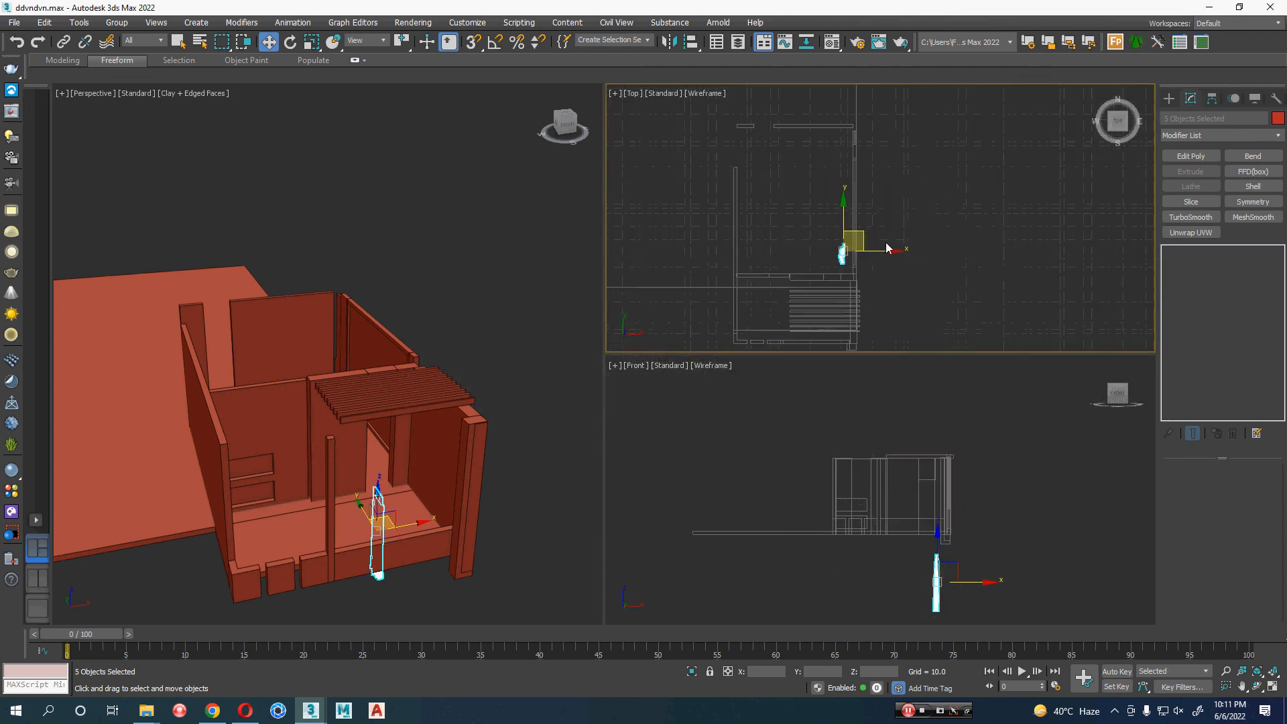
{"action": "left_click_drag", "start_coordinate": [788, 258], "coordinate": [809, 257]}
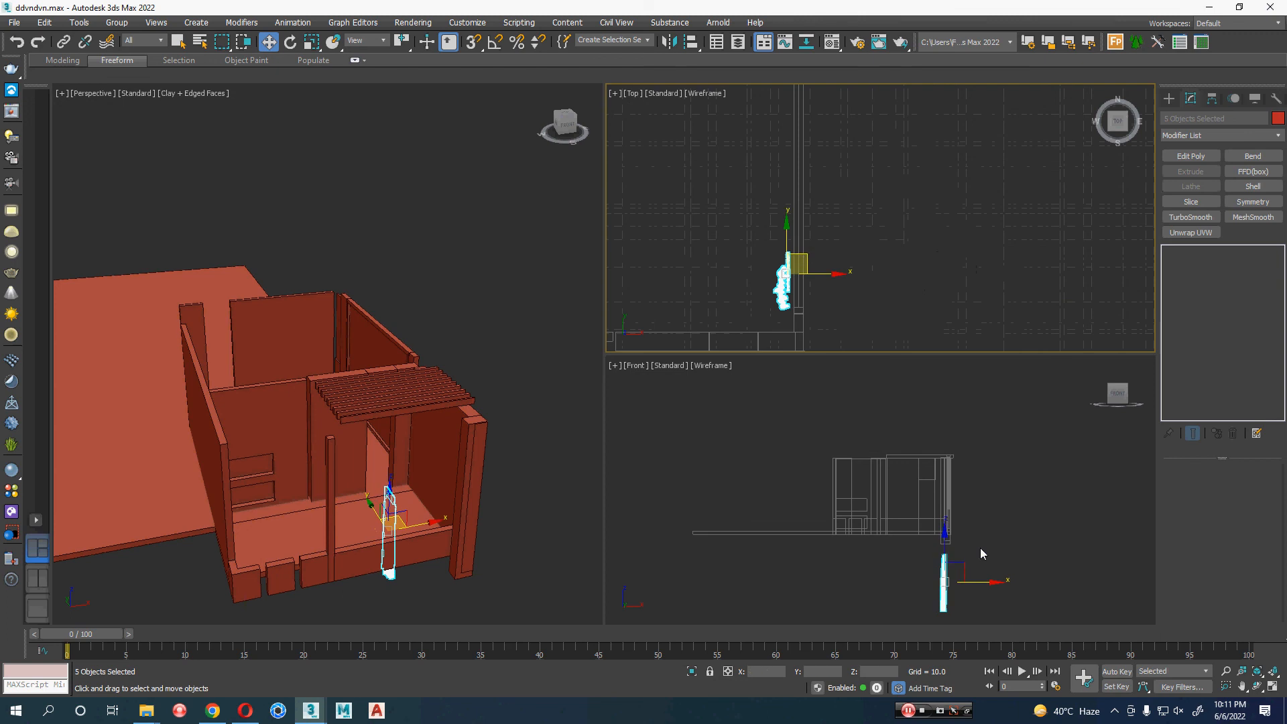
- In the Front view, raise the curtain vertically to the level of the room's floor and frame it in Perspective
{"action": "scroll", "coordinate": [945, 562], "scroll_direction": "up", "scroll_amount": 5}
{"action": "left_click_drag", "start_coordinate": [950, 584], "coordinate": [950, 359]}
{"action": "middle_click_drag", "start_coordinate": [415, 469], "coordinate": [482, 526]}
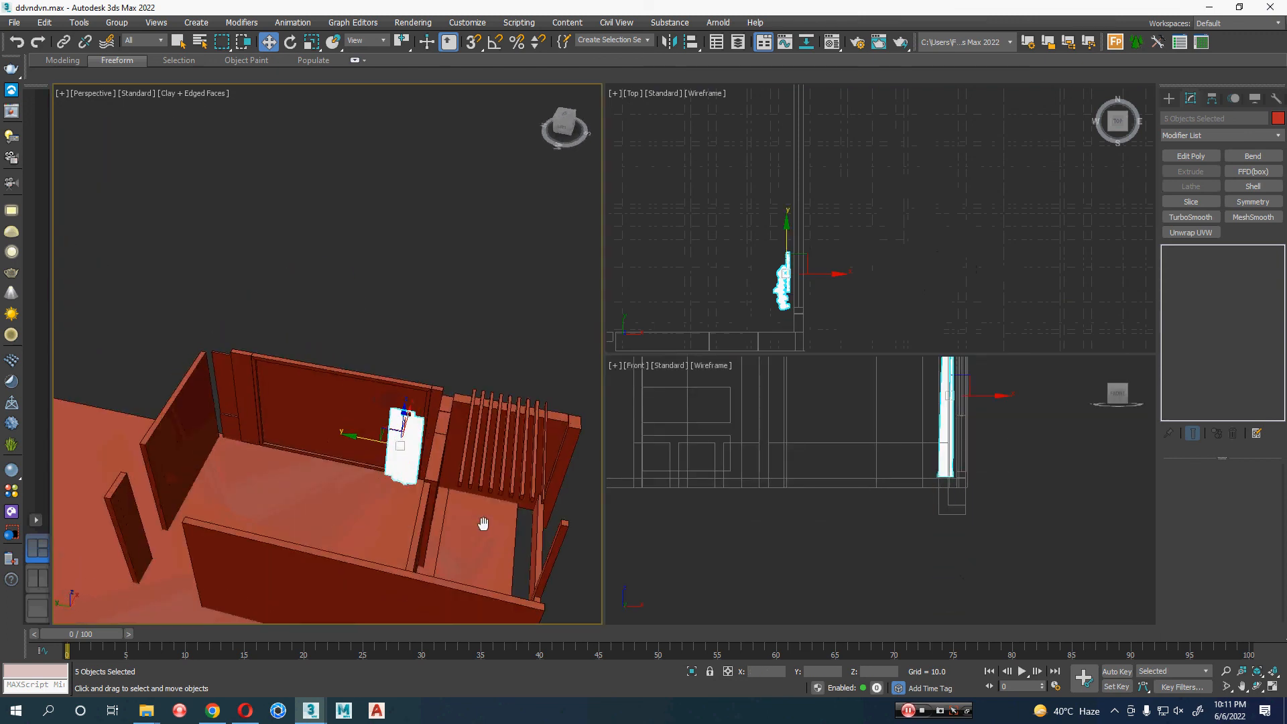
{"action": "key", "text": "z"}
{"action": "middle_click_drag", "start_coordinate": [362, 429], "coordinate": [357, 421], "text": "alt"}
{"action": "scroll", "coordinate": [358, 421], "scroll_direction": "down", "scroll_amount": 6}
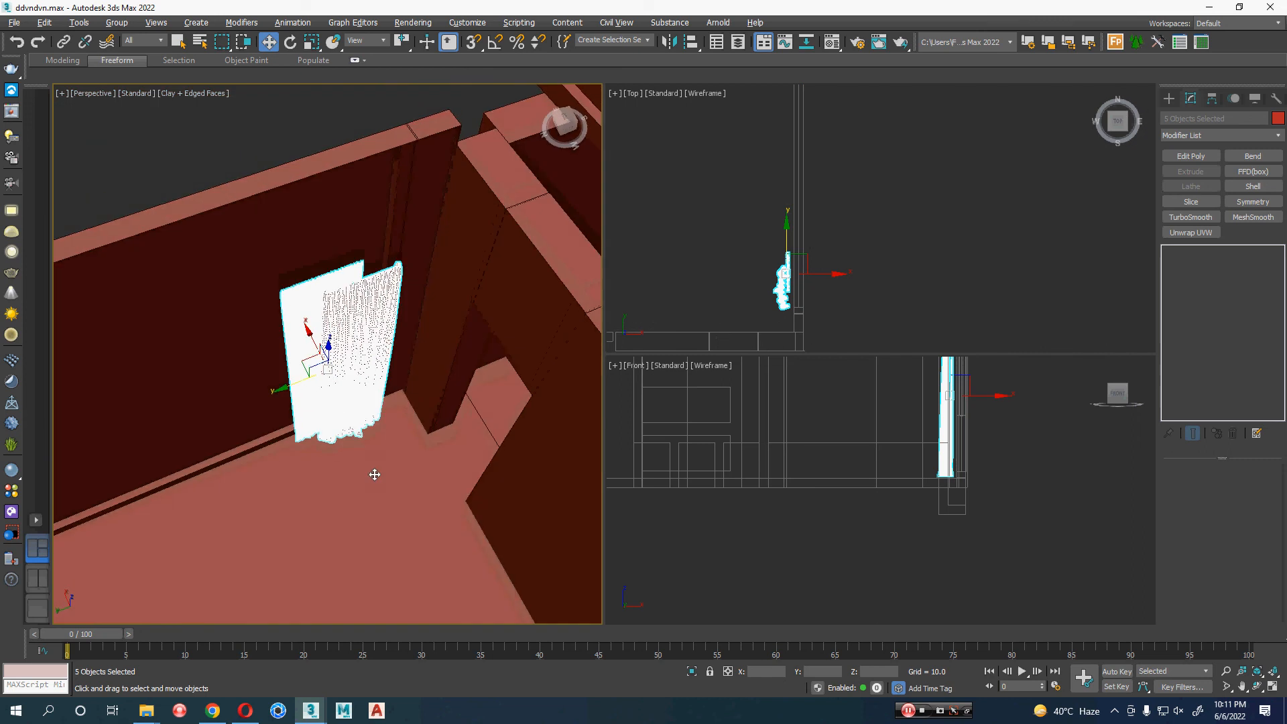
- Widen the curtain along Y by more than half and shift it along the outer wall away from the corner
{"action": "key", "text": "r"}
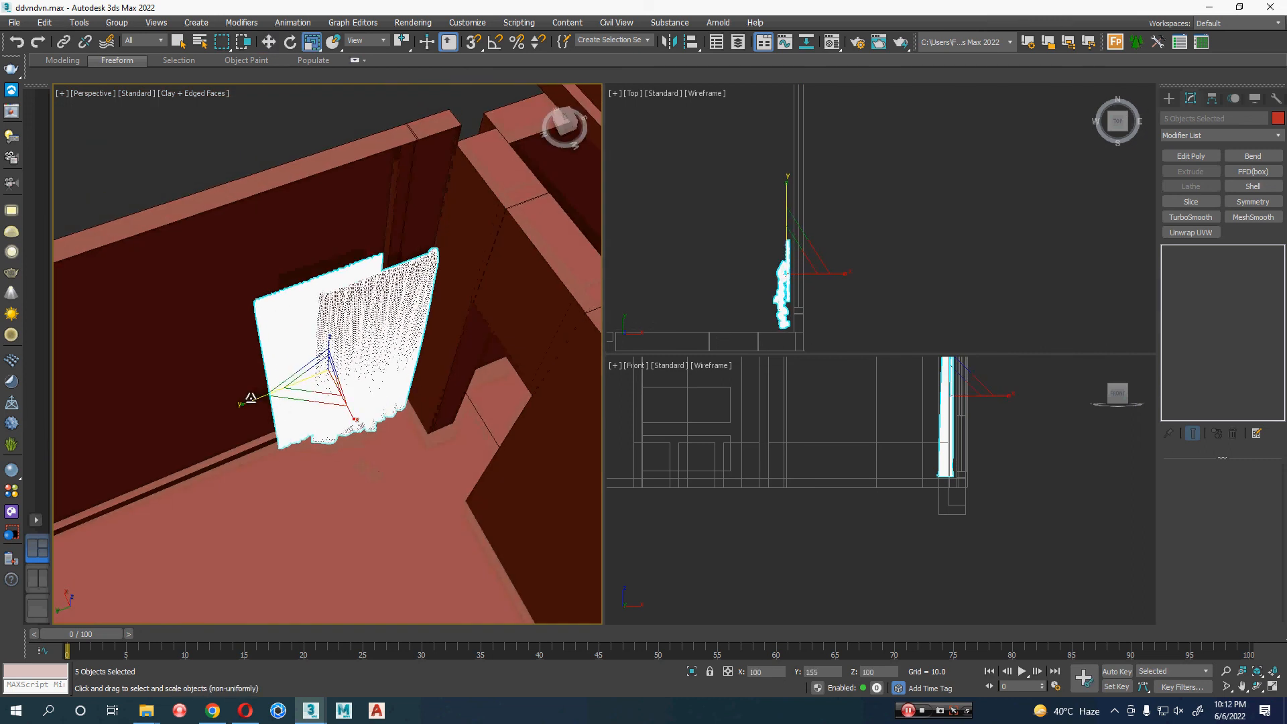
{"action": "key", "text": "w"}
{"action": "middle_click_drag", "start_coordinate": [247, 399], "coordinate": [372, 439], "text": "alt"}
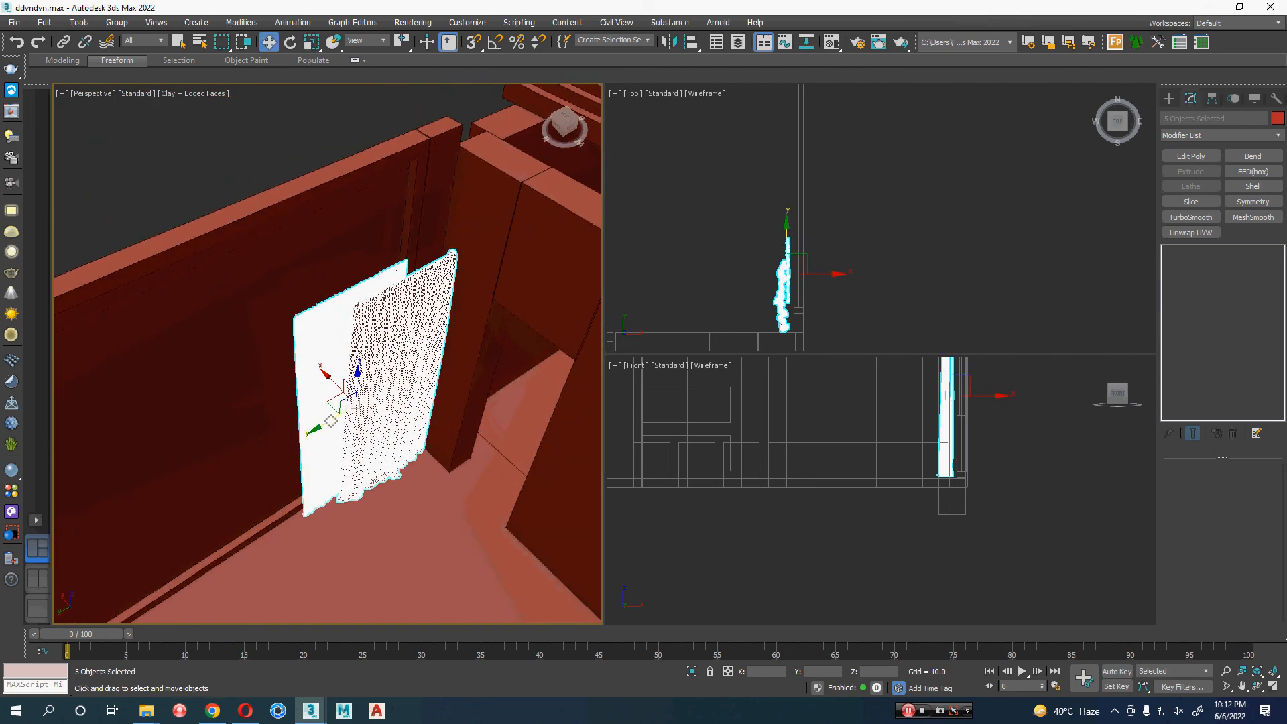
{"action": "left_click_drag", "start_coordinate": [373, 439], "coordinate": [350, 435]}
- Raise the curtain off the floor and stretch its height along Z to about 127 percent
{"action": "middle_click_drag", "start_coordinate": [350, 435], "coordinate": [400, 428], "text": "alt"}
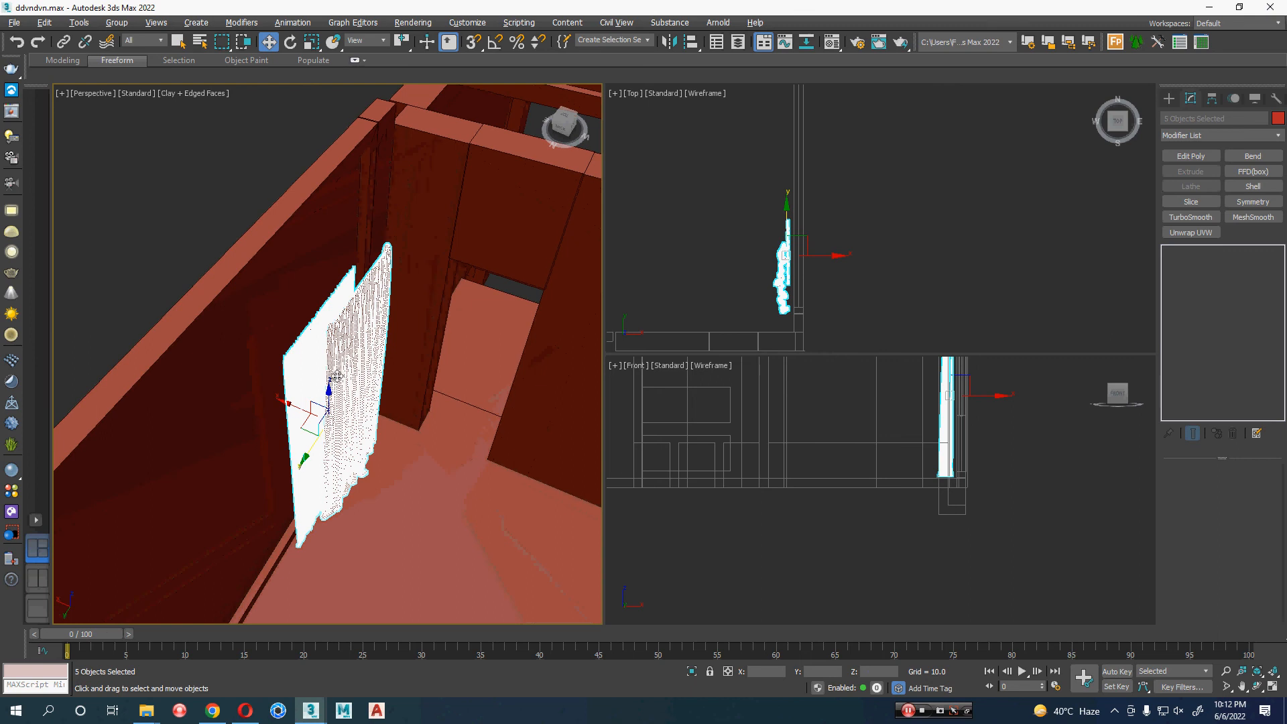
{"action": "left_click_drag", "start_coordinate": [332, 385], "coordinate": [332, 345]}
{"action": "middle_click_drag", "start_coordinate": [331, 345], "coordinate": [358, 384], "text": "alt"}
{"action": "key", "text": "r"}
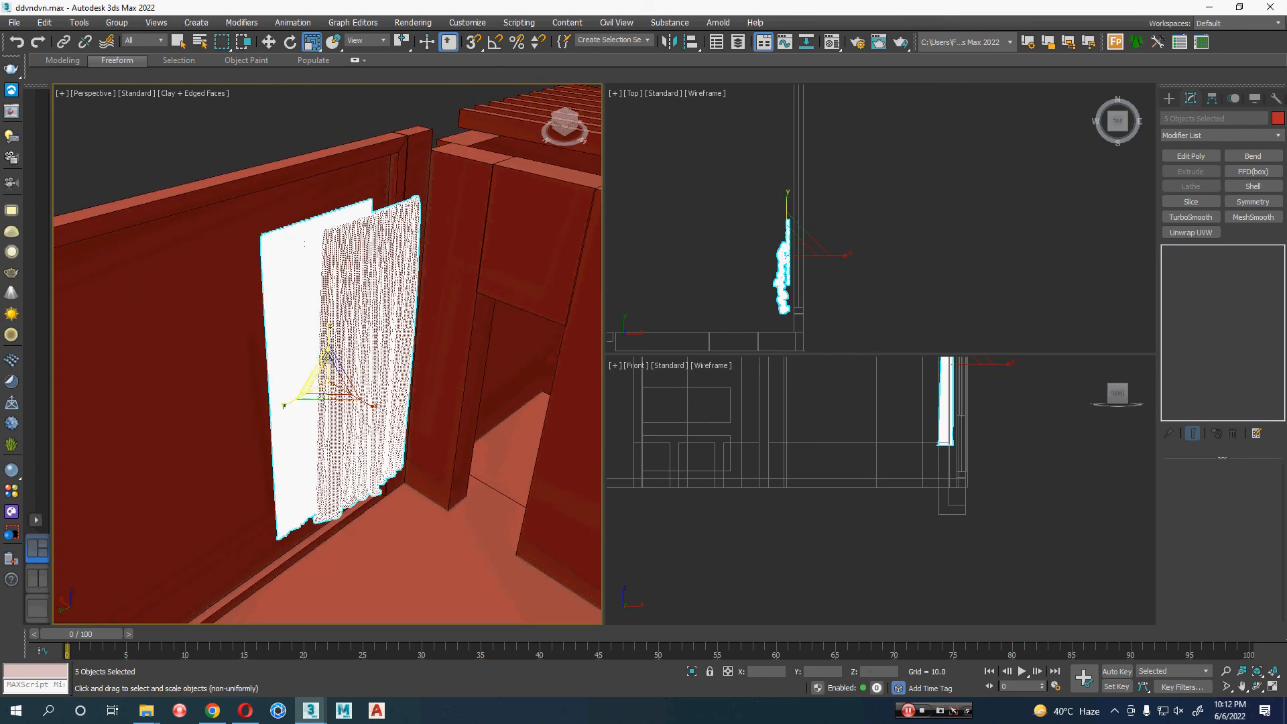
{"action": "left_click_drag", "start_coordinate": [329, 355], "coordinate": [329, 319]}
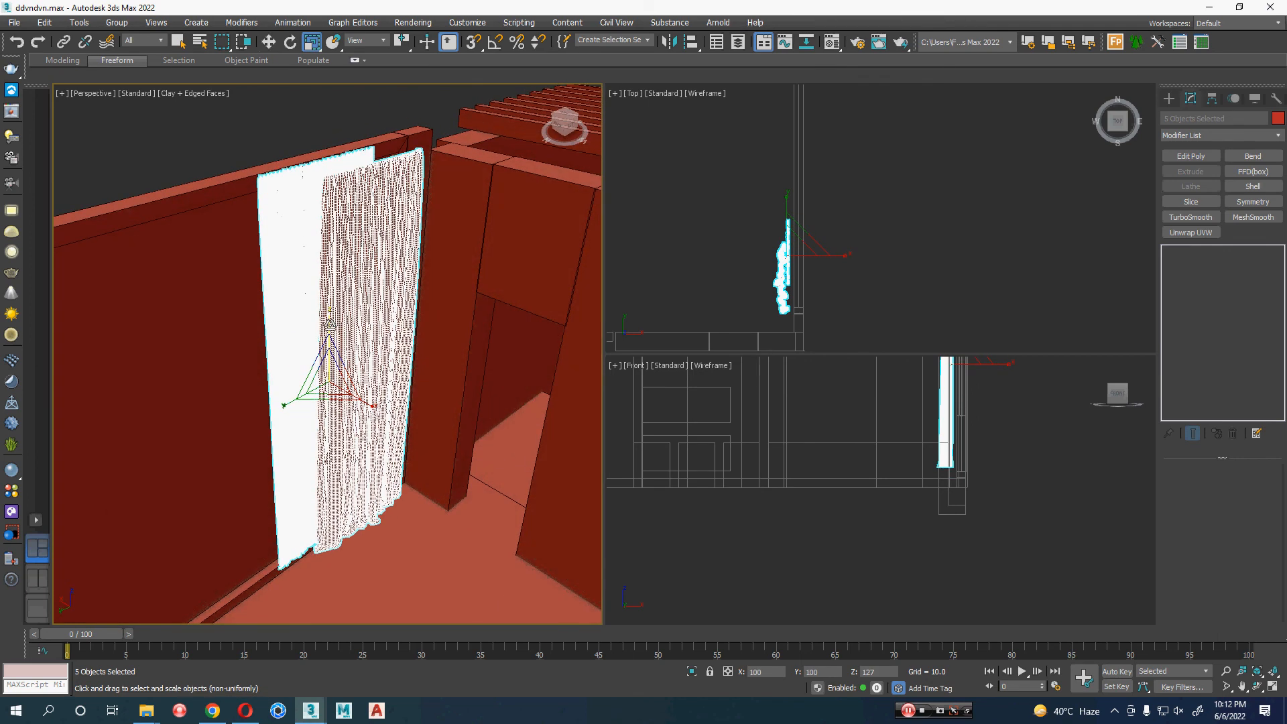
- Adjust the curtain's height position so it meets the floor and scale it uniformly to about 105 percent
{"action": "key", "text": "w"}
{"action": "middle_click_drag", "start_coordinate": [329, 325], "coordinate": [327, 324], "text": "alt"}
{"action": "left_click_drag", "start_coordinate": [333, 320], "coordinate": [331, 364]}
{"action": "key", "text": "r"}
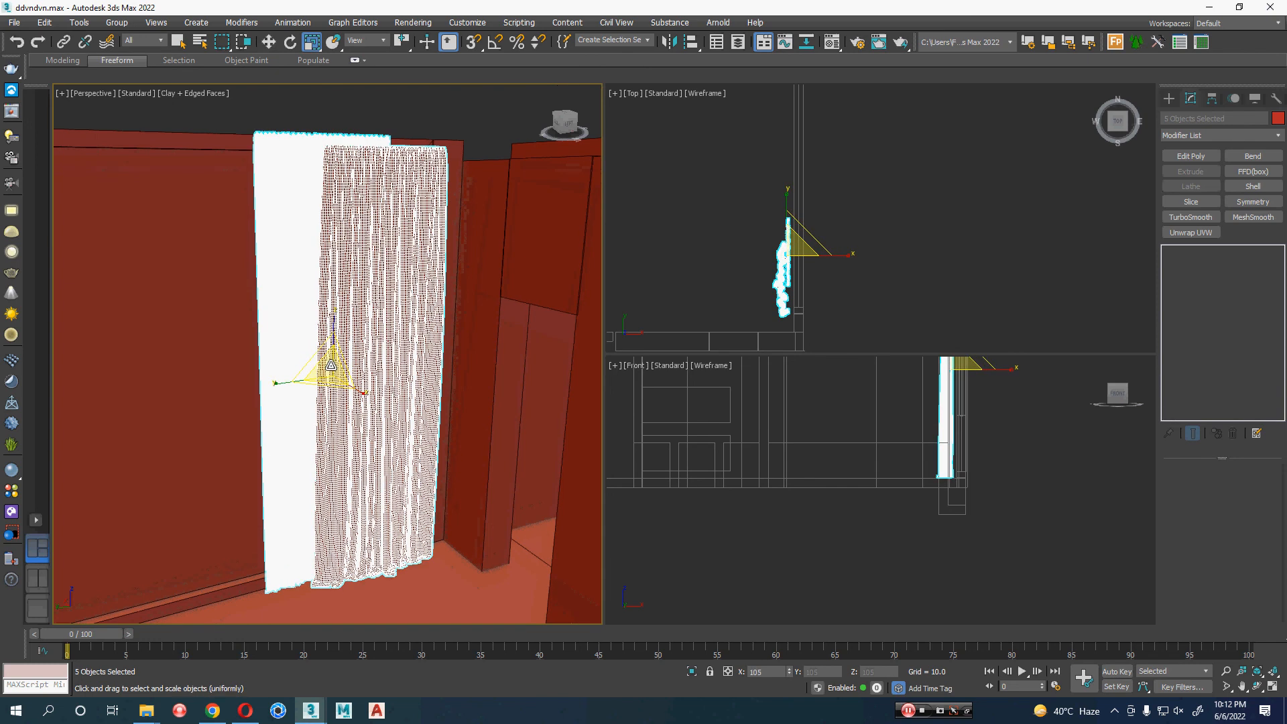
{"action": "key", "text": "w"}
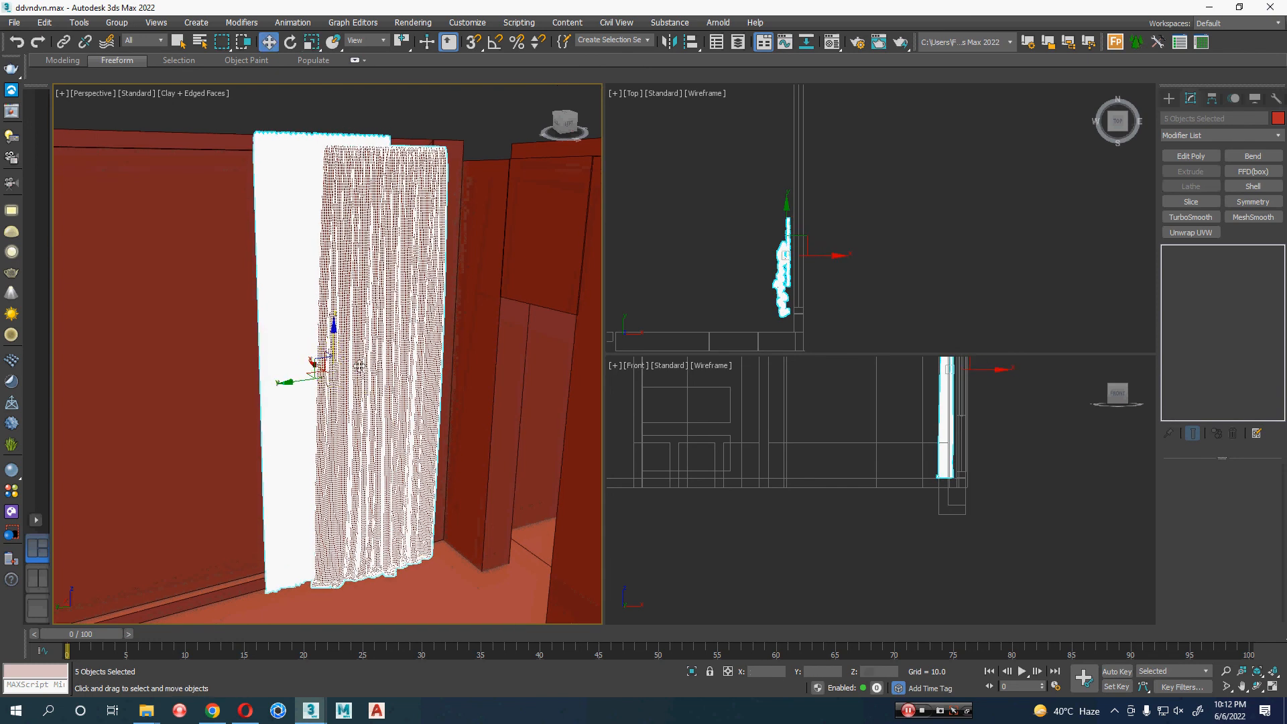
{"action": "middle_click_drag", "start_coordinate": [369, 376], "coordinate": [380, 389]}
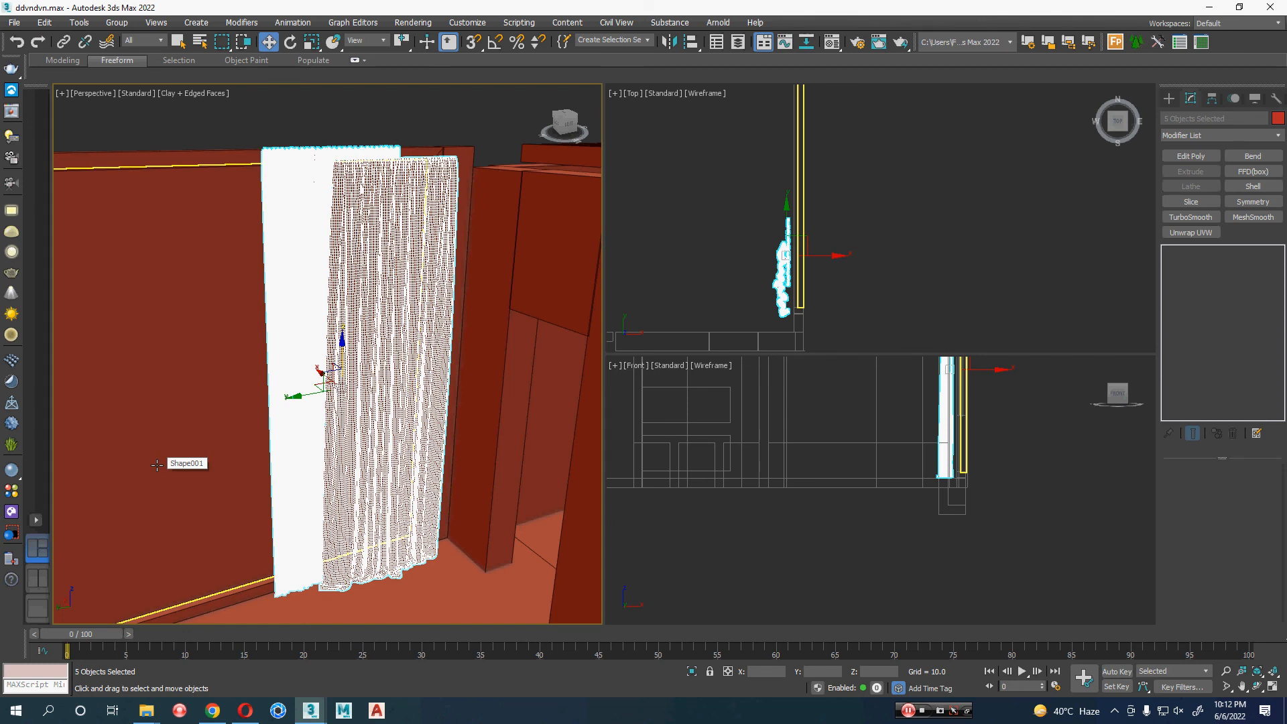
- In the Top view, move the curtain about 2.5 units along X, closer to the outer wall
{"action": "middle_click_drag", "start_coordinate": [292, 401], "coordinate": [393, 423], "text": "alt"}
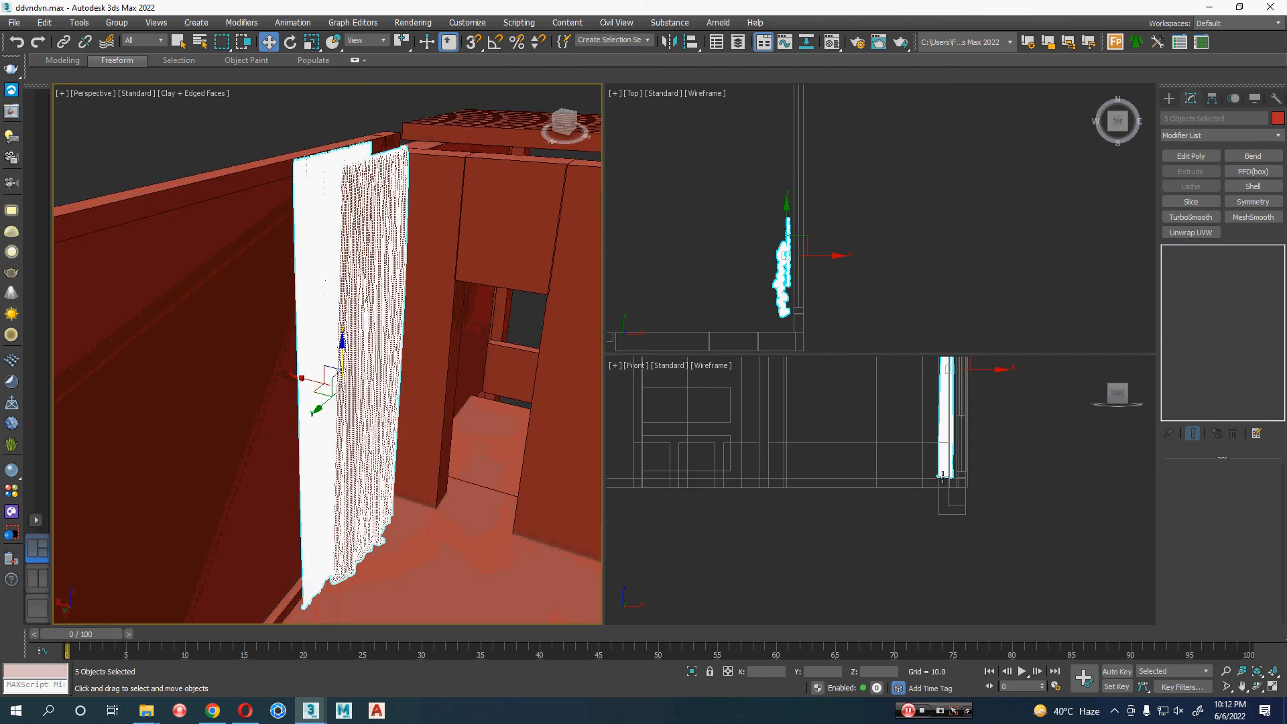
{"action": "middle_click_drag", "start_coordinate": [896, 264], "coordinate": [964, 244]}
{"action": "scroll", "coordinate": [907, 237], "scroll_direction": "up", "scroll_amount": 5}
{"action": "scroll", "coordinate": [768, 280], "scroll_direction": "up", "scroll_amount": 3}
{"action": "middle_click_drag", "start_coordinate": [868, 255], "coordinate": [862, 185]}
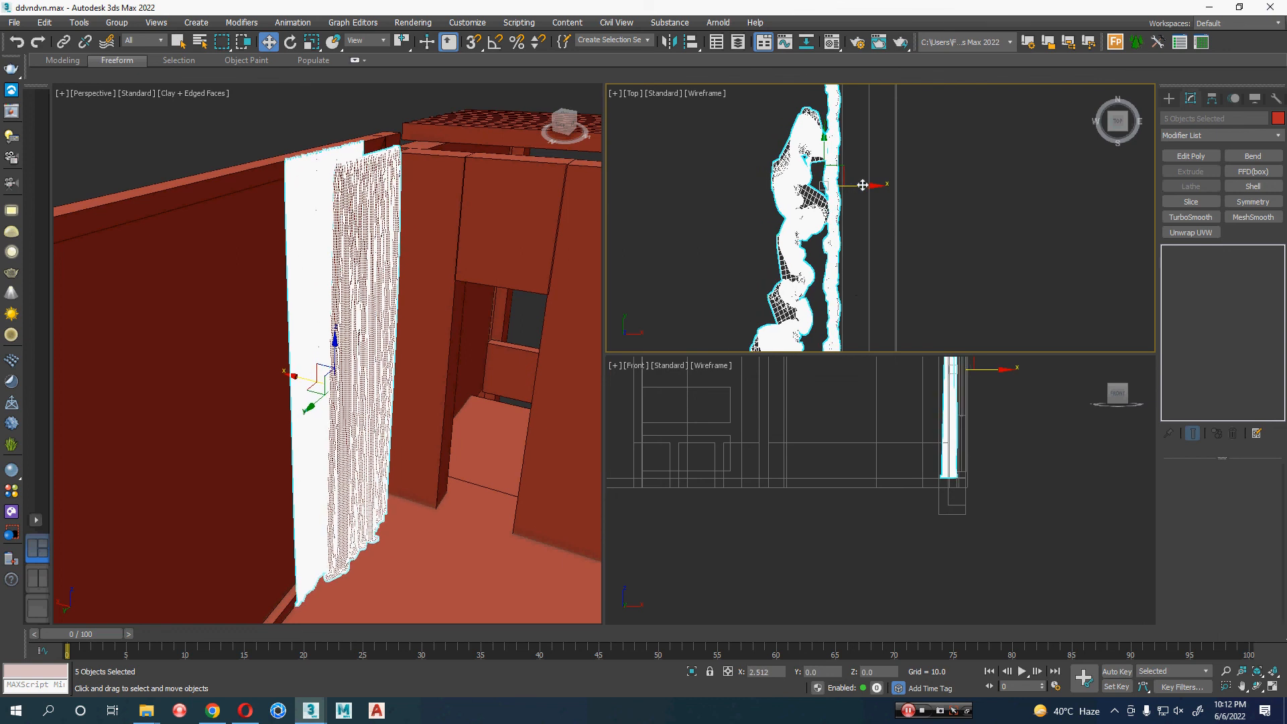
- Group the five selected curtain objects under the name crt
{"action": "middle_click_drag", "start_coordinate": [372, 350], "coordinate": [367, 388]}
{"action": "scroll", "coordinate": [388, 293], "scroll_direction": "down", "scroll_amount": 5}
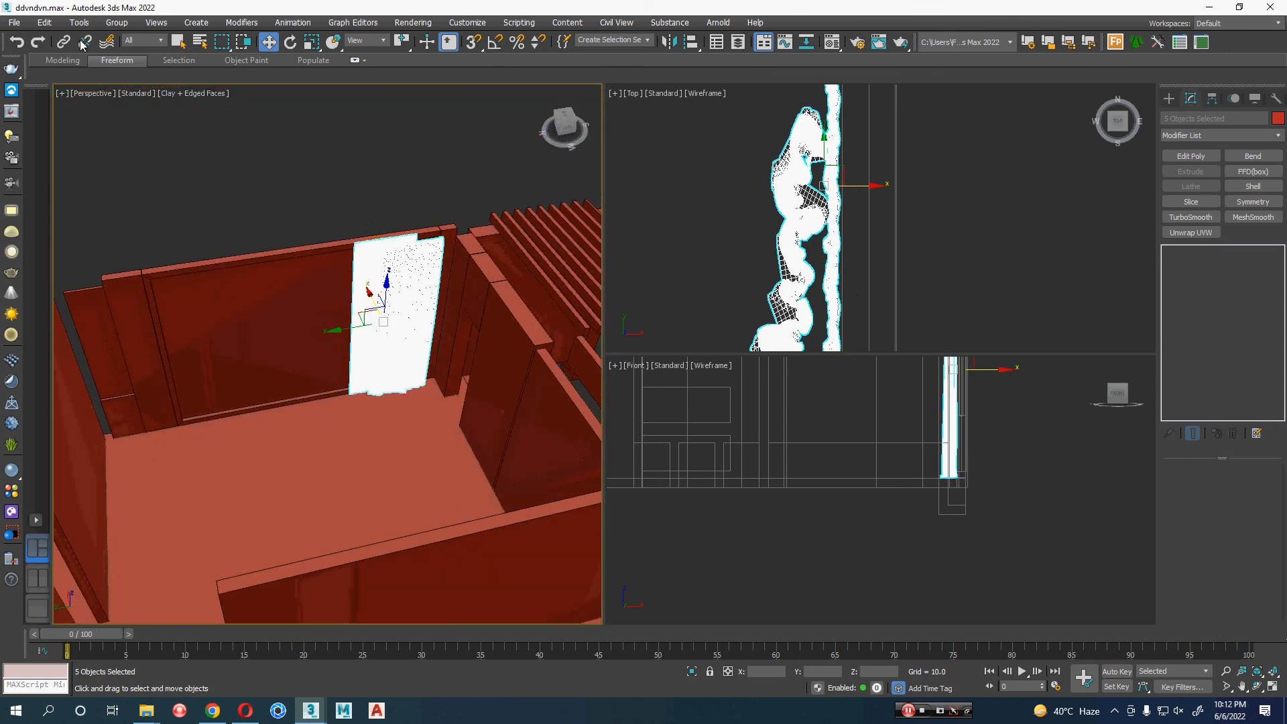
{"action": "left_click", "coordinate": [117, 23]}
{"action": "left_click", "coordinate": [120, 34]}
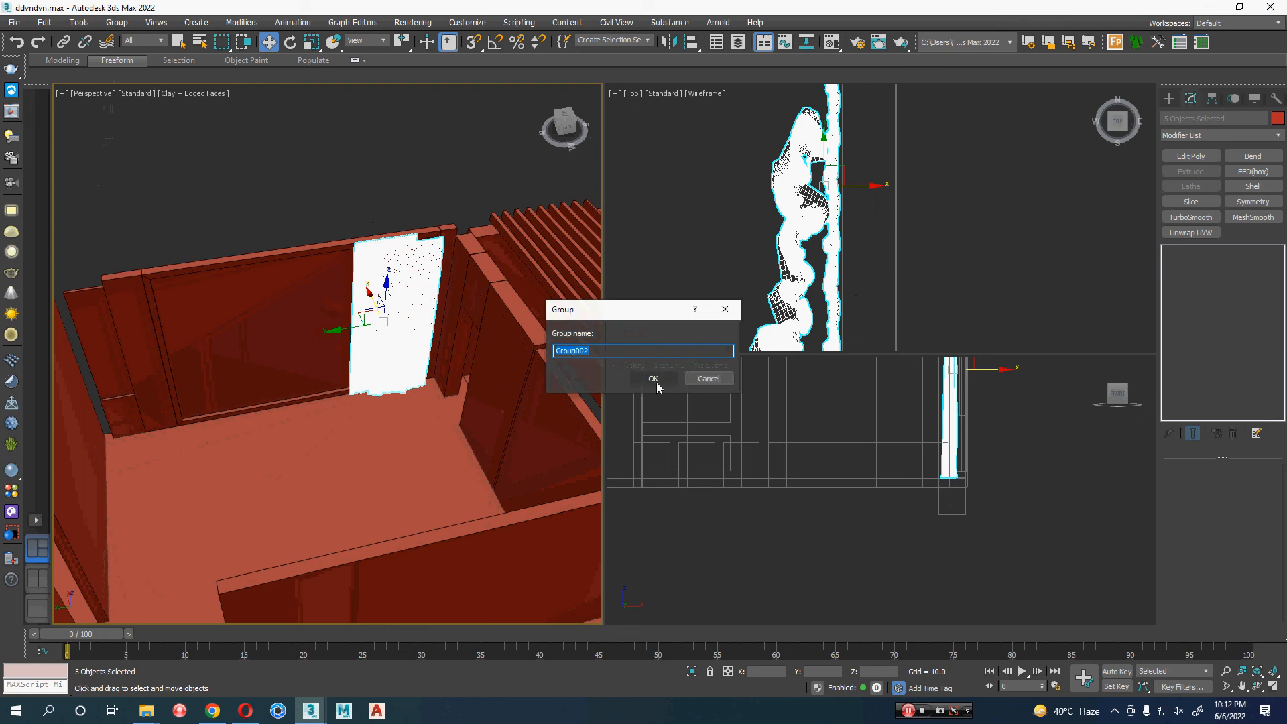
{"action": "type", "text": "crt"}
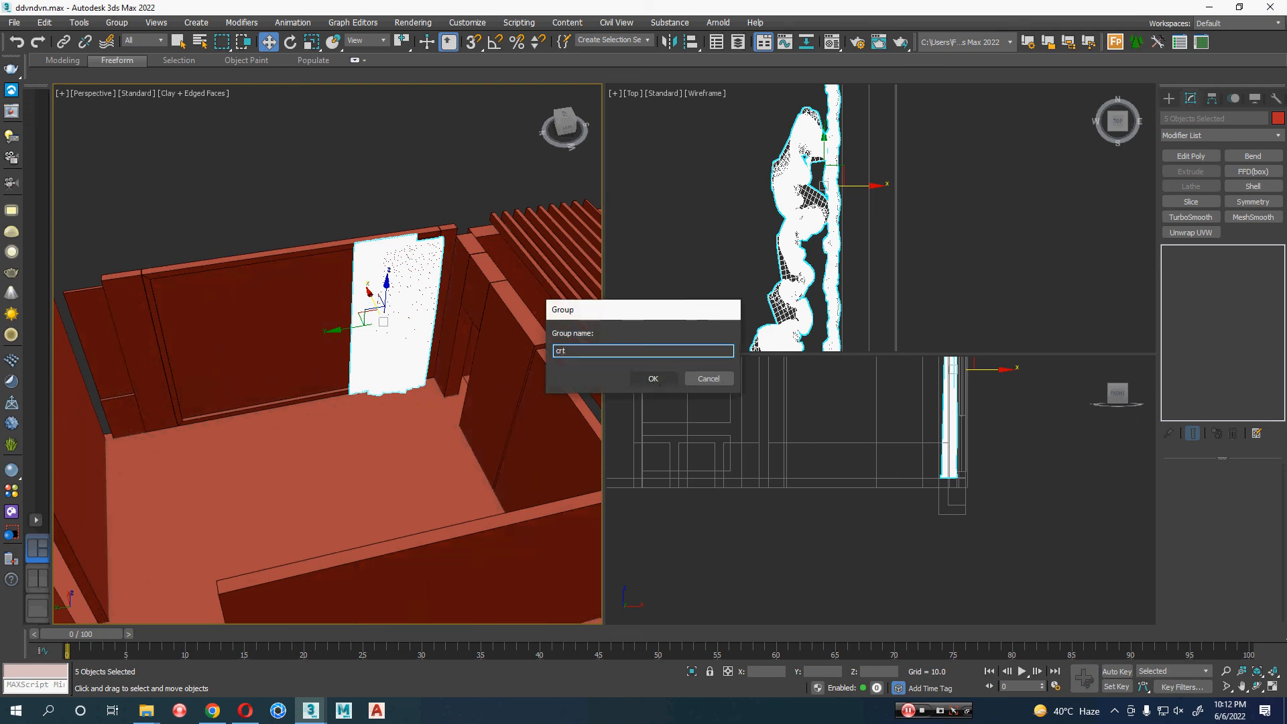
{"action": "left_click", "coordinate": [652, 379]}
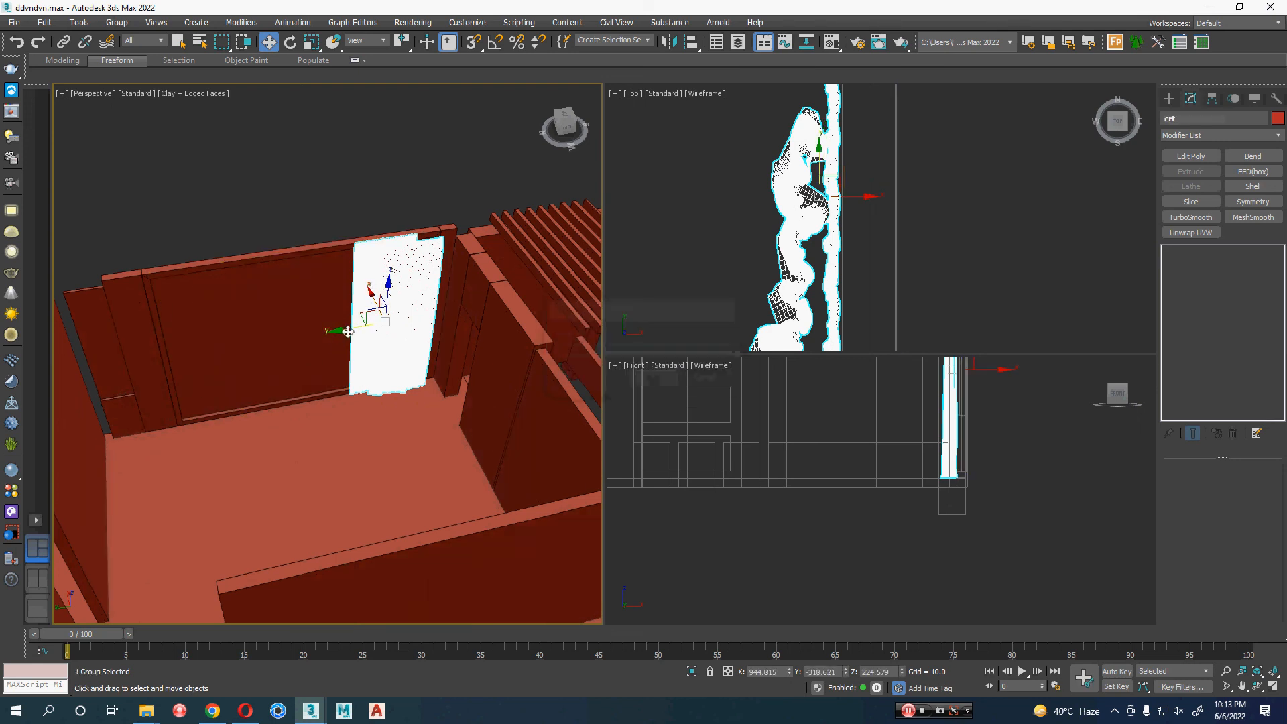
- Copy the crt group along the outer wall to the opposite end of the room and frame the copy
{"action": "mouse_move", "coordinate": [345, 327]}
{"action": "left_mouse_down", "text": "shift"}
{"action": "mouse_move", "coordinate": [149, 360]}
{"action": "mouse_move", "coordinate": [164, 362]}
{"action": "left_mouse_up", "text": "shift"}
{"action": "left_click", "coordinate": [645, 412]}
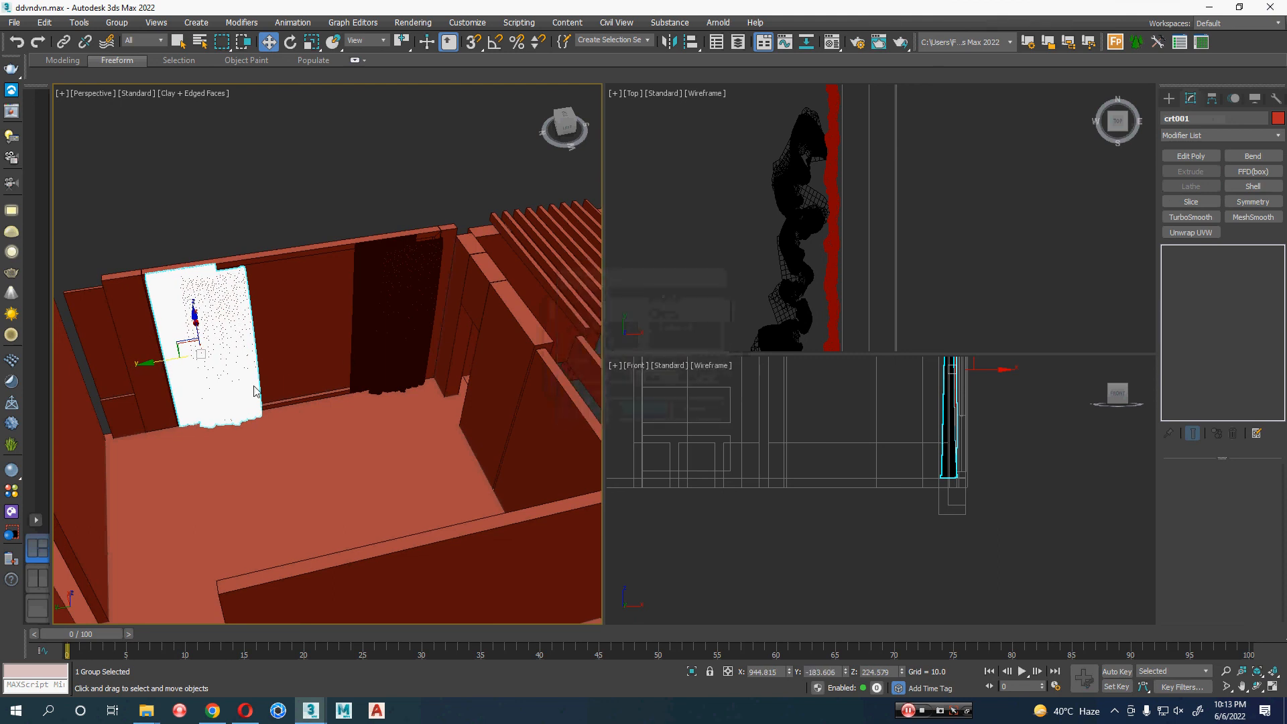
{"action": "key", "text": "z"}
{"action": "middle_click_drag", "start_coordinate": [315, 429], "coordinate": [334, 467]}
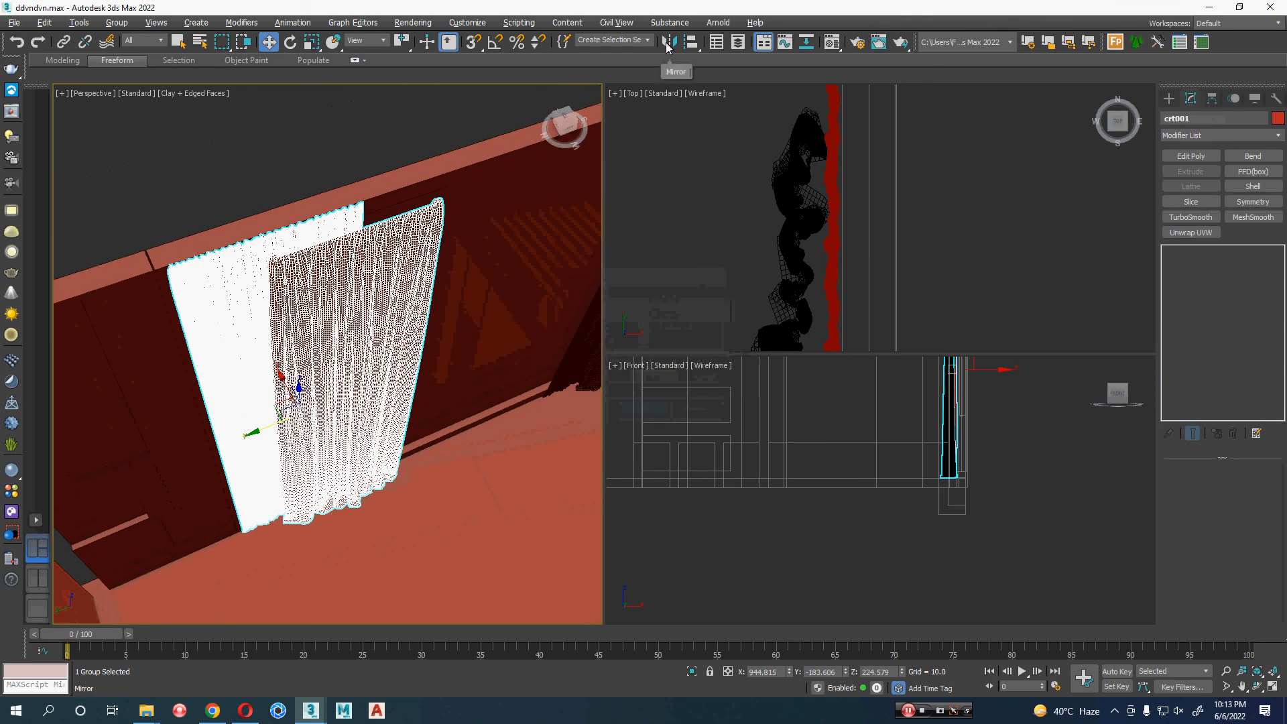
- Mirror the copied curtain on the Y axis without cloning, shift it slightly along the wall and deselect it
{"action": "left_click", "coordinate": [668, 43]}
{"action": "left_click", "coordinate": [615, 301]}
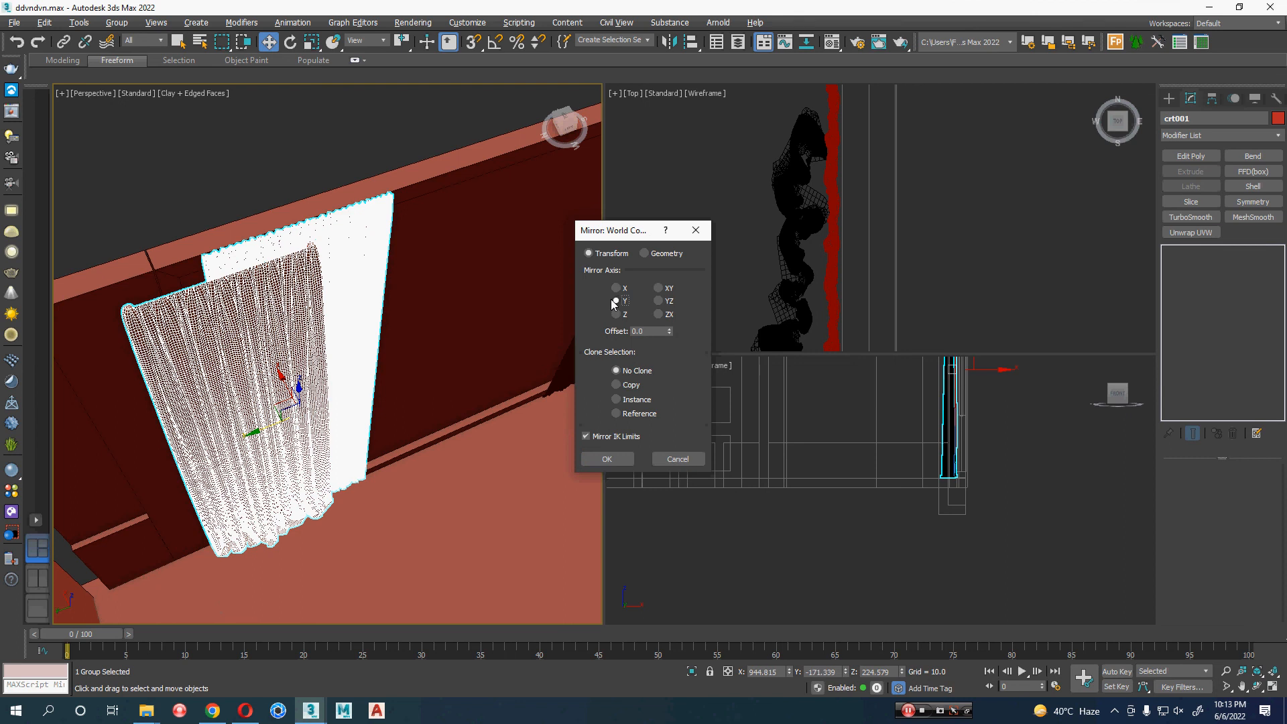
{"action": "left_click", "coordinate": [606, 459]}
{"action": "mouse_move", "coordinate": [288, 458]}
{"action": "left_mouse_down"}
{"action": "mouse_move", "coordinate": [275, 457]}
{"action": "mouse_move", "coordinate": [302, 447]}
{"action": "left_mouse_up"}
{"action": "scroll", "coordinate": [396, 451], "scroll_direction": "down", "scroll_amount": 3}
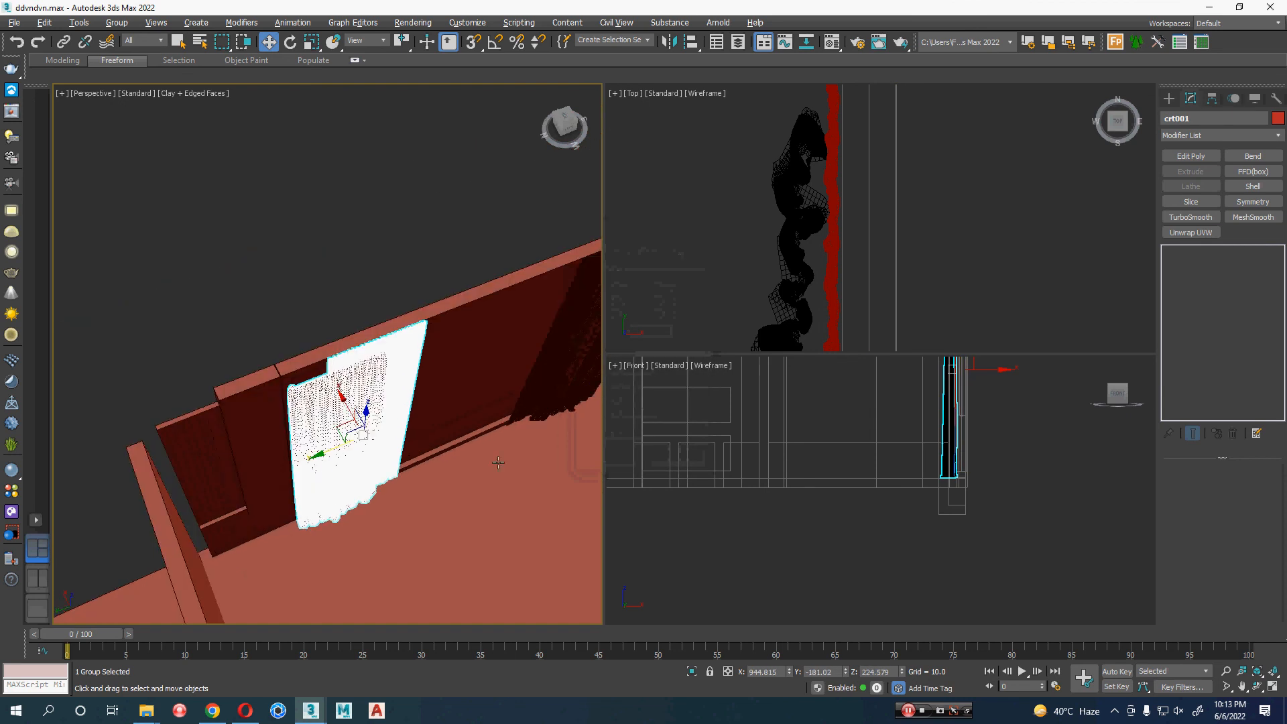
{"action": "middle_click_drag", "start_coordinate": [496, 460], "coordinate": [330, 383]}
{"action": "left_click", "coordinate": [295, 189]}
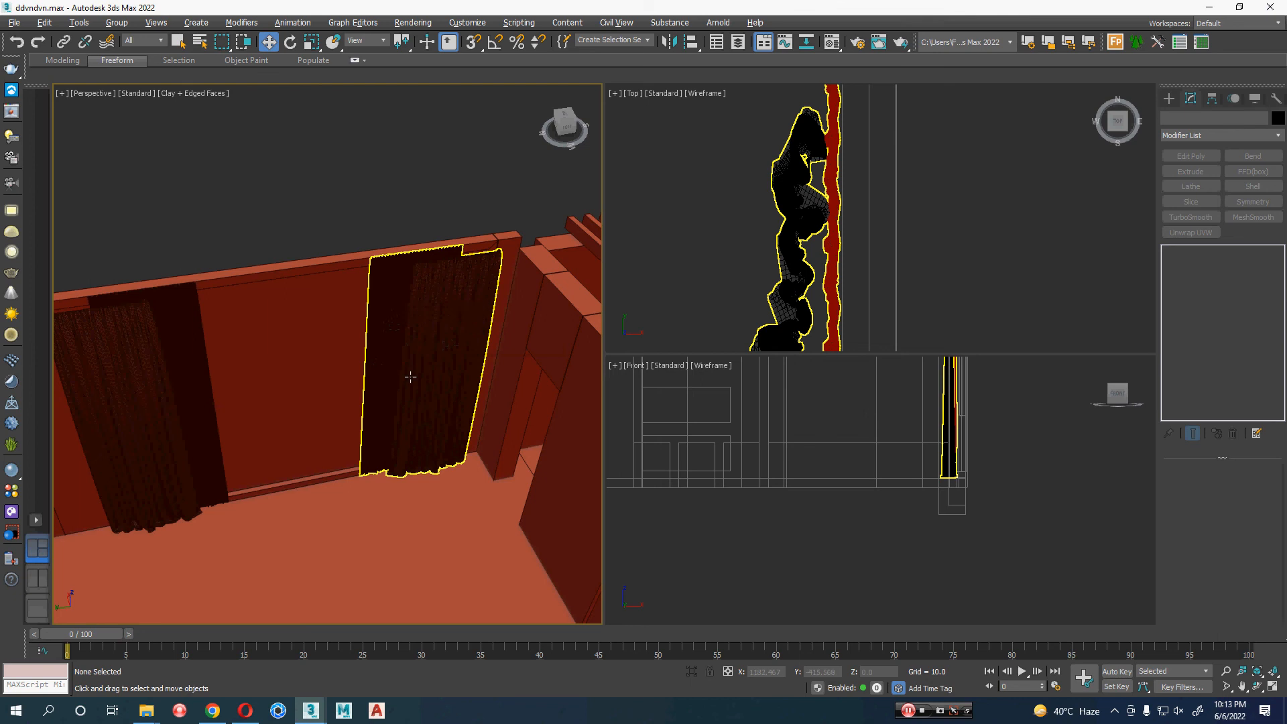
- Select the leftover curtain pieces standing away from the house and delete them
{"action": "scroll", "coordinate": [410, 379], "scroll_direction": "down", "scroll_amount": 4}
{"action": "scroll", "coordinate": [413, 400], "scroll_direction": "down", "scroll_amount": 4}
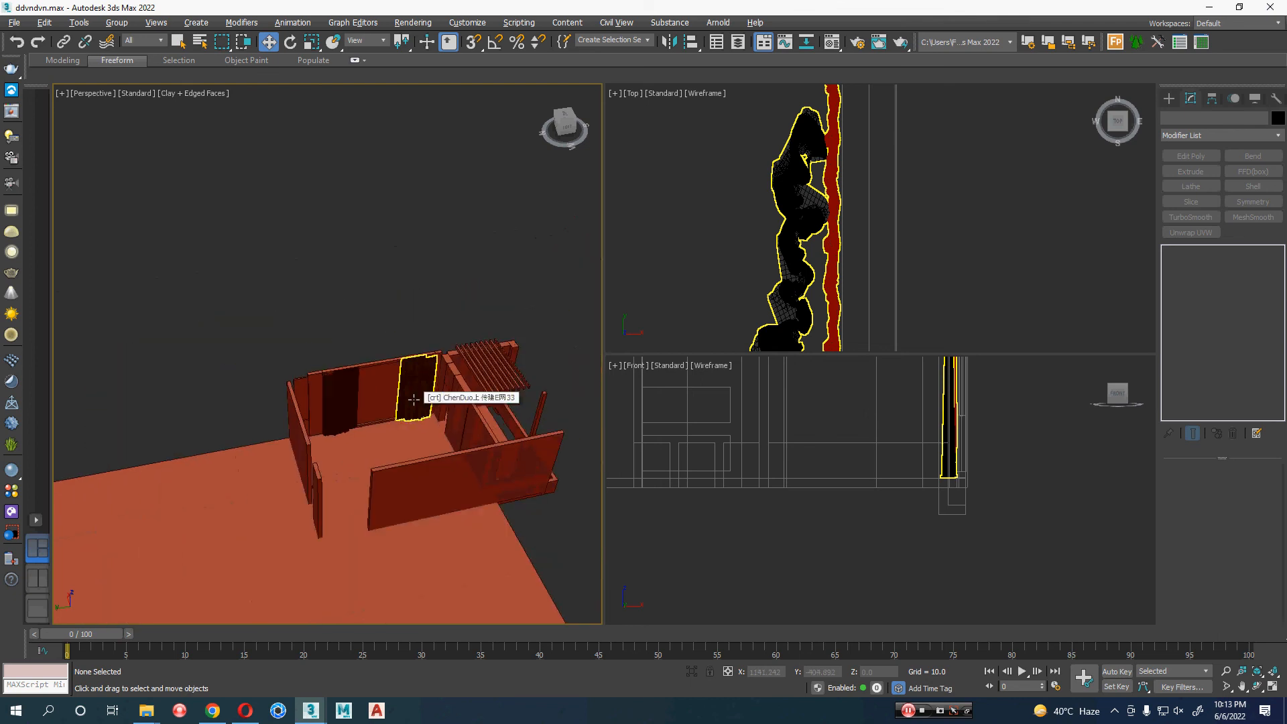
{"action": "middle_click_drag", "start_coordinate": [413, 399], "coordinate": [302, 399], "text": "alt"}
{"action": "scroll", "coordinate": [302, 399], "scroll_direction": "up", "scroll_amount": 6}
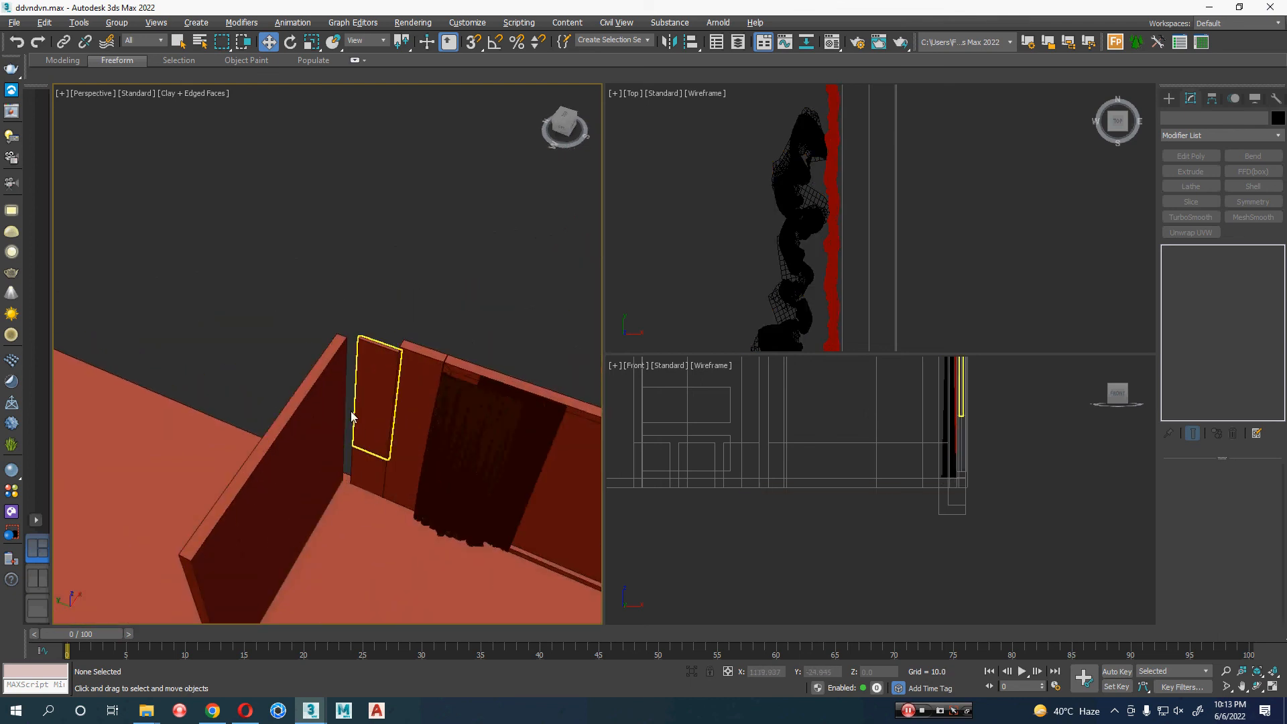
{"action": "scroll", "coordinate": [362, 410], "scroll_direction": "down", "scroll_amount": 5}
{"action": "scroll", "coordinate": [368, 417], "scroll_direction": "down", "scroll_amount": 3}
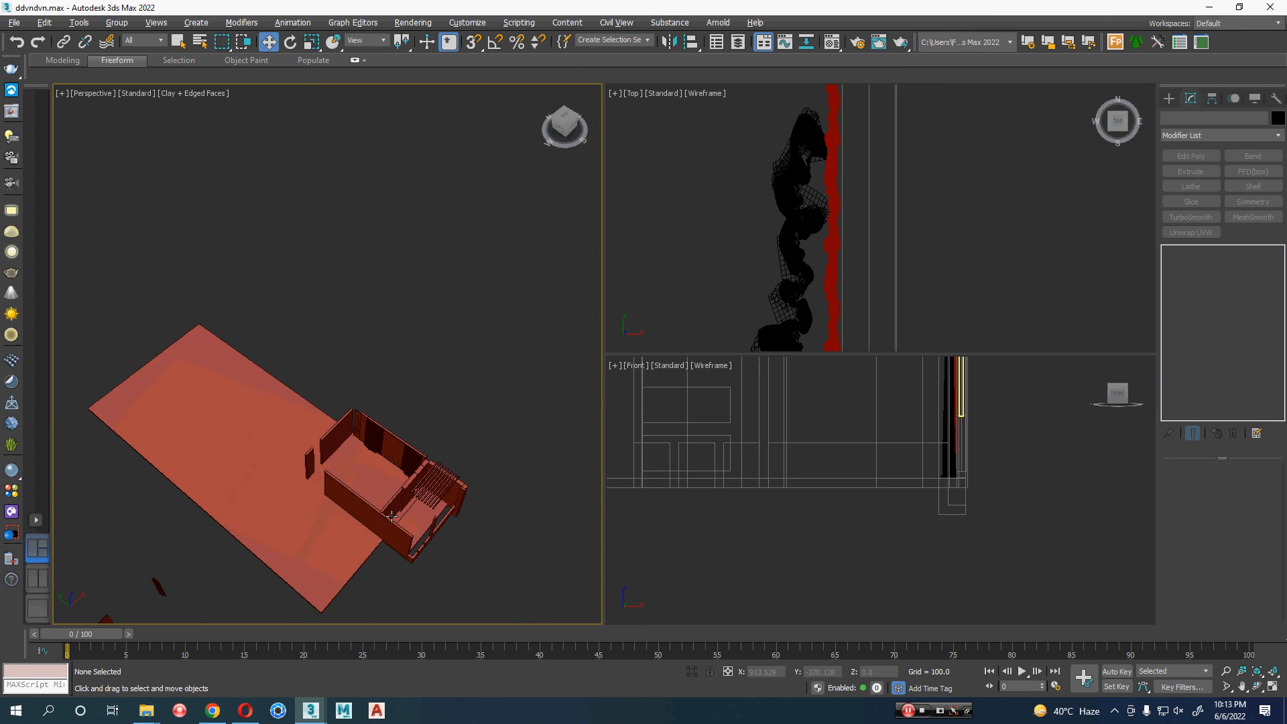
{"action": "middle_click_drag", "start_coordinate": [159, 589], "coordinate": [301, 443], "text": "alt"}
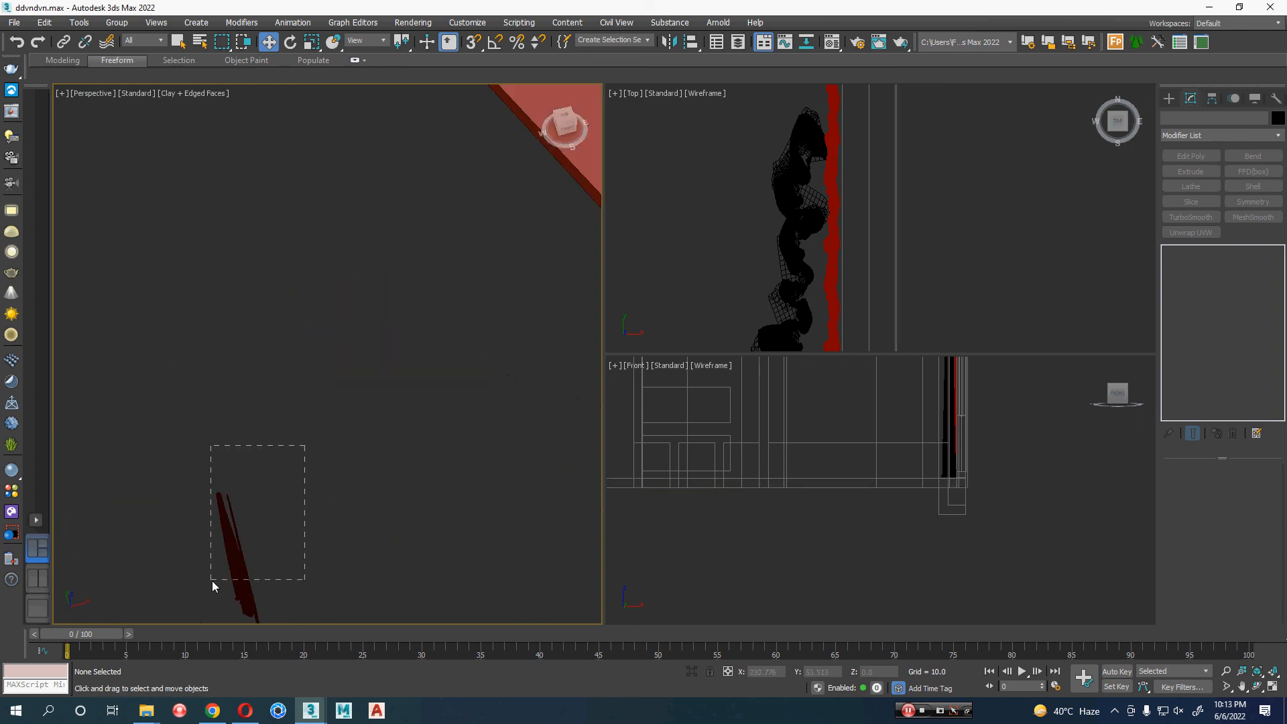
{"action": "left_click_drag", "start_coordinate": [212, 581], "coordinate": [211, 582]}
{"action": "middle_click_drag", "start_coordinate": [296, 587], "coordinate": [436, 300]}
{"action": "key", "text": "Delete"}
- Examine the remaining bedroom furnishings and the plank floor placed outside the house
{"action": "scroll", "coordinate": [132, 399], "scroll_direction": "down", "scroll_amount": 5}
{"action": "middle_click_drag", "start_coordinate": [132, 400], "coordinate": [287, 487]}
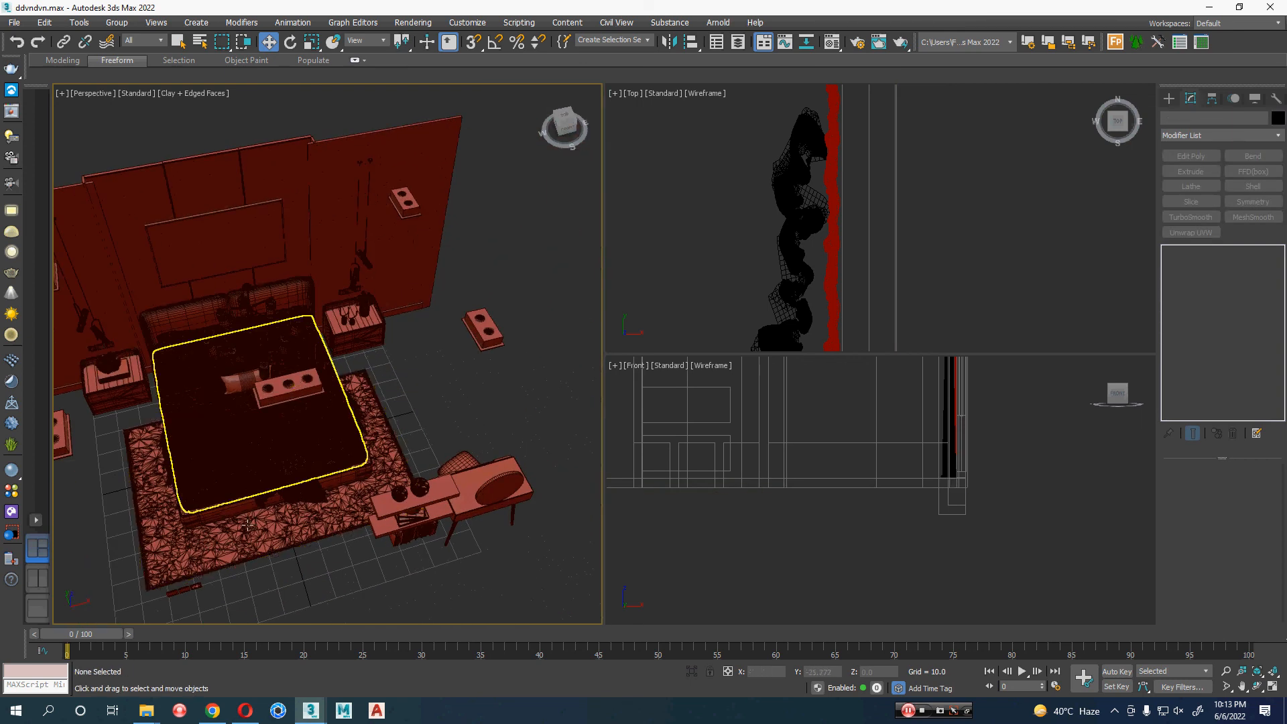
{"action": "middle_click_drag", "start_coordinate": [320, 442], "coordinate": [258, 494], "text": "alt"}
{"action": "scroll", "coordinate": [259, 493], "scroll_direction": "down", "scroll_amount": 5}
{"action": "middle_click_drag", "start_coordinate": [343, 548], "coordinate": [112, 500]}
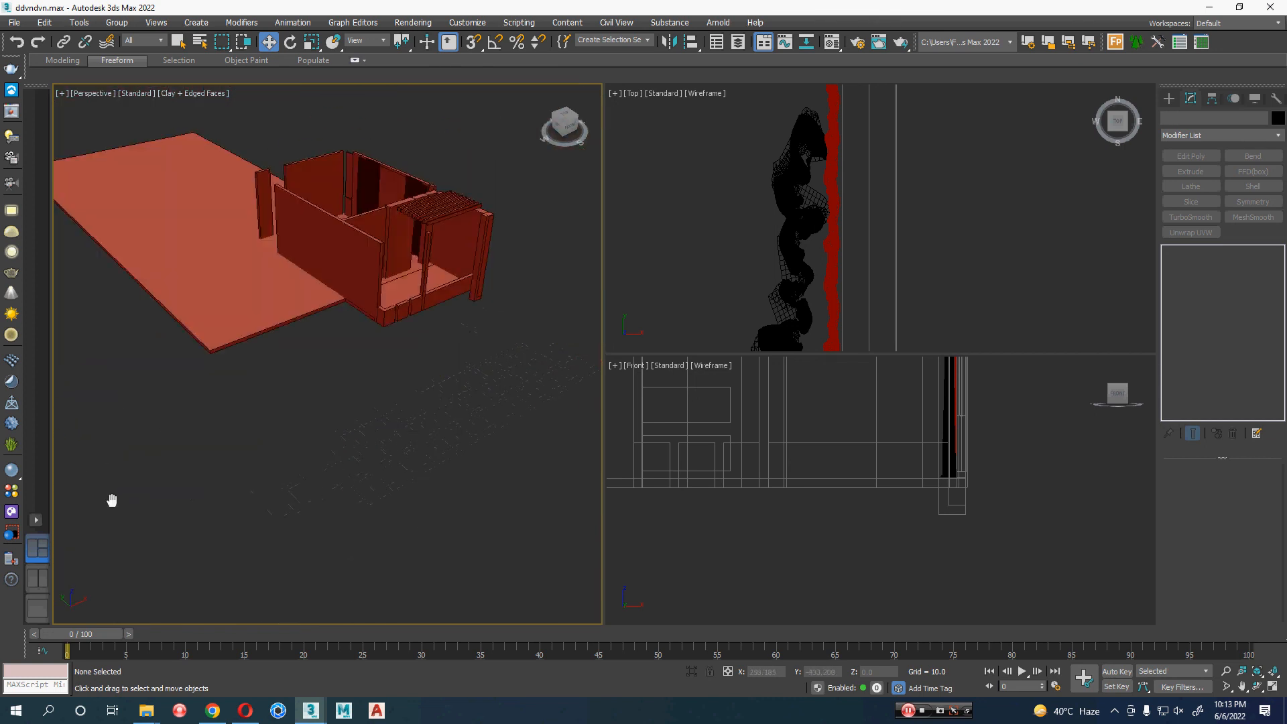
{"action": "middle_click_drag", "start_coordinate": [267, 449], "coordinate": [460, 460]}
{"action": "scroll", "coordinate": [204, 479], "scroll_direction": "up", "scroll_amount": 6}
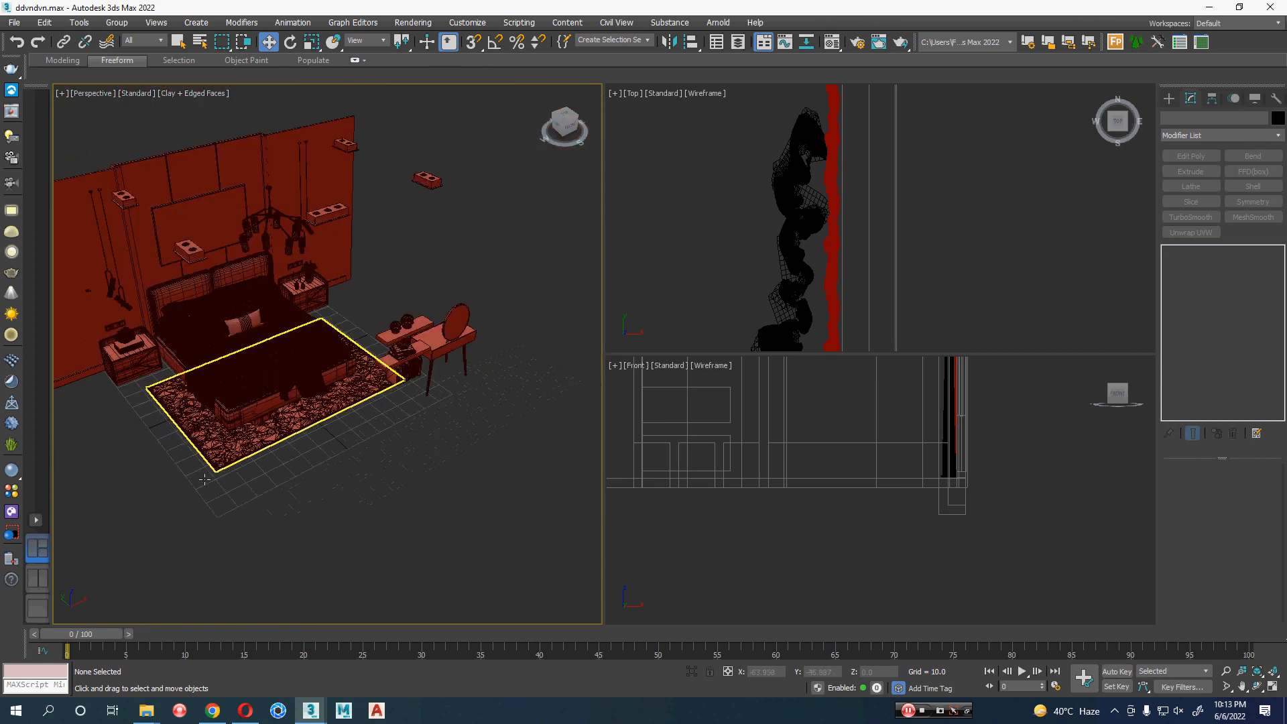
{"action": "scroll", "coordinate": [205, 479], "scroll_direction": "down", "scroll_amount": 5}
{"action": "middle_click_drag", "start_coordinate": [204, 479], "coordinate": [393, 443]}
{"action": "scroll", "coordinate": [313, 454], "scroll_direction": "up", "scroll_amount": 5}
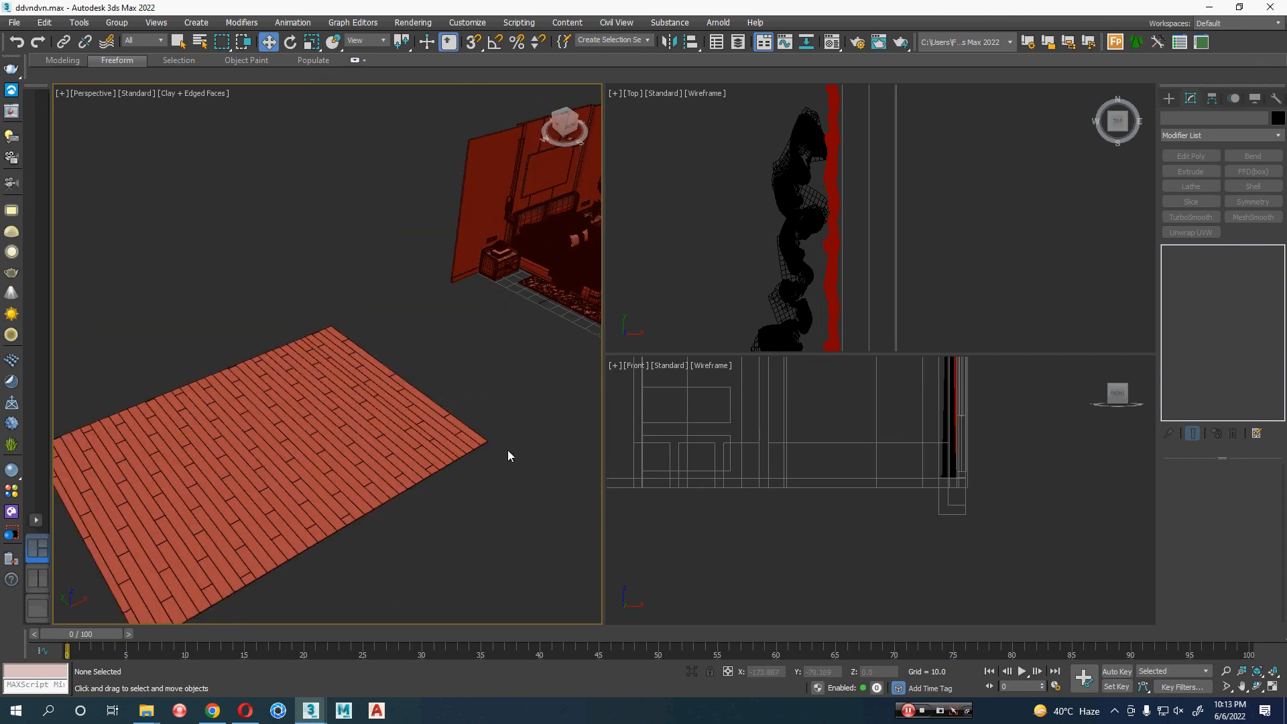
{"action": "scroll", "coordinate": [508, 456], "scroll_direction": "down", "scroll_amount": 5}
{"action": "middle_click_drag", "start_coordinate": [460, 494], "coordinate": [232, 473], "text": "alt"}
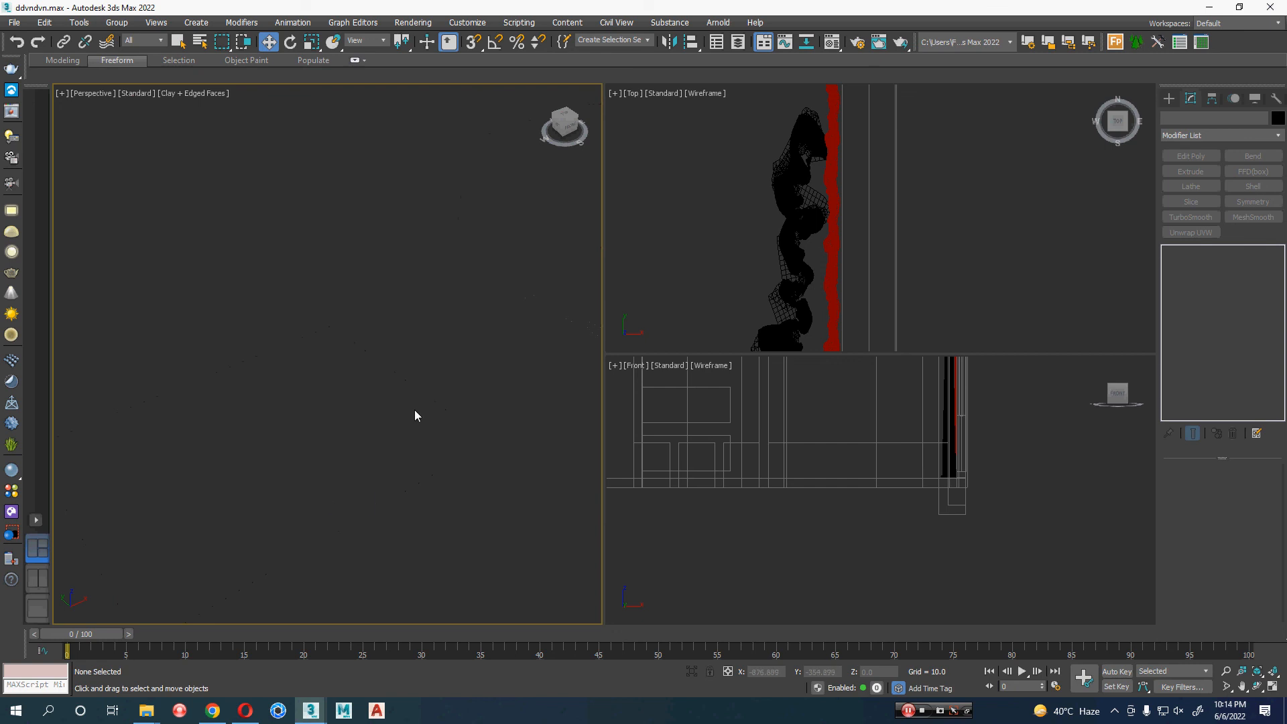
- Select the Floor_004 plank floor and inspect its outline and the furniture around it
{"action": "scroll", "coordinate": [408, 416], "scroll_direction": "down", "scroll_amount": 3}
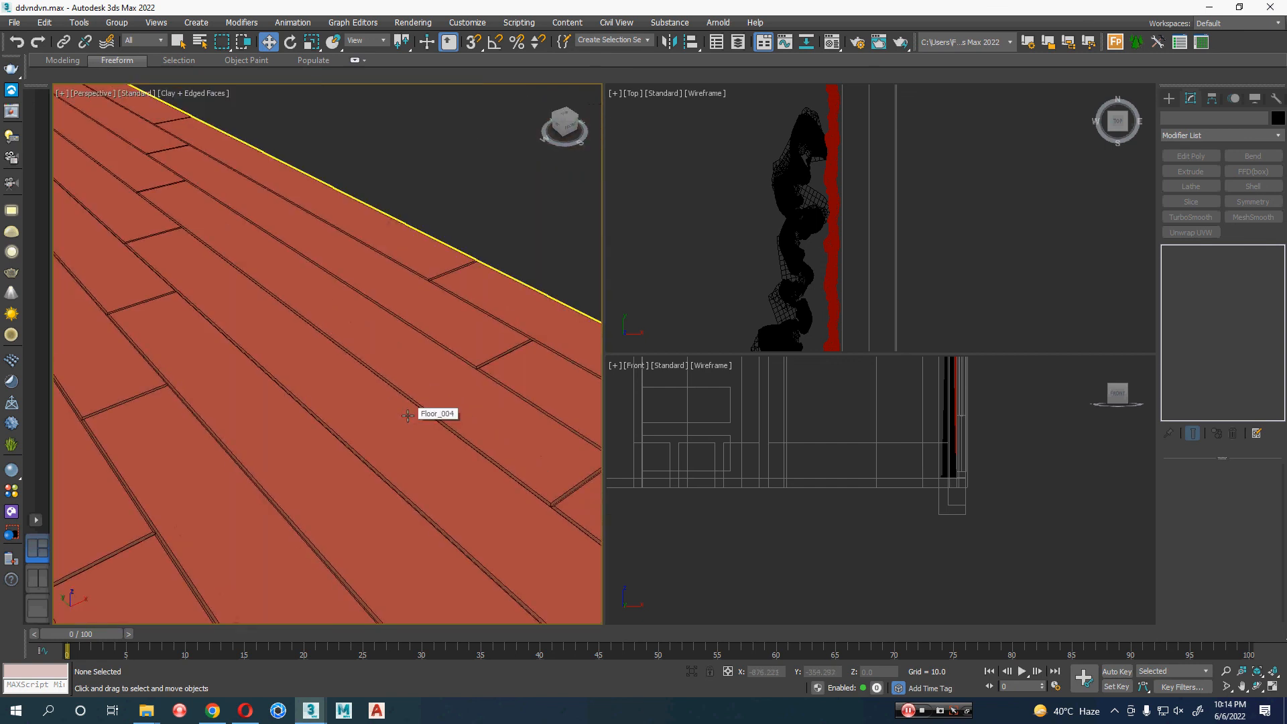
{"action": "left_click", "coordinate": [407, 416]}
{"action": "left_click", "coordinate": [407, 415]}
{"action": "scroll", "coordinate": [407, 416], "scroll_direction": "down", "scroll_amount": 5}
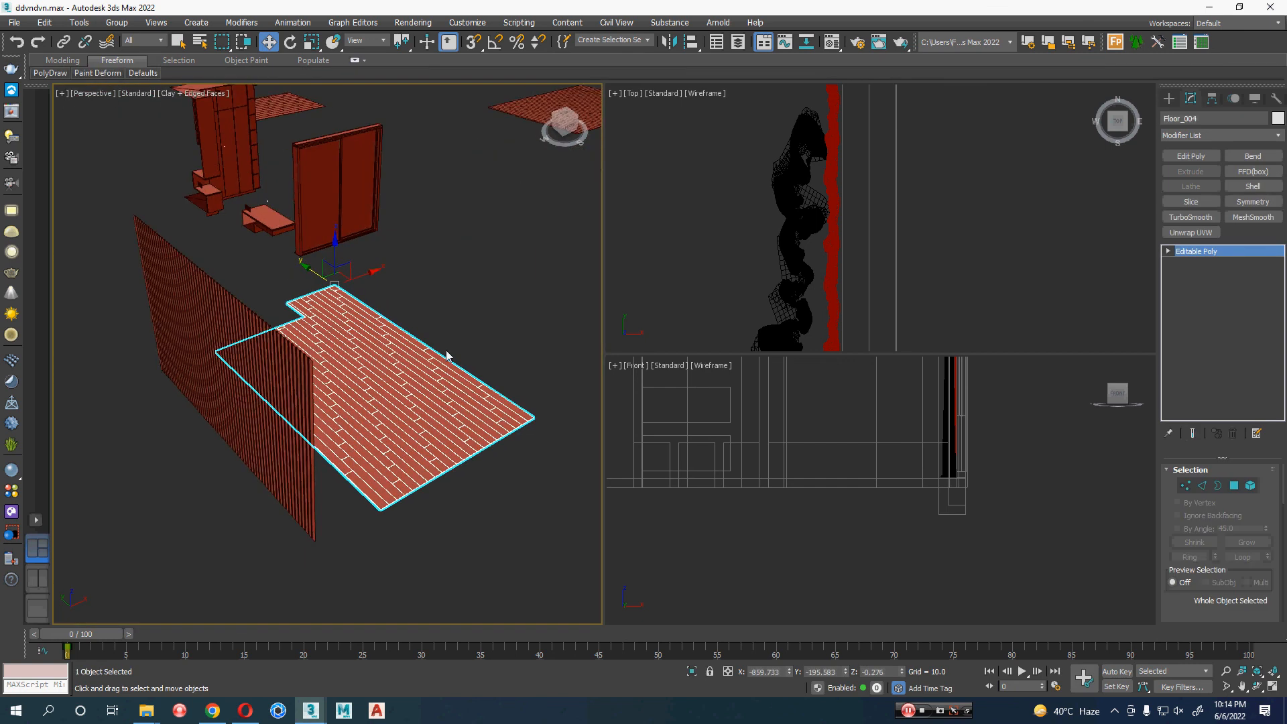
{"action": "middle_click_drag", "start_coordinate": [447, 355], "coordinate": [366, 500]}
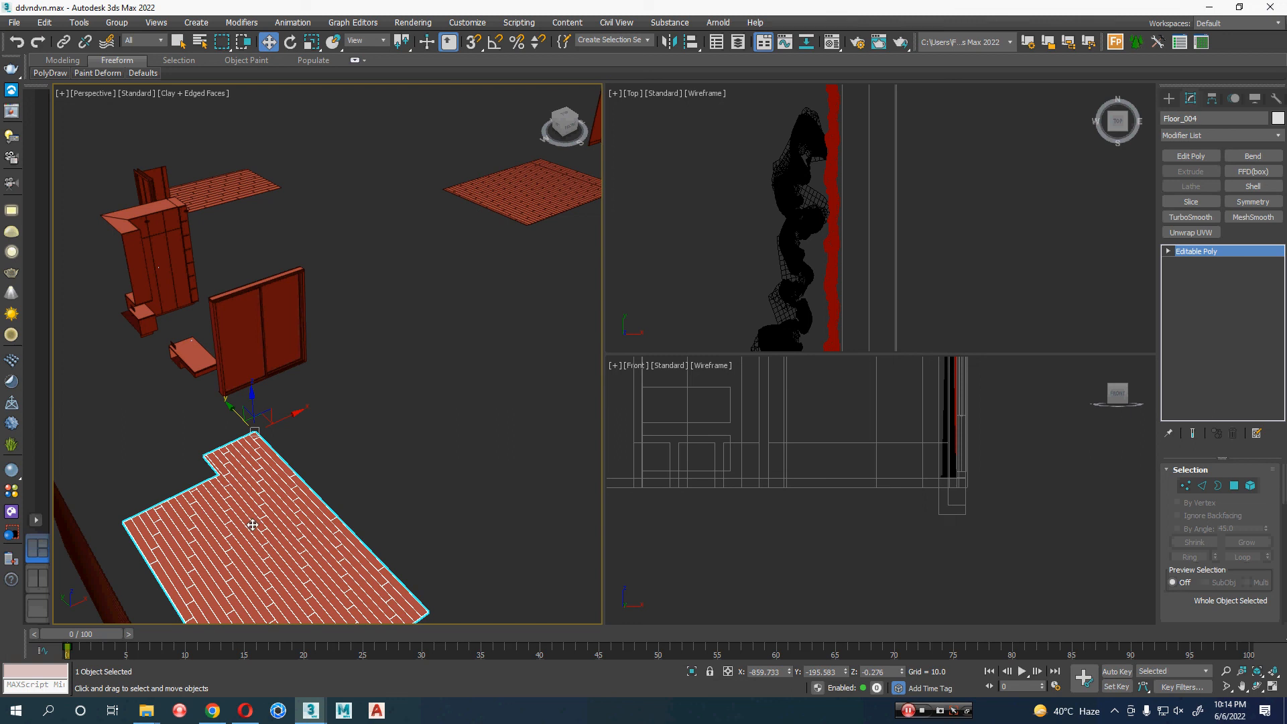
- Remove the Unwrap UVW modifier from both parquet floor pieces, the large section and the narrow strip beside it
{"action": "scroll", "coordinate": [425, 412], "scroll_direction": "down", "scroll_amount": 5}
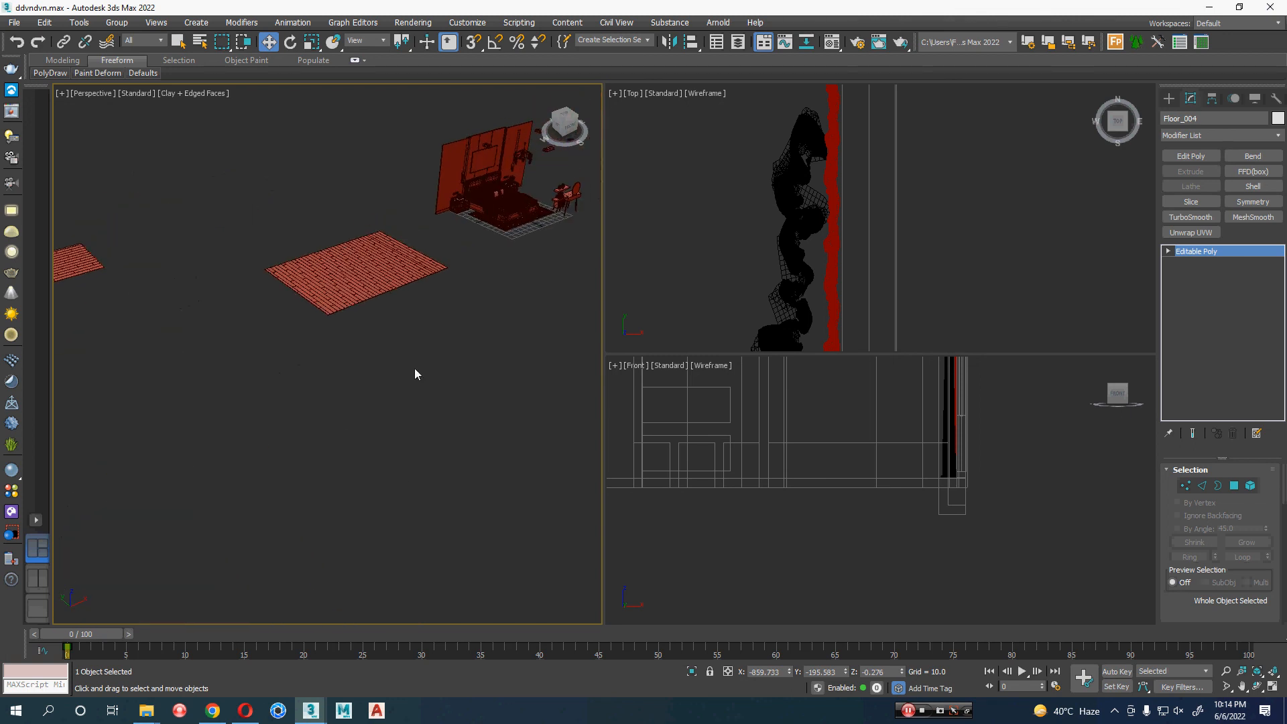
{"action": "left_click_drag", "start_coordinate": [328, 259], "coordinate": [328, 259]}
{"action": "scroll", "coordinate": [211, 392], "scroll_direction": "up", "scroll_amount": 6}
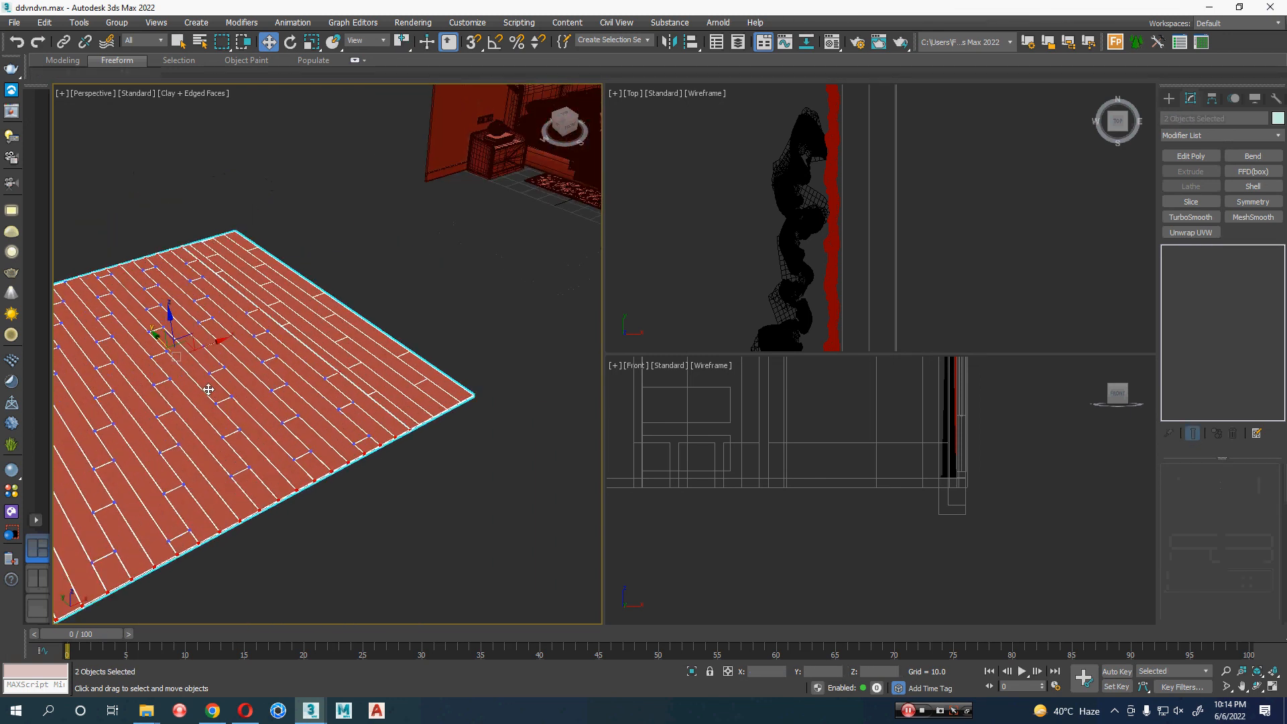
{"action": "middle_click_drag", "start_coordinate": [211, 393], "coordinate": [313, 423]}
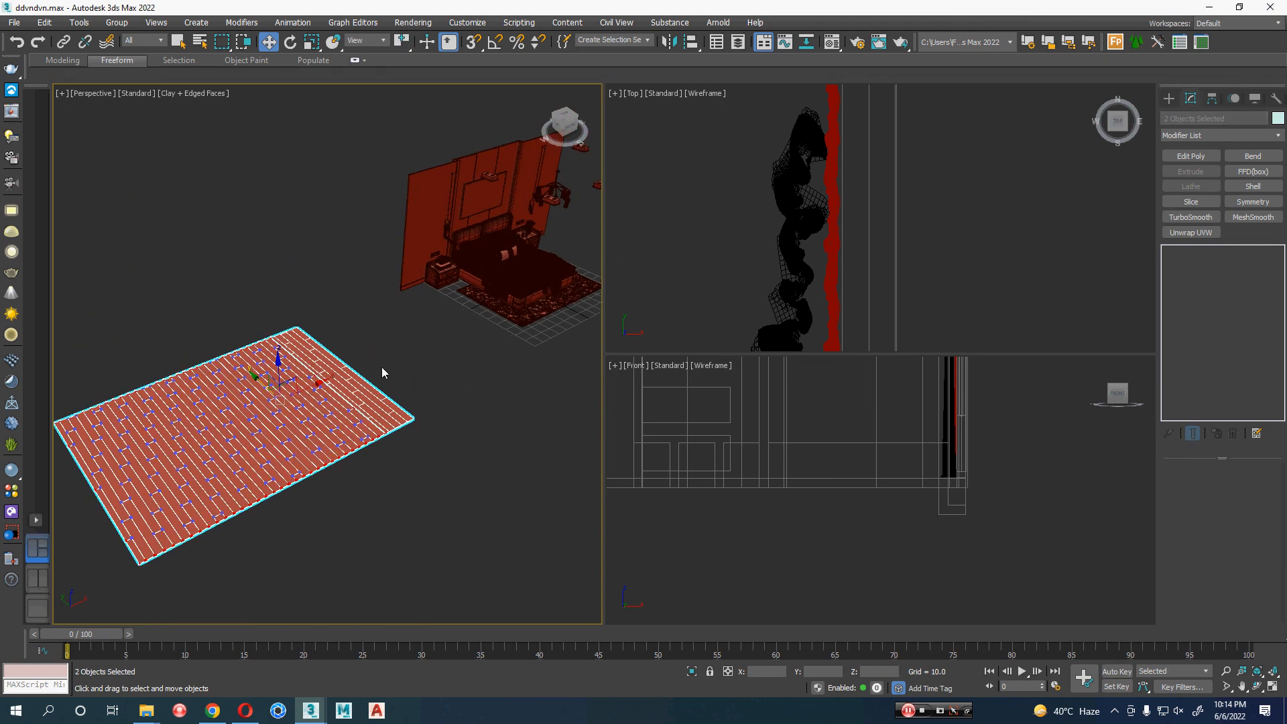
{"action": "left_click", "coordinate": [325, 449]}
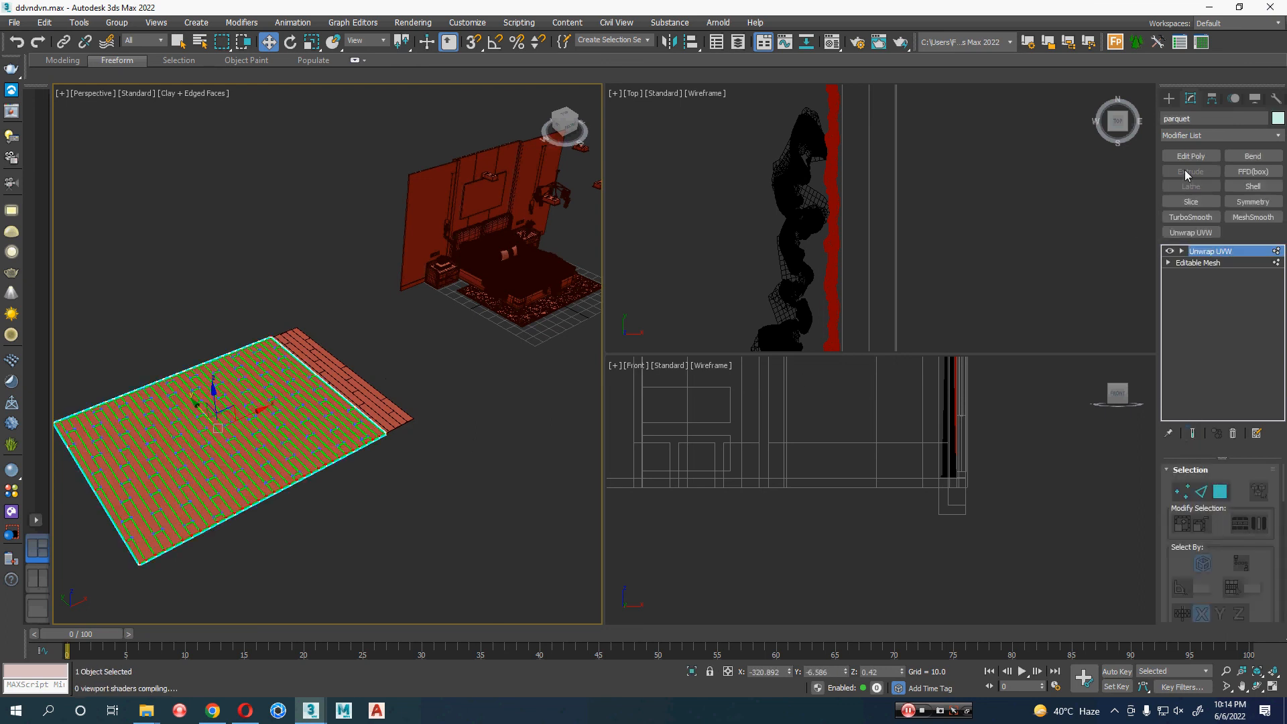
{"action": "key", "text": "1"}
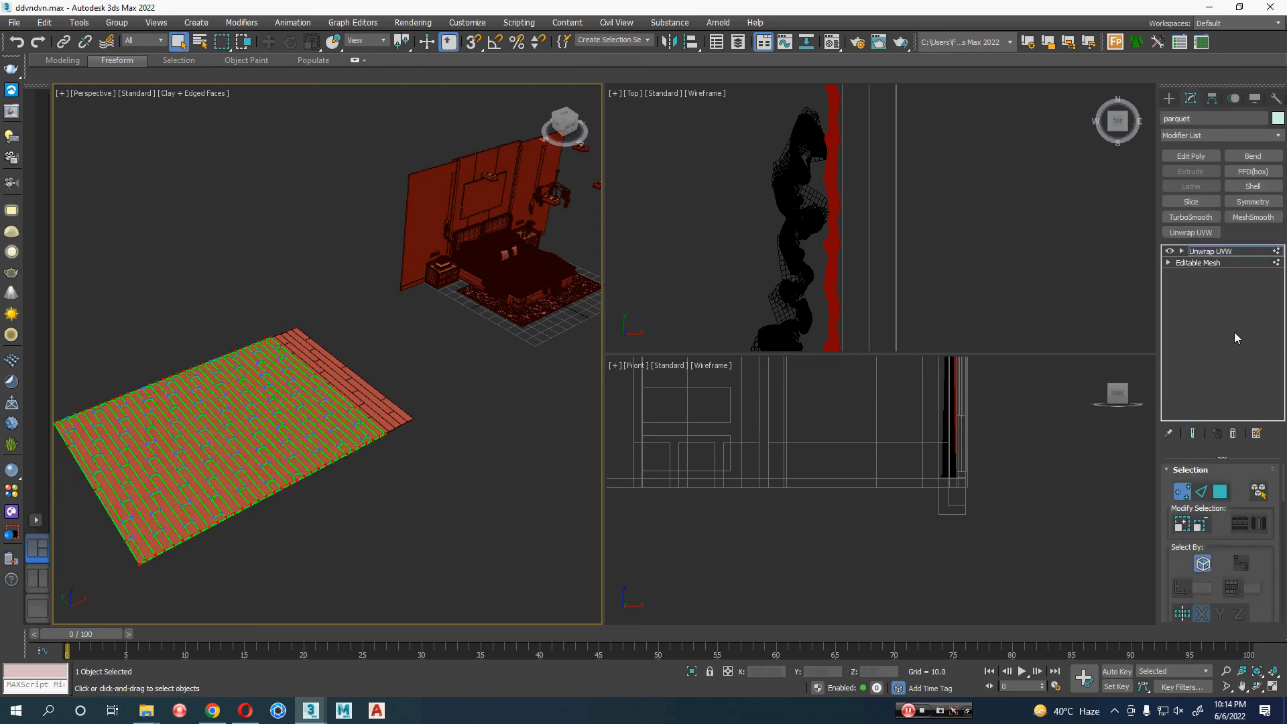
{"action": "left_click", "coordinate": [1234, 434]}
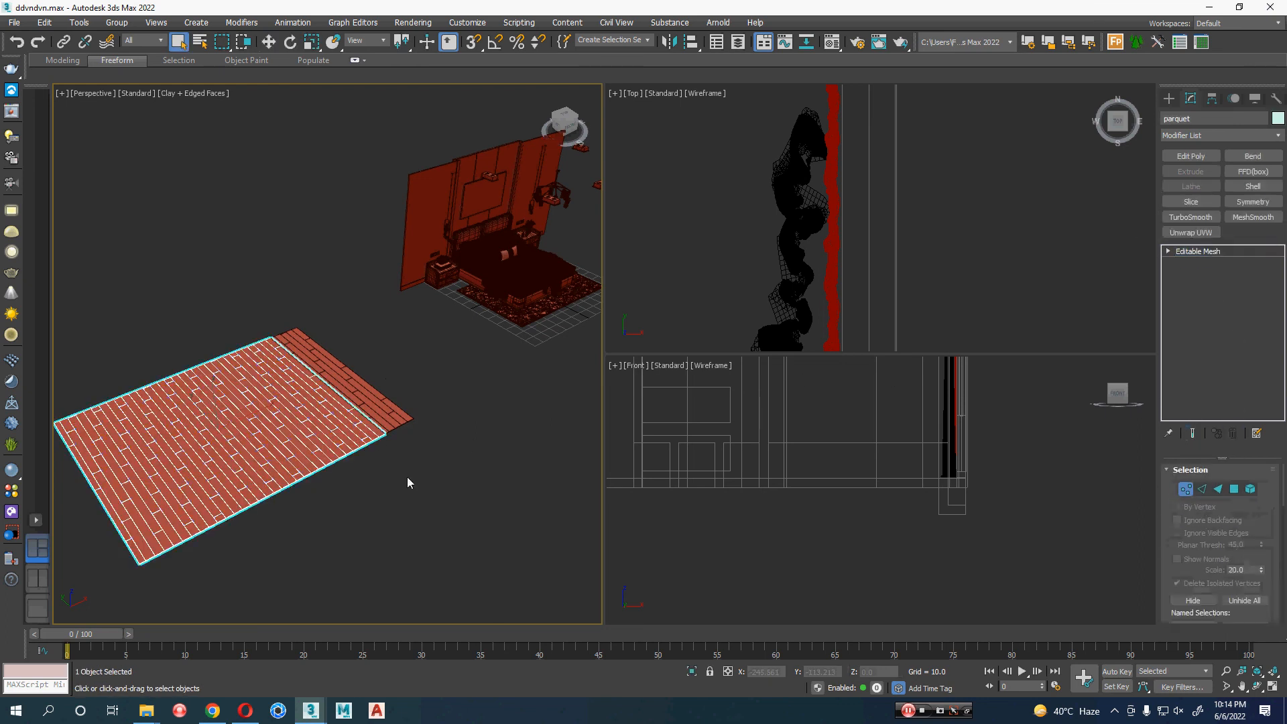
{"action": "left_click", "coordinate": [392, 412]}
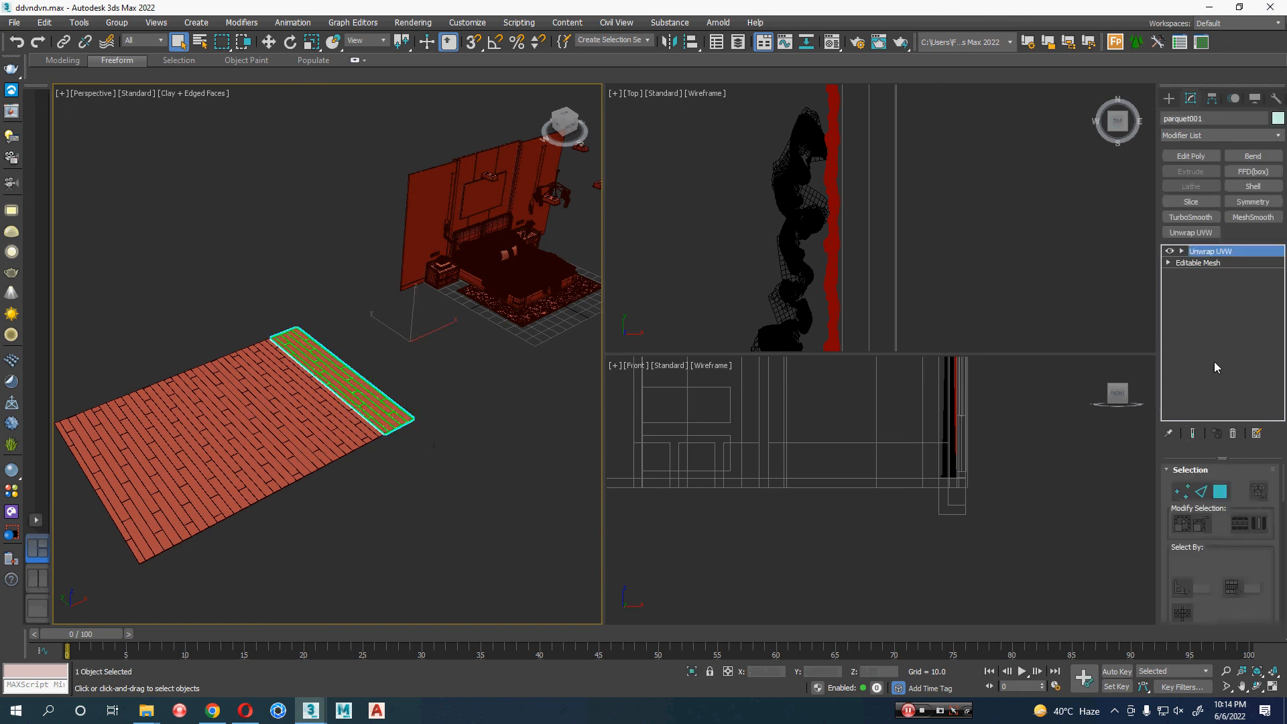
{"action": "left_click", "coordinate": [1233, 434]}
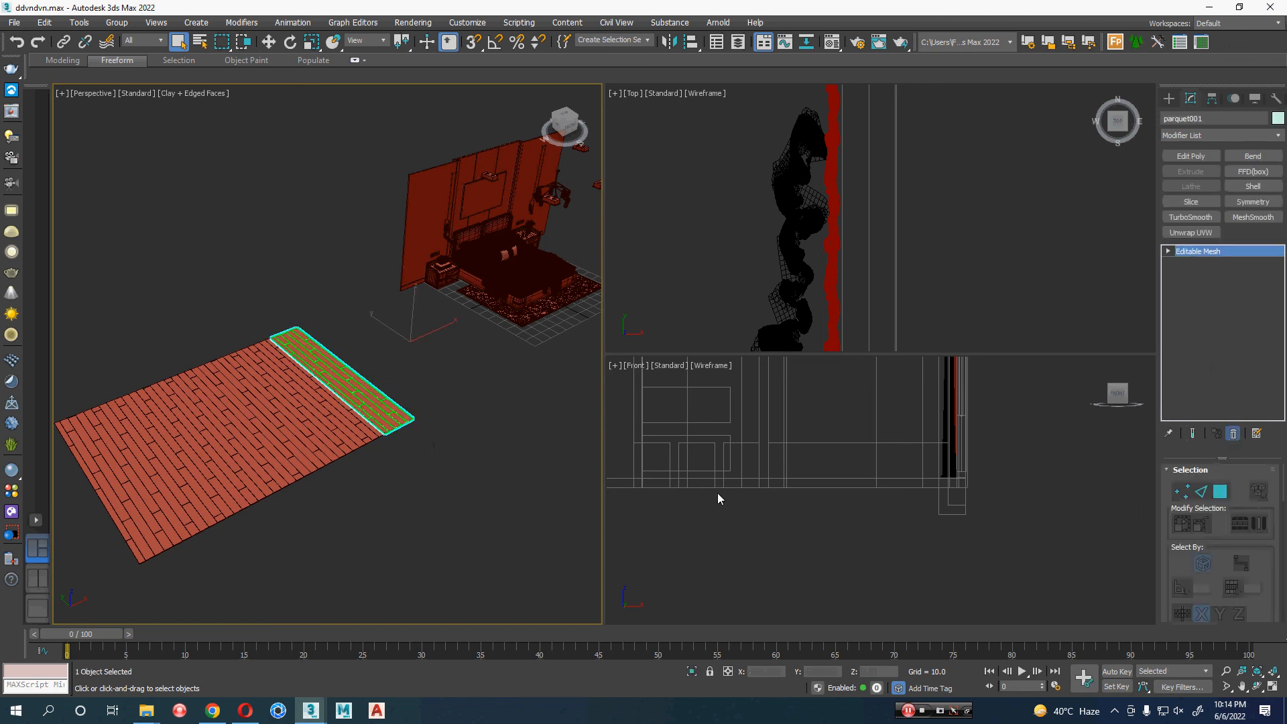
- Select both parquet pieces together and move them from beside the bedroom furniture to the house
{"action": "left_click", "coordinate": [473, 535]}
{"action": "left_click_drag", "start_coordinate": [454, 499], "coordinate": [362, 416]}
{"action": "key", "text": "w"}
{"action": "middle_click_drag", "start_coordinate": [407, 479], "coordinate": [92, 563]}
{"action": "scroll", "coordinate": [372, 529], "scroll_direction": "down", "scroll_amount": 5}
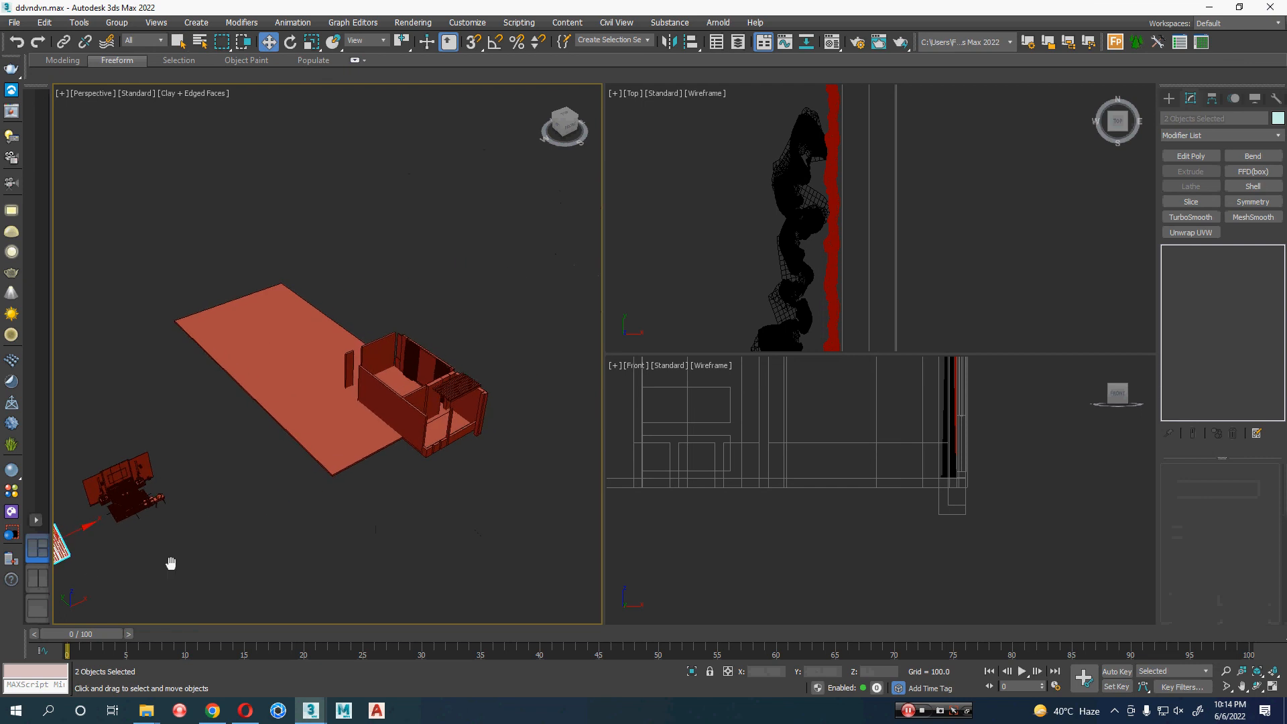
{"action": "middle_click_drag", "start_coordinate": [170, 563], "coordinate": [186, 546]}
{"action": "left_click_drag", "start_coordinate": [181, 540], "coordinate": [476, 385]}
{"action": "middle_click_drag", "start_coordinate": [486, 457], "coordinate": [449, 462]}
- Raise the two parquet pieces to the house's upper-floor level in the Front view
{"action": "scroll", "coordinate": [1095, 535], "scroll_direction": "down", "scroll_amount": 6}
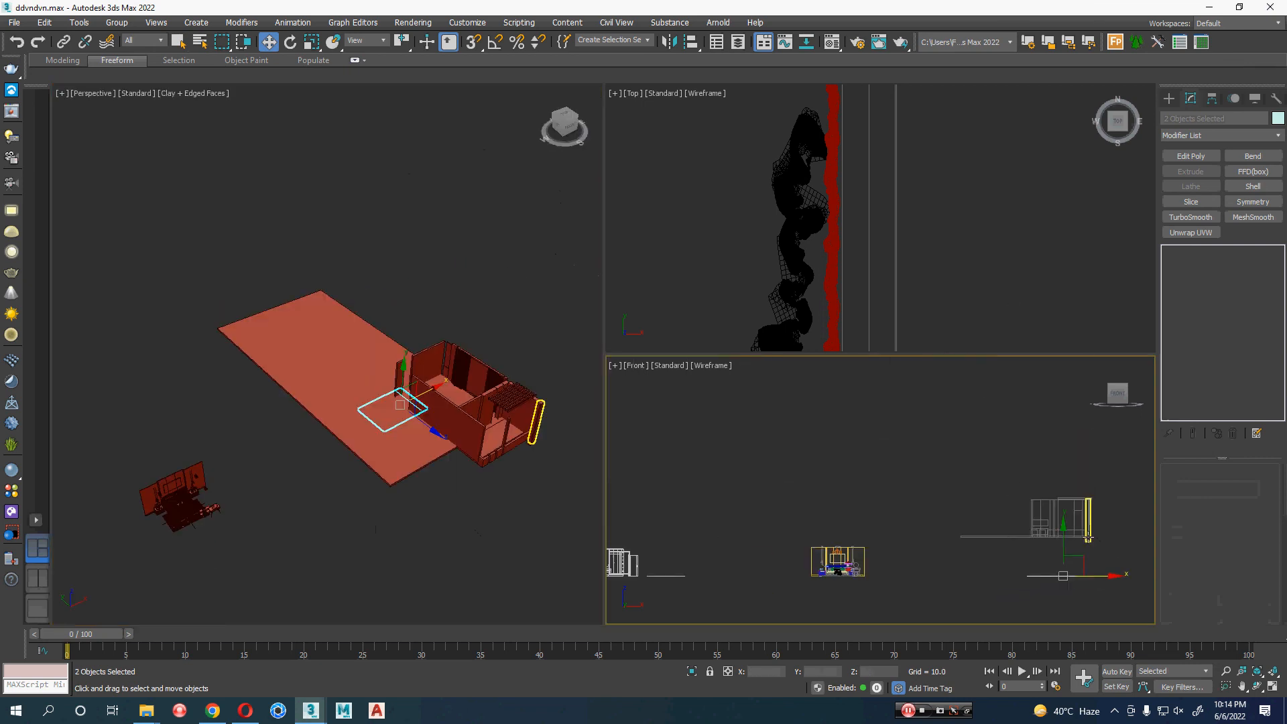
{"action": "scroll", "coordinate": [918, 555], "scroll_direction": "up", "scroll_amount": 2}
{"action": "middle_click_drag", "start_coordinate": [918, 555], "coordinate": [607, 509]}
{"action": "scroll", "coordinate": [694, 533], "scroll_direction": "up", "scroll_amount": 1}
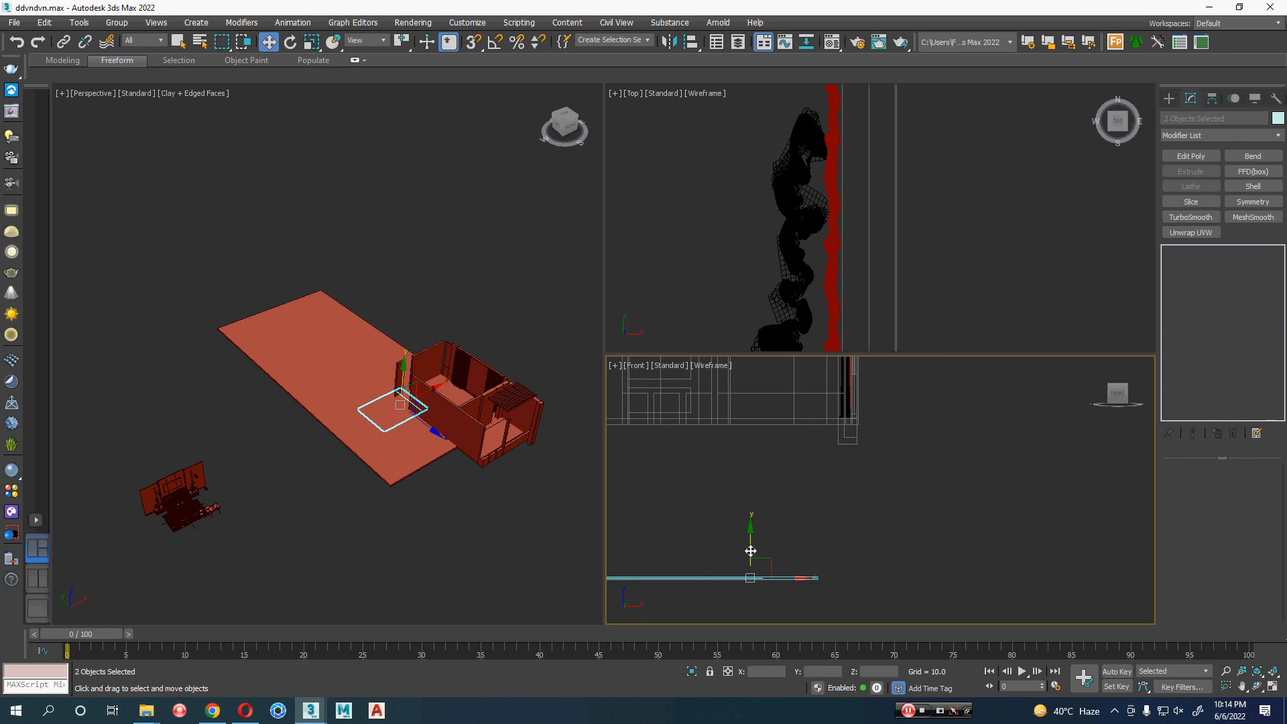
{"action": "left_click_drag", "start_coordinate": [750, 551], "coordinate": [838, 399]}
{"action": "middle_click_drag", "start_coordinate": [778, 373], "coordinate": [788, 451]}
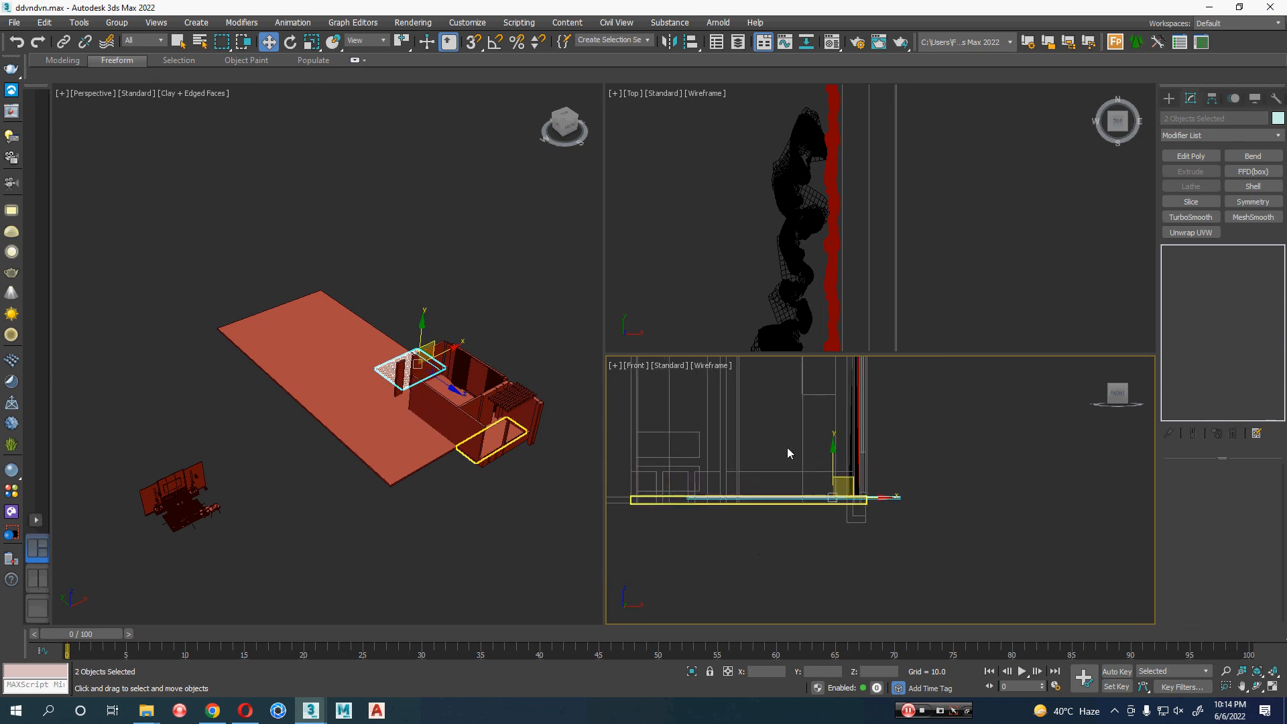
- Shift the parquet pieces in the Top view into the curtained room, between its side walls
{"action": "middle_click_drag", "start_coordinate": [667, 208], "coordinate": [711, 208]}
{"action": "scroll", "coordinate": [710, 207], "scroll_direction": "down", "scroll_amount": 3}
{"action": "middle_click_drag", "start_coordinate": [716, 254], "coordinate": [716, 227]}
{"action": "scroll", "coordinate": [716, 225], "scroll_direction": "down", "scroll_amount": 2}
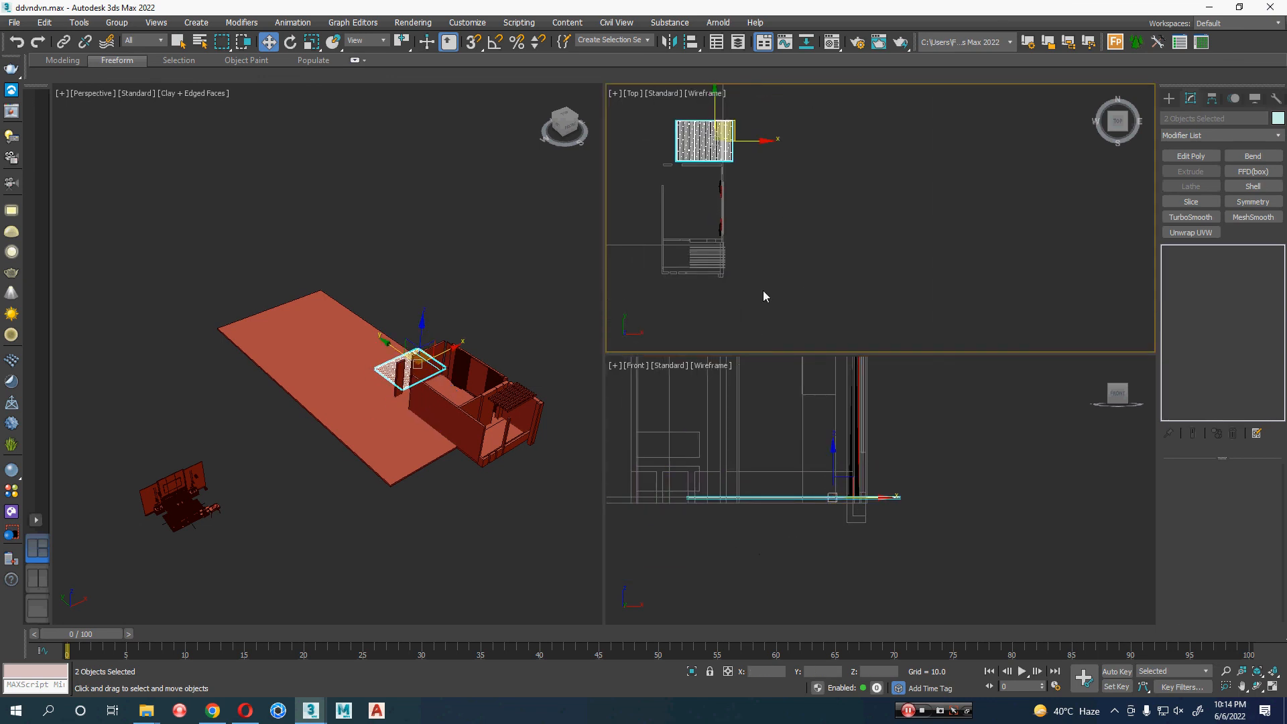
{"action": "left_click_drag", "start_coordinate": [720, 134], "coordinate": [734, 201]}
{"action": "key", "text": "ctrl+z"}
{"action": "left_click_drag", "start_coordinate": [732, 124], "coordinate": [718, 185]}
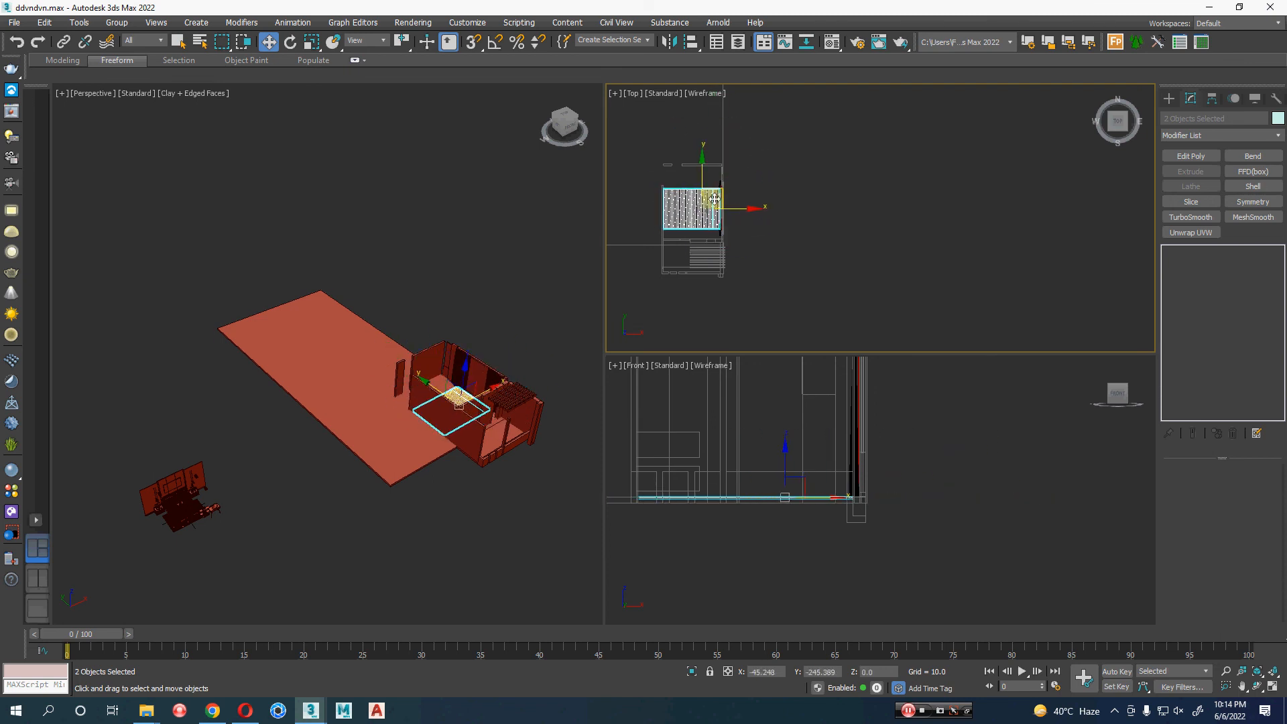
- Rotate the parquet pieces 90 degrees with angle snap so their long side follows the room's length
{"action": "scroll", "coordinate": [718, 184], "scroll_direction": "up", "scroll_amount": 4}
{"action": "key", "text": "e"}
{"action": "key", "text": "a"}
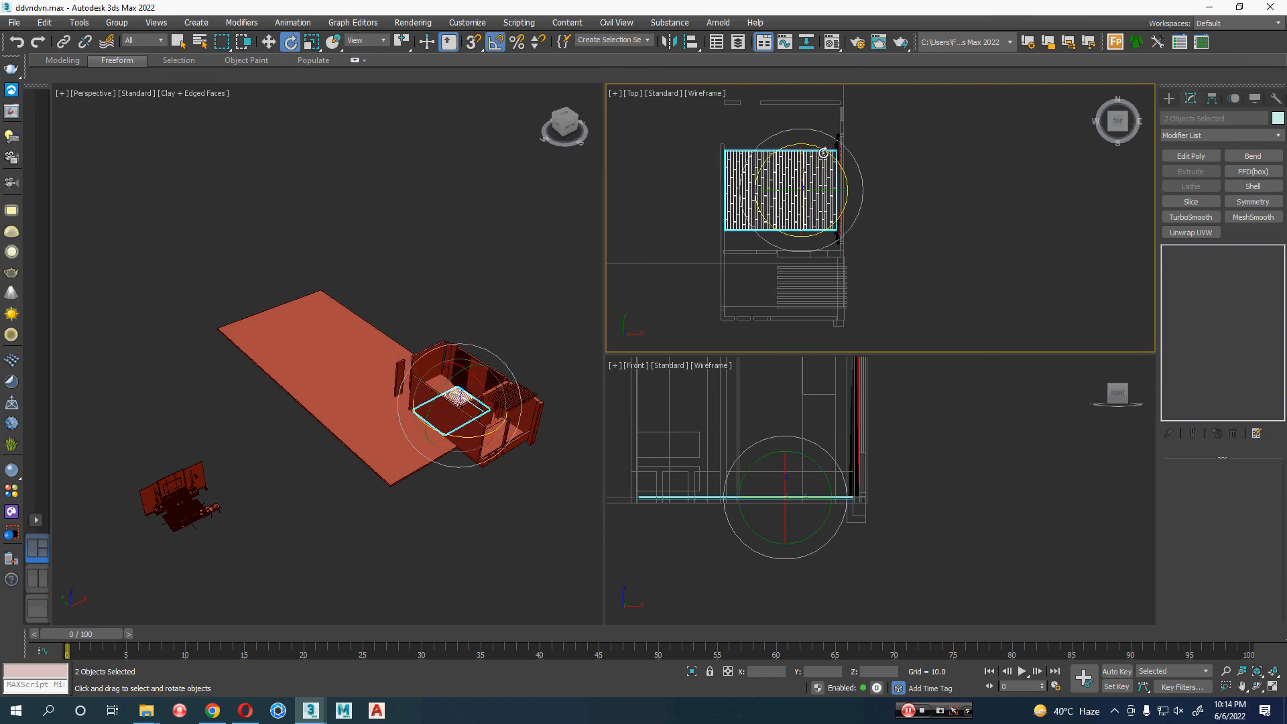
{"action": "left_click_drag", "start_coordinate": [827, 176], "coordinate": [796, 211]}
{"action": "scroll", "coordinate": [864, 191], "scroll_direction": "up", "scroll_amount": 2}
{"action": "key", "text": "w"}
{"action": "middle_click_drag", "start_coordinate": [796, 210], "coordinate": [798, 218]}
- Group the two parquet pieces into a single object
{"action": "left_click", "coordinate": [116, 22]}
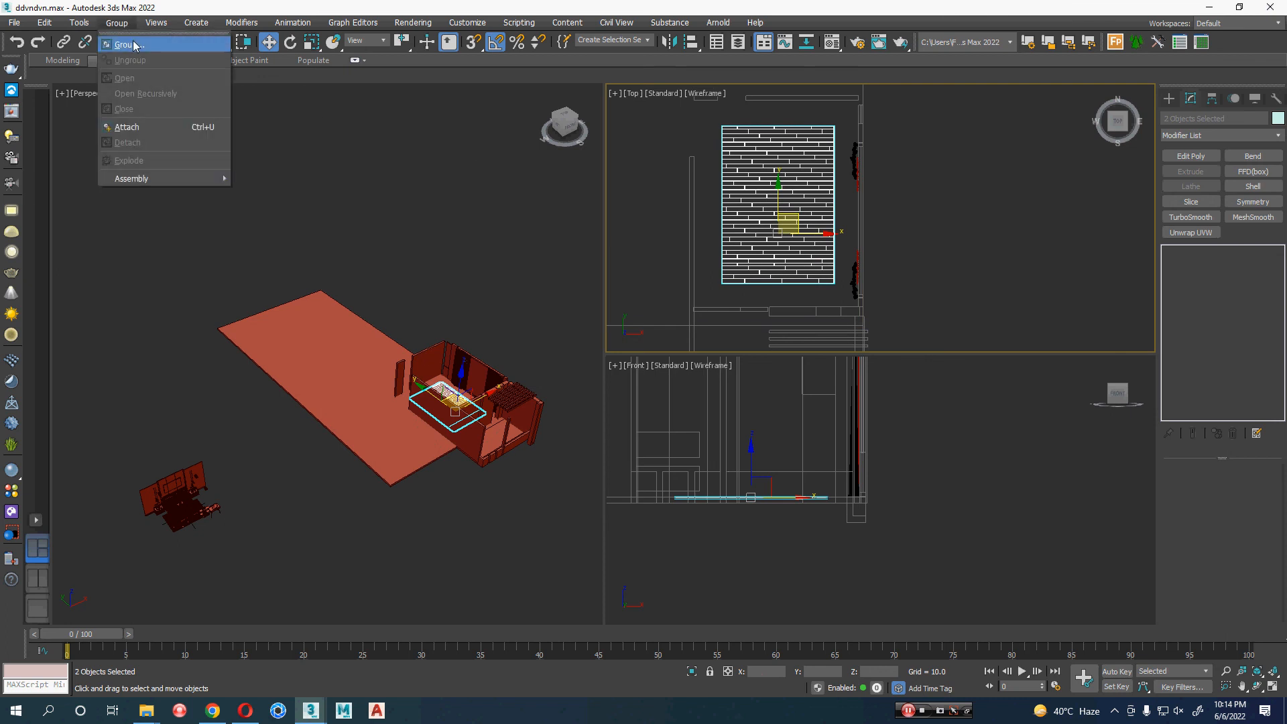
{"action": "left_click", "coordinate": [127, 37]}
{"action": "left_click", "coordinate": [649, 379]}
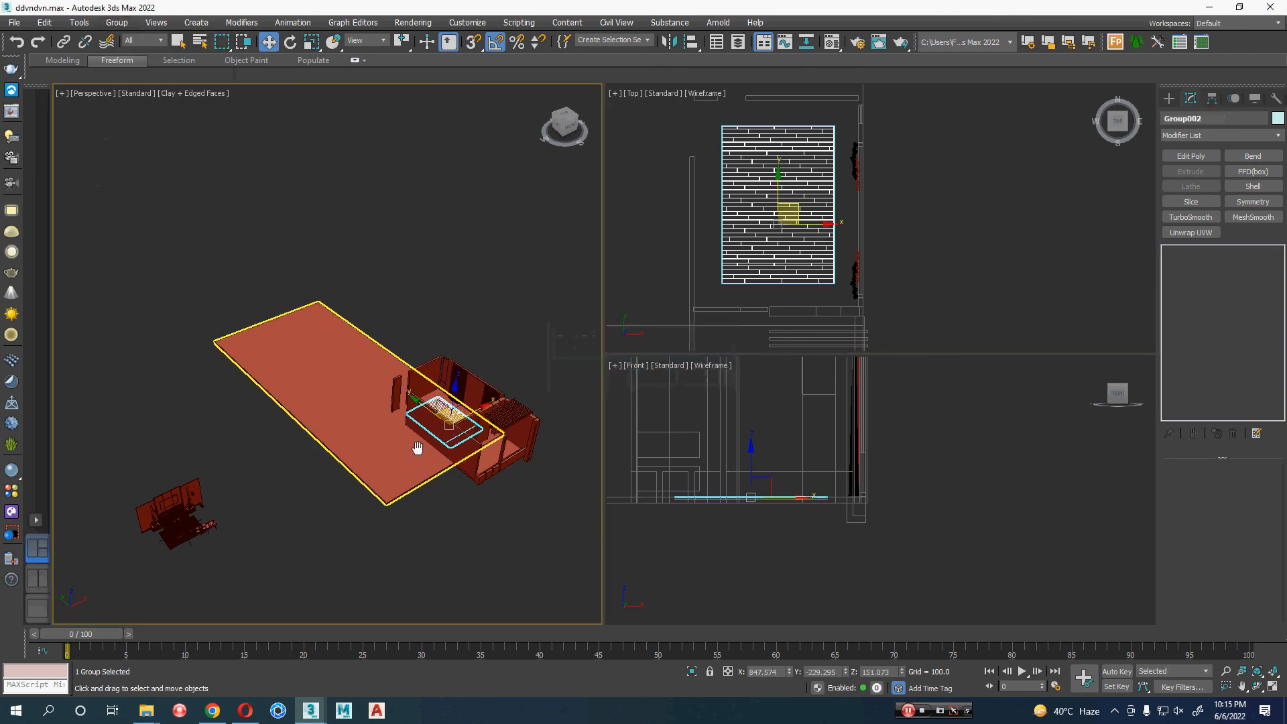
- Raise the parquet group slightly above the room's slab, to a Z position of about 152.2
{"action": "key", "text": "z"}
{"action": "middle_click_drag", "start_coordinate": [431, 503], "coordinate": [429, 463], "text": "alt"}
{"action": "middle_click", "coordinate": [798, 555]}
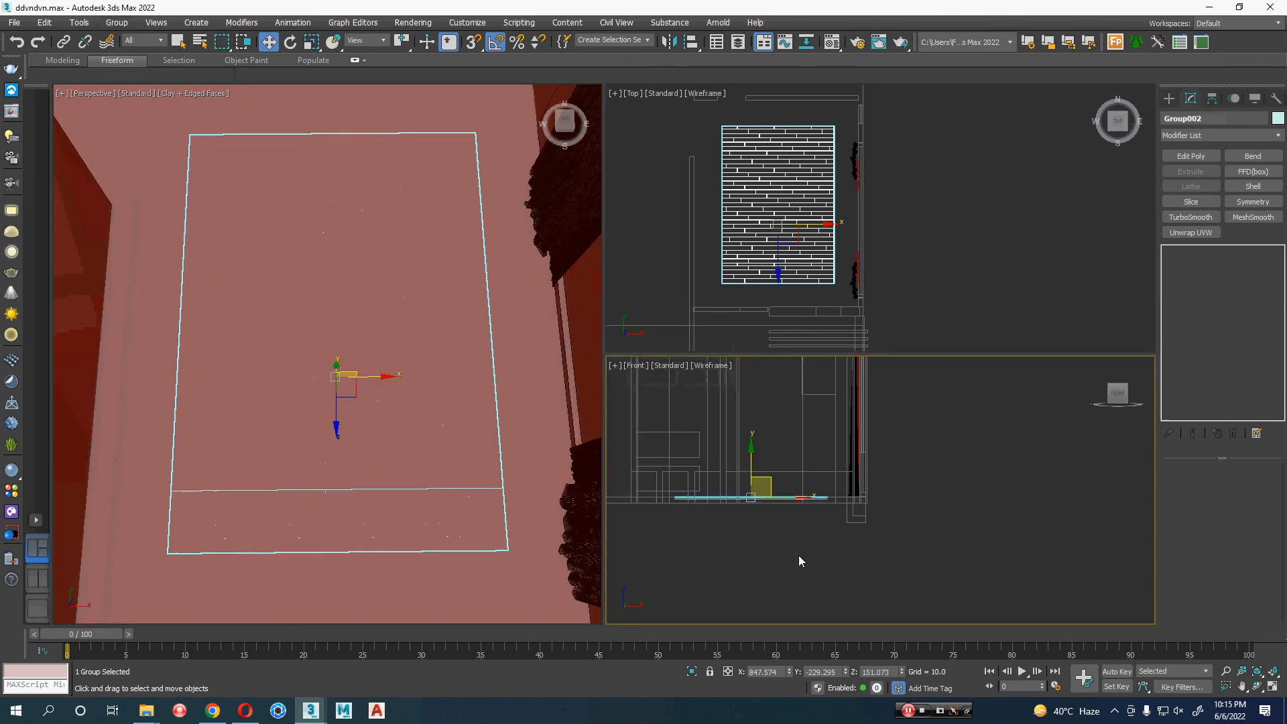
{"action": "key", "text": "z"}
{"action": "middle_click_drag", "start_coordinate": [935, 523], "coordinate": [950, 606]}
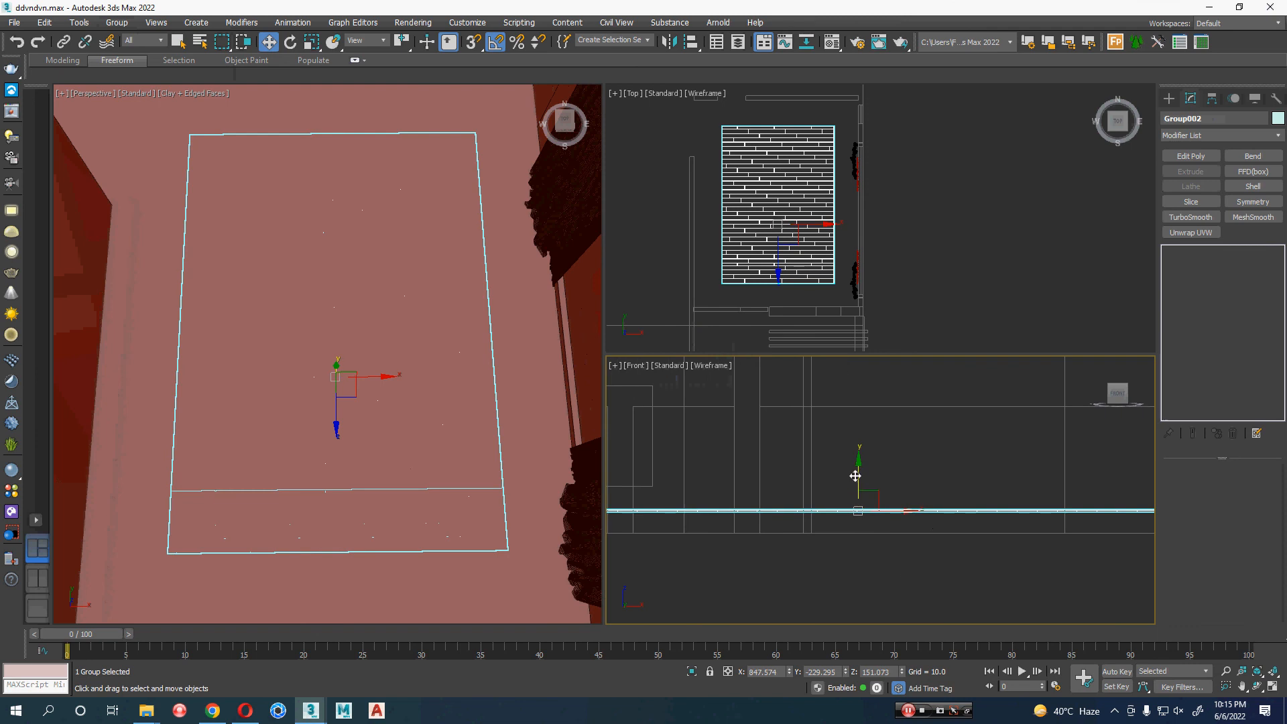
{"action": "left_click_drag", "start_coordinate": [856, 474], "coordinate": [862, 469]}
{"action": "scroll", "coordinate": [872, 304], "scroll_direction": "down", "scroll_amount": 2}
{"action": "scroll", "coordinate": [898, 281], "scroll_direction": "up", "scroll_amount": 2}
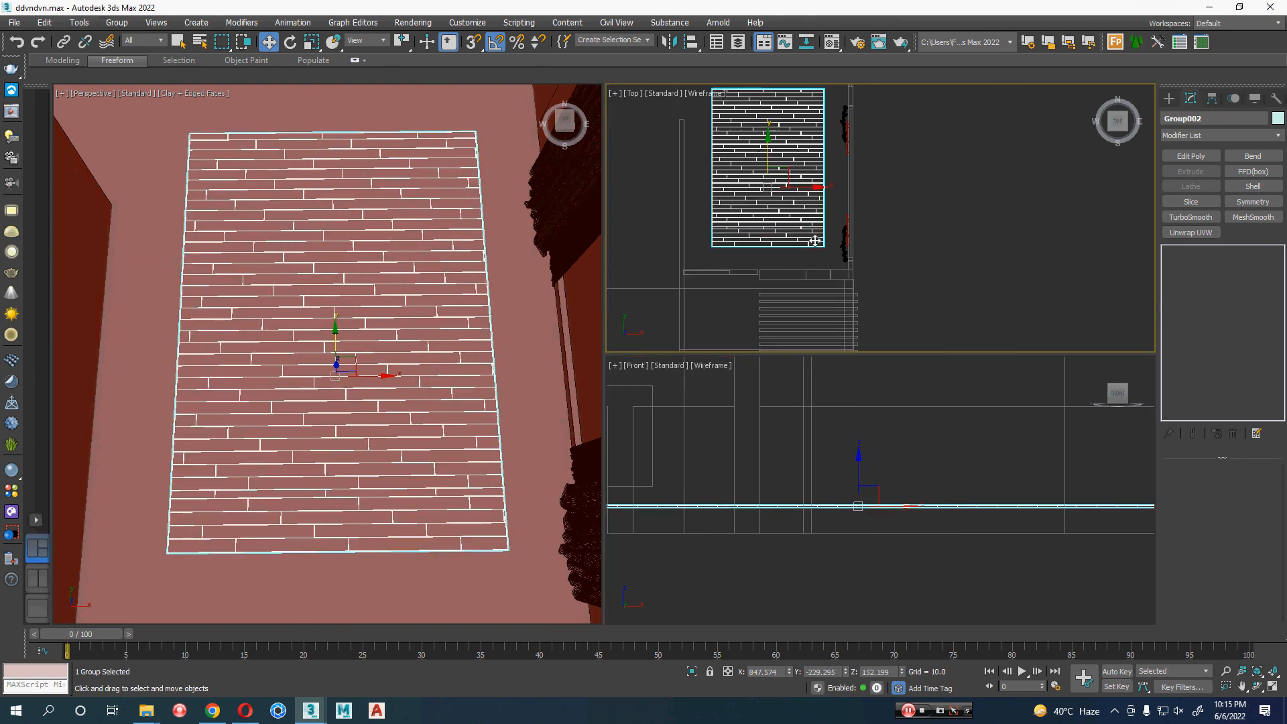
- Enlarge the Top view and scale the parquet group up uniformly to match the room's width
{"action": "middle_click_drag", "start_coordinate": [900, 280], "coordinate": [961, 319]}
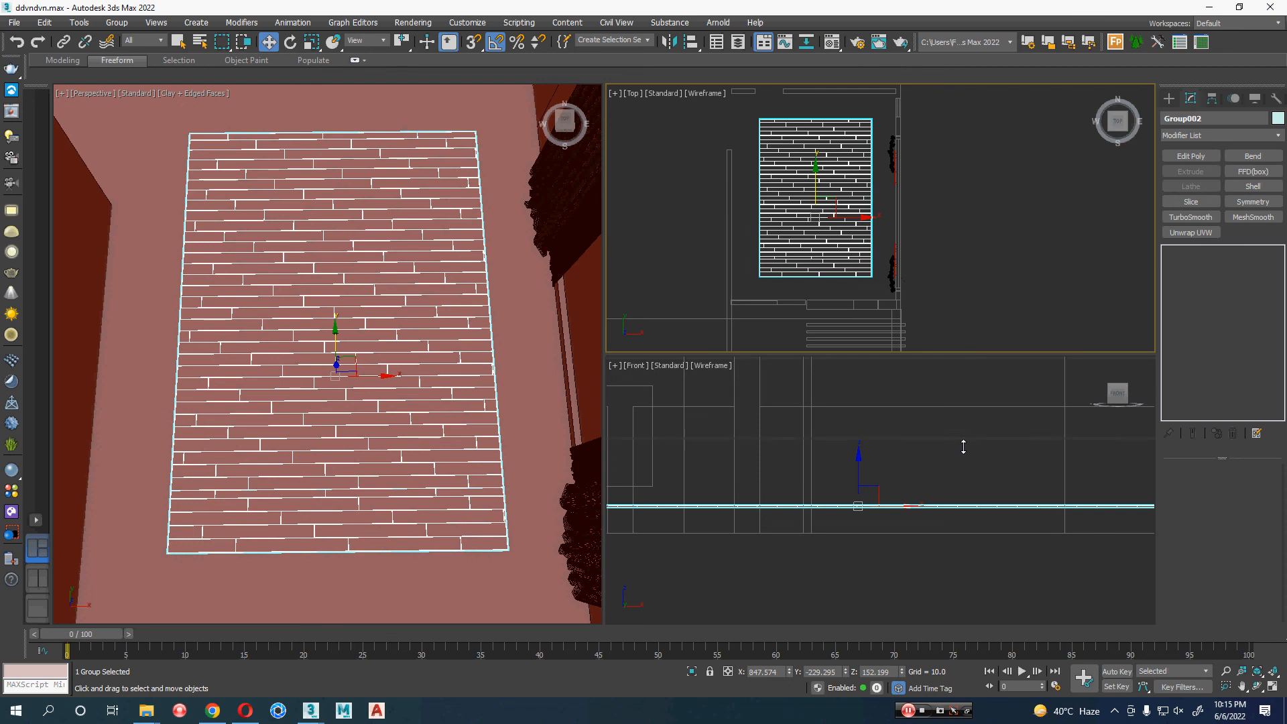
{"action": "left_click_drag", "start_coordinate": [963, 446], "coordinate": [963, 453]}
{"action": "middle_click_drag", "start_coordinate": [955, 287], "coordinate": [970, 311]}
{"action": "scroll", "coordinate": [818, 301], "scroll_direction": "up", "scroll_amount": 2}
{"action": "middle_click_drag", "start_coordinate": [839, 311], "coordinate": [855, 327]}
{"action": "key", "text": "r"}
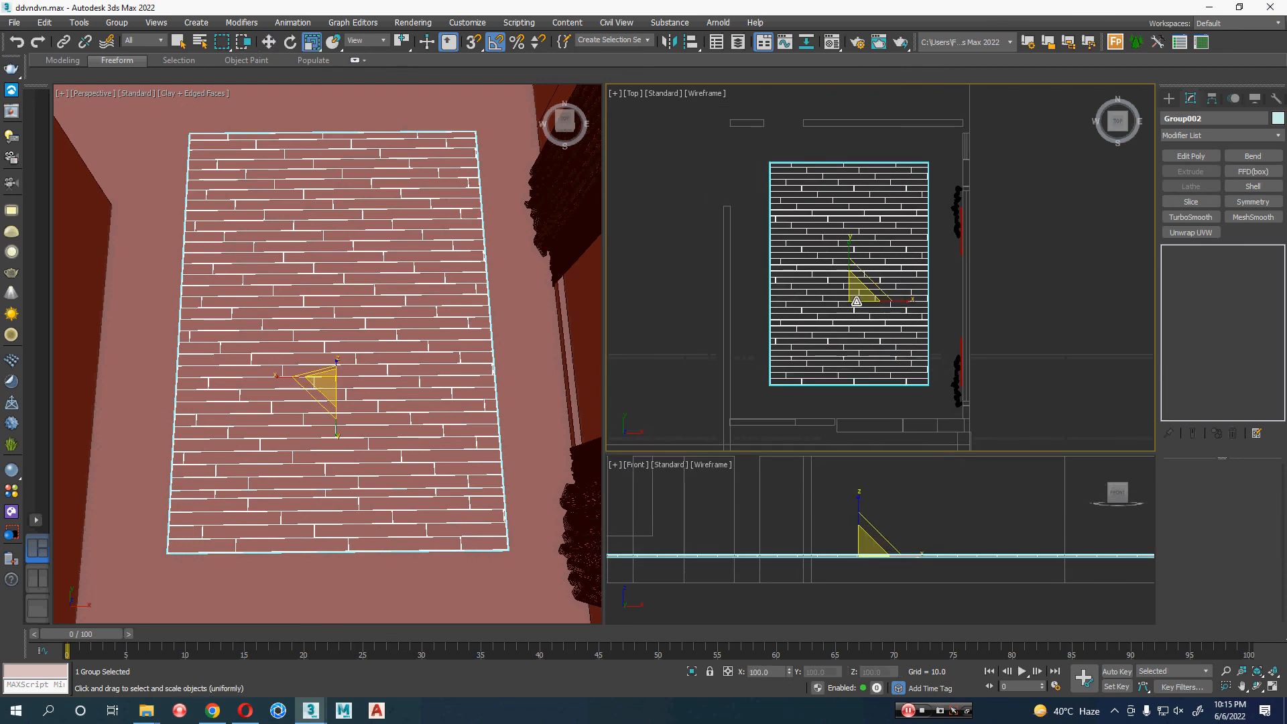
{"action": "left_click_drag", "start_coordinate": [856, 301], "coordinate": [878, 263]}
- Reposition the enlarged parquet group so it covers the room from wall to wall, and deselect it
{"action": "key", "text": "w"}
{"action": "middle_click_drag", "start_coordinate": [884, 291], "coordinate": [895, 334]}
{"action": "left_click_drag", "start_coordinate": [877, 326], "coordinate": [878, 316]}
{"action": "middle_click_drag", "start_coordinate": [902, 315], "coordinate": [906, 255]}
{"action": "scroll", "coordinate": [868, 286], "scroll_direction": "up", "scroll_amount": 2}
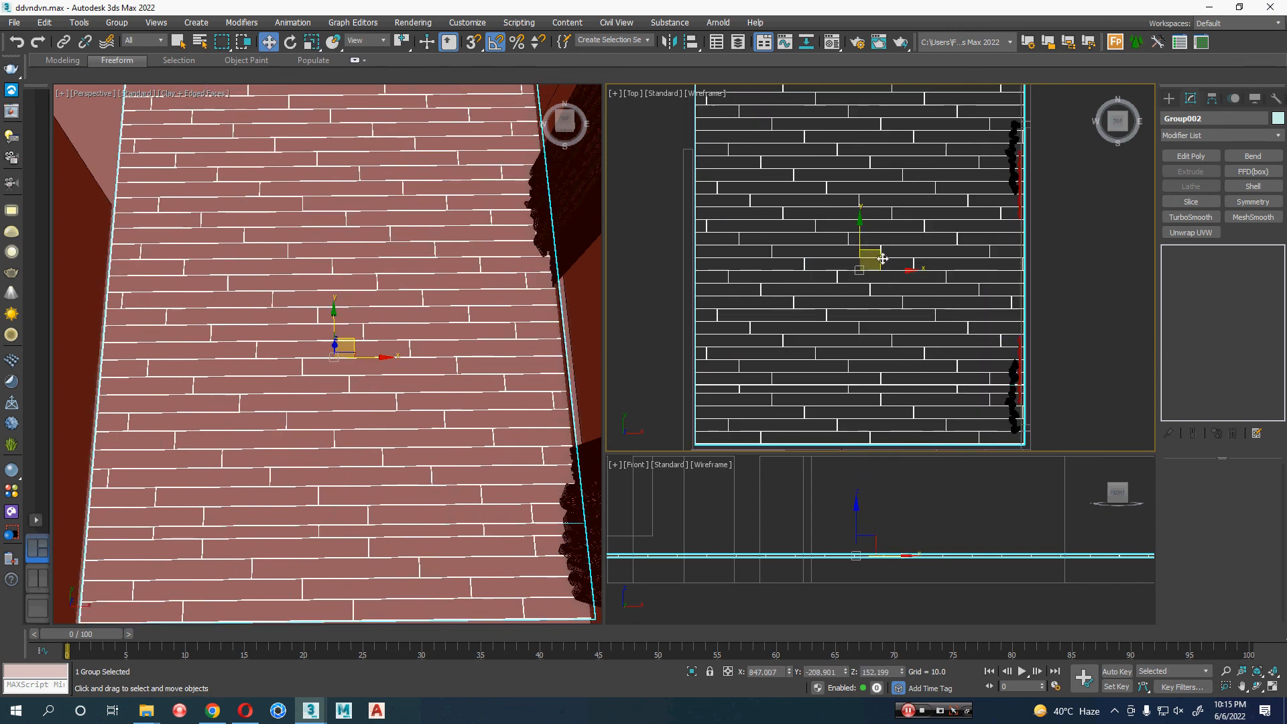
{"action": "left_click_drag", "start_coordinate": [883, 258], "coordinate": [881, 262]}
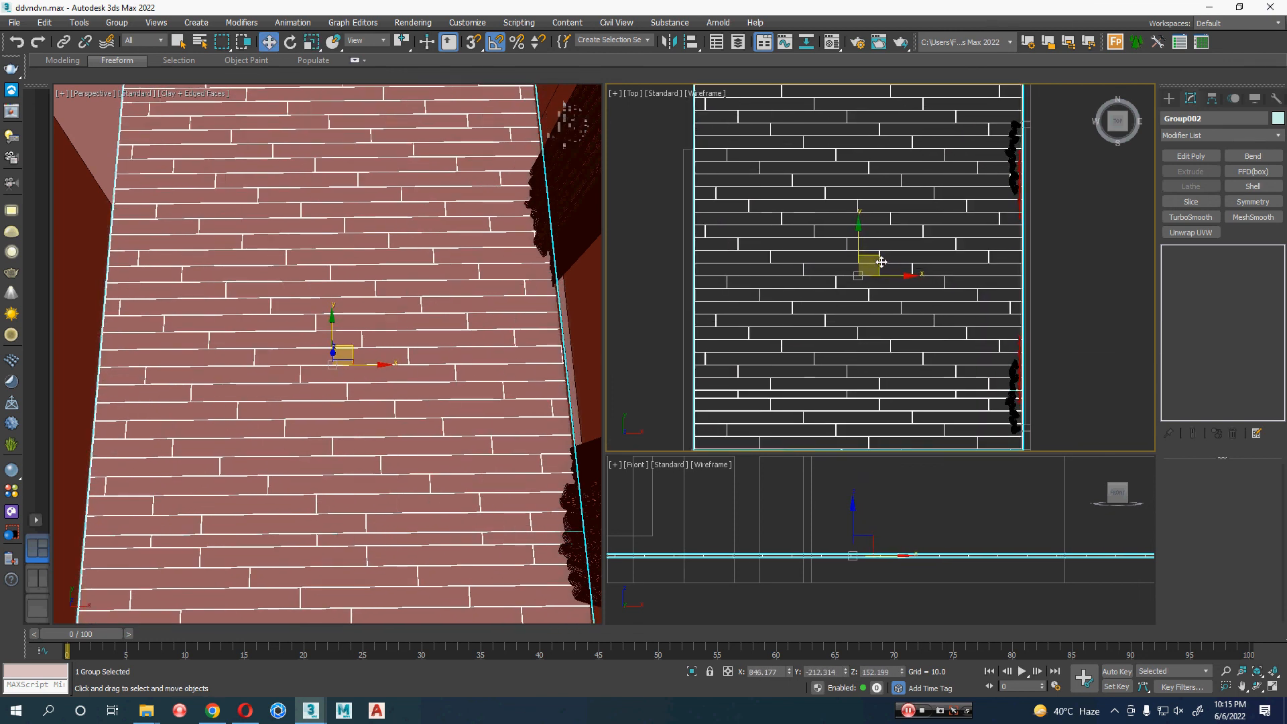
{"action": "scroll", "coordinate": [884, 295], "scroll_direction": "down", "scroll_amount": 3}
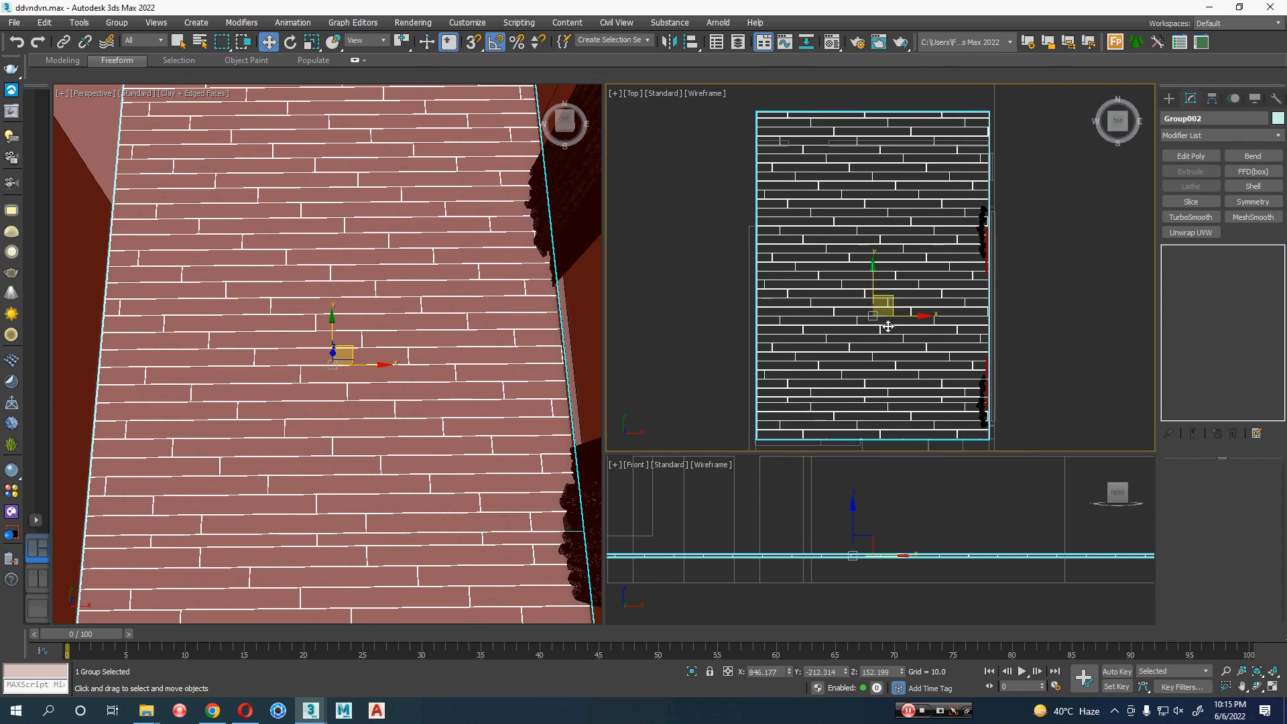
{"action": "scroll", "coordinate": [455, 329], "scroll_direction": "down", "scroll_amount": 3}
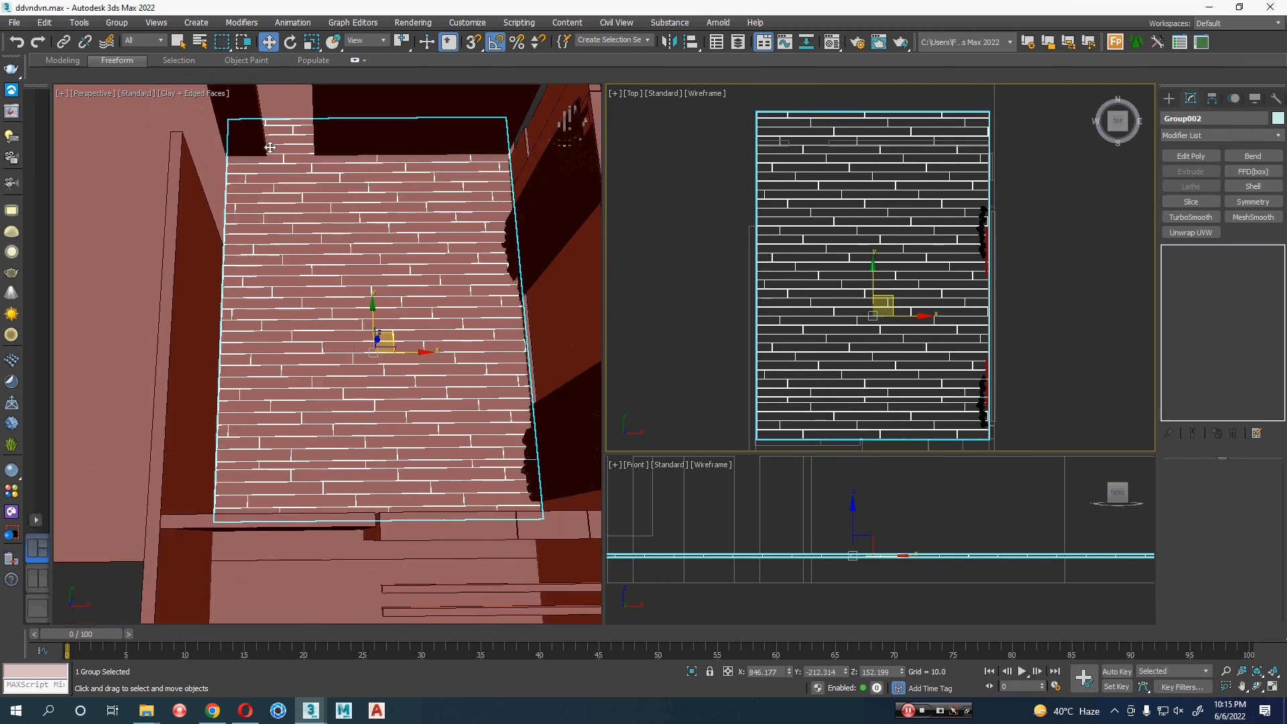
{"action": "scroll", "coordinate": [267, 203], "scroll_direction": "down", "scroll_amount": 5}
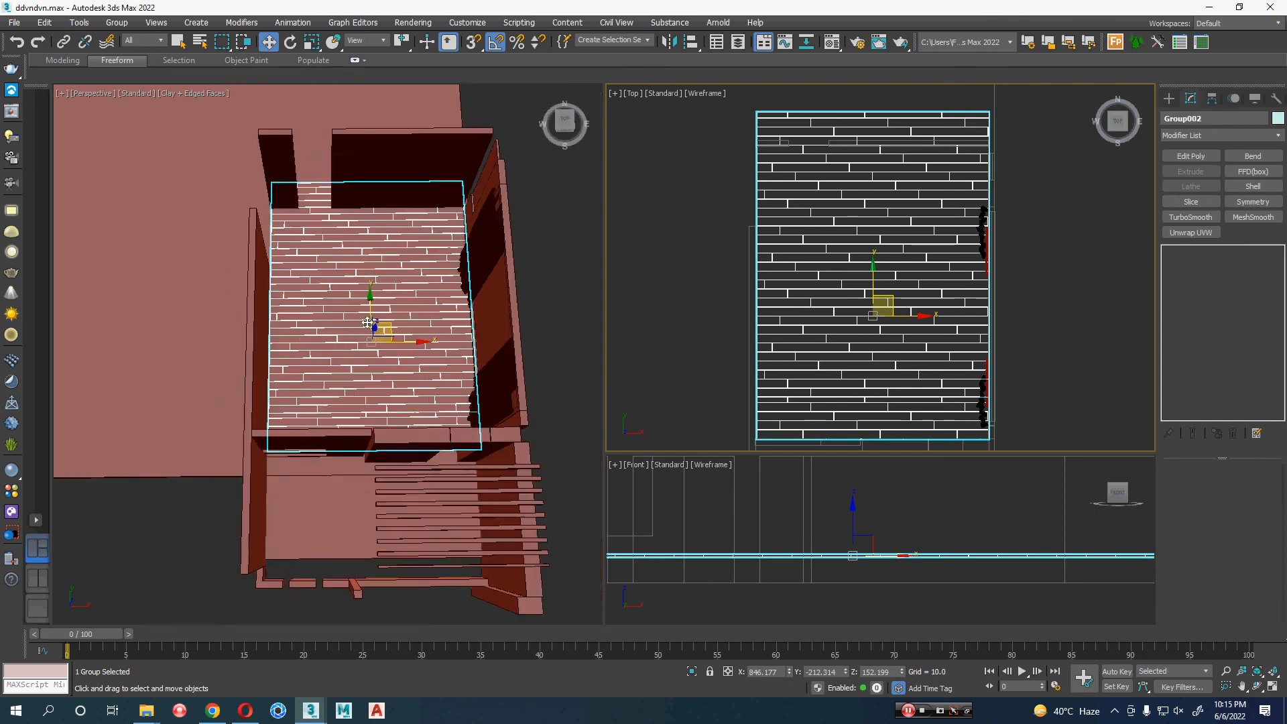
{"action": "key", "text": "ctrl+d"}
{"action": "scroll", "coordinate": [396, 330], "scroll_direction": "up", "scroll_amount": 8}
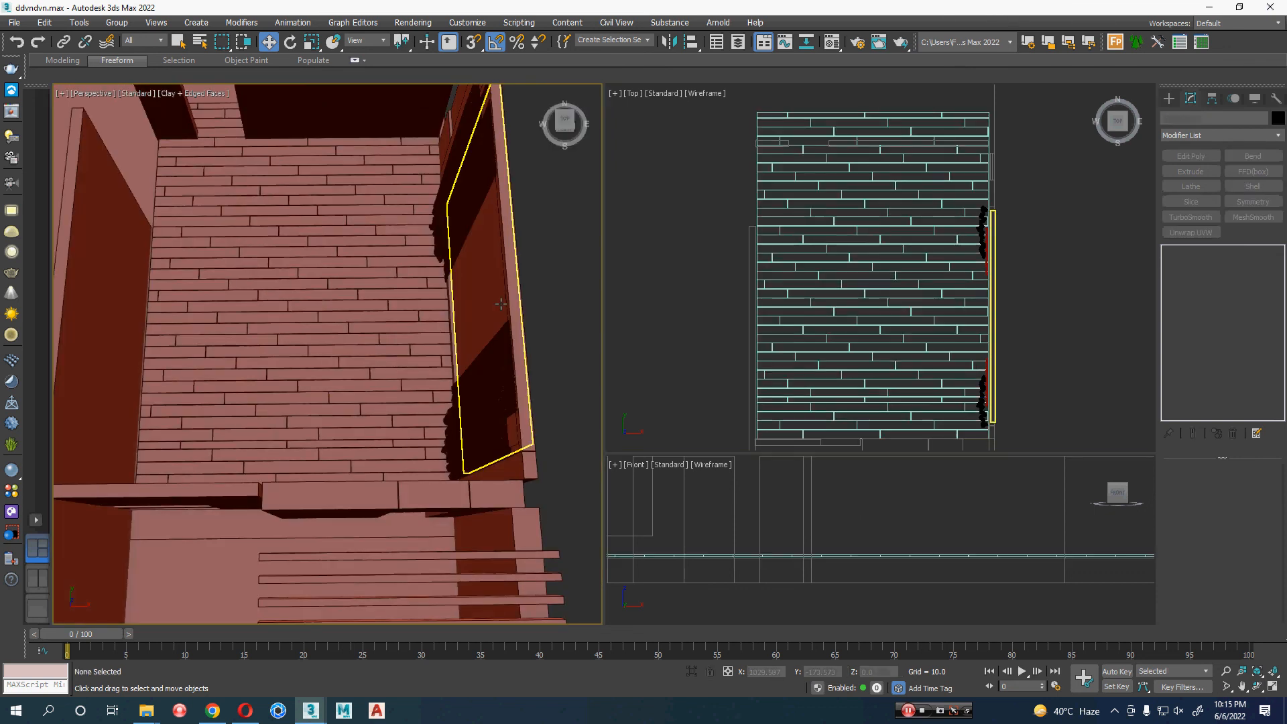
- Lower the parquet group to a Z position of 151.877, close to the slab, and deselect it
{"action": "left_click", "coordinate": [839, 378]}
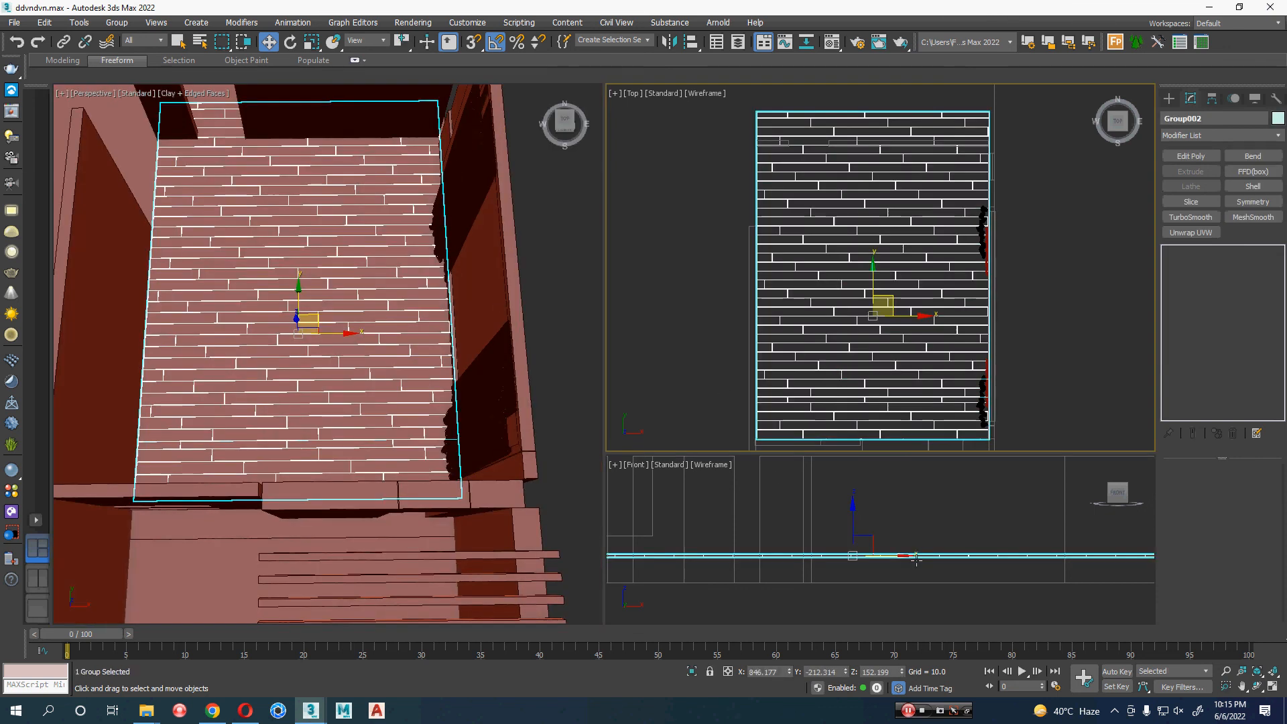
{"action": "middle_click_drag", "start_coordinate": [915, 558], "coordinate": [912, 490]}
{"action": "scroll", "coordinate": [927, 531], "scroll_direction": "up", "scroll_amount": 3}
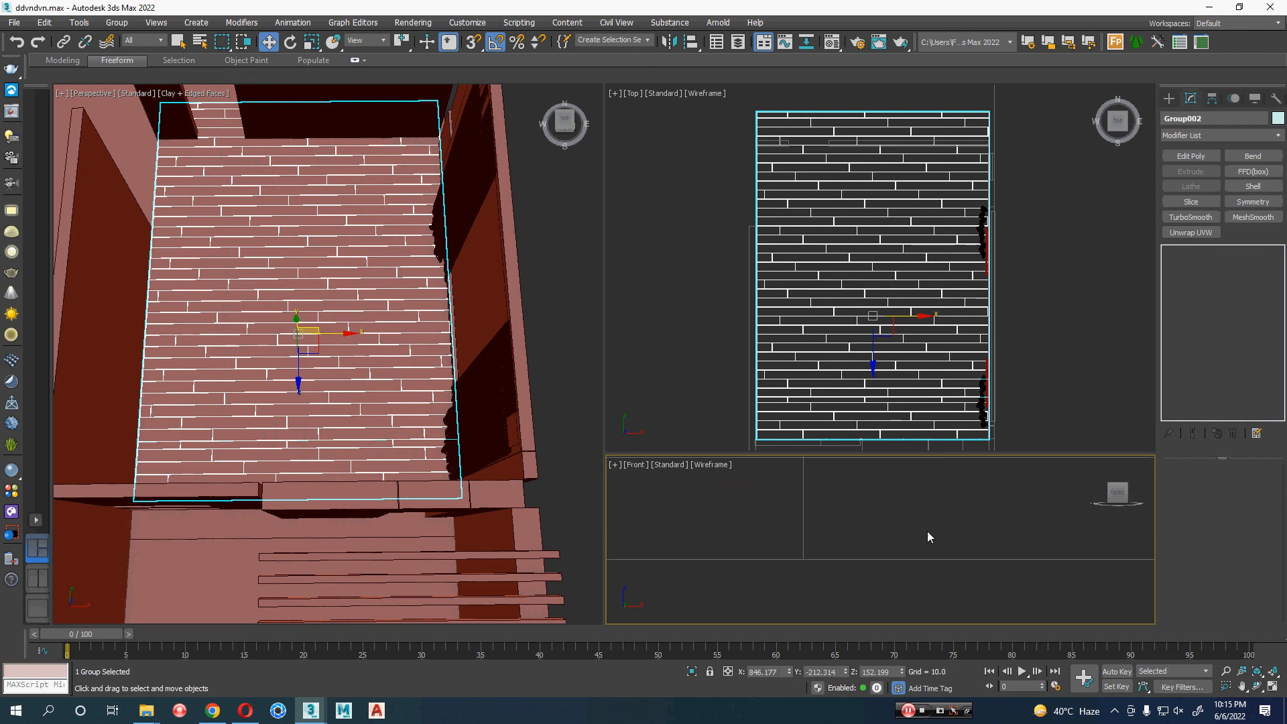
{"action": "middle_click_drag", "start_coordinate": [927, 534], "coordinate": [830, 573]}
{"action": "scroll", "coordinate": [830, 574], "scroll_direction": "up", "scroll_amount": 1}
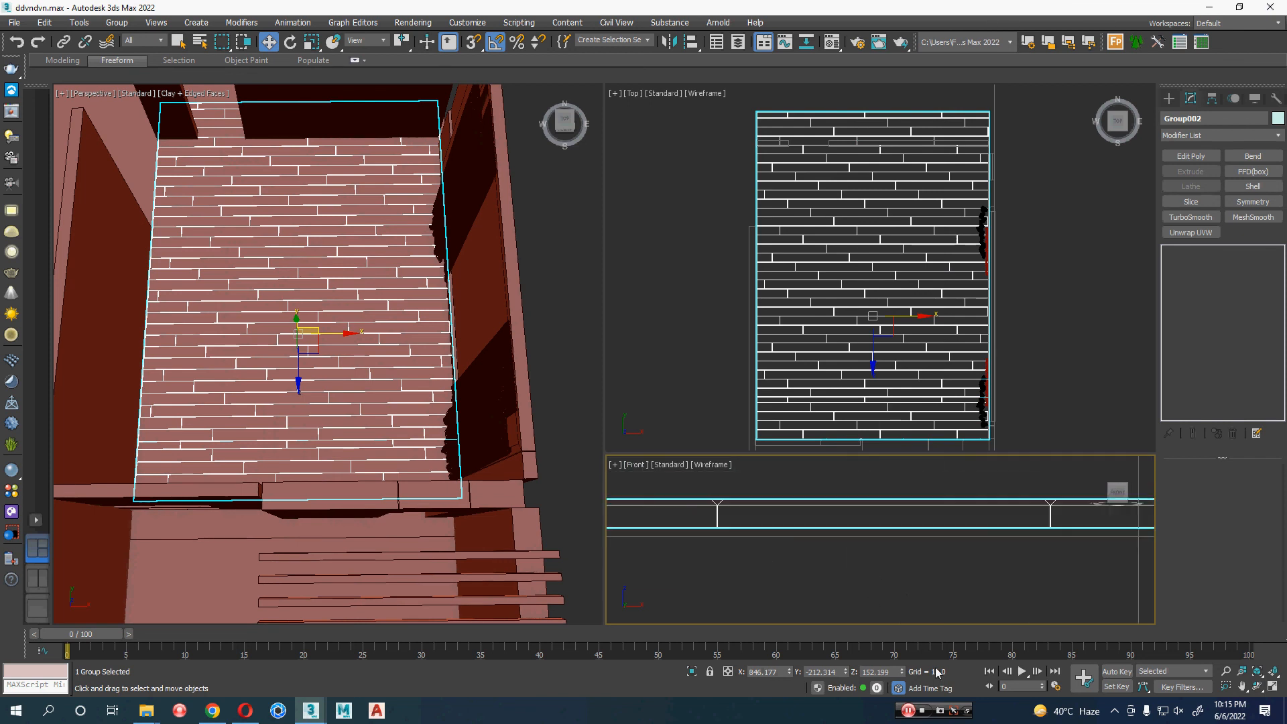
{"action": "left_click_drag", "start_coordinate": [903, 672], "coordinate": [902, 672]}
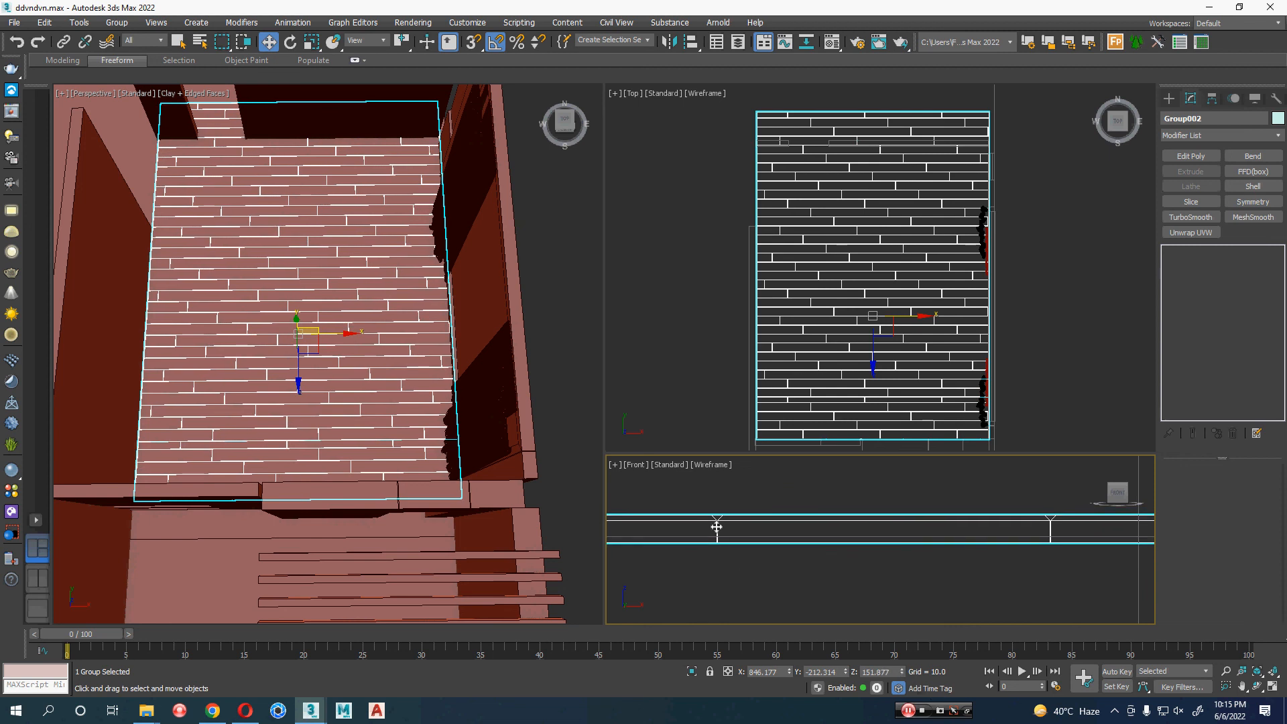
{"action": "left_click", "coordinate": [673, 421]}
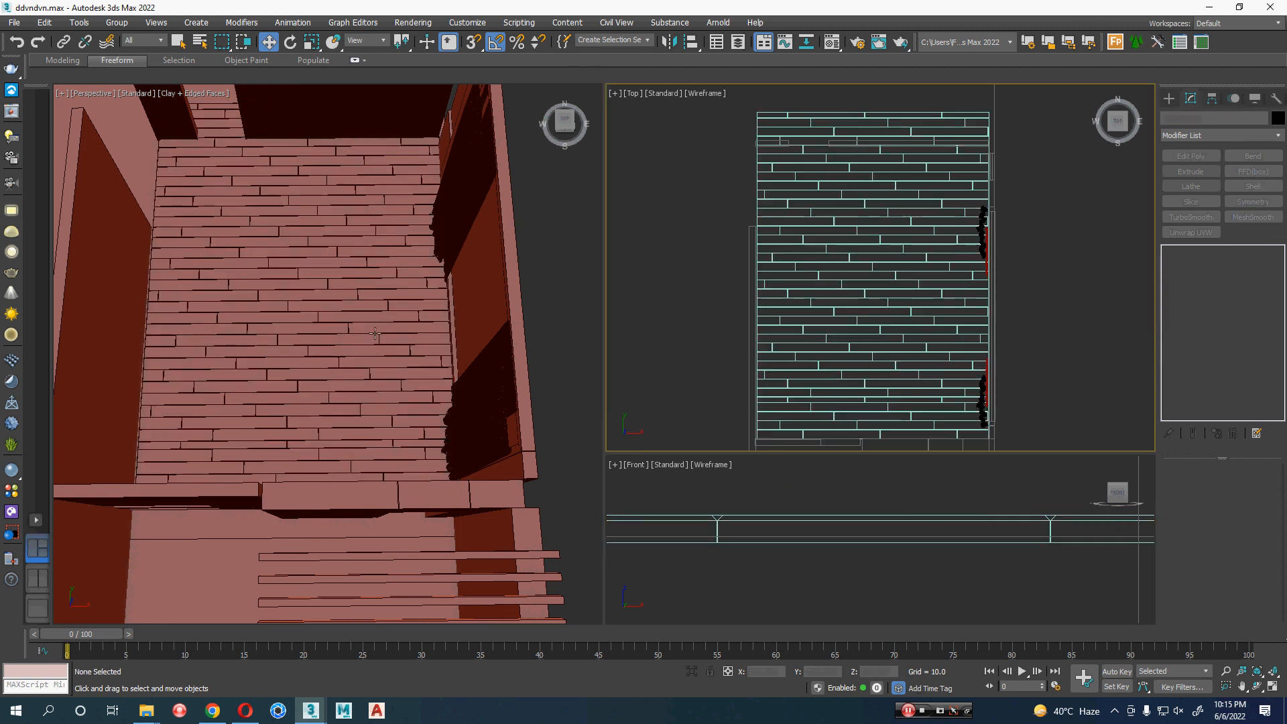
- Examine the plank floor's fit against the room's walls and openings from several angles
{"action": "scroll", "coordinate": [368, 387], "scroll_direction": "down", "scroll_amount": 3}
{"action": "middle_click_drag", "start_coordinate": [376, 377], "coordinate": [503, 342], "text": "alt"}
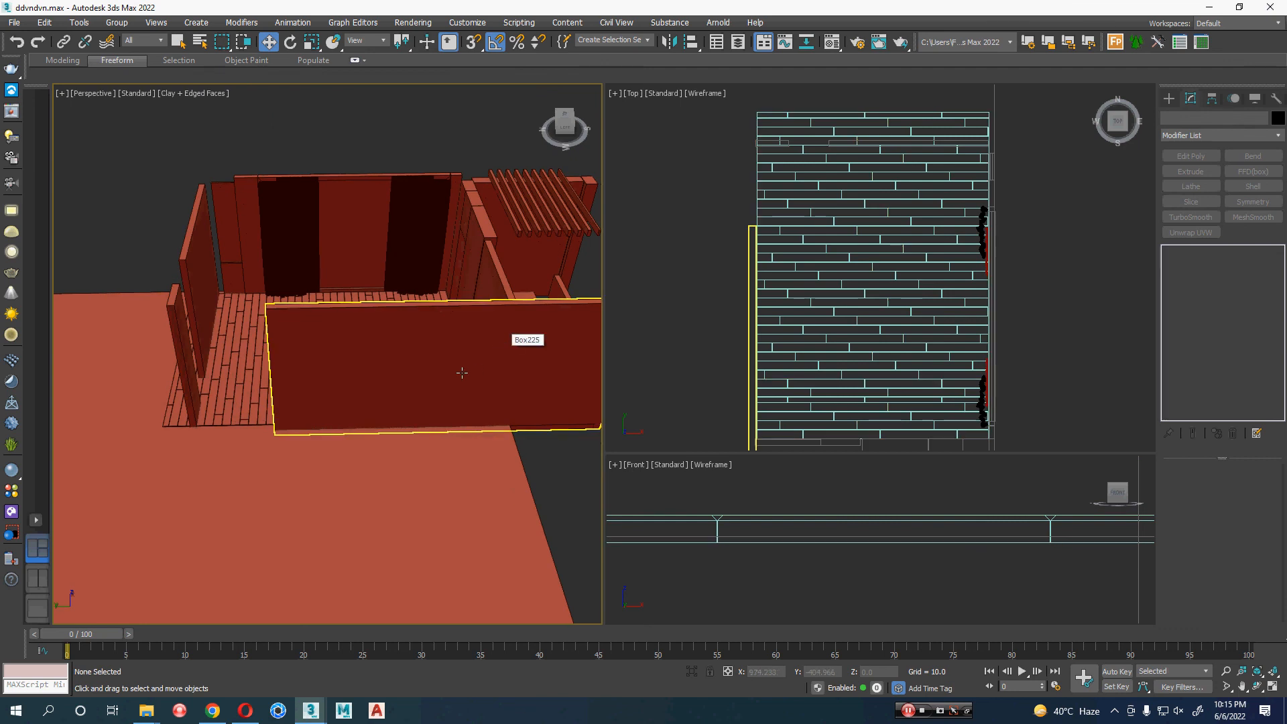
{"action": "scroll", "coordinate": [462, 372], "scroll_direction": "down", "scroll_amount": 5}
{"action": "middle_click_drag", "start_coordinate": [459, 379], "coordinate": [288, 470], "text": "alt"}
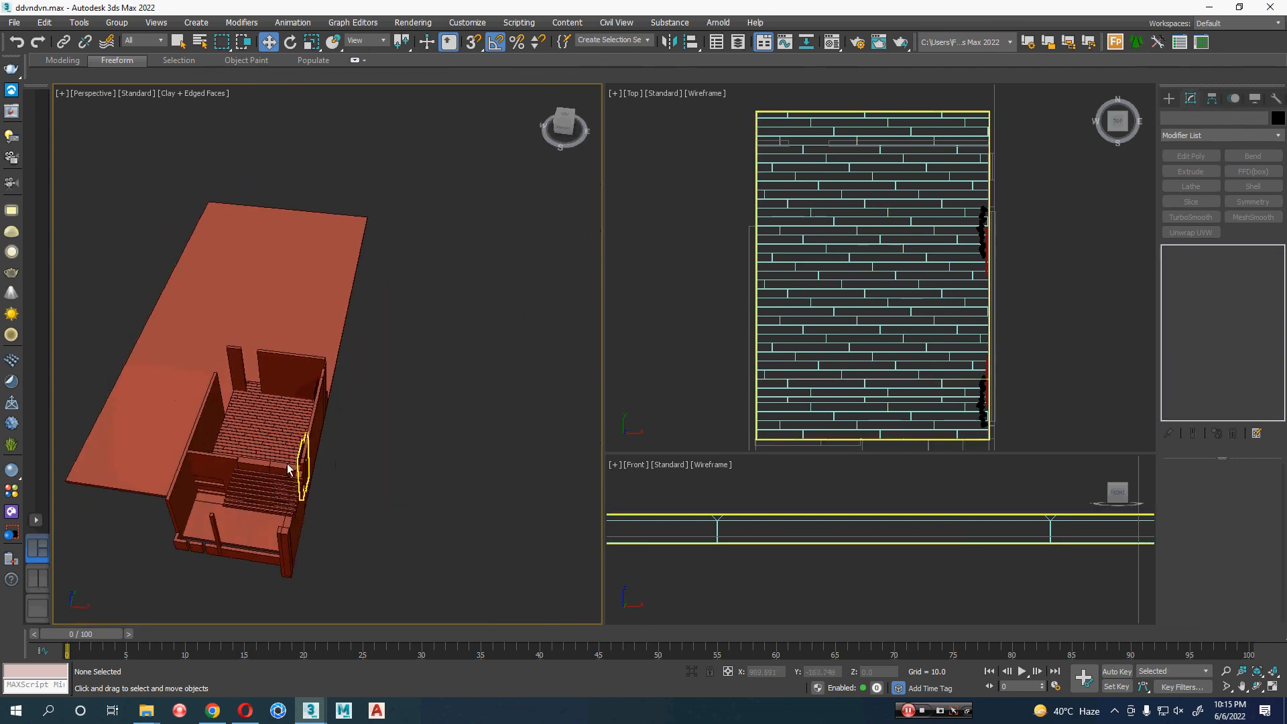
- Select the four parts of the two-panel sliding door beside the spare parts outside the house and slide them clear of the neighbouring box
{"action": "scroll", "coordinate": [289, 469], "scroll_direction": "down", "scroll_amount": 4}
{"action": "middle_click_drag", "start_coordinate": [416, 497], "coordinate": [379, 509], "text": "alt"}
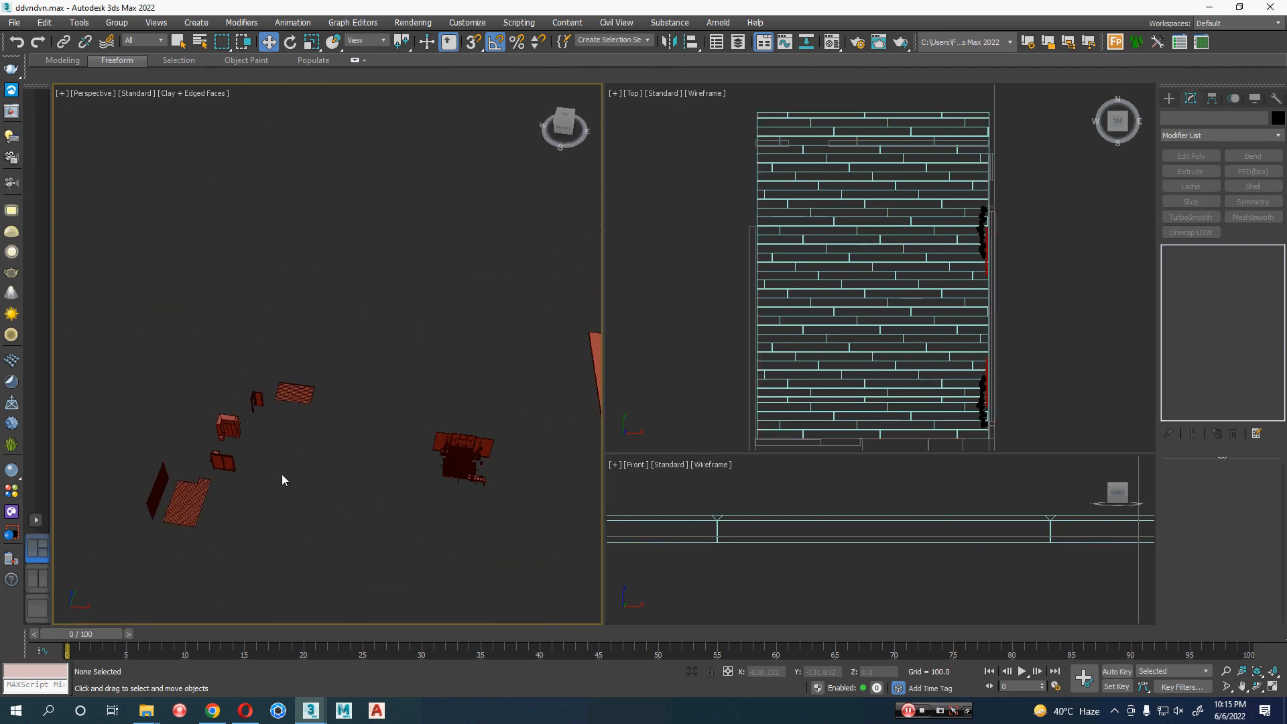
{"action": "scroll", "coordinate": [282, 480], "scroll_direction": "up", "scroll_amount": 2}
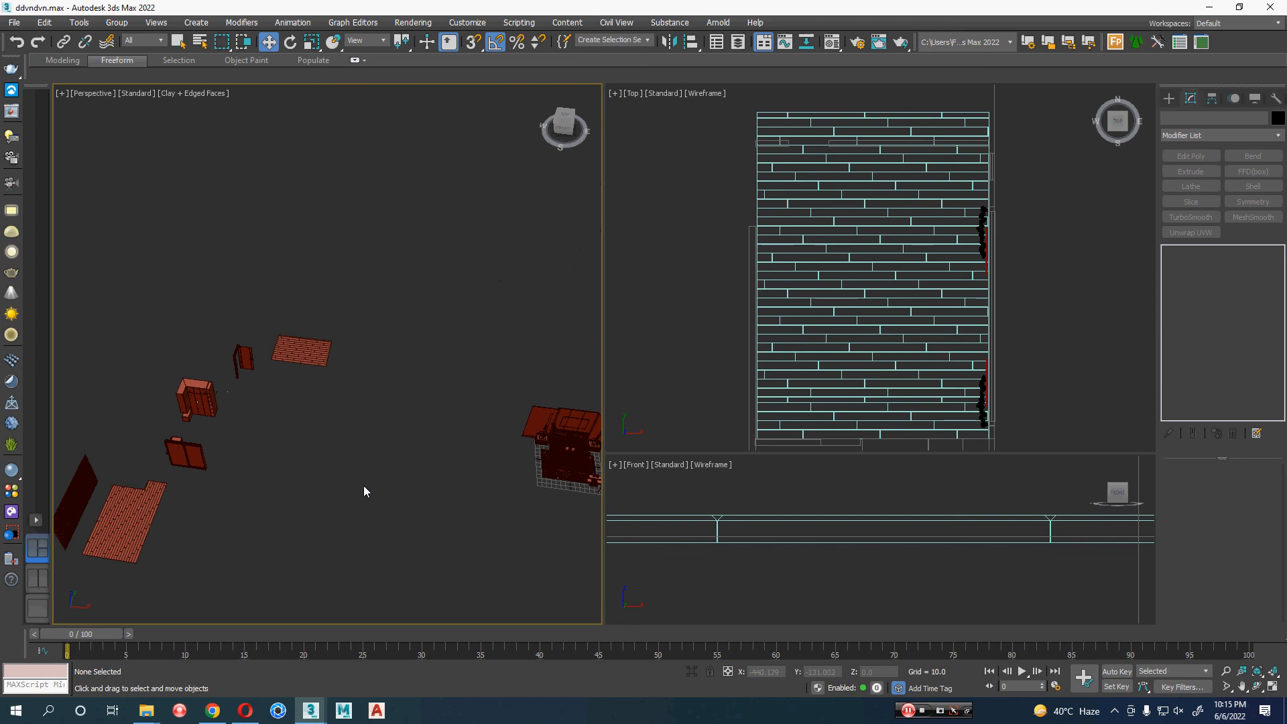
{"action": "middle_click_drag", "start_coordinate": [363, 486], "coordinate": [214, 460], "text": "alt"}
{"action": "scroll", "coordinate": [254, 469], "scroll_direction": "up", "scroll_amount": 3}
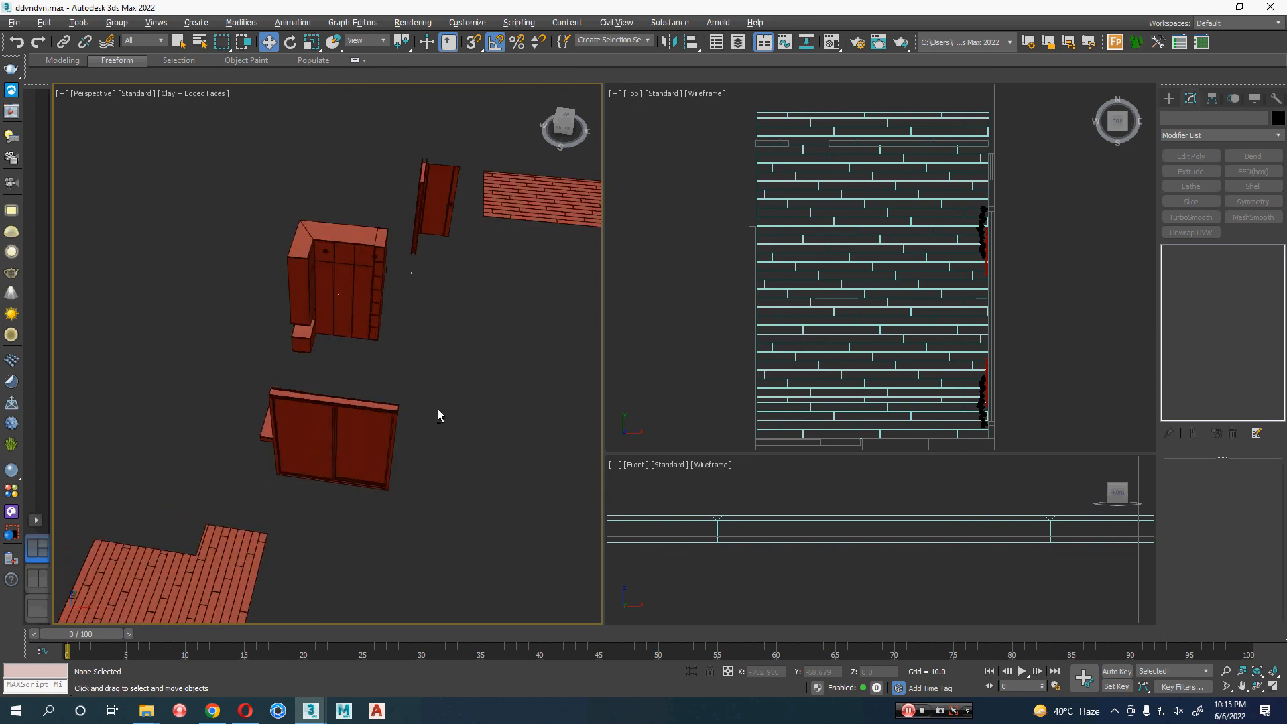
{"action": "middle_click_drag", "start_coordinate": [439, 411], "coordinate": [509, 444], "text": "alt"}
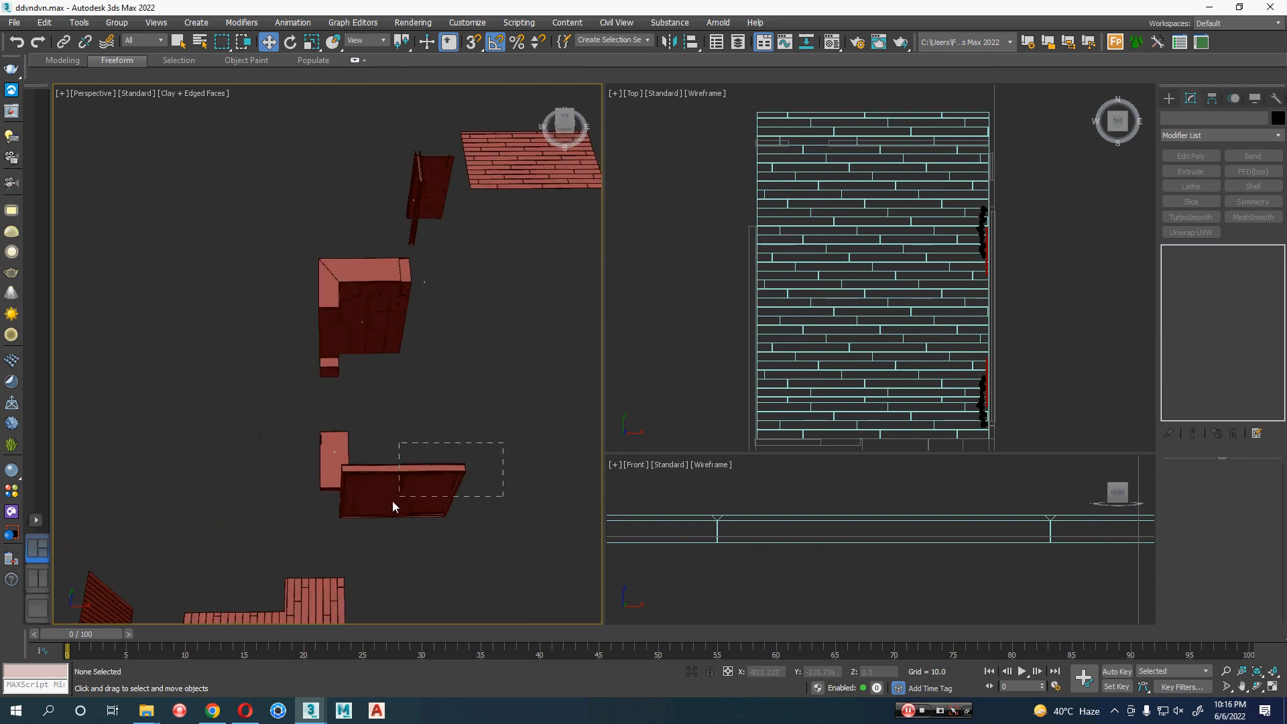
{"action": "left_click_drag", "start_coordinate": [392, 501], "coordinate": [393, 500]}
{"action": "middle_click_drag", "start_coordinate": [394, 500], "coordinate": [298, 522], "text": "alt"}
{"action": "left_click_drag", "start_coordinate": [300, 482], "coordinate": [489, 479]}
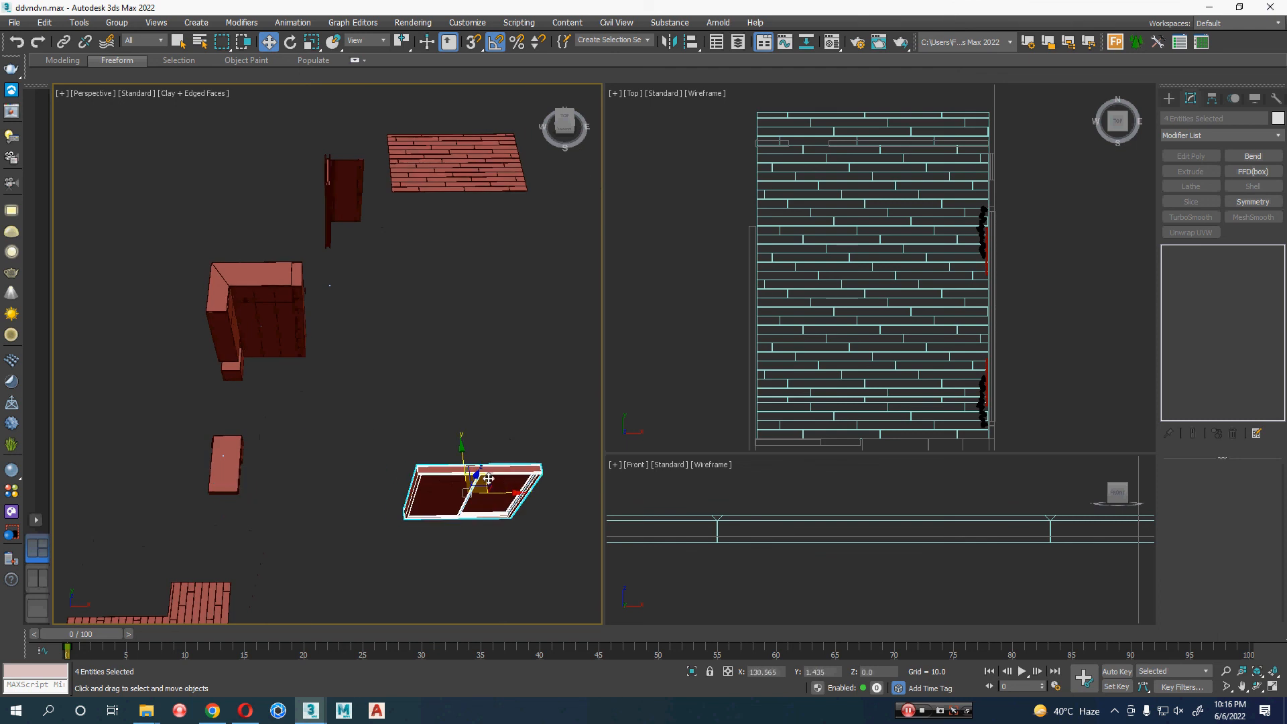
- Move the four selected door parts across to the house and up to the upper-floor front room in the Front view
{"action": "scroll", "coordinate": [668, 515], "scroll_direction": "down", "scroll_amount": 5}
{"action": "scroll", "coordinate": [885, 561], "scroll_direction": "down", "scroll_amount": 4}
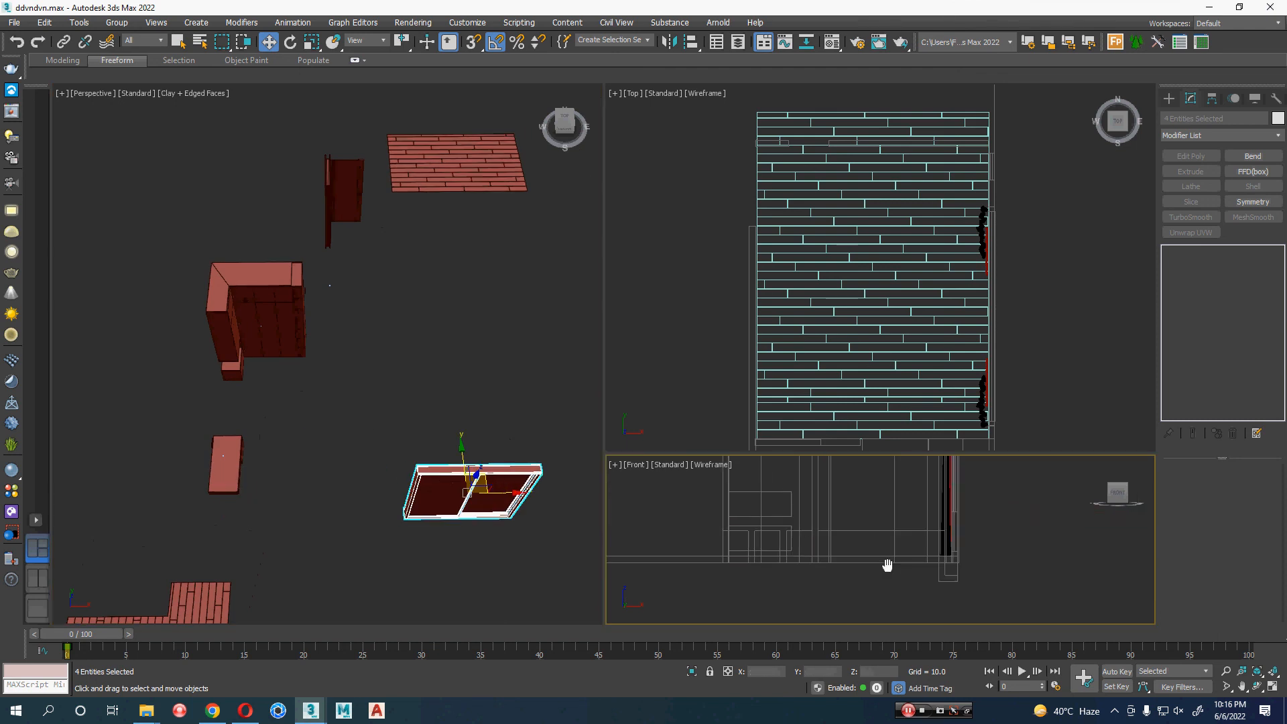
{"action": "middle_click_drag", "start_coordinate": [848, 561], "coordinate": [974, 587]}
{"action": "scroll", "coordinate": [842, 548], "scroll_direction": "down", "scroll_amount": 4}
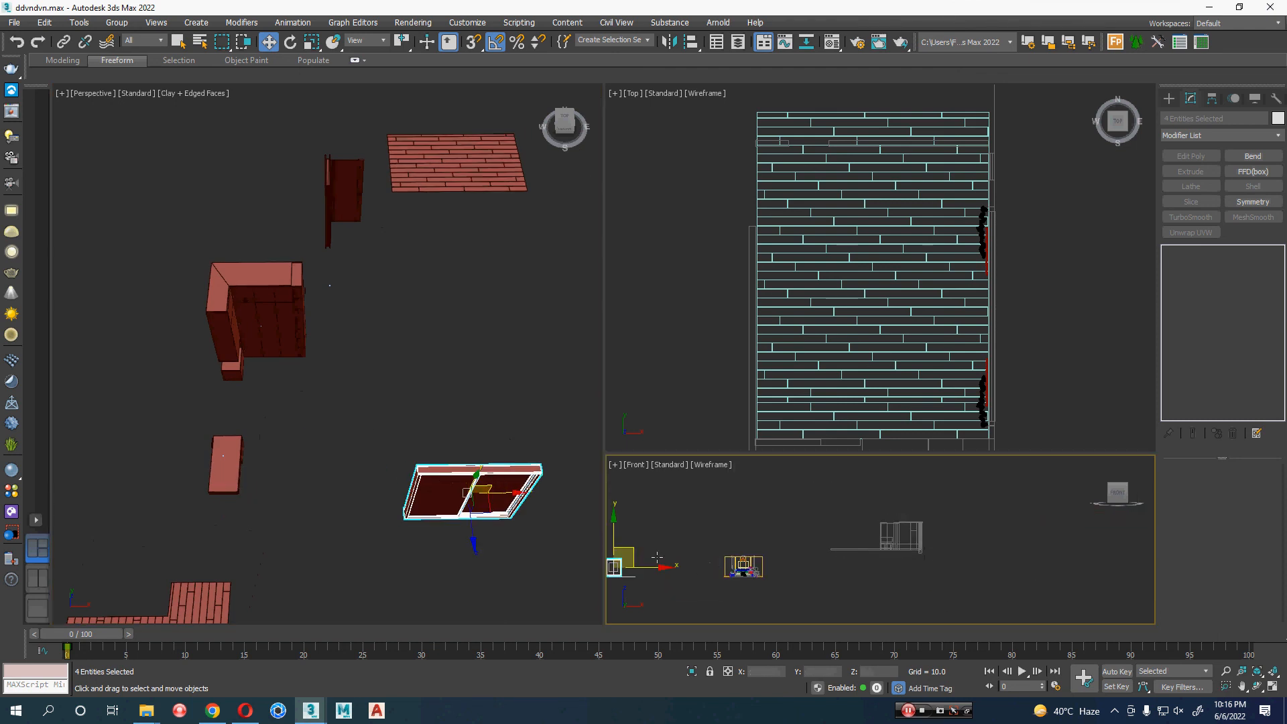
{"action": "left_click_drag", "start_coordinate": [631, 553], "coordinate": [925, 536]}
{"action": "scroll", "coordinate": [935, 546], "scroll_direction": "up", "scroll_amount": 5}
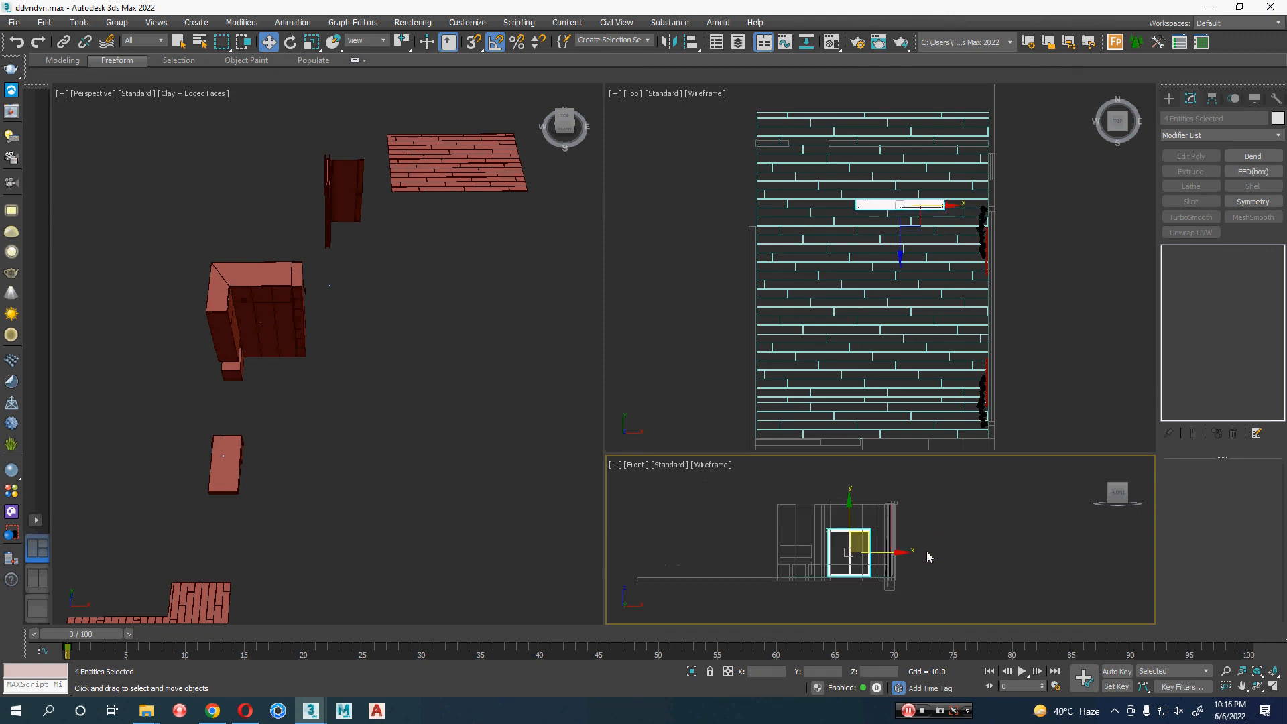
{"action": "scroll", "coordinate": [927, 557], "scroll_direction": "up", "scroll_amount": 5}
{"action": "scroll", "coordinate": [804, 523], "scroll_direction": "down", "scroll_amount": 3}
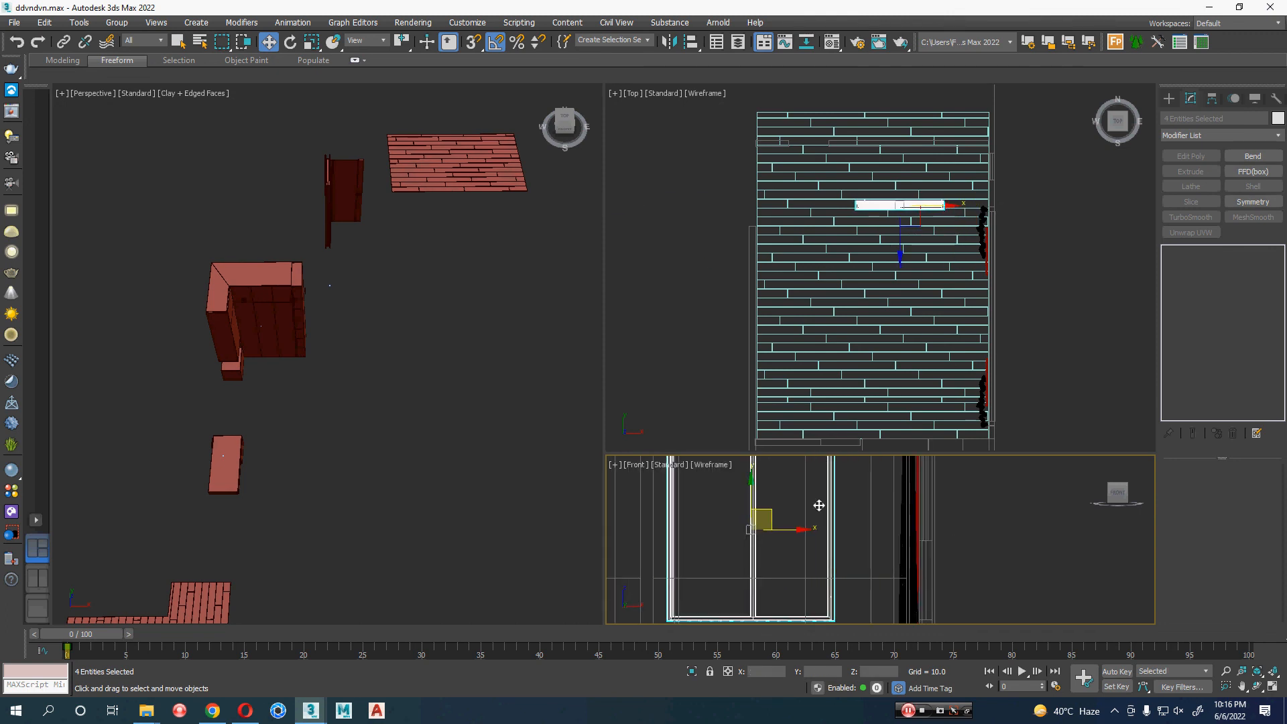
- Move the sliding door parts lengthwise through the room, close to the wall on the pergola side
{"action": "middle_click_drag", "start_coordinate": [429, 449], "coordinate": [352, 407], "text": "alt"}
{"action": "key", "text": "z"}
{"action": "scroll", "coordinate": [382, 405], "scroll_direction": "down", "scroll_amount": 10}
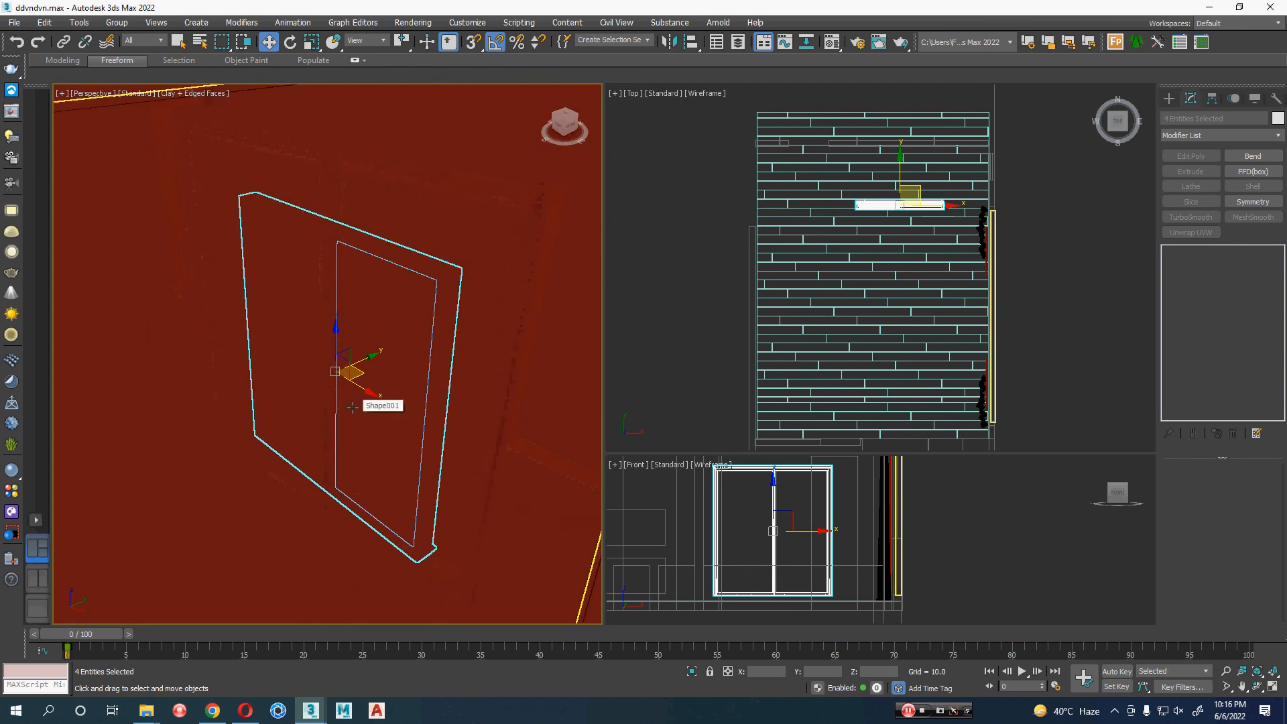
{"action": "scroll", "coordinate": [387, 439], "scroll_direction": "down", "scroll_amount": 5}
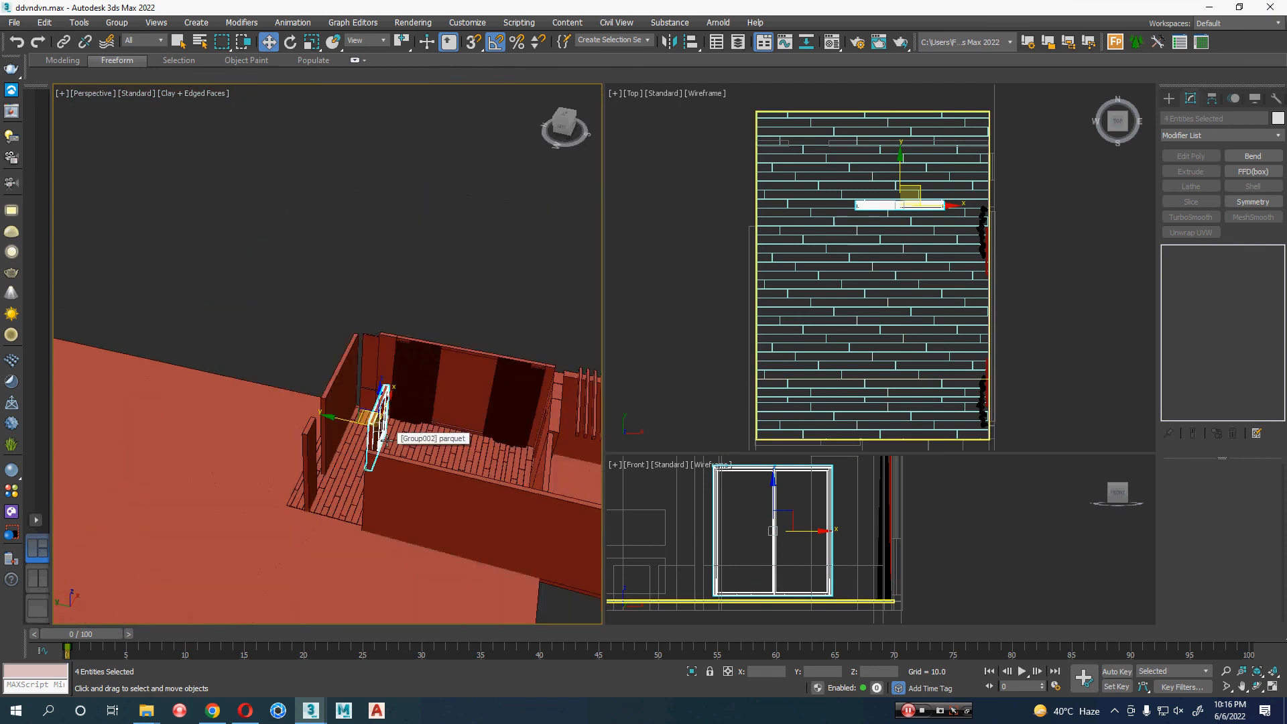
{"action": "middle_click_drag", "start_coordinate": [379, 425], "coordinate": [322, 471], "text": "alt"}
{"action": "scroll", "coordinate": [226, 405], "scroll_direction": "up", "scroll_amount": 4}
{"action": "middle_click_drag", "start_coordinate": [226, 405], "coordinate": [168, 510], "text": "alt"}
{"action": "left_click_drag", "start_coordinate": [88, 545], "coordinate": [205, 396]}
- Group the four sliding door parts under the name gd
{"action": "left_click", "coordinate": [116, 22]}
{"action": "left_click", "coordinate": [126, 44]}
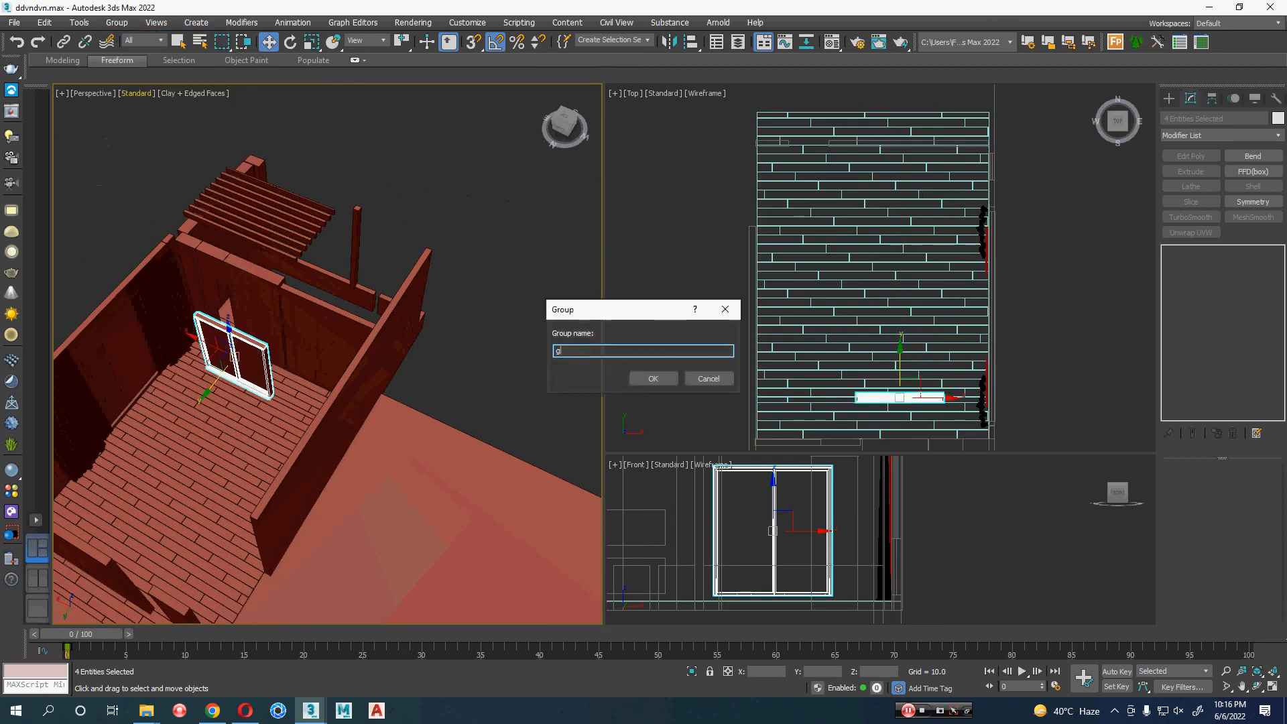
{"action": "left_click", "coordinate": [652, 379]}
- Delete the large box and the two smaller blocks filling the pergola-side wall opening behind the door
{"action": "middle_click_drag", "start_coordinate": [223, 396], "coordinate": [222, 531], "text": "alt"}
{"action": "left_click", "coordinate": [245, 401]}
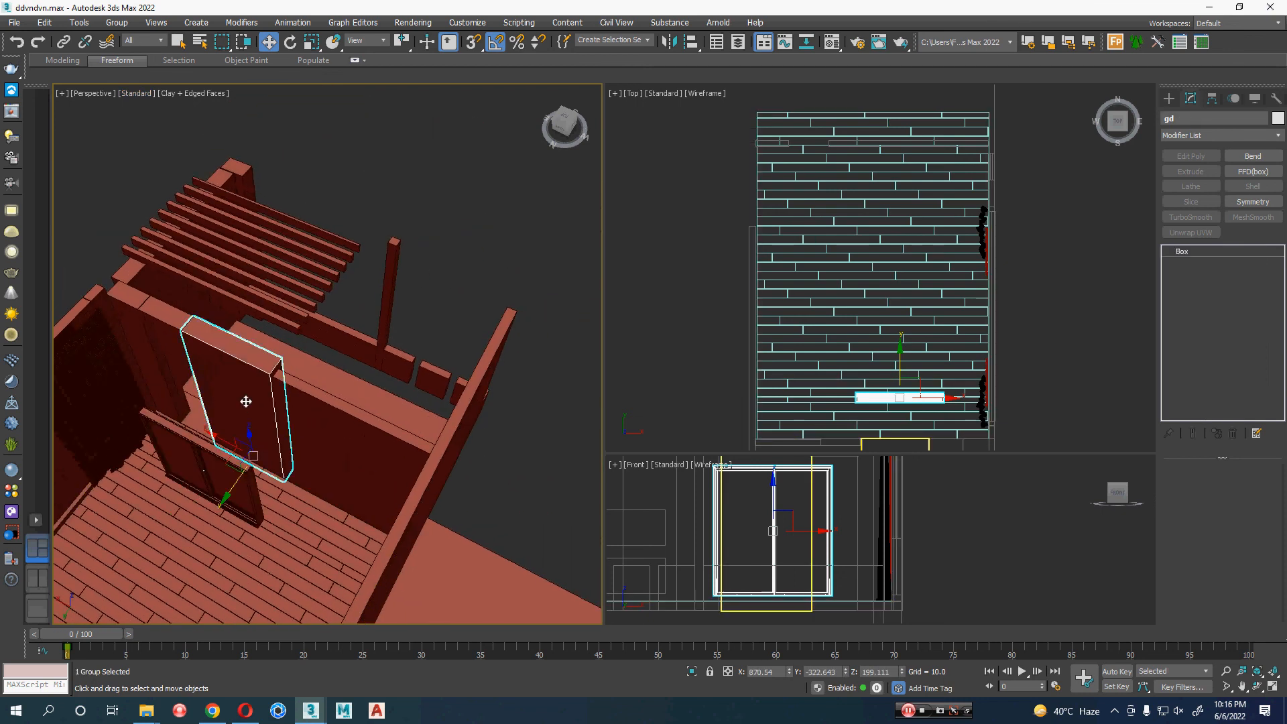
{"action": "key", "text": "Delete"}
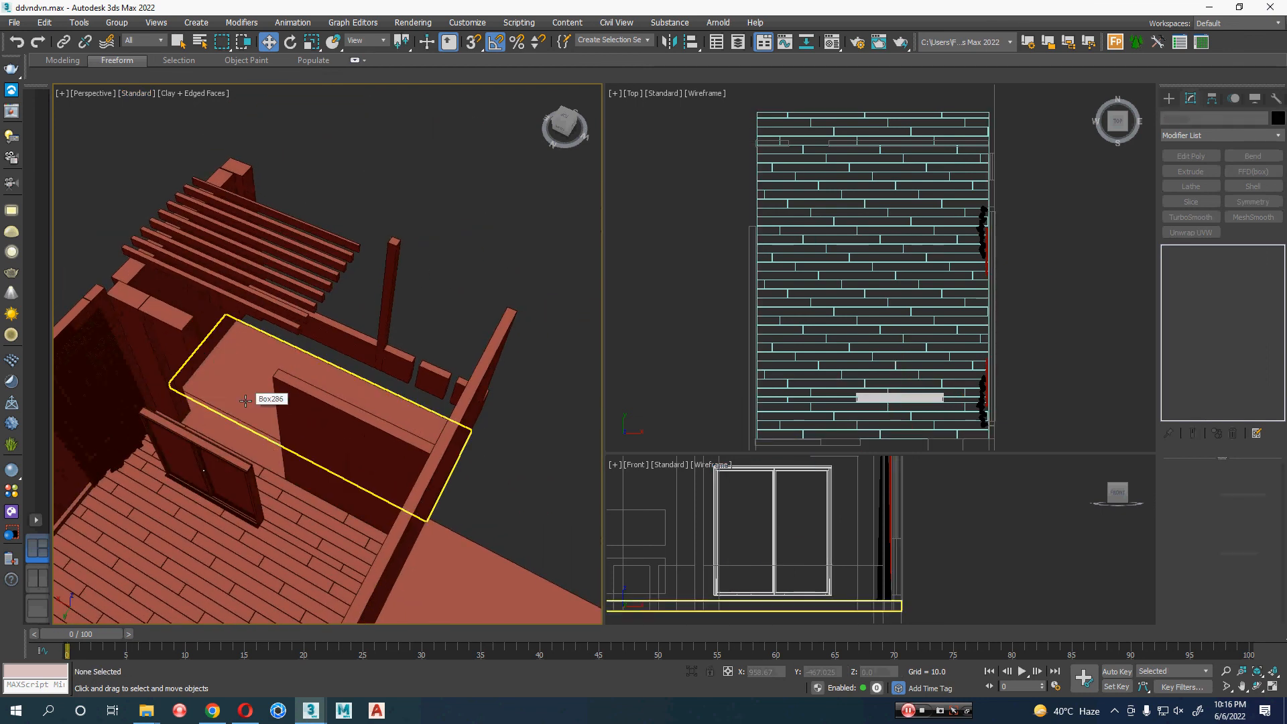
{"action": "left_click", "coordinate": [160, 336]}
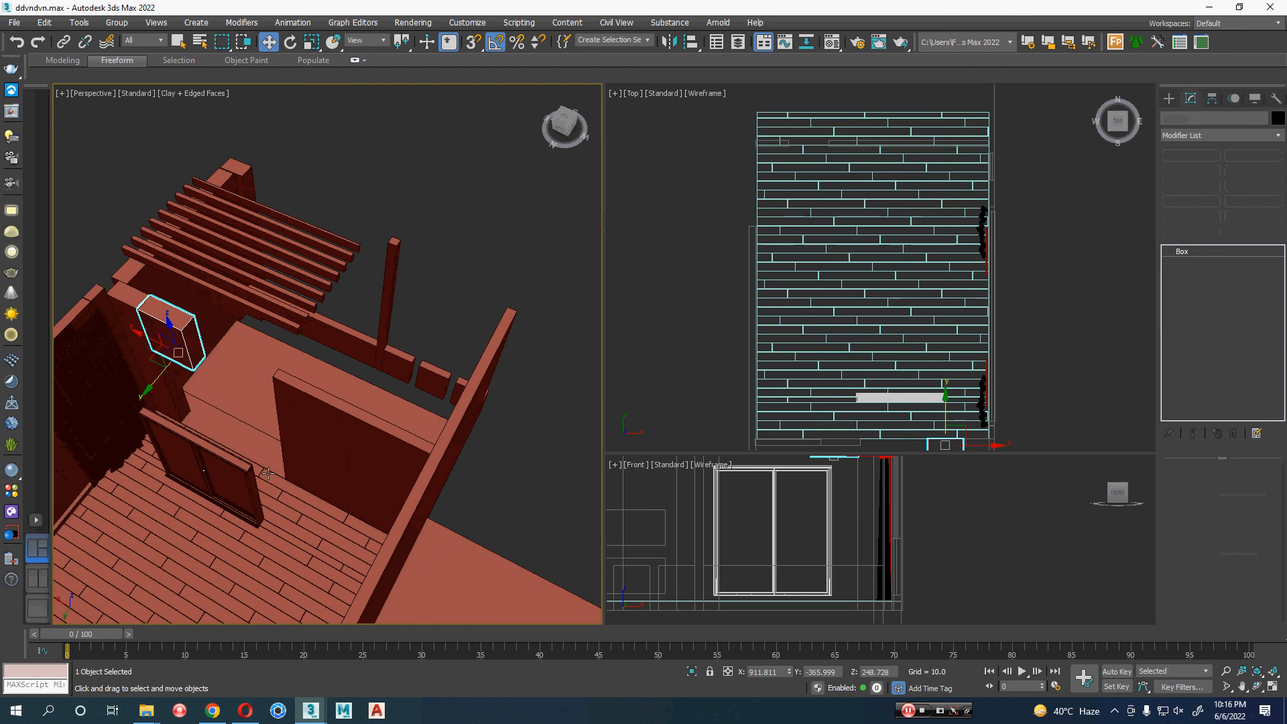
{"action": "key", "text": "Delete"}
{"action": "left_click", "coordinate": [156, 330]}
{"action": "key", "text": "Delete"}
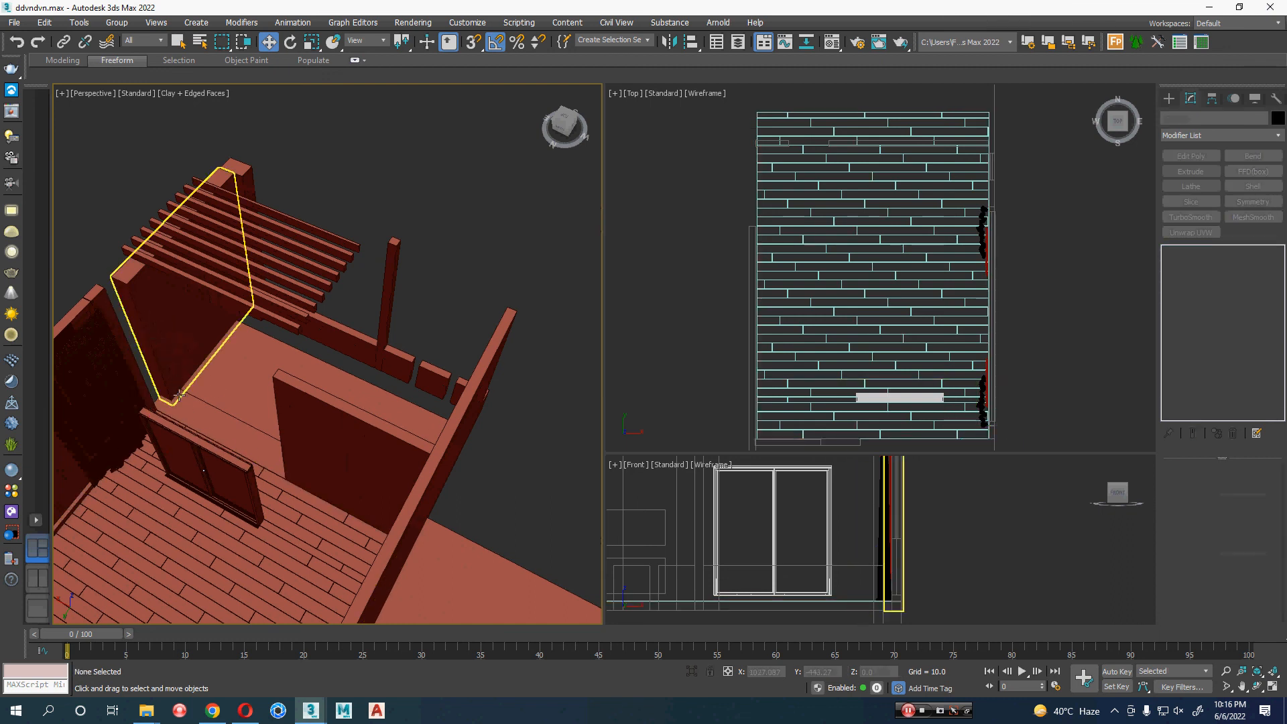
- Slide the remaining Boolean wall segment on the pergola side along the wall line to about X 844
{"action": "middle_click_drag", "start_coordinate": [190, 404], "coordinate": [240, 402]}
{"action": "left_click", "coordinate": [384, 442]}
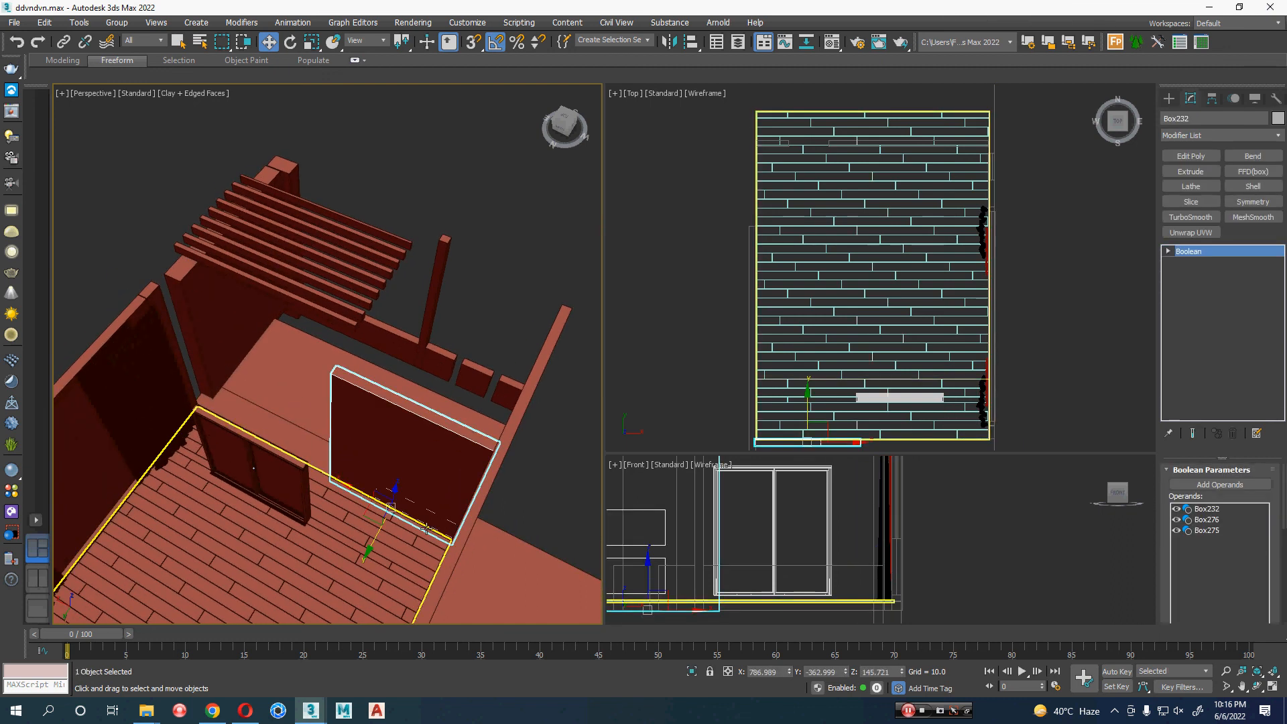
{"action": "middle_click_drag", "start_coordinate": [427, 526], "coordinate": [433, 547], "text": "alt"}
{"action": "left_click_drag", "start_coordinate": [352, 469], "coordinate": [274, 472]}
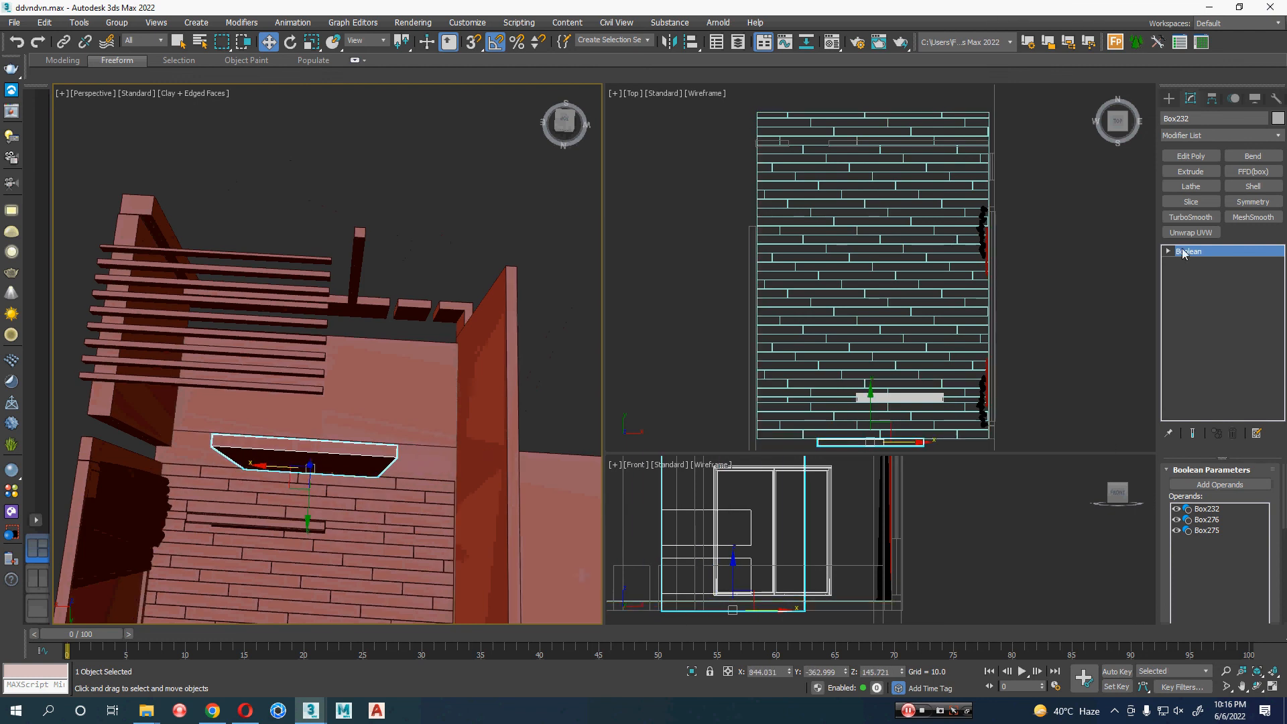
{"action": "middle_click_drag", "start_coordinate": [432, 441], "coordinate": [350, 497]}
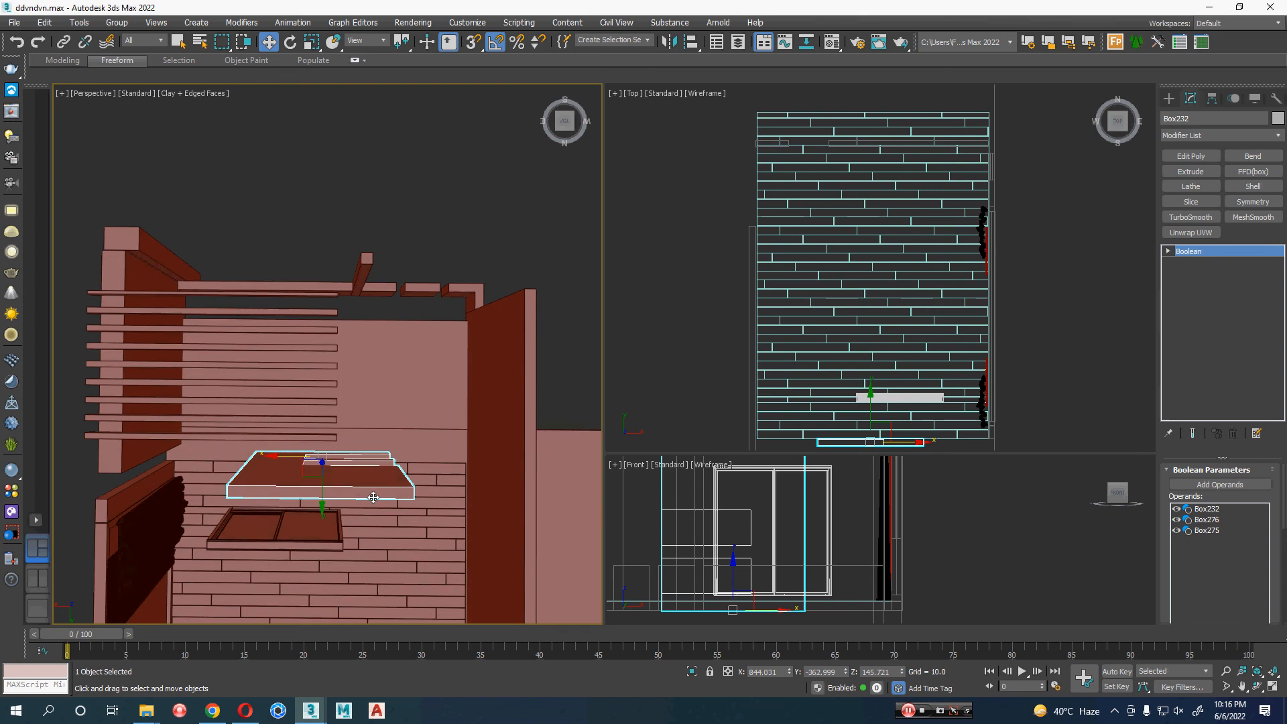
- Add an Edit Poly modifier to the wall segment and move its 12 end vertices inward along X to shorten it
{"action": "key", "text": "ctrl+d"}
{"action": "left_click", "coordinate": [380, 496]}
{"action": "key", "text": "1"}
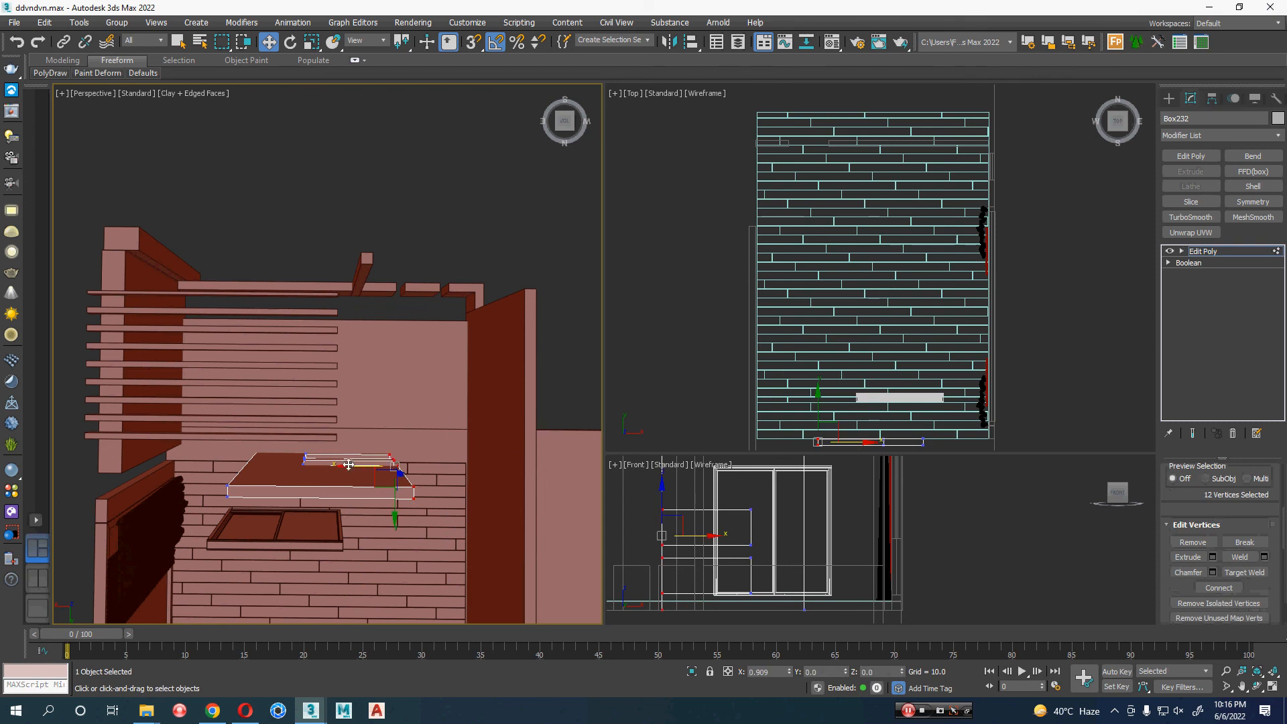
{"action": "left_click_drag", "start_coordinate": [349, 464], "coordinate": [277, 464]}
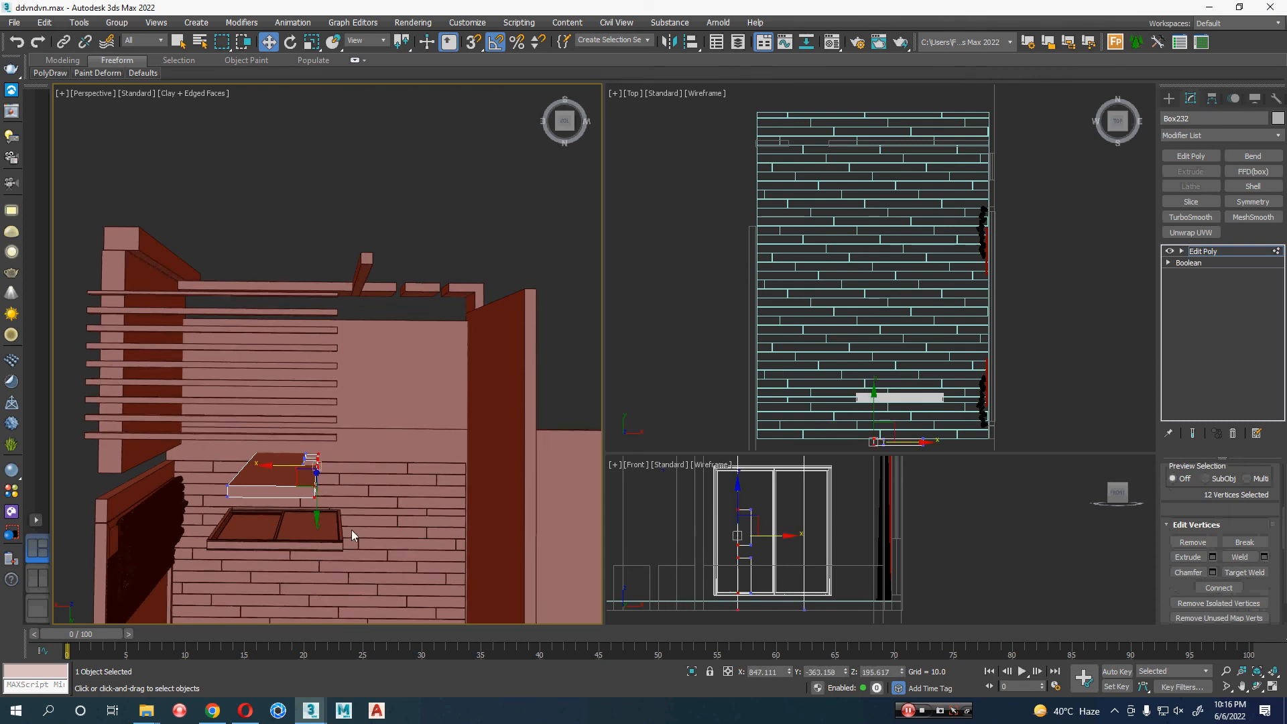
- Select 20 vertices at the shortened end of the wall segment and stretch them along X to meet the room's side wall
{"action": "key", "text": "q"}
{"action": "left_click_drag", "start_coordinate": [352, 529], "coordinate": [292, 442]}
{"action": "key", "text": "w"}
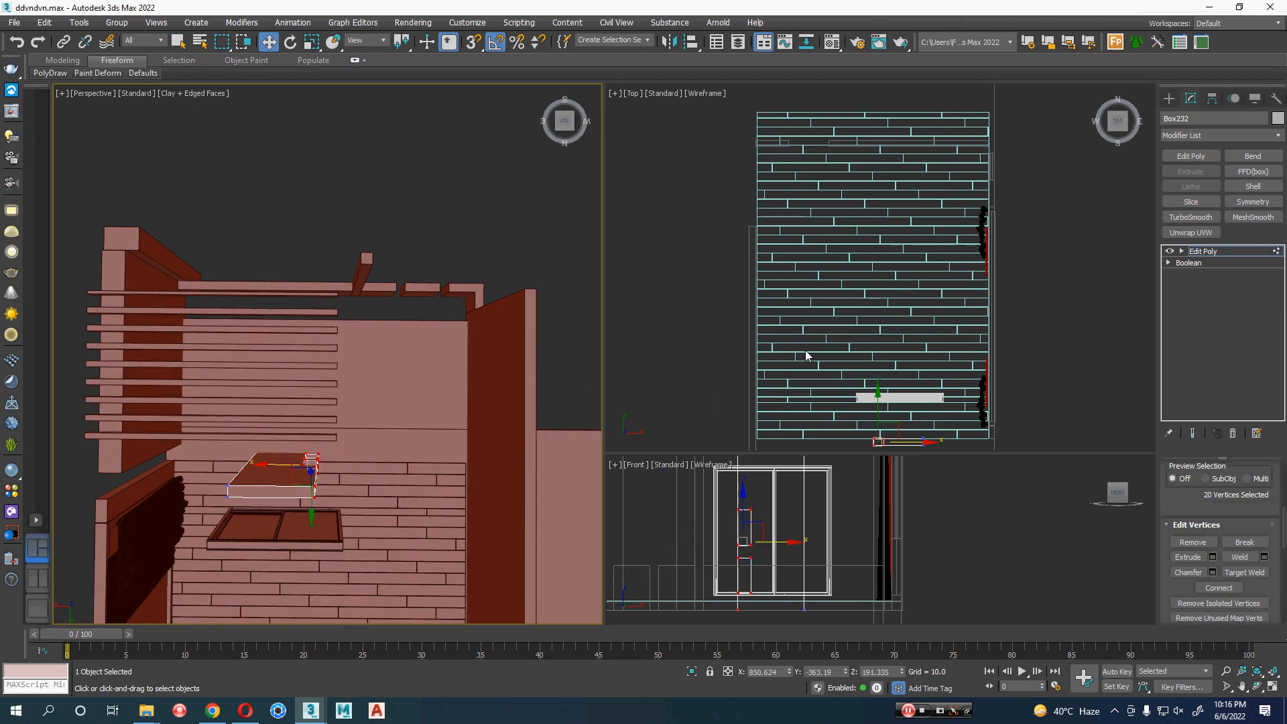
{"action": "scroll", "coordinate": [871, 309], "scroll_direction": "up", "scroll_amount": 4}
{"action": "middle_click_drag", "start_coordinate": [871, 309], "coordinate": [1089, 281]}
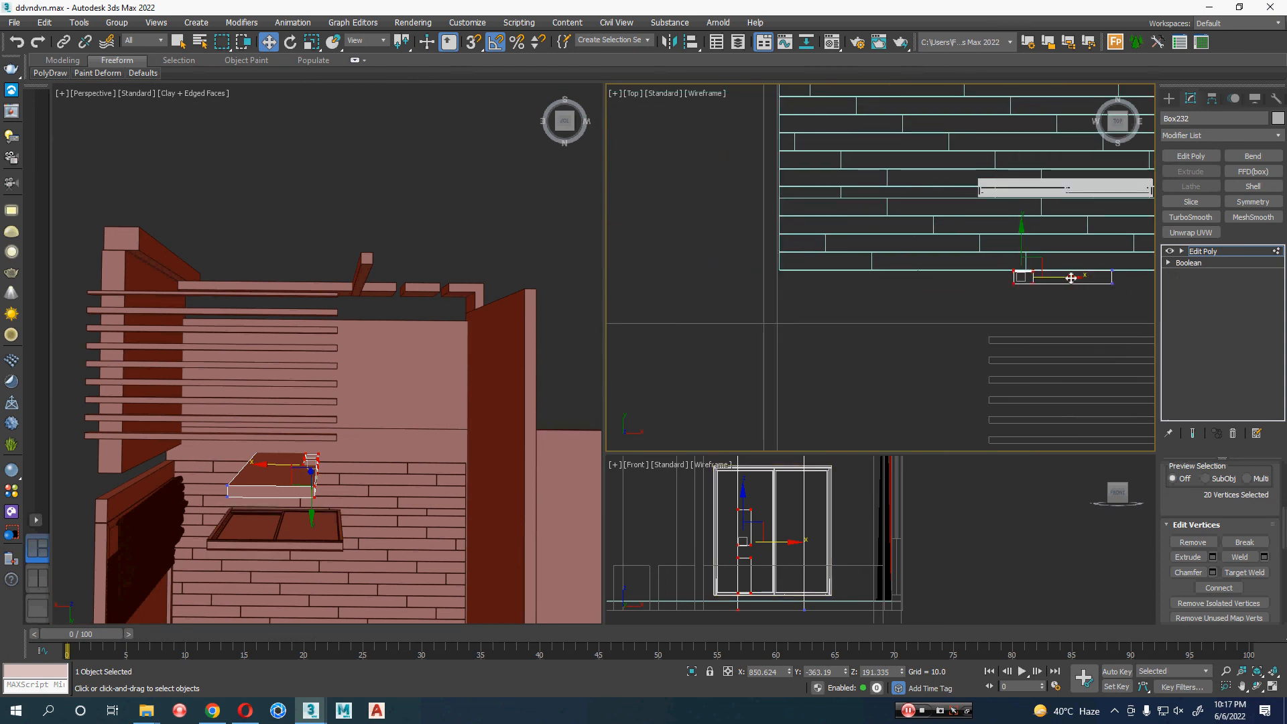
{"action": "left_click_drag", "start_coordinate": [1071, 277], "coordinate": [843, 272]}
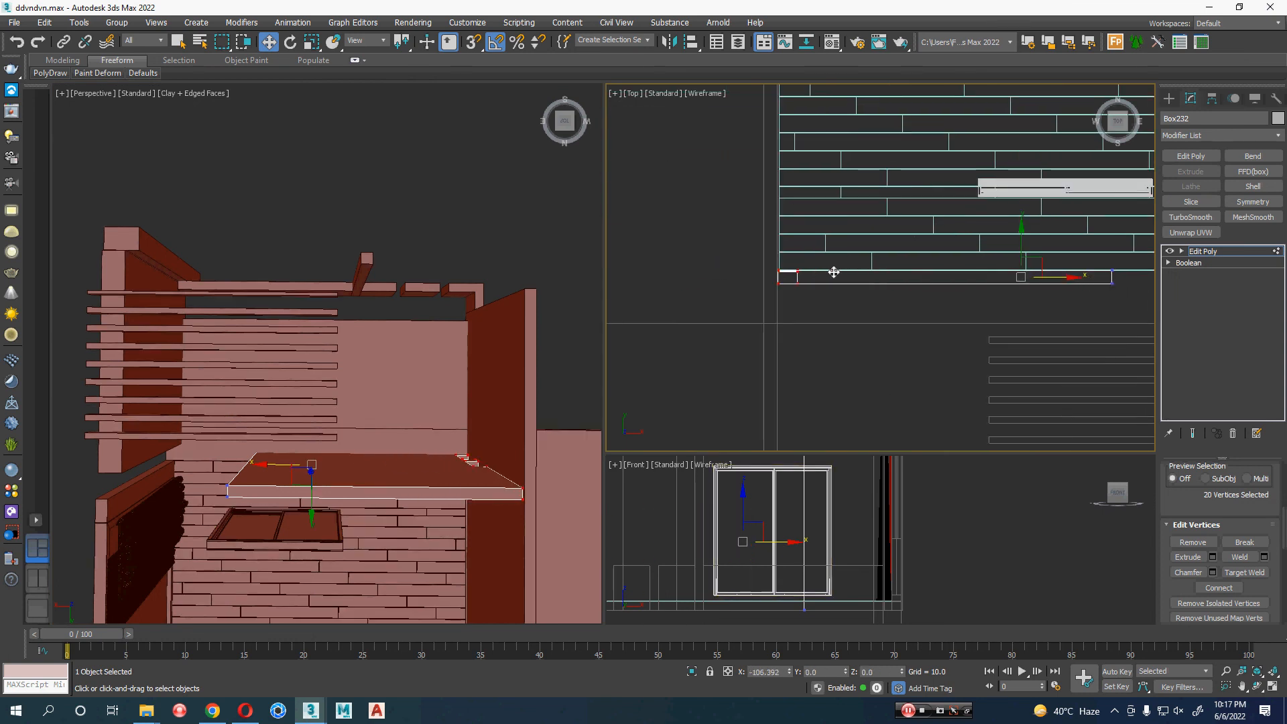
- Pull the recess and free-end vertices of the wall segment toward the side wall to widen the door opening, and leave vertex editing
{"action": "middle_click_drag", "start_coordinate": [1057, 295], "coordinate": [974, 290]}
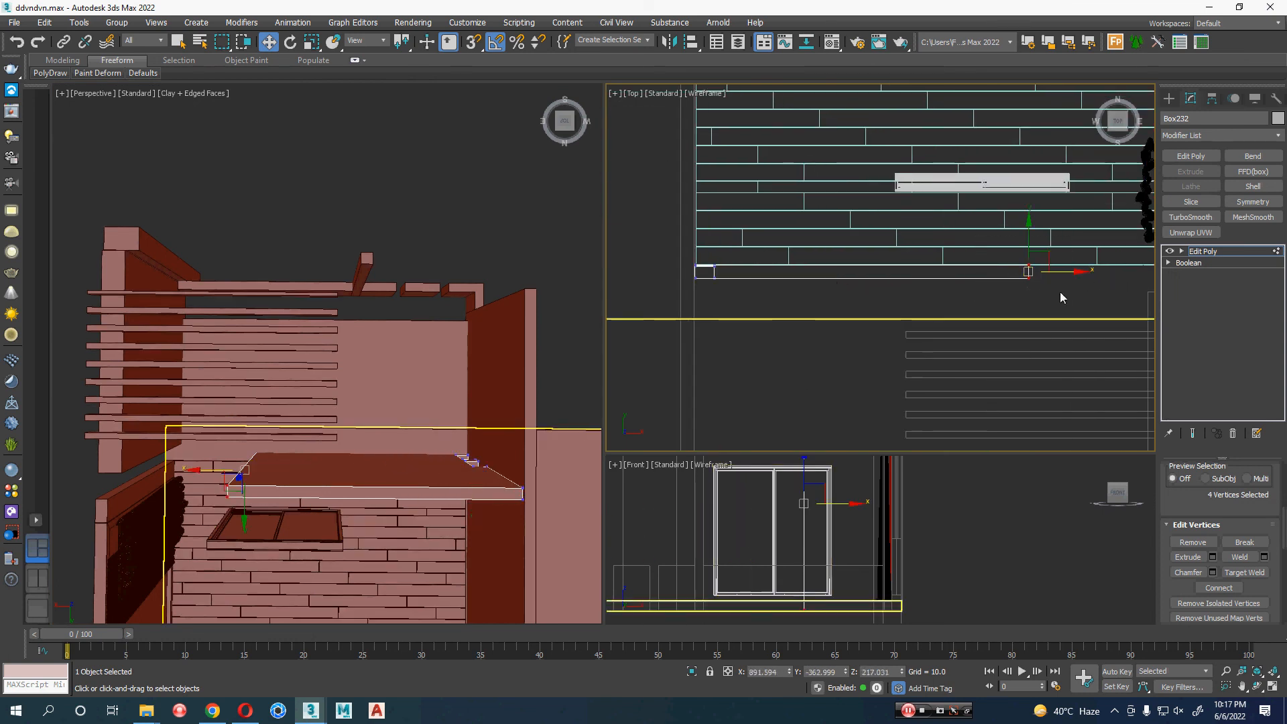
{"action": "middle_click_drag", "start_coordinate": [1060, 297], "coordinate": [1020, 281]}
{"action": "left_click_drag", "start_coordinate": [951, 274], "coordinate": [864, 274]}
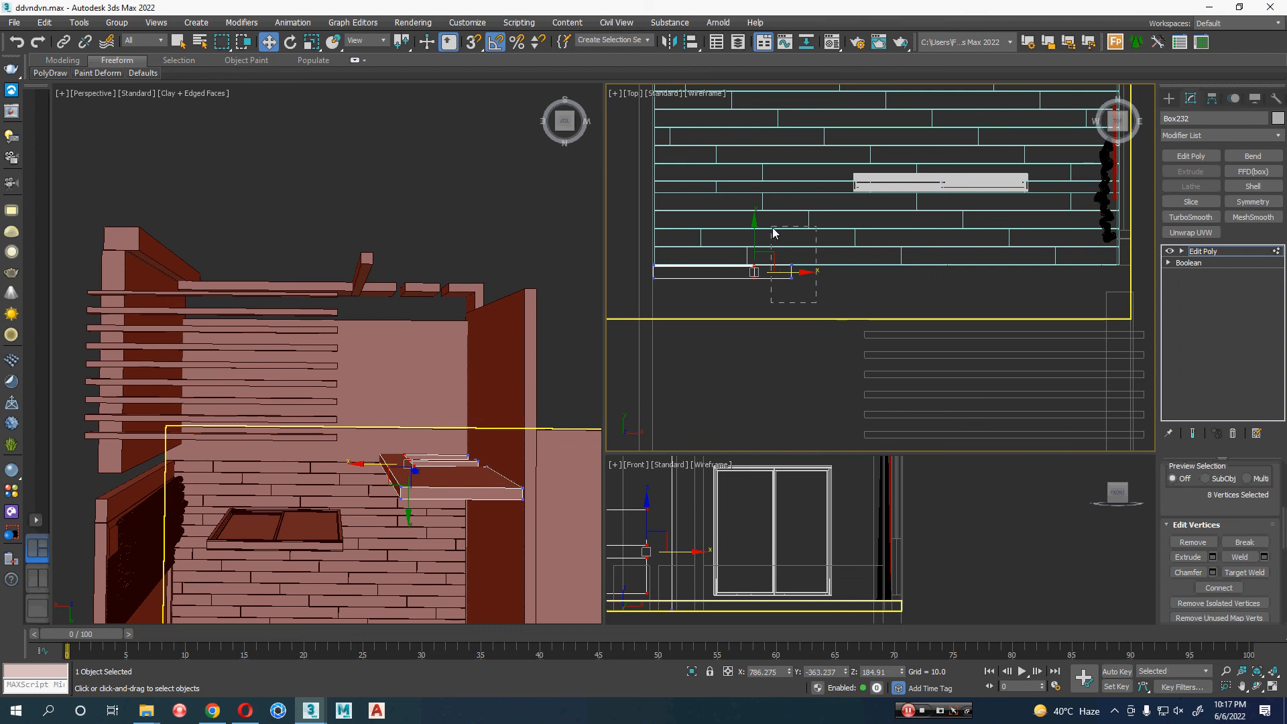
{"action": "left_click_drag", "start_coordinate": [773, 232], "coordinate": [773, 231]}
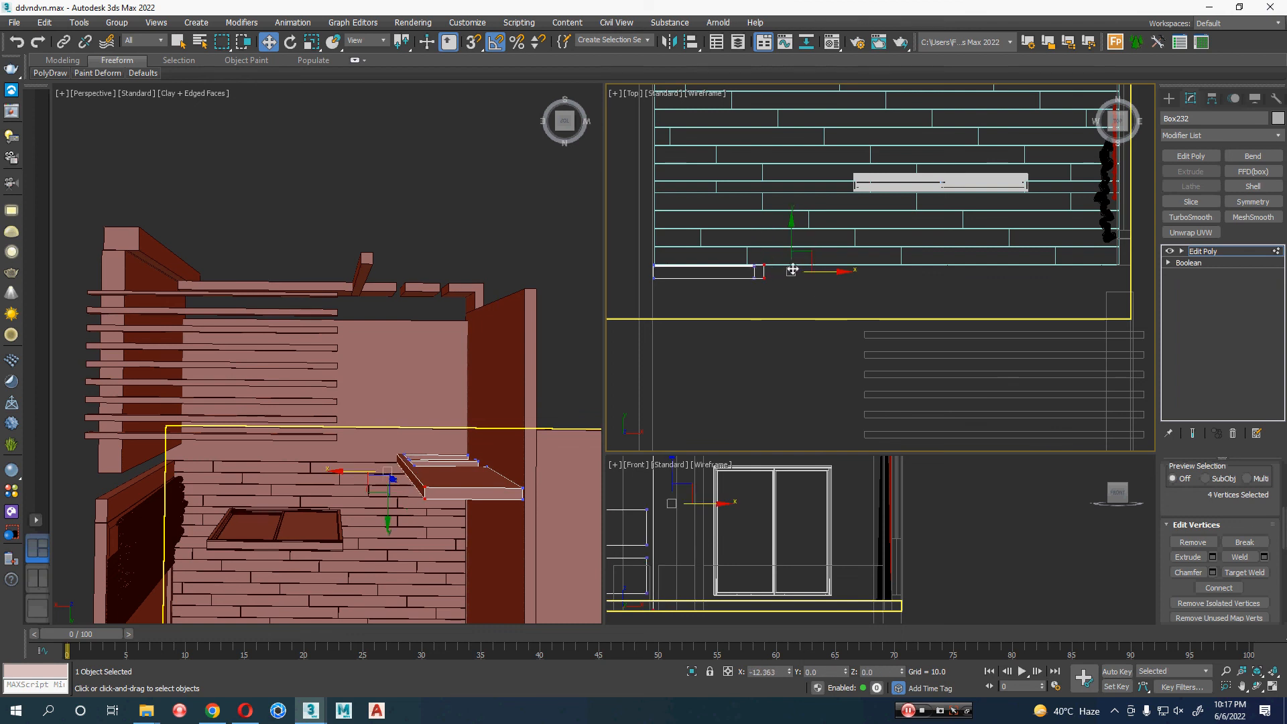
{"action": "key", "text": "1"}
- Move the gd door group into the wall line beside the shortened wall segment, at about X 831, Y -363
{"action": "middle_click_drag", "start_coordinate": [517, 368], "coordinate": [520, 321]}
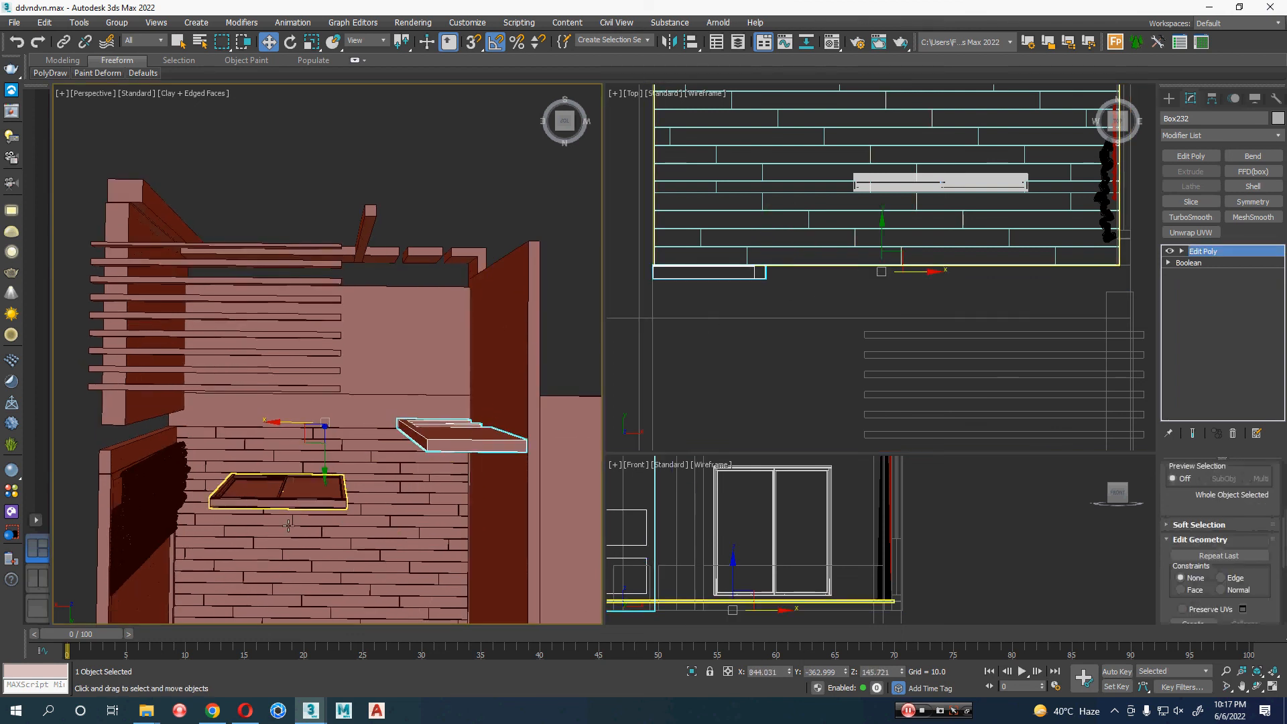
{"action": "left_click", "coordinate": [288, 515]}
{"action": "left_click", "coordinate": [266, 509]}
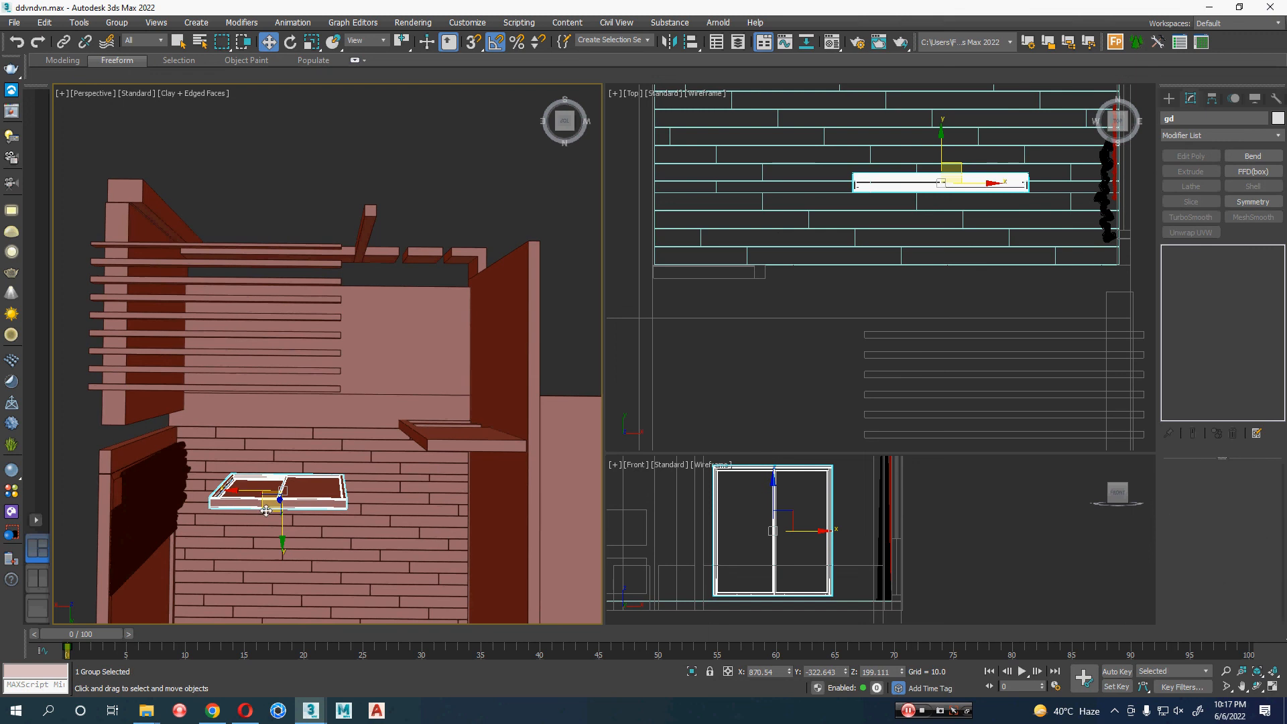
{"action": "middle_click_drag", "start_coordinate": [995, 246], "coordinate": [939, 254]}
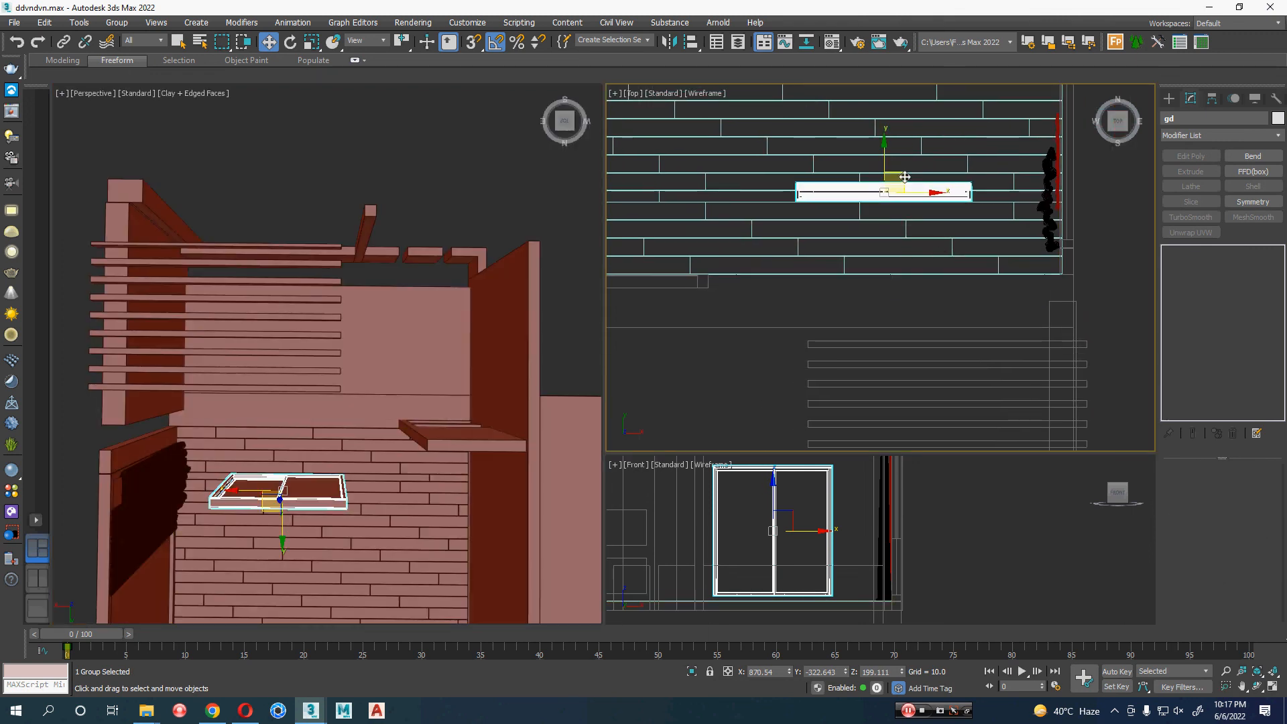
{"action": "left_click_drag", "start_coordinate": [897, 183], "coordinate": [818, 265]}
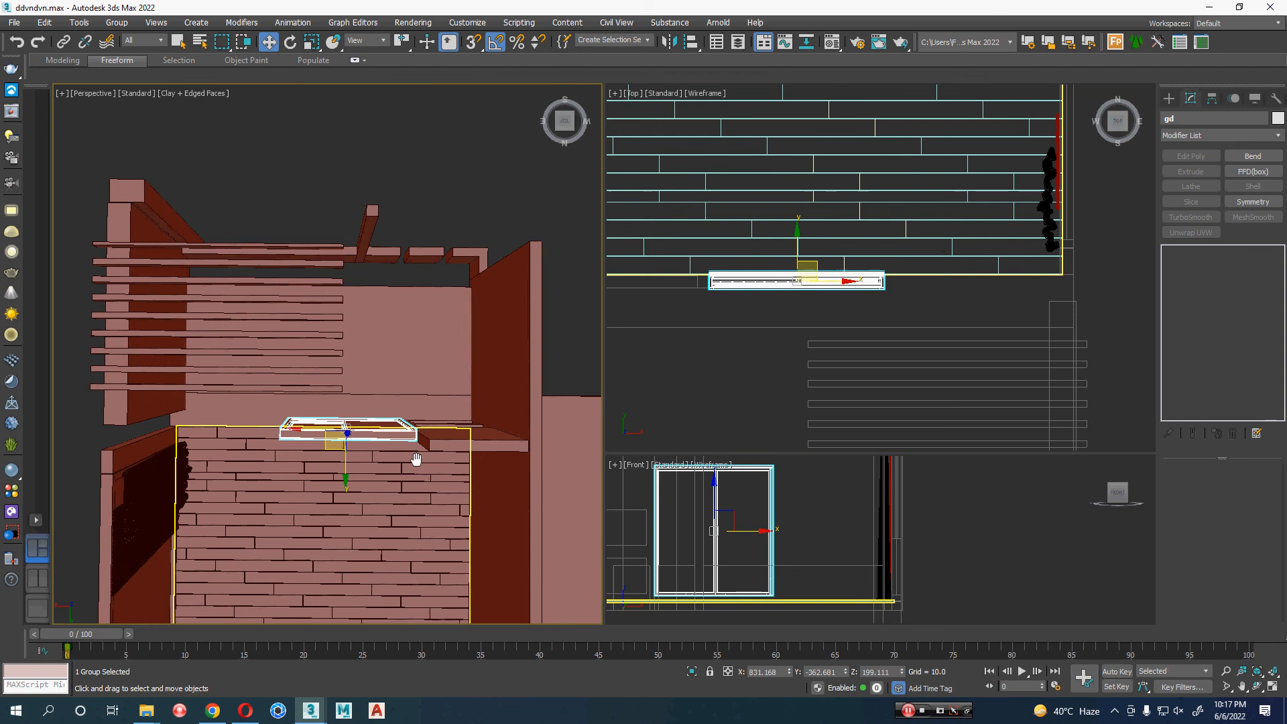
- Scale the gd door group up uniformly so it fills more of the wall opening
{"action": "mouse_move", "coordinate": [417, 454]}
{"action": "middle_mouse_down", "text": "alt"}
{"action": "mouse_move", "coordinate": [436, 365]}
{"action": "mouse_move", "coordinate": [474, 428]}
{"action": "mouse_move", "coordinate": [500, 434]}
{"action": "mouse_move", "coordinate": [477, 445]}
{"action": "mouse_move", "coordinate": [482, 359]}
{"action": "mouse_move", "coordinate": [489, 394]}
{"action": "mouse_move", "coordinate": [367, 412]}
{"action": "mouse_move", "coordinate": [408, 447]}
{"action": "middle_mouse_up", "text": "alt"}
{"action": "left_click", "coordinate": [482, 359]}
{"action": "left_click", "coordinate": [367, 411]}
{"action": "key", "text": "r"}
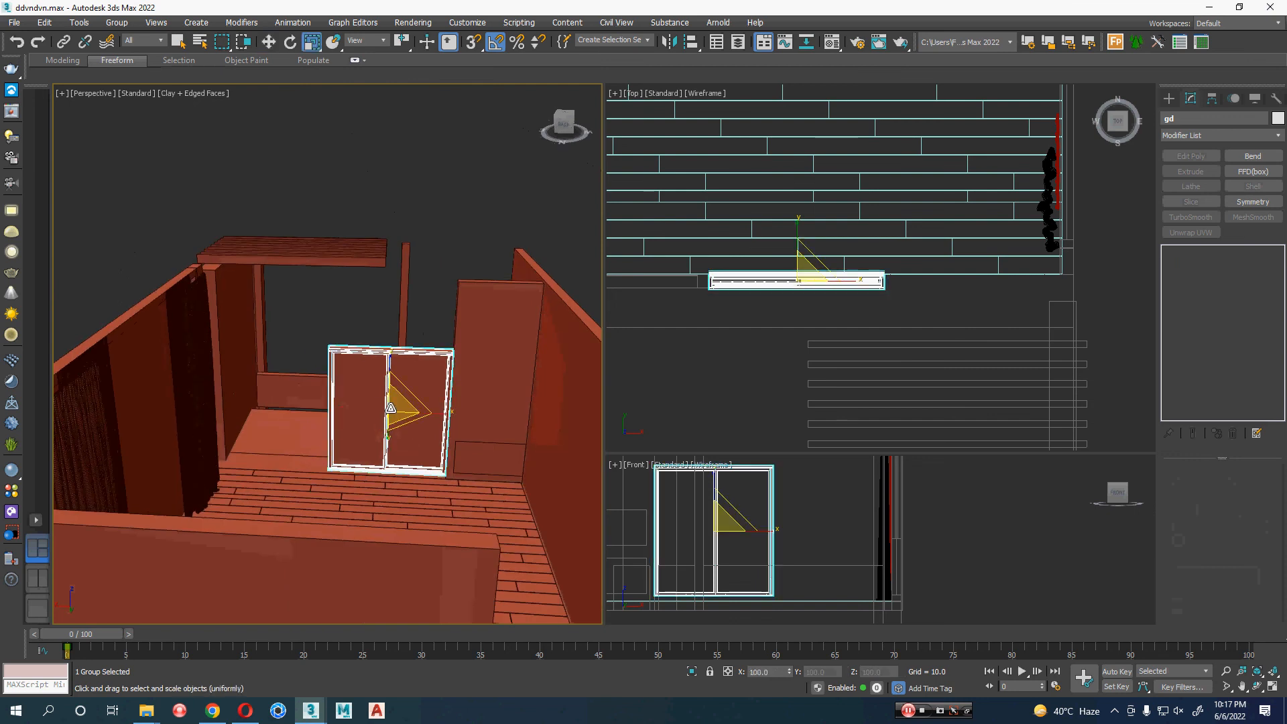
{"action": "left_click_drag", "start_coordinate": [391, 408], "coordinate": [400, 392]}
{"action": "key", "text": "w"}
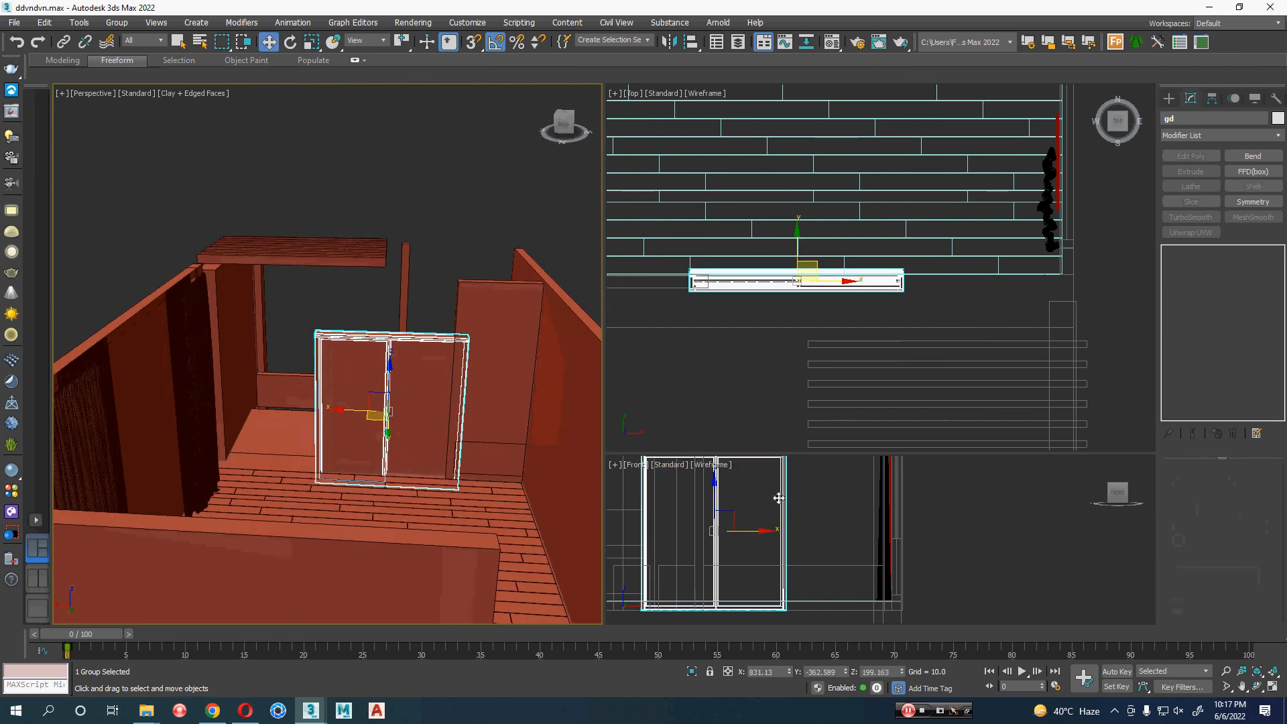
- Raise the gd door group to about Z 205 and slide it along X to about 839, against the wall segment
{"action": "middle_click_drag", "start_coordinate": [778, 498], "coordinate": [883, 524]}
{"action": "left_click_drag", "start_coordinate": [855, 433], "coordinate": [872, 320]}
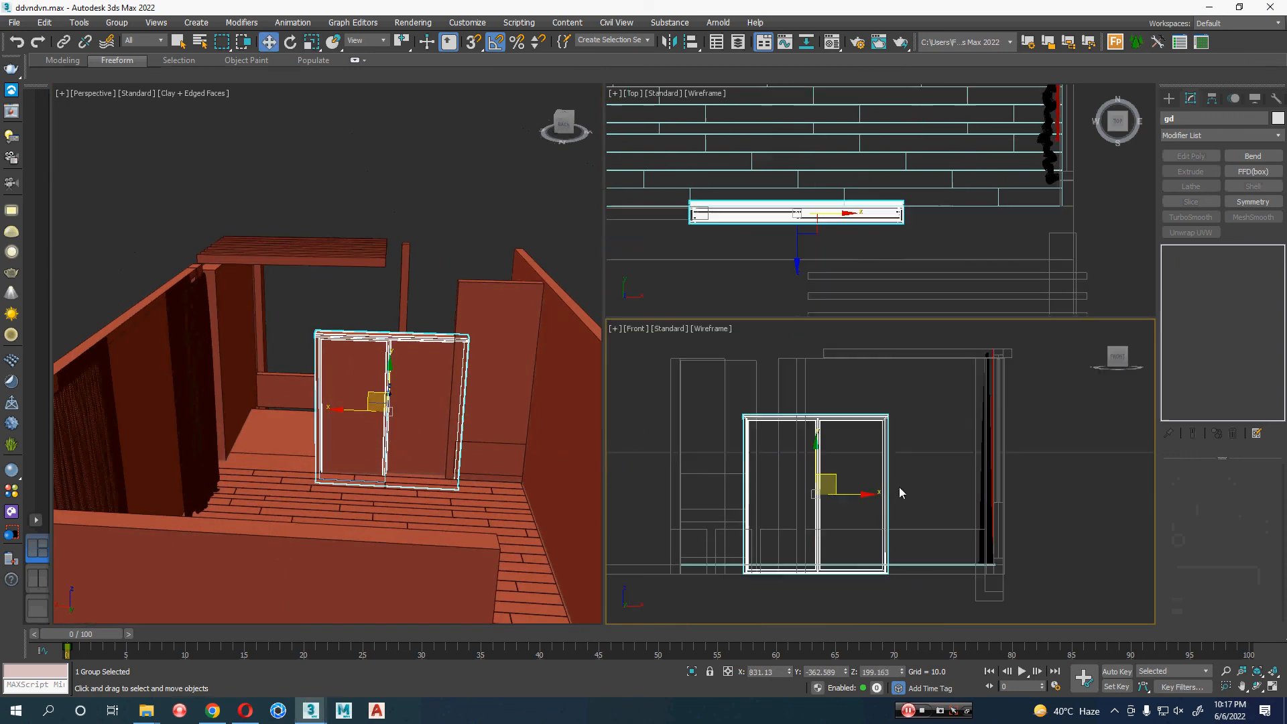
{"action": "middle_click_drag", "start_coordinate": [899, 486], "coordinate": [916, 476]}
{"action": "scroll", "coordinate": [898, 482], "scroll_direction": "up", "scroll_amount": 2}
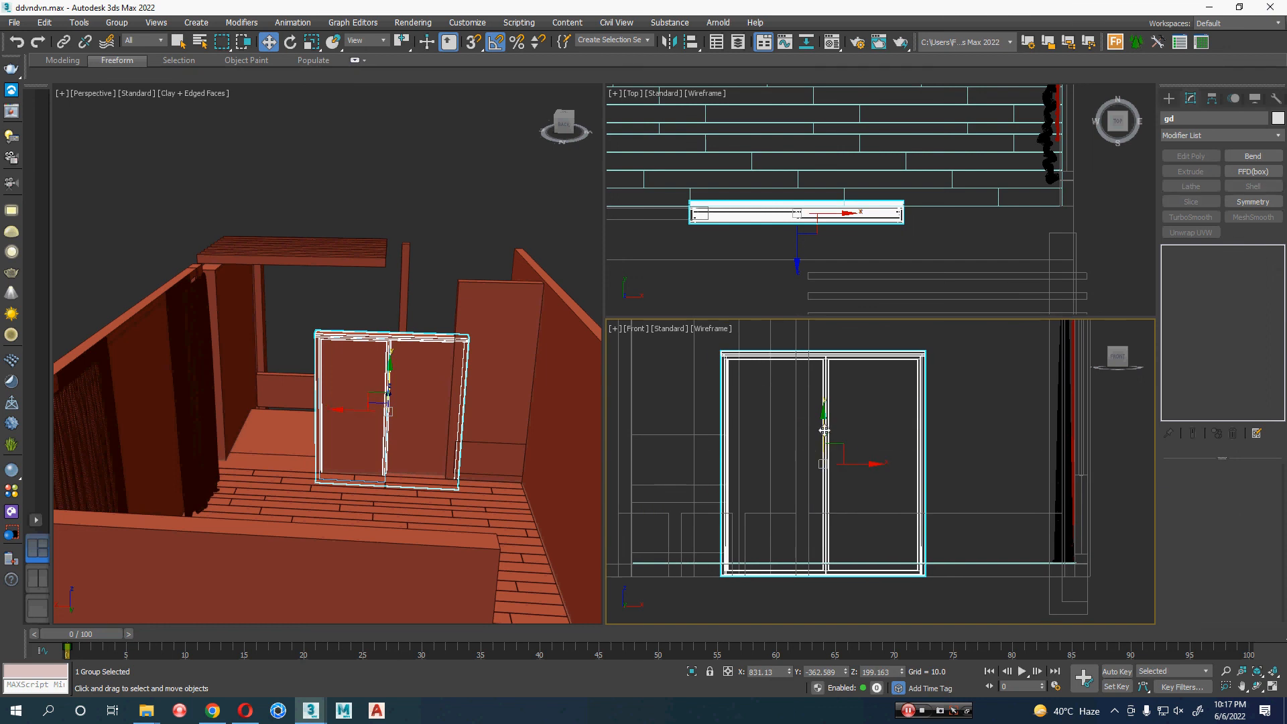
{"action": "left_click_drag", "start_coordinate": [824, 430], "coordinate": [827, 416]}
{"action": "middle_click_drag", "start_coordinate": [882, 466], "coordinate": [914, 494]}
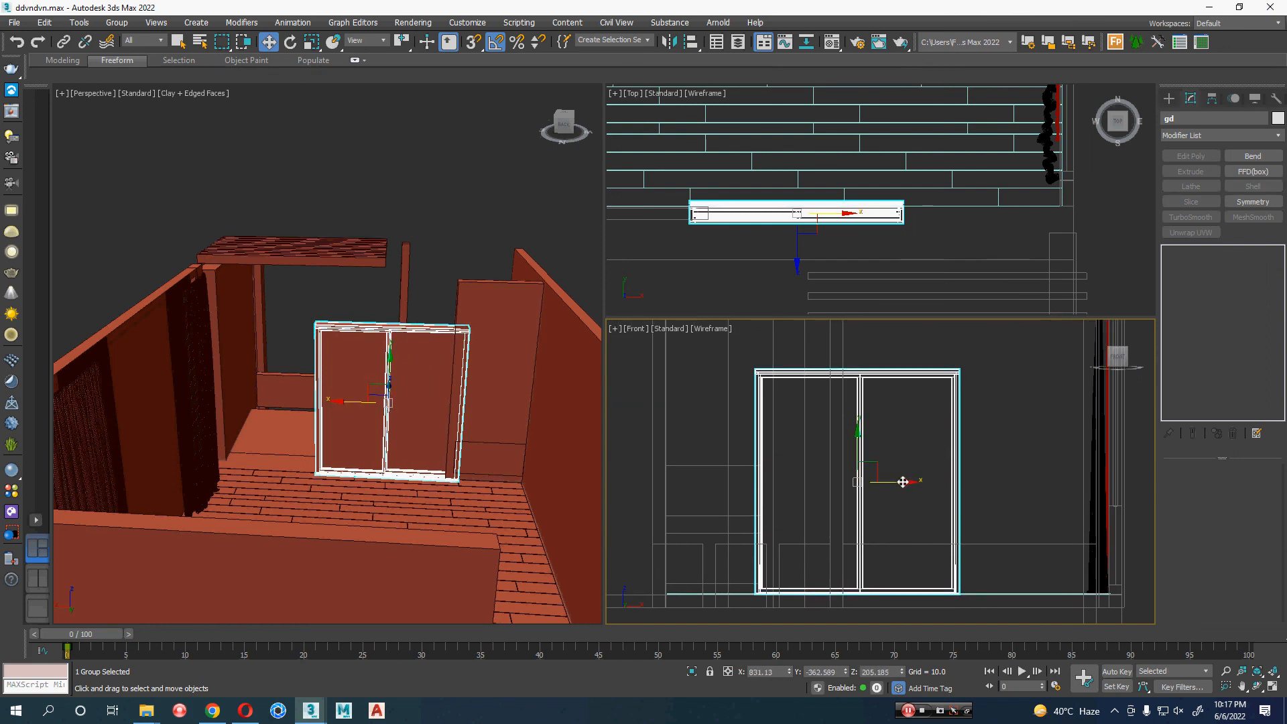
{"action": "left_click_drag", "start_coordinate": [903, 482], "coordinate": [920, 482]}
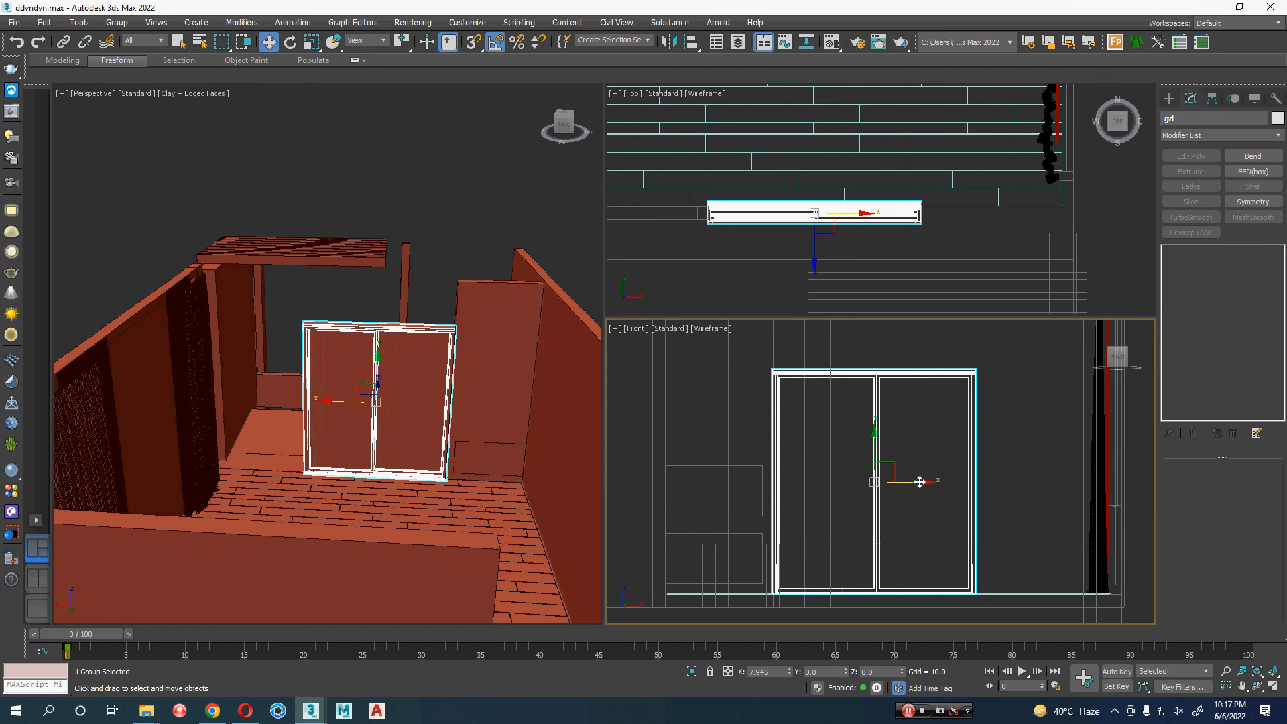
- Copy the wall segment beside the door along X to the opposite side of the door, at about X 992
{"action": "left_click", "coordinate": [483, 465]}
{"action": "middle_click_drag", "start_coordinate": [489, 409], "coordinate": [498, 493], "text": "alt"}
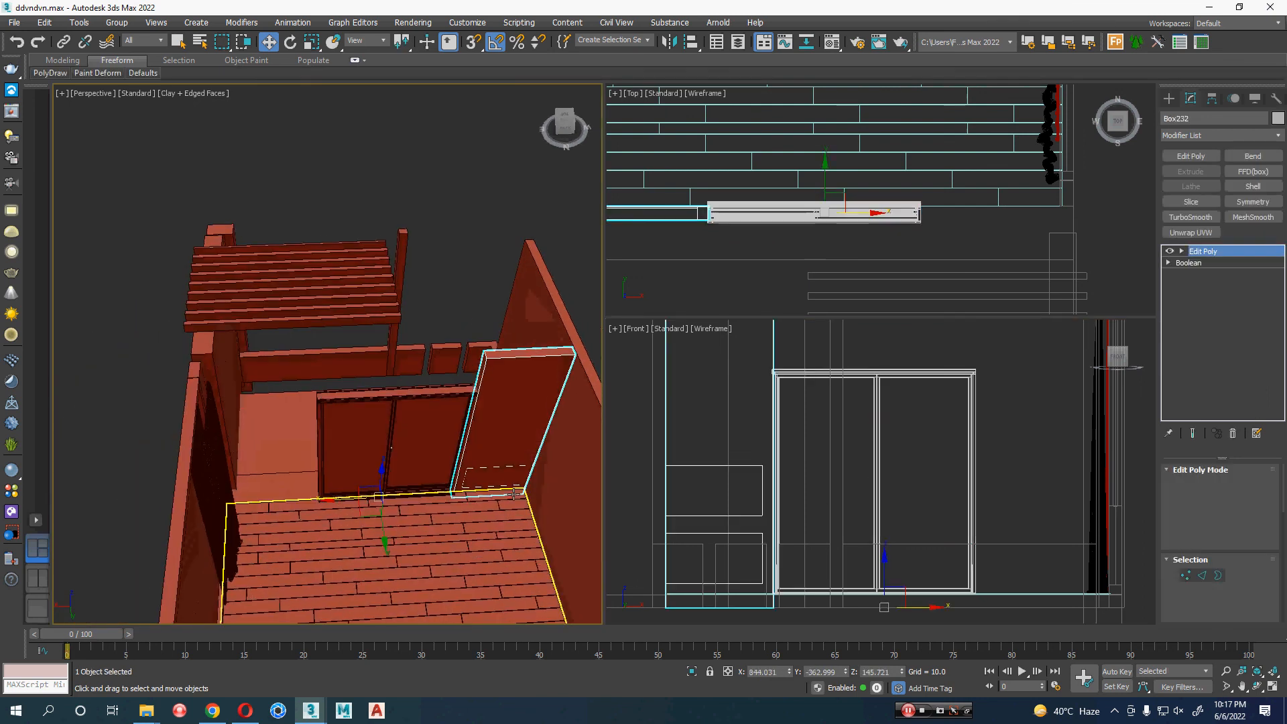
{"action": "mouse_move", "coordinate": [199, 498]}
{"action": "left_mouse_down", "text": "shift"}
{"action": "mouse_move", "coordinate": [124, 505]}
{"action": "mouse_move", "coordinate": [134, 498]}
{"action": "left_mouse_up", "text": "shift"}
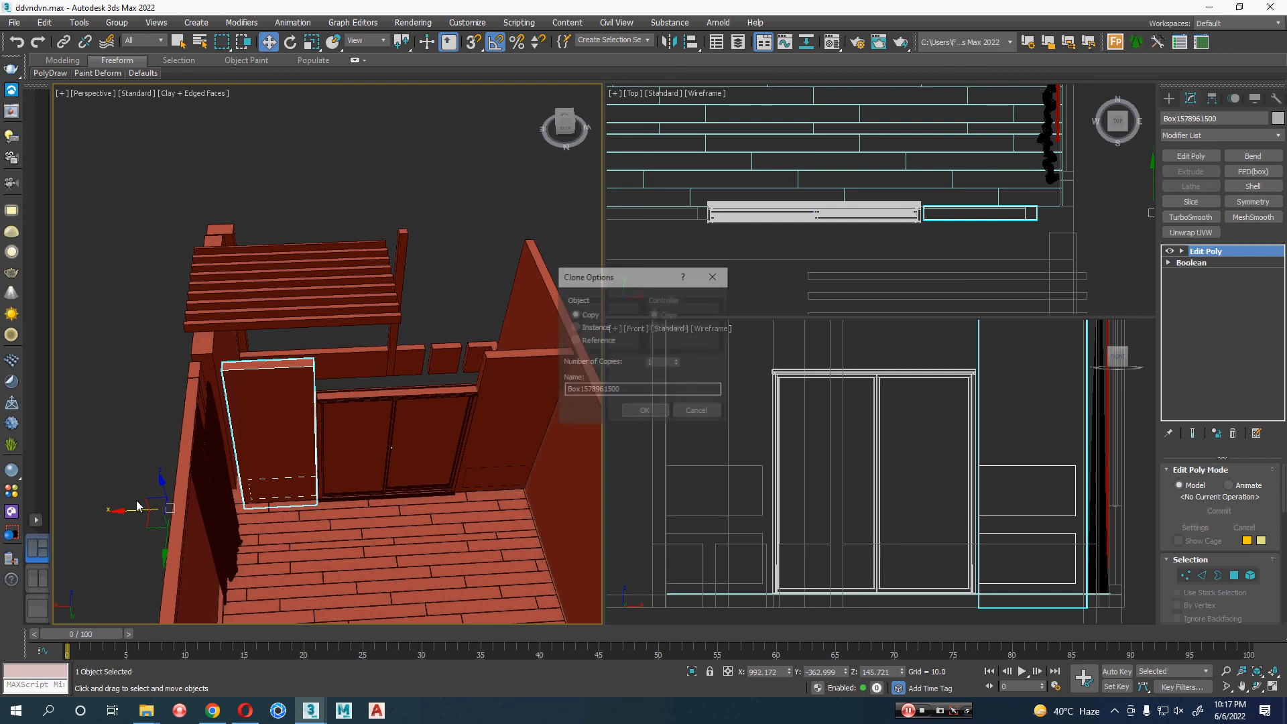
{"action": "key", "text": "Return"}
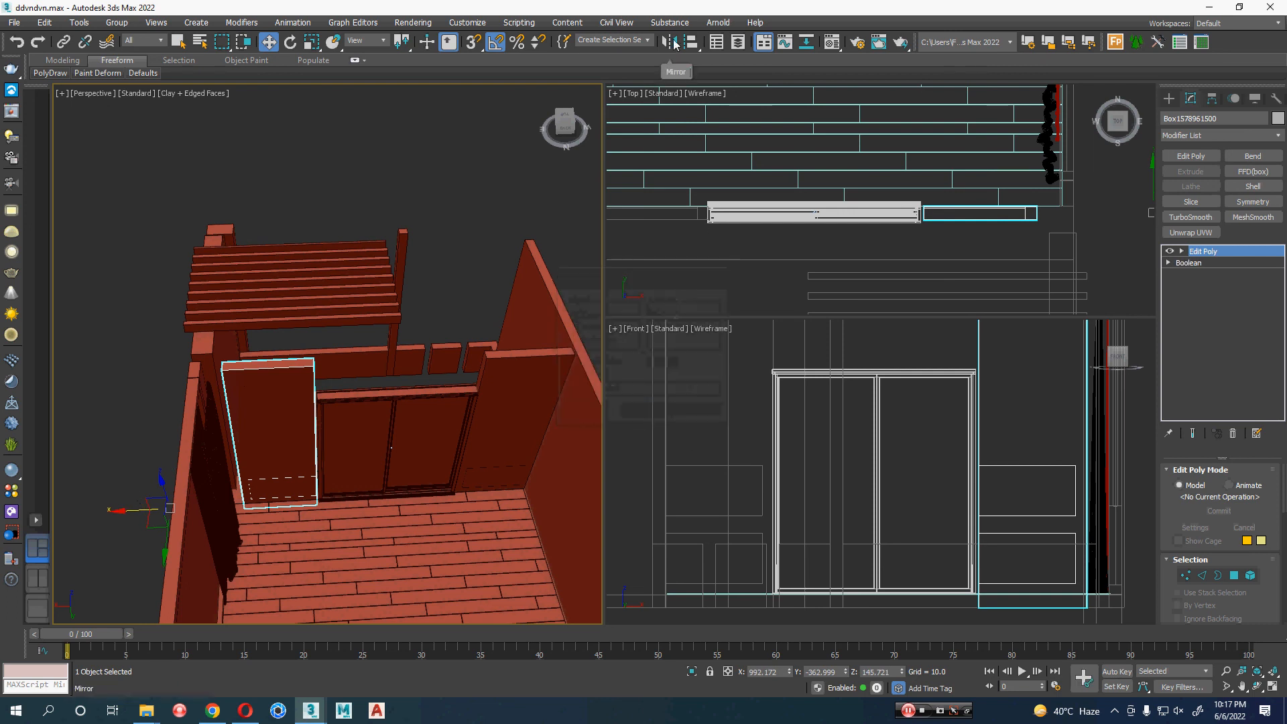
- Mirror the copied wall segment about X without cloning and move it back beside the door, at about X 846
{"action": "left_click", "coordinate": [673, 43]}
{"action": "left_click", "coordinate": [623, 288]}
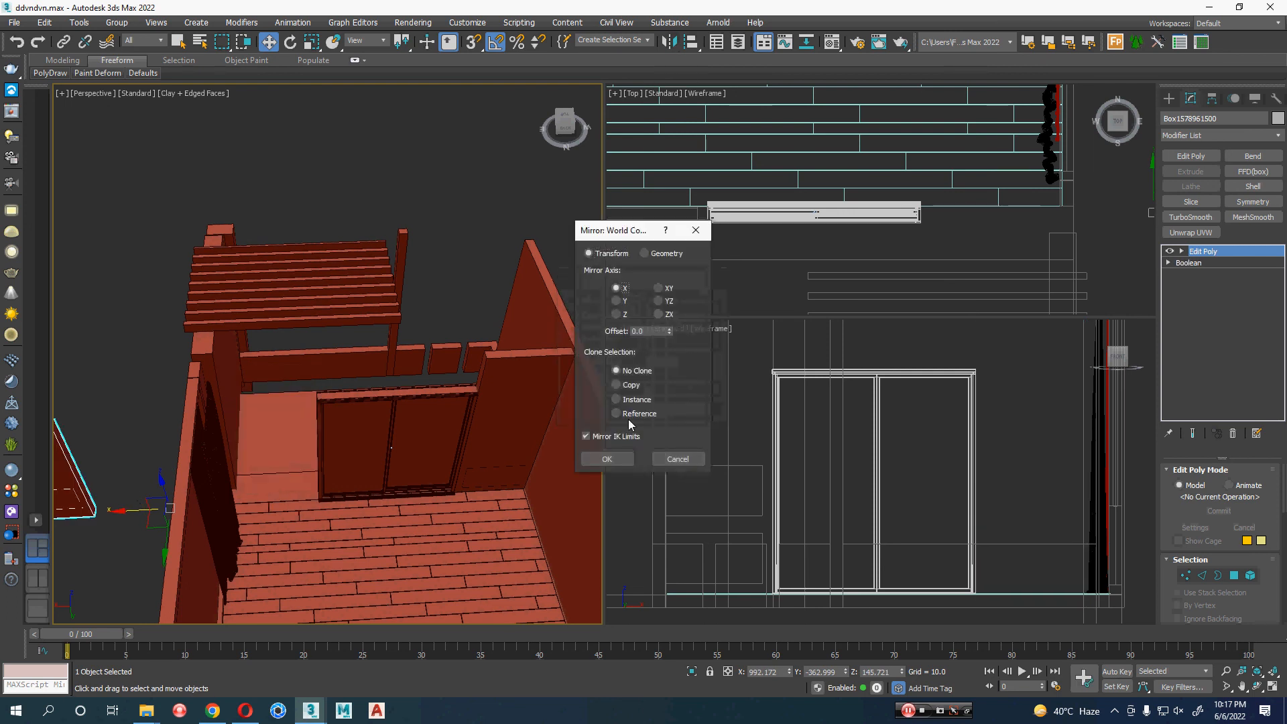
{"action": "left_click", "coordinate": [607, 458]}
{"action": "middle_click_drag", "start_coordinate": [375, 469], "coordinate": [267, 523], "text": "alt"}
{"action": "left_click_drag", "start_coordinate": [265, 523], "coordinate": [471, 513]}
{"action": "middle_click_drag", "start_coordinate": [471, 513], "coordinate": [431, 526]}
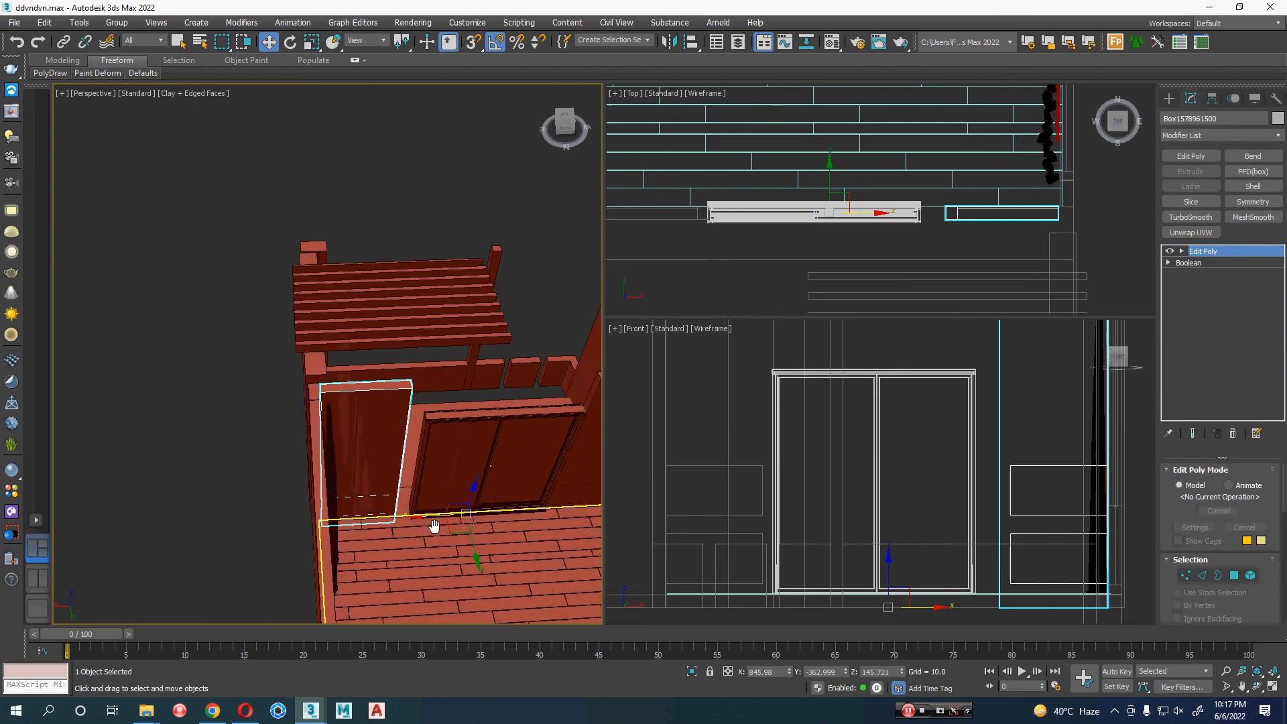
- Center the mirrored wall segment's pivot to the object and leave pivot editing
{"action": "scroll", "coordinate": [1085, 247], "scroll_direction": "up", "scroll_amount": 5}
{"action": "middle_click_drag", "start_coordinate": [964, 270], "coordinate": [841, 259]}
{"action": "left_click", "coordinate": [1214, 102]}
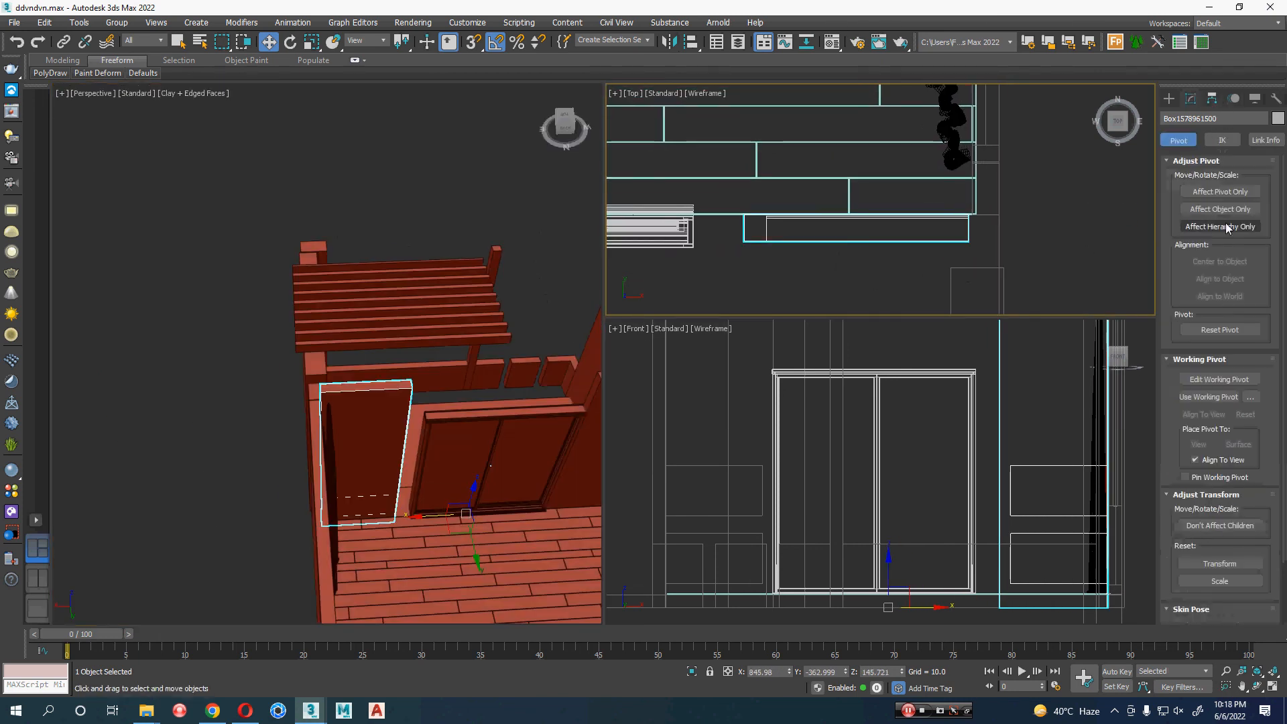
{"action": "left_click", "coordinate": [1237, 192]}
{"action": "left_click", "coordinate": [1244, 261]}
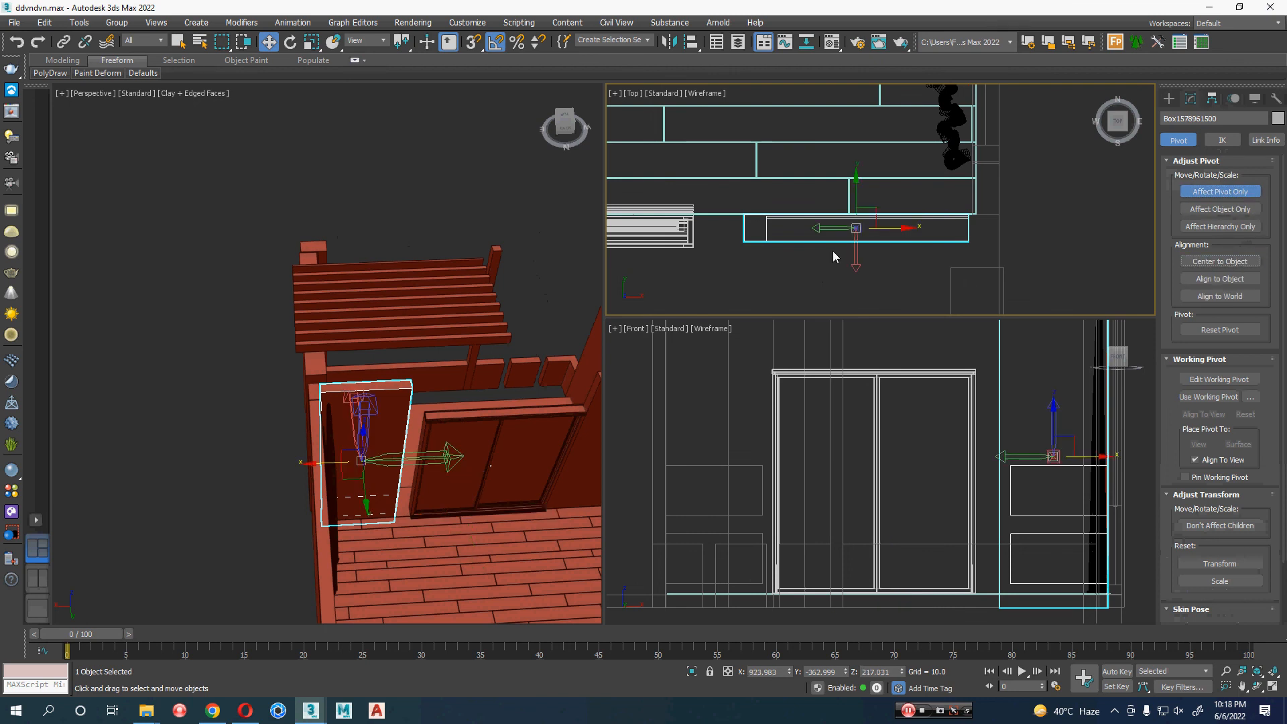
{"action": "left_click", "coordinate": [1220, 191]}
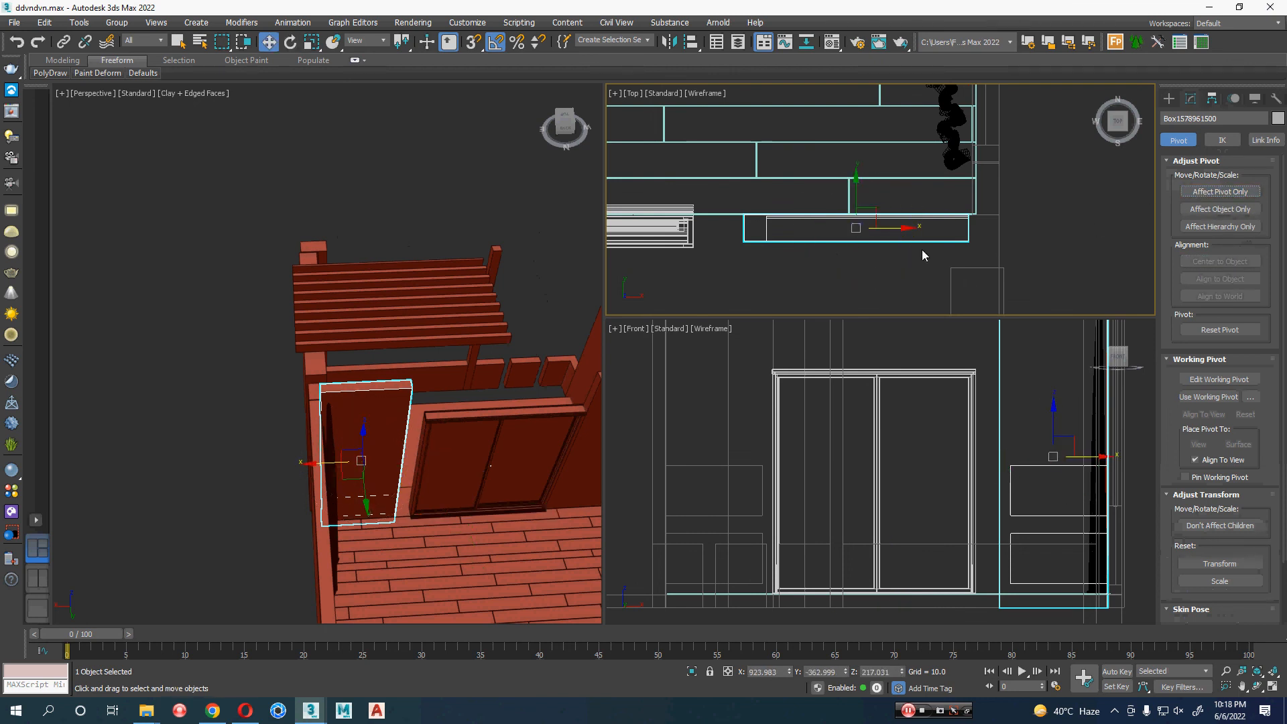
- Move the mirrored wall segment along X into the room's side wall, to about X 930
{"action": "left_click_drag", "start_coordinate": [899, 232], "coordinate": [903, 229]}
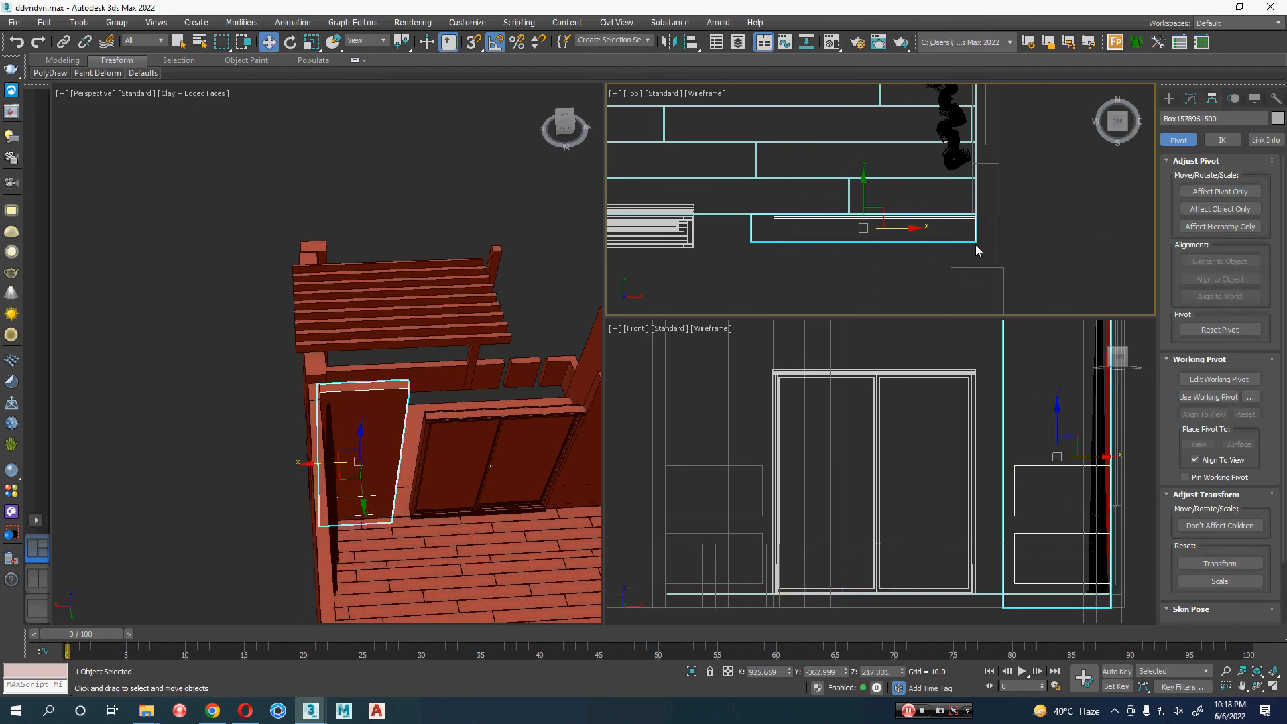
{"action": "middle_click_drag", "start_coordinate": [570, 393], "coordinate": [624, 392], "text": "alt"}
{"action": "middle_click_drag", "start_coordinate": [474, 447], "coordinate": [382, 462], "text": "alt"}
{"action": "scroll", "coordinate": [345, 497], "scroll_direction": "up", "scroll_amount": 2}
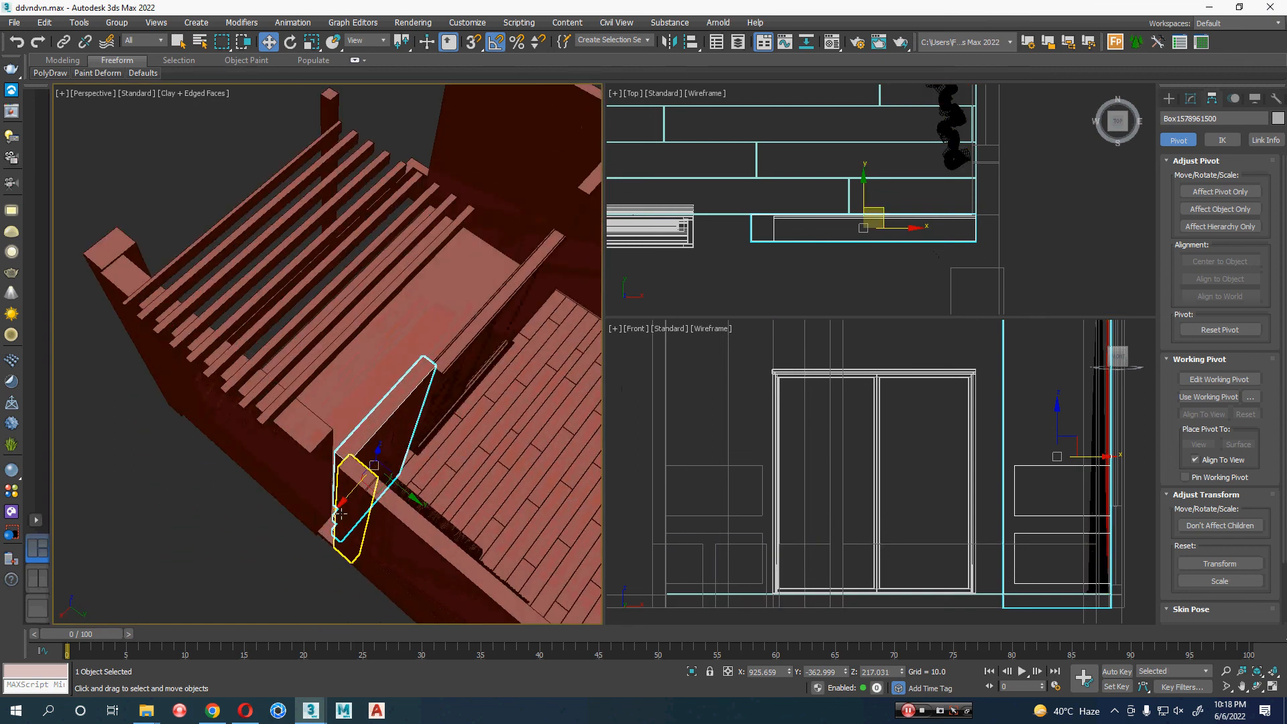
{"action": "left_click_drag", "start_coordinate": [341, 504], "coordinate": [331, 507]}
{"action": "middle_click_drag", "start_coordinate": [332, 508], "coordinate": [350, 535], "text": "alt"}
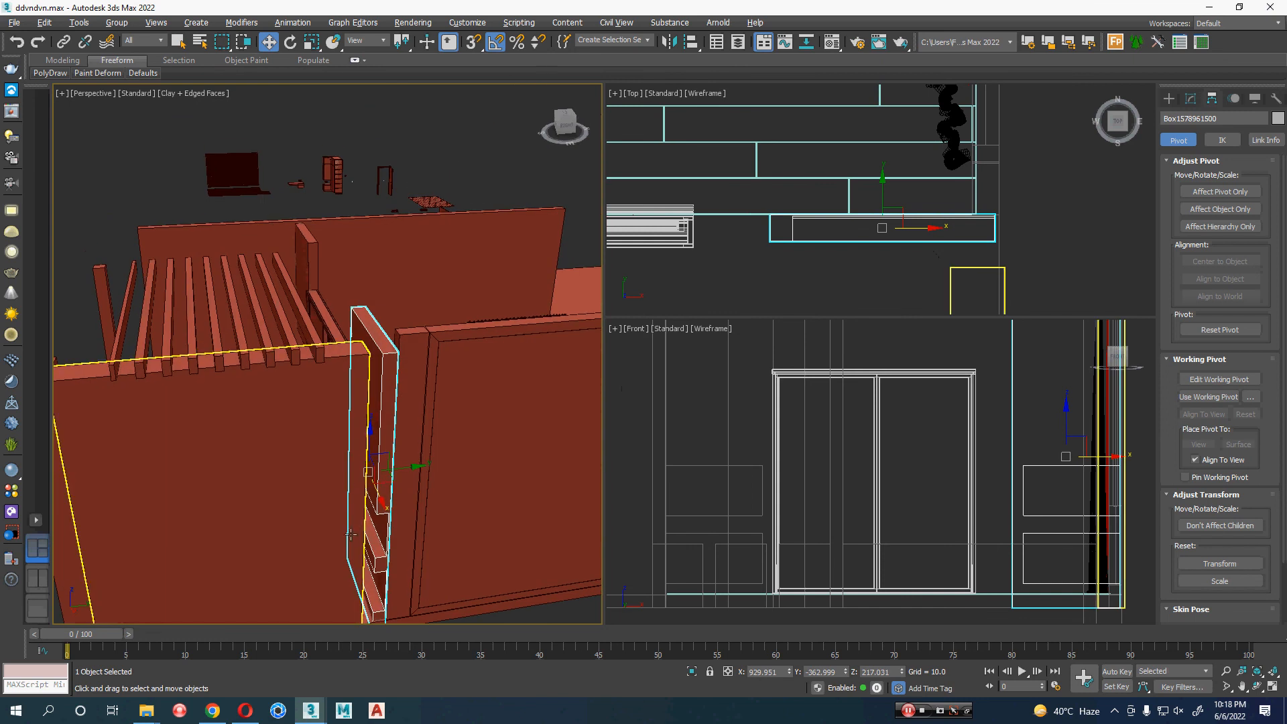
{"action": "scroll", "coordinate": [335, 446], "scroll_direction": "down", "scroll_amount": 3}
{"action": "middle_click_drag", "start_coordinate": [334, 446], "coordinate": [375, 469], "text": "alt"}
{"action": "scroll", "coordinate": [325, 472], "scroll_direction": "up", "scroll_amount": 2}
- Scale the gd door group uniformly to about 145% and move it to about X 848, Z 215 between the two wall segments
{"action": "left_click", "coordinate": [261, 482]}
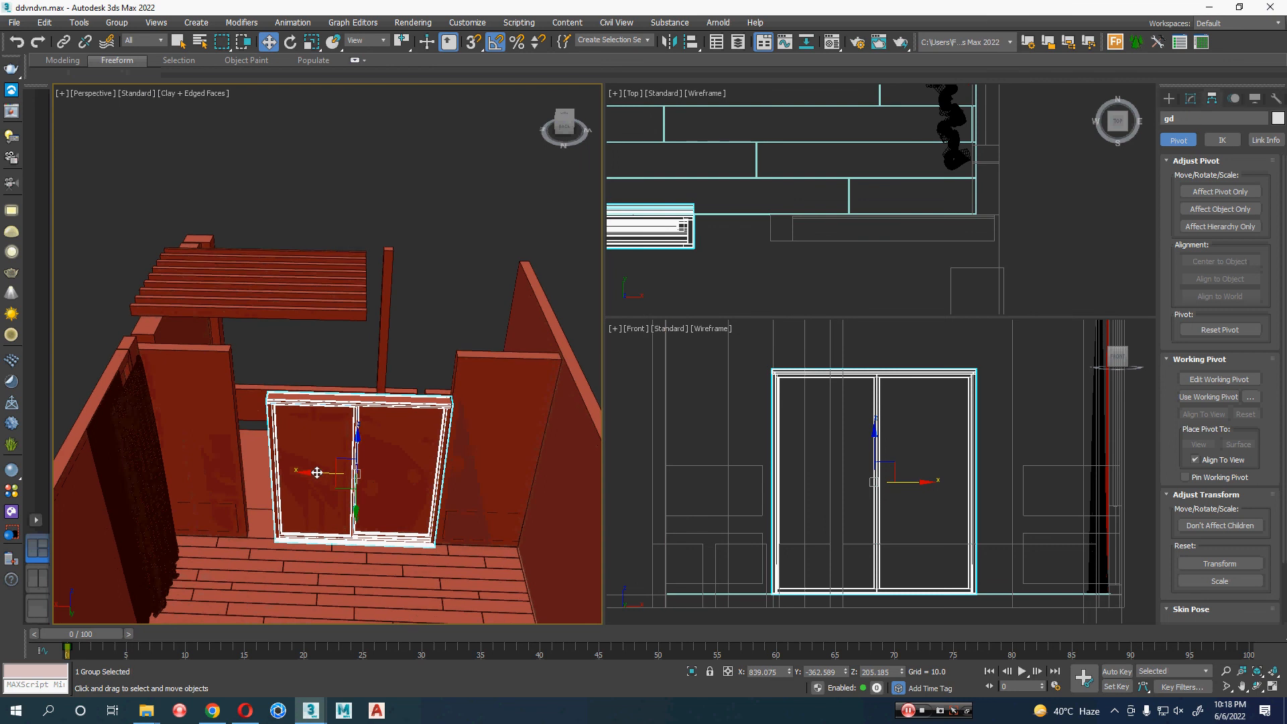
{"action": "left_click_drag", "start_coordinate": [316, 472], "coordinate": [350, 459]}
{"action": "key", "text": "r"}
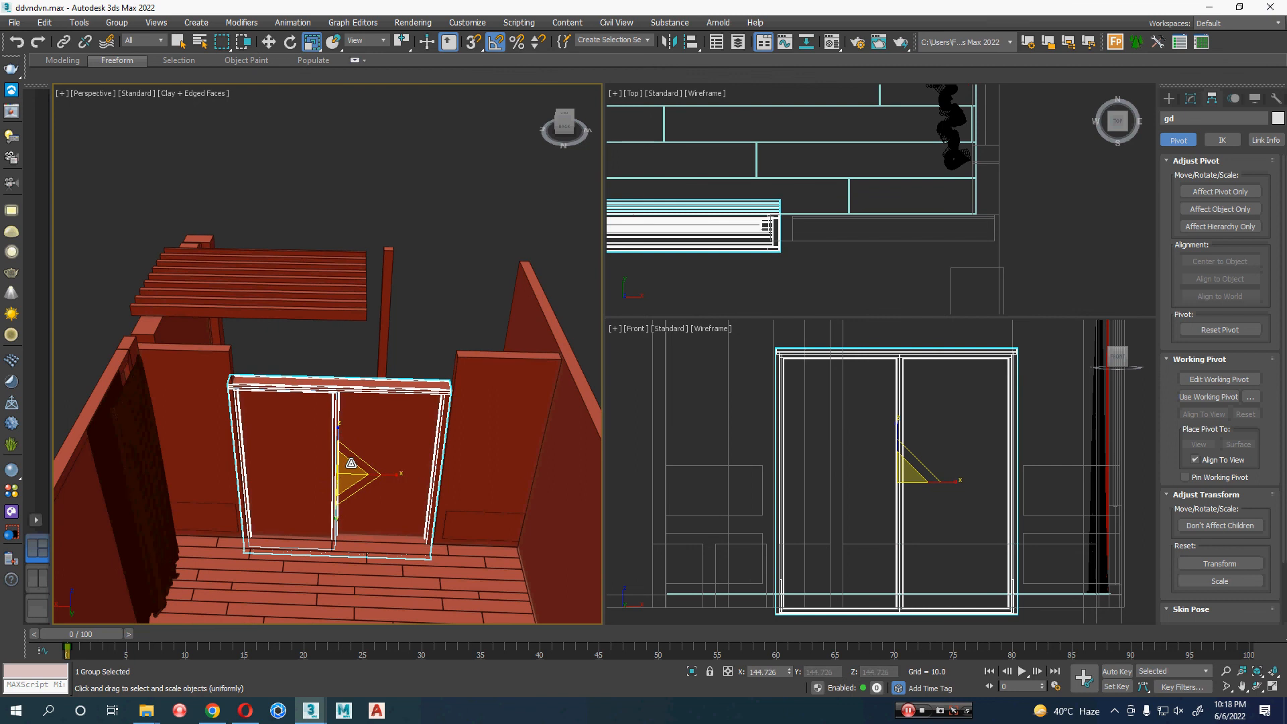
{"action": "key", "text": "w"}
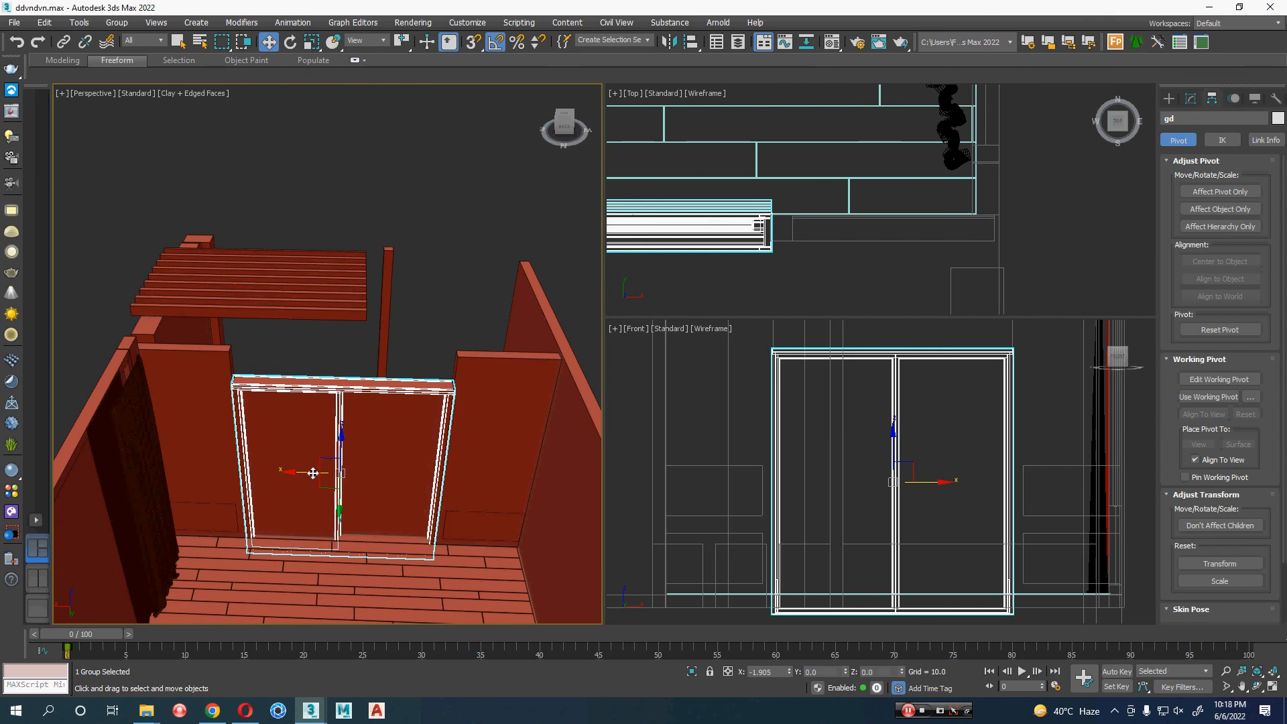
{"action": "middle_click_drag", "start_coordinate": [889, 496], "coordinate": [885, 491]}
{"action": "left_click_drag", "start_coordinate": [888, 434], "coordinate": [888, 415]}
{"action": "left_click", "coordinate": [326, 446]}
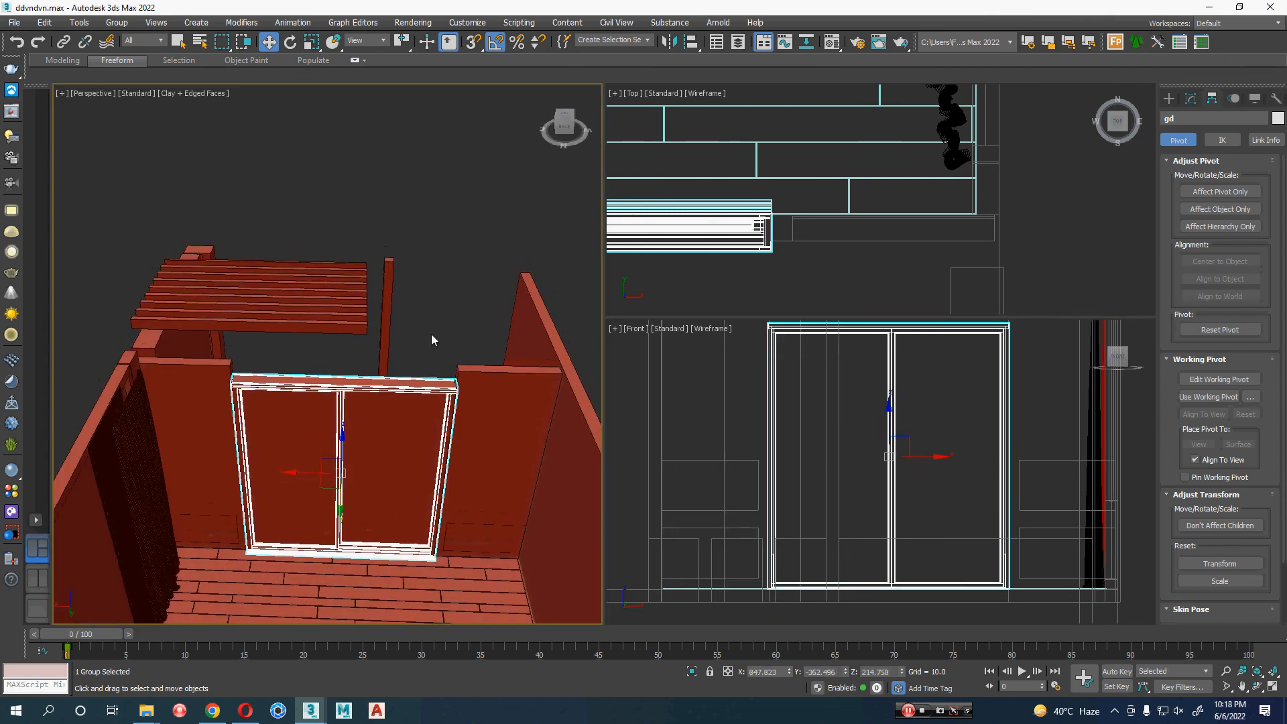
- Connect the vertical edges of the original wall segment with one segment slid close to its top, and leave edge editing
{"action": "left_click", "coordinate": [435, 341]}
{"action": "mouse_move", "coordinate": [435, 340]}
{"action": "middle_mouse_down", "text": "alt"}
{"action": "mouse_move", "coordinate": [462, 387]}
{"action": "mouse_move", "coordinate": [450, 360]}
{"action": "middle_mouse_up", "text": "alt"}
{"action": "left_click", "coordinate": [450, 360]}
{"action": "scroll", "coordinate": [450, 359], "scroll_direction": "up", "scroll_amount": 5}
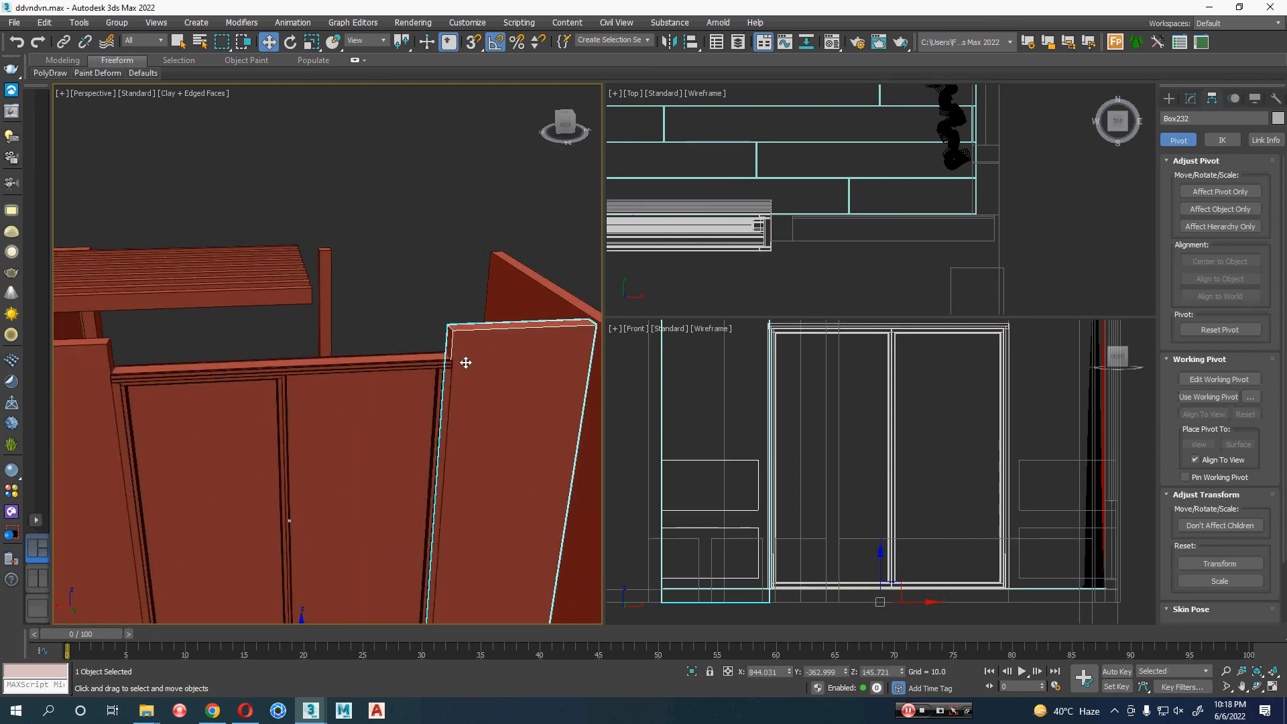
{"action": "key", "text": "2"}
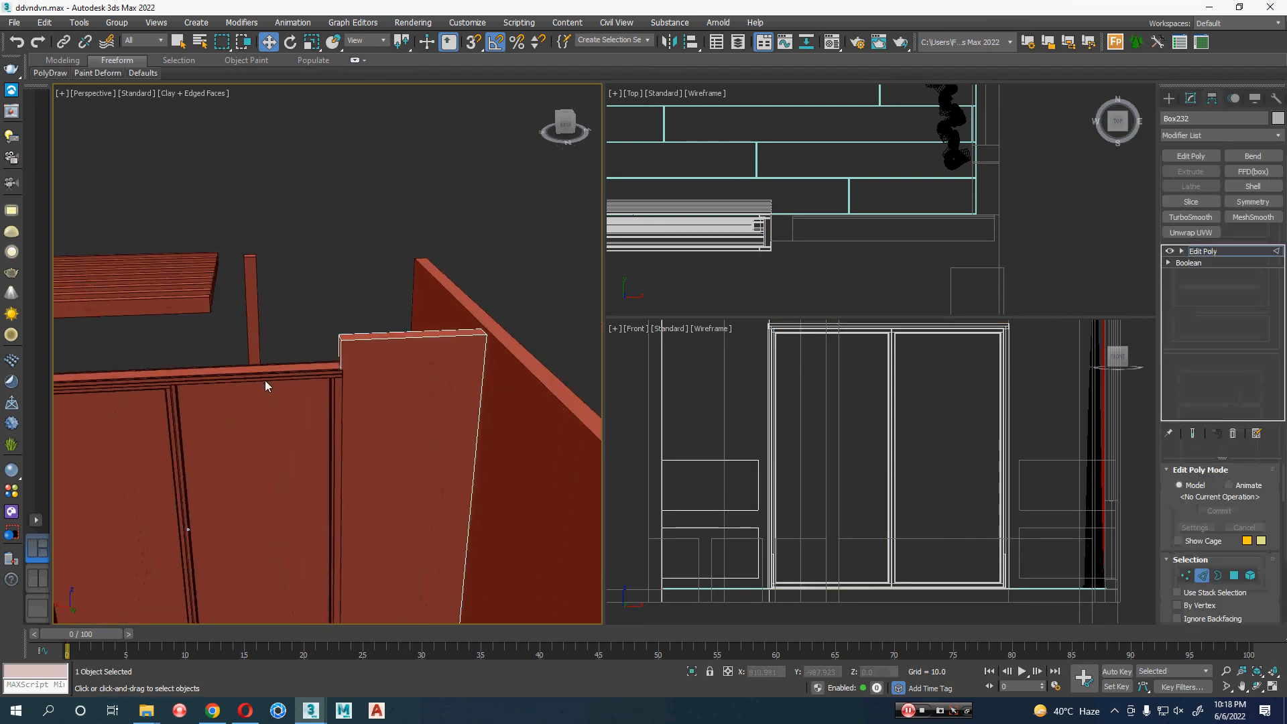
{"action": "left_click", "coordinate": [476, 419]}
{"action": "right_click", "coordinate": [482, 378]}
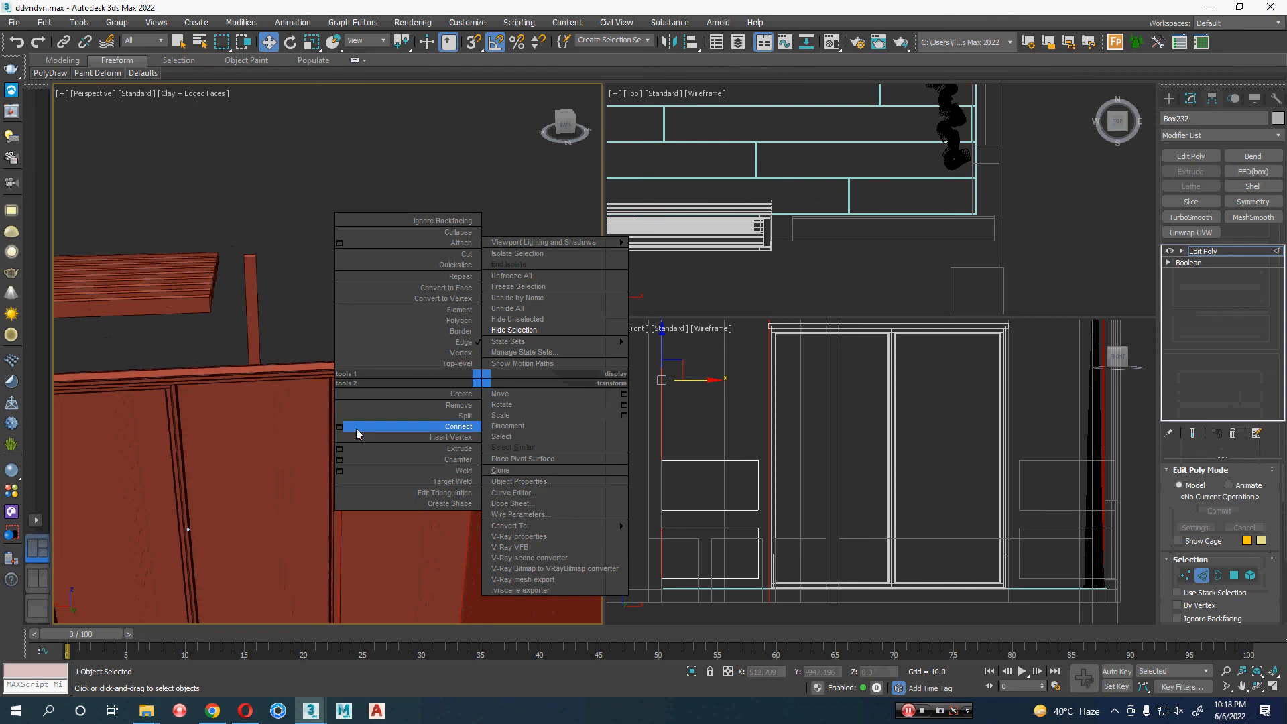
{"action": "left_click", "coordinate": [355, 427]}
{"action": "scroll", "coordinate": [456, 452], "scroll_direction": "down", "scroll_amount": 3}
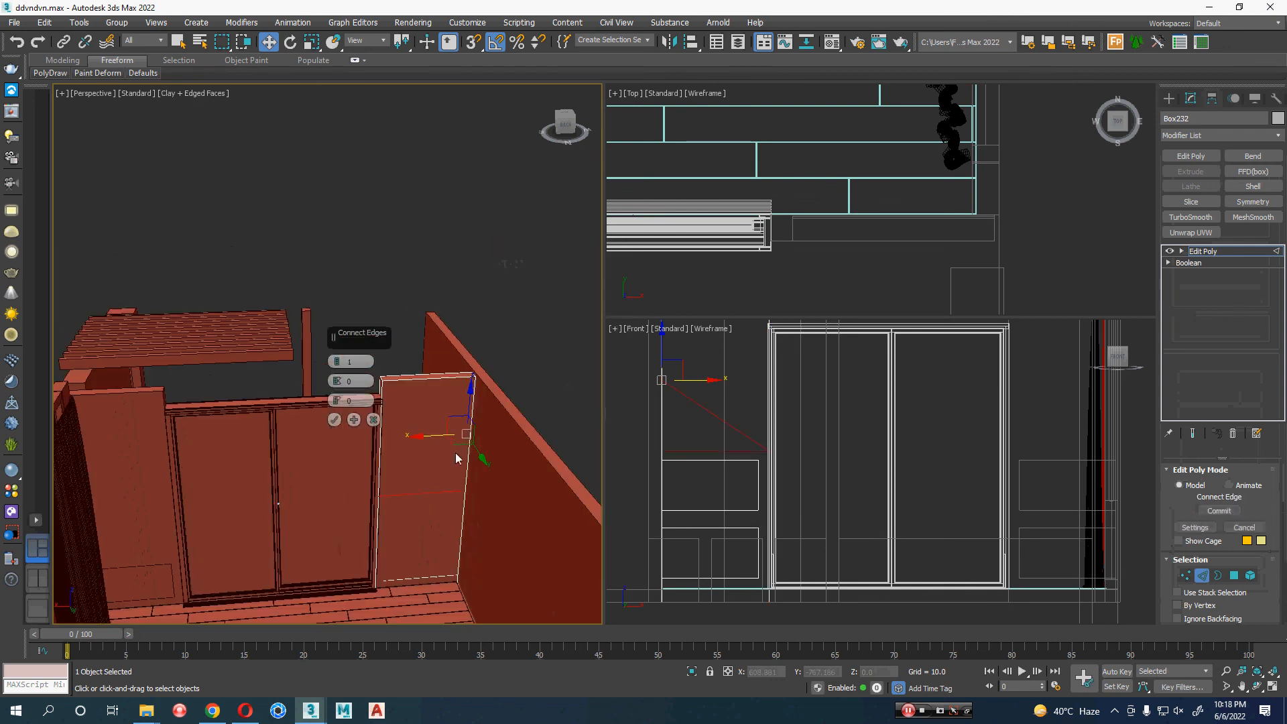
{"action": "left_click_drag", "start_coordinate": [337, 400], "coordinate": [337, 163]}
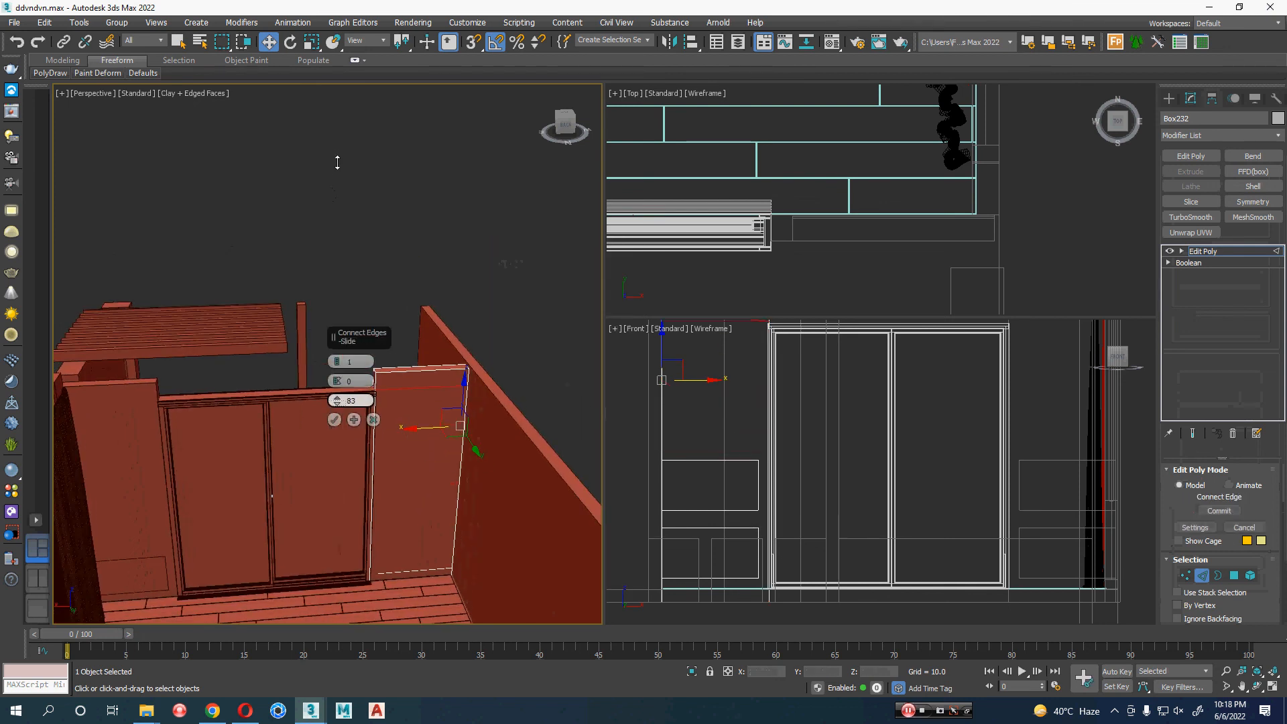
{"action": "left_click", "coordinate": [333, 420]}
{"action": "key", "text": "2"}
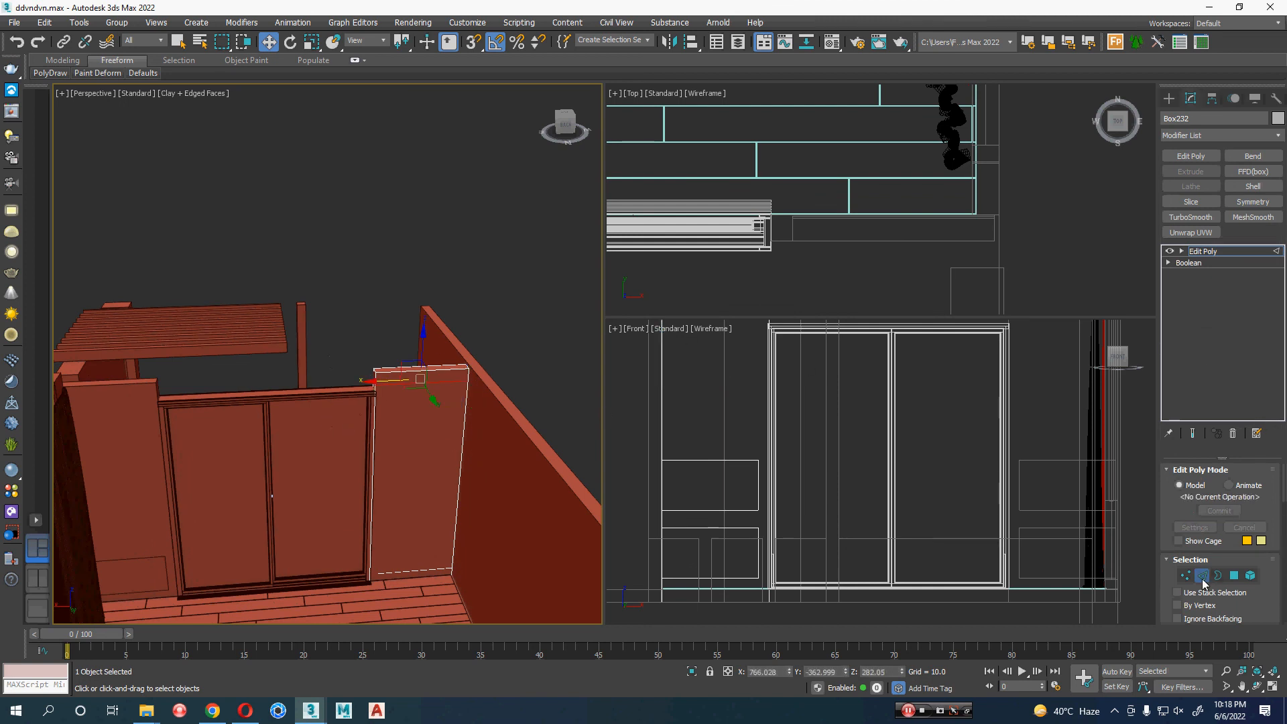
- Attach the mirrored wall segment on the other side of the door to the original wall segment
{"action": "scroll", "coordinate": [1159, 268], "scroll_direction": "down", "scroll_amount": 5}
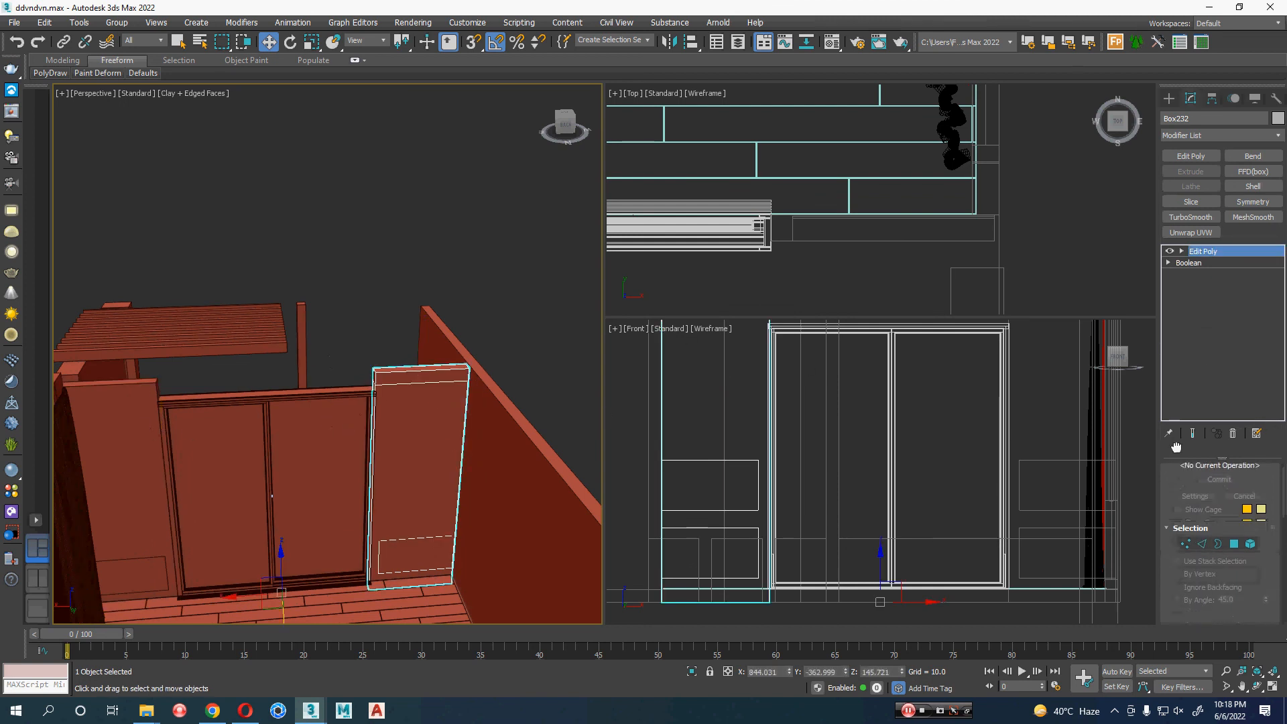
{"action": "scroll", "coordinate": [1159, 267], "scroll_direction": "down", "scroll_amount": 2}
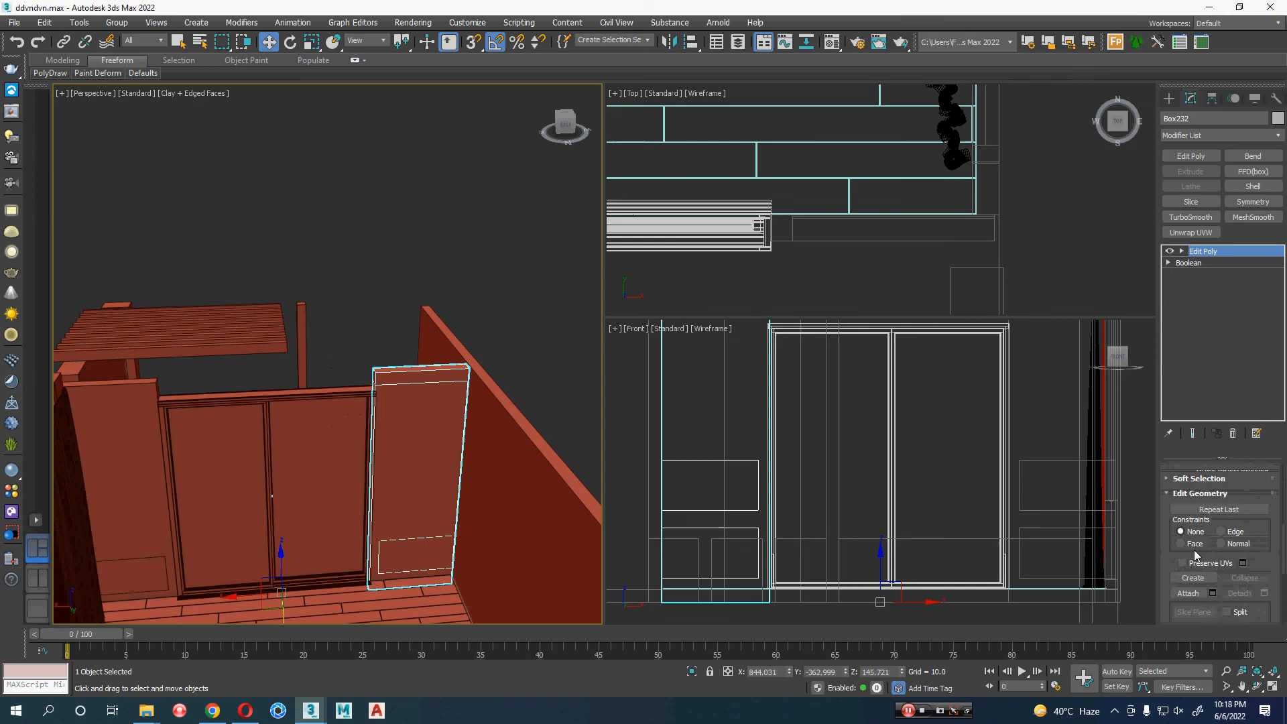
{"action": "left_click", "coordinate": [1187, 593]}
{"action": "left_click", "coordinate": [121, 397]}
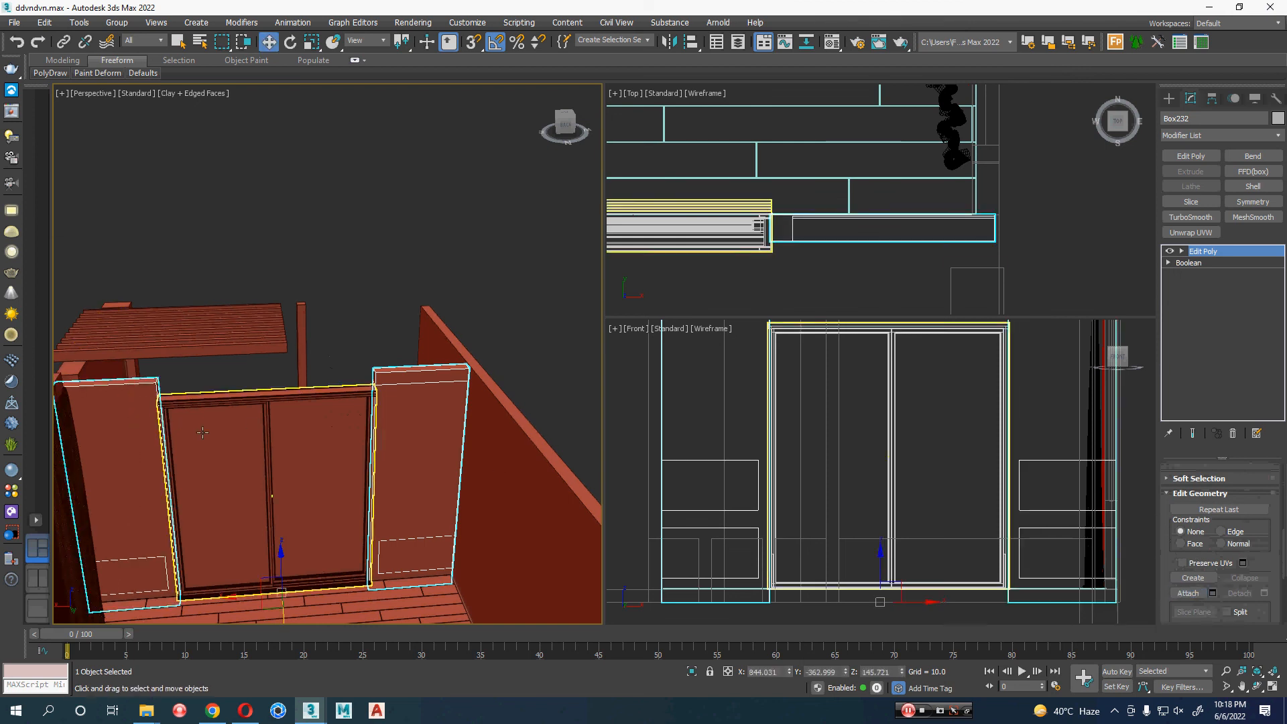
- Connect the vertical edges of the attached wall segment with one segment at a slide of -90
{"action": "key", "text": "2"}
{"action": "key", "text": "w"}
{"action": "middle_click_drag", "start_coordinate": [320, 449], "coordinate": [425, 466]}
{"action": "right_click", "coordinate": [407, 458]}
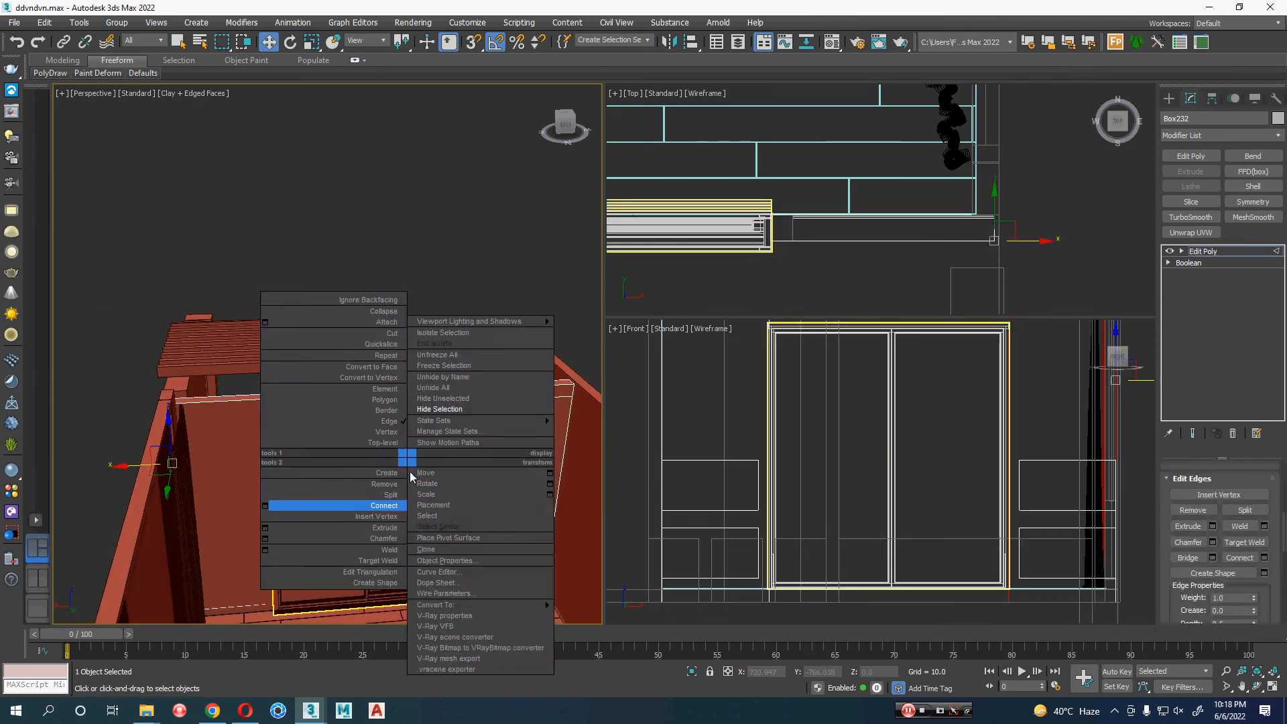
{"action": "left_click", "coordinate": [267, 506]}
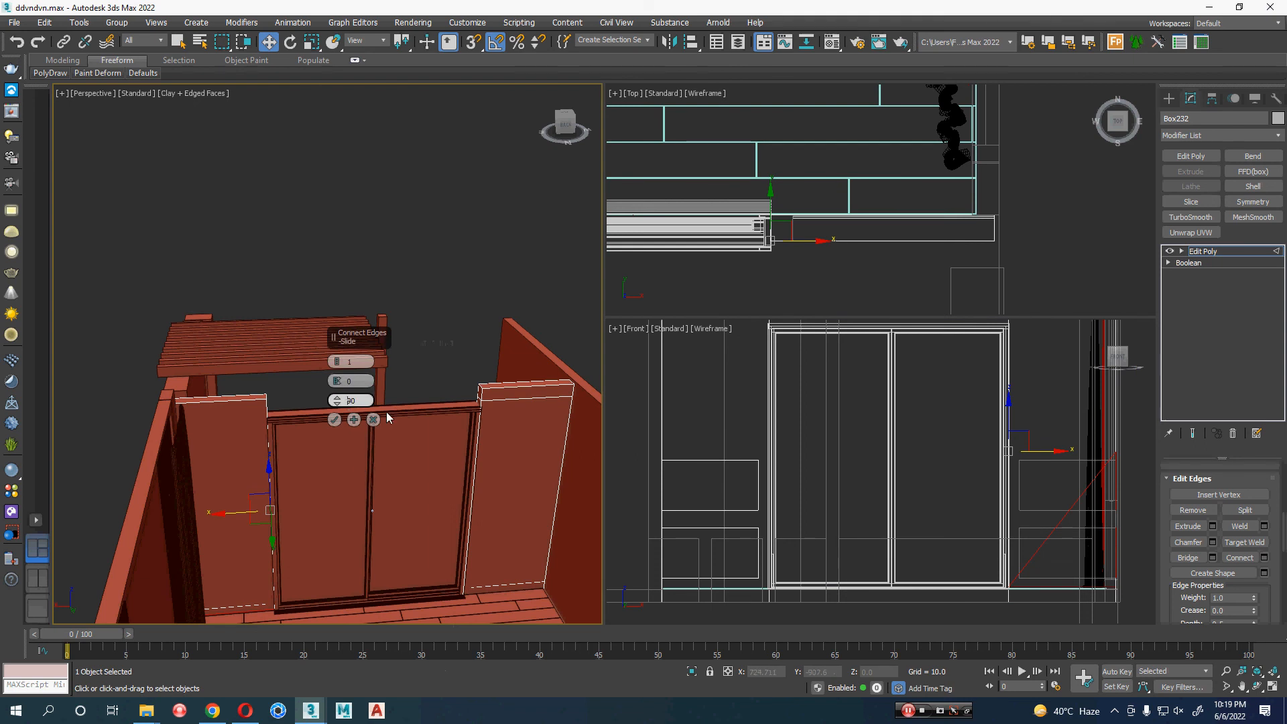
{"action": "left_click", "coordinate": [335, 419]}
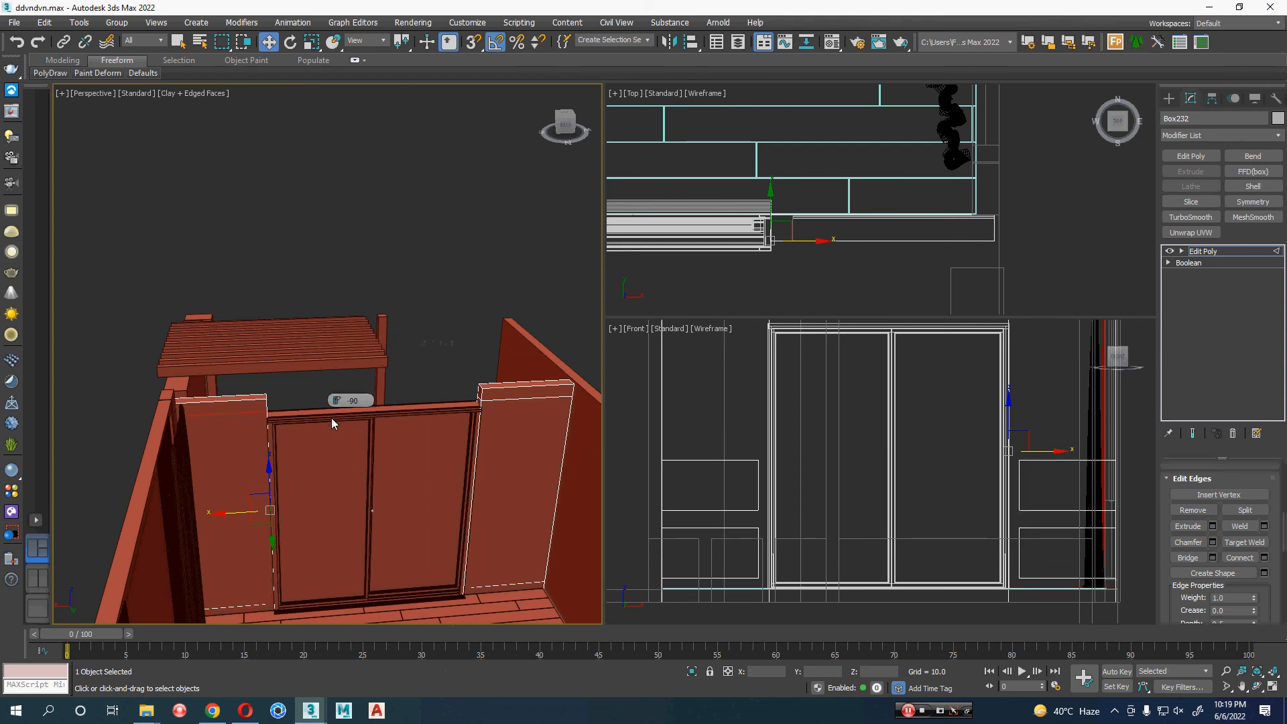
- Select the facing upper polygons of both wall segments and bridge them to form a wall strip above the door
{"action": "key", "text": "4"}
{"action": "middle_click_drag", "start_coordinate": [323, 415], "coordinate": [292, 382], "text": "alt"}
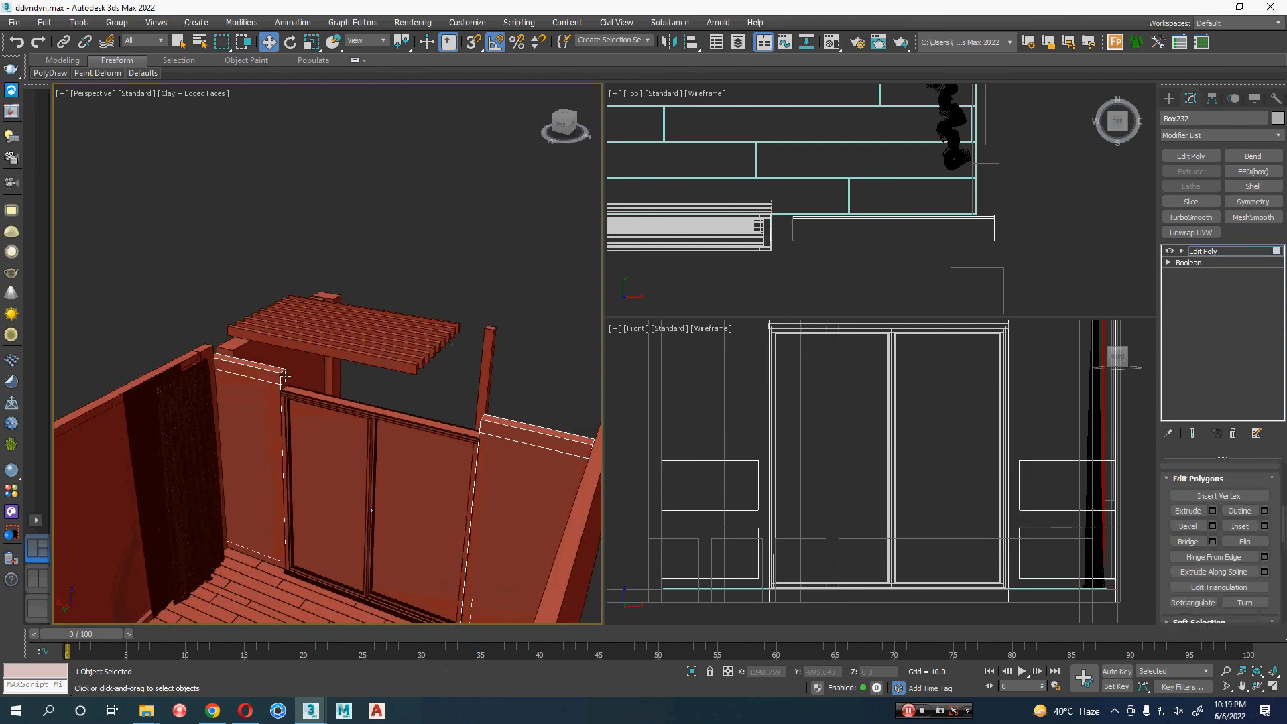
{"action": "left_click", "coordinate": [285, 378]}
{"action": "middle_click_drag", "start_coordinate": [309, 428], "coordinate": [362, 422], "text": "alt"}
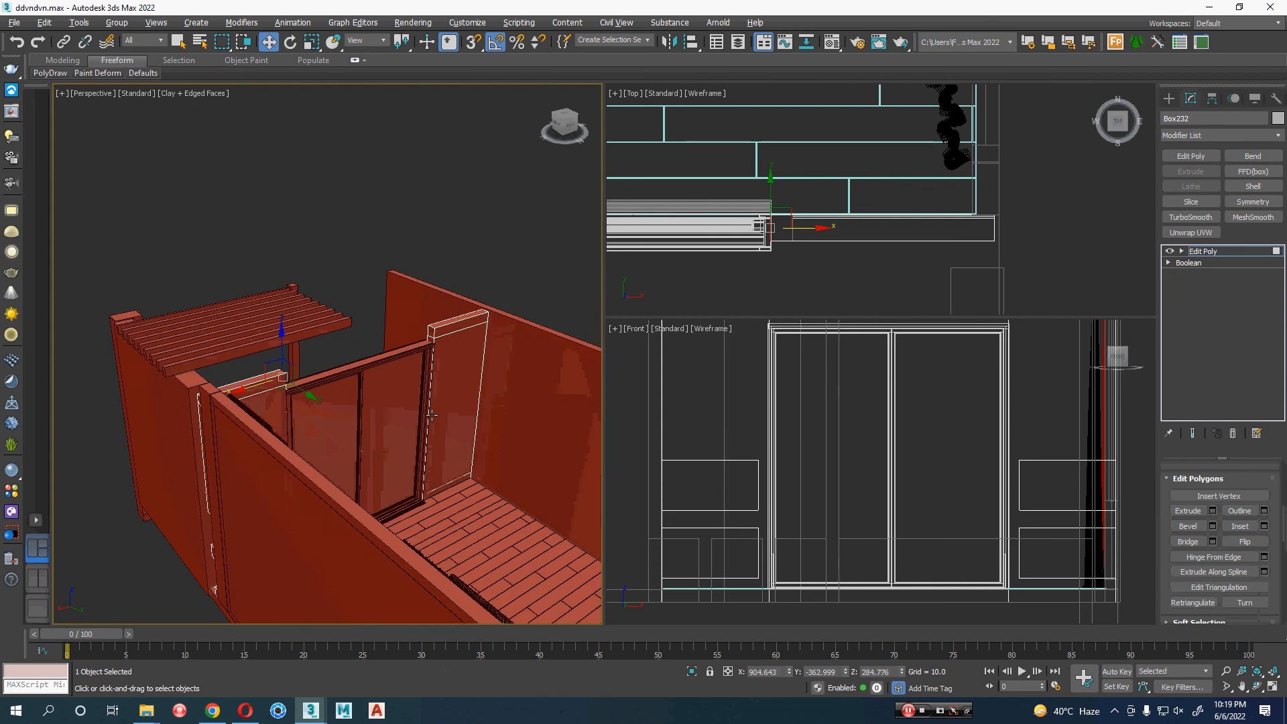
{"action": "middle_click", "coordinate": [644, 411]}
{"action": "key", "text": "q"}
{"action": "left_click_drag", "start_coordinate": [1163, 569], "coordinate": [1163, 570]}
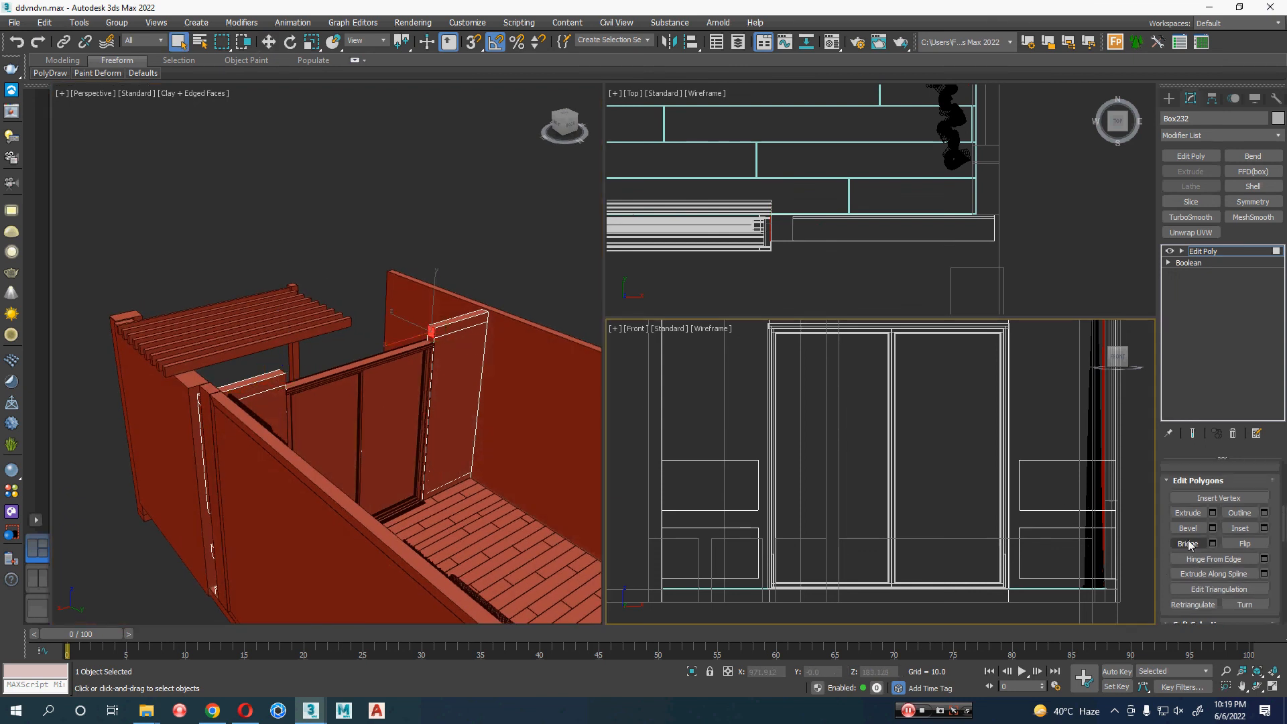
{"action": "left_click", "coordinate": [1188, 543]}
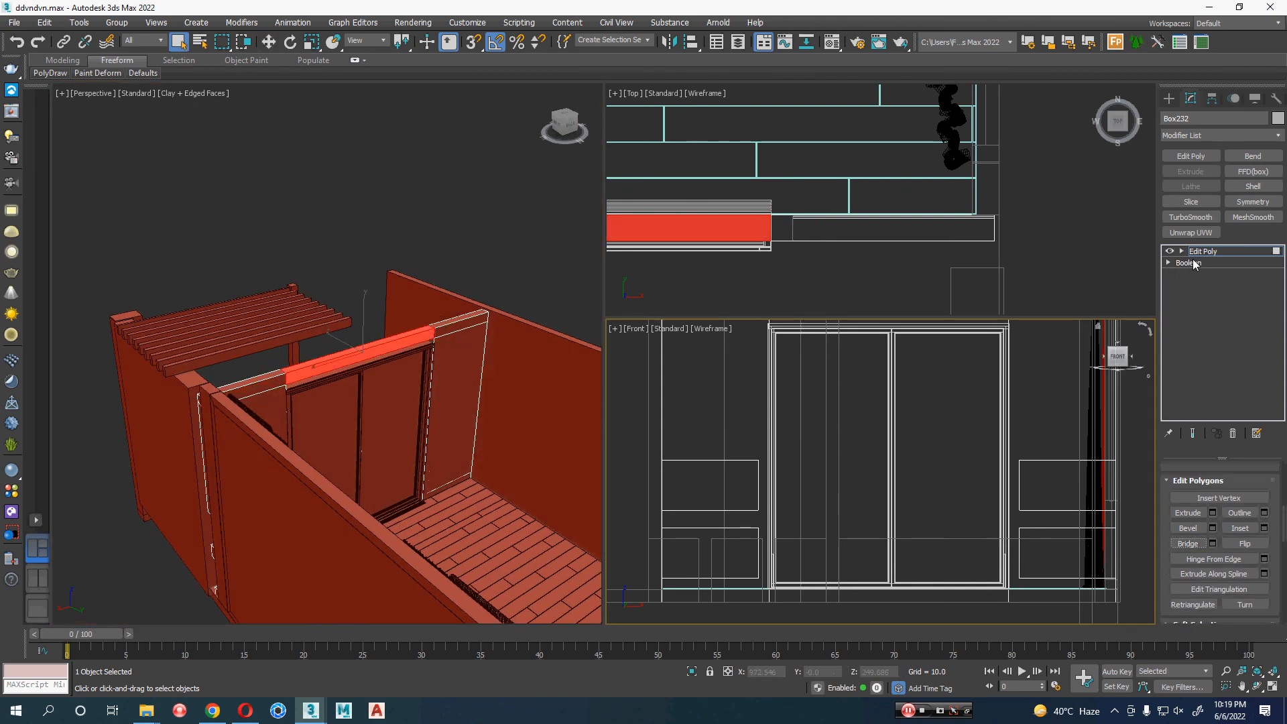
- Try to lower the outer-end vertices of the wall's upper division by hand, and undo the move
{"action": "scroll", "coordinate": [818, 433], "scroll_direction": "up", "scroll_amount": 3}
{"action": "middle_click_drag", "start_coordinate": [1026, 433], "coordinate": [1183, 473]}
{"action": "middle_click_drag", "start_coordinate": [396, 385], "coordinate": [560, 389], "text": "alt"}
{"action": "scroll", "coordinate": [312, 378], "scroll_direction": "up", "scroll_amount": 4}
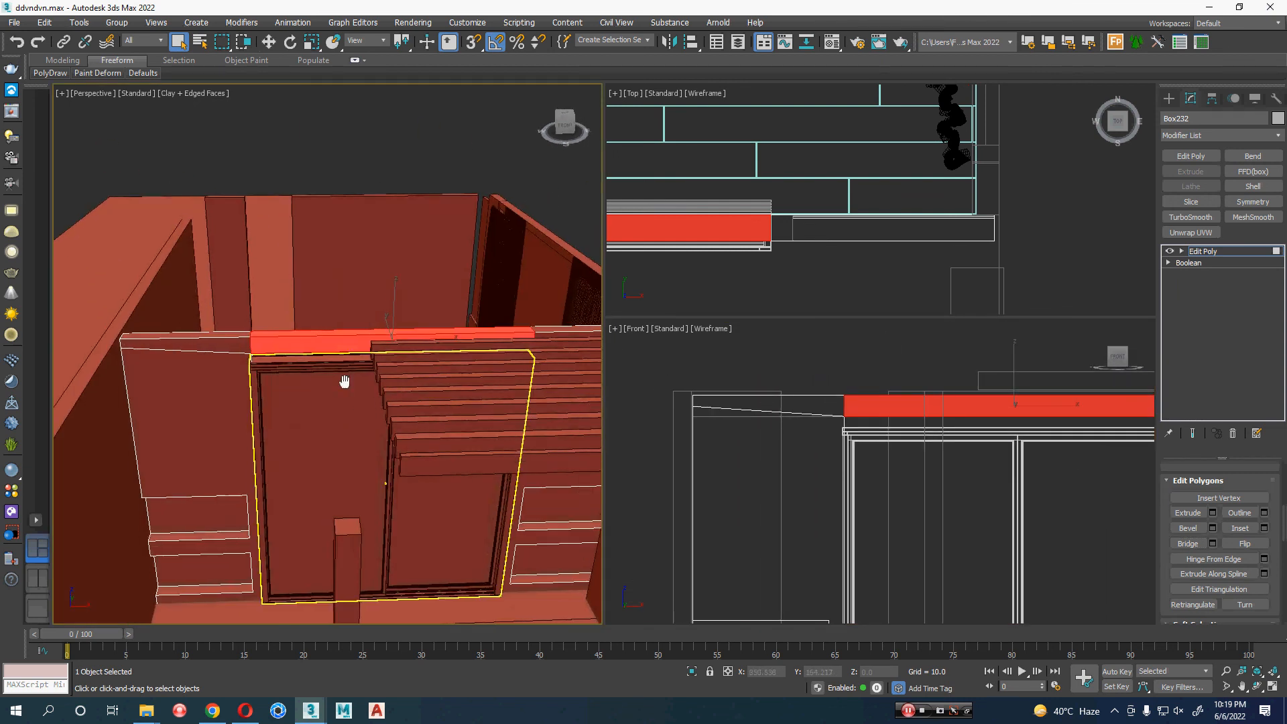
{"action": "scroll", "coordinate": [338, 393], "scroll_direction": "up", "scroll_amount": 2}
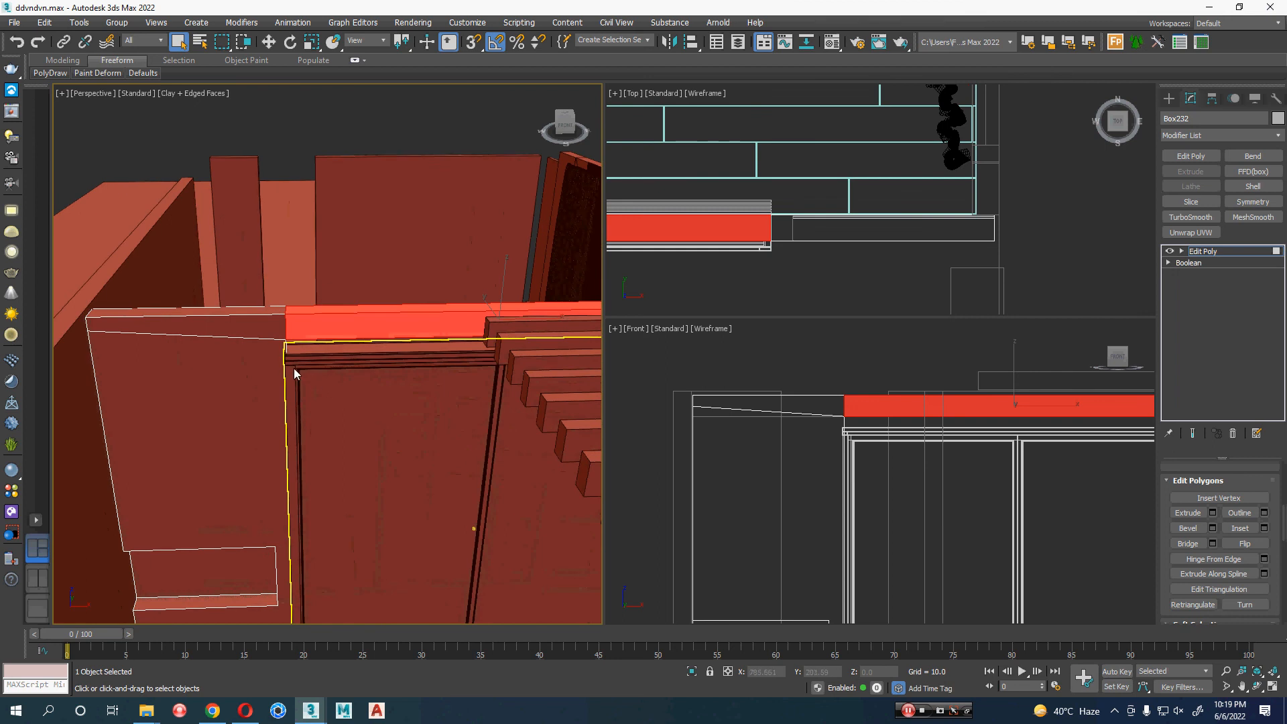
{"action": "middle_click_drag", "start_coordinate": [814, 489], "coordinate": [787, 489]}
{"action": "key", "text": "1"}
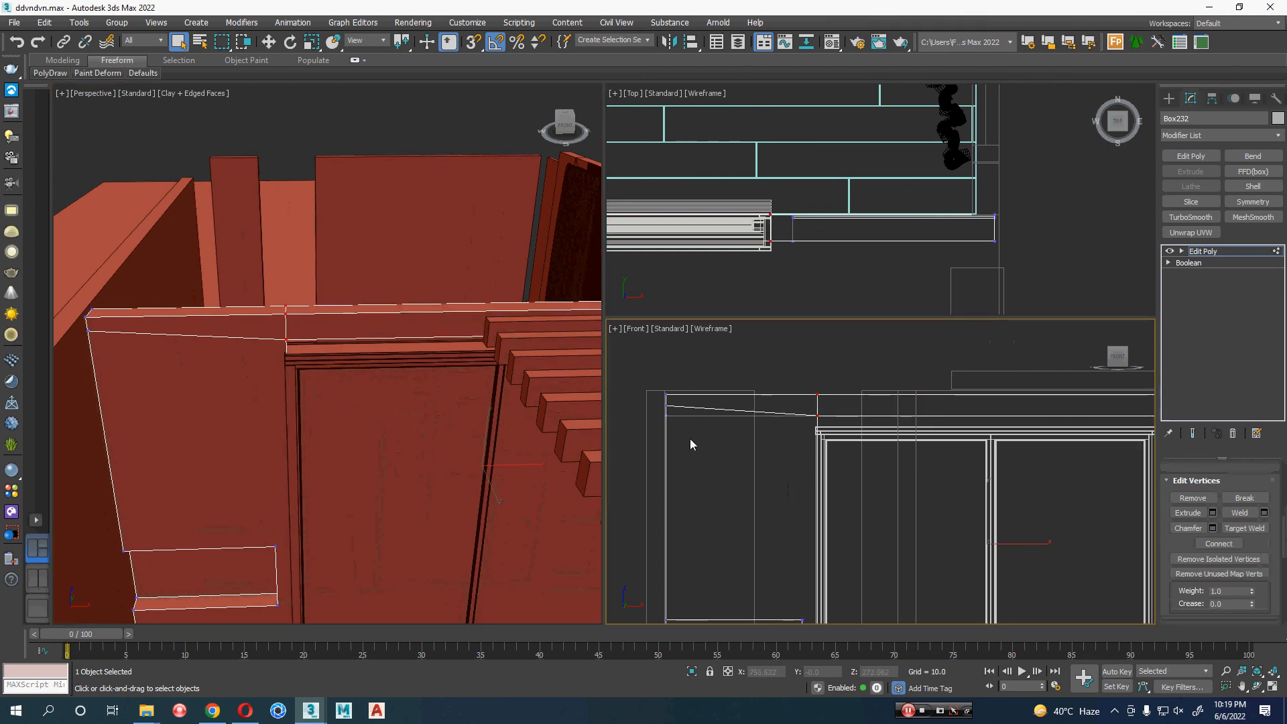
{"action": "left_click_drag", "start_coordinate": [652, 405], "coordinate": [699, 434]}
{"action": "key", "text": "w"}
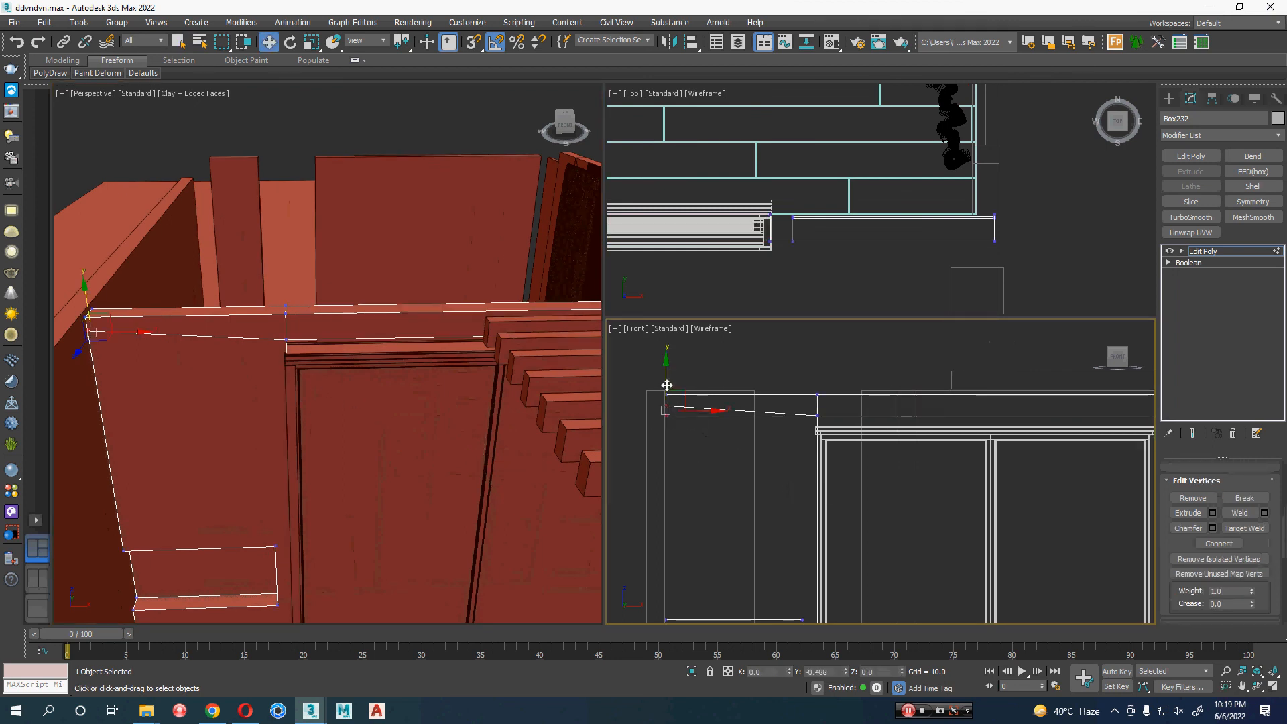
{"action": "left_click_drag", "start_coordinate": [666, 386], "coordinate": [668, 397]}
{"action": "key", "text": "ctrl+z"}
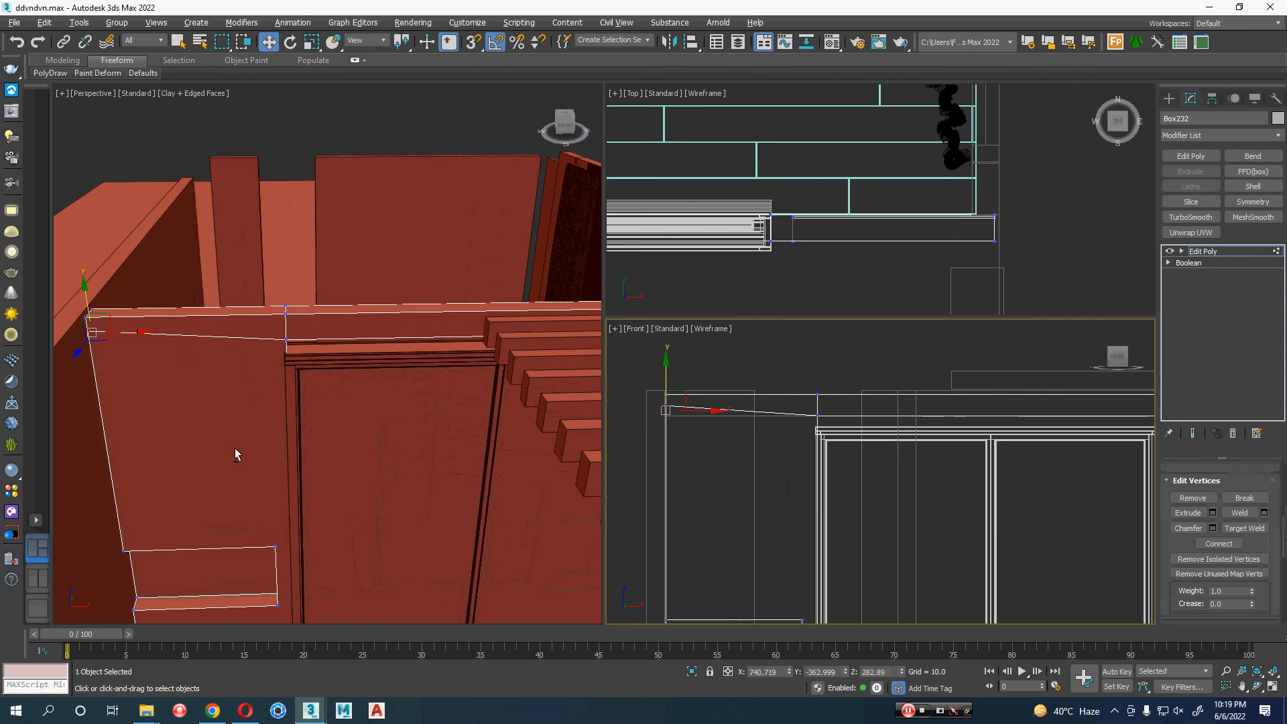
- Isolate the wall and lower the raised corner vertex at one outer end to align with the underside of the strip above the door
{"action": "middle_click_drag", "start_coordinate": [235, 448], "coordinate": [403, 414], "text": "alt"}
{"action": "key", "text": "alt+q"}
{"action": "key", "text": "z"}
{"action": "scroll", "coordinate": [346, 405], "scroll_direction": "down", "scroll_amount": 5}
{"action": "left_click_drag", "start_coordinate": [419, 354], "coordinate": [365, 389]}
{"action": "middle_click_drag", "start_coordinate": [442, 429], "coordinate": [356, 433], "text": "alt"}
{"action": "left_click_drag", "start_coordinate": [381, 342], "coordinate": [383, 381]}
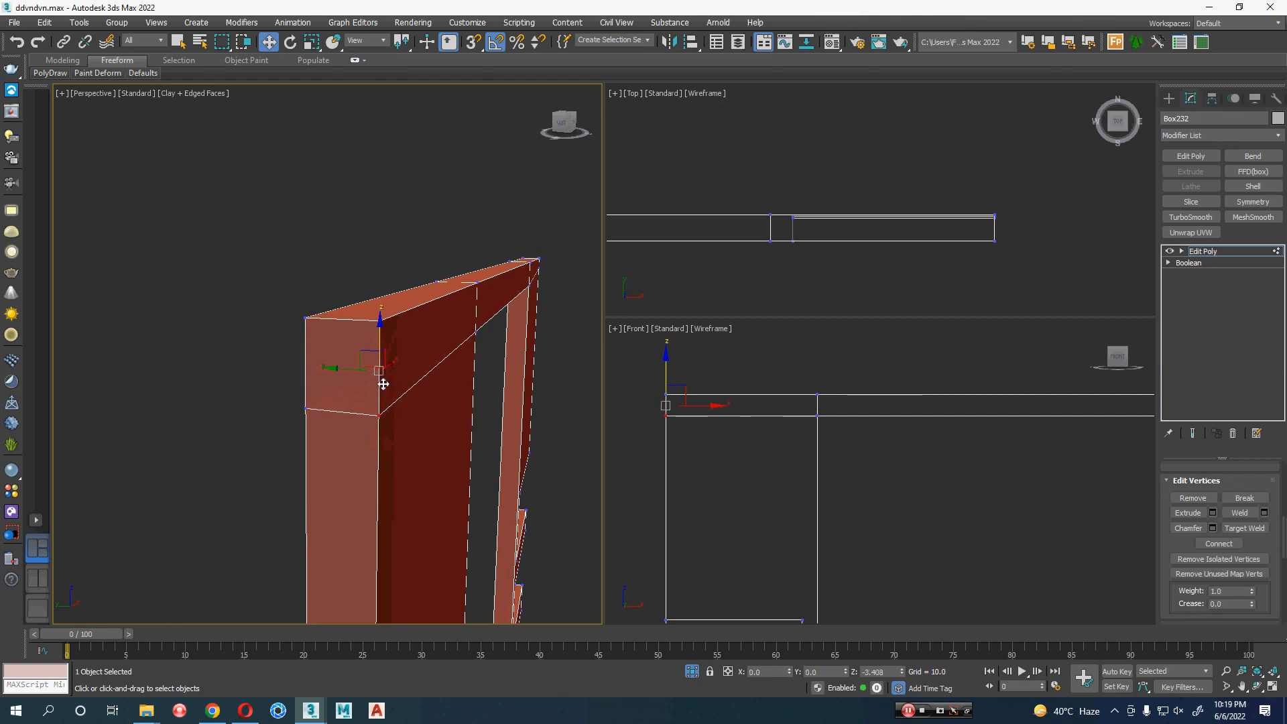
- Lower the raised corner vertex at the wall's opposite outer end to align with the underside of the strip
{"action": "middle_click_drag", "start_coordinate": [382, 379], "coordinate": [296, 348], "text": "alt"}
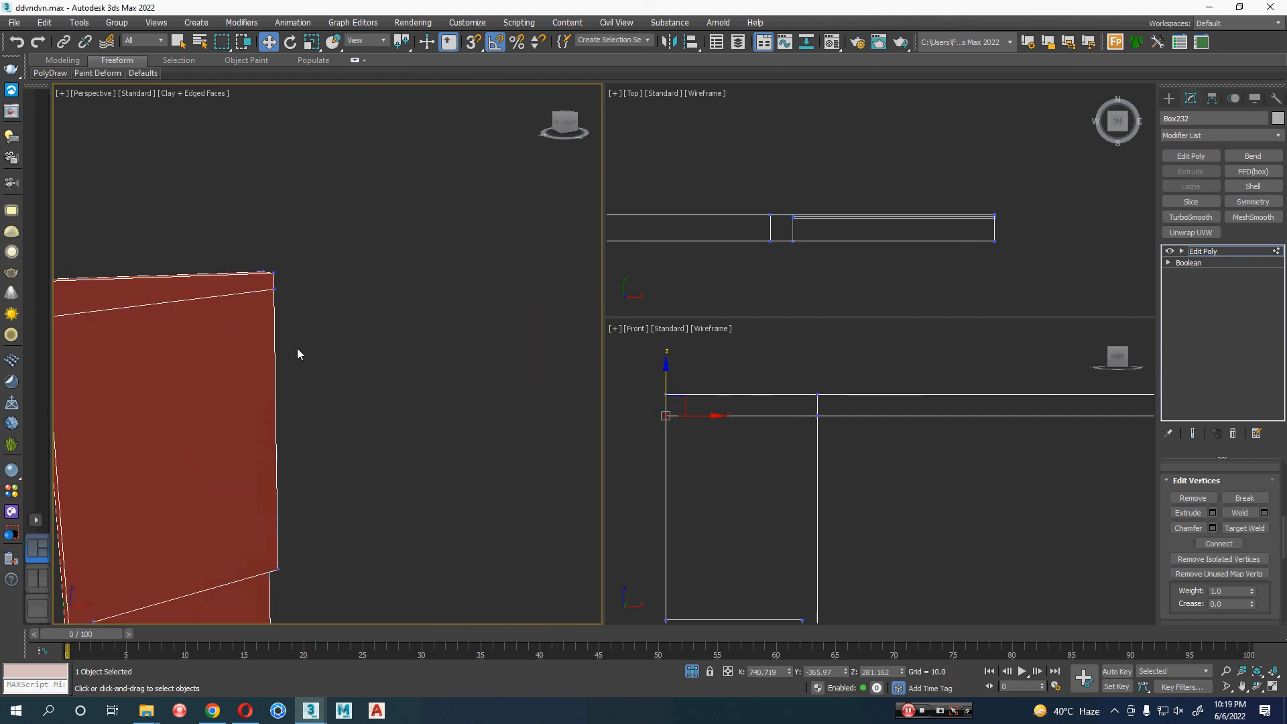
{"action": "left_click", "coordinate": [278, 285]}
{"action": "key", "text": "z"}
{"action": "middle_click_drag", "start_coordinate": [369, 375], "coordinate": [311, 392], "text": "alt"}
{"action": "scroll", "coordinate": [299, 381], "scroll_direction": "down", "scroll_amount": 3}
{"action": "left_click", "coordinate": [231, 329]}
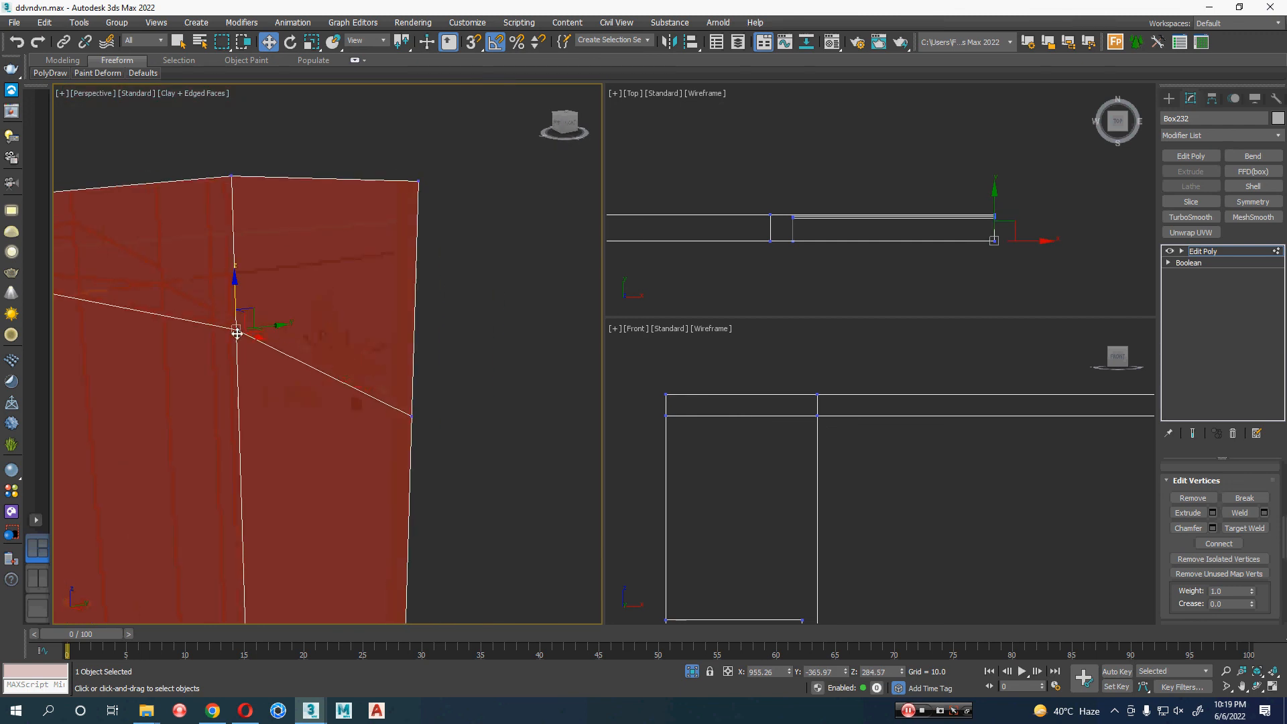
{"action": "middle_click_drag", "start_coordinate": [239, 330], "coordinate": [460, 339], "text": "alt"}
{"action": "left_click_drag", "start_coordinate": [464, 323], "coordinate": [463, 393]}
{"action": "right_click", "coordinate": [996, 452]}
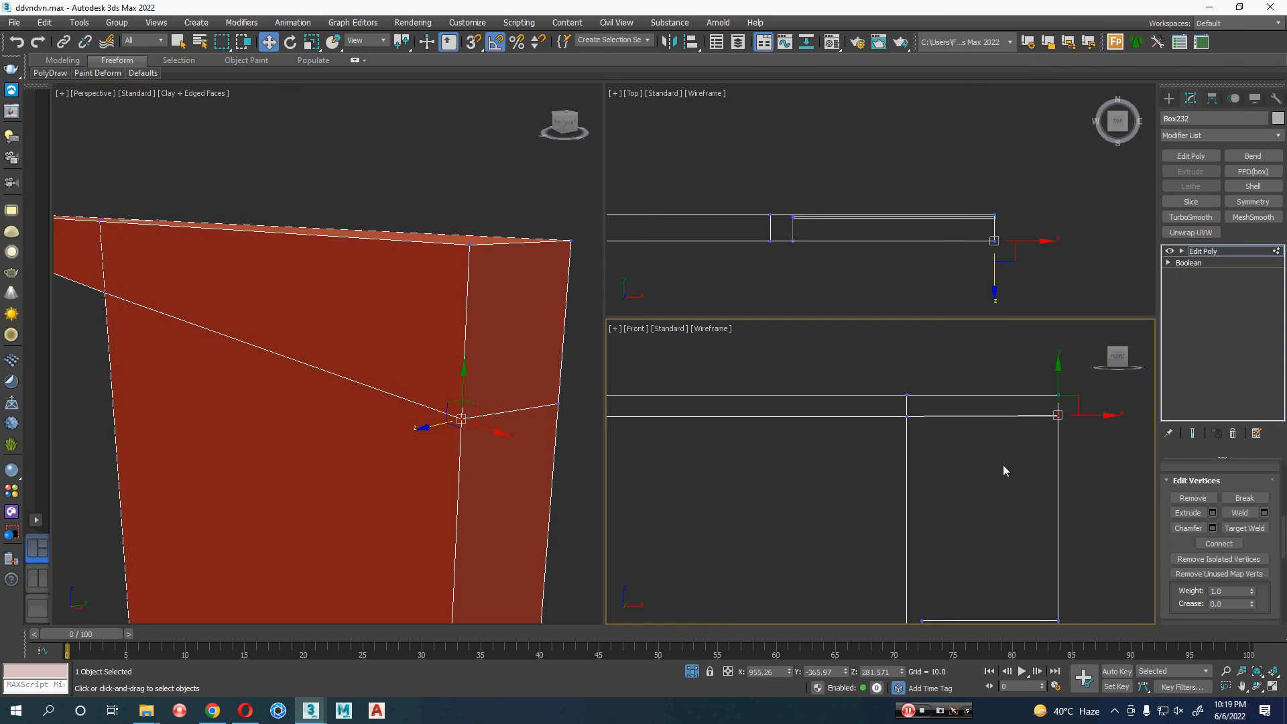
{"action": "middle_click_drag", "start_coordinate": [1003, 468], "coordinate": [991, 396]}
{"action": "left_click_drag", "start_coordinate": [993, 391], "coordinate": [994, 397]}
{"action": "scroll", "coordinate": [1012, 461], "scroll_direction": "down", "scroll_amount": 2}
{"action": "middle_click_drag", "start_coordinate": [1013, 461], "coordinate": [1025, 460]}
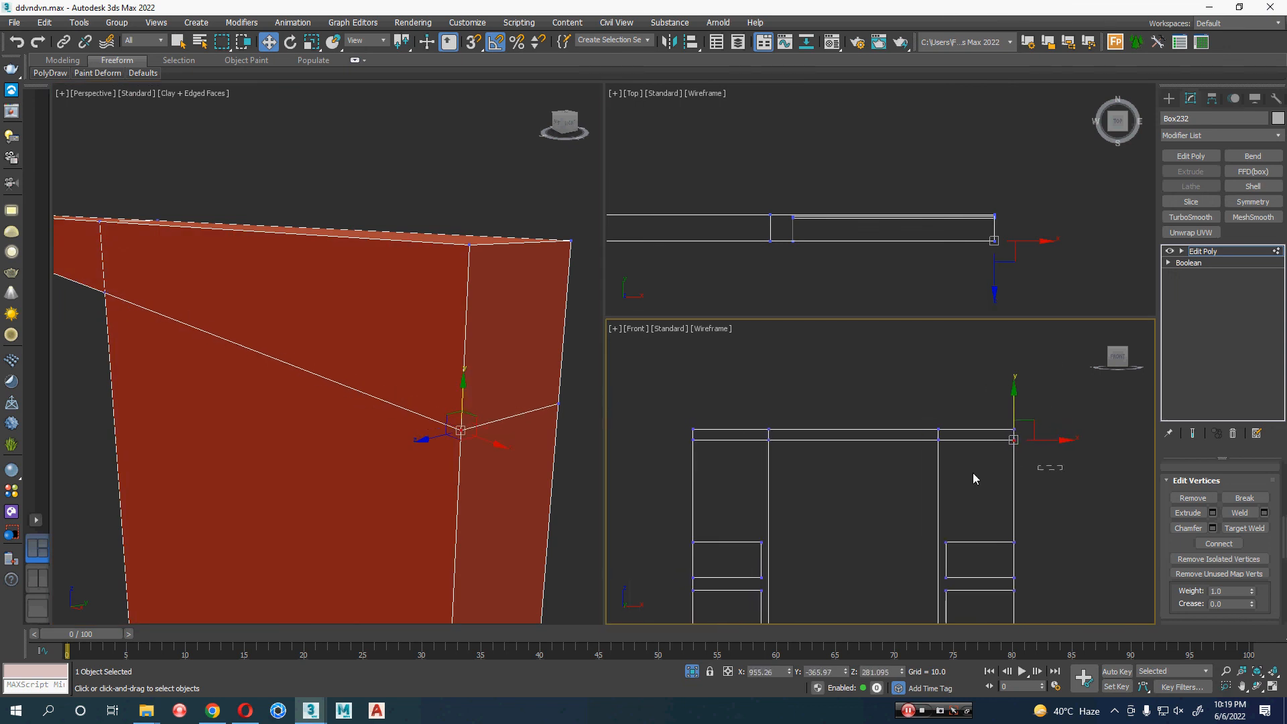
- Select the row of vertices along the strip's underside, end isolation, lower them to the top of the door frame, and deselect the wall
{"action": "left_click_drag", "start_coordinate": [552, 444], "coordinate": [552, 444]}
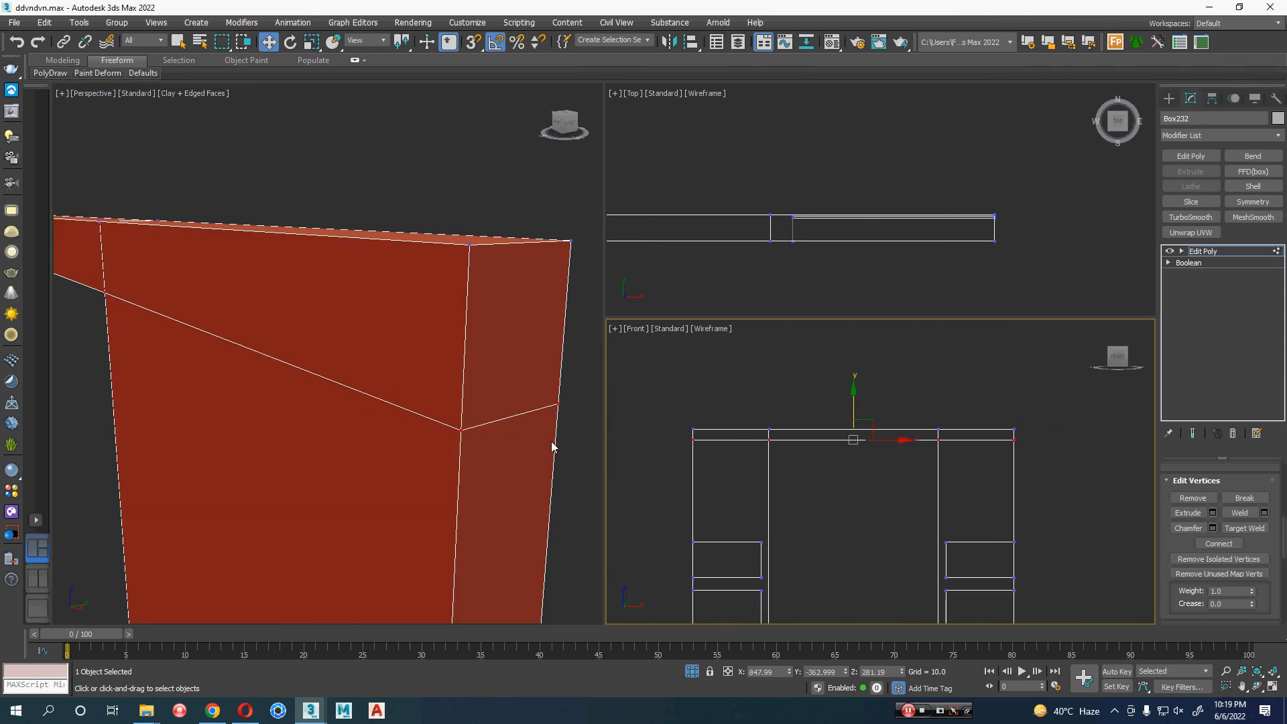
{"action": "left_click", "coordinate": [692, 671]}
{"action": "scroll", "coordinate": [871, 458], "scroll_direction": "up", "scroll_amount": 6}
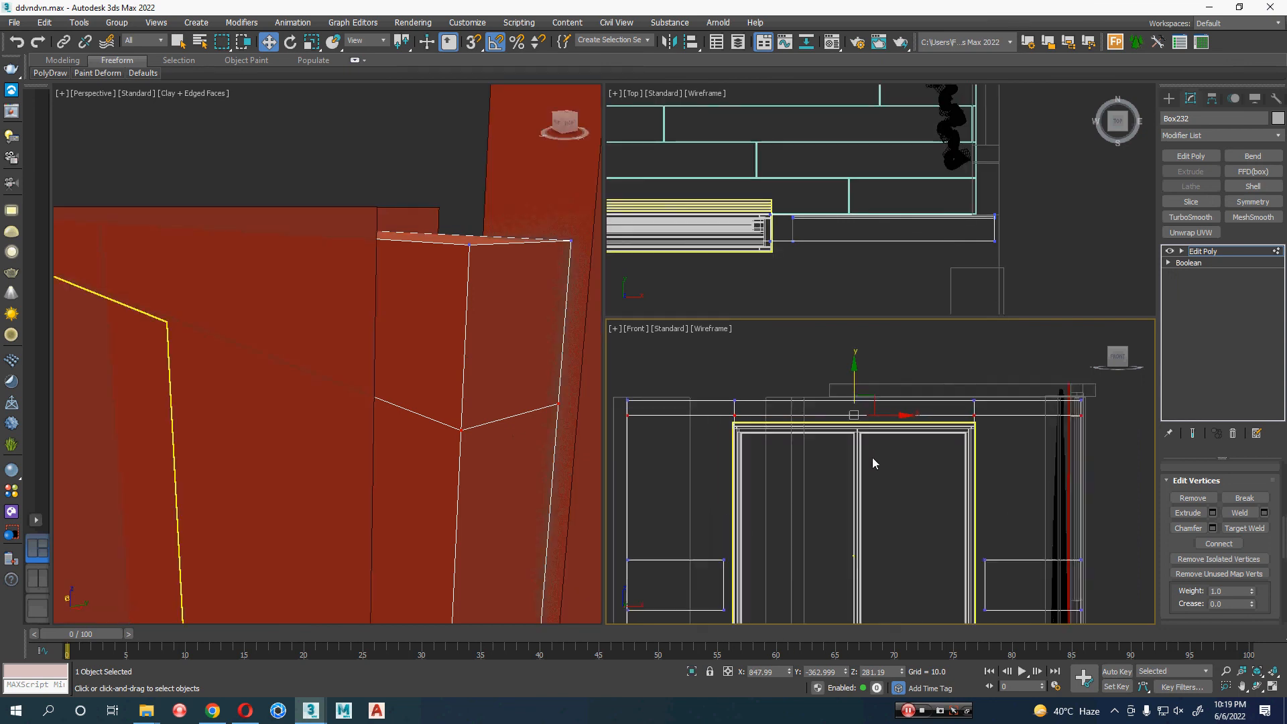
{"action": "left_click_drag", "start_coordinate": [836, 340], "coordinate": [836, 358]}
{"action": "left_click", "coordinate": [817, 455]}
{"action": "middle_click_drag", "start_coordinate": [469, 429], "coordinate": [377, 431], "text": "alt"}
{"action": "left_click", "coordinate": [454, 215]}
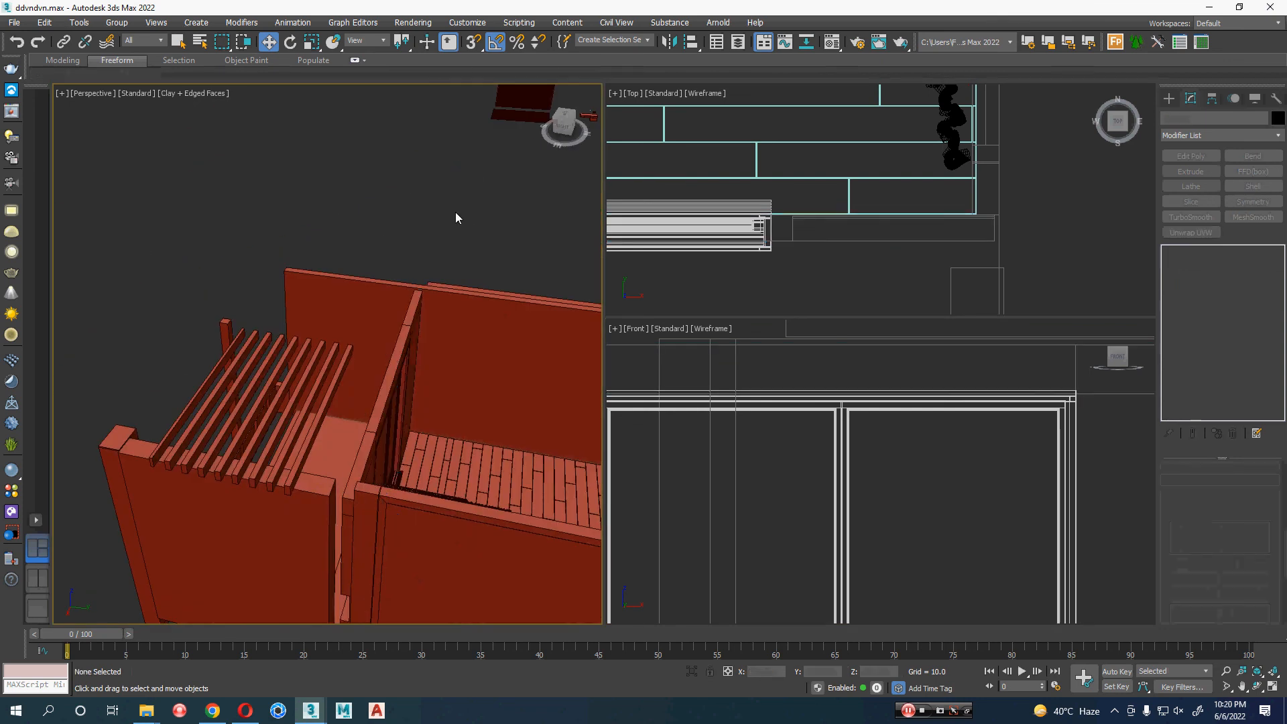
- Check the closed door wall within the whole room and pergola model, and save the scene
{"action": "middle_click_drag", "start_coordinate": [454, 215], "coordinate": [321, 421], "text": "alt"}
{"action": "scroll", "coordinate": [330, 382], "scroll_direction": "down", "scroll_amount": 3}
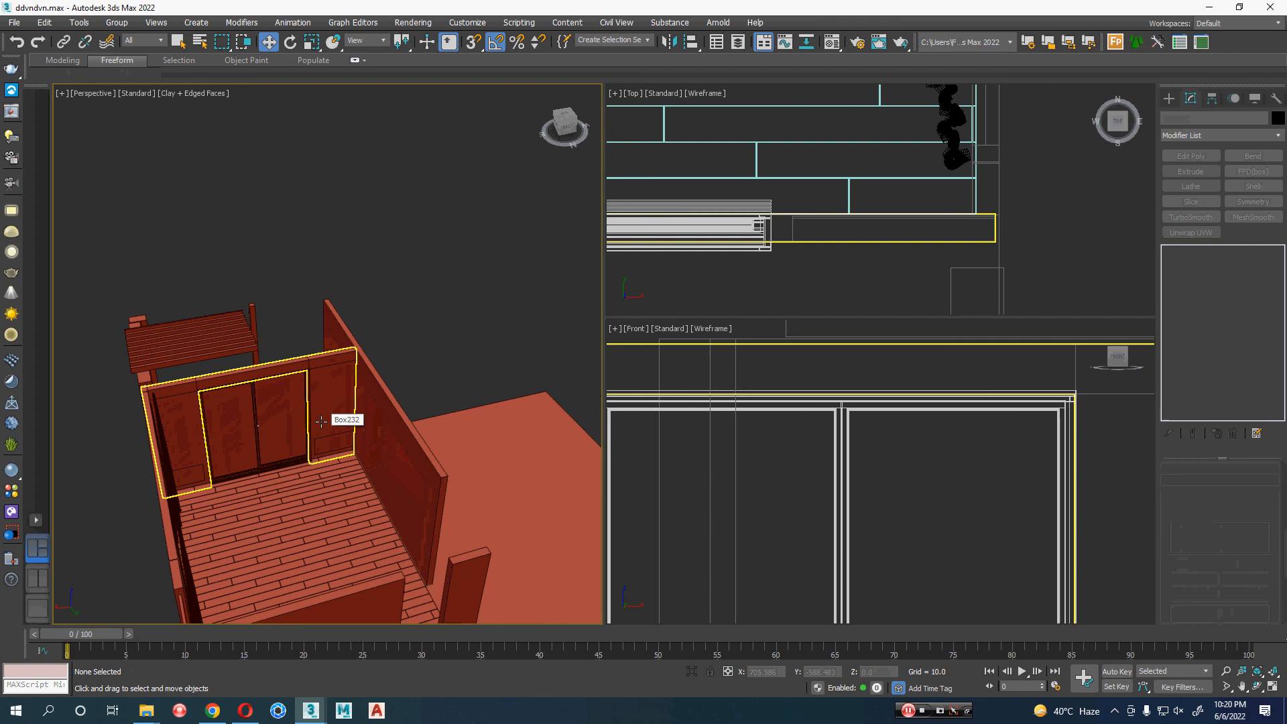
{"action": "middle_click_drag", "start_coordinate": [321, 421], "coordinate": [444, 529], "text": "alt"}
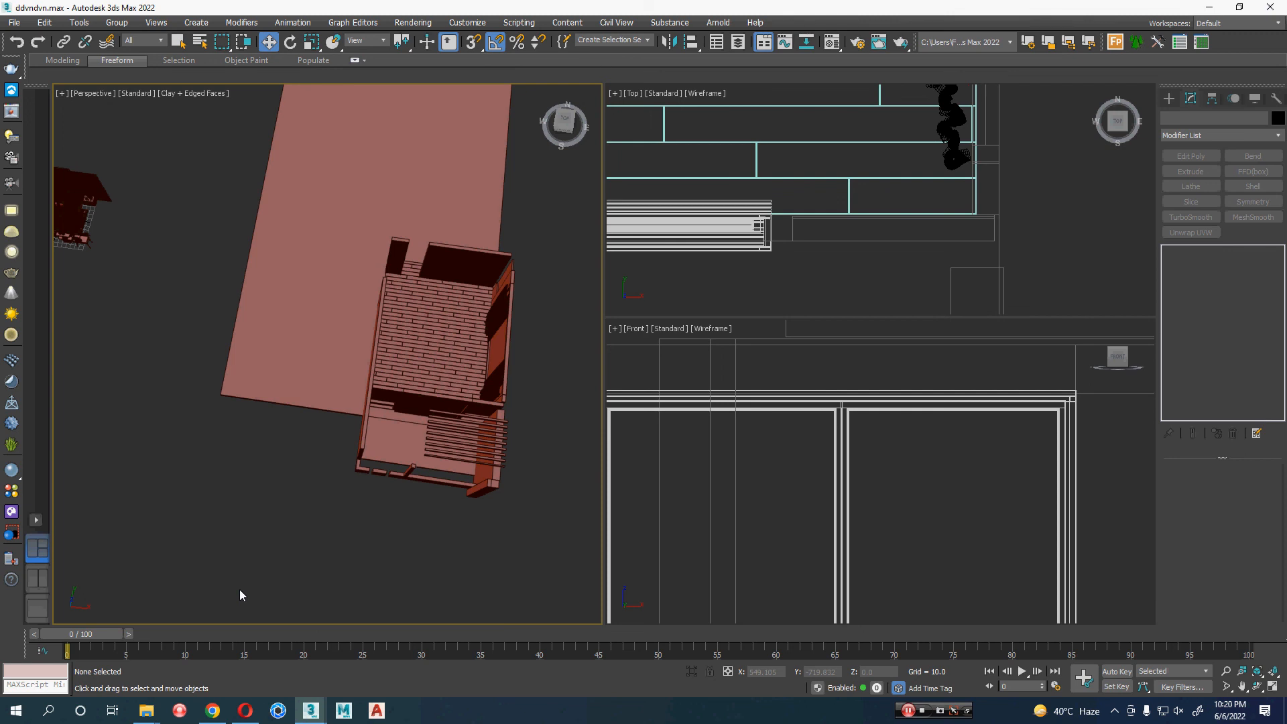
{"action": "middle_click_drag", "start_coordinate": [299, 453], "coordinate": [233, 487]}
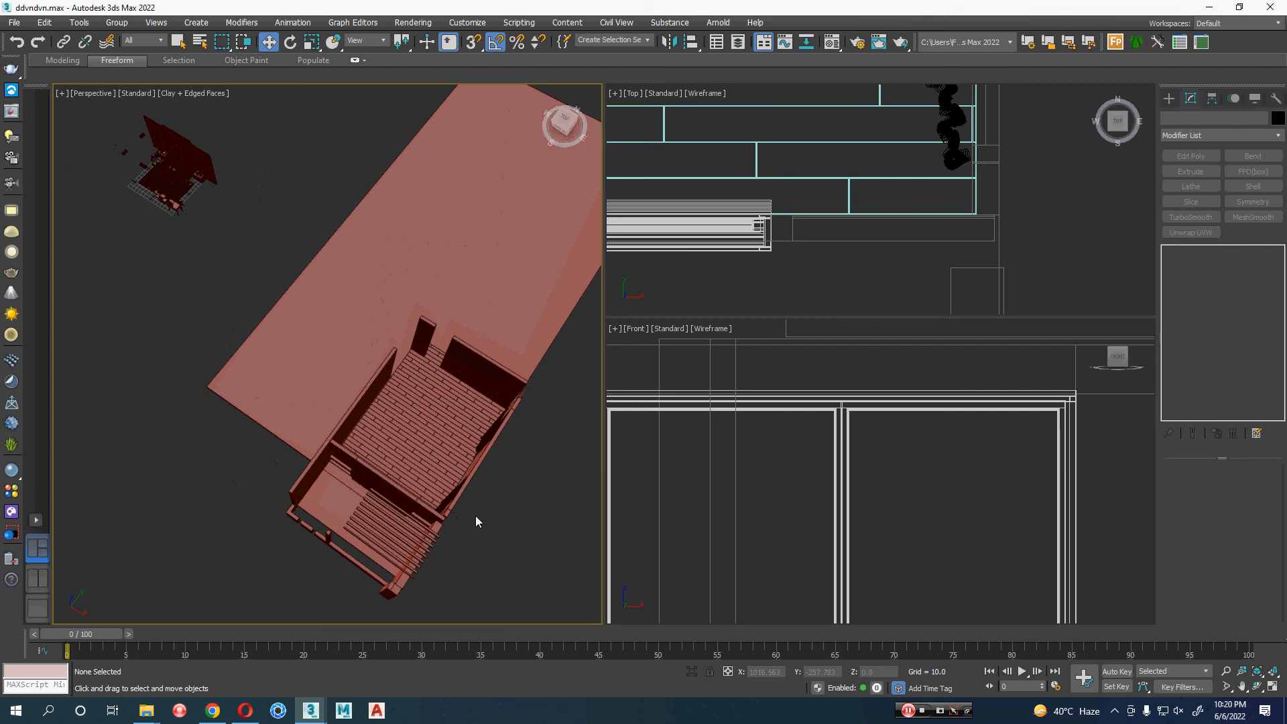
{"action": "scroll", "coordinate": [528, 546], "scroll_direction": "down", "scroll_amount": 3}
{"action": "middle_click_drag", "start_coordinate": [529, 545], "coordinate": [415, 344]}
{"action": "scroll", "coordinate": [314, 522], "scroll_direction": "up", "scroll_amount": 3}
{"action": "scroll", "coordinate": [311, 461], "scroll_direction": "up", "scroll_amount": 3}
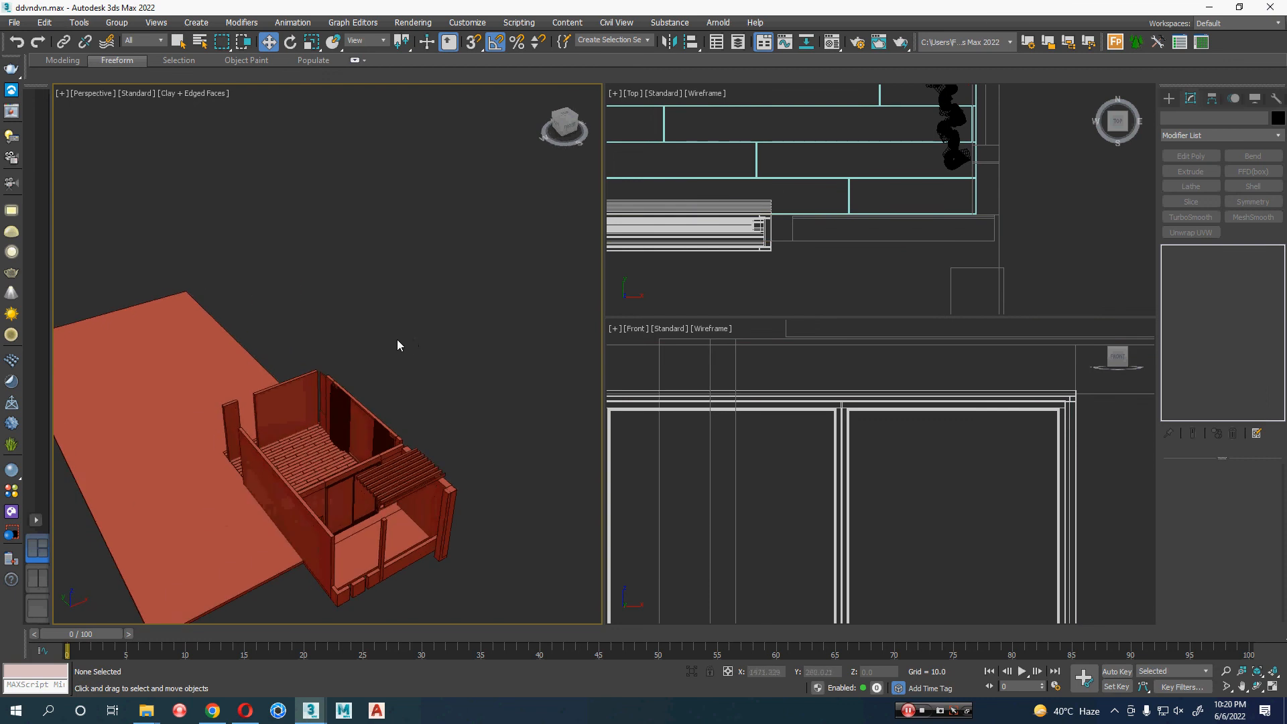
{"action": "key", "text": "ctrl+s"}
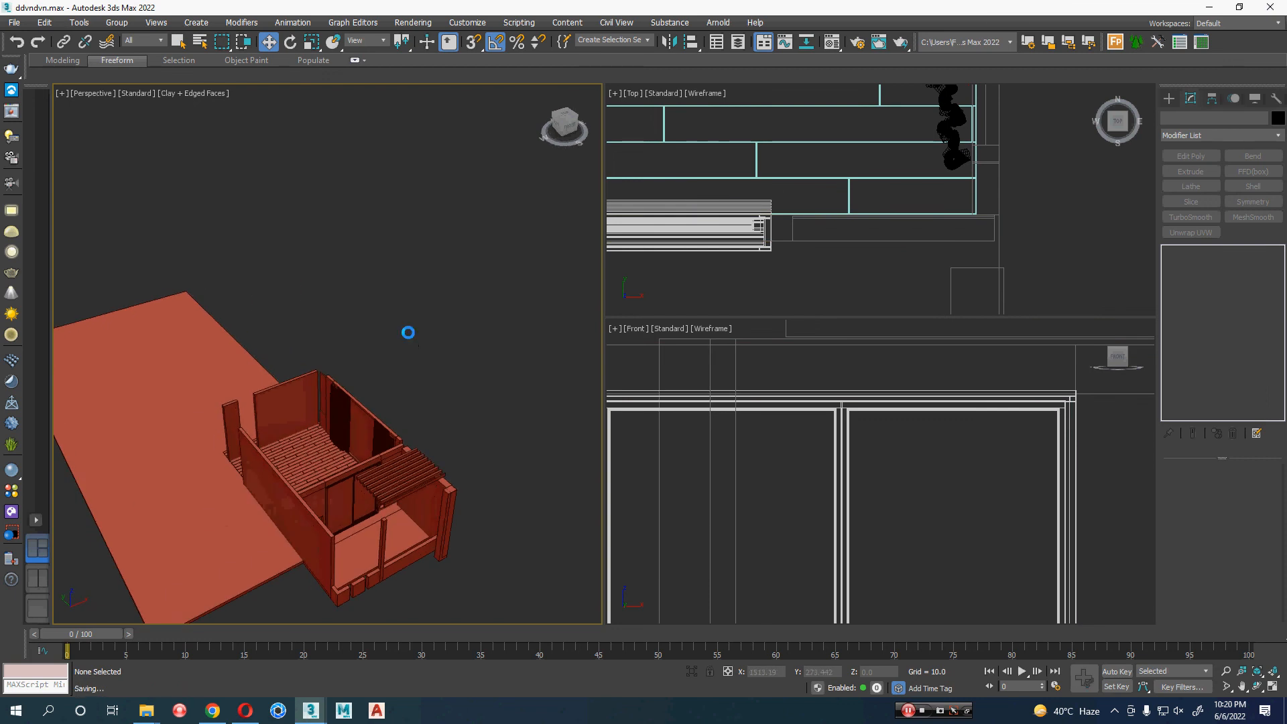